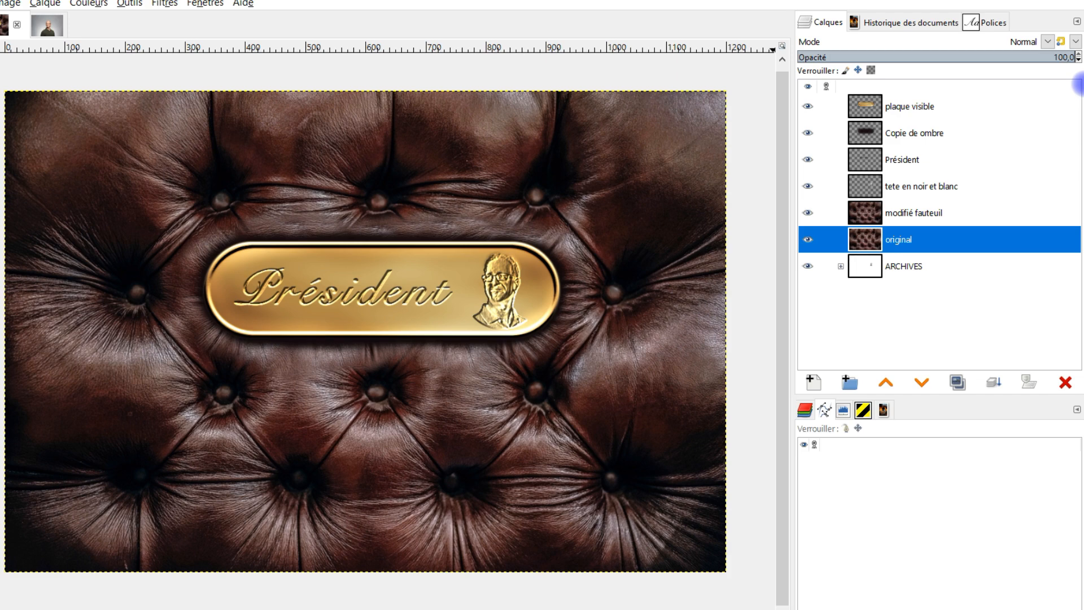
Reduce the opacity of the "plaque visible" layer to about 81.3
{"action": "left_click", "coordinate": [914, 103]}
{"action": "left_click", "coordinate": [1038, 56]}
{"action": "left_click_drag", "start_coordinate": [1038, 56], "coordinate": [983, 49]}
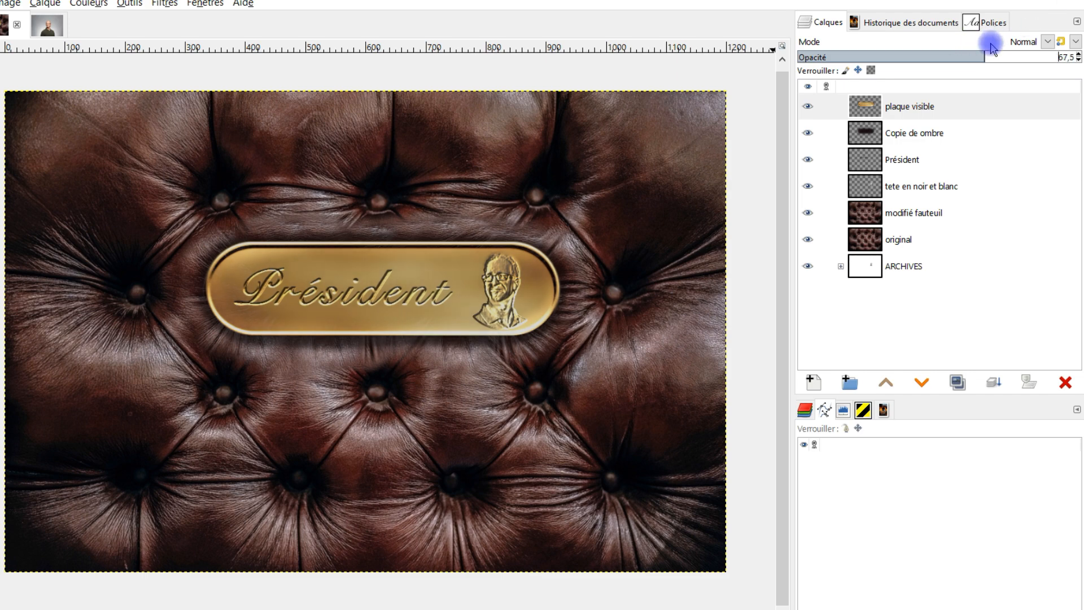
{"action": "left_click_drag", "start_coordinate": [979, 56], "coordinate": [1002, 54]}
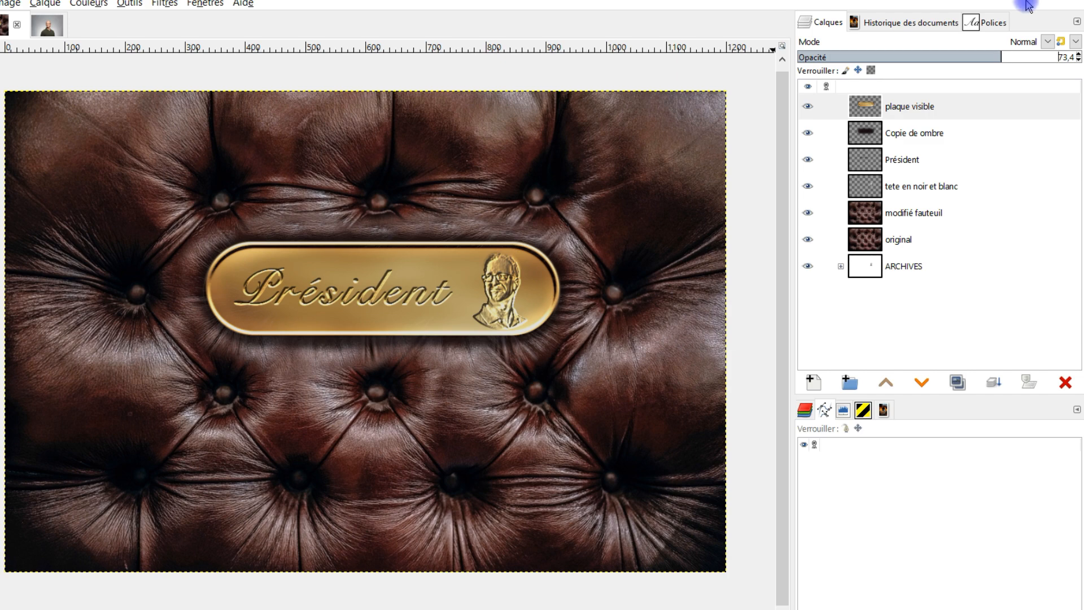
{"action": "left_click_drag", "start_coordinate": [999, 56], "coordinate": [1023, 59]}
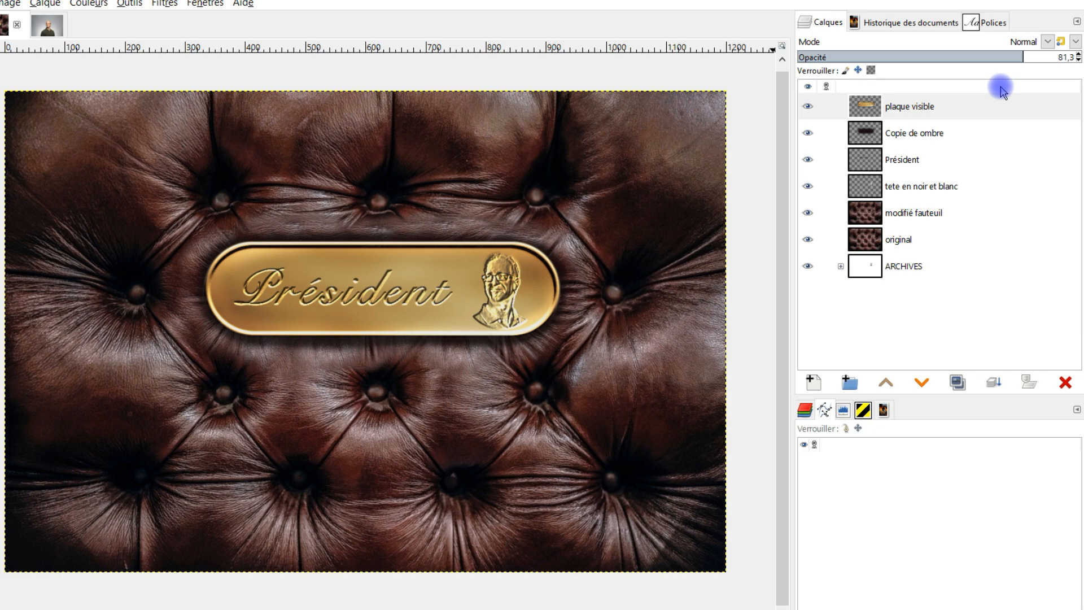
Check the GIMP version number in the program's about information and close it
{"action": "left_click", "coordinate": [474, 82]}
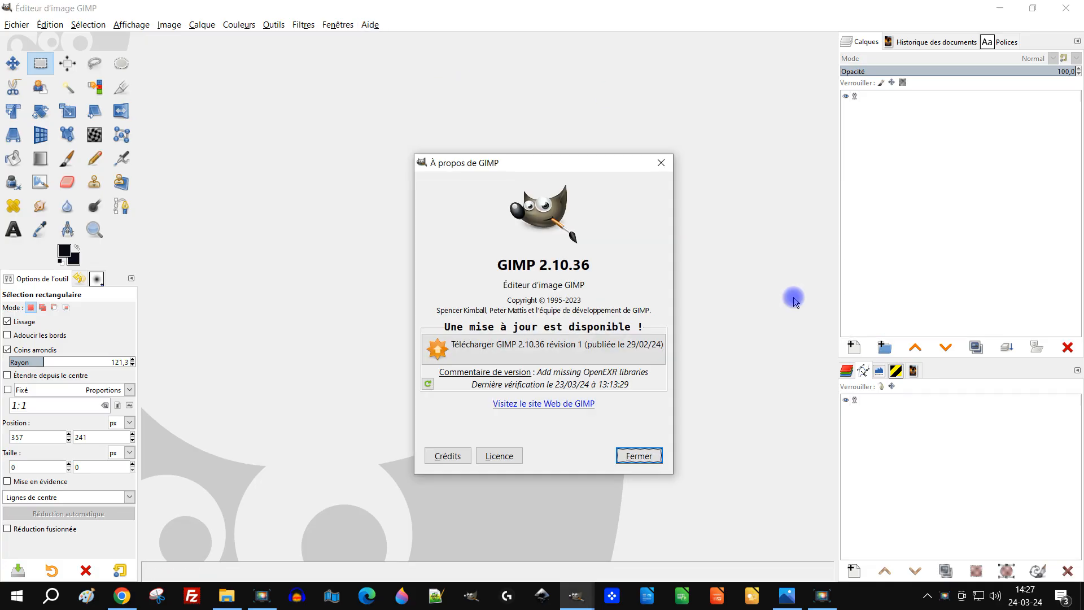
{"action": "left_click_drag", "start_coordinate": [499, 265], "coordinate": [649, 266]}
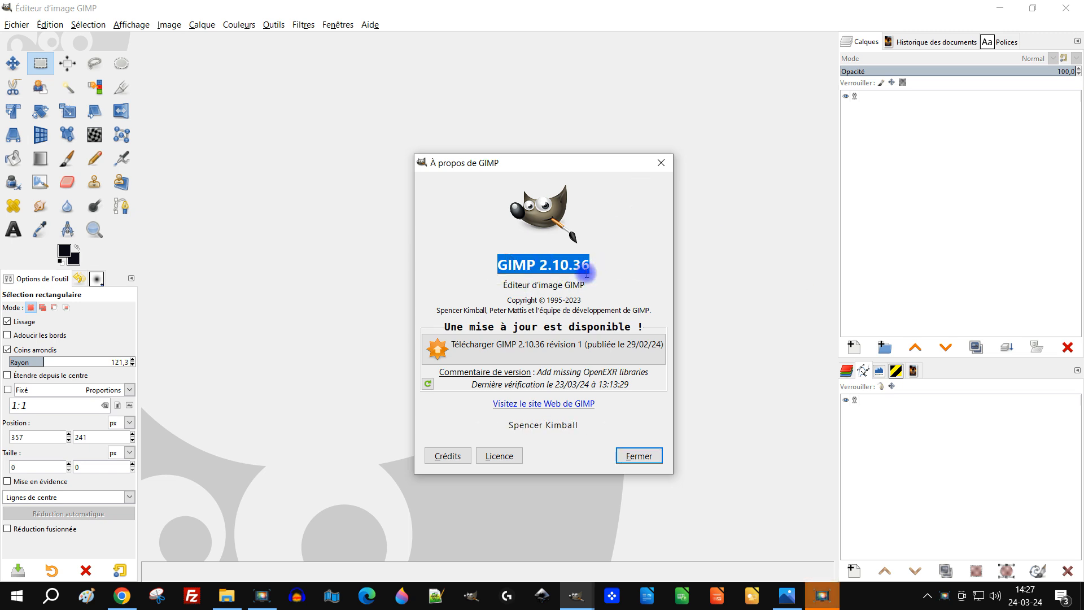
{"action": "left_click", "coordinate": [660, 162]}
Switch to Chrome and view the leather texture page on rawpixel and the source portrait photo on Pixabay
{"action": "left_click", "coordinate": [121, 597]}
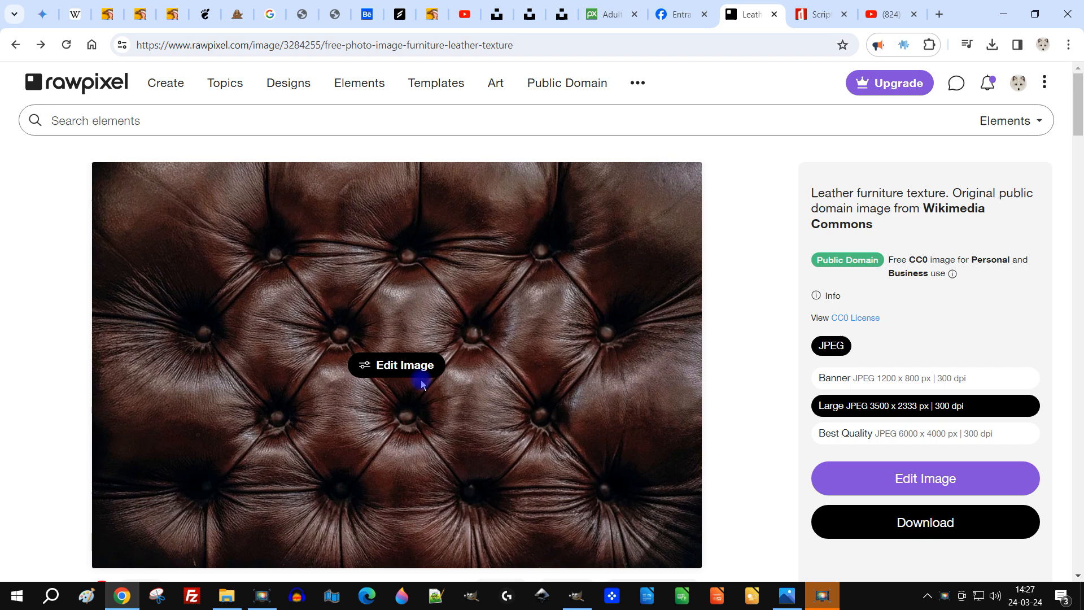
{"action": "left_click", "coordinate": [611, 14]}
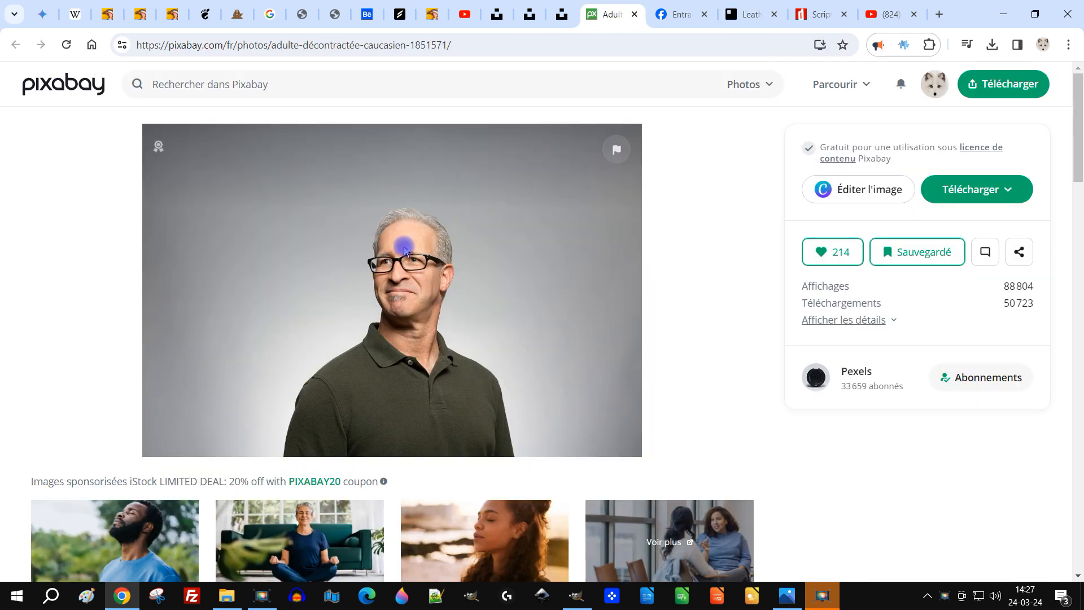
{"action": "left_click", "coordinate": [731, 21]}
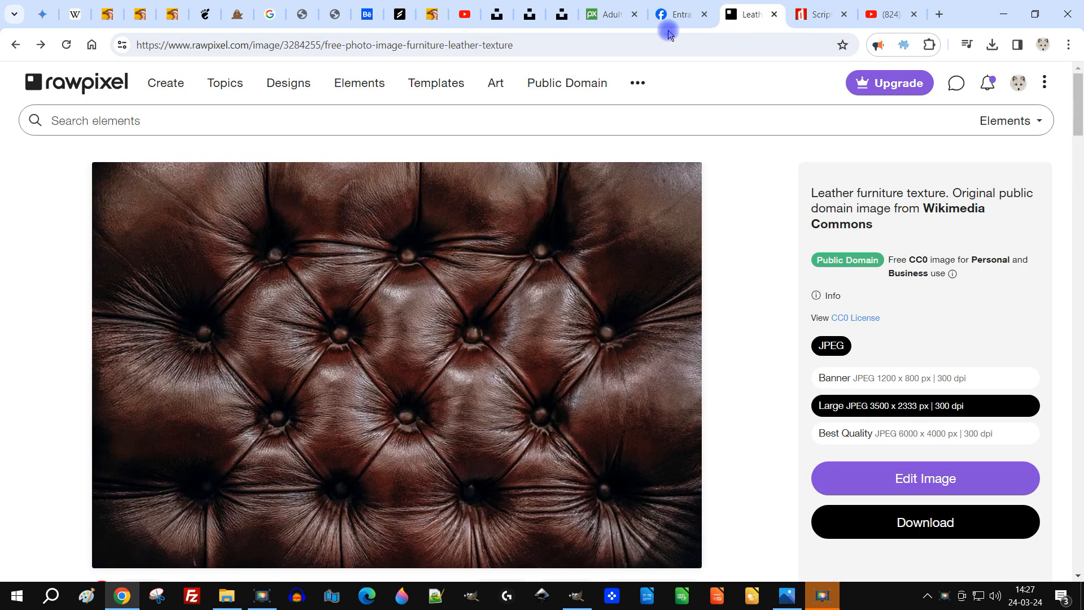
Switch back to GIMP and open the leather image image-from-rawpixel-id-3284255-jpeg.jpg
{"action": "left_click", "coordinate": [582, 603]}
{"action": "left_click", "coordinate": [17, 24]}
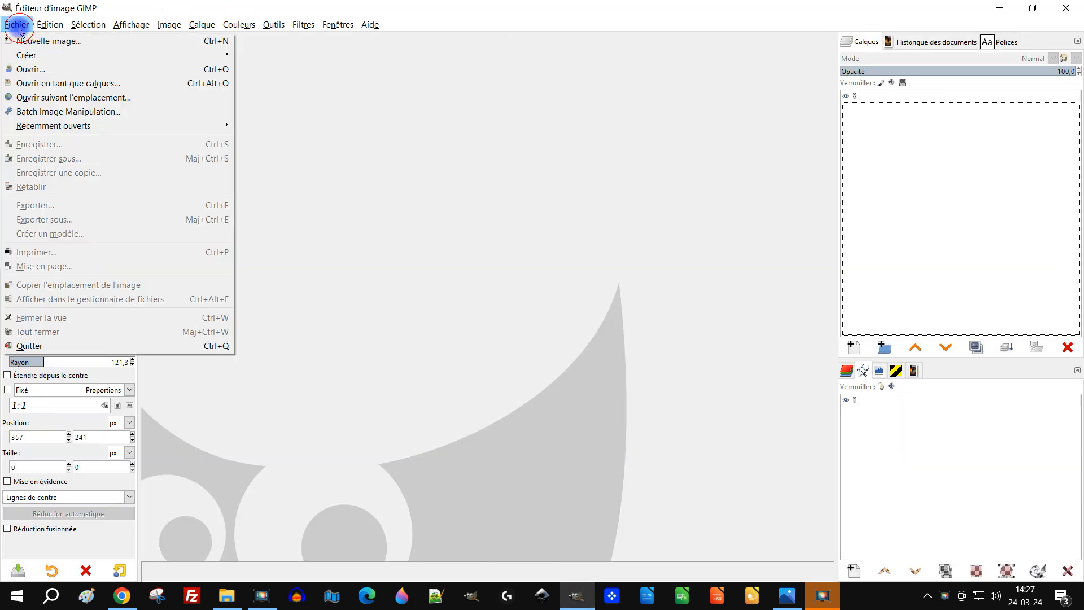
{"action": "left_click", "coordinate": [31, 69]}
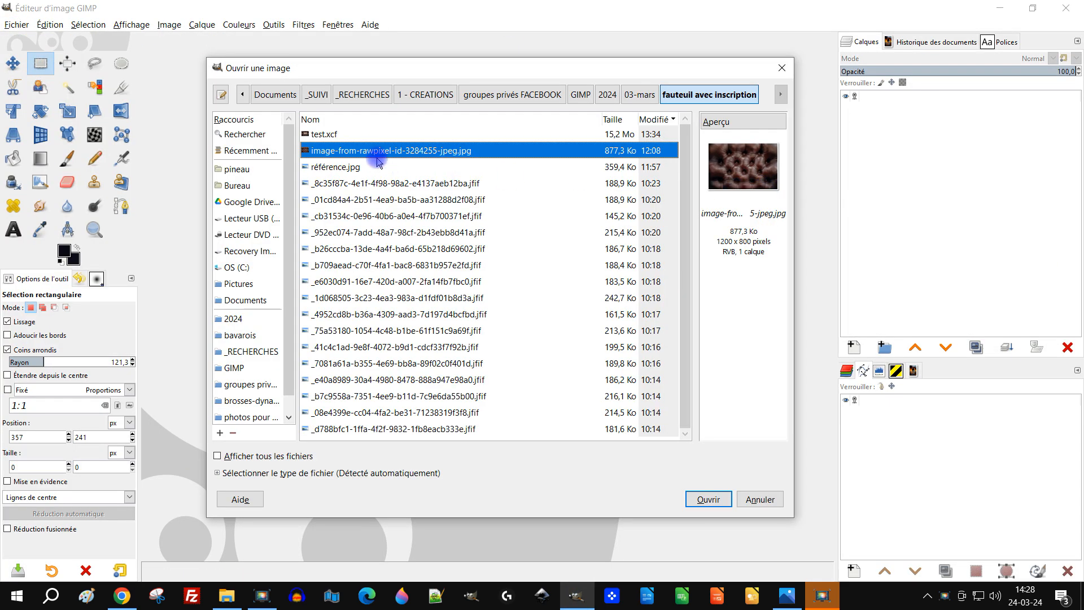
{"action": "double_click", "coordinate": [391, 150]}
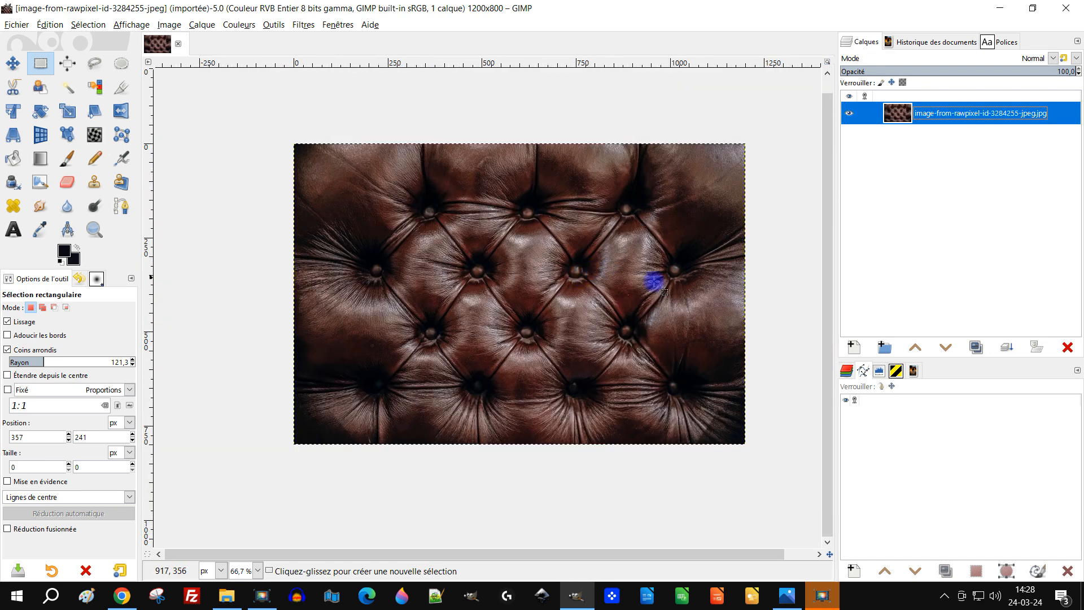
Rename the leather image layer as "original"
{"action": "left_click", "coordinate": [94, 229]}
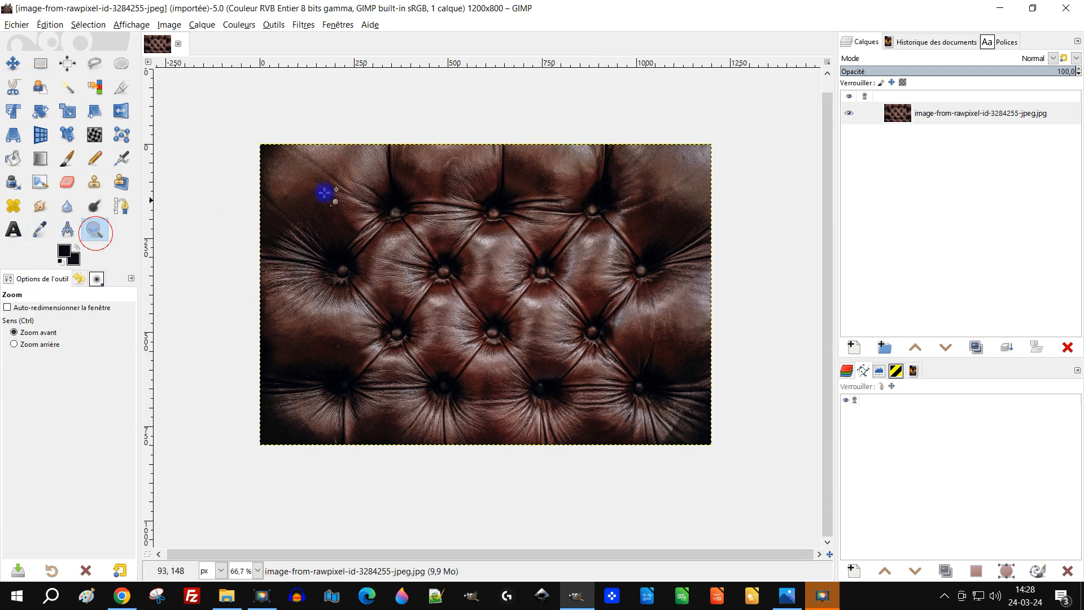
{"action": "left_click_drag", "start_coordinate": [249, 139], "coordinate": [725, 455]}
{"action": "left_click_drag", "start_coordinate": [590, 386], "coordinate": [590, 375]}
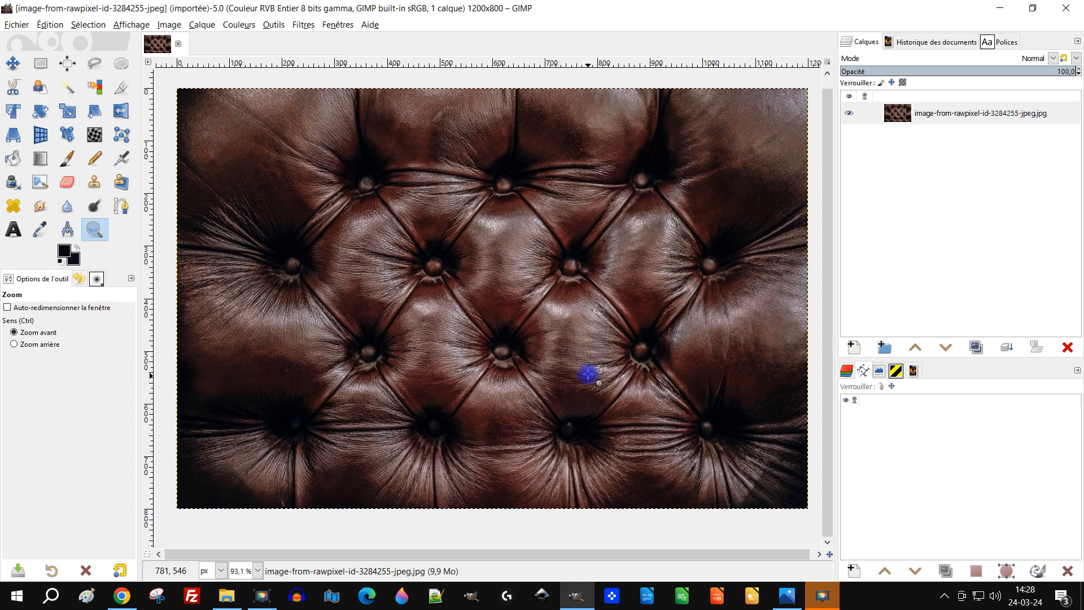
{"action": "double_click", "coordinate": [938, 114]}
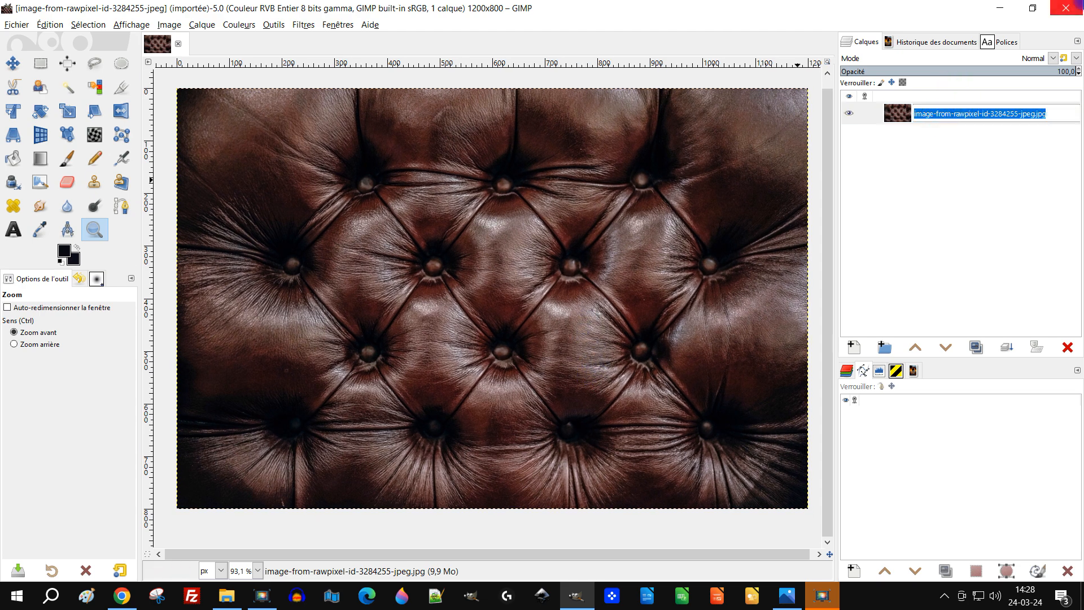
{"action": "type", "text": "original"}
{"action": "key", "text": "Return"}
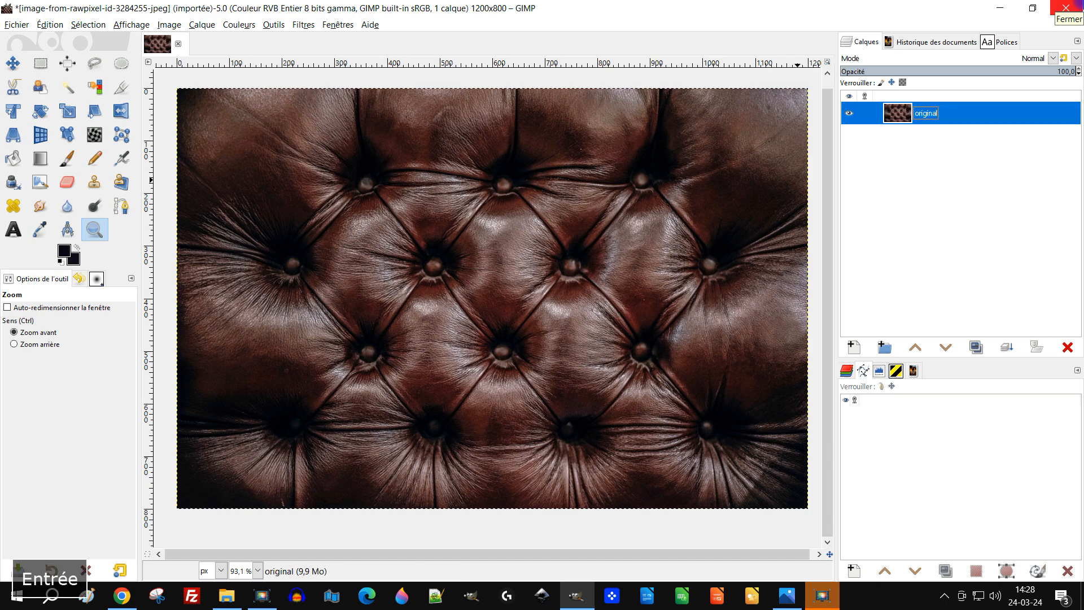
Duplicate the original layer and name the copy "modifié"
{"action": "left_click", "coordinate": [976, 346]}
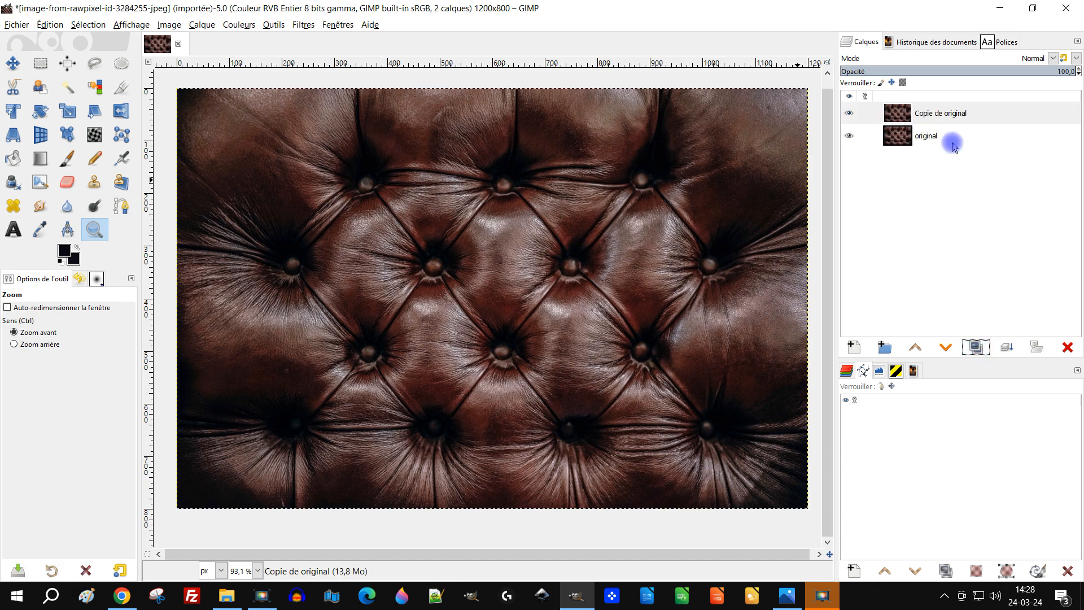
{"action": "double_click", "coordinate": [929, 113]}
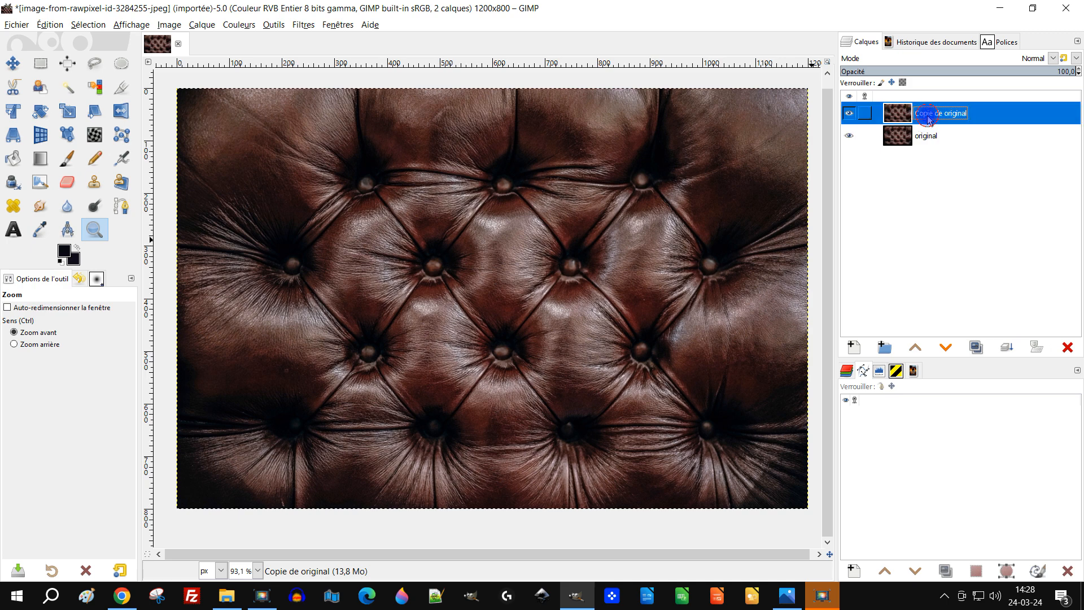
{"action": "type", "text": "modifié"}
{"action": "key", "text": "Return"}
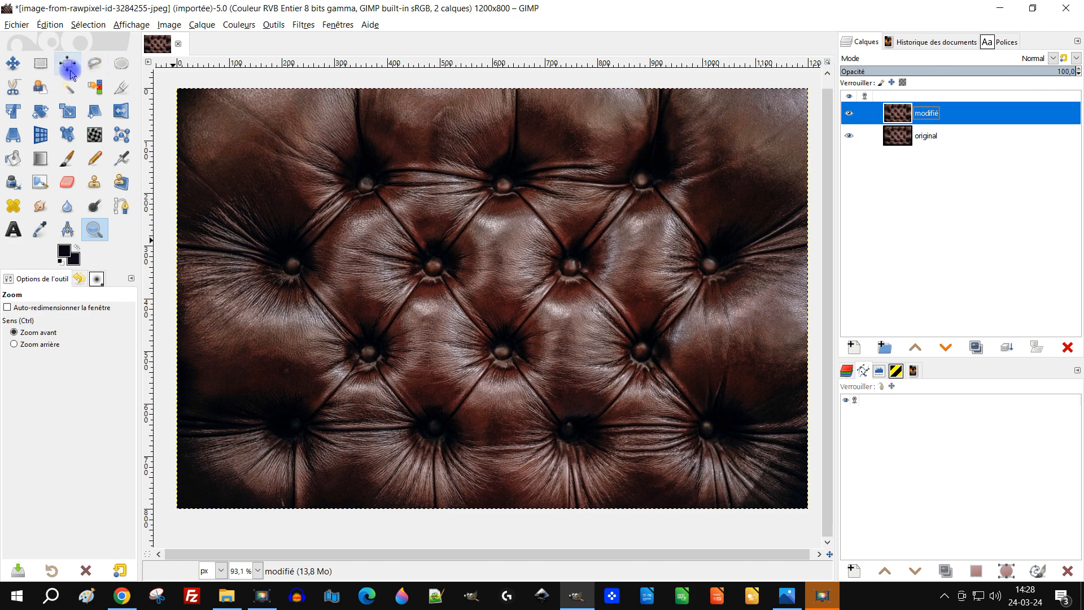
Draw a rectangular selection with rounded corners of radius 121.3, about 510 × 156 px, across the two middle buttons of the leather
{"action": "left_click", "coordinate": [38, 65]}
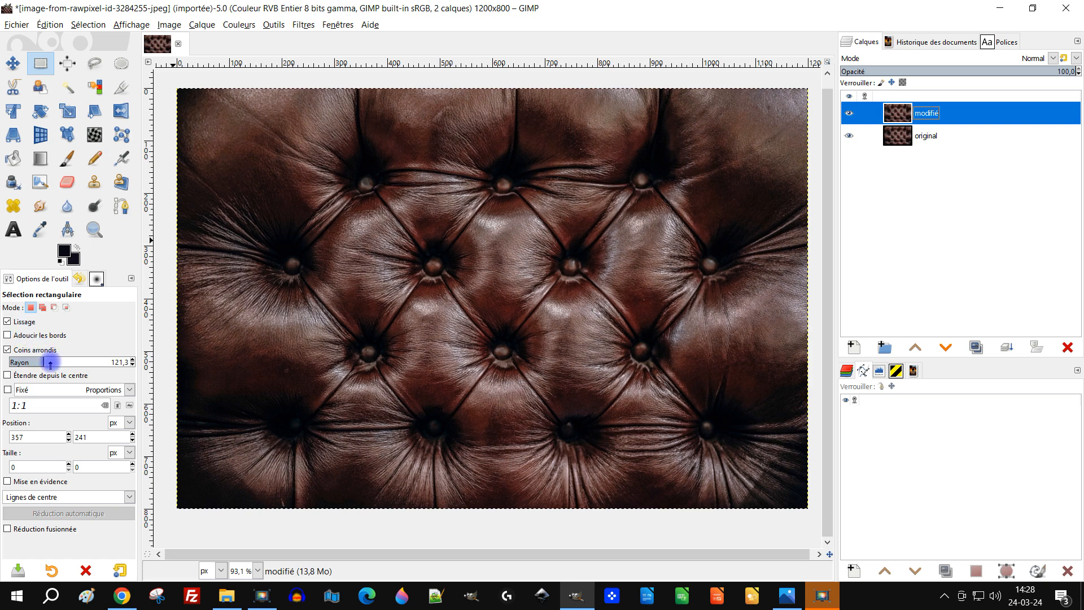
{"action": "left_click", "coordinate": [23, 350]}
{"action": "left_click", "coordinate": [26, 350]}
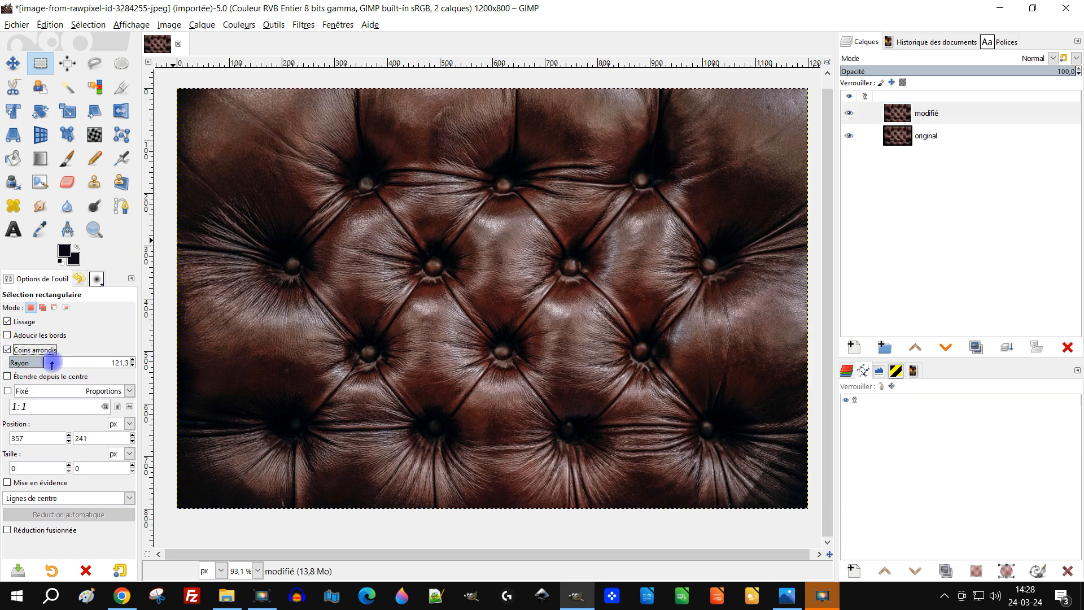
{"action": "left_click", "coordinate": [8, 350]}
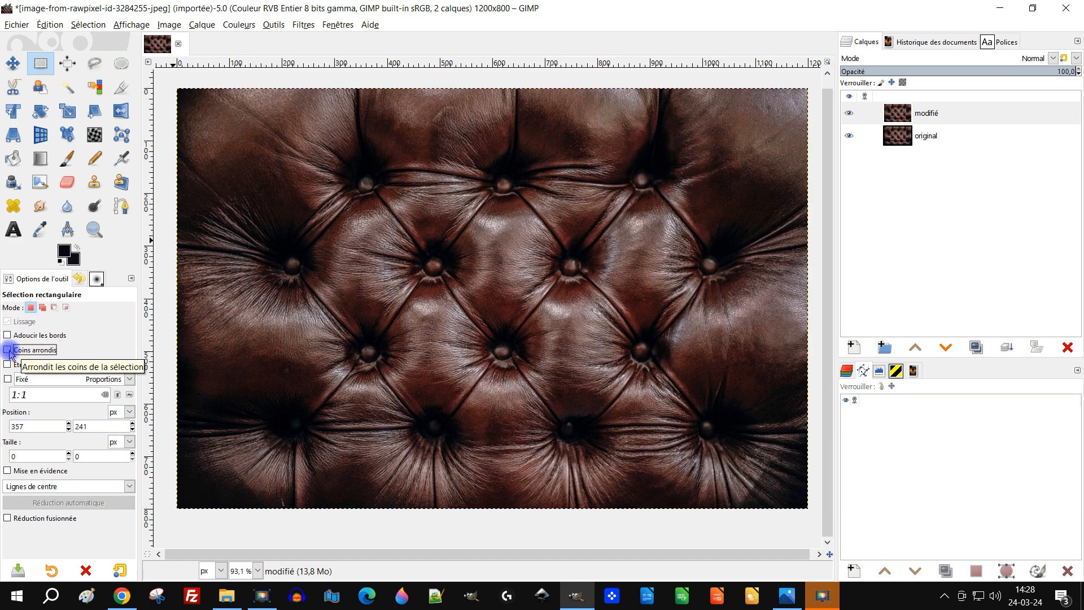
{"action": "left_click", "coordinate": [9, 350]}
{"action": "left_click_drag", "start_coordinate": [369, 221], "coordinate": [637, 304]}
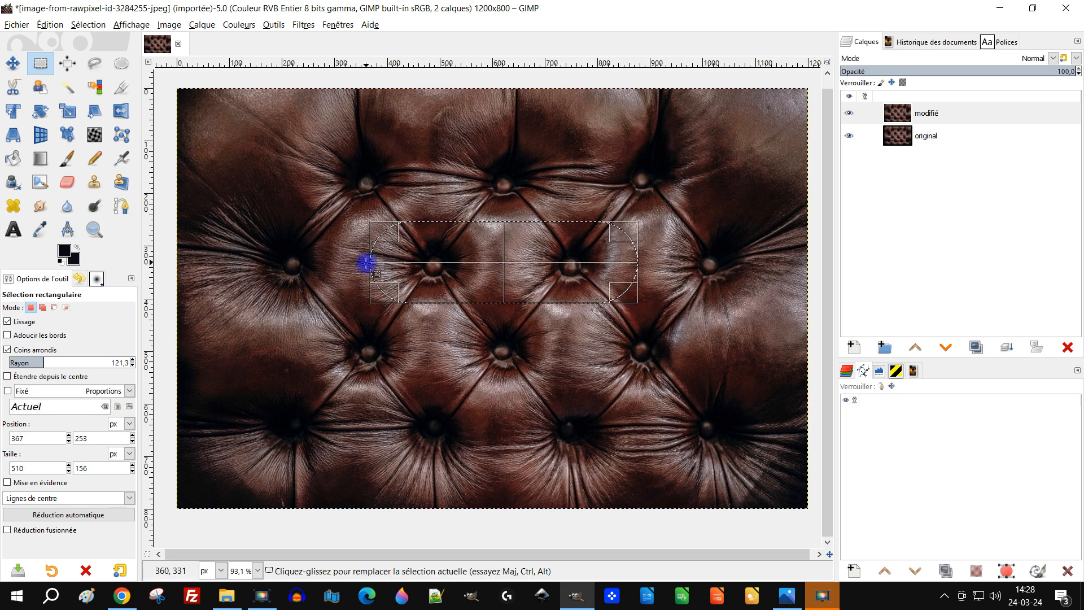
Adjust the edges of the rounded selection to about 589 × 157 px at position 333, 252
{"action": "left_click_drag", "start_coordinate": [382, 264], "coordinate": [371, 265]}
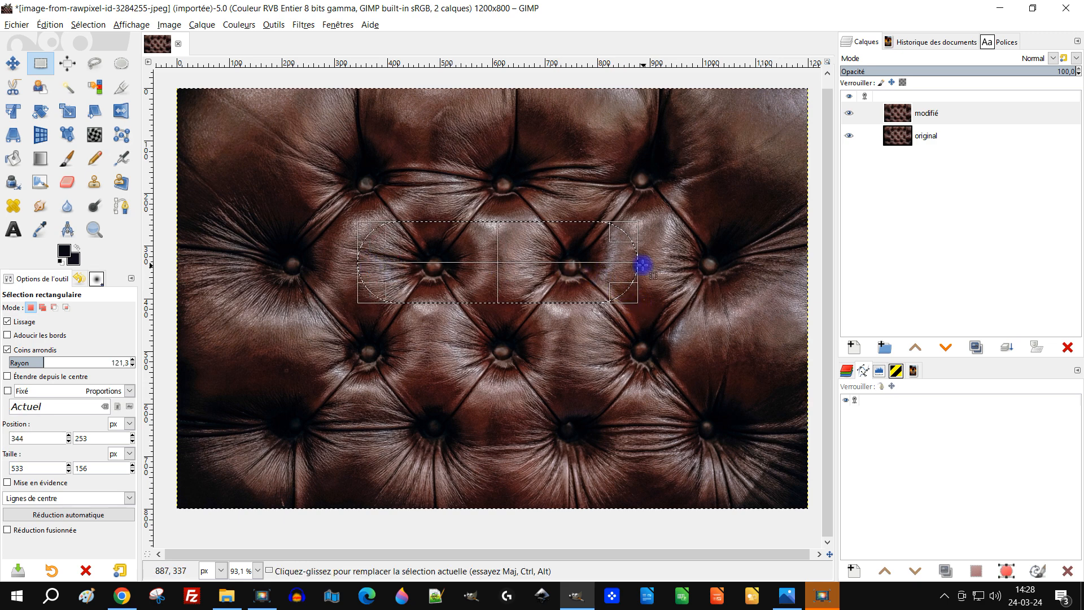
{"action": "left_click_drag", "start_coordinate": [628, 263], "coordinate": [649, 265]}
{"action": "left_click_drag", "start_coordinate": [372, 259], "coordinate": [366, 258]}
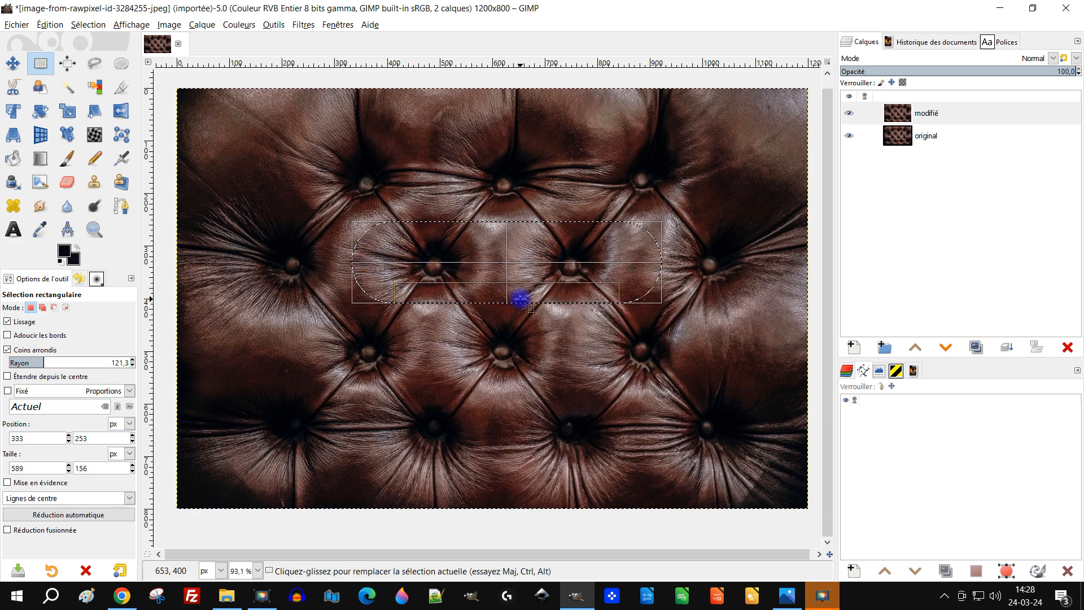
{"action": "left_click_drag", "start_coordinate": [520, 297], "coordinate": [520, 293]}
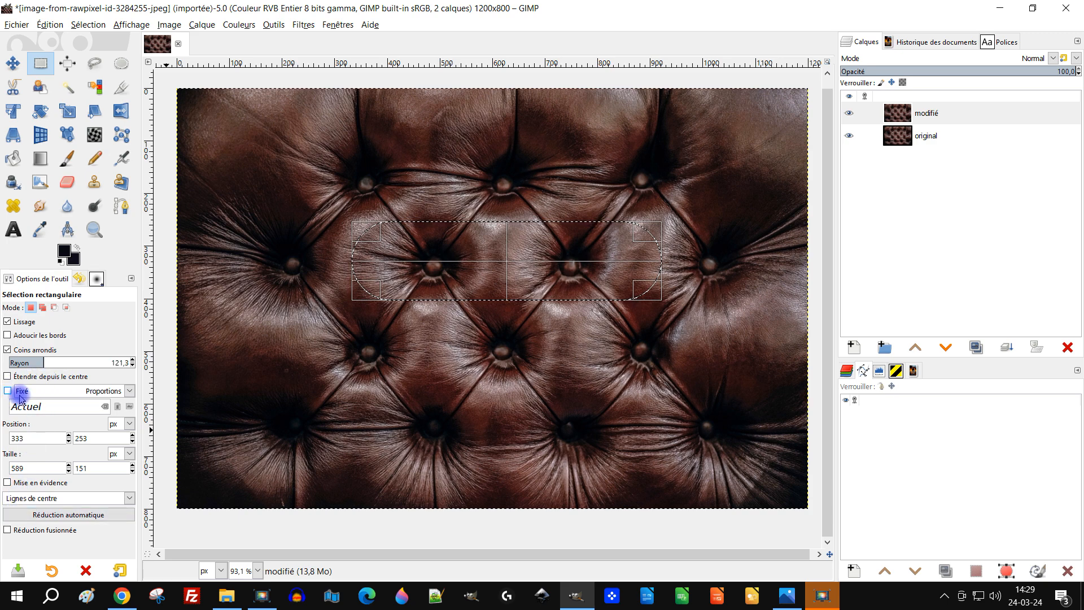
{"action": "left_click_drag", "start_coordinate": [539, 291], "coordinate": [540, 299]}
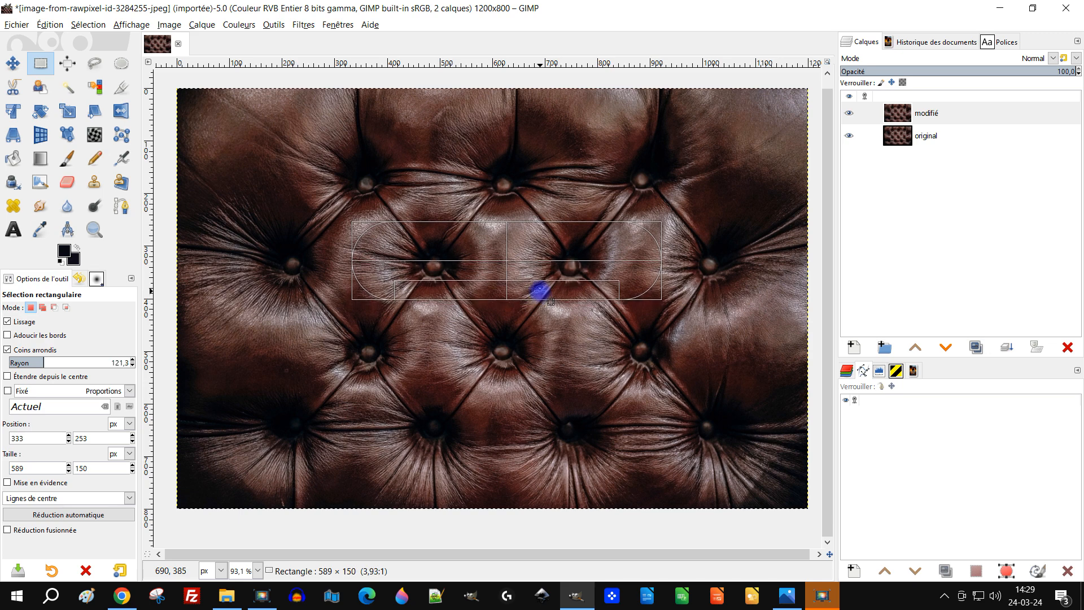
{"action": "left_click_drag", "start_coordinate": [539, 289], "coordinate": [539, 290]}
{"action": "left_click_drag", "start_coordinate": [516, 228], "coordinate": [520, 231]}
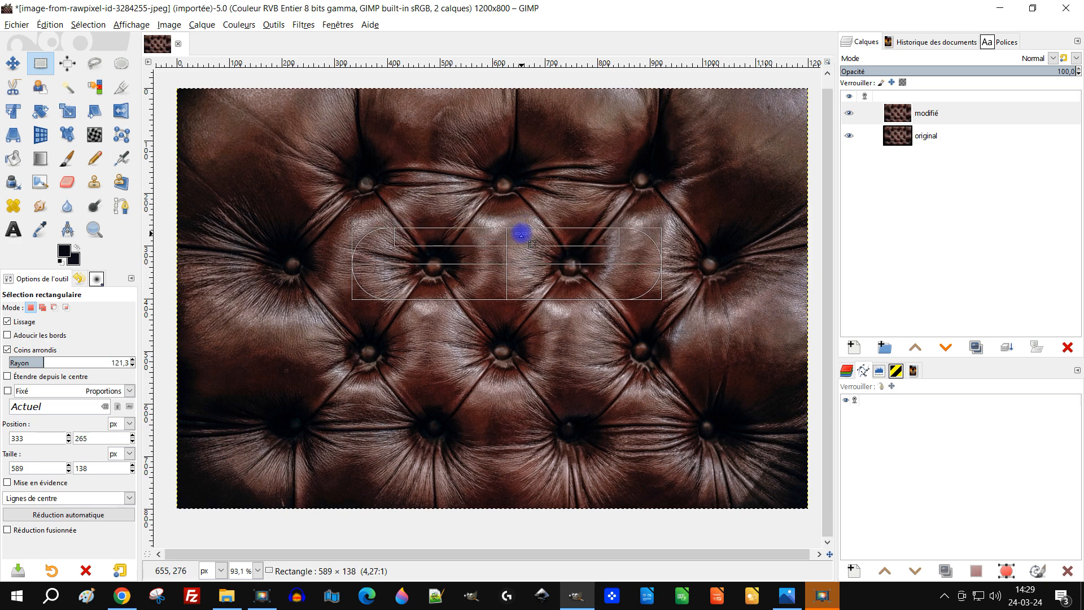
{"action": "left_click_drag", "start_coordinate": [522, 227], "coordinate": [522, 228]}
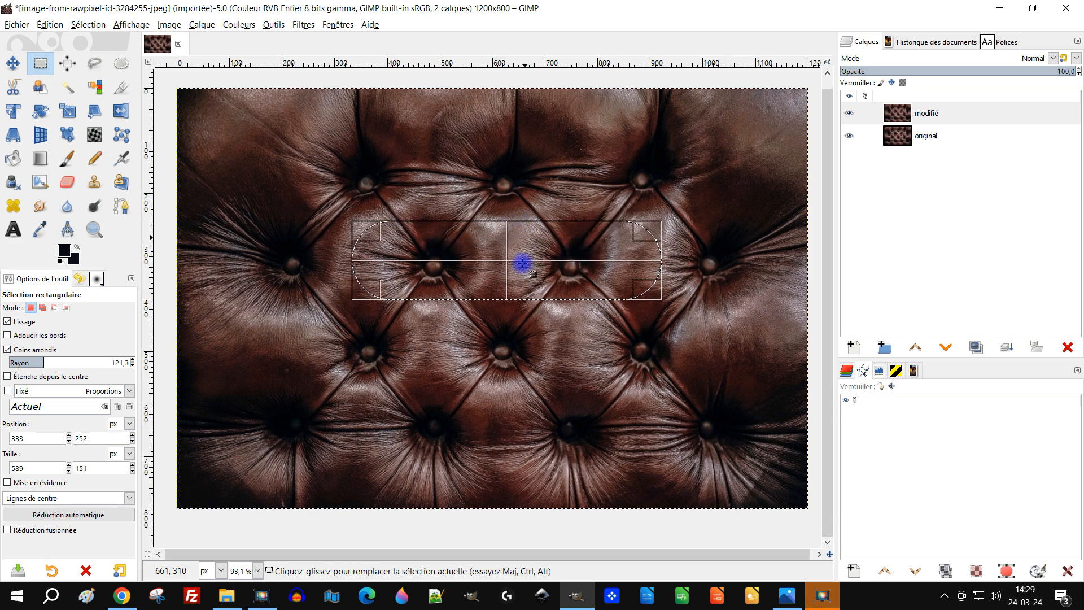
{"action": "left_click_drag", "start_coordinate": [520, 293], "coordinate": [525, 296]}
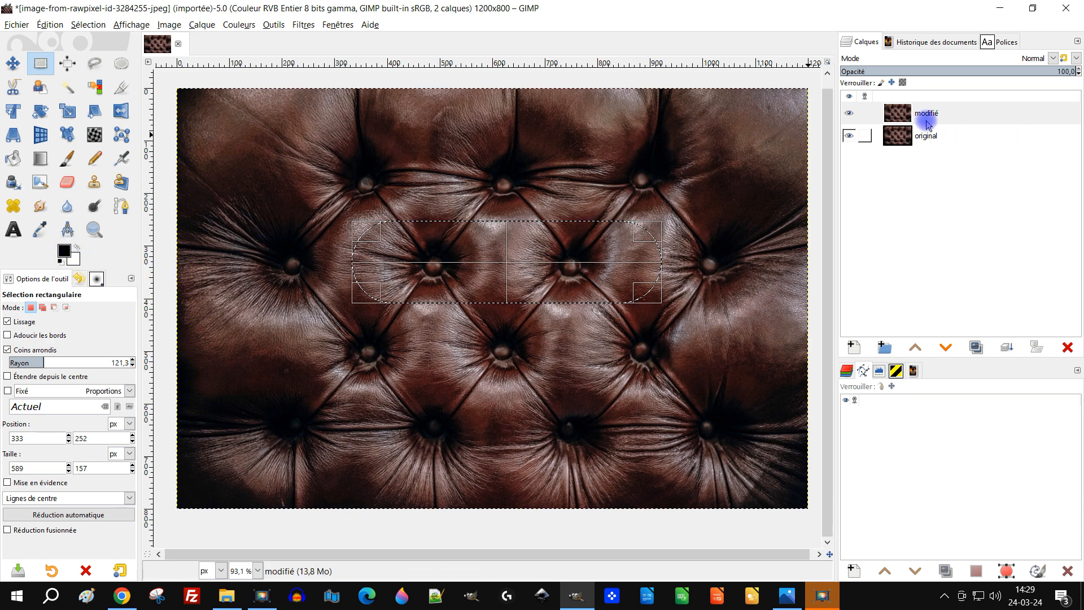
Create a new 1200 × 800 px layer named "plaque", filled with transparency
{"action": "left_click", "coordinate": [855, 347]}
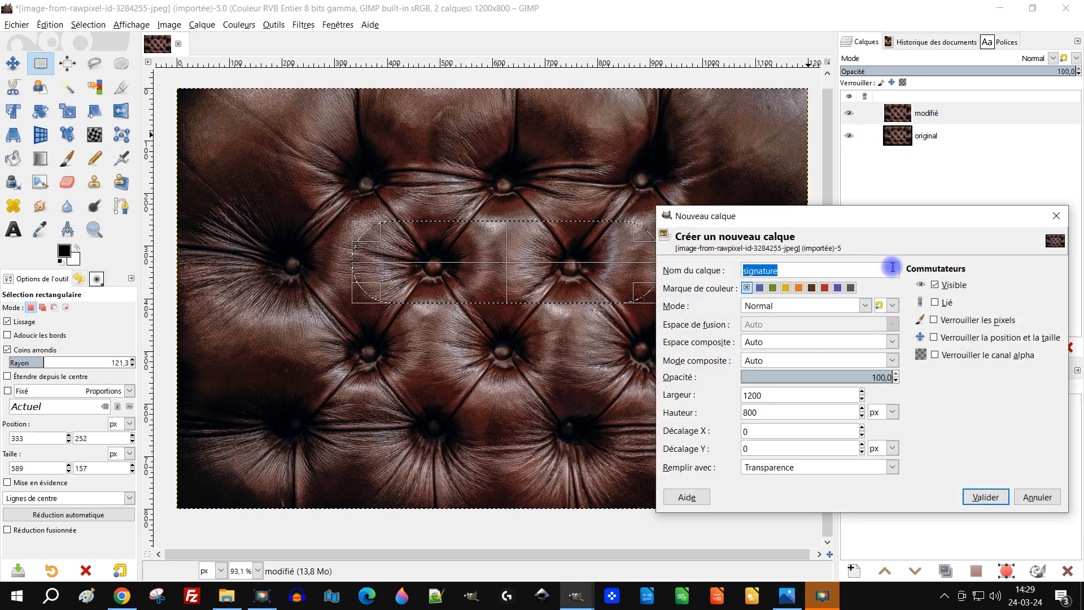
{"action": "type", "text": "plaque"}
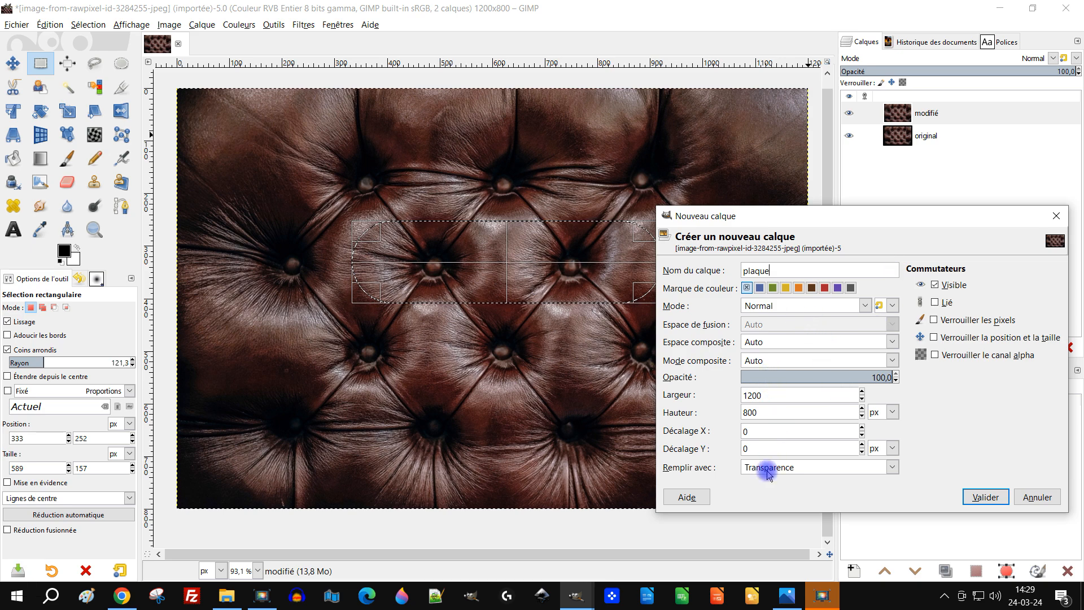
{"action": "left_click", "coordinate": [985, 497]}
Fill the rounded selection on the plaque layer with the black foreground colour and clear the selection
{"action": "left_click_drag", "start_coordinate": [67, 254], "coordinate": [496, 266]}
{"action": "left_click", "coordinate": [44, 66]}
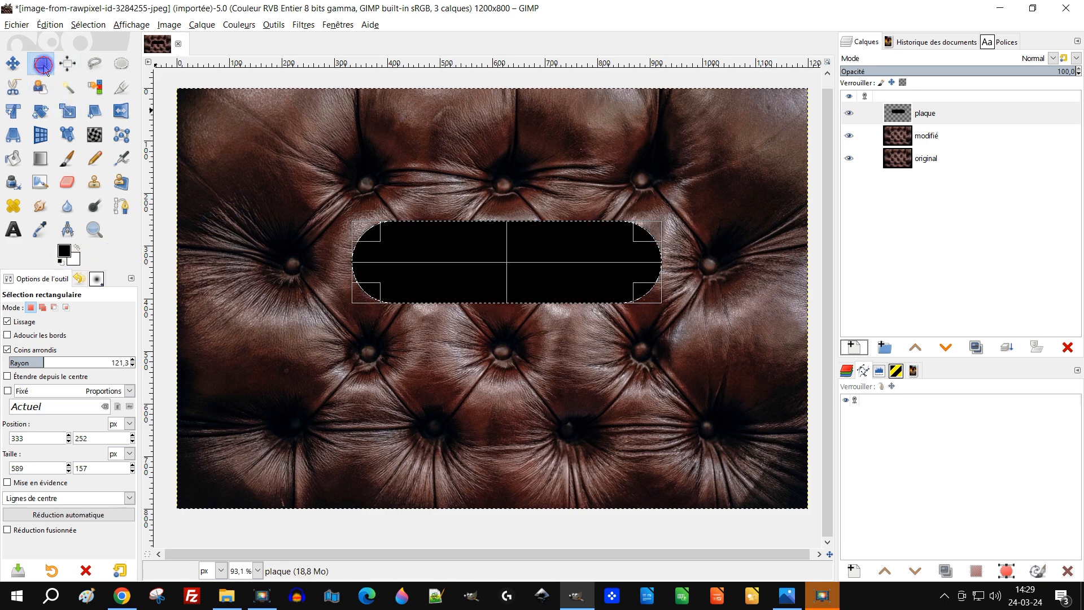
{"action": "left_click", "coordinate": [395, 179]}
{"action": "left_click_drag", "start_coordinate": [713, 304], "coordinate": [683, 302]}
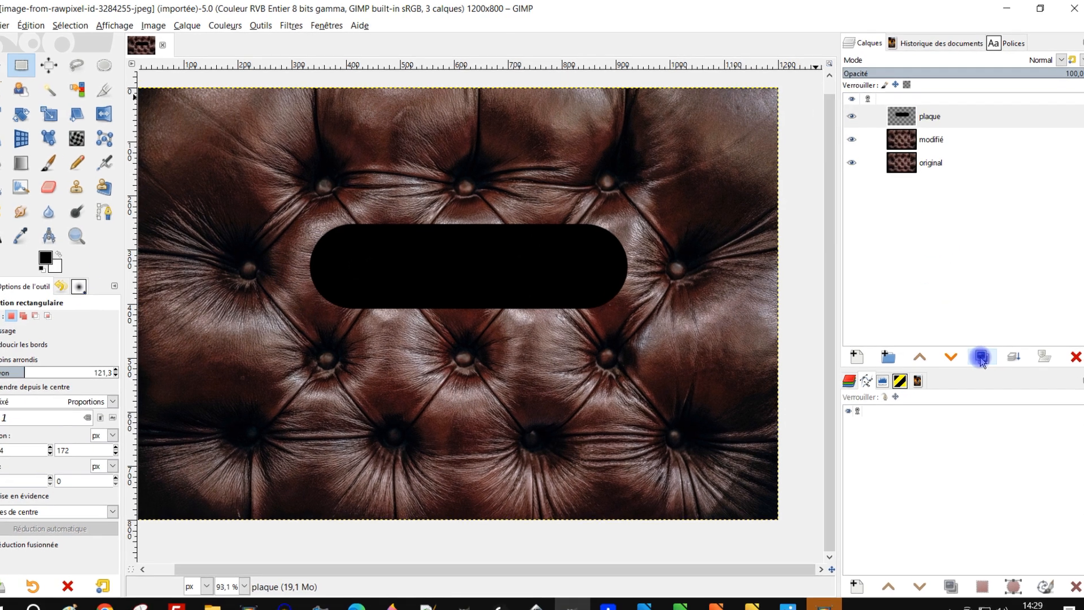
Duplicate the plaque layer and name the copy "plaque intérieure"
{"action": "left_click", "coordinate": [975, 347]}
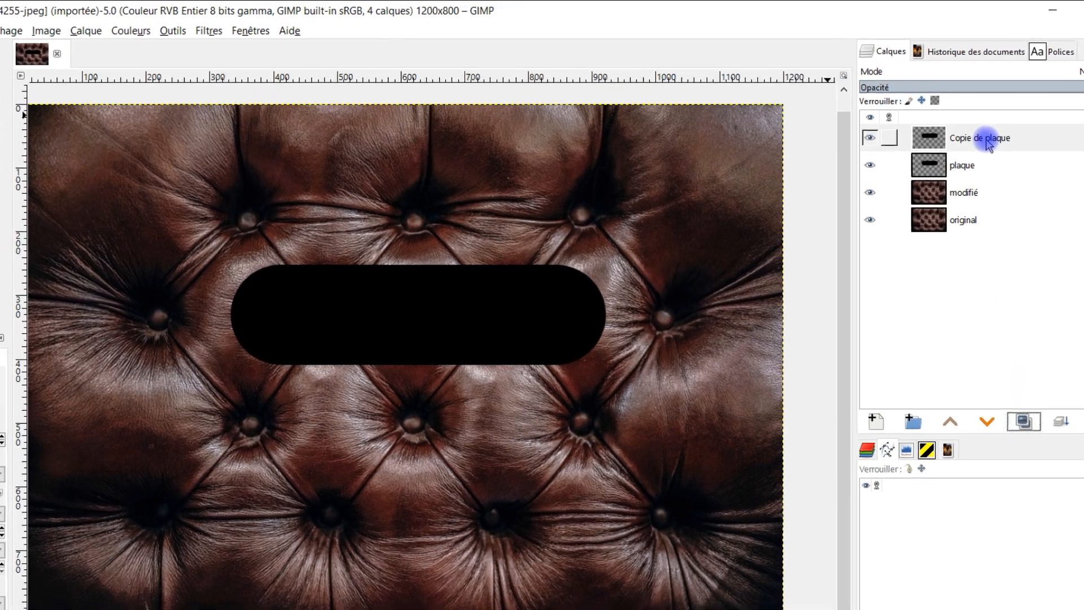
{"action": "left_click", "coordinate": [910, 124]}
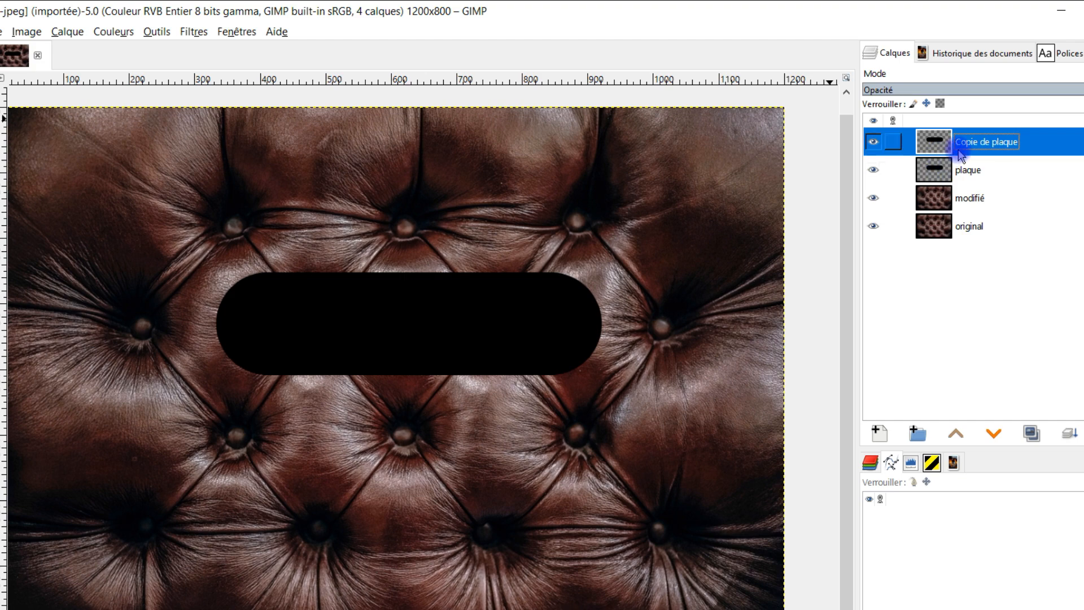
{"action": "double_click", "coordinate": [988, 142]}
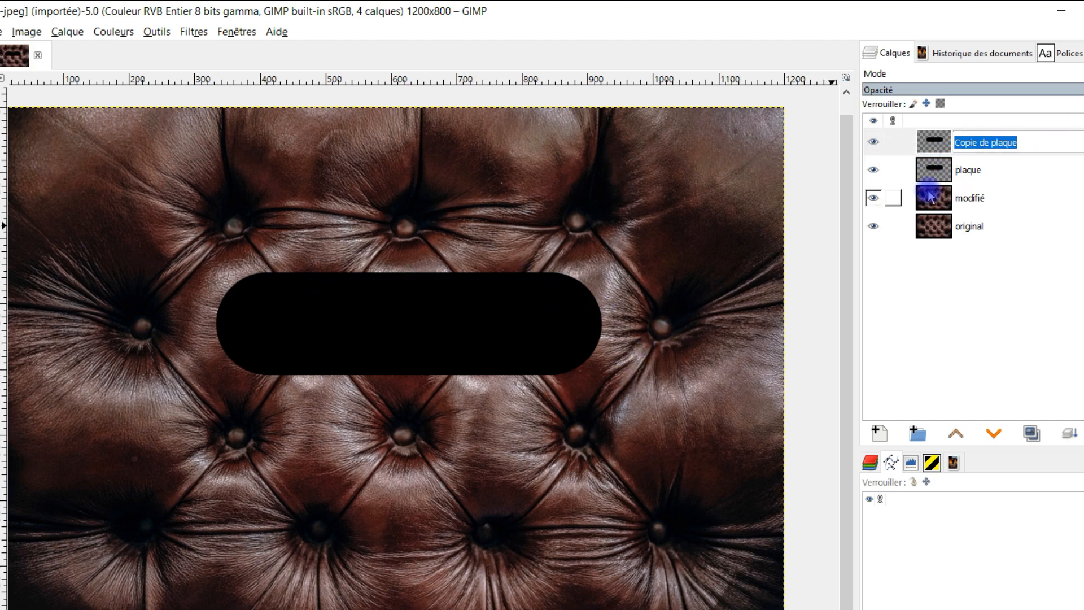
{"action": "type", "text": "plaque intérieur"}
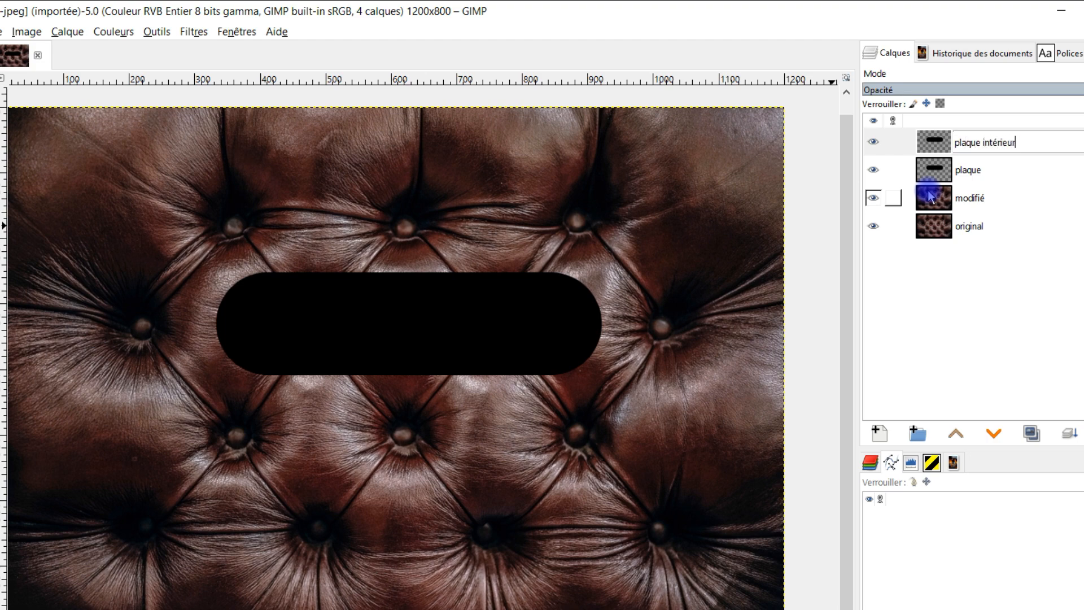
{"action": "key", "text": "Return"}
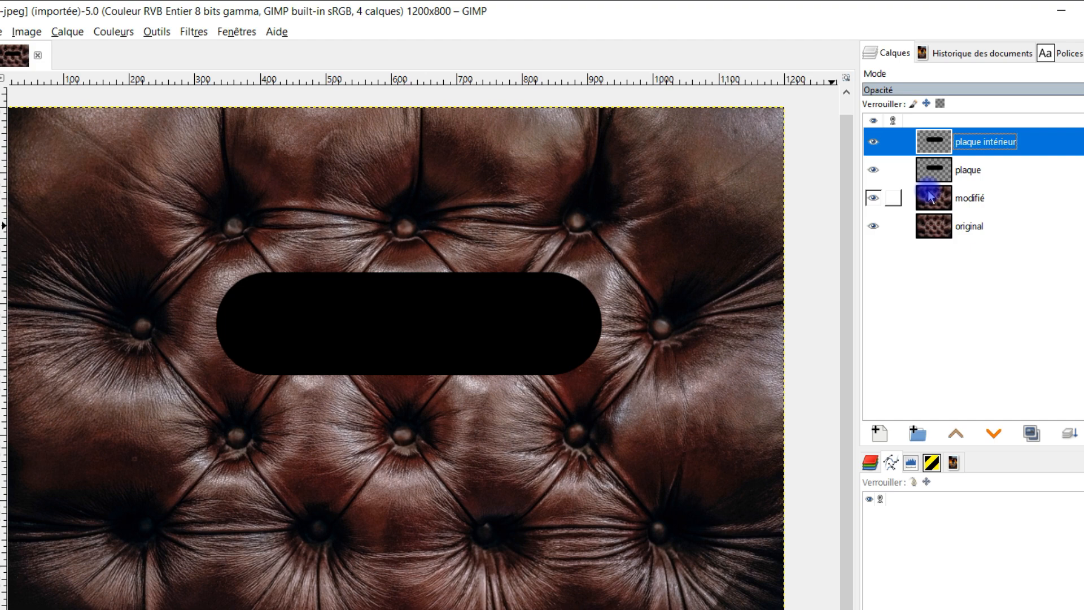
{"action": "double_click", "coordinate": [1024, 143]}
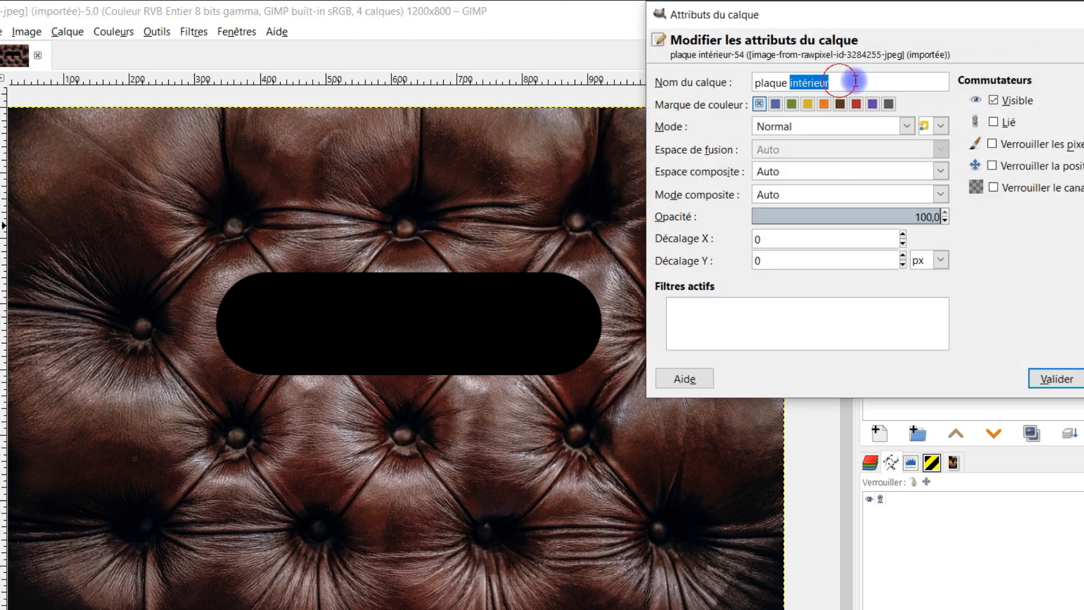
{"action": "left_click", "coordinate": [869, 81]}
{"action": "type", "text": "e"}
{"action": "left_click", "coordinate": [1048, 379]}
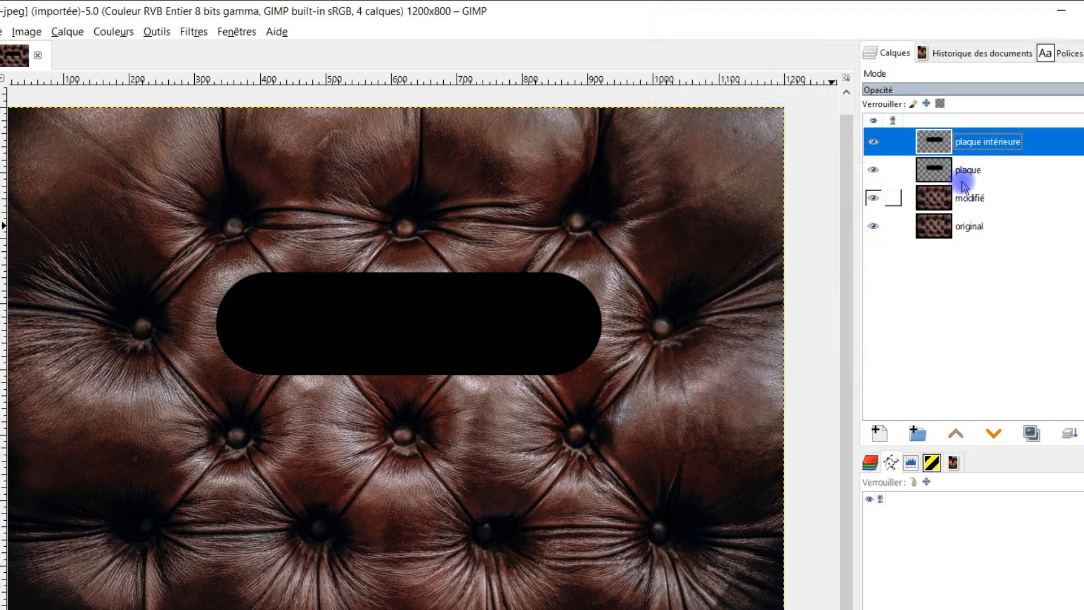
Rename the original plaque layer as "plaque extérieure"
{"action": "left_click", "coordinate": [947, 170]}
{"action": "double_click", "coordinate": [1007, 170]}
{"action": "left_click", "coordinate": [1030, 149]}
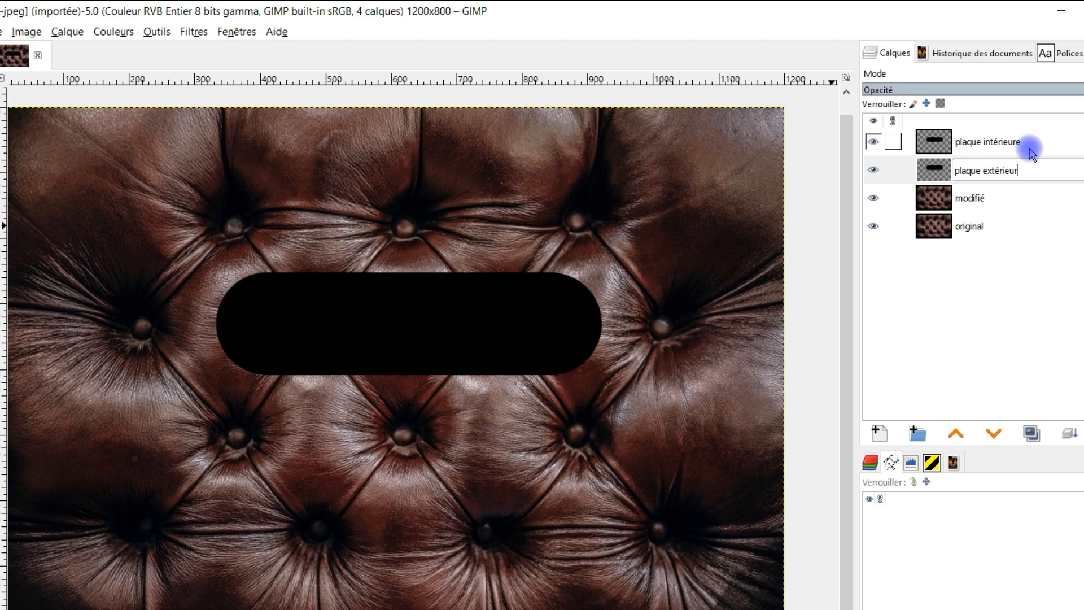
{"action": "key", "text": "Return"}
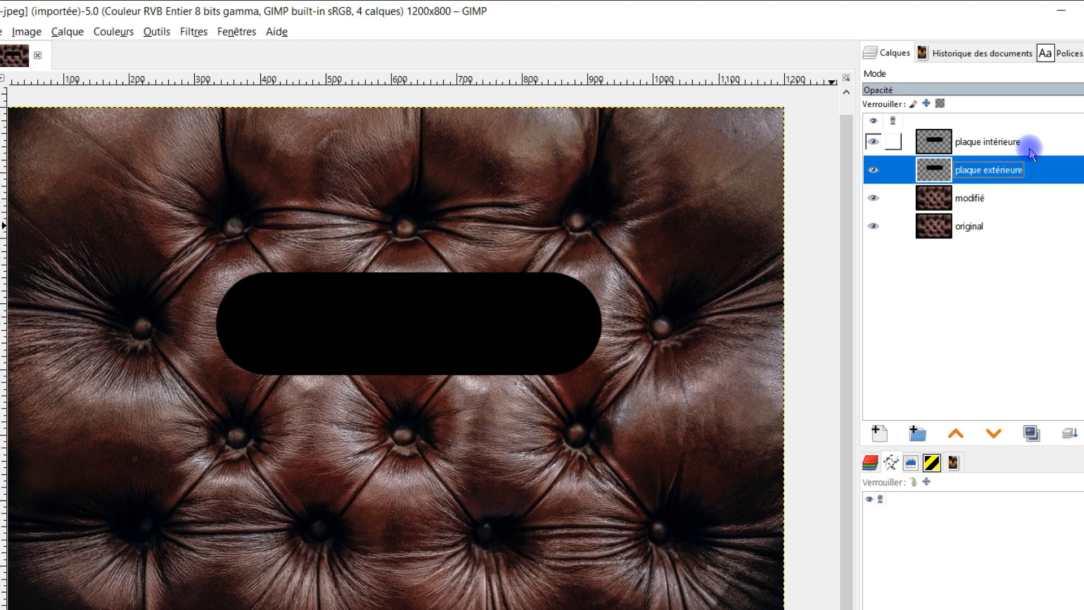
Brighten the plaque extérieure layer to dark grey with Brightness-Contrast, hiding the plaque intérieure layer while adjusting it
{"action": "scroll", "coordinate": [387, 315], "scroll_direction": "up", "scroll_amount": 3}
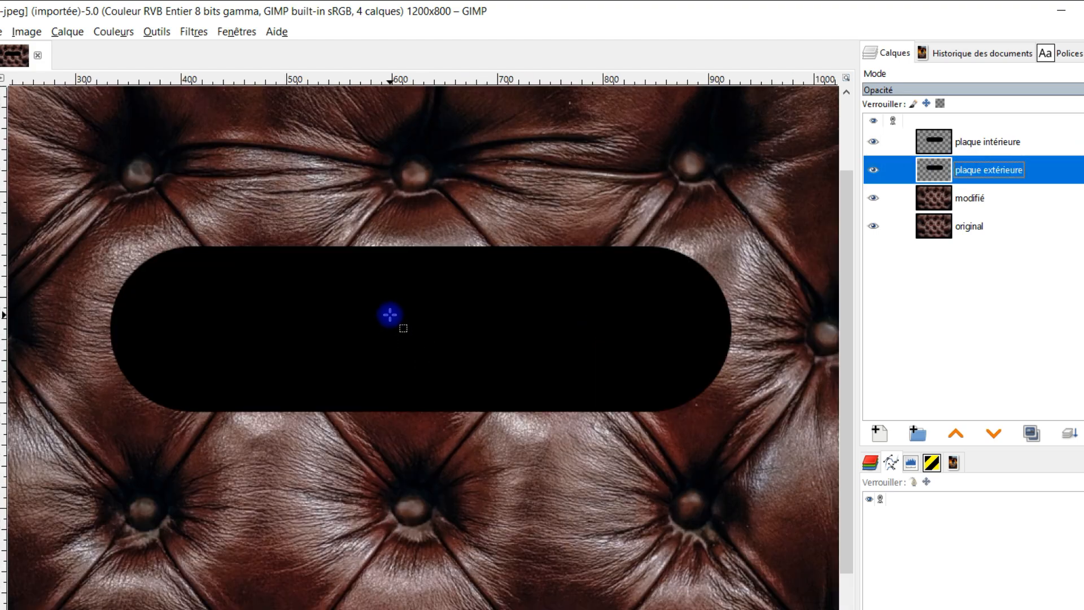
{"action": "scroll", "coordinate": [512, 368], "scroll_direction": "up", "scroll_amount": 1}
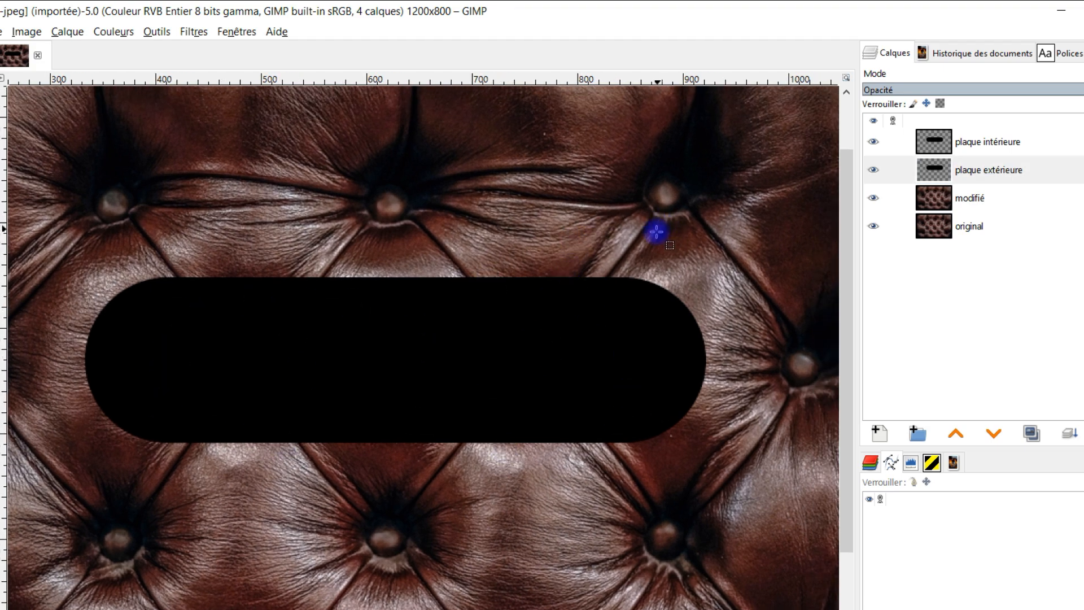
{"action": "left_click", "coordinate": [872, 142]}
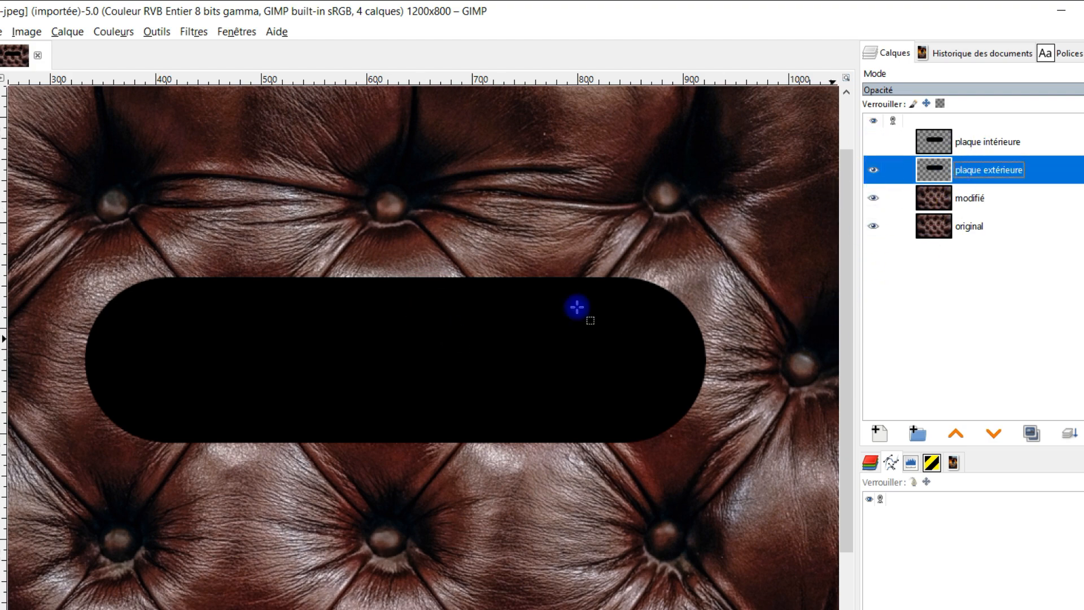
{"action": "left_click", "coordinate": [113, 31]}
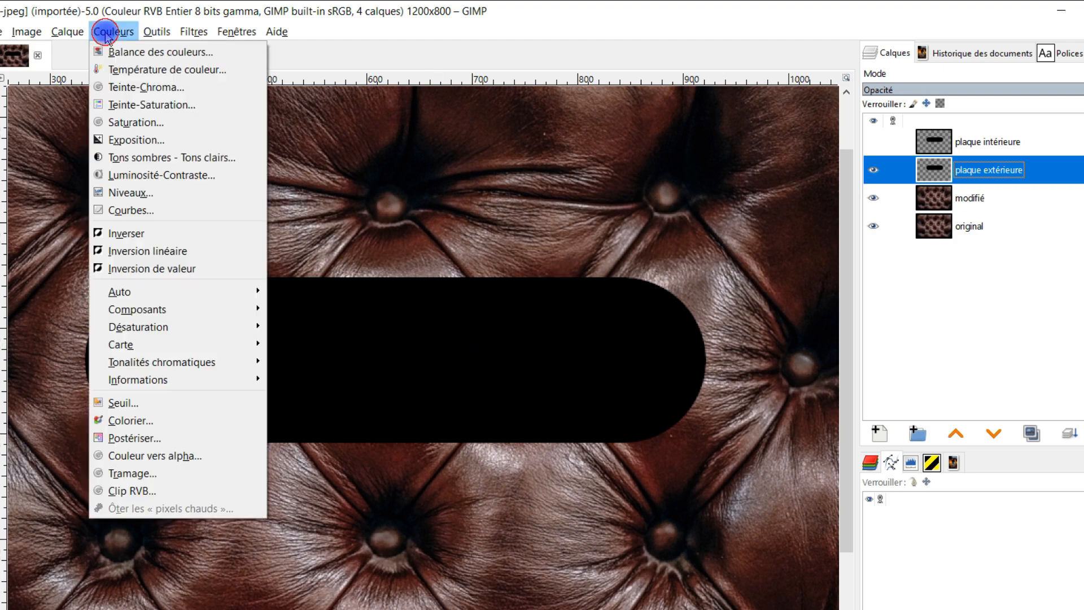
{"action": "left_click", "coordinate": [188, 175]}
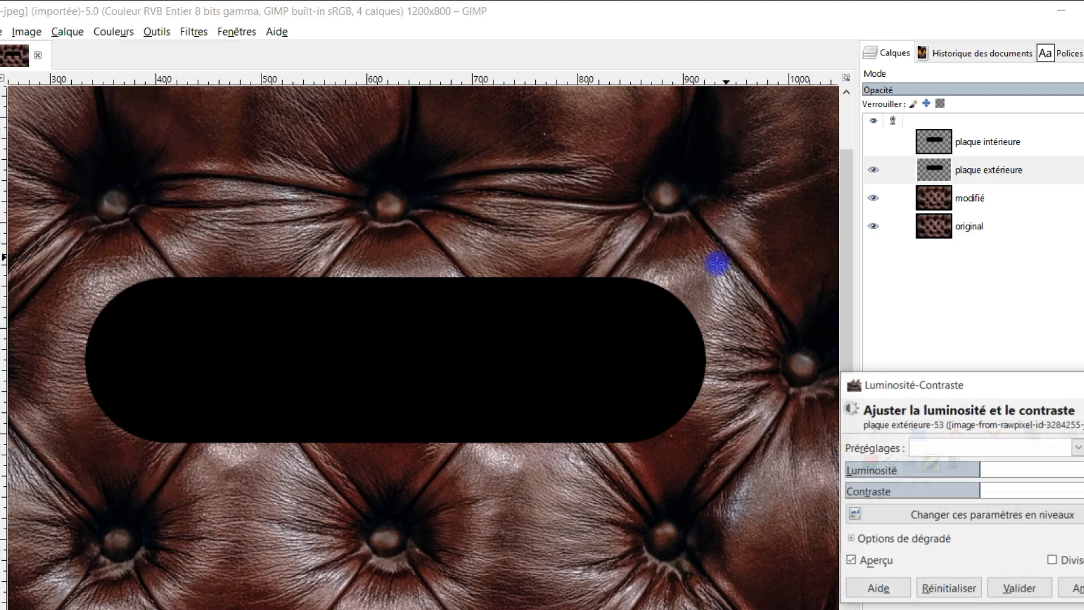
{"action": "left_click_drag", "start_coordinate": [979, 468], "coordinate": [1060, 468]}
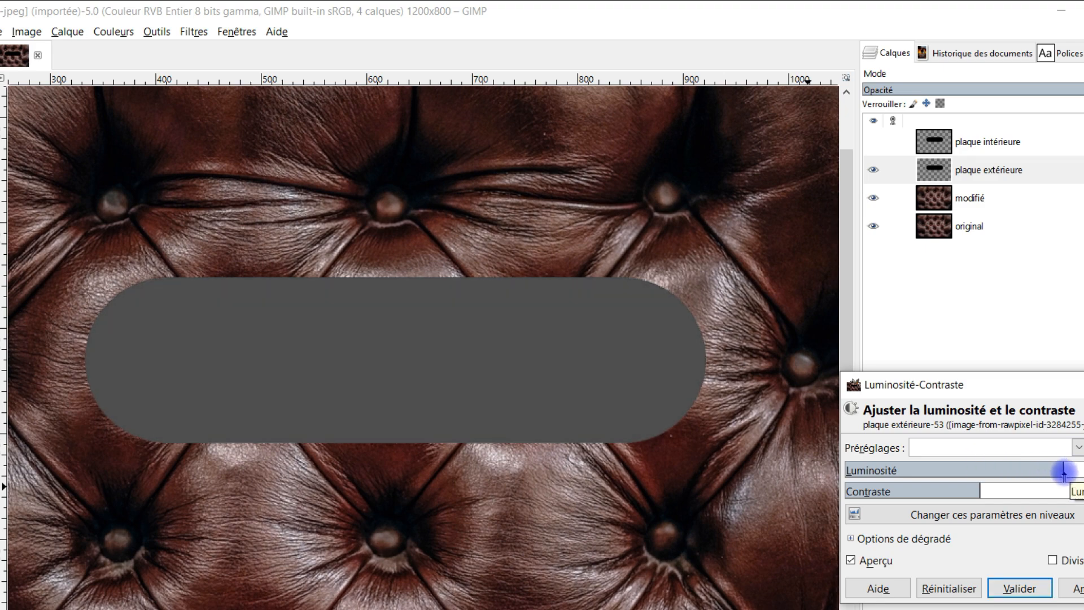
{"action": "left_click", "coordinate": [1047, 586]}
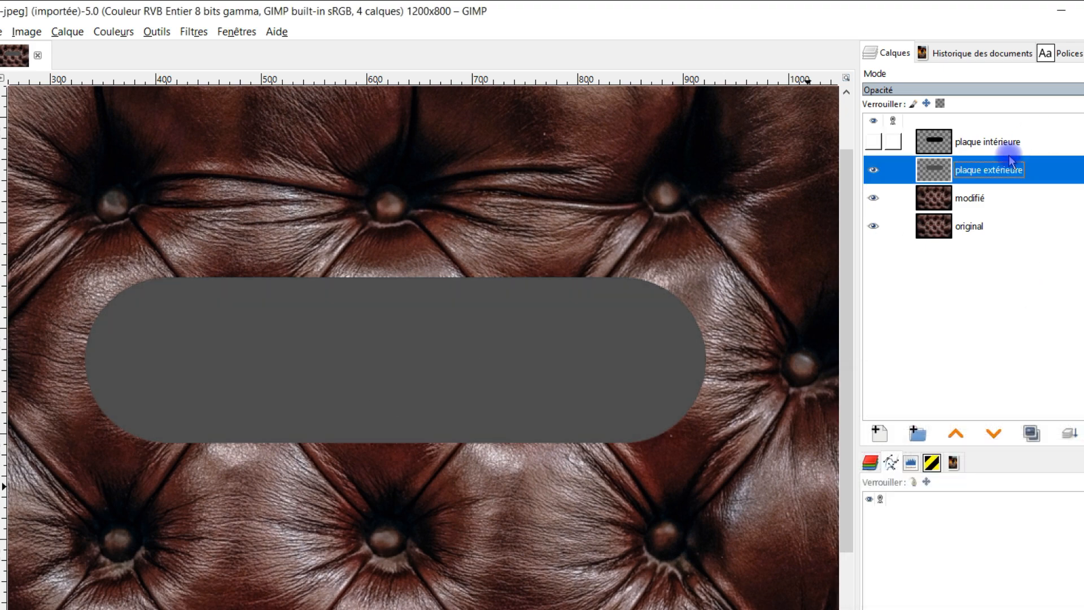
{"action": "left_click", "coordinate": [875, 144]}
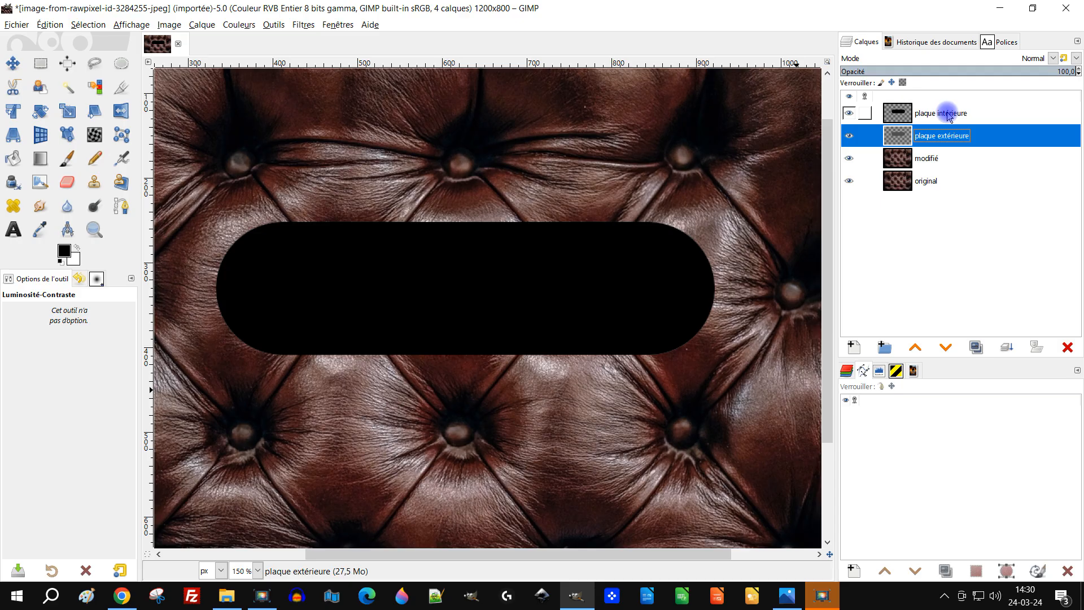
Crop the plaque intérieure layer to its content
{"action": "left_click", "coordinate": [948, 116]}
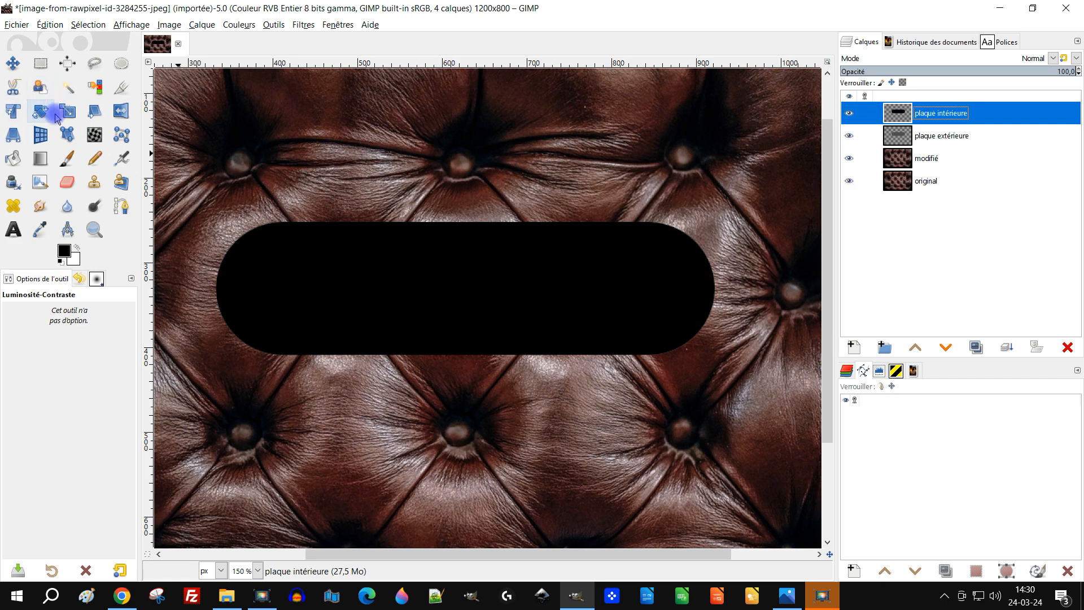
{"action": "left_click", "coordinate": [202, 24]}
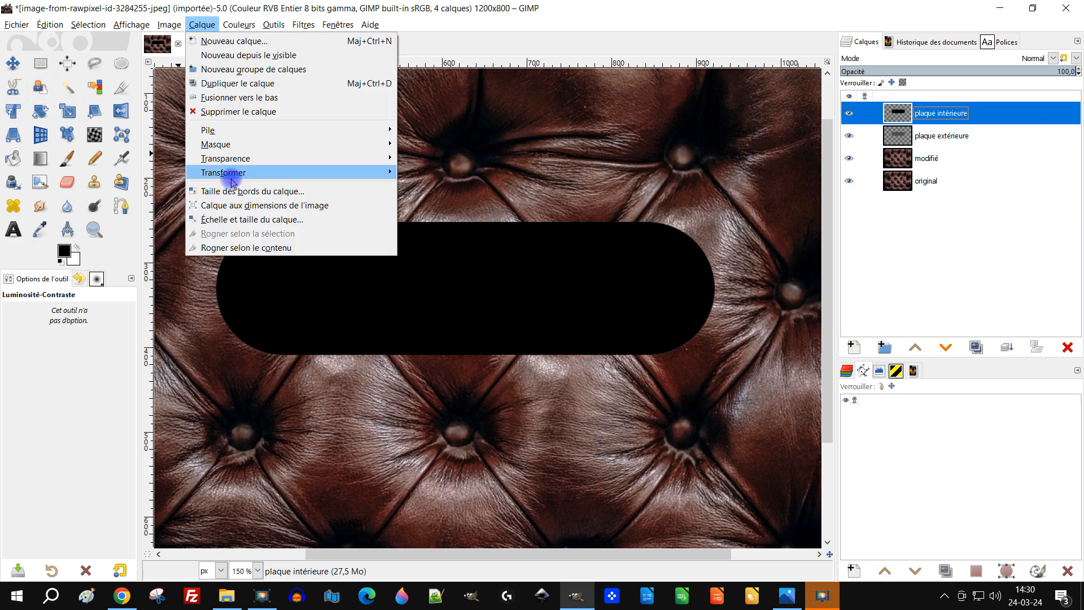
{"action": "left_click", "coordinate": [225, 247]}
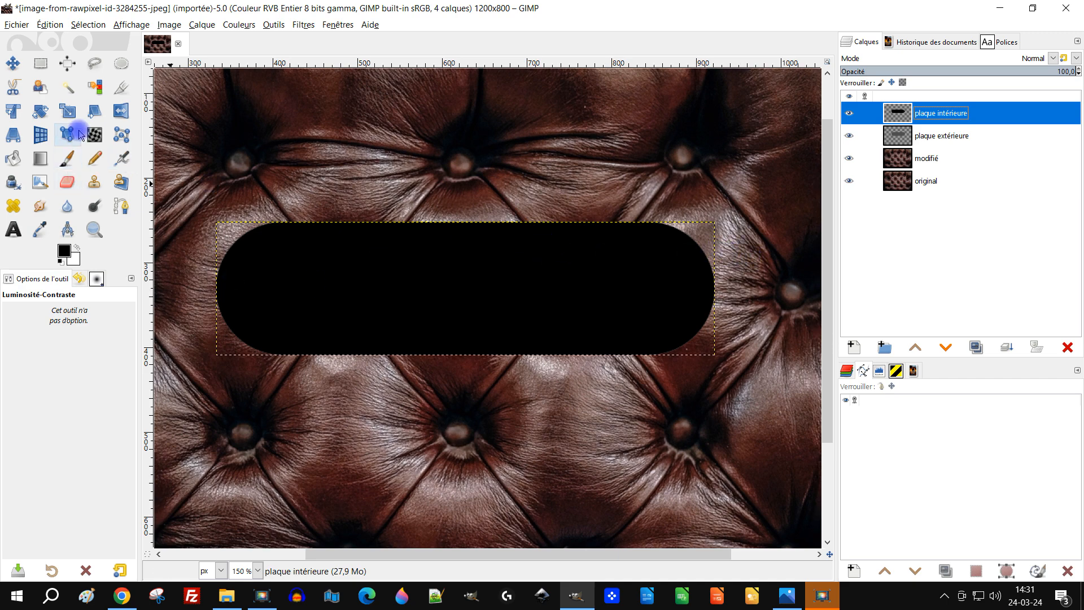
Scale the plaque intérieure layer around its centre, without keeping the aspect ratio, to about 579 × 148 px
{"action": "left_click", "coordinate": [67, 115]}
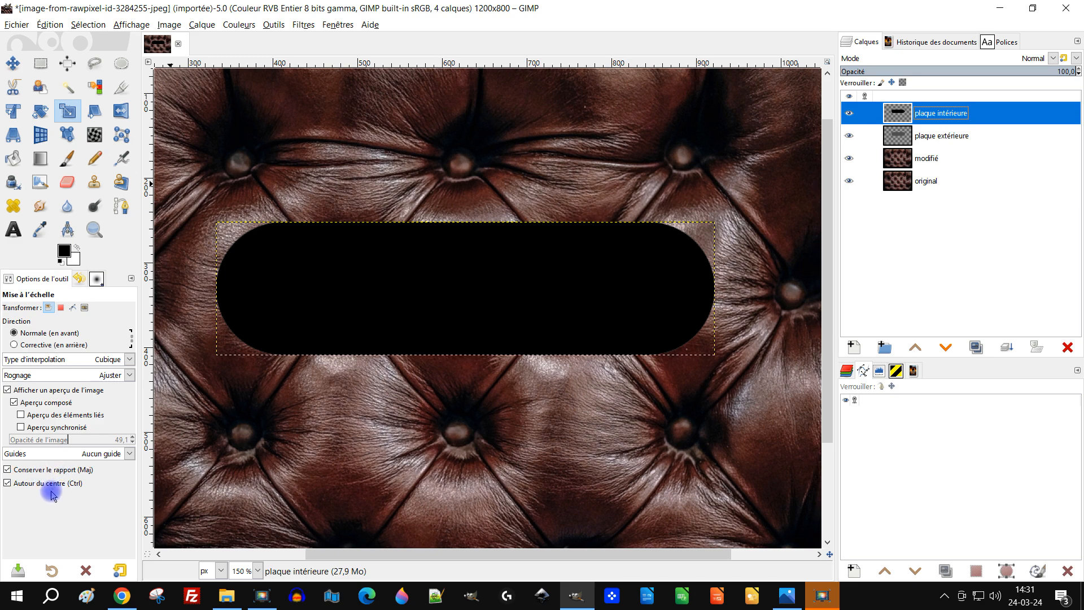
{"action": "left_click", "coordinate": [50, 470]}
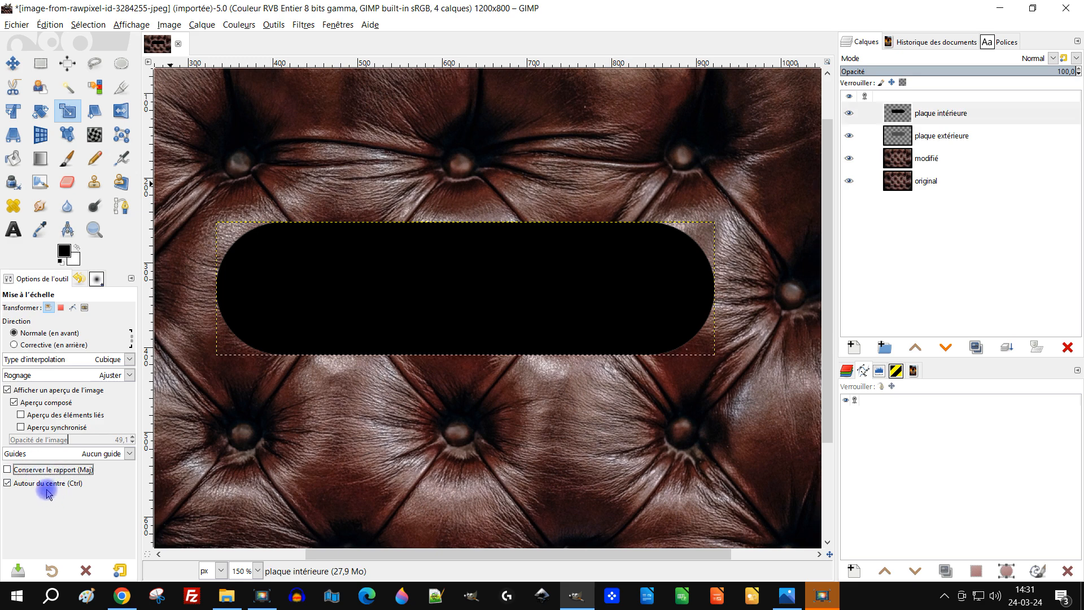
{"action": "left_click", "coordinate": [491, 268]}
{"action": "left_click_drag", "start_coordinate": [469, 226], "coordinate": [469, 232]}
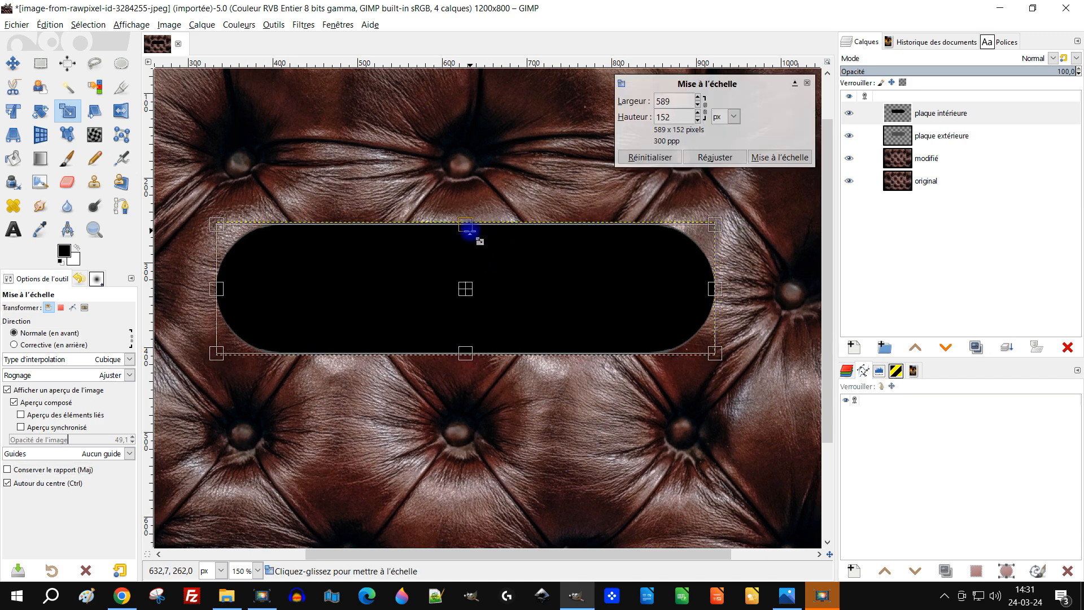
{"action": "left_click_drag", "start_coordinate": [715, 289], "coordinate": [705, 289]}
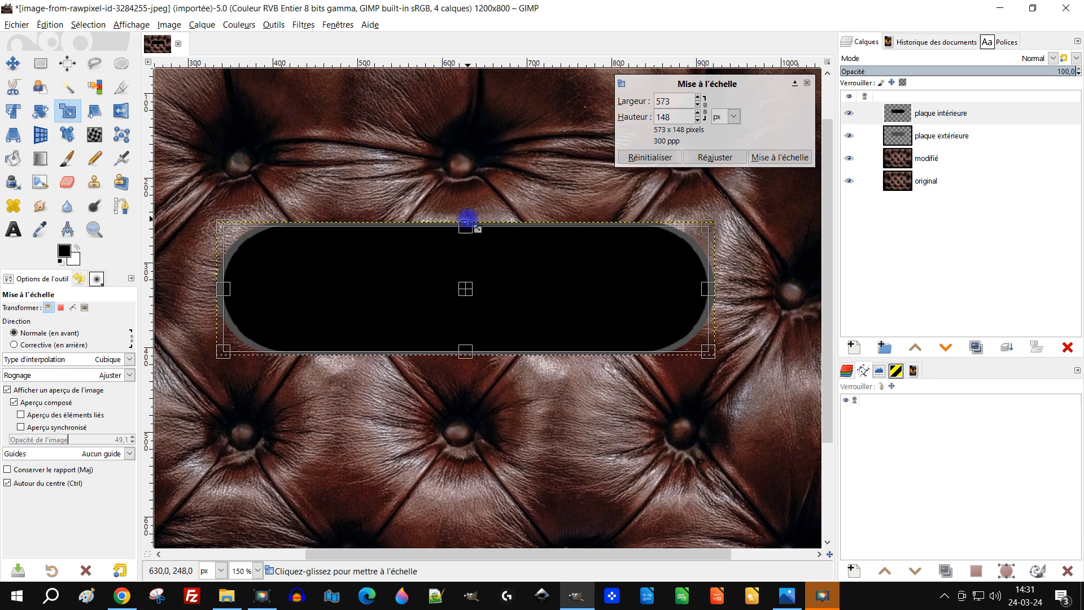
{"action": "left_click_drag", "start_coordinate": [473, 234], "coordinate": [475, 235]}
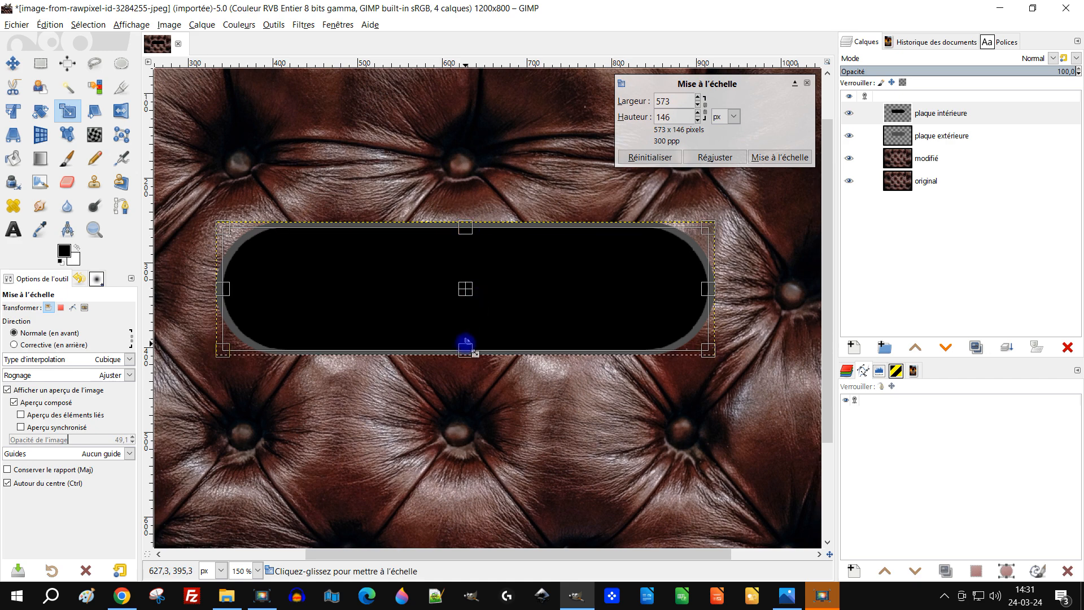
{"action": "left_click_drag", "start_coordinate": [463, 349], "coordinate": [464, 350]}
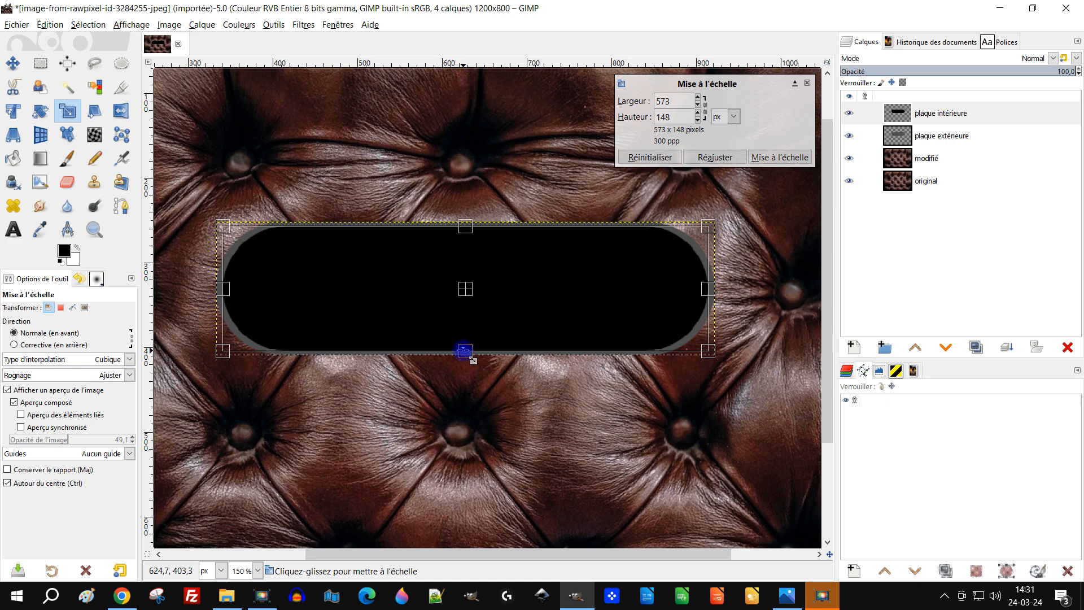
{"action": "left_click_drag", "start_coordinate": [224, 288], "coordinate": [219, 288]}
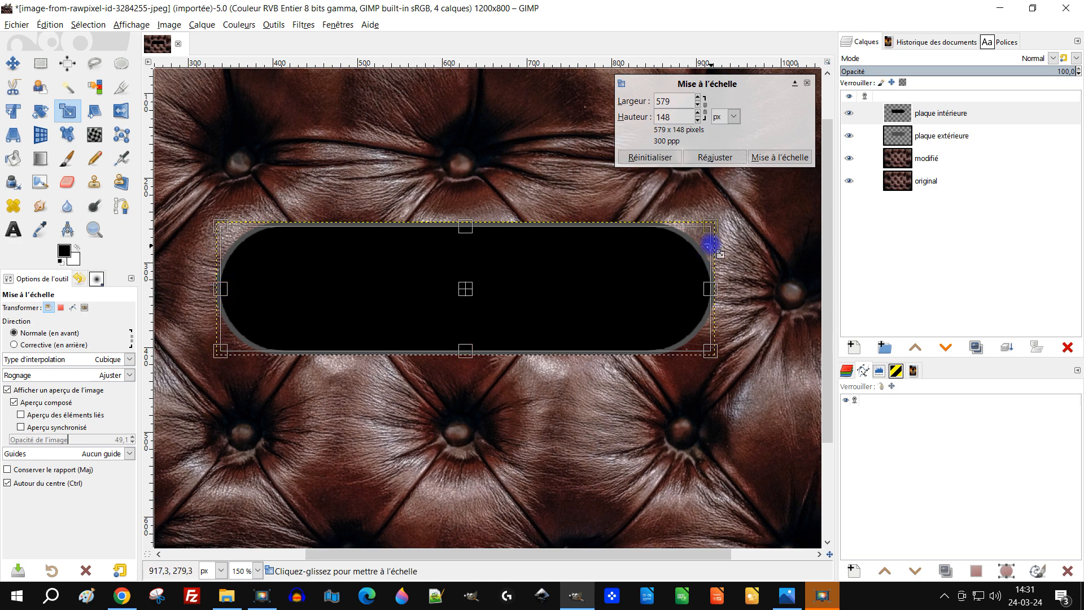
Refine the inner plaque's scaling to about 144 px high and slightly narrower for an even grey rim, and apply it
{"action": "left_click_drag", "start_coordinate": [560, 321], "coordinate": [546, 396]}
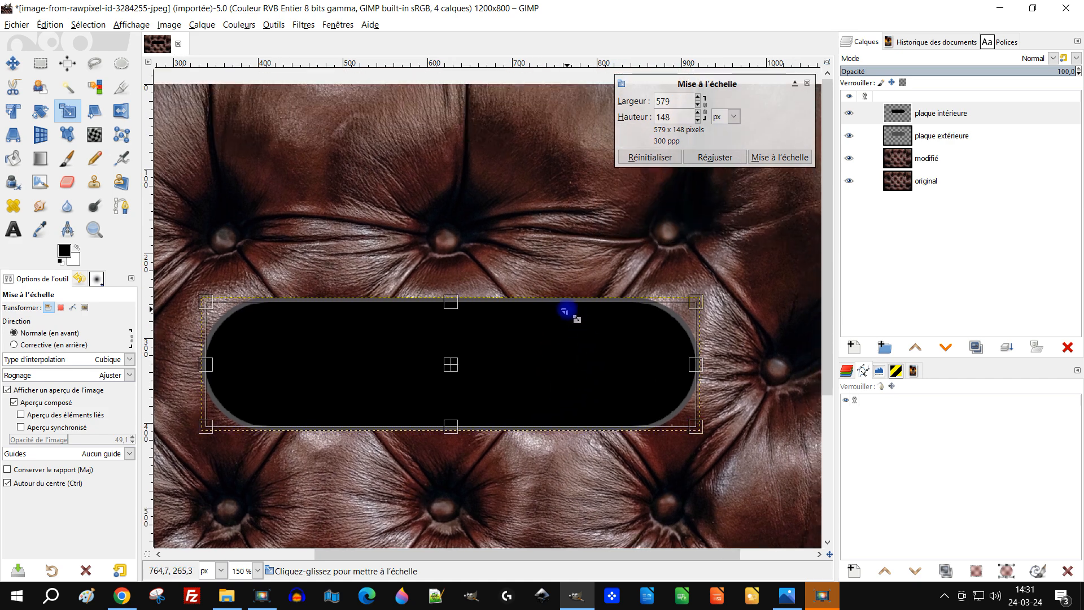
{"action": "scroll", "coordinate": [403, 360], "scroll_direction": "up", "scroll_amount": 1}
{"action": "left_click_drag", "start_coordinate": [527, 358], "coordinate": [552, 336]}
{"action": "left_click_drag", "start_coordinate": [494, 263], "coordinate": [492, 262]}
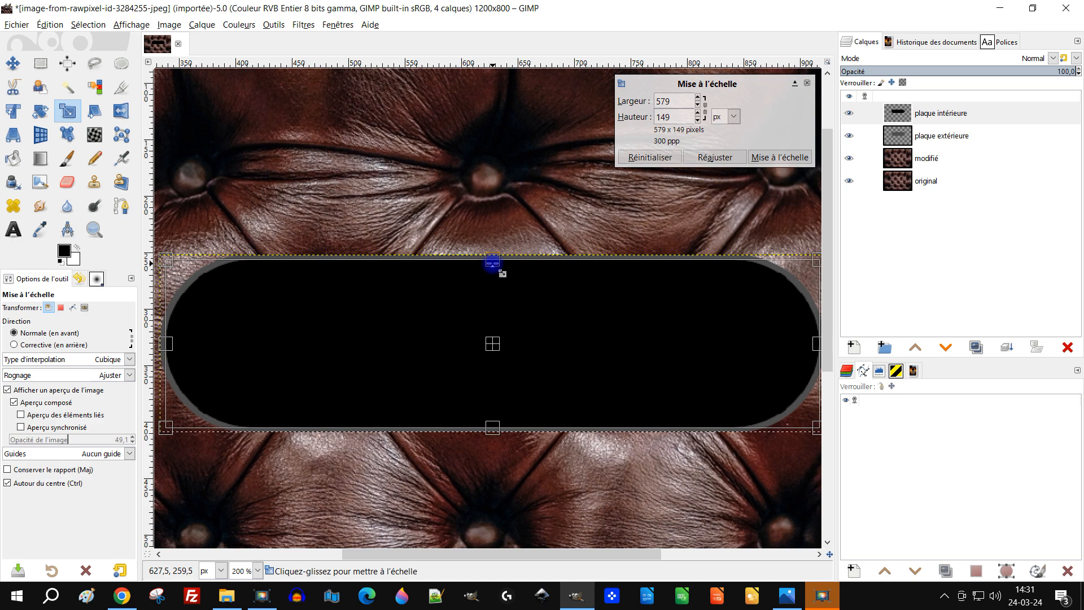
{"action": "left_click_drag", "start_coordinate": [606, 330], "coordinate": [571, 289]}
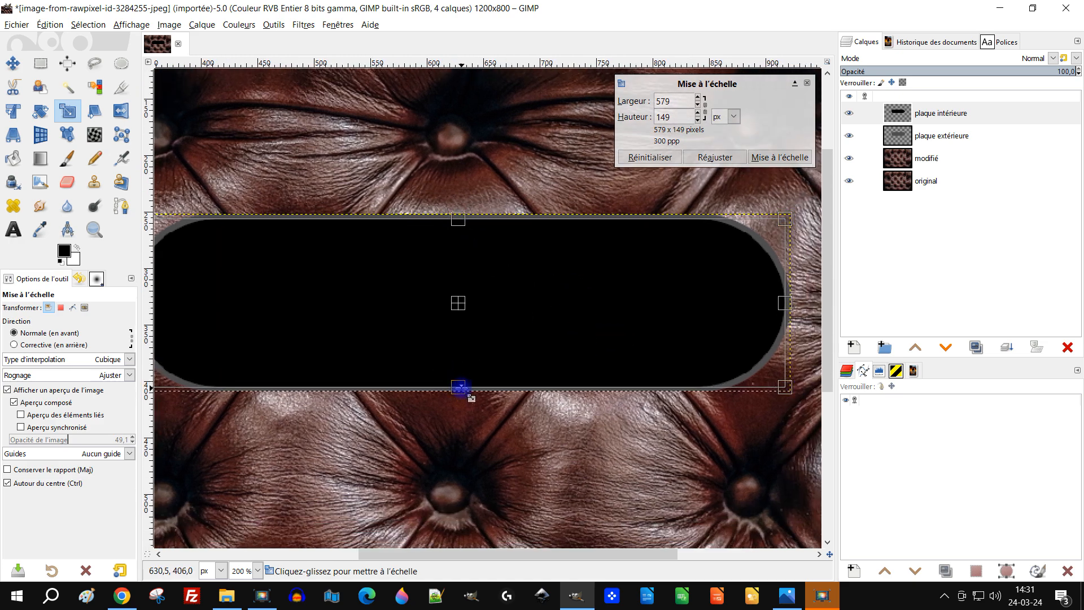
{"action": "left_click_drag", "start_coordinate": [461, 388], "coordinate": [461, 382]}
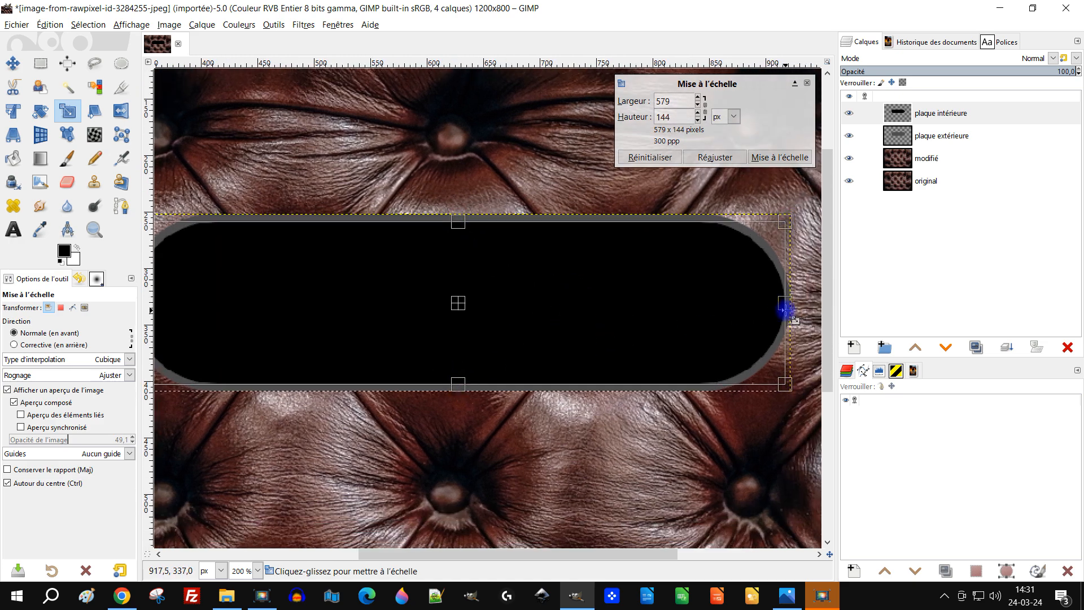
{"action": "left_click_drag", "start_coordinate": [784, 310], "coordinate": [782, 309]}
{"action": "left_click_drag", "start_coordinate": [587, 336], "coordinate": [580, 316]}
{"action": "scroll", "coordinate": [609, 317], "scroll_direction": "down", "scroll_amount": 1}
{"action": "left_click", "coordinate": [779, 158]}
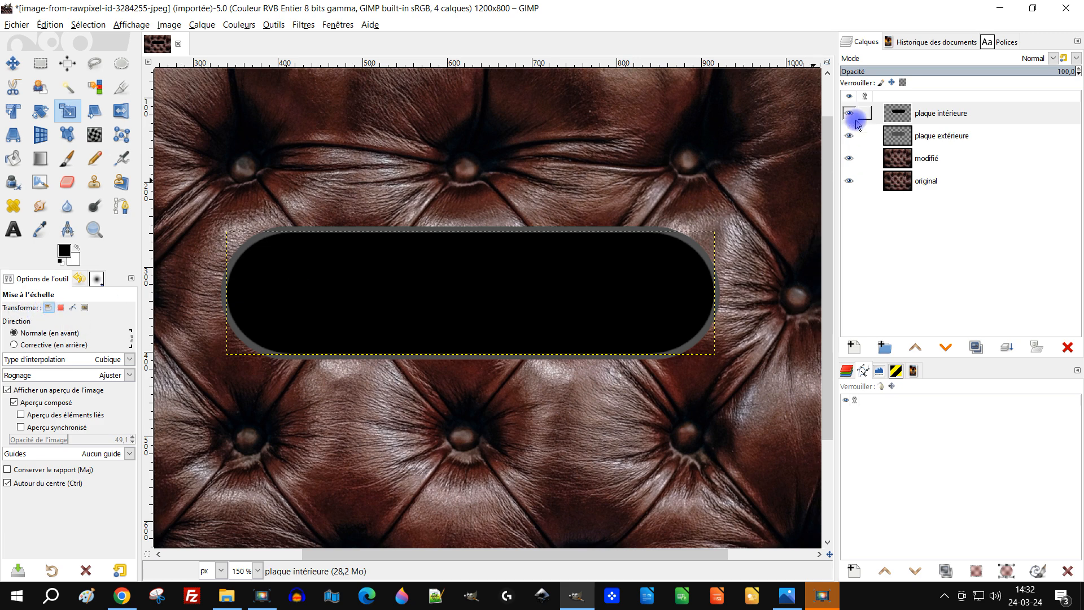
Expand the plaque intérieure layer to the image size
{"action": "right_click", "coordinate": [899, 121]}
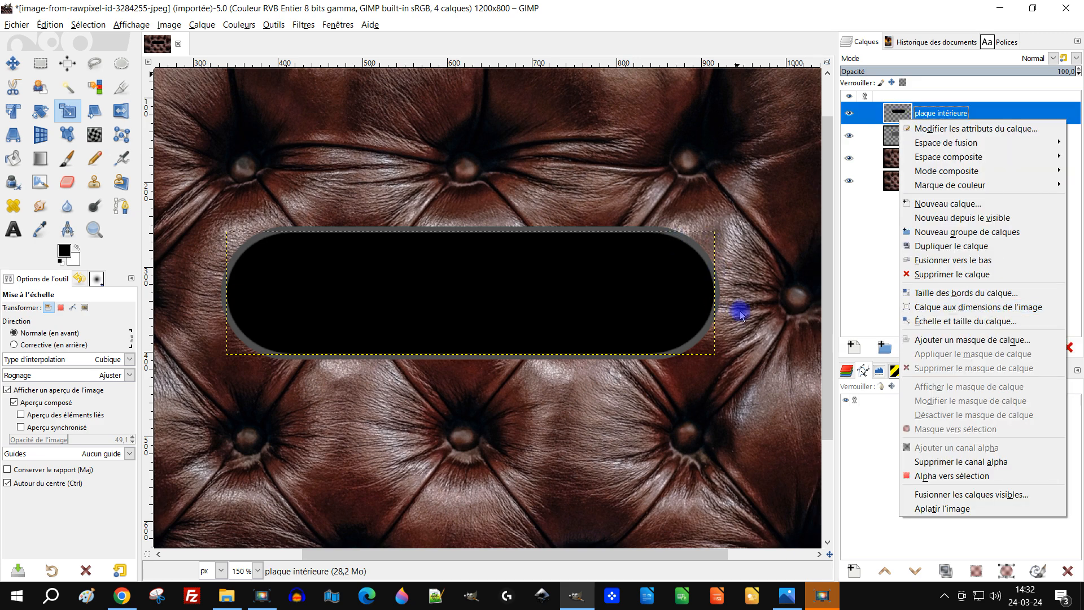
{"action": "left_click", "coordinate": [965, 307]}
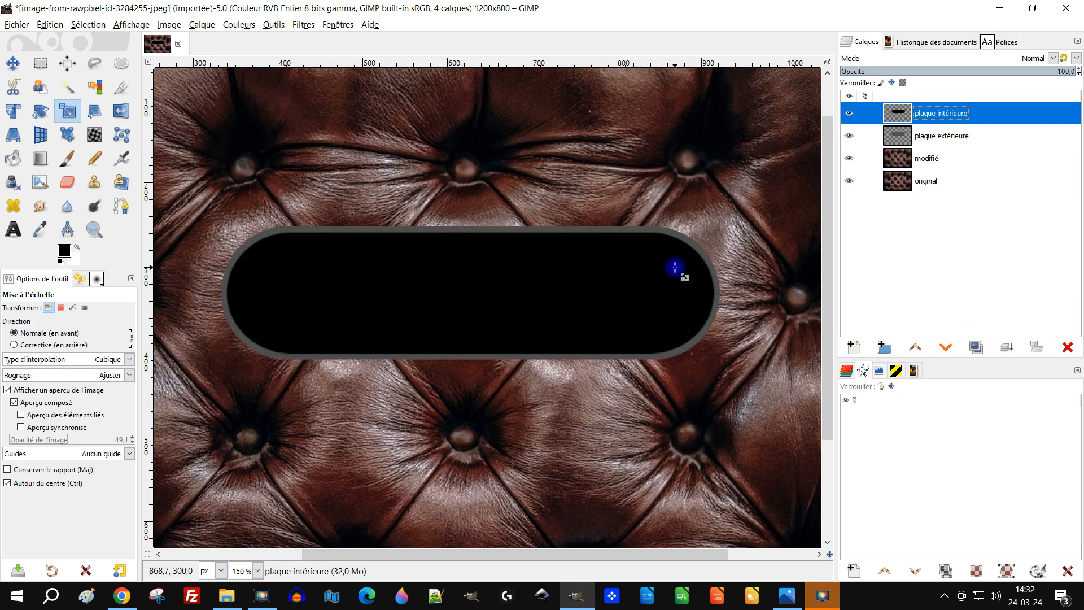
{"action": "left_click_drag", "start_coordinate": [676, 267], "coordinate": [658, 214]}
{"action": "scroll", "coordinate": [646, 225], "scroll_direction": "down", "scroll_amount": 1}
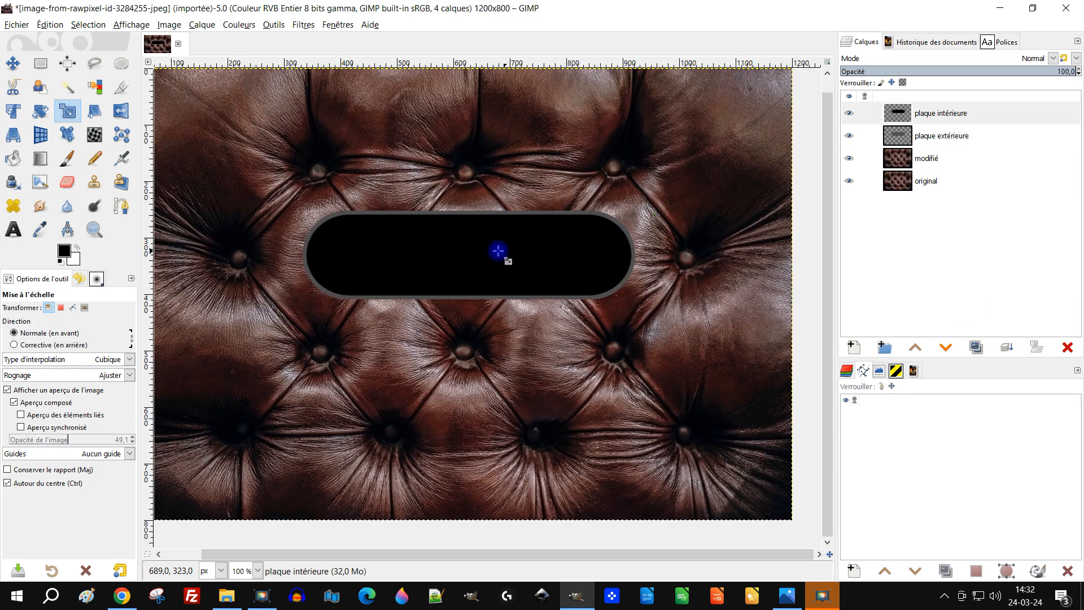
Merge the plaque intérieure layer down into the plaque extérieure layer
{"action": "left_click", "coordinate": [953, 114]}
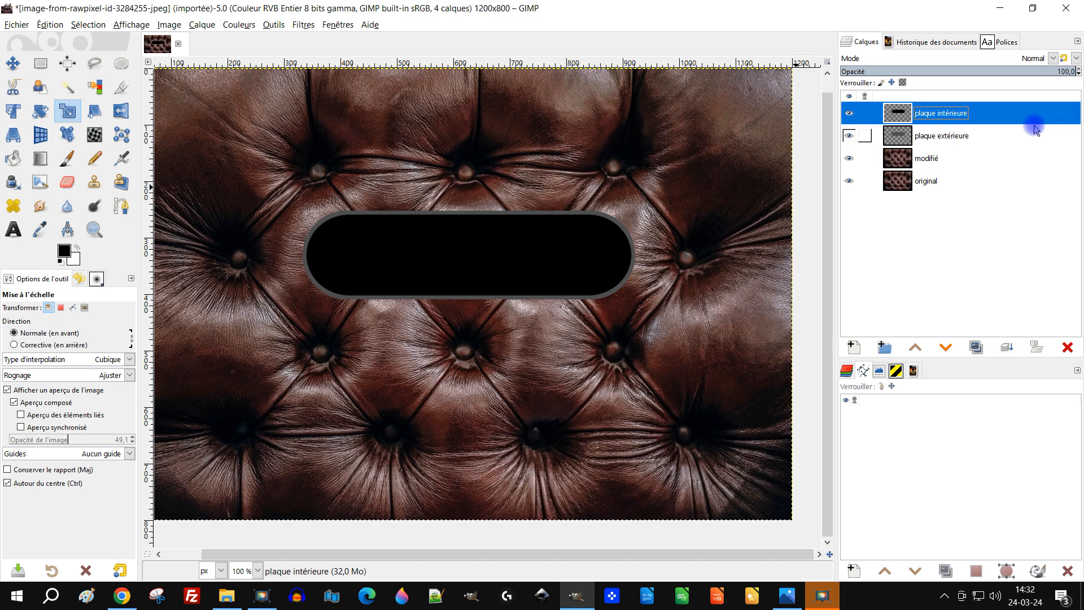
{"action": "left_click", "coordinate": [1006, 350]}
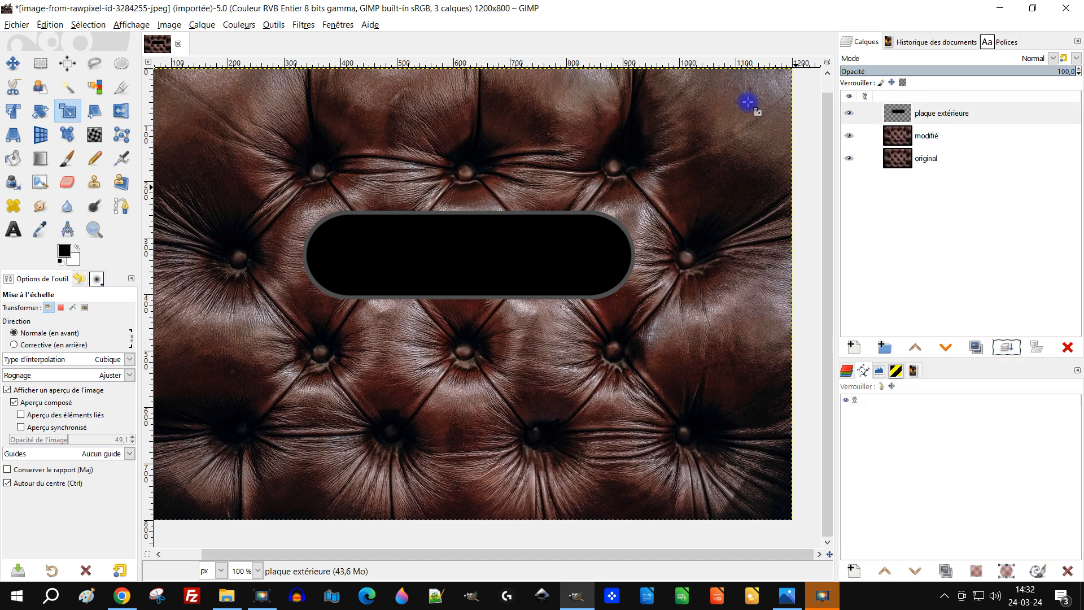
Apply a slight Gaussian blur to the merged plaque extérieure layer to soften the plaque's edges
{"action": "left_click", "coordinate": [297, 28]}
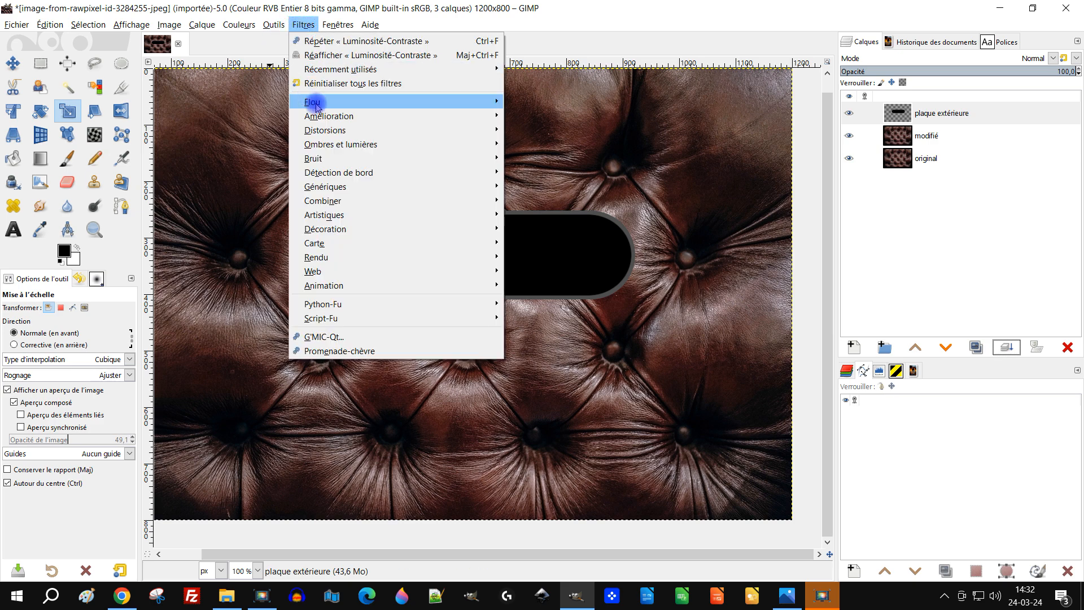
{"action": "mouse_move", "coordinate": [316, 103]}
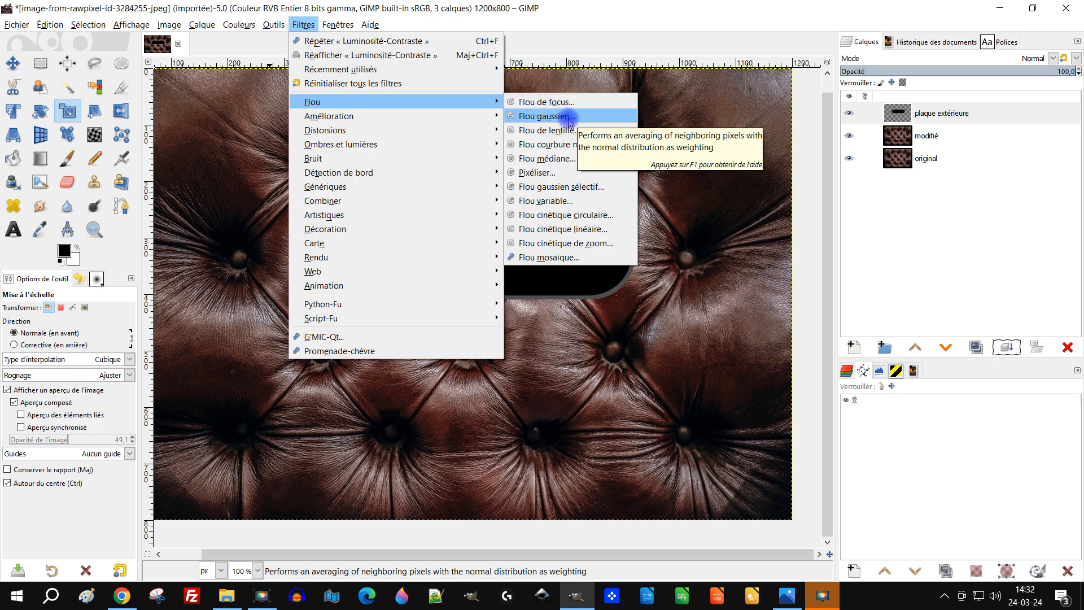
{"action": "left_click", "coordinate": [570, 118]}
{"action": "scroll", "coordinate": [426, 259], "scroll_direction": "up", "scroll_amount": 1, "text": "ctrl"}
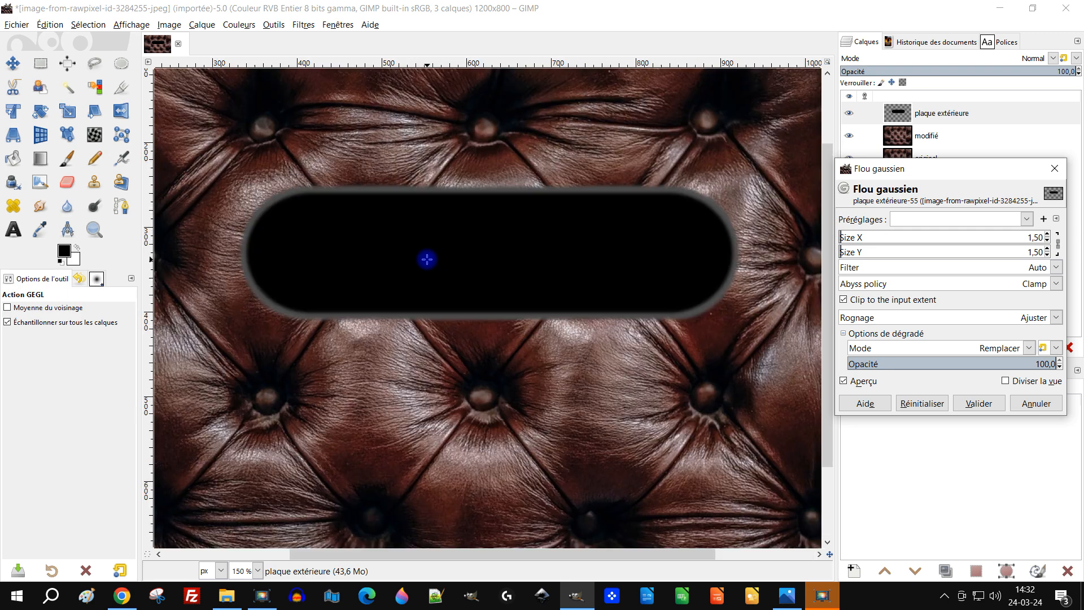
{"action": "left_click", "coordinate": [1048, 240]}
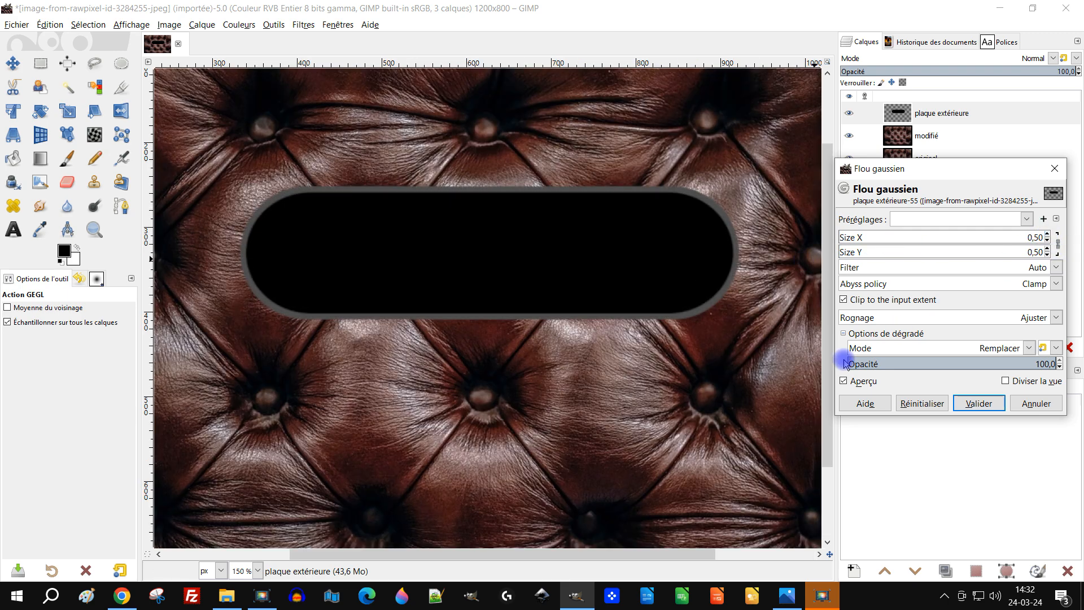
{"action": "left_click", "coordinate": [845, 380]}
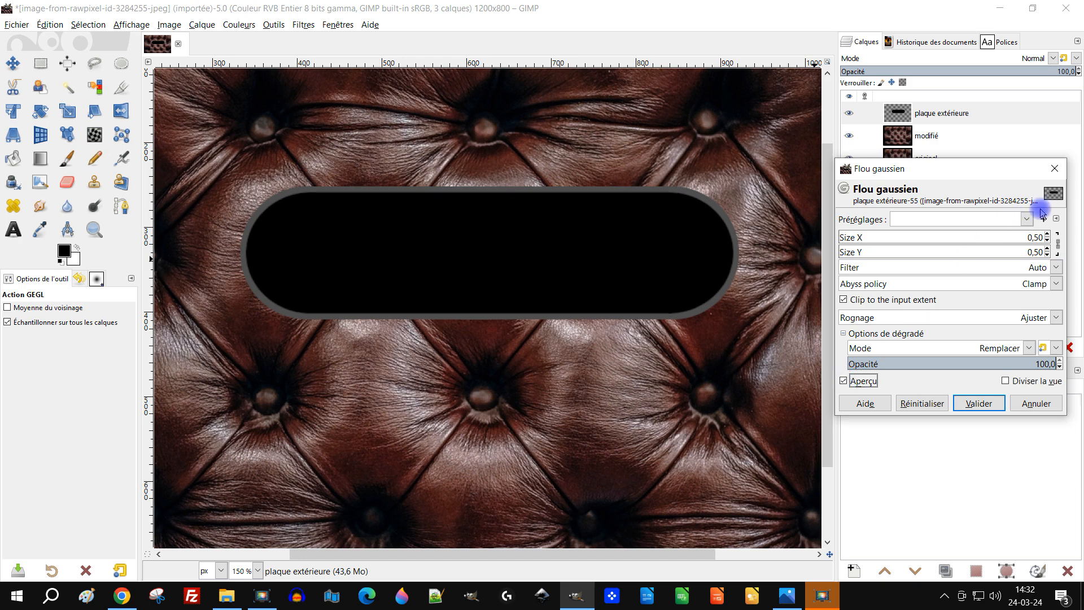
{"action": "left_click", "coordinate": [1048, 241]}
{"action": "left_click", "coordinate": [1047, 241]}
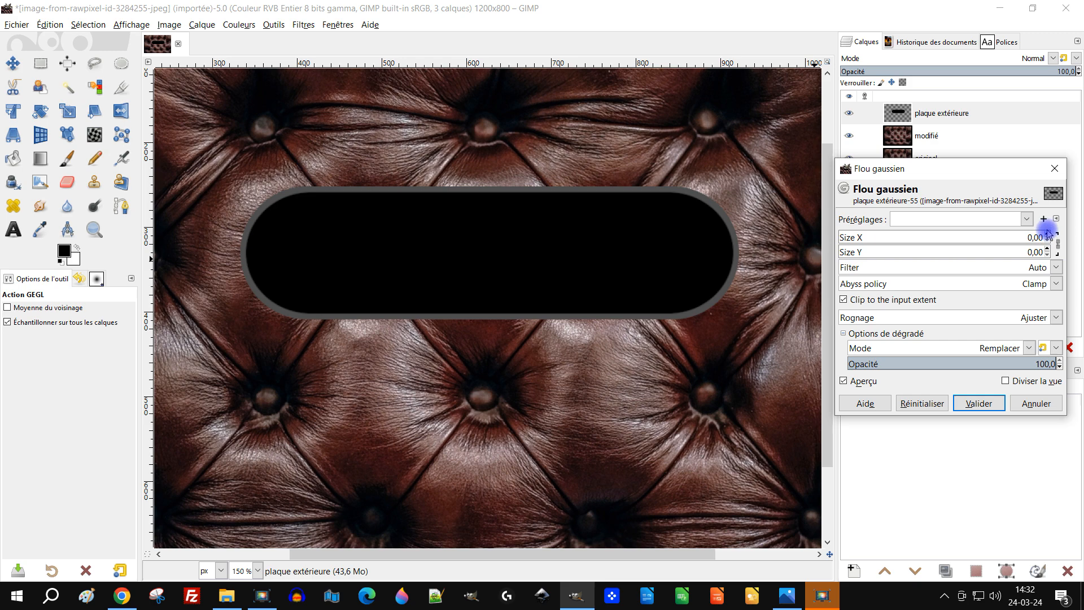
{"action": "left_click", "coordinate": [979, 403]}
{"action": "scroll", "coordinate": [624, 169], "scroll_direction": "right", "scroll_amount": 2}
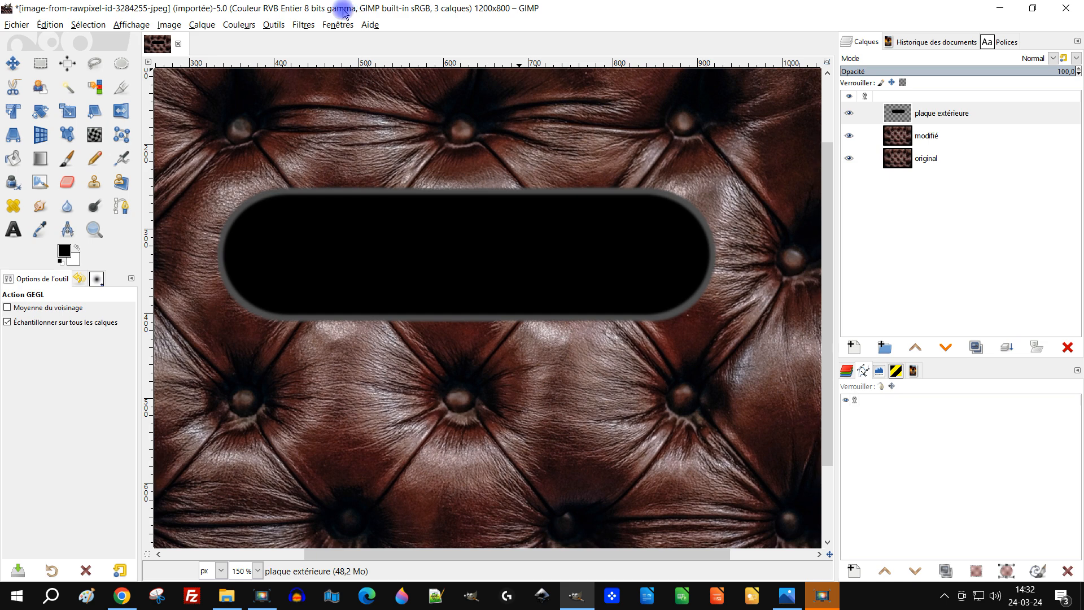
{"action": "left_click", "coordinate": [305, 26]}
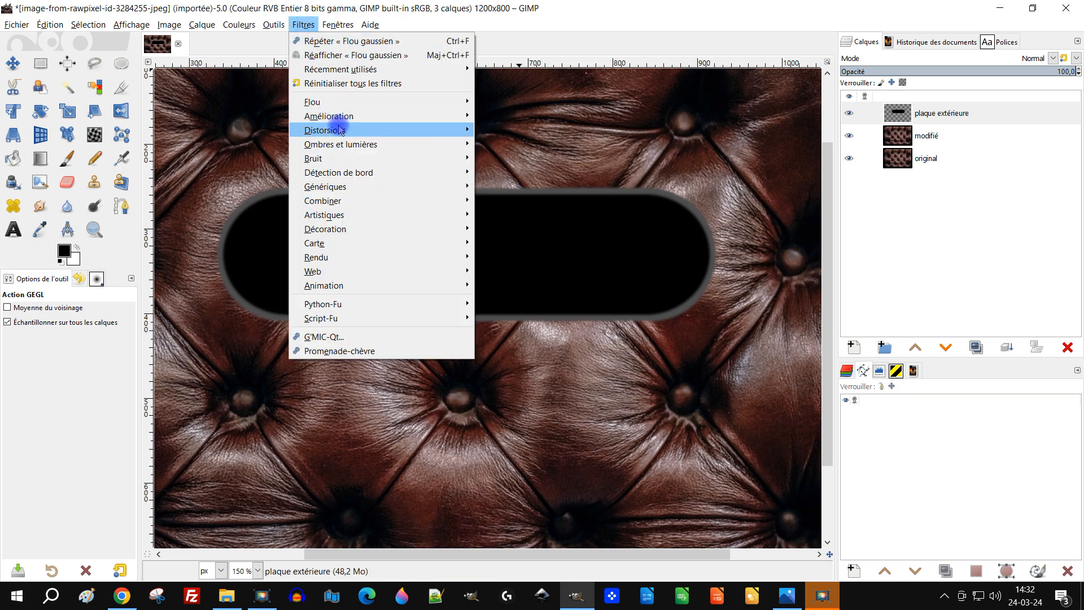
{"action": "mouse_move", "coordinate": [339, 131]}
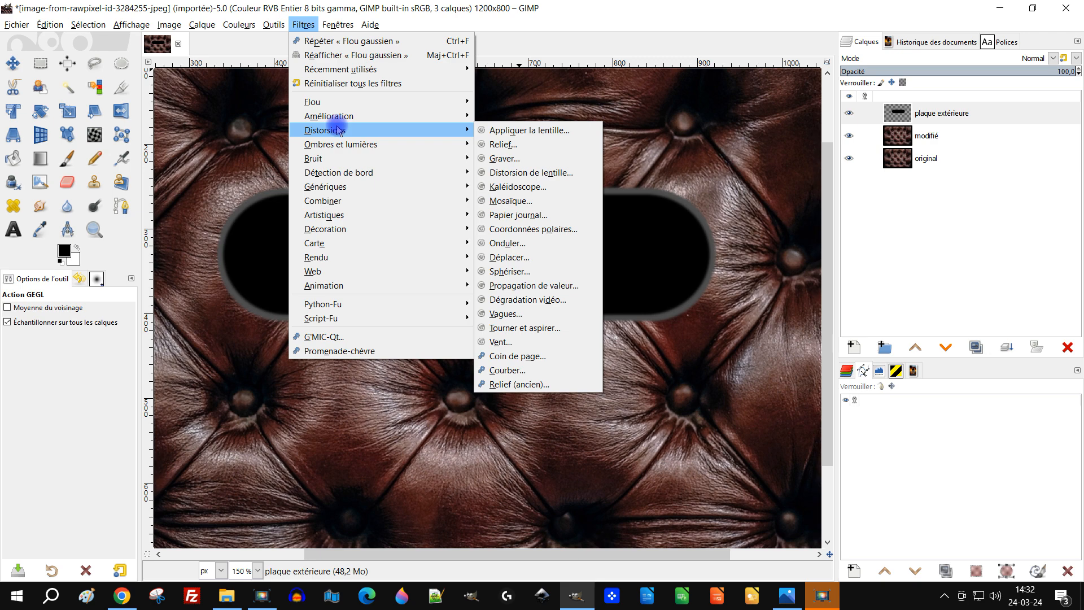
{"action": "left_click", "coordinate": [583, 9]}
{"action": "left_click_drag", "start_coordinate": [633, 240], "coordinate": [641, 253]}
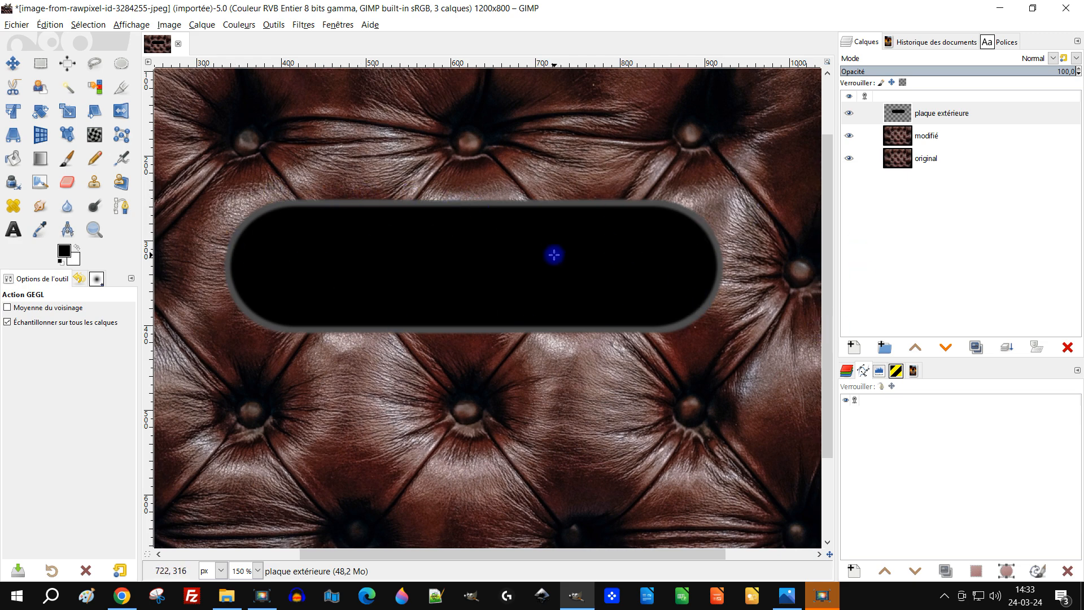
{"action": "scroll", "coordinate": [649, 278], "scroll_direction": "down", "scroll_amount": 1}
{"action": "scroll", "coordinate": [647, 277], "scroll_direction": "up", "scroll_amount": 1}
{"action": "left_click_drag", "start_coordinate": [643, 286], "coordinate": [597, 275]}
{"action": "scroll", "coordinate": [629, 276], "scroll_direction": "down", "scroll_amount": 1}
{"action": "scroll", "coordinate": [554, 306], "scroll_direction": "up", "scroll_amount": 1}
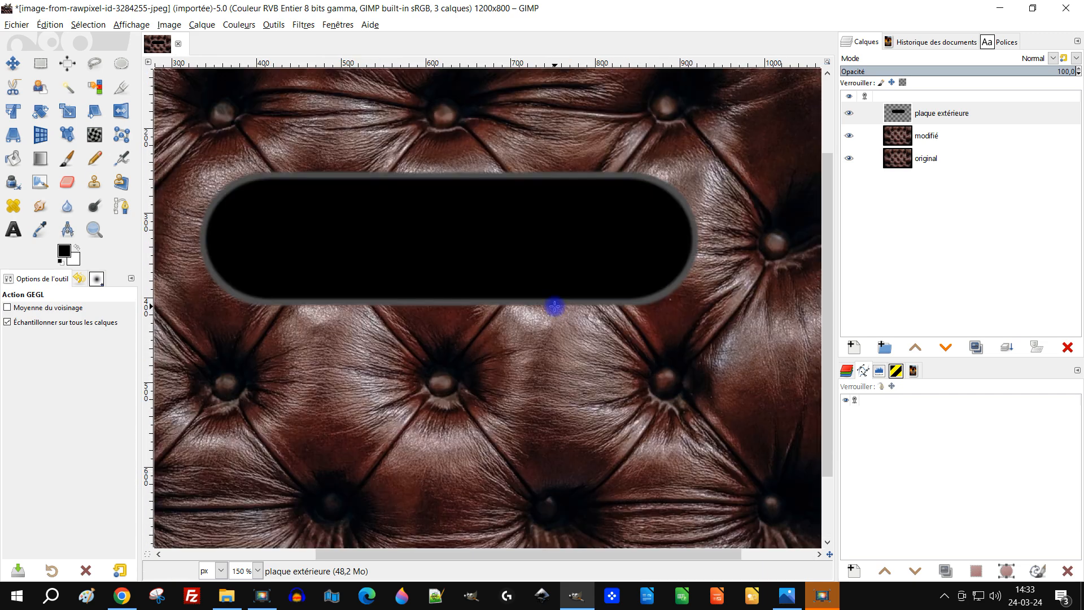
{"action": "scroll", "coordinate": [587, 241], "scroll_direction": "down", "scroll_amount": 1}
On the modifié layer, clone smooth leather over the creases along the plaque's upper-left edge, using the 2. Hardness 025 brush at size 148
{"action": "left_click", "coordinate": [903, 141]}
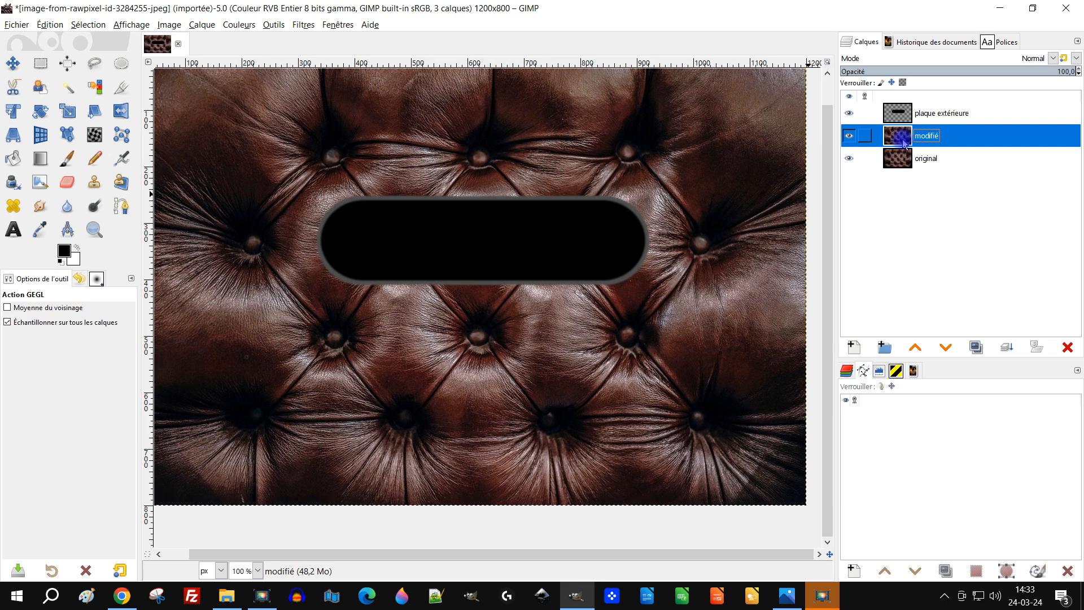
{"action": "scroll", "coordinate": [394, 192], "scroll_direction": "up", "scroll_amount": 1}
{"action": "left_click_drag", "start_coordinate": [570, 274], "coordinate": [512, 406]}
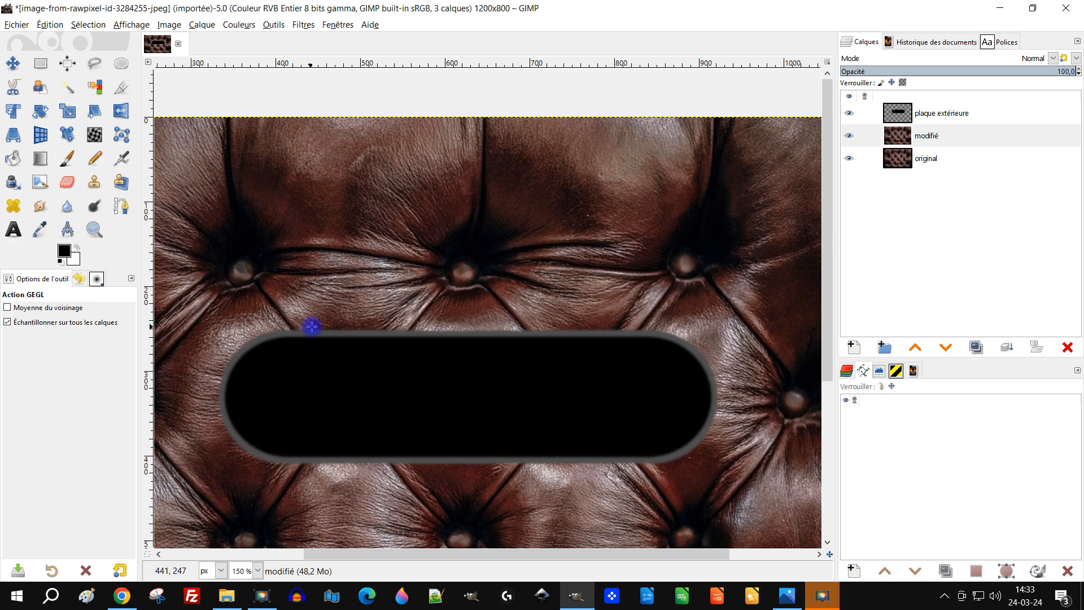
{"action": "left_click_drag", "start_coordinate": [445, 402], "coordinate": [429, 247]}
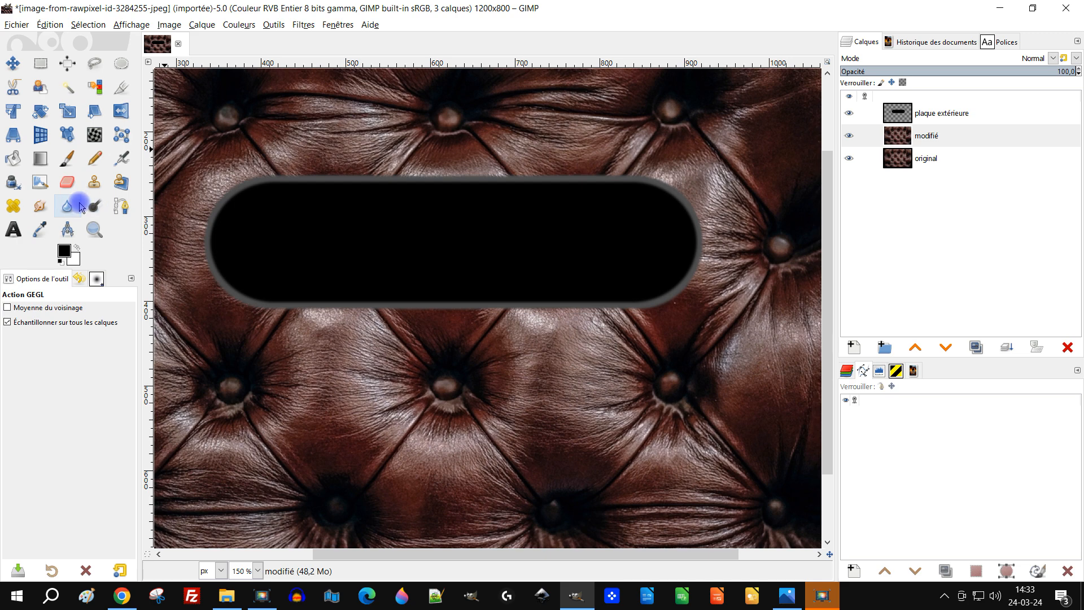
{"action": "left_click", "coordinate": [92, 185]}
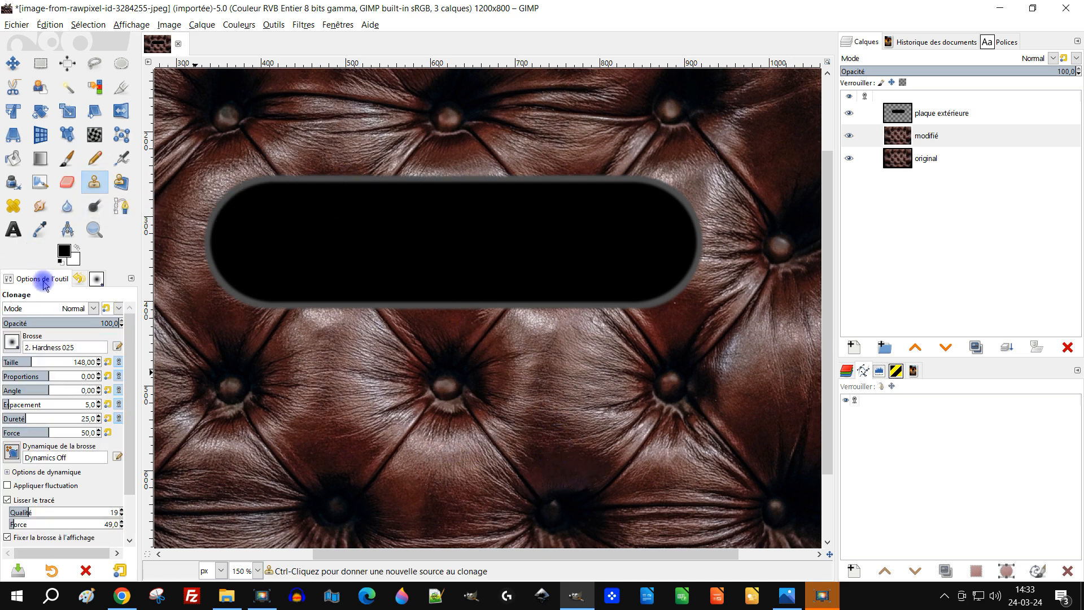
{"action": "left_click", "coordinate": [12, 342]}
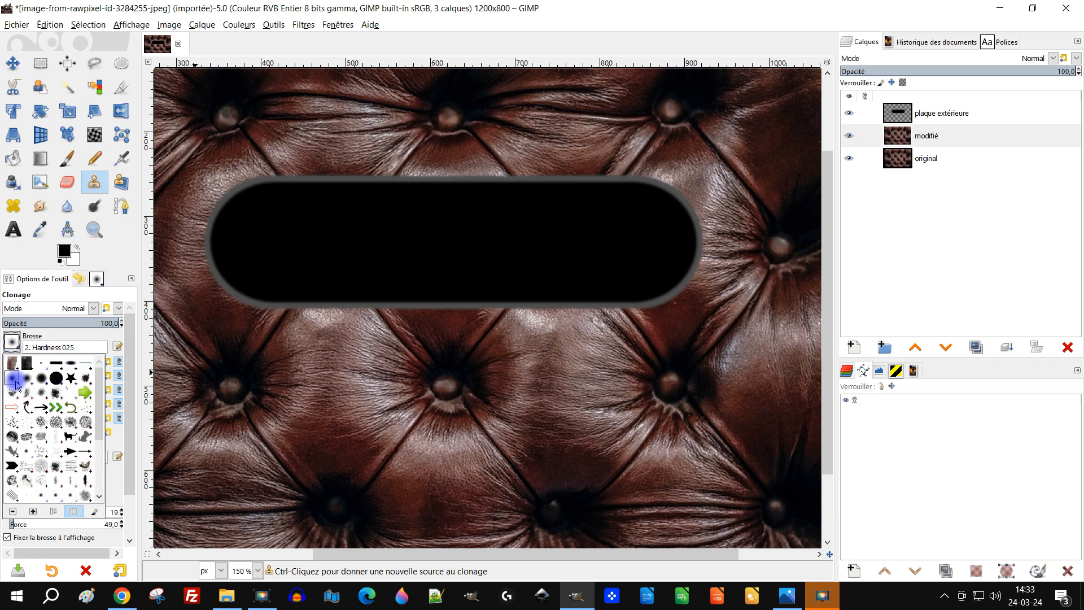
{"action": "left_click", "coordinate": [112, 232]}
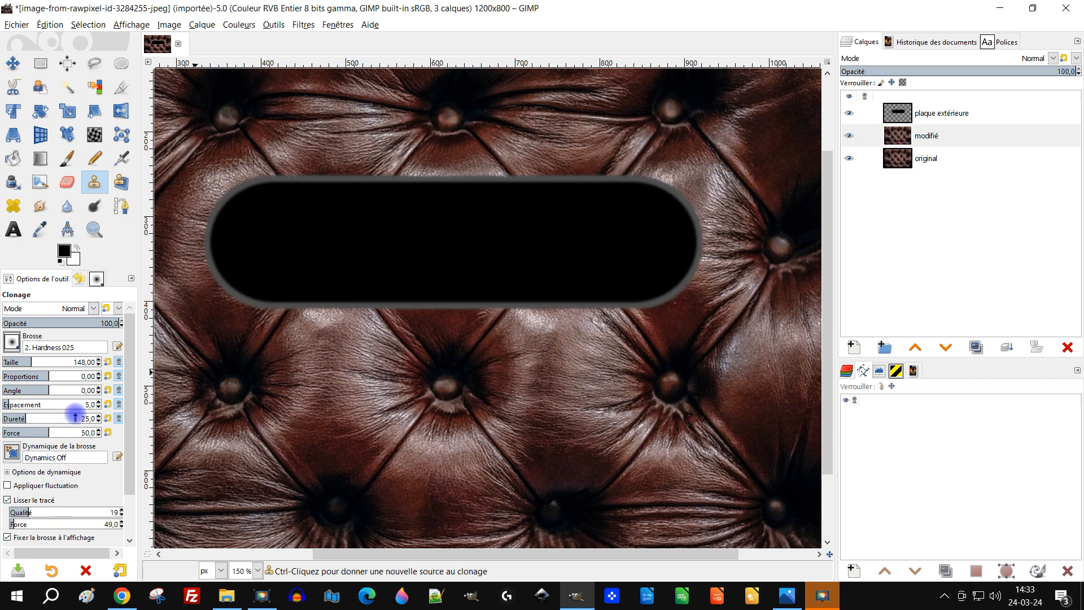
{"action": "scroll", "coordinate": [598, 438], "scroll_direction": "down", "scroll_amount": 2}
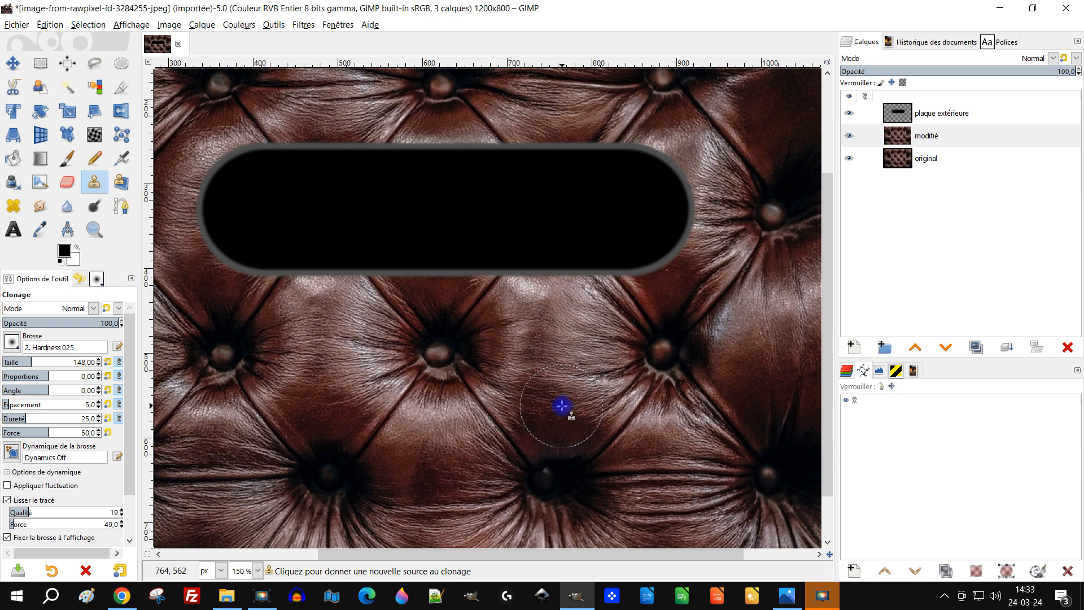
{"action": "left_click", "coordinate": [562, 405], "text": "ctrl"}
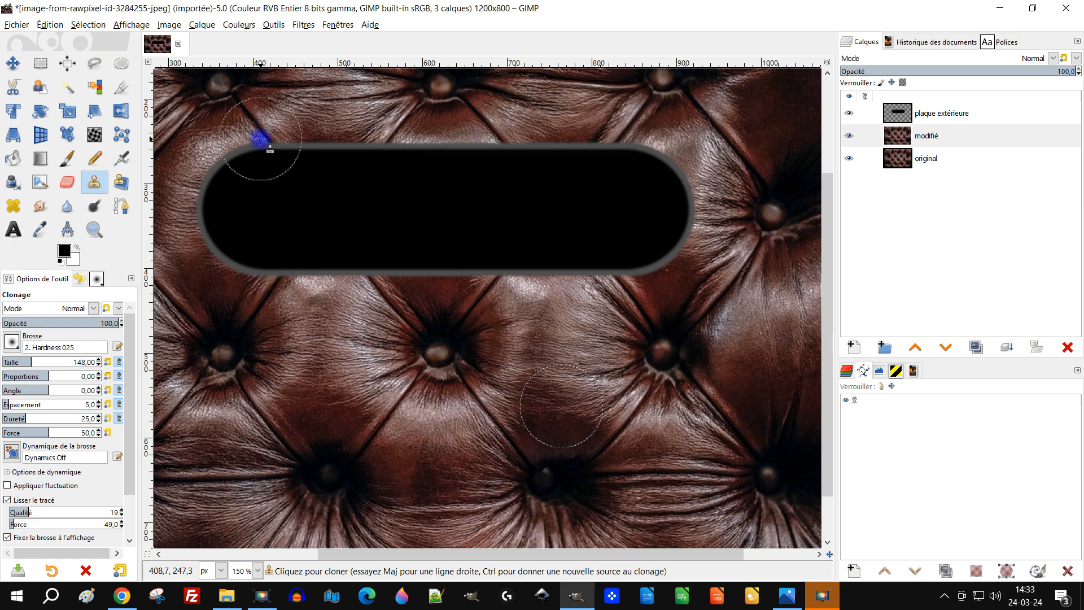
{"action": "mouse_move", "coordinate": [261, 140]}
{"action": "left_mouse_down"}
{"action": "mouse_move", "coordinate": [315, 141]}
{"action": "mouse_move", "coordinate": [256, 142]}
{"action": "mouse_move", "coordinate": [333, 141]}
{"action": "left_mouse_up"}
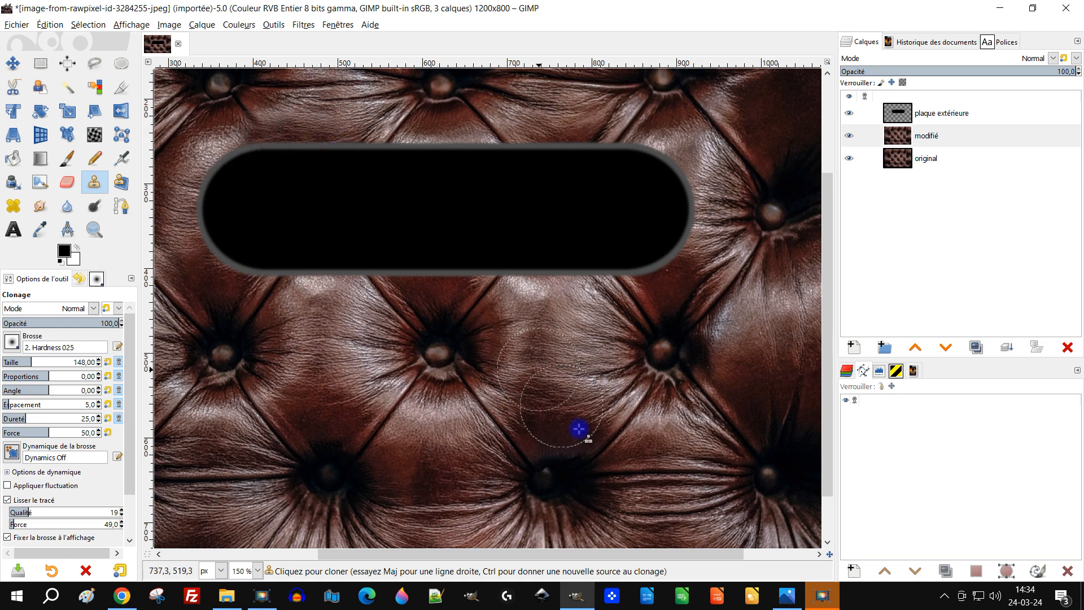
Clone the horizontal leather folds between the two lower-right buttons onto the leather around the plaque's right end
{"action": "scroll", "coordinate": [621, 412], "scroll_direction": "down", "scroll_amount": 2}
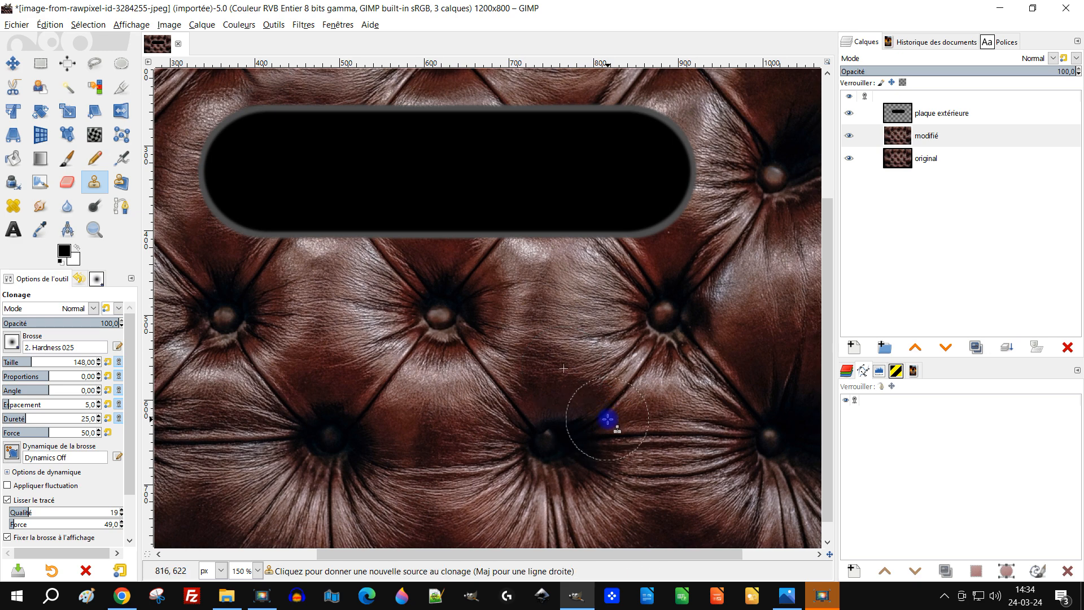
{"action": "left_click", "coordinate": [608, 419], "text": "ctrl"}
{"action": "left_click_drag", "start_coordinate": [663, 400], "coordinate": [593, 461]}
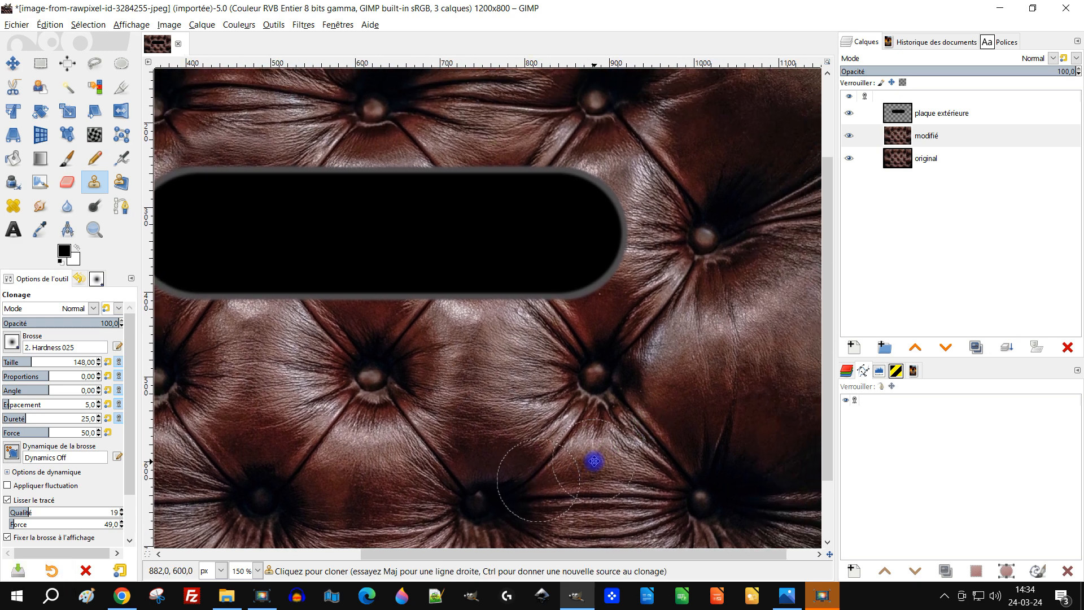
{"action": "scroll", "coordinate": [598, 458], "scroll_direction": "down", "scroll_amount": 2}
{"action": "left_click", "coordinate": [547, 446], "text": "ctrl"}
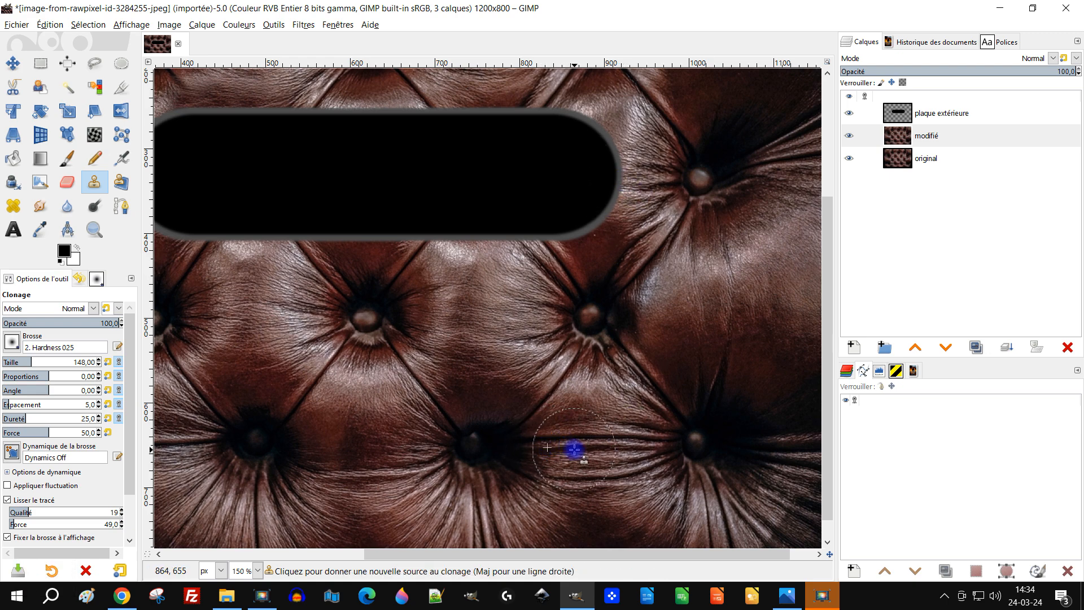
{"action": "left_click", "coordinate": [571, 449], "text": "ctrl"}
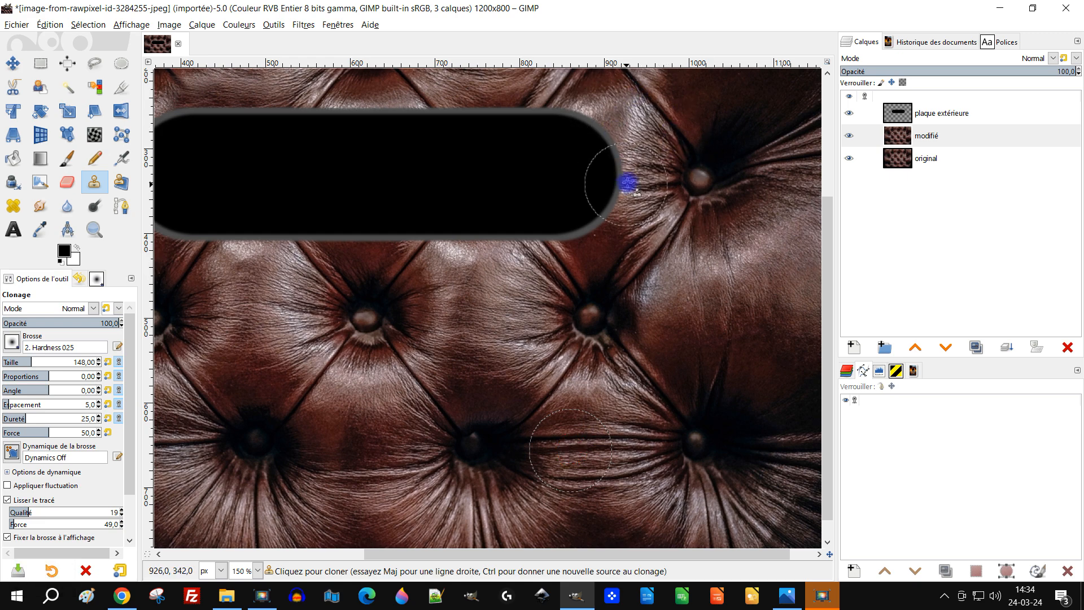
{"action": "mouse_move", "coordinate": [628, 161]}
{"action": "left_mouse_down"}
{"action": "mouse_move", "coordinate": [624, 210]}
{"action": "mouse_move", "coordinate": [627, 158]}
{"action": "left_mouse_up"}
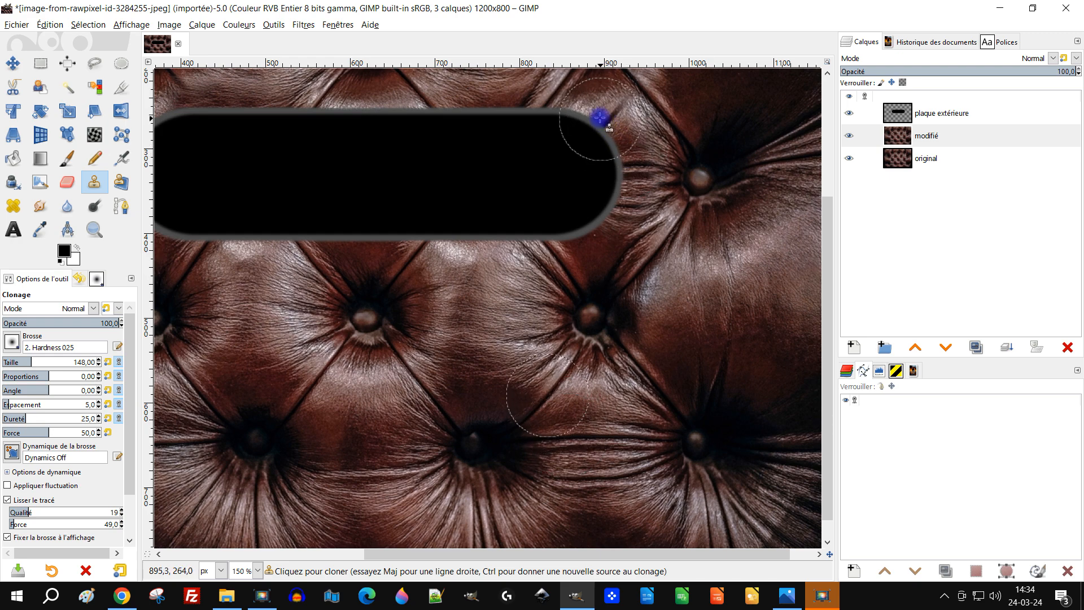
Clone the leather pleats below the bottom row of buttons onto the area under the plaque's lower-right edge
{"action": "left_click_drag", "start_coordinate": [600, 377], "coordinate": [620, 249]}
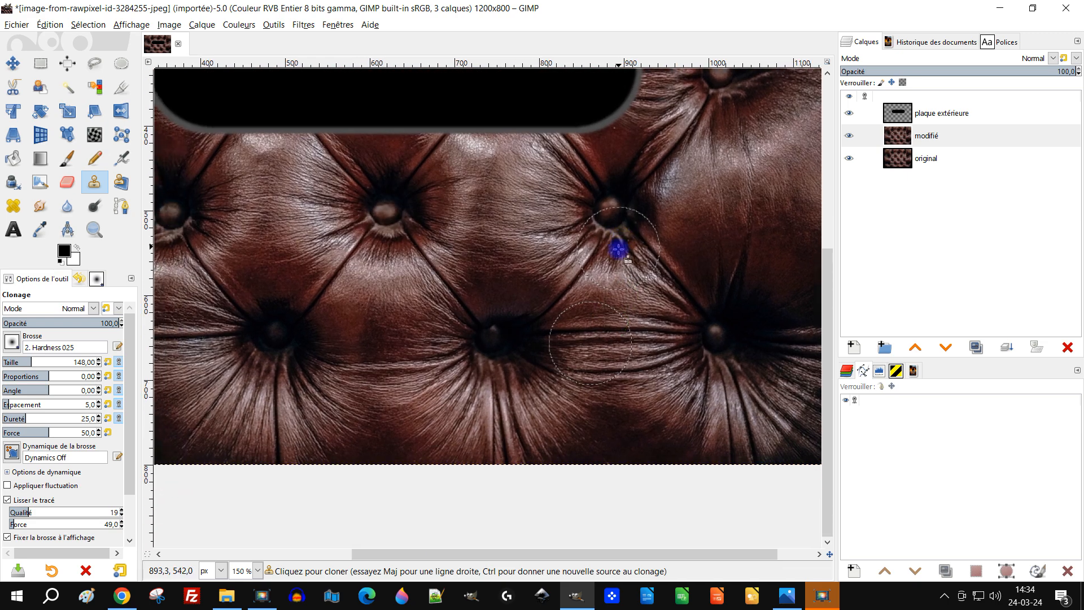
{"action": "left_click", "coordinate": [557, 399], "text": "ctrl"}
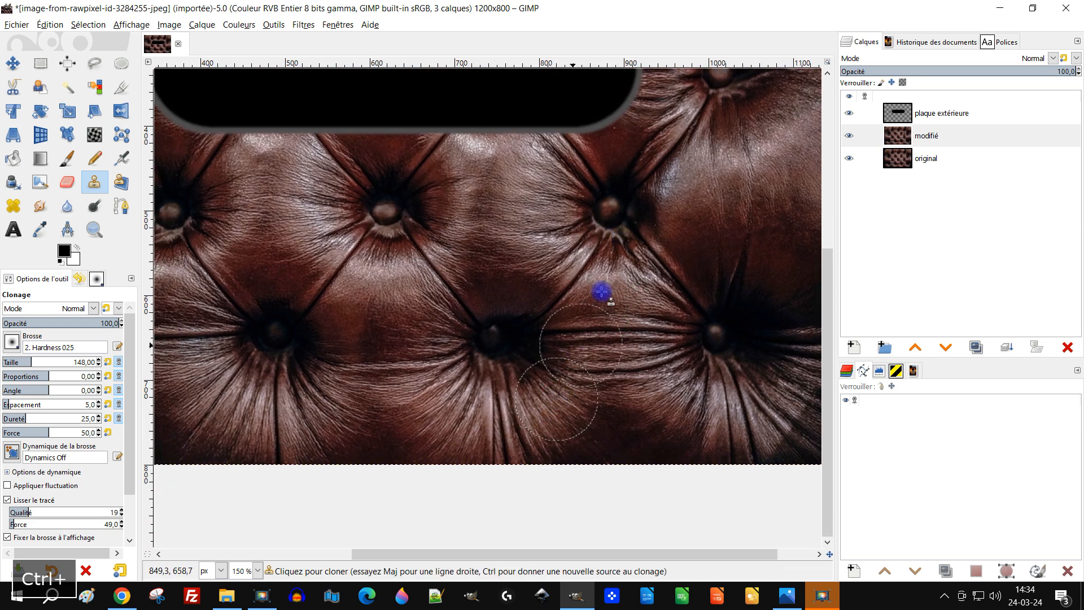
{"action": "left_click", "coordinate": [616, 129]}
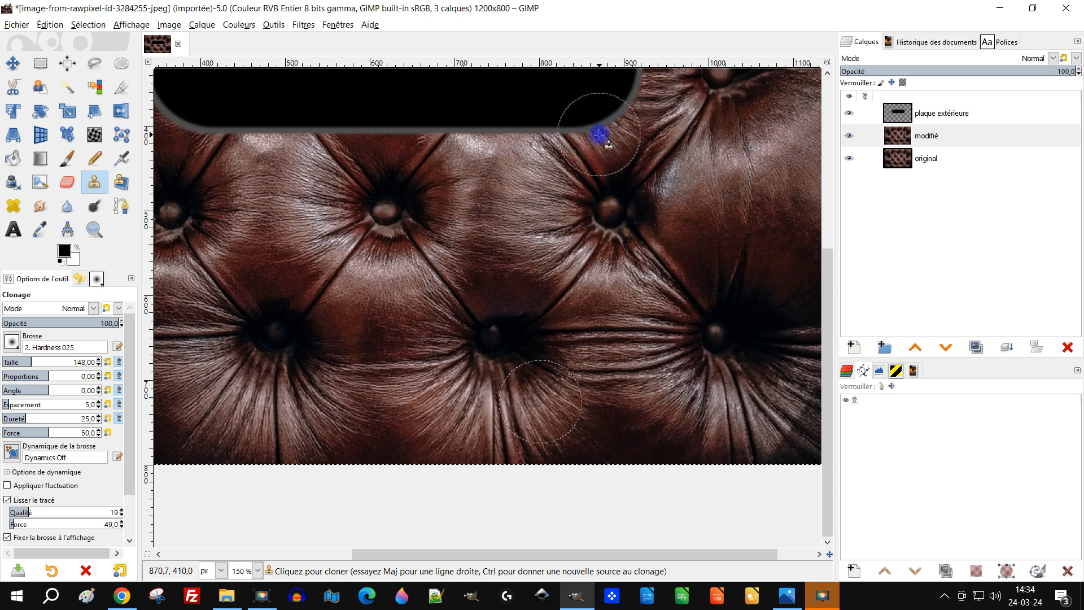
{"action": "left_click_drag", "start_coordinate": [582, 141], "coordinate": [571, 142]}
Clone leather from above the bottom row of buttons over the creases along the plaque's upper-right edge
{"action": "left_click_drag", "start_coordinate": [658, 171], "coordinate": [633, 299]}
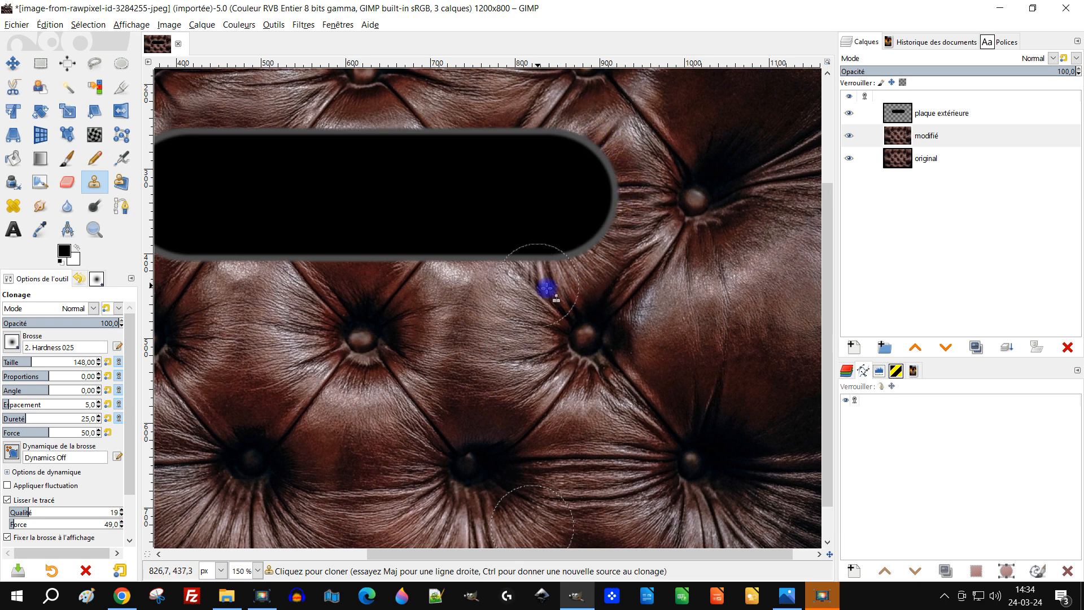
{"action": "scroll", "coordinate": [638, 322], "scroll_direction": "up", "scroll_amount": 3}
{"action": "scroll", "coordinate": [639, 350], "scroll_direction": "left", "scroll_amount": 1}
{"action": "left_click_drag", "start_coordinate": [638, 366], "coordinate": [646, 213]}
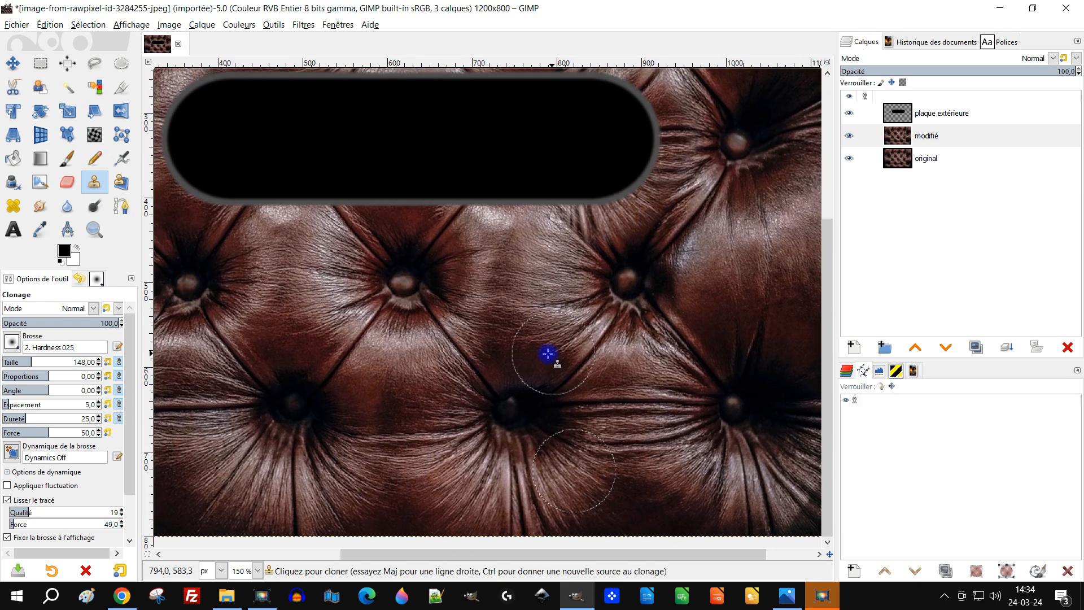
{"action": "left_click", "coordinate": [526, 353], "text": "ctrl"}
{"action": "scroll", "coordinate": [571, 322], "scroll_direction": "up", "scroll_amount": 3}
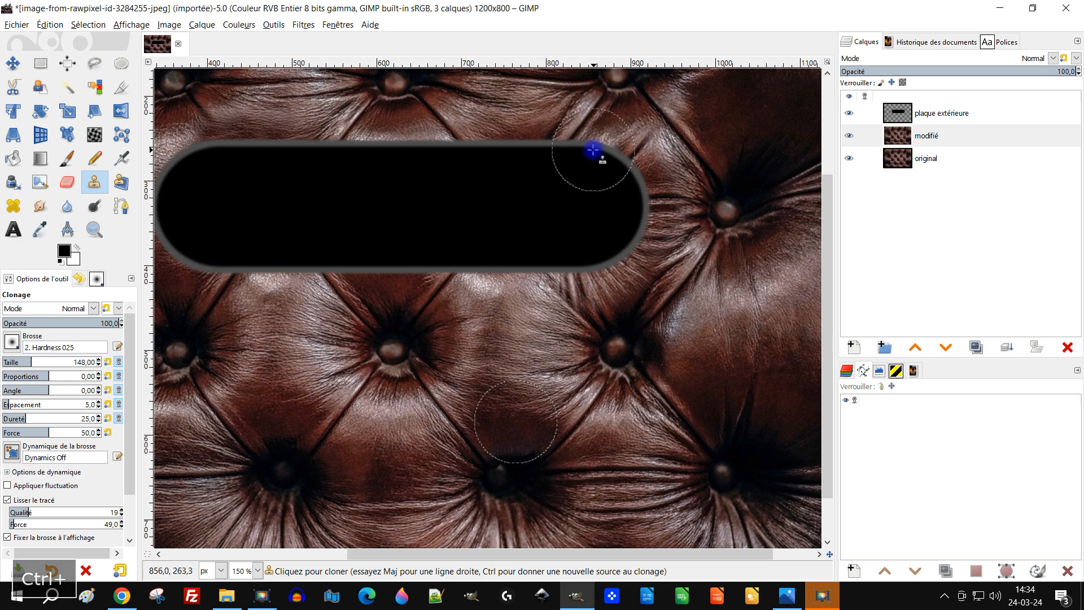
{"action": "left_click_drag", "start_coordinate": [587, 137], "coordinate": [451, 139]}
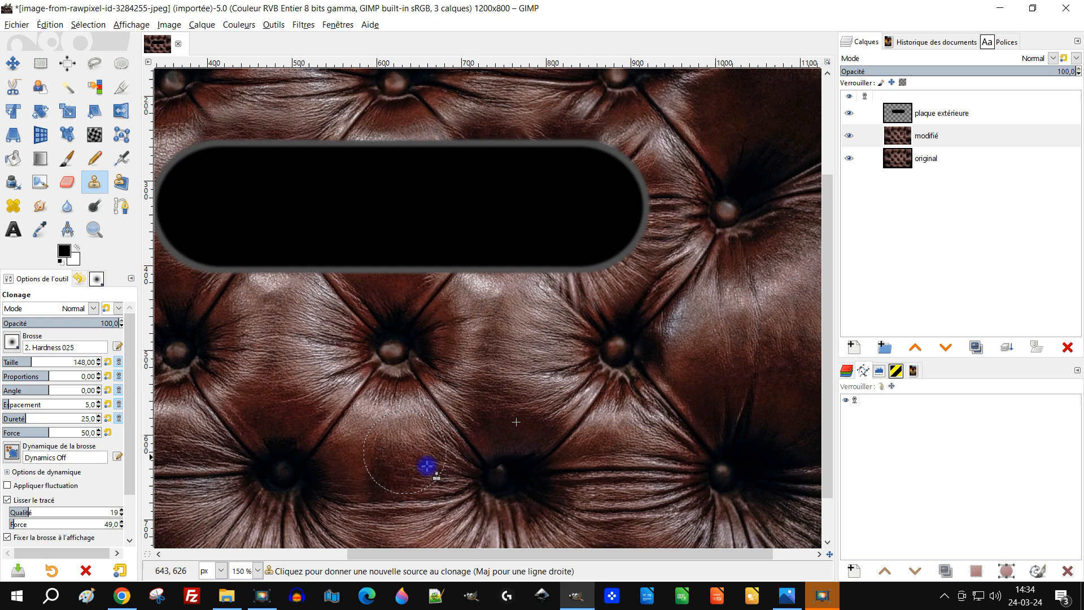
Clone leather from between the centre and right buttons of the middle row over the seams along the middle of the plaque's upper edge
{"action": "left_click_drag", "start_coordinate": [600, 444], "coordinate": [509, 407]}
{"action": "left_click", "coordinate": [429, 351], "text": "ctrl"}
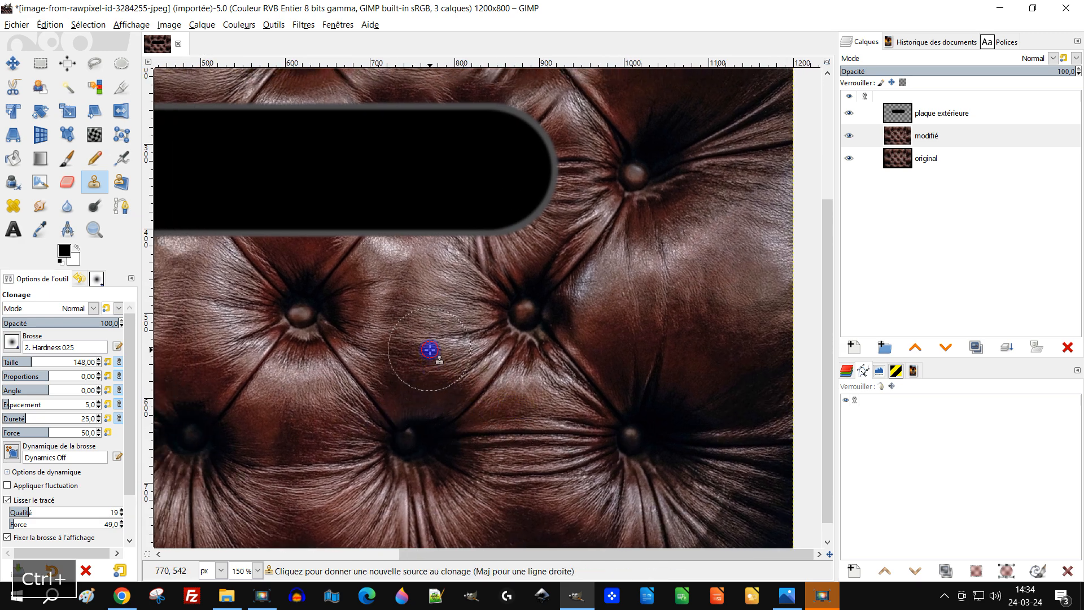
{"action": "mouse_move", "coordinate": [404, 118]}
{"action": "left_mouse_down"}
{"action": "mouse_move", "coordinate": [470, 224]}
{"action": "mouse_move", "coordinate": [493, 208]}
{"action": "left_mouse_up"}
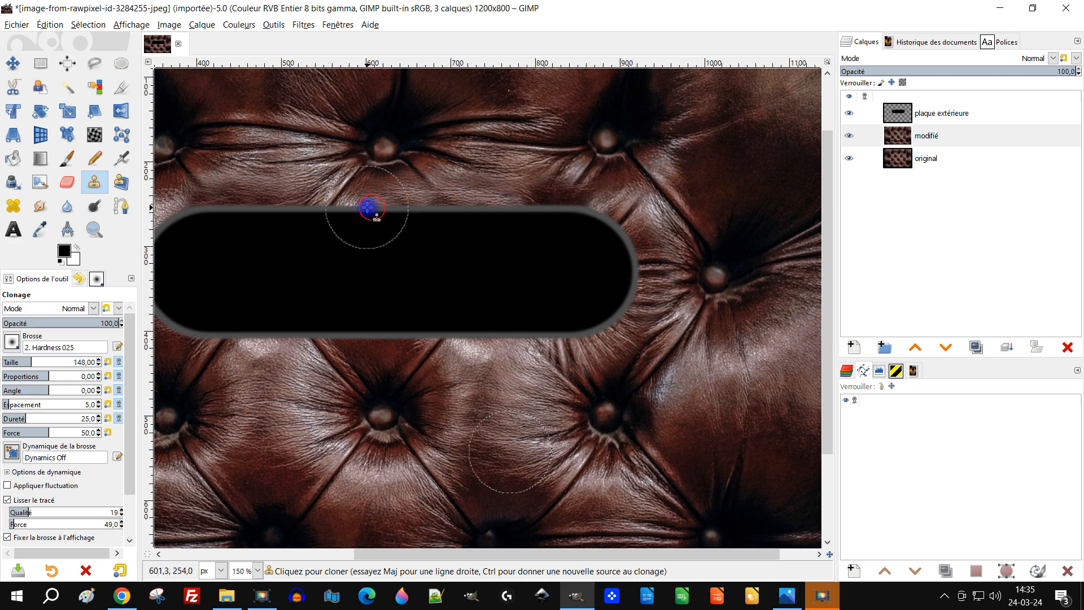
{"action": "left_click", "coordinate": [340, 208]}
{"action": "left_click", "coordinate": [317, 202]}
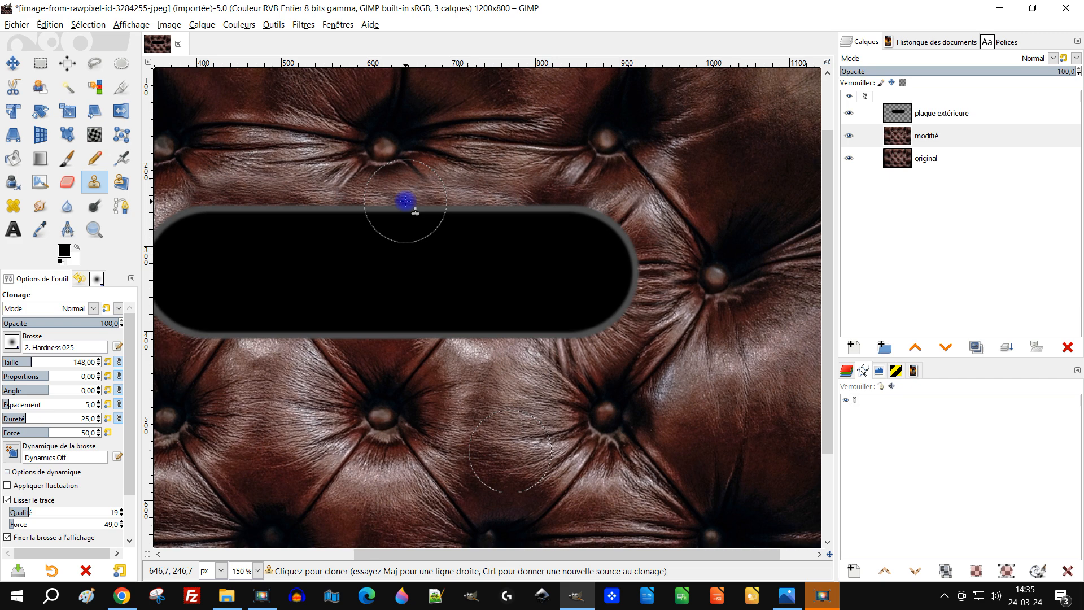
Clone smooth leather from below the middle row's centre button over the seams under the middle of the plaque's lower edge
{"action": "mouse_move", "coordinate": [529, 331]}
{"action": "left_mouse_down"}
{"action": "mouse_move", "coordinate": [624, 198]}
{"action": "mouse_move", "coordinate": [595, 435]}
{"action": "mouse_move", "coordinate": [594, 341]}
{"action": "mouse_move", "coordinate": [605, 340]}
{"action": "left_mouse_up"}
{"action": "mouse_move", "coordinate": [522, 405]}
{"action": "left_mouse_down"}
{"action": "mouse_move", "coordinate": [542, 276]}
{"action": "mouse_move", "coordinate": [536, 290]}
{"action": "left_mouse_up"}
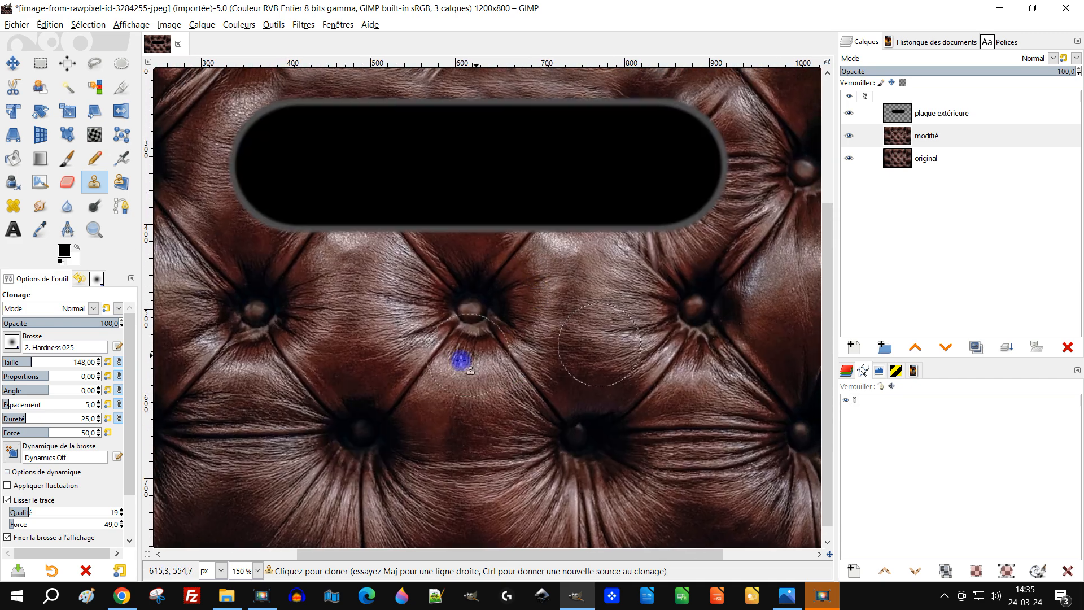
{"action": "left_click", "coordinate": [466, 368], "text": "ctrl"}
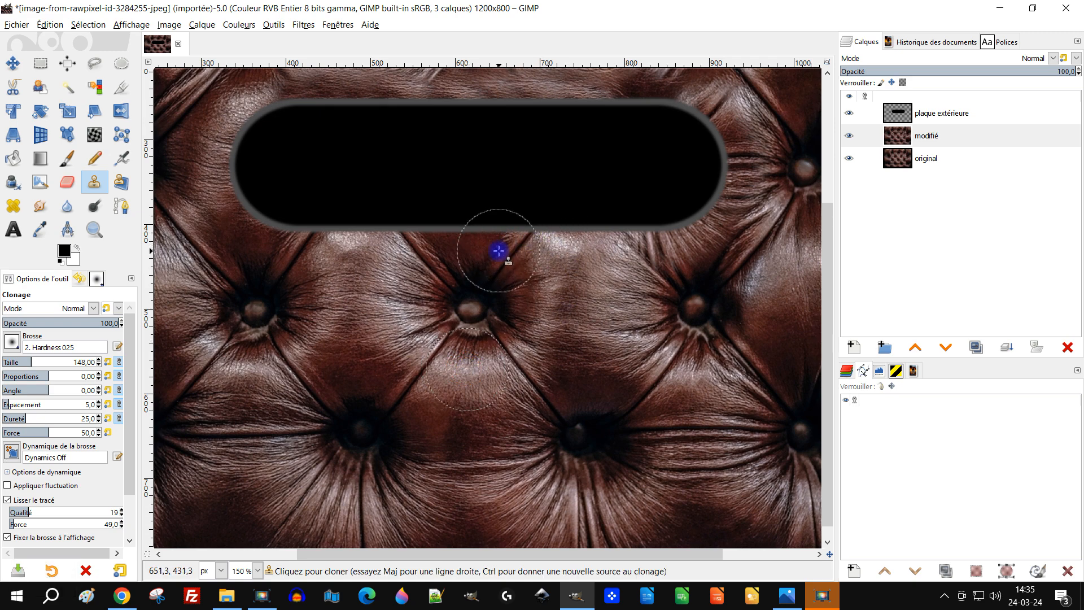
{"action": "left_click_drag", "start_coordinate": [504, 238], "coordinate": [491, 233]}
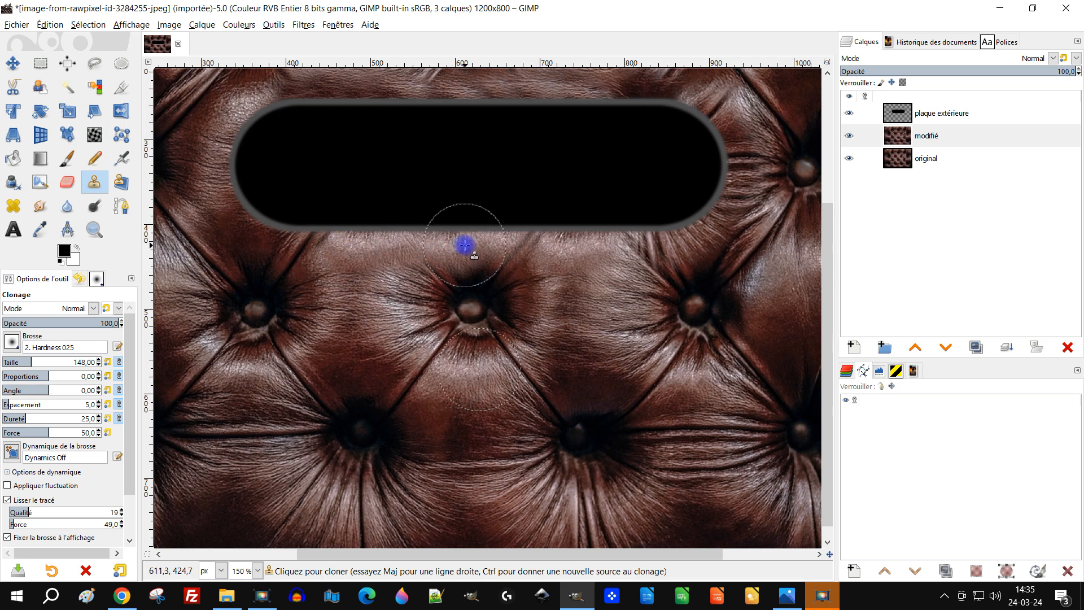
Clone the vertical seam above the top row's middle button onto the leather between that button and the plaque's upper edge
{"action": "mouse_move", "coordinate": [619, 268]}
{"action": "left_mouse_down"}
{"action": "mouse_move", "coordinate": [619, 399]}
{"action": "mouse_move", "coordinate": [726, 394]}
{"action": "mouse_move", "coordinate": [639, 339]}
{"action": "mouse_move", "coordinate": [629, 286]}
{"action": "mouse_move", "coordinate": [510, 358]}
{"action": "mouse_move", "coordinate": [425, 382]}
{"action": "mouse_move", "coordinate": [442, 473]}
{"action": "mouse_move", "coordinate": [522, 317]}
{"action": "mouse_move", "coordinate": [608, 489]}
{"action": "mouse_move", "coordinate": [614, 475]}
{"action": "mouse_move", "coordinate": [604, 489]}
{"action": "mouse_move", "coordinate": [682, 501]}
{"action": "mouse_move", "coordinate": [612, 475]}
{"action": "mouse_move", "coordinate": [579, 482]}
{"action": "left_mouse_up"}
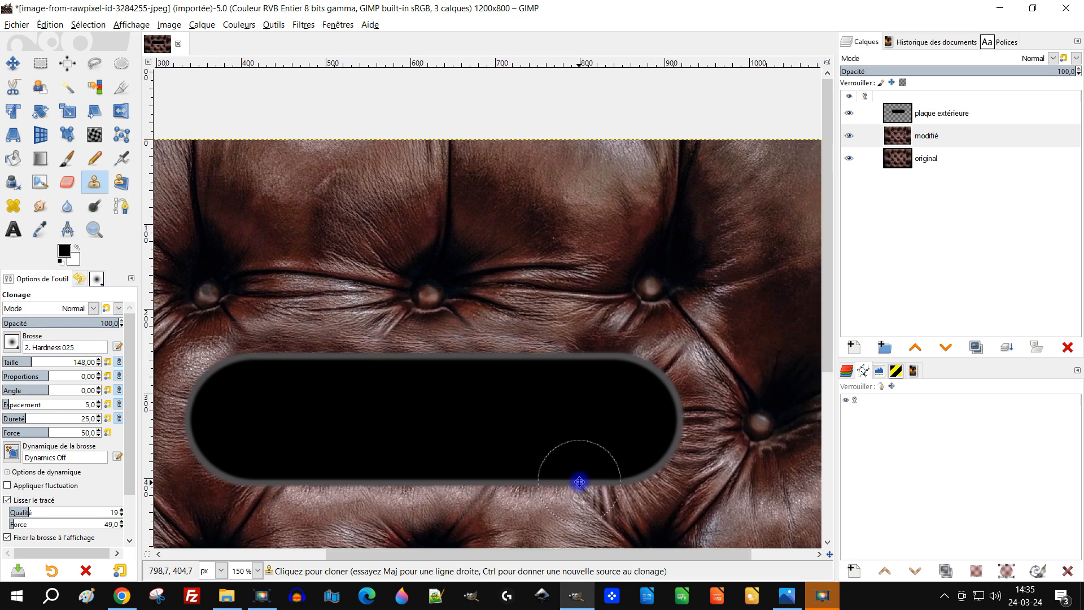
{"action": "left_click", "coordinate": [450, 169], "text": "ctrl"}
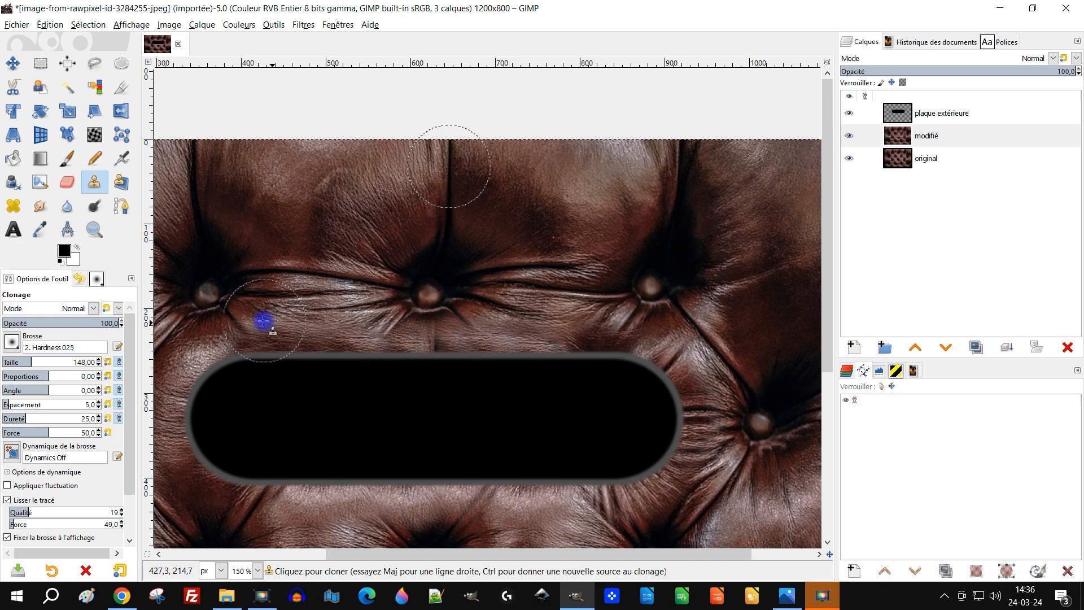
{"action": "mouse_move", "coordinate": [309, 337]}
{"action": "left_mouse_down"}
{"action": "mouse_move", "coordinate": [365, 309]}
{"action": "mouse_move", "coordinate": [315, 294]}
{"action": "left_mouse_up"}
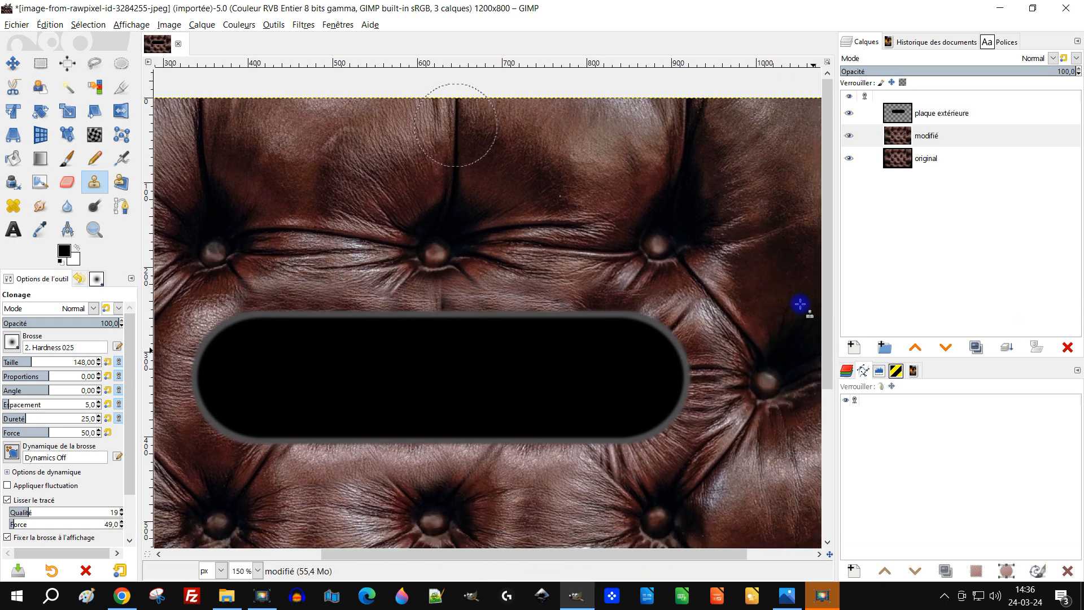
Clone the diagonal crease beside the top row's right button onto the leather at the plaque's upper-left edge
{"action": "left_click", "coordinate": [705, 287], "text": "ctrl"}
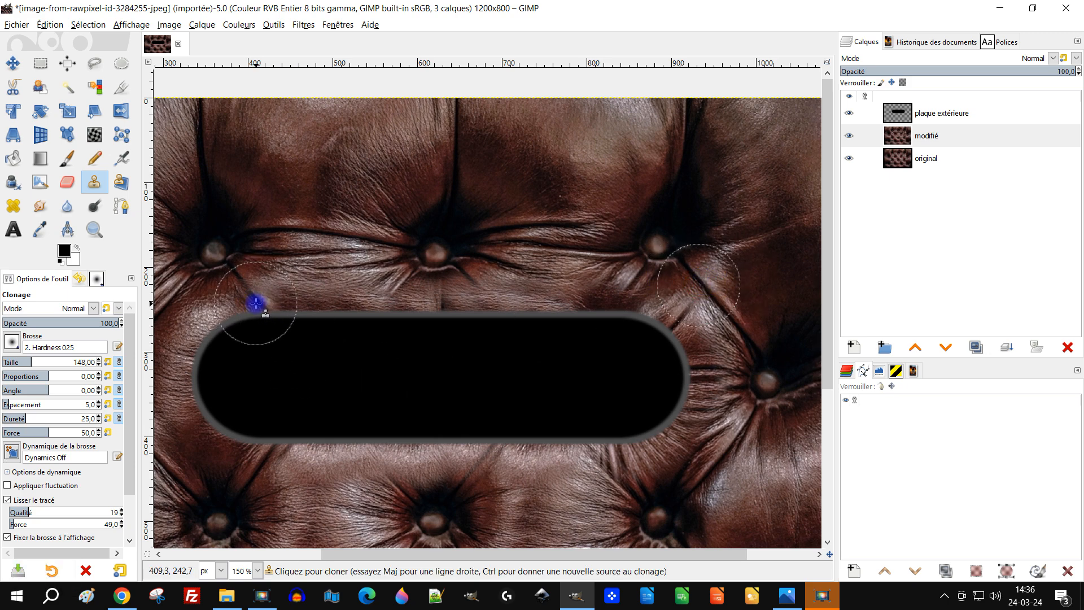
{"action": "mouse_move", "coordinate": [392, 314]}
{"action": "left_mouse_down"}
{"action": "mouse_move", "coordinate": [344, 273]}
{"action": "mouse_move", "coordinate": [295, 276]}
{"action": "left_mouse_up"}
{"action": "mouse_move", "coordinate": [421, 339]}
{"action": "left_mouse_down"}
{"action": "mouse_move", "coordinate": [696, 327]}
{"action": "mouse_move", "coordinate": [708, 332]}
{"action": "mouse_move", "coordinate": [707, 347]}
{"action": "left_mouse_up"}
Clone smooth leather from left of the middle row of buttons over the leather along the middle of the plaque's upper edge
{"action": "left_click_drag", "start_coordinate": [371, 350], "coordinate": [399, 211]}
{"action": "key", "text": "ctrl"}
{"action": "left_click", "coordinate": [300, 361], "text": "ctrl"}
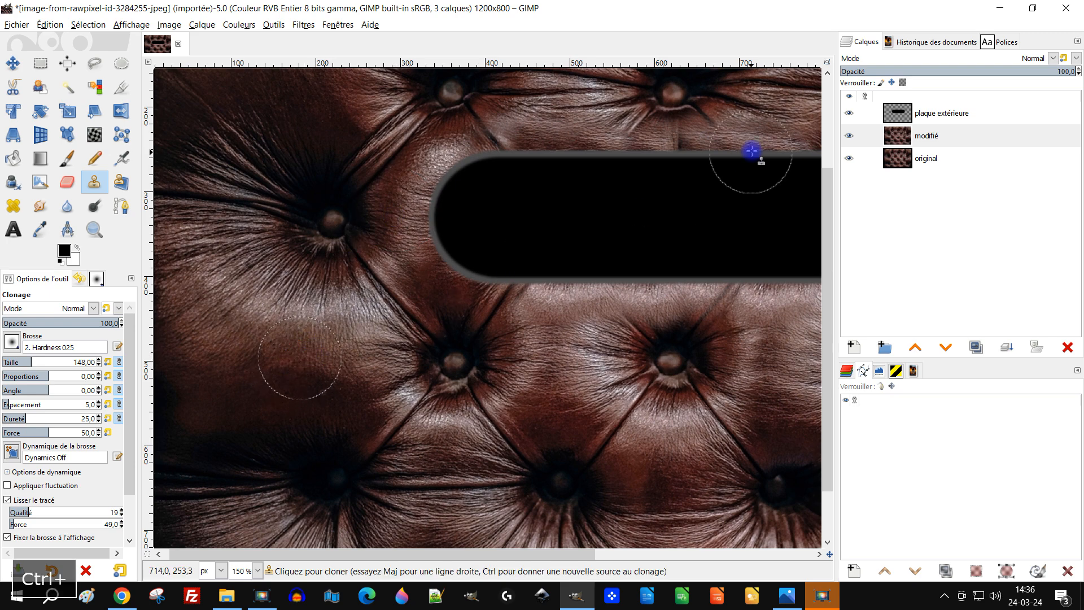
{"action": "mouse_move", "coordinate": [582, 143]}
{"action": "left_mouse_down"}
{"action": "mouse_move", "coordinate": [550, 145]}
{"action": "mouse_move", "coordinate": [682, 149]}
{"action": "left_mouse_up"}
{"action": "left_click_drag", "start_coordinate": [715, 176], "coordinate": [583, 212]}
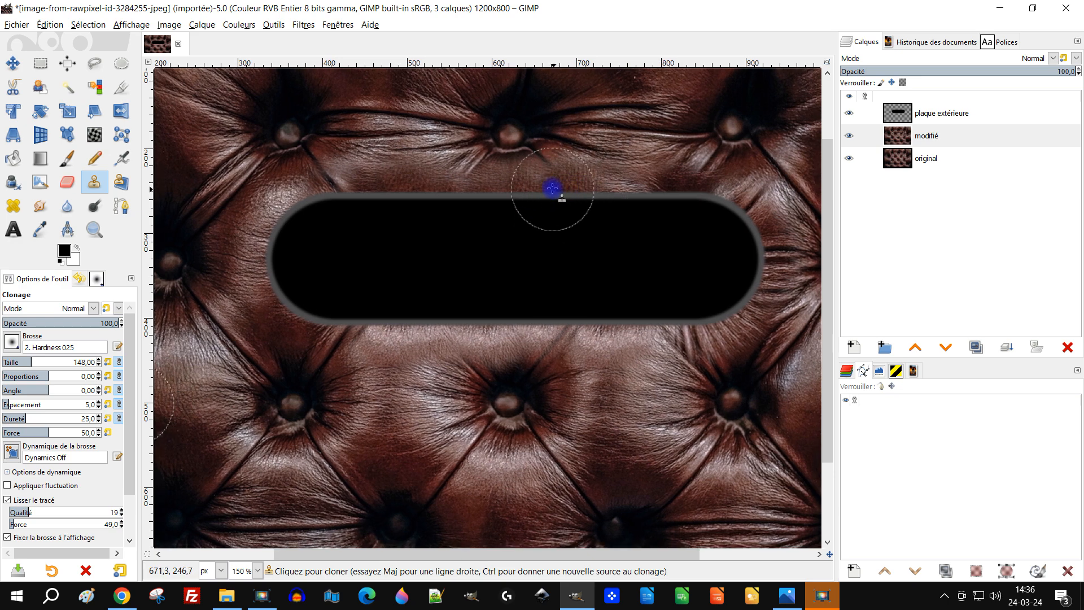
Clone the fanned pleats beside the bottom row's second button onto the leather around the plaque's lower-left corner
{"action": "scroll", "coordinate": [615, 197], "scroll_direction": "down", "scroll_amount": 1}
{"action": "left_click_drag", "start_coordinate": [618, 214], "coordinate": [544, 165]}
{"action": "scroll", "coordinate": [498, 222], "scroll_direction": "up", "scroll_amount": 1}
{"action": "left_click_drag", "start_coordinate": [482, 273], "coordinate": [567, 291]}
{"action": "scroll", "coordinate": [423, 271], "scroll_direction": "down", "scroll_amount": 3}
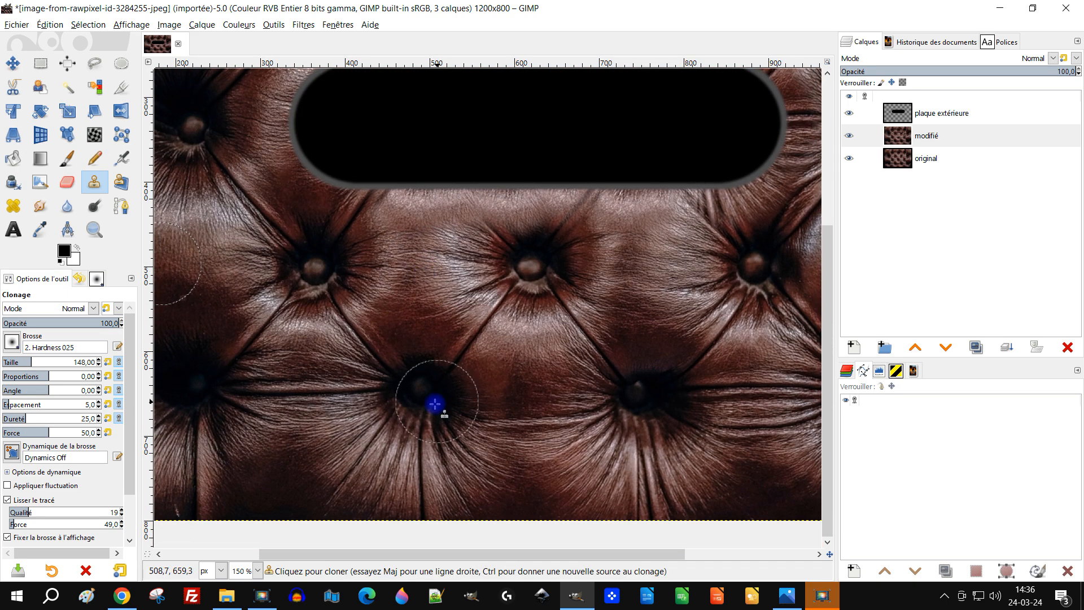
{"action": "key", "text": "ctrl"}
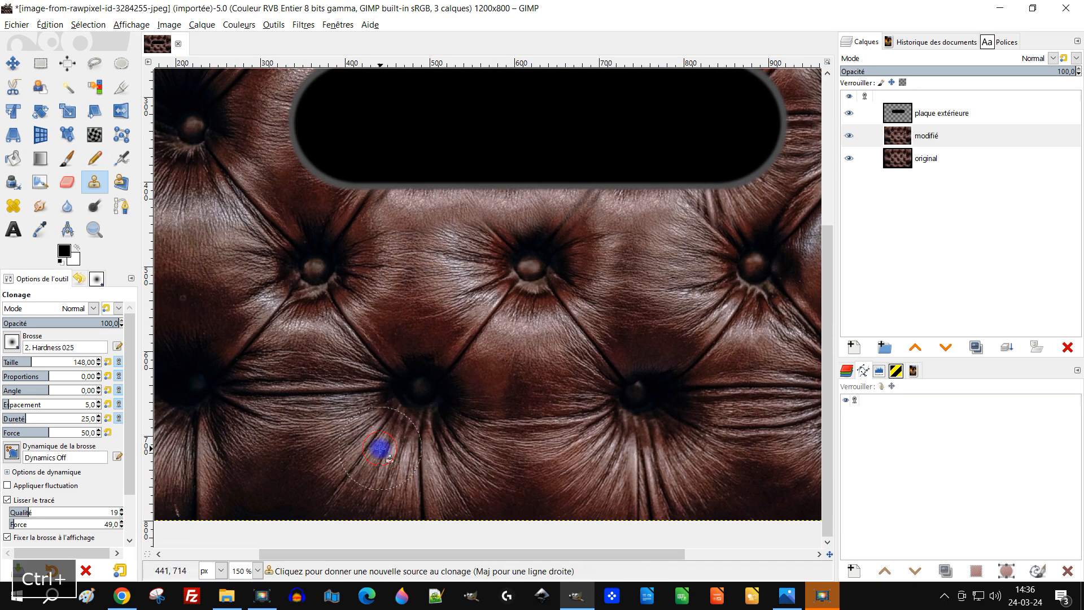
{"action": "left_click", "coordinate": [369, 434], "text": "ctrl"}
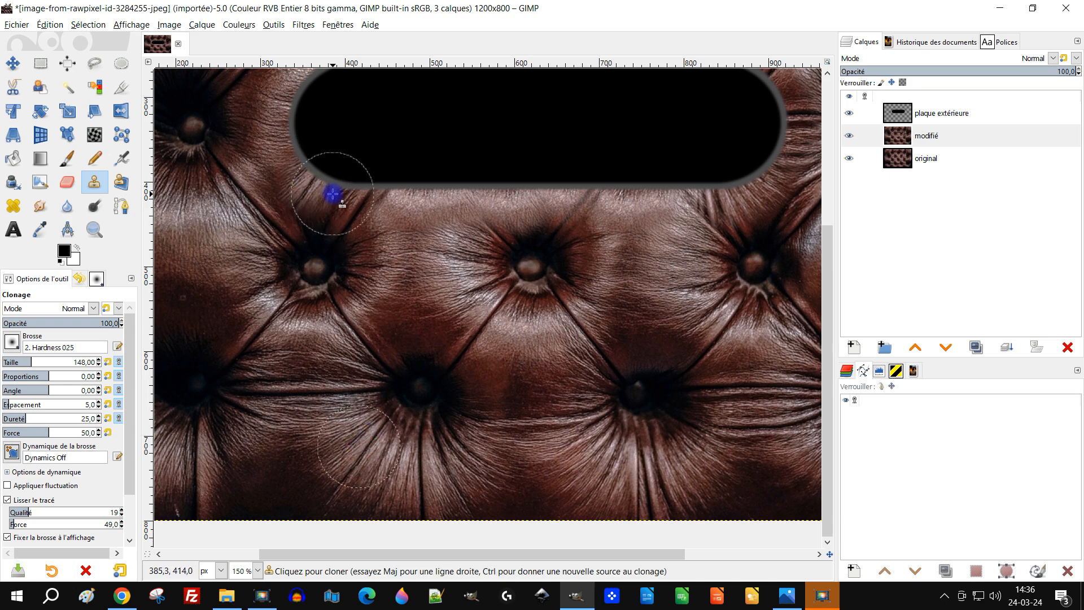
Clone the vertical pleats directly below the bottom row's second button onto the left part of the plaque's lower edge
{"action": "key", "text": "ctrl"}
{"action": "left_click", "coordinate": [424, 472], "text": "ctrl"}
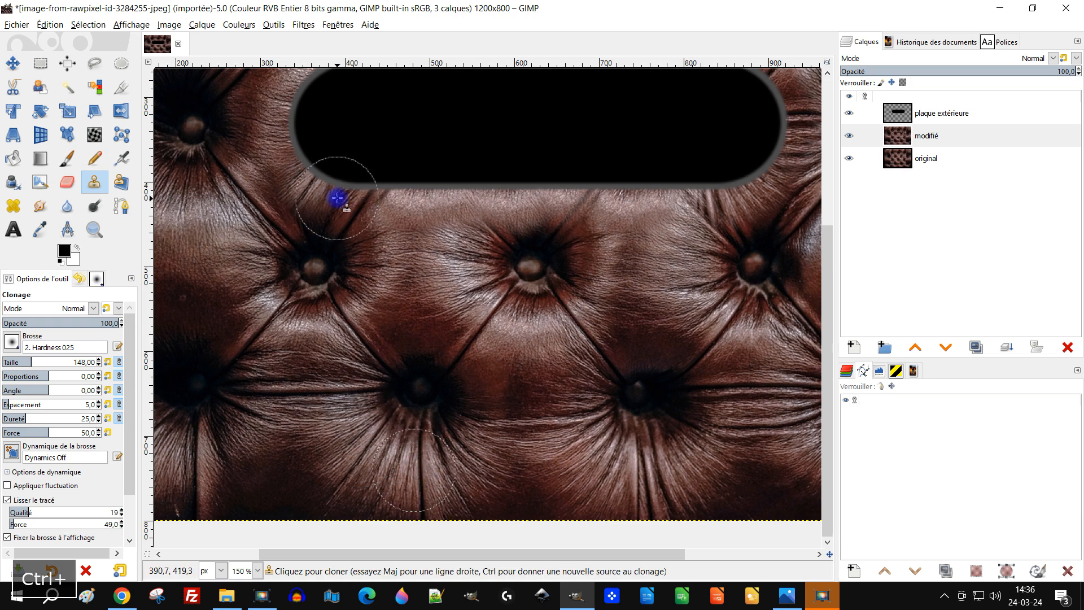
{"action": "left_click_drag", "start_coordinate": [363, 197], "coordinate": [389, 201]}
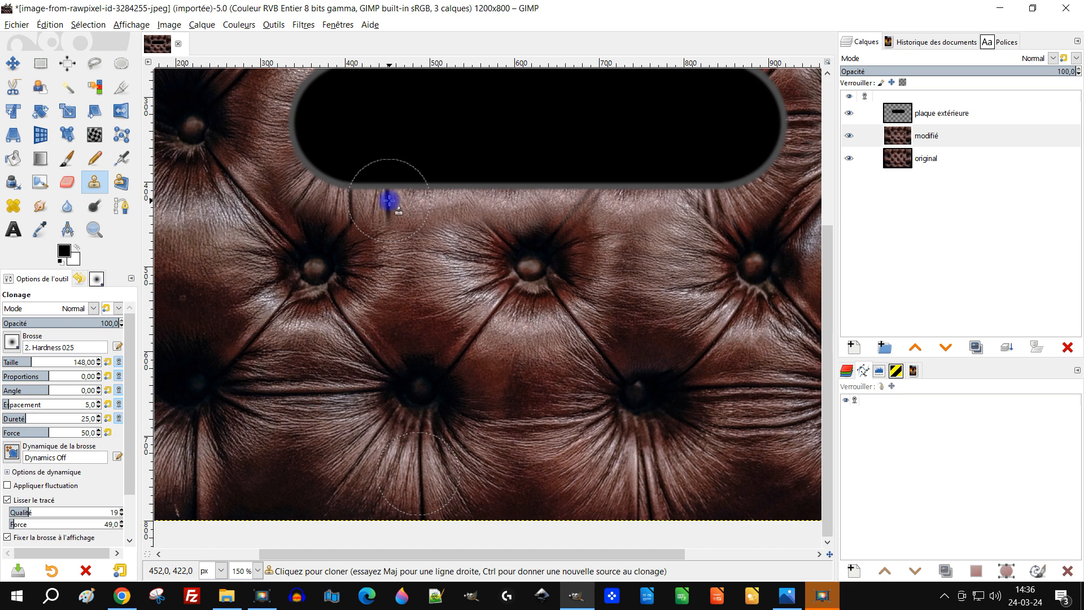
{"action": "scroll", "coordinate": [427, 215], "scroll_direction": "down", "scroll_amount": 1}
{"action": "scroll", "coordinate": [445, 220], "scroll_direction": "up", "scroll_amount": 1}
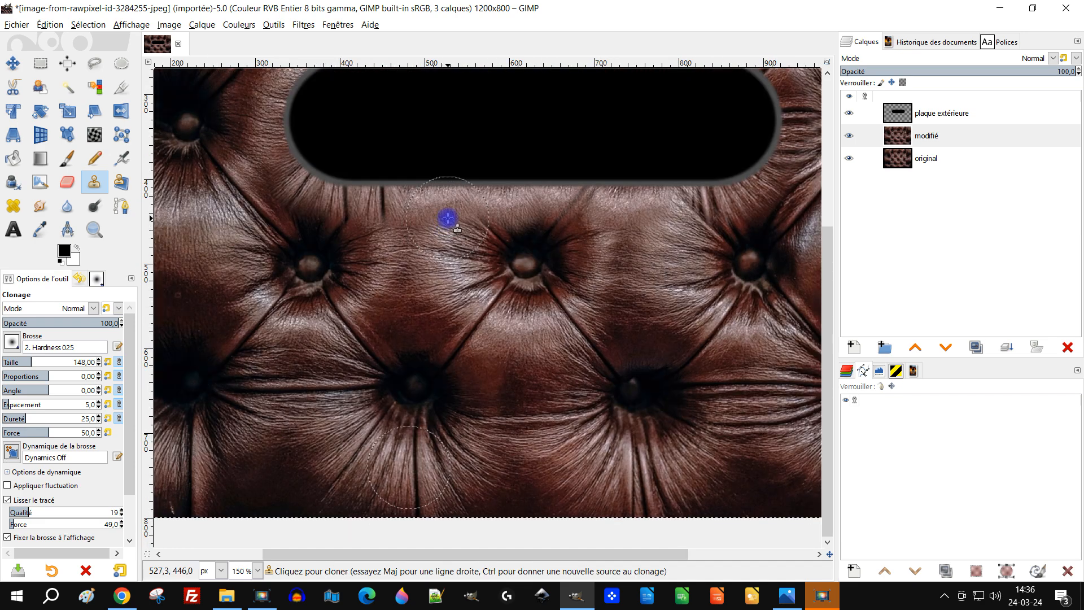
Clone the horizontal folds between the second and third bottom-row buttons onto the leather around the plaque's left end
{"action": "left_click_drag", "start_coordinate": [446, 221], "coordinate": [471, 339]}
{"action": "scroll", "coordinate": [338, 214], "scroll_direction": "down", "scroll_amount": 5}
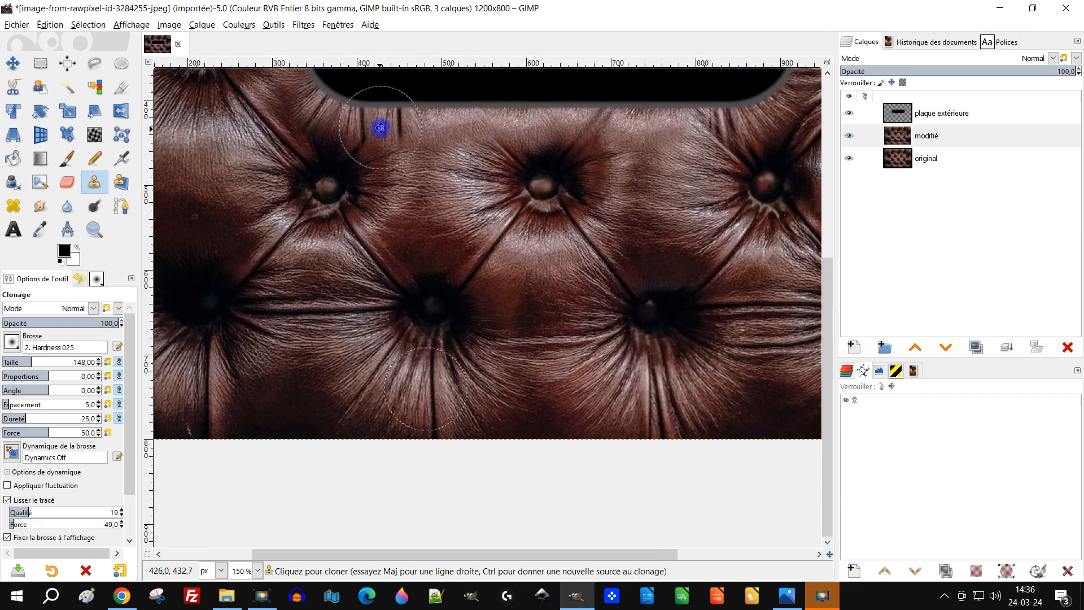
{"action": "left_click", "coordinate": [573, 333], "text": "ctrl"}
{"action": "left_click_drag", "start_coordinate": [517, 214], "coordinate": [476, 389]}
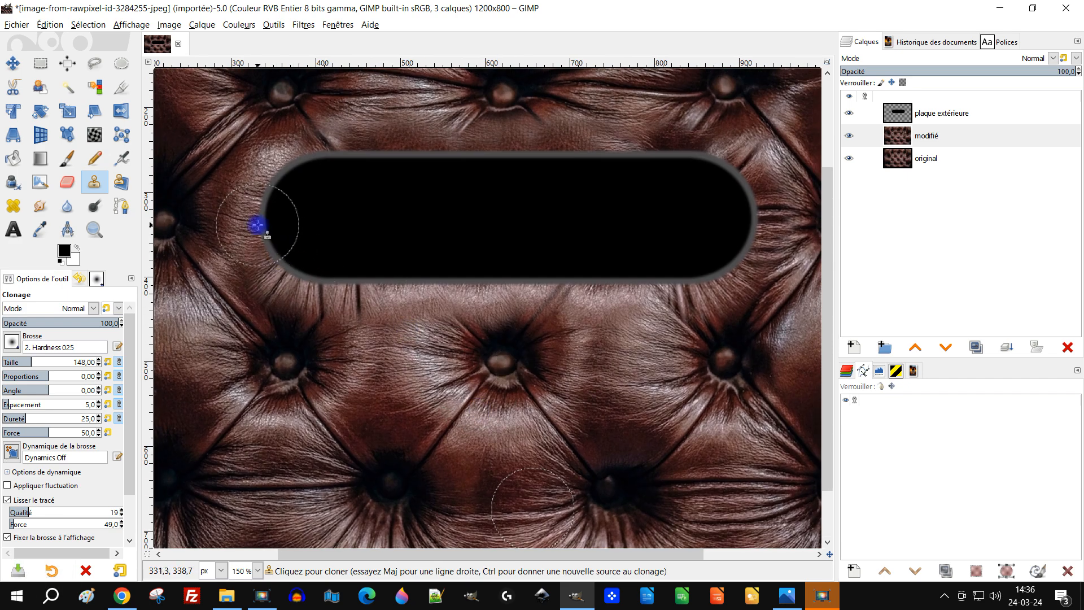
{"action": "left_click_drag", "start_coordinate": [258, 217], "coordinate": [256, 194]}
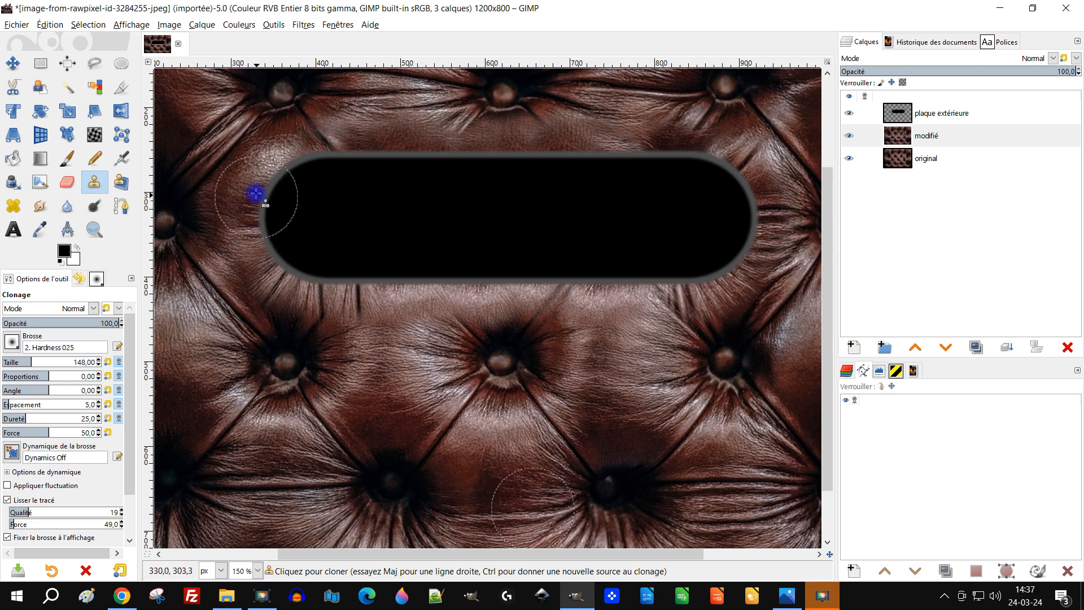
Clone the leather up and left of the bottom row's third button onto the plaque's upper-left curve
{"action": "left_click", "coordinate": [552, 454], "text": "ctrl"}
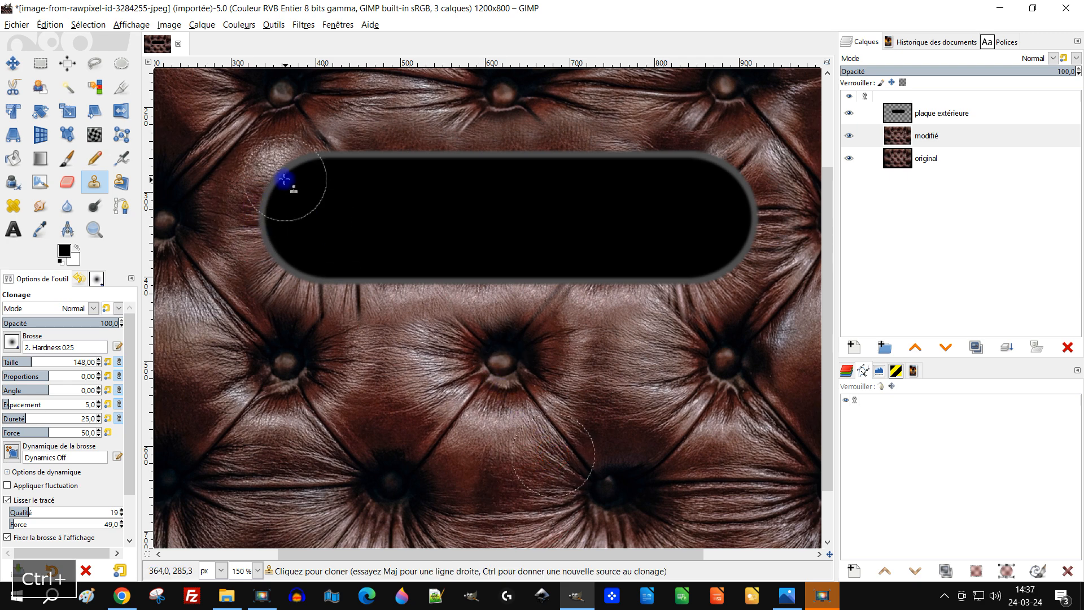
{"action": "mouse_move", "coordinate": [264, 183]}
{"action": "left_mouse_down"}
{"action": "mouse_move", "coordinate": [257, 189]}
{"action": "mouse_move", "coordinate": [282, 162]}
{"action": "left_mouse_up"}
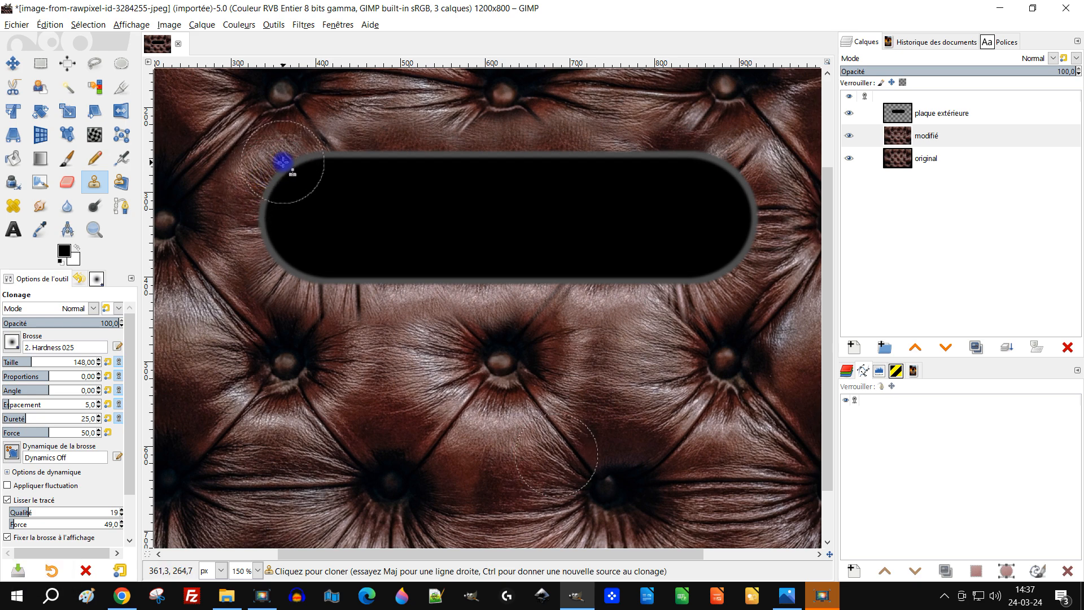
Clone the pleats below the bottom row's third button under the plaque's lower edge, left of centre
{"action": "scroll", "coordinate": [382, 242], "scroll_direction": "down", "scroll_amount": 3}
{"action": "scroll", "coordinate": [382, 242], "scroll_direction": "right", "scroll_amount": 3}
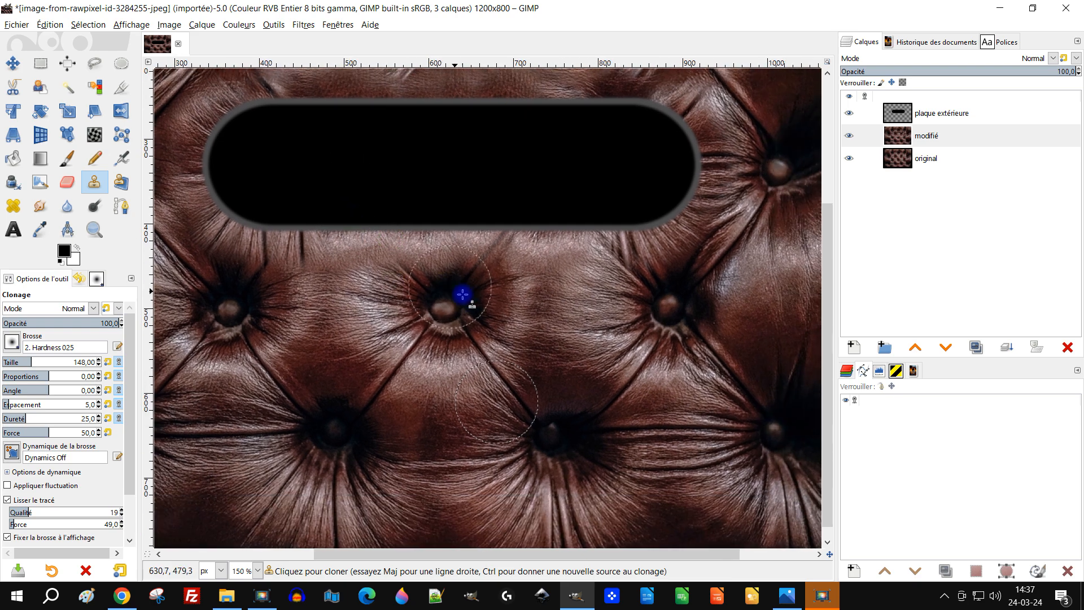
{"action": "scroll", "coordinate": [563, 250], "scroll_direction": "down", "scroll_amount": 2}
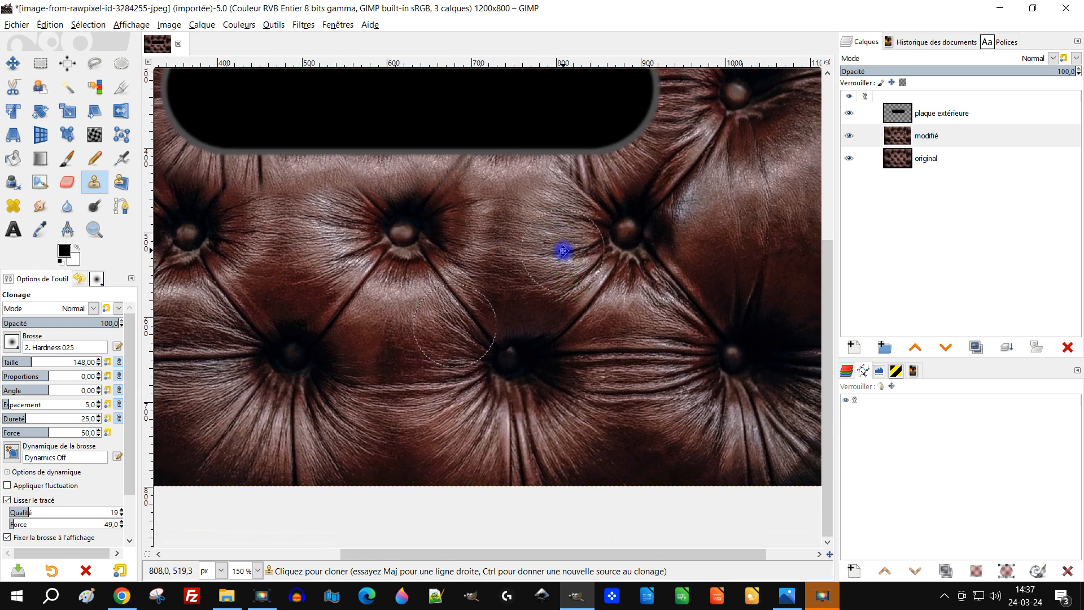
{"action": "left_click", "coordinate": [516, 440], "text": "ctrl"}
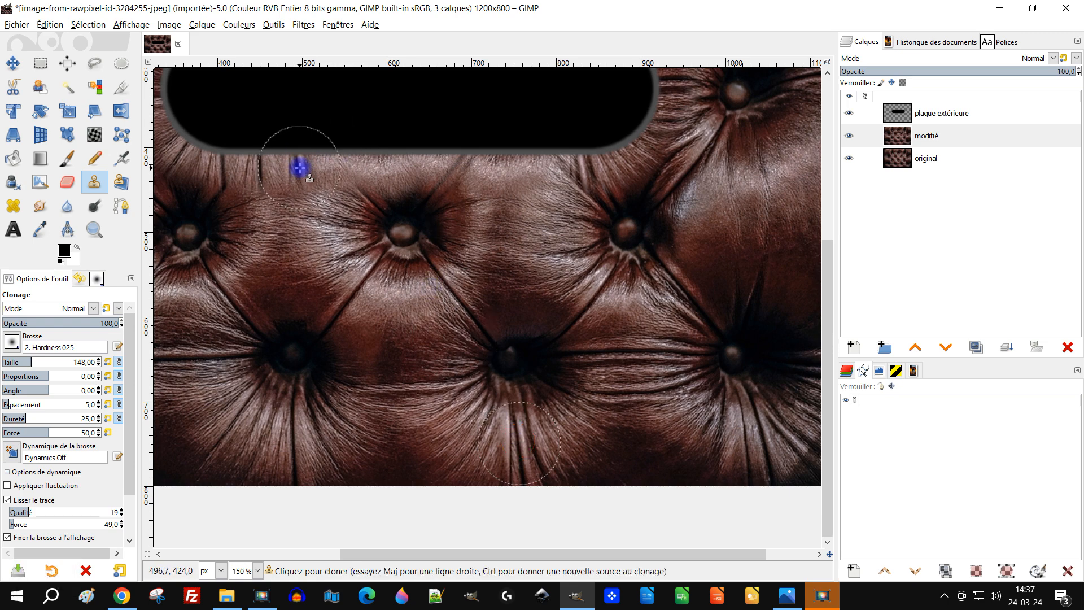
Clone the pleats below the bottom row's rightmost button under the plaque's lower edge right of centre, with the opacity reduced to 45.9
{"action": "scroll", "coordinate": [374, 205], "scroll_direction": "right", "scroll_amount": 2}
{"action": "scroll", "coordinate": [375, 206], "scroll_direction": "down", "scroll_amount": 1}
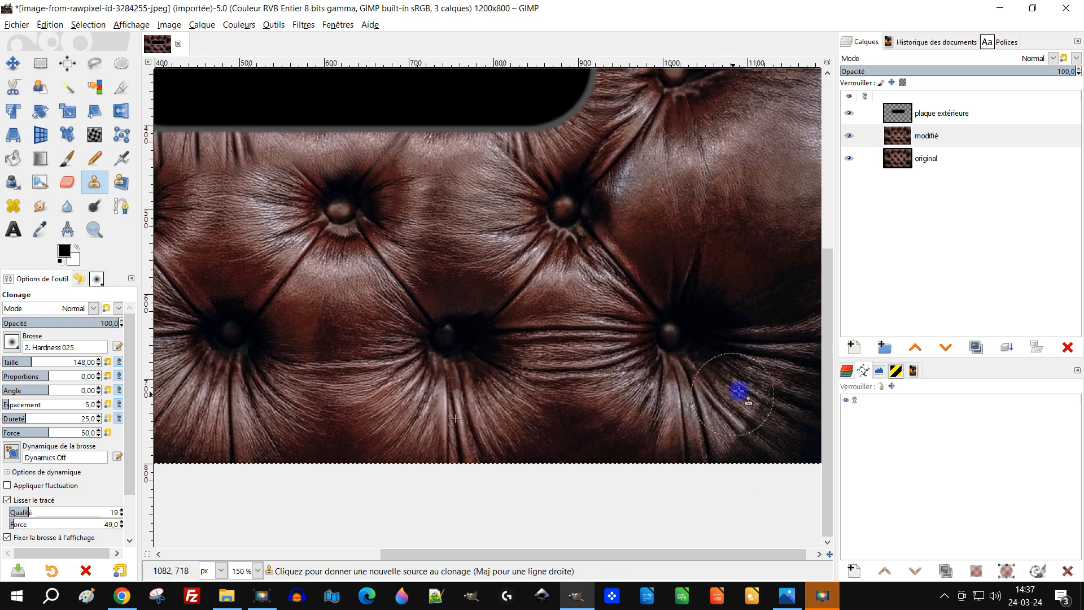
{"action": "left_click", "coordinate": [735, 392], "text": "ctrl"}
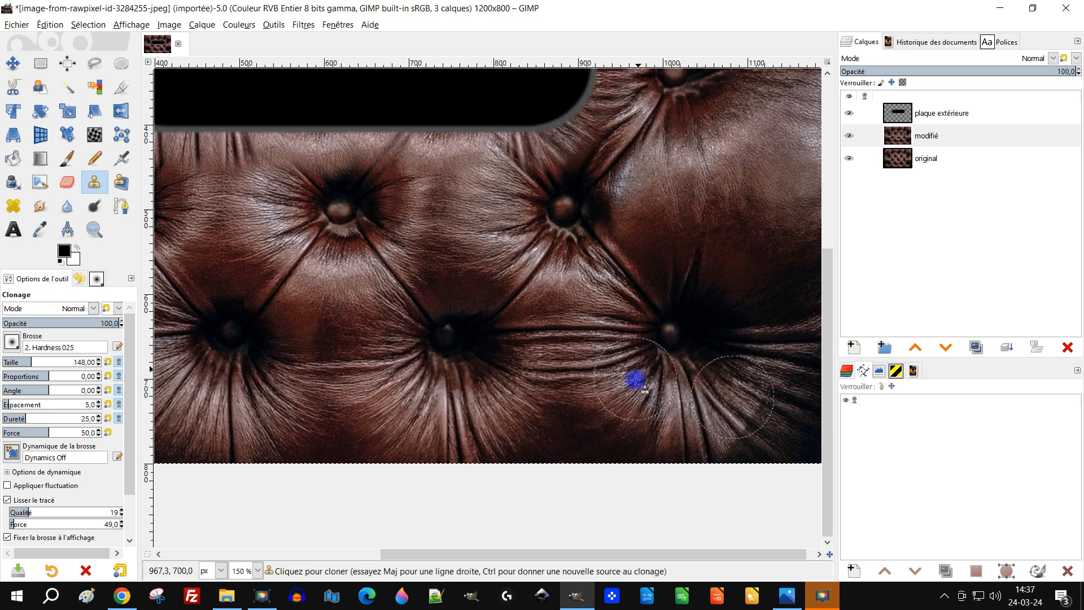
{"action": "left_click", "coordinate": [695, 412], "text": "ctrl"}
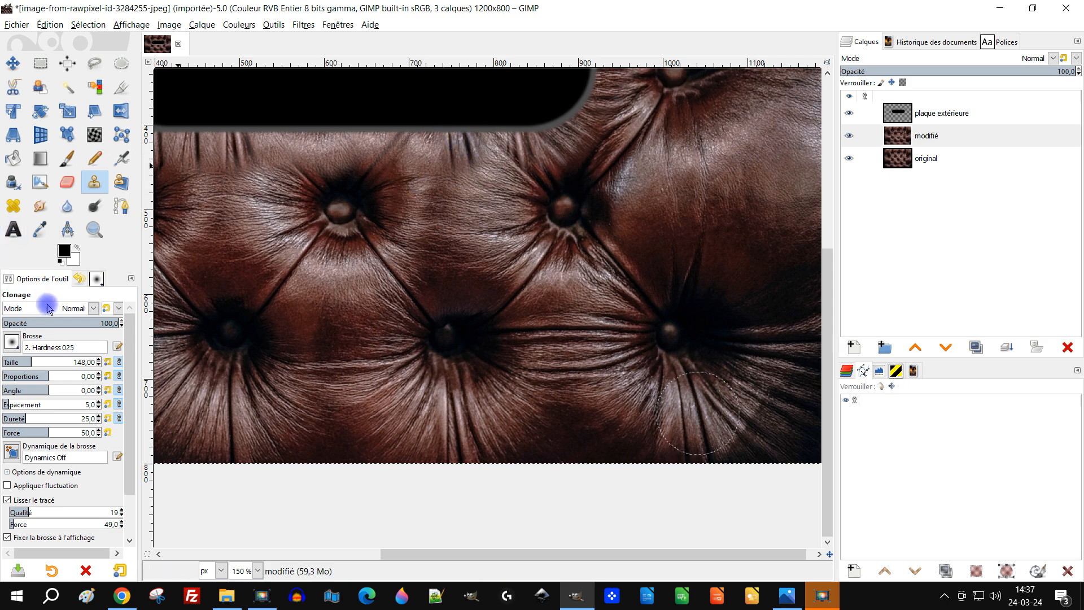
{"action": "left_click", "coordinate": [56, 322]}
{"action": "key", "text": "ctrl+z"}
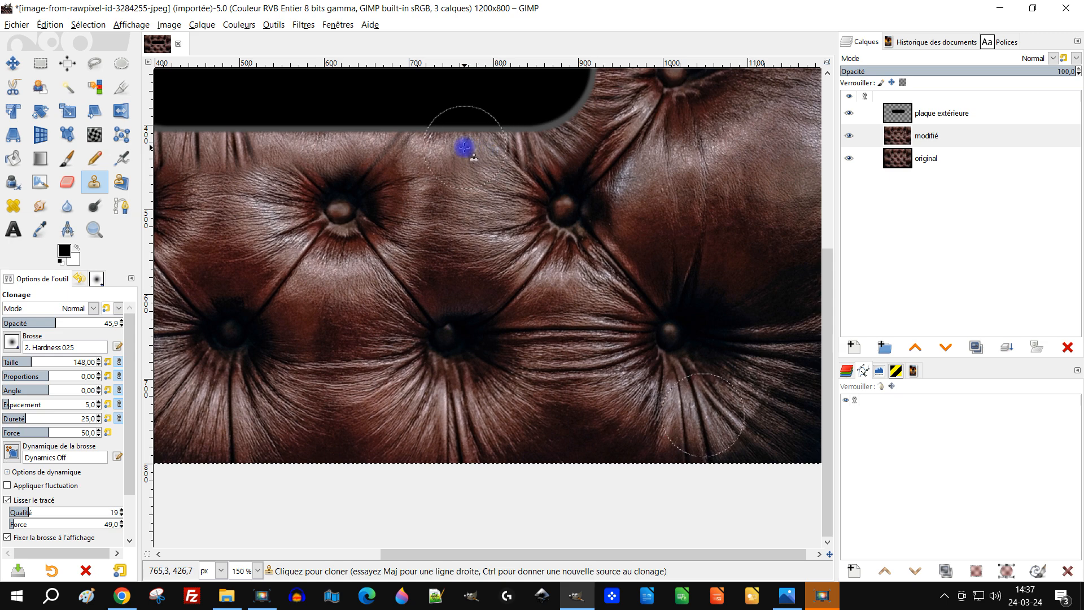
Clone the pleats below the bottom row's second button under the middle of the plaque's lower edge at 45.9 opacity
{"action": "left_click_drag", "start_coordinate": [578, 305], "coordinate": [599, 283]}
{"action": "scroll", "coordinate": [390, 283], "scroll_direction": "down", "scroll_amount": 2}
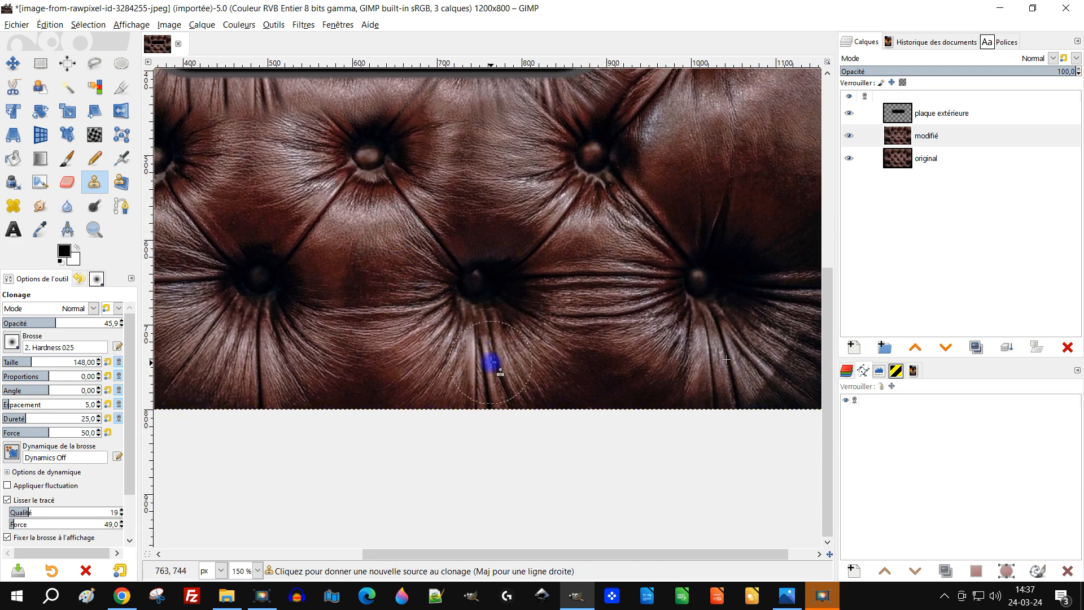
{"action": "left_click", "coordinate": [256, 355], "text": "ctrl"}
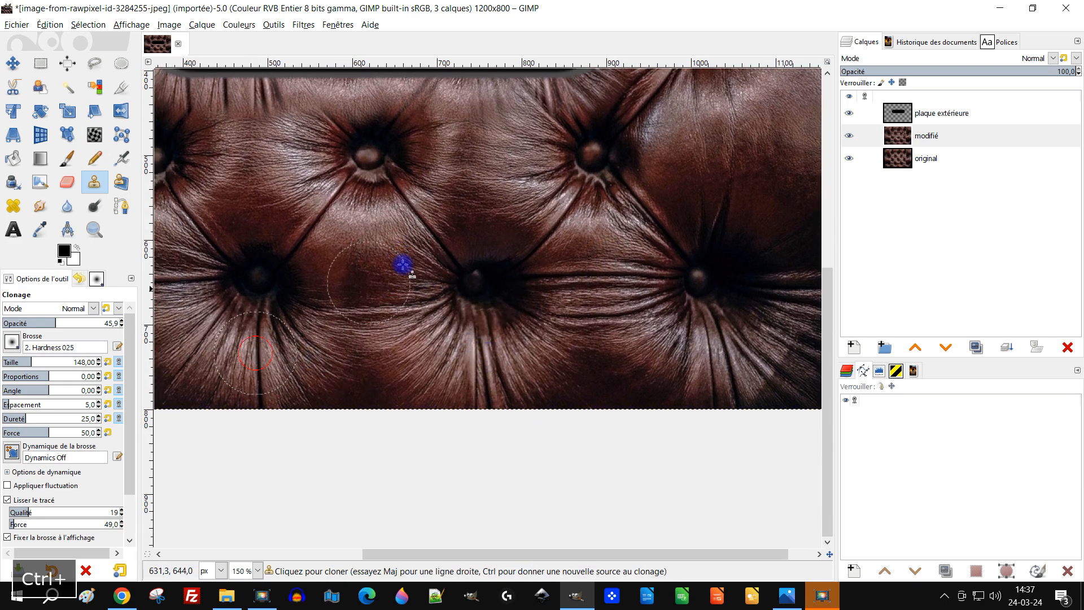
{"action": "scroll", "coordinate": [452, 337], "scroll_direction": "up", "scroll_amount": 4}
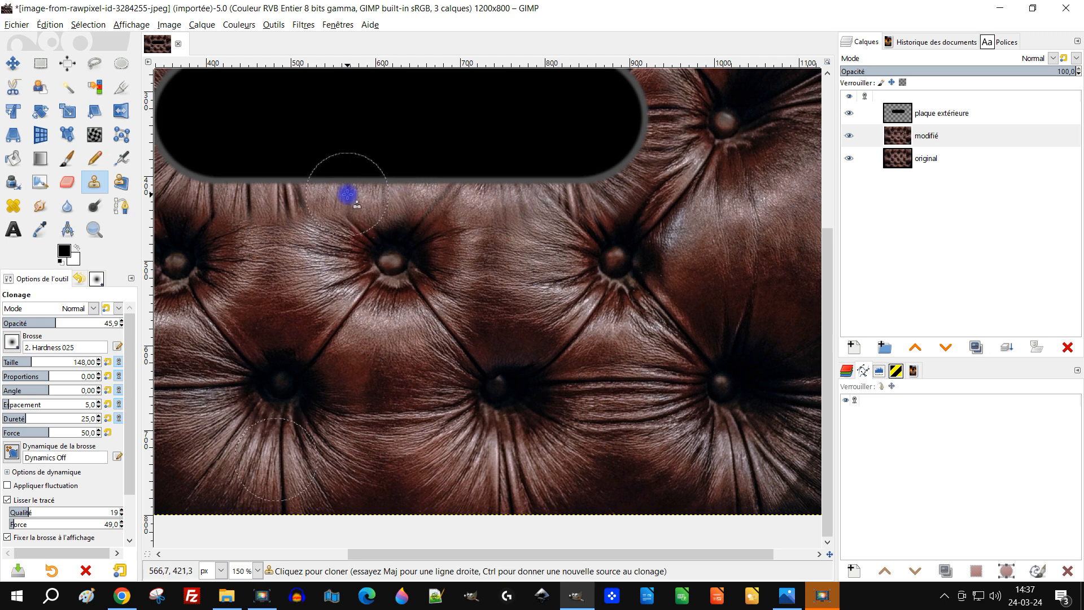
{"action": "scroll", "coordinate": [441, 197], "scroll_direction": "down", "scroll_amount": 1}
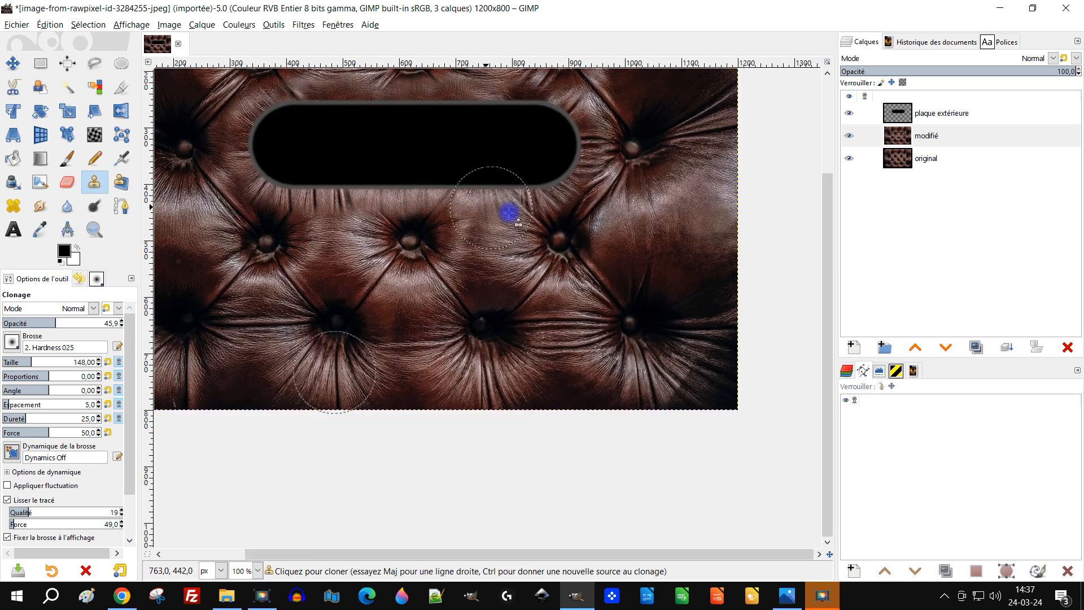
{"action": "left_click_drag", "start_coordinate": [508, 213], "coordinate": [494, 272]}
{"action": "scroll", "coordinate": [401, 156], "scroll_direction": "up", "scroll_amount": 1}
{"action": "scroll", "coordinate": [454, 272], "scroll_direction": "up", "scroll_amount": 1}
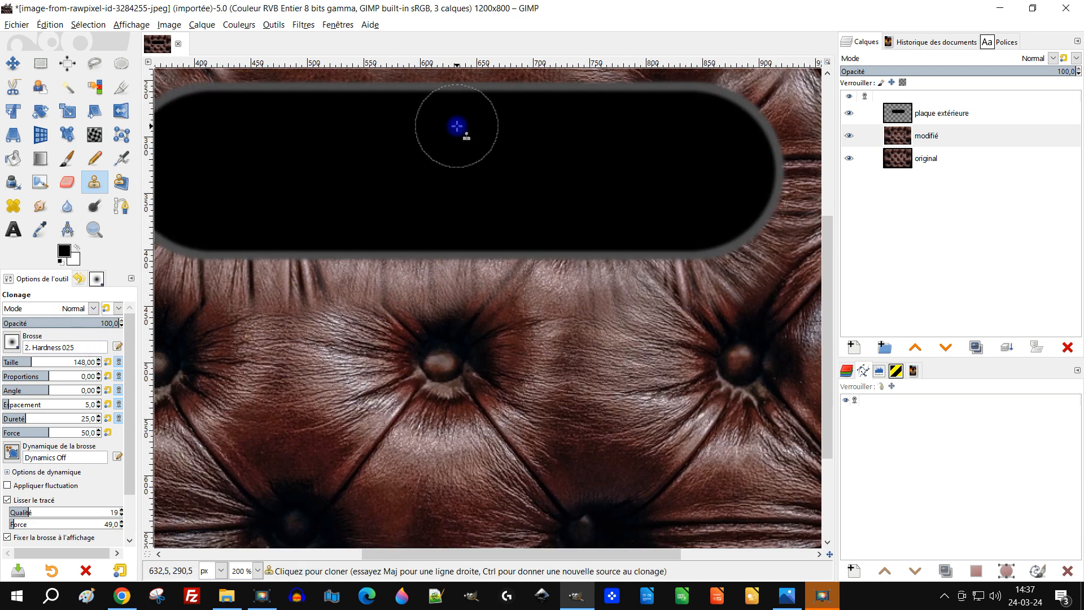
Clone the smooth leather between the middle and right buttons under the plaque along the plaque's upper edge, right of centre
{"action": "left_click_drag", "start_coordinate": [480, 387], "coordinate": [531, 364]}
{"action": "mouse_move", "coordinate": [455, 353]}
{"action": "left_mouse_down"}
{"action": "mouse_move", "coordinate": [426, 394]}
{"action": "mouse_move", "coordinate": [371, 411]}
{"action": "left_mouse_up"}
{"action": "left_click_drag", "start_coordinate": [526, 380], "coordinate": [562, 484]}
{"action": "scroll", "coordinate": [612, 451], "scroll_direction": "down", "scroll_amount": 1}
{"action": "left_click_drag", "start_coordinate": [493, 163], "coordinate": [484, 194]}
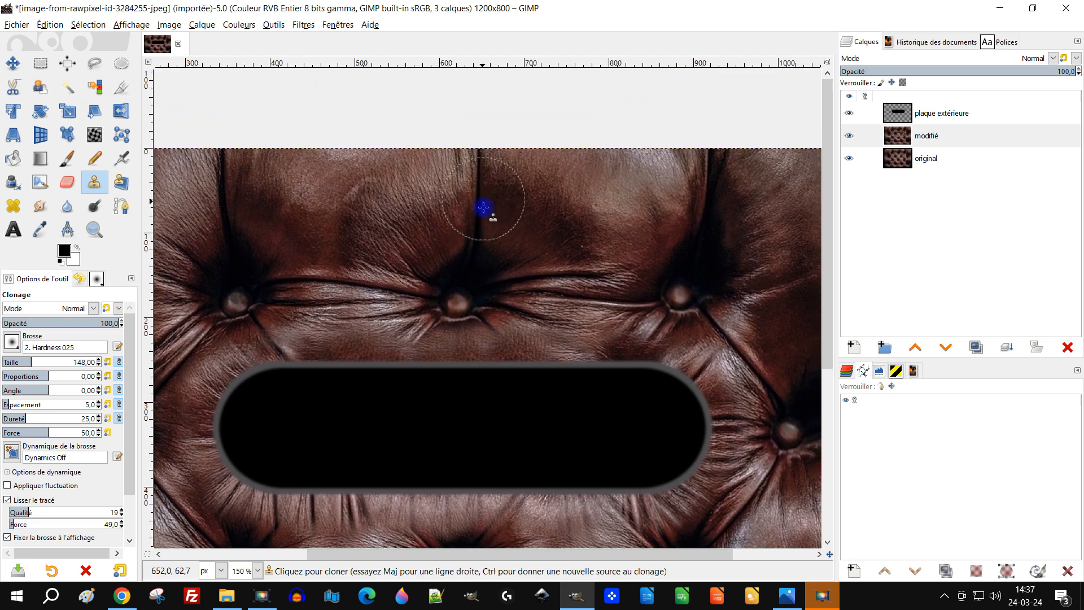
{"action": "left_click_drag", "start_coordinate": [452, 232], "coordinate": [570, 232]}
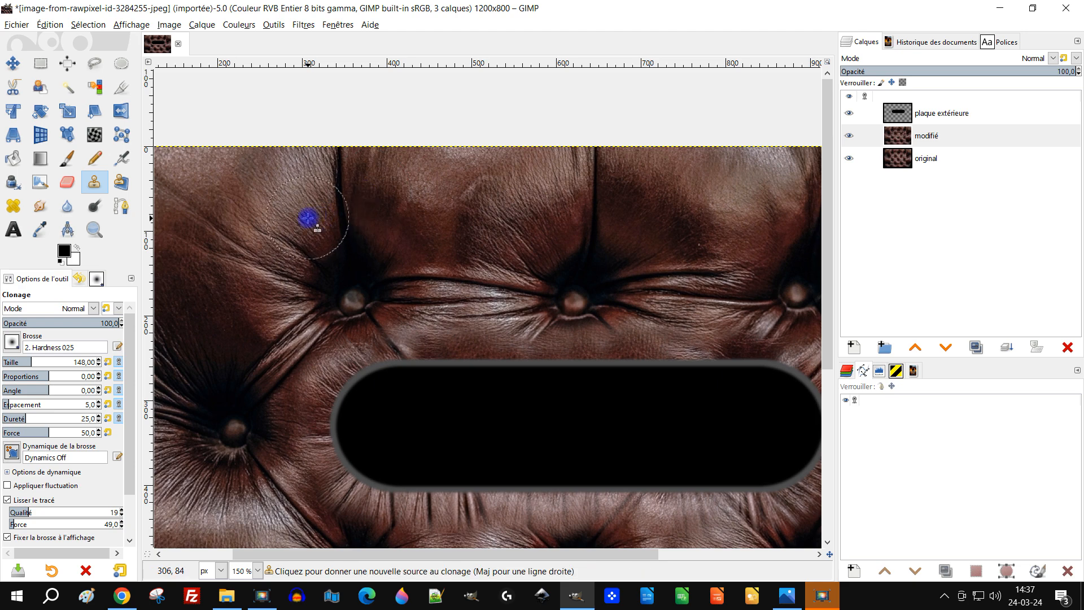
{"action": "left_click_drag", "start_coordinate": [624, 363], "coordinate": [512, 142]}
{"action": "mouse_move", "coordinate": [583, 342]}
{"action": "left_mouse_down"}
{"action": "mouse_move", "coordinate": [566, 225]}
{"action": "mouse_move", "coordinate": [562, 257]}
{"action": "left_mouse_up"}
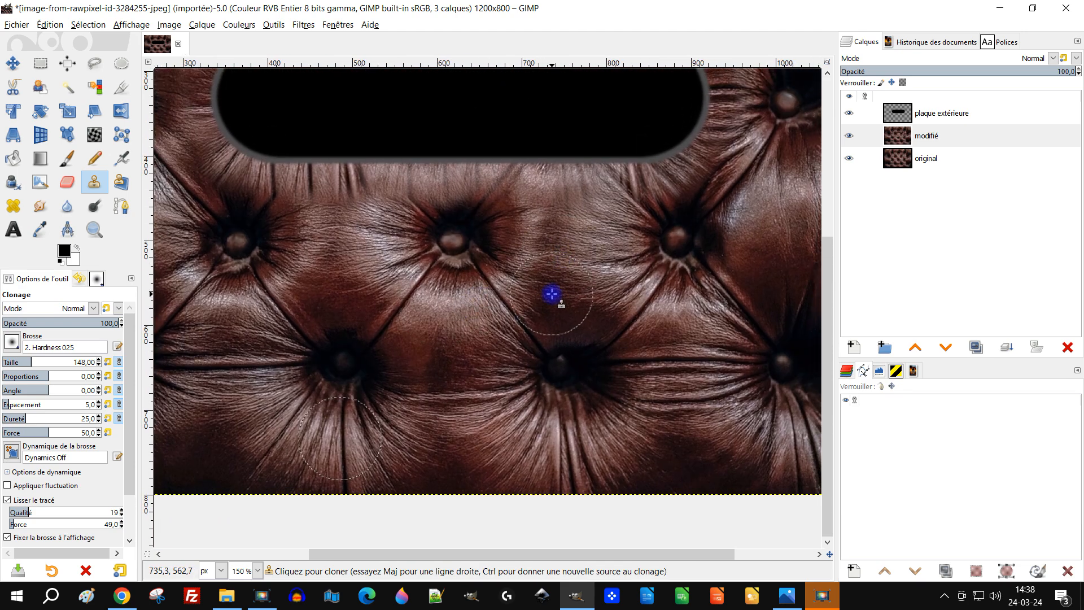
{"action": "left_click", "coordinate": [591, 277], "text": "ctrl"}
{"action": "scroll", "coordinate": [562, 336], "scroll_direction": "up", "scroll_amount": 5}
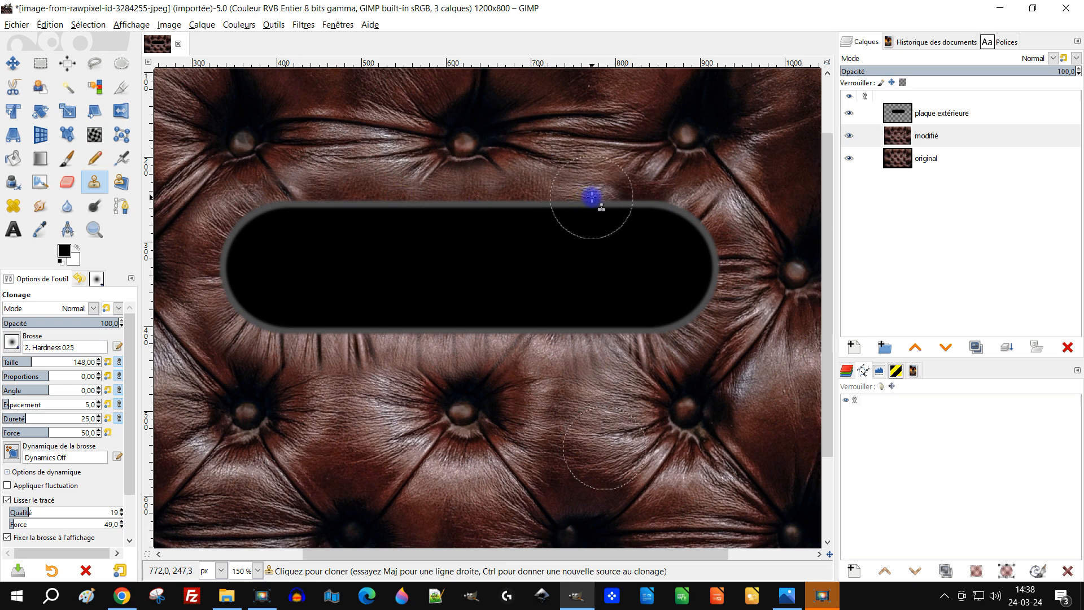
{"action": "mouse_move", "coordinate": [600, 197]}
{"action": "left_mouse_down"}
{"action": "mouse_move", "coordinate": [643, 201]}
{"action": "mouse_move", "coordinate": [624, 199]}
{"action": "left_mouse_up"}
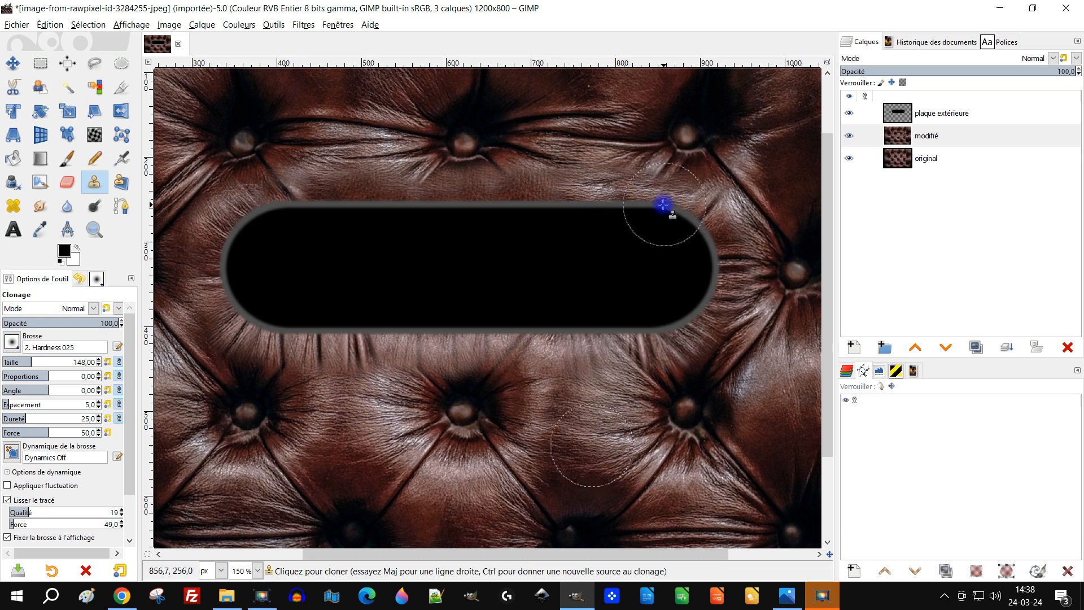
{"action": "mouse_move", "coordinate": [522, 194]}
{"action": "left_mouse_down"}
{"action": "mouse_move", "coordinate": [512, 197]}
{"action": "mouse_move", "coordinate": [543, 202]}
{"action": "left_mouse_up"}
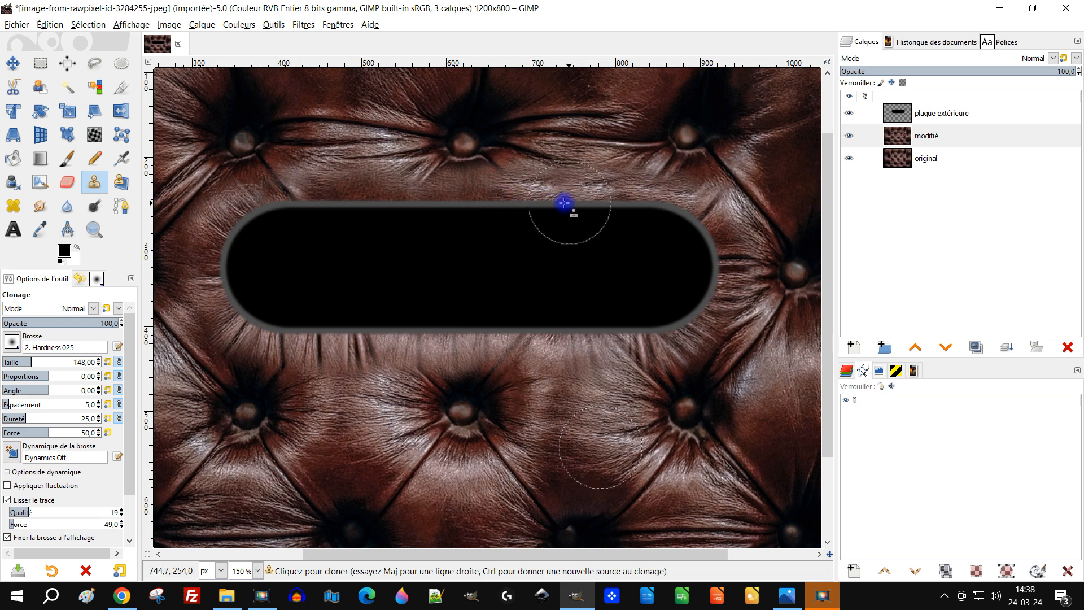
{"action": "left_click_drag", "start_coordinate": [542, 192], "coordinate": [591, 195]}
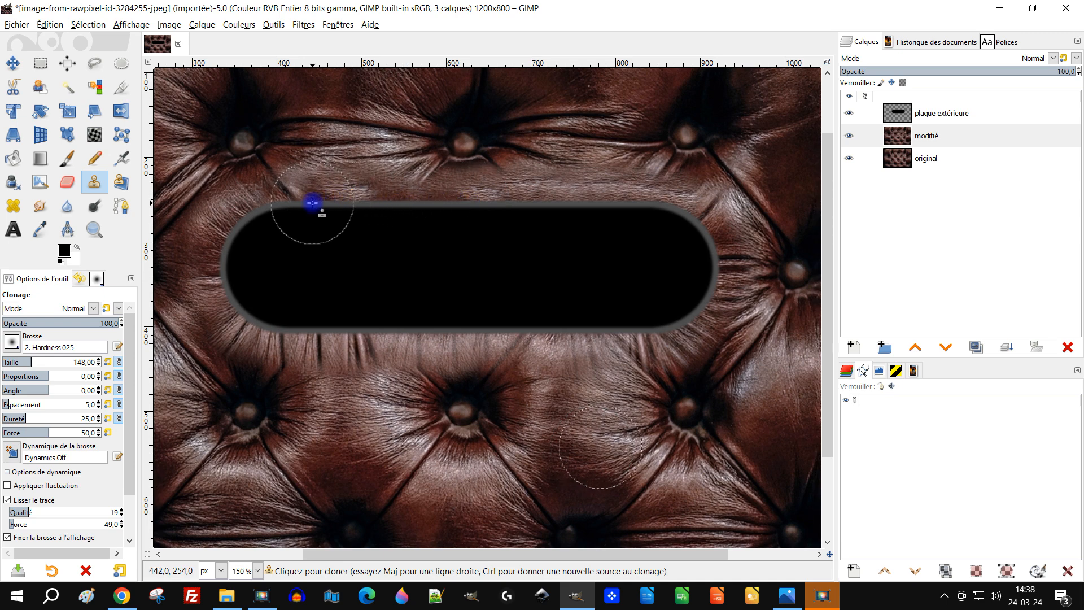
Clone the leather between the middle and right buttons under the plaque over the creases along its upper edge, left of centre
{"action": "mouse_move", "coordinate": [390, 208]}
{"action": "left_mouse_down"}
{"action": "mouse_move", "coordinate": [363, 195]}
{"action": "mouse_move", "coordinate": [407, 201]}
{"action": "left_mouse_up"}
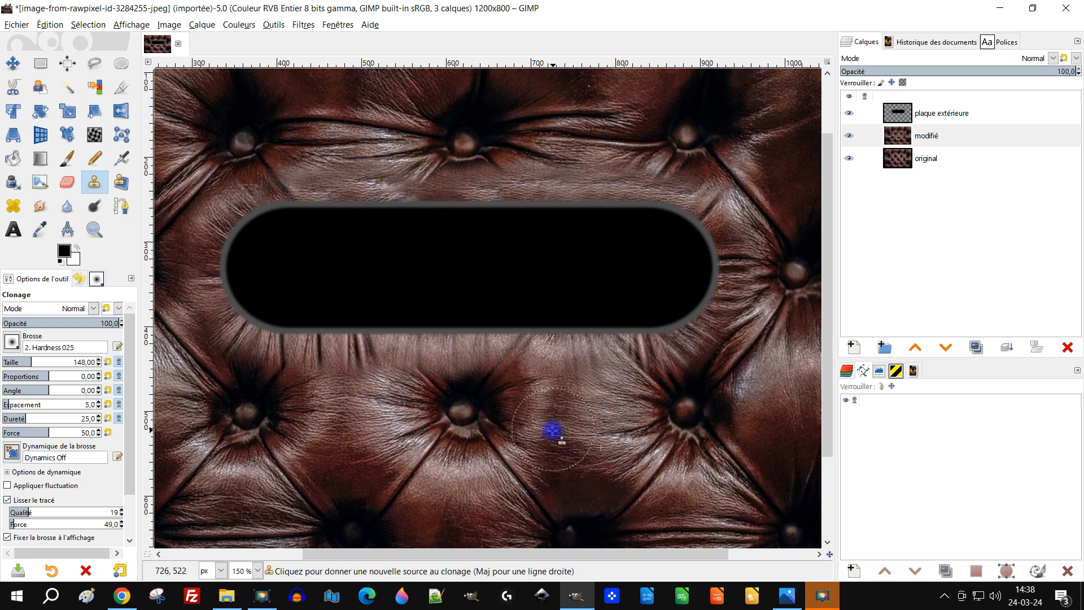
{"action": "left_click", "coordinate": [566, 432], "text": "ctrl"}
{"action": "left_click_drag", "start_coordinate": [355, 197], "coordinate": [381, 204]}
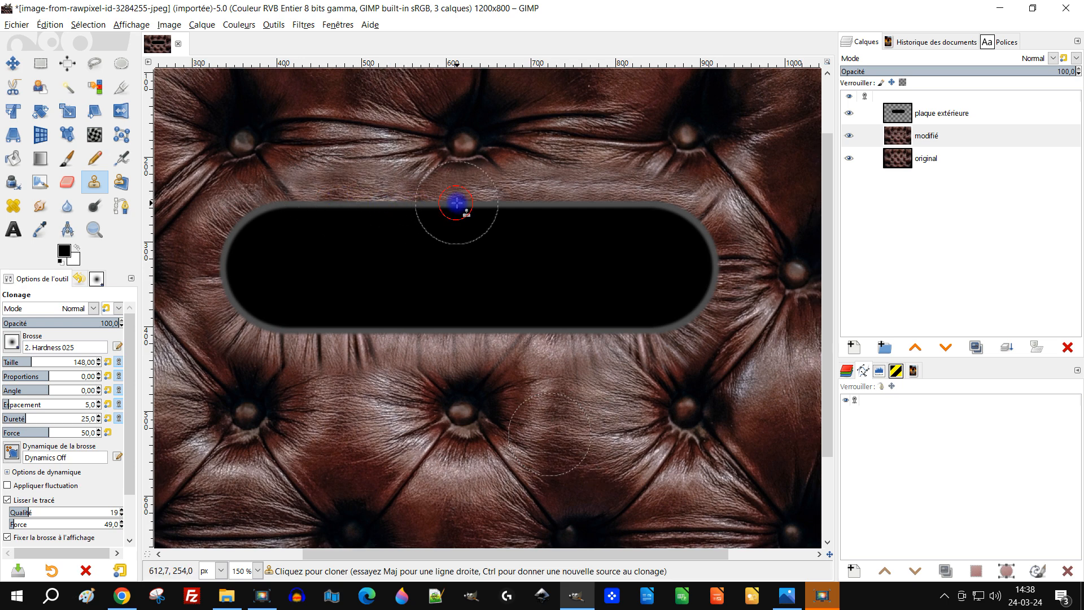
Try to clone leather under the plaque's lower edge, right of the middle button, and undo the stroke
{"action": "scroll", "coordinate": [560, 265], "scroll_direction": "down", "scroll_amount": 1}
{"action": "scroll", "coordinate": [559, 264], "scroll_direction": "up", "scroll_amount": 1}
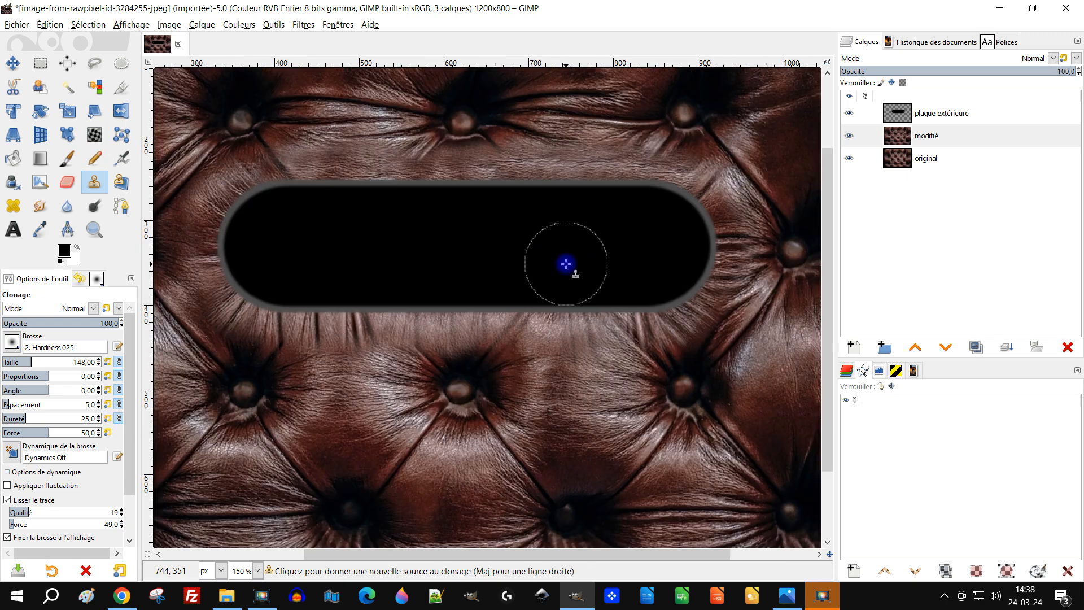
{"action": "scroll", "coordinate": [435, 380], "scroll_direction": "up", "scroll_amount": 1}
{"action": "scroll", "coordinate": [397, 319], "scroll_direction": "down", "scroll_amount": 4}
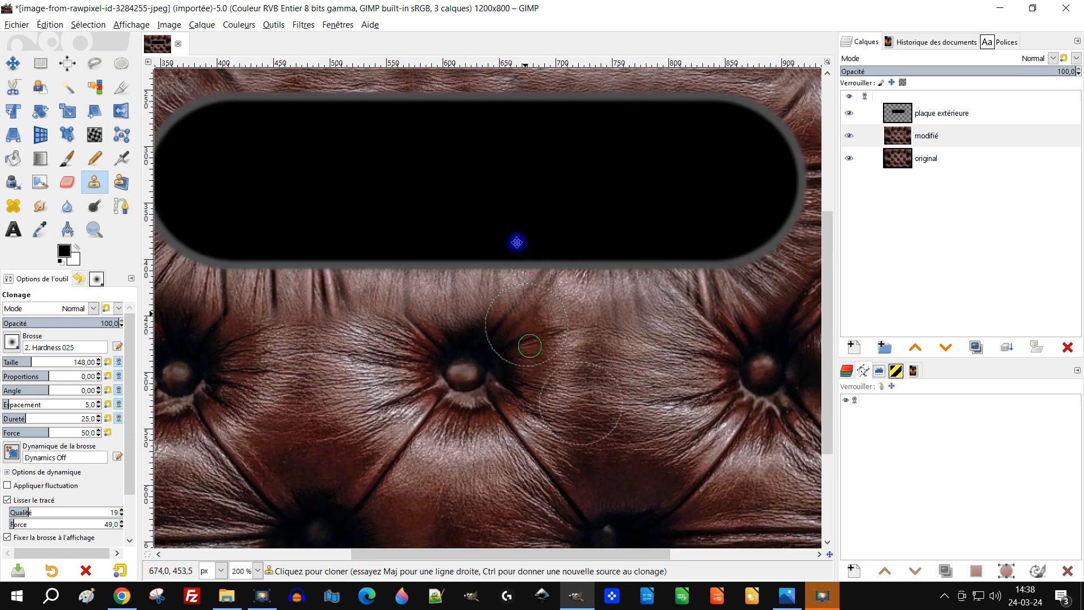
{"action": "scroll", "coordinate": [502, 218], "scroll_direction": "up", "scroll_amount": 2}
{"action": "left_click_drag", "start_coordinate": [517, 282], "coordinate": [519, 289]}
{"action": "key", "text": "ctrl+z"}
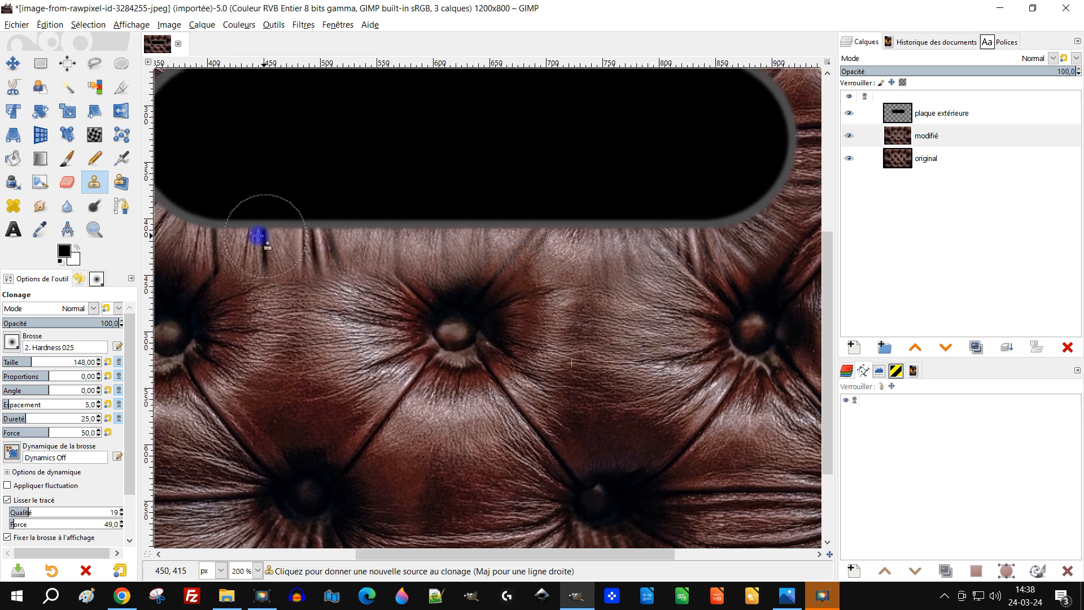
Clone the pleats under the left part of the plaque's lower edge further along, above the middle button
{"action": "left_click", "coordinate": [262, 251], "text": "ctrl"}
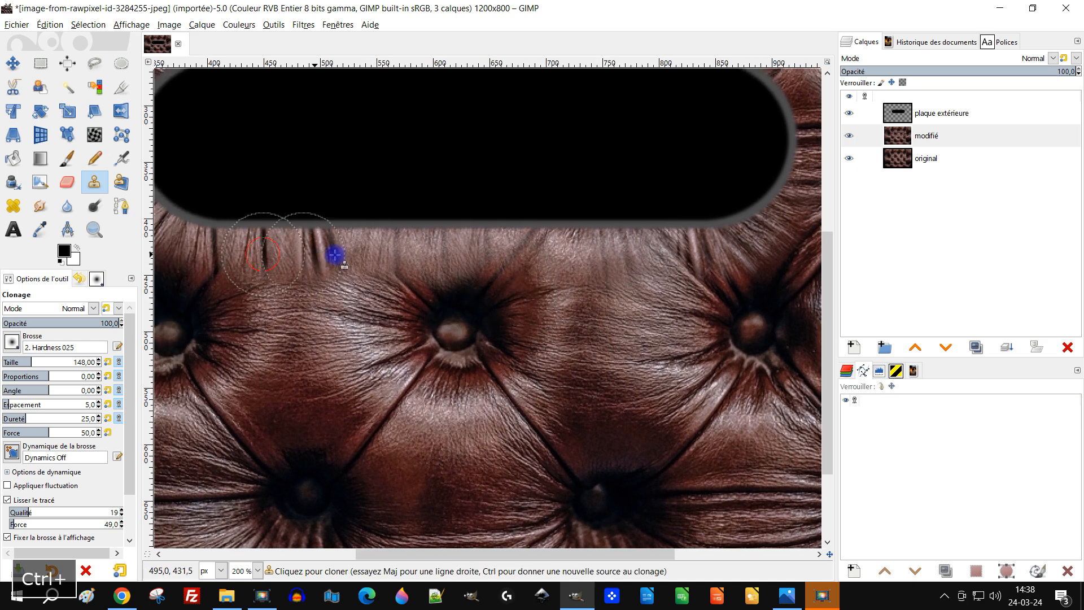
{"action": "mouse_move", "coordinate": [395, 253]}
{"action": "left_mouse_down"}
{"action": "mouse_move", "coordinate": [446, 257]}
{"action": "mouse_move", "coordinate": [397, 256]}
{"action": "left_mouse_up"}
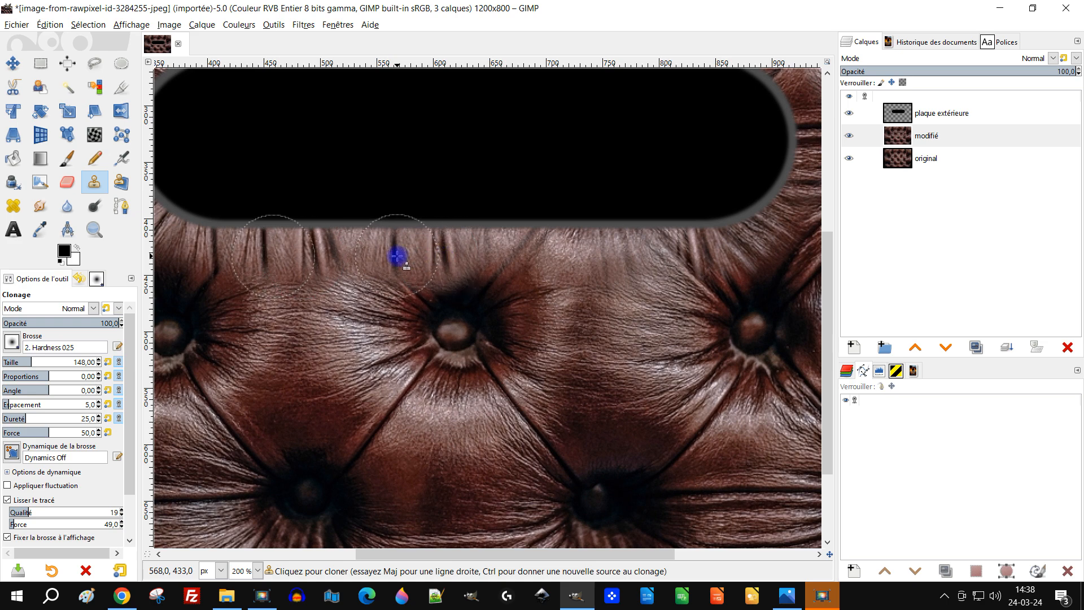
{"action": "left_click", "coordinate": [296, 276], "text": "ctrl"}
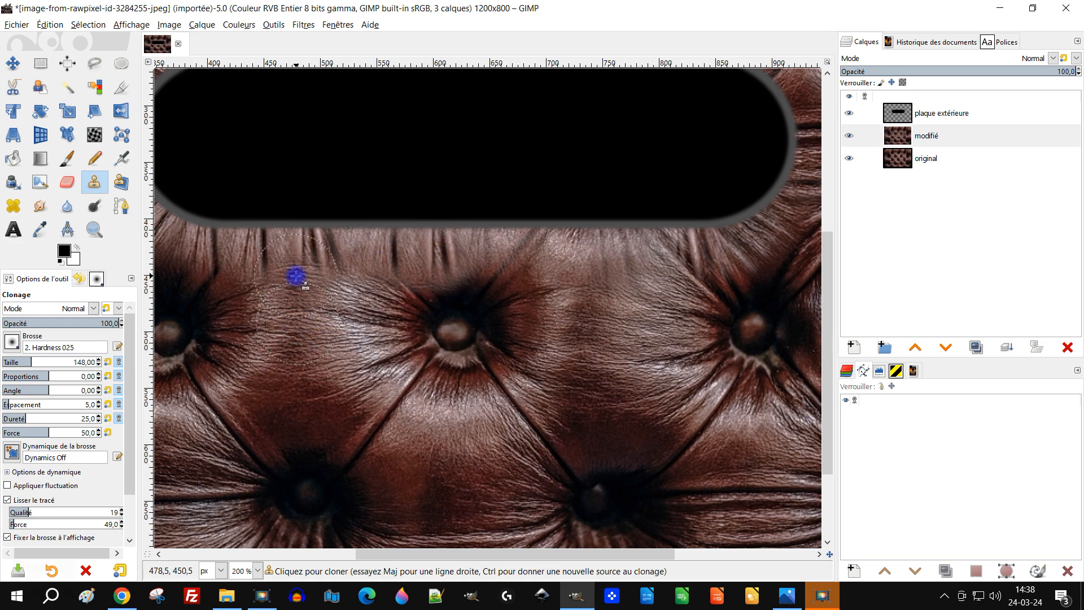
Heal the cloned transition under the plaque's lower edge with the Heal tool, between the left and middle buttons
{"action": "left_click", "coordinate": [11, 209]}
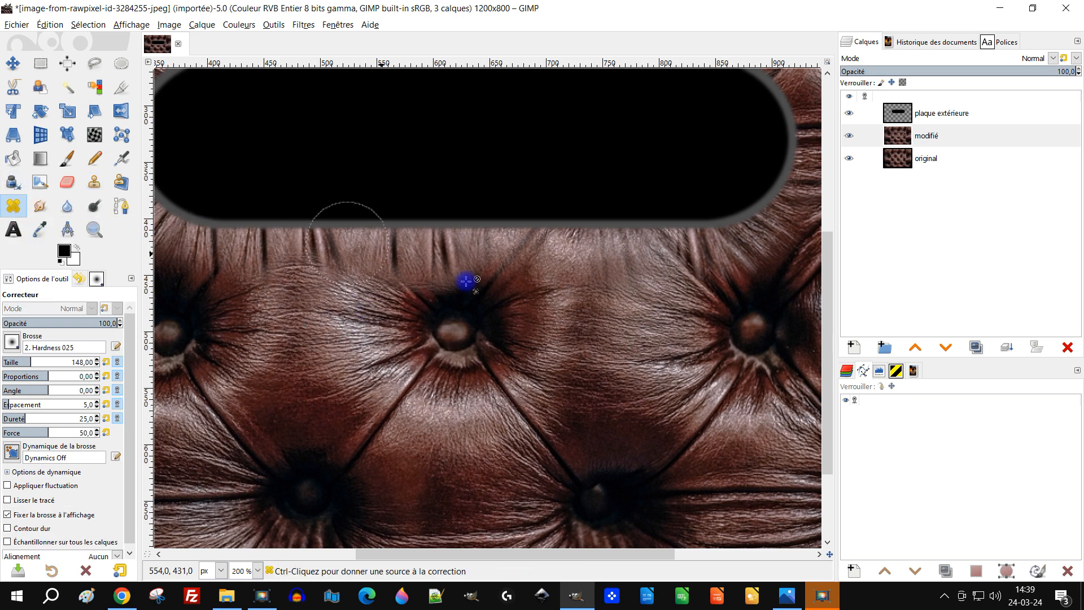
{"action": "left_click_drag", "start_coordinate": [399, 381], "coordinate": [404, 380]}
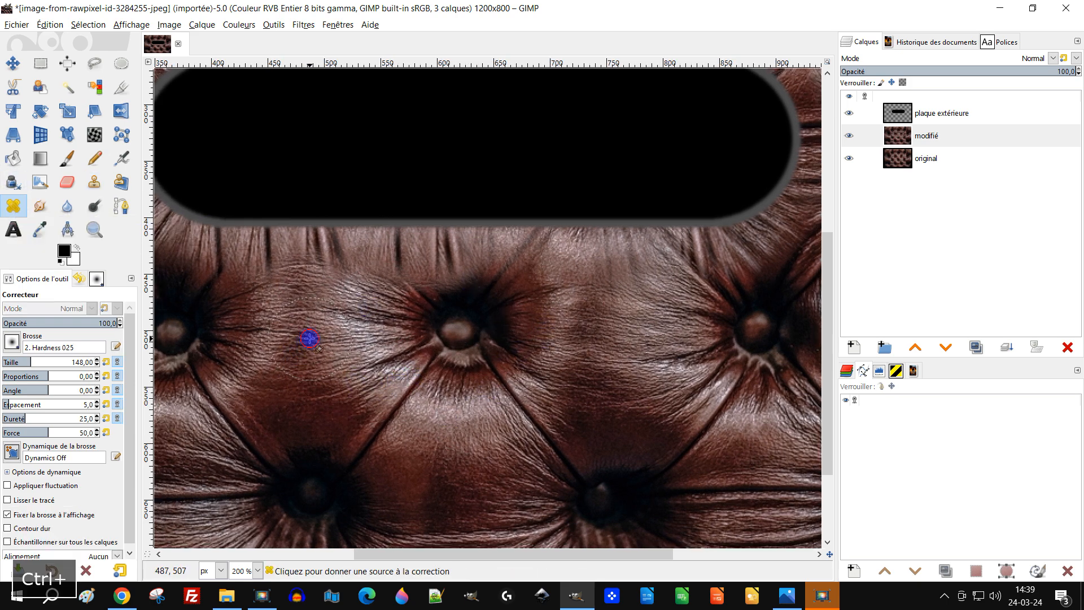
{"action": "left_click", "coordinate": [323, 285], "text": "ctrl"}
{"action": "left_click_drag", "start_coordinate": [309, 277], "coordinate": [316, 297]}
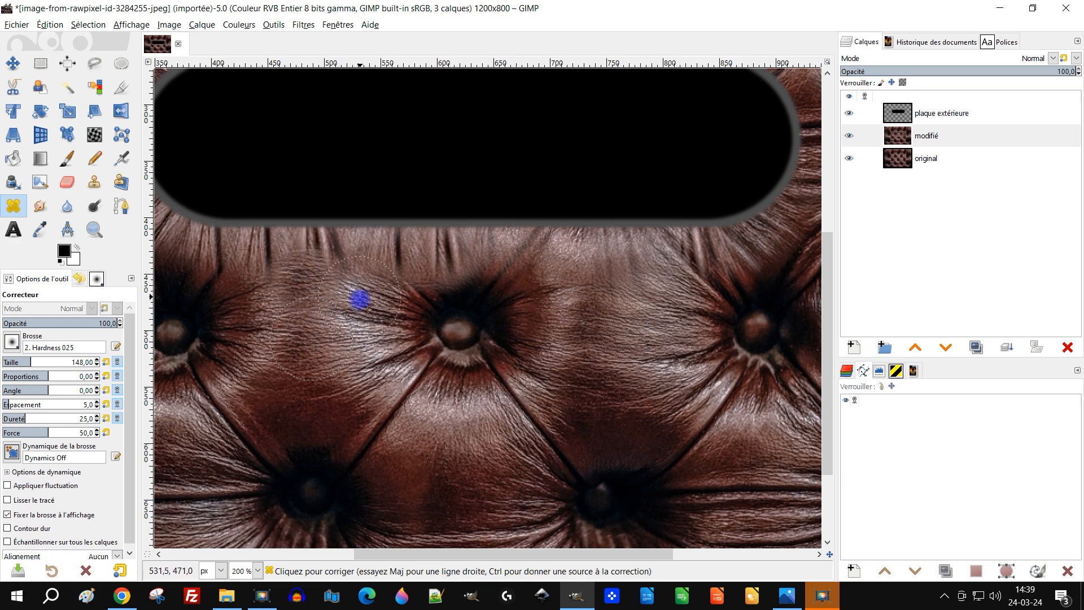
Heal the leather along the plaque's upper edge, sampling the area between the left and middle buttons under the plaque
{"action": "scroll", "coordinate": [362, 294], "scroll_direction": "down", "scroll_amount": 1}
{"action": "mouse_move", "coordinate": [532, 336]}
{"action": "left_mouse_down"}
{"action": "mouse_move", "coordinate": [496, 343]}
{"action": "mouse_move", "coordinate": [553, 435]}
{"action": "left_mouse_up"}
{"action": "left_click_drag", "start_coordinate": [598, 224], "coordinate": [563, 144]}
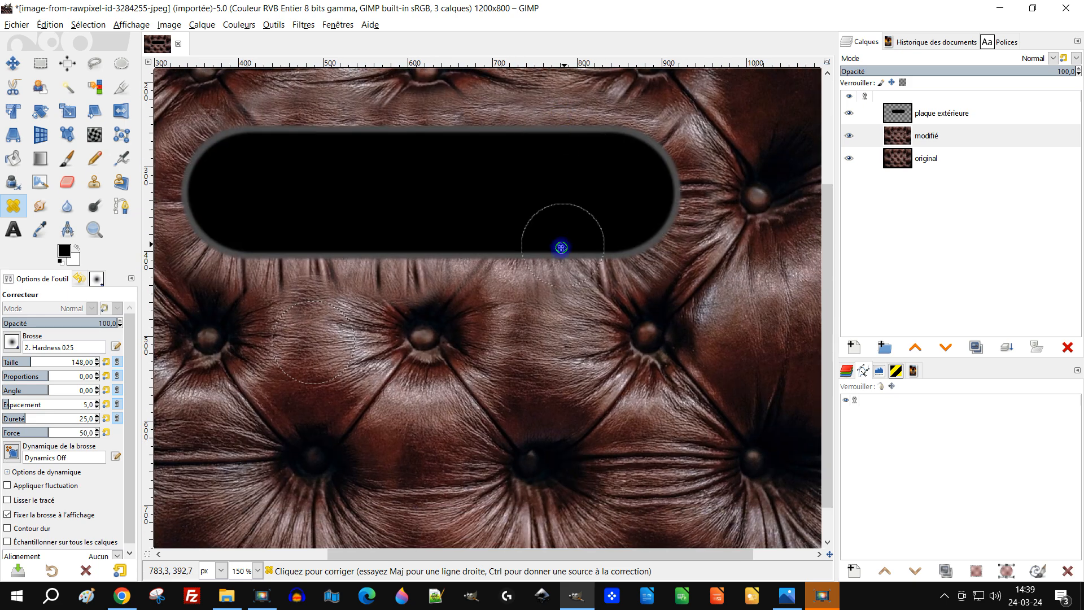
{"action": "left_click_drag", "start_coordinate": [564, 243], "coordinate": [545, 172]}
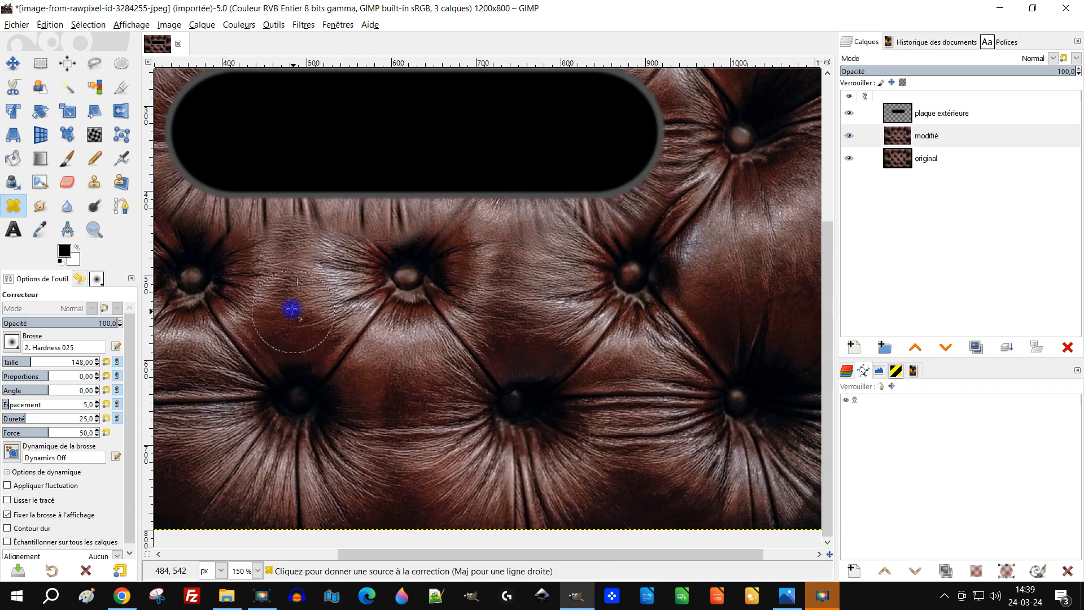
{"action": "left_click", "coordinate": [312, 314], "text": "ctrl"}
{"action": "scroll", "coordinate": [259, 373], "scroll_direction": "up", "scroll_amount": 5}
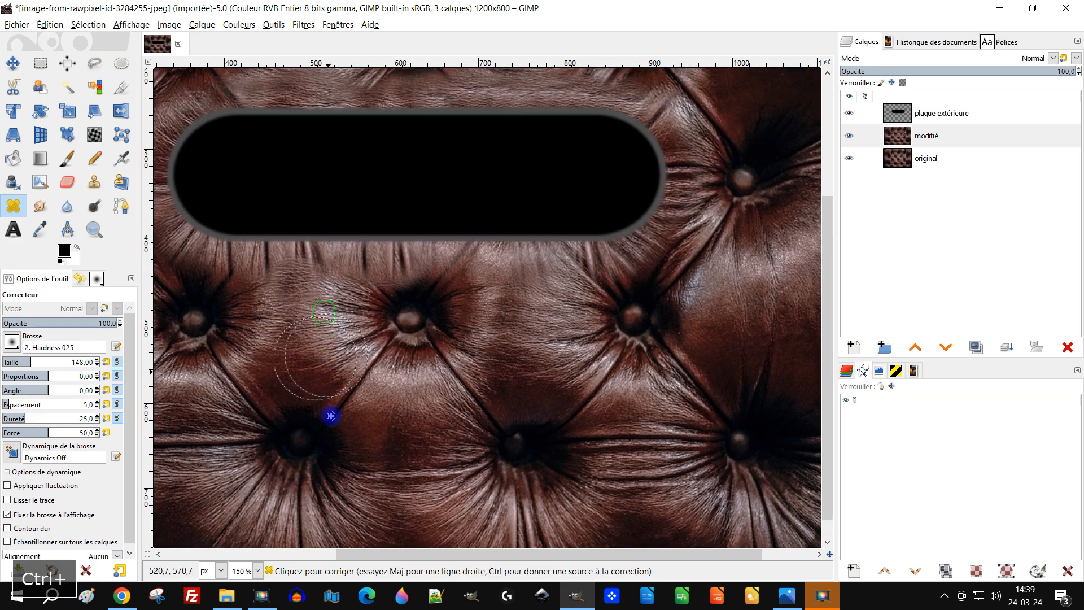
{"action": "mouse_move", "coordinate": [344, 206]}
{"action": "left_mouse_down"}
{"action": "mouse_move", "coordinate": [256, 207]}
{"action": "mouse_move", "coordinate": [269, 204]}
{"action": "left_mouse_up"}
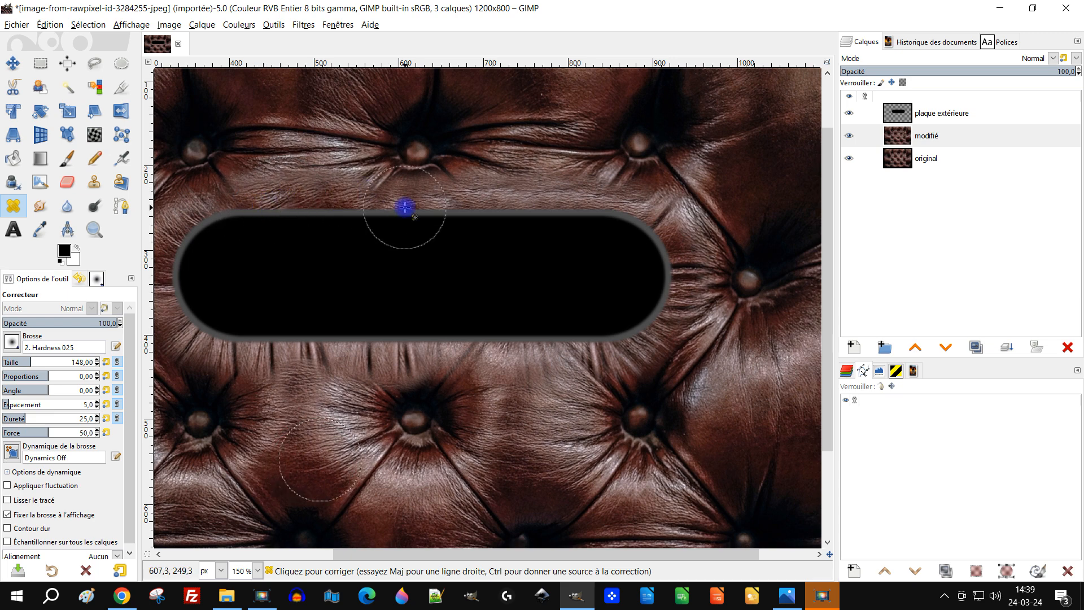
Heal the pleats under the plaque's lower edge from right to left, sampling the smooth leather below the button beside the plaque's right end
{"action": "left_click_drag", "start_coordinate": [544, 410], "coordinate": [449, 371]}
{"action": "left_click_drag", "start_coordinate": [675, 345], "coordinate": [625, 344]}
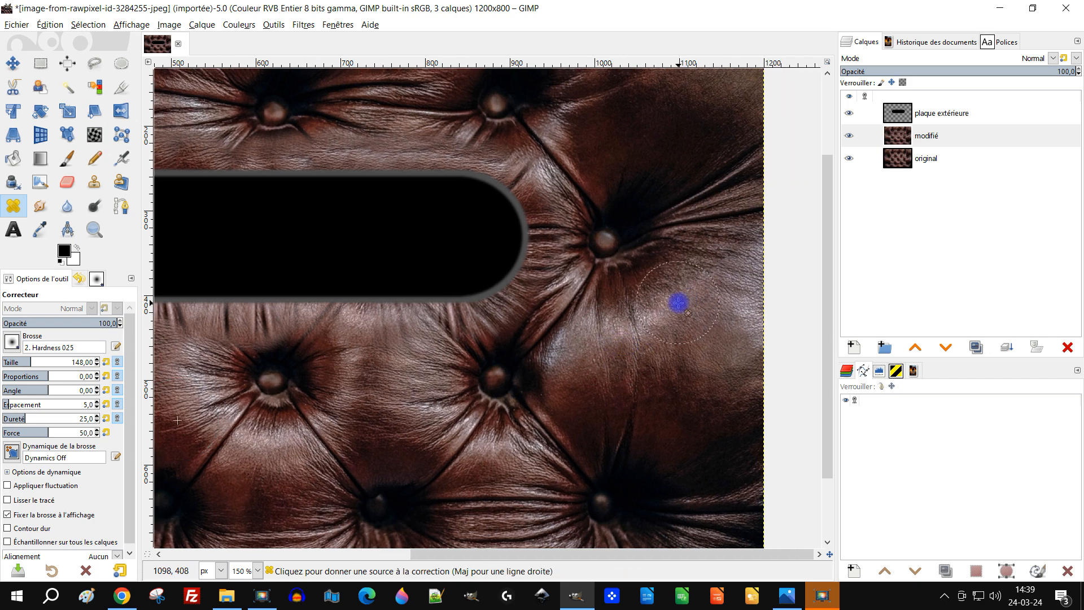
{"action": "left_click", "coordinate": [625, 324], "text": "ctrl"}
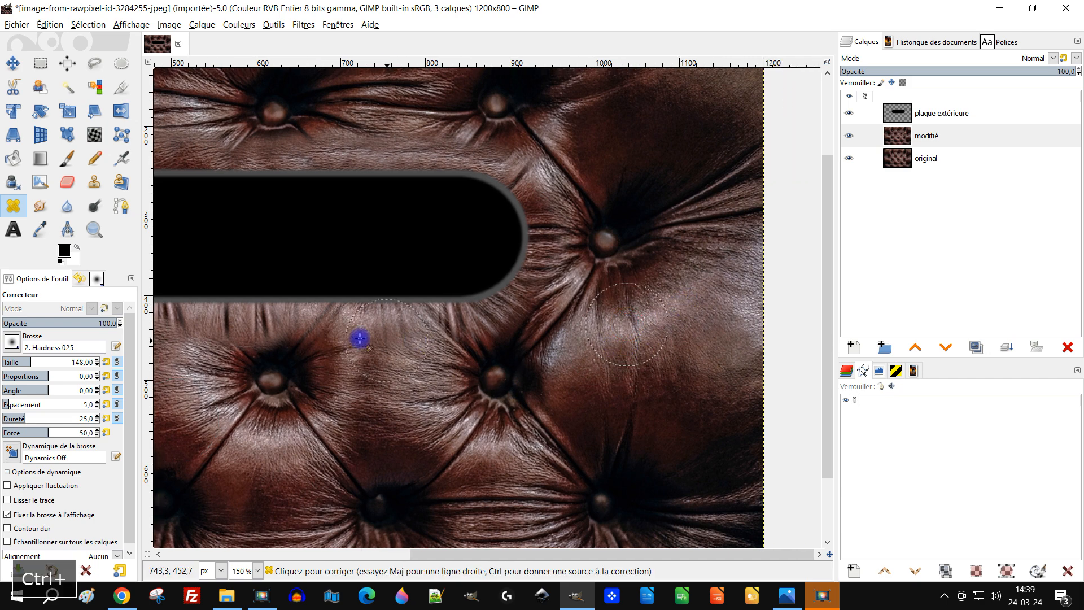
{"action": "mouse_move", "coordinate": [394, 325]}
{"action": "left_mouse_down"}
{"action": "mouse_move", "coordinate": [367, 320]}
{"action": "mouse_move", "coordinate": [507, 344]}
{"action": "left_mouse_up"}
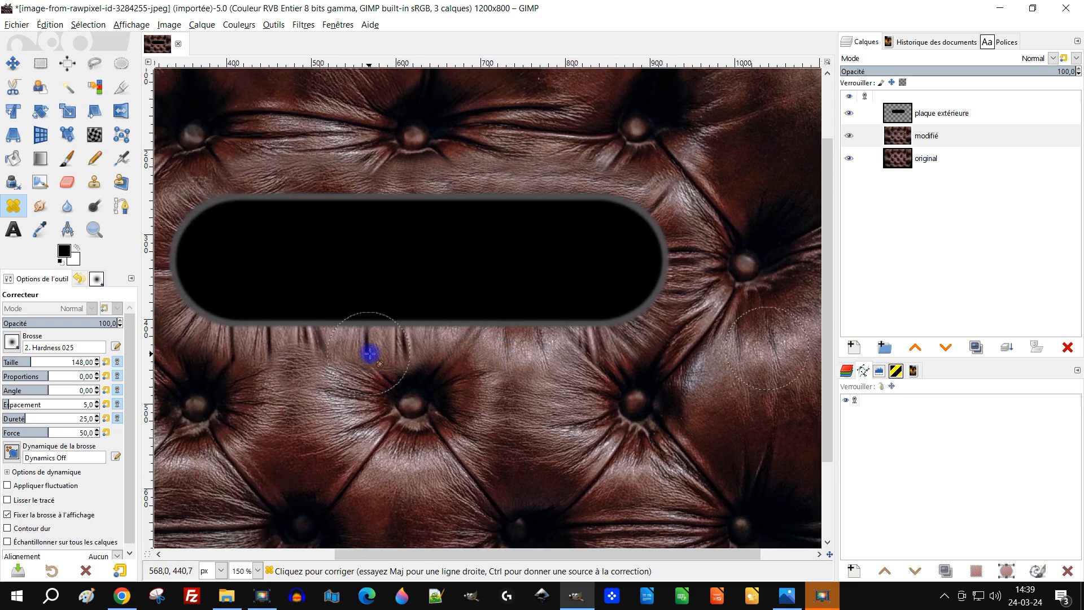
{"action": "mouse_move", "coordinate": [370, 353]}
{"action": "left_mouse_down"}
{"action": "mouse_move", "coordinate": [318, 335]}
{"action": "mouse_move", "coordinate": [249, 341]}
{"action": "mouse_move", "coordinate": [290, 361]}
{"action": "mouse_move", "coordinate": [412, 350]}
{"action": "mouse_move", "coordinate": [324, 351]}
{"action": "left_mouse_up"}
{"action": "left_click_drag", "start_coordinate": [485, 331], "coordinate": [481, 274]}
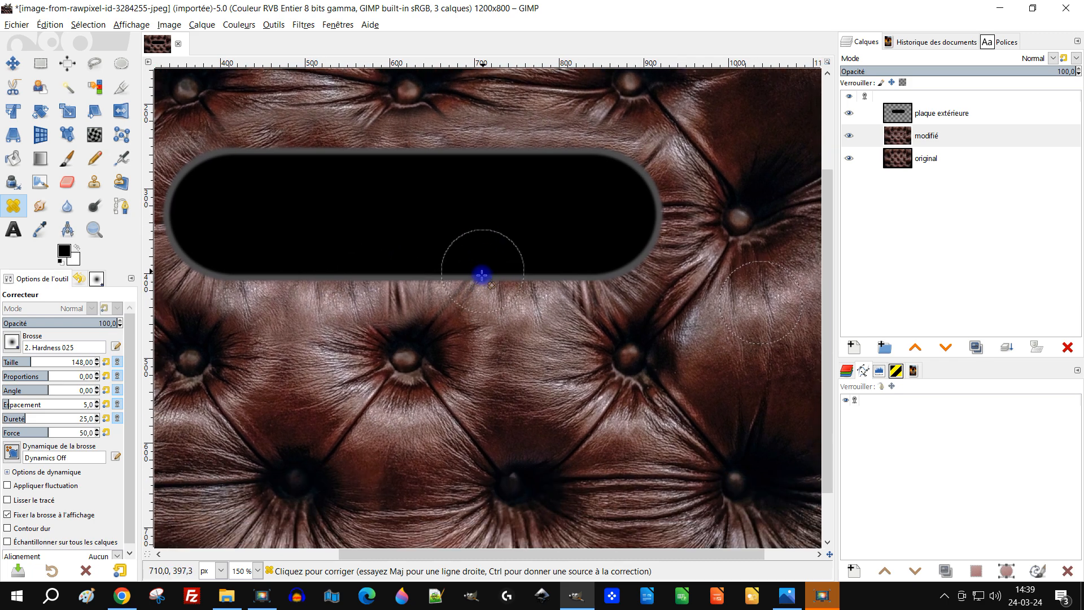
Heal the strip above the plaque's upper edge, sampling the leather between the middle and right buttons under the plaque
{"action": "scroll", "coordinate": [474, 285], "scroll_direction": "down", "scroll_amount": 2}
{"action": "left_click_drag", "start_coordinate": [517, 311], "coordinate": [494, 335]}
{"action": "scroll", "coordinate": [478, 261], "scroll_direction": "up", "scroll_amount": 2}
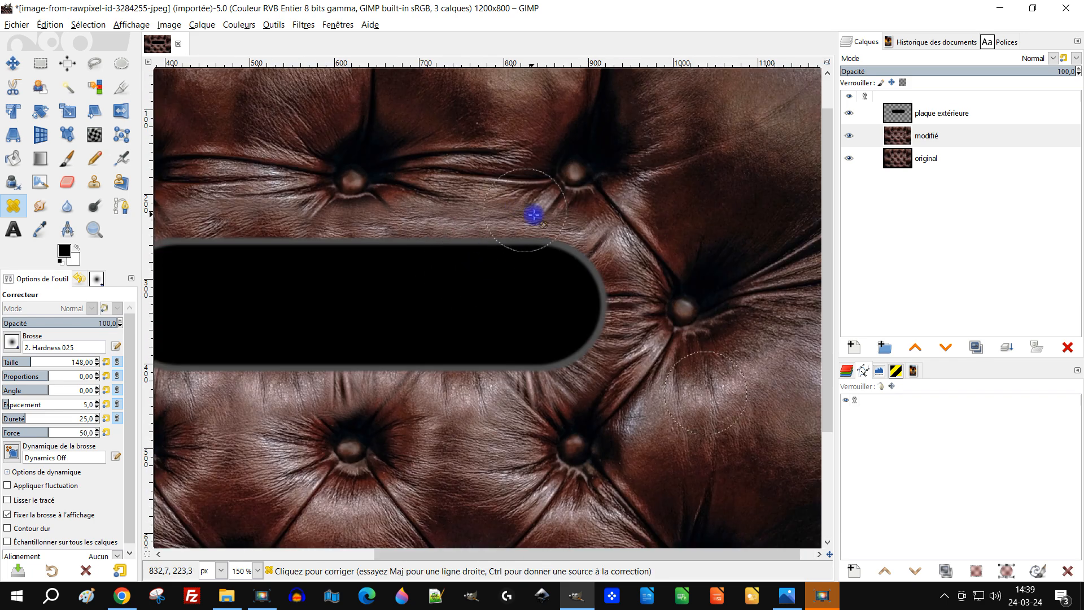
{"action": "left_click_drag", "start_coordinate": [533, 214], "coordinate": [571, 131]}
{"action": "left_click_drag", "start_coordinate": [528, 327], "coordinate": [530, 186]}
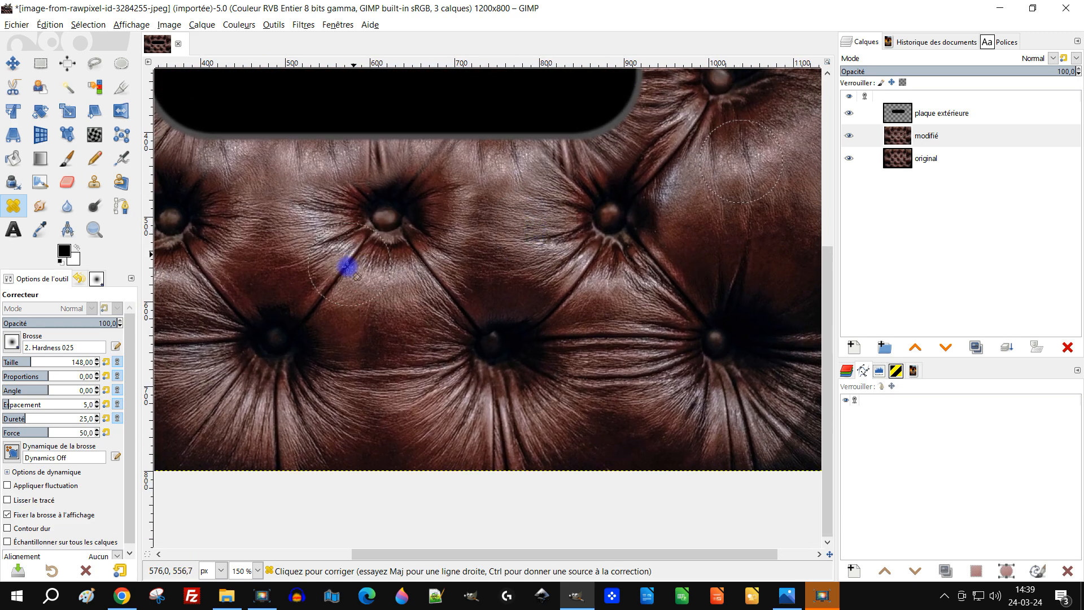
{"action": "left_click", "coordinate": [520, 264], "text": "ctrl"}
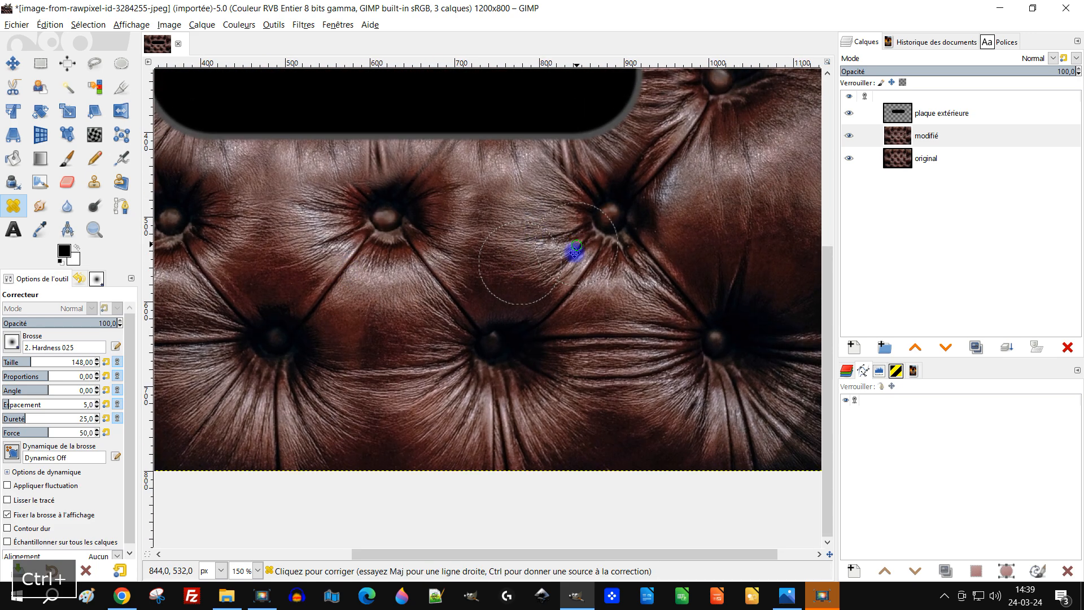
{"action": "left_click_drag", "start_coordinate": [576, 242], "coordinate": [564, 438]}
{"action": "mouse_move", "coordinate": [491, 191]}
{"action": "left_mouse_down"}
{"action": "mouse_move", "coordinate": [477, 198]}
{"action": "mouse_move", "coordinate": [518, 200]}
{"action": "mouse_move", "coordinate": [278, 181]}
{"action": "mouse_move", "coordinate": [297, 194]}
{"action": "mouse_move", "coordinate": [266, 194]}
{"action": "mouse_move", "coordinate": [283, 194]}
{"action": "left_mouse_up"}
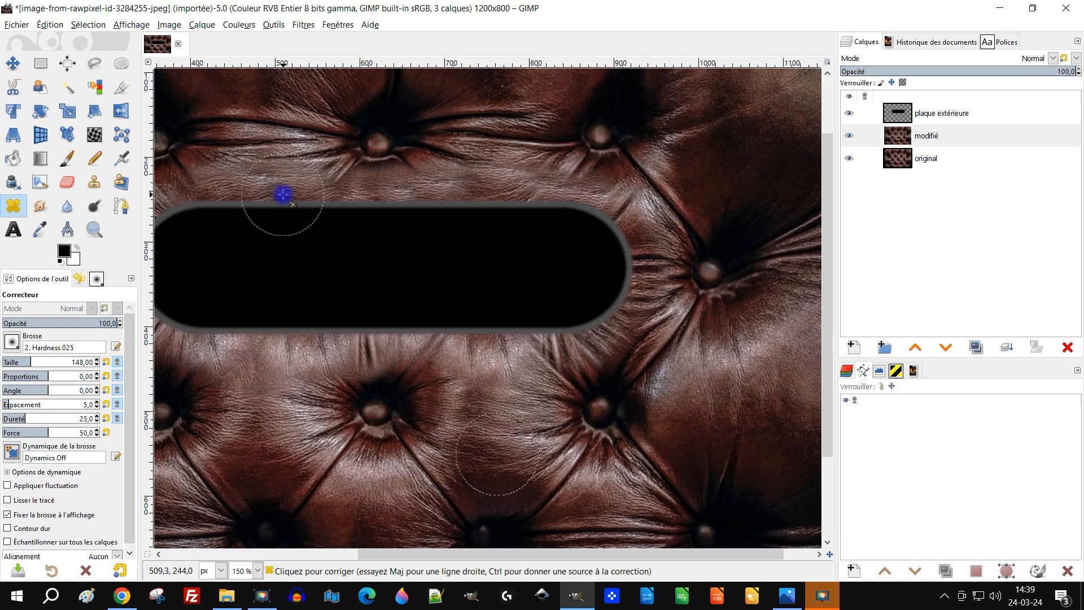
{"action": "left_click_drag", "start_coordinate": [354, 204], "coordinate": [410, 199]}
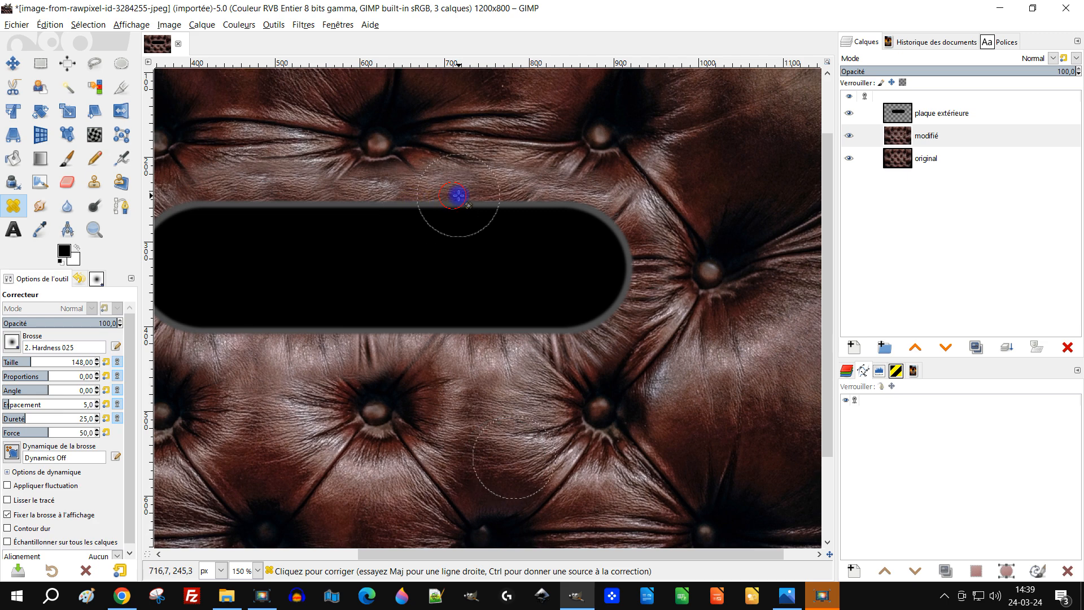
Examine the healed leather all around the plaque for remaining retouching flaws
{"action": "key", "text": "ctrl"}
{"action": "scroll", "coordinate": [591, 219], "scroll_direction": "down", "scroll_amount": 2}
{"action": "scroll", "coordinate": [581, 235], "scroll_direction": "up", "scroll_amount": 3}
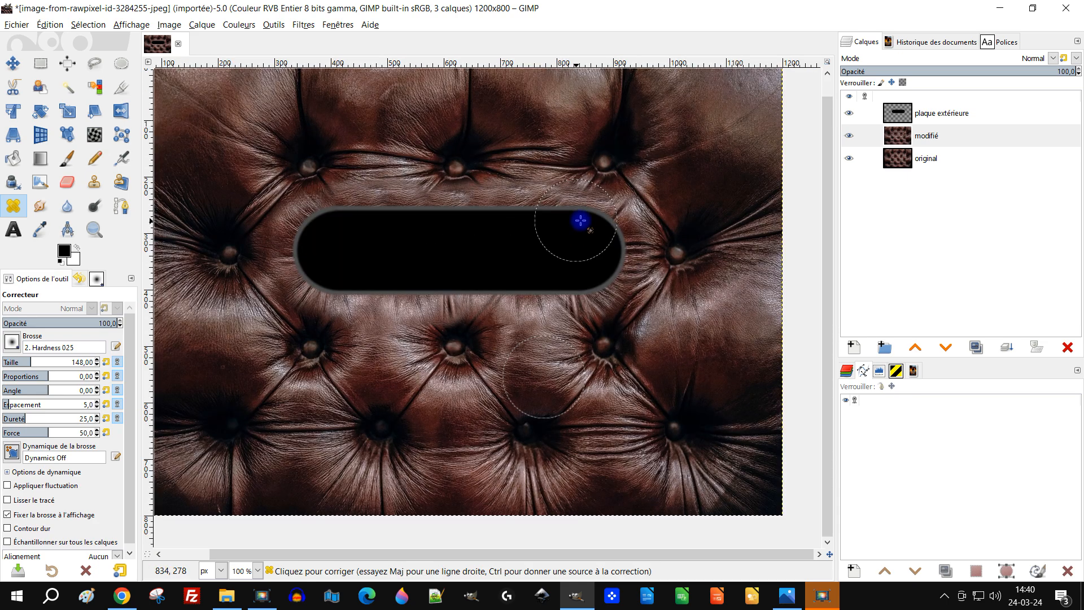
{"action": "scroll", "coordinate": [559, 251], "scroll_direction": "down", "scroll_amount": 2}
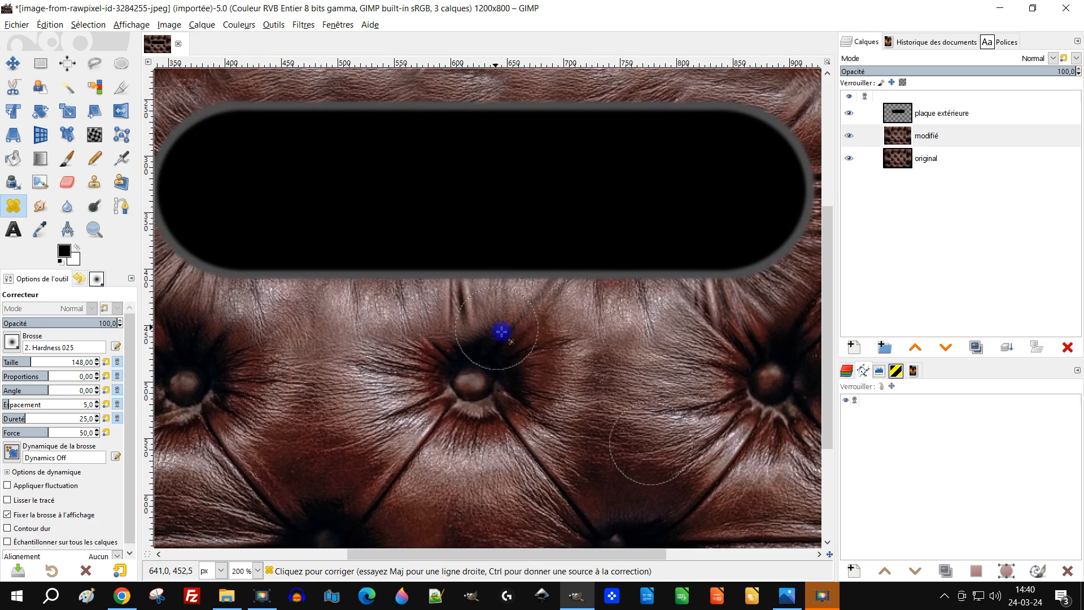
{"action": "scroll", "coordinate": [503, 333], "scroll_direction": "down", "scroll_amount": 1}
{"action": "left_click_drag", "start_coordinate": [580, 344], "coordinate": [544, 373]}
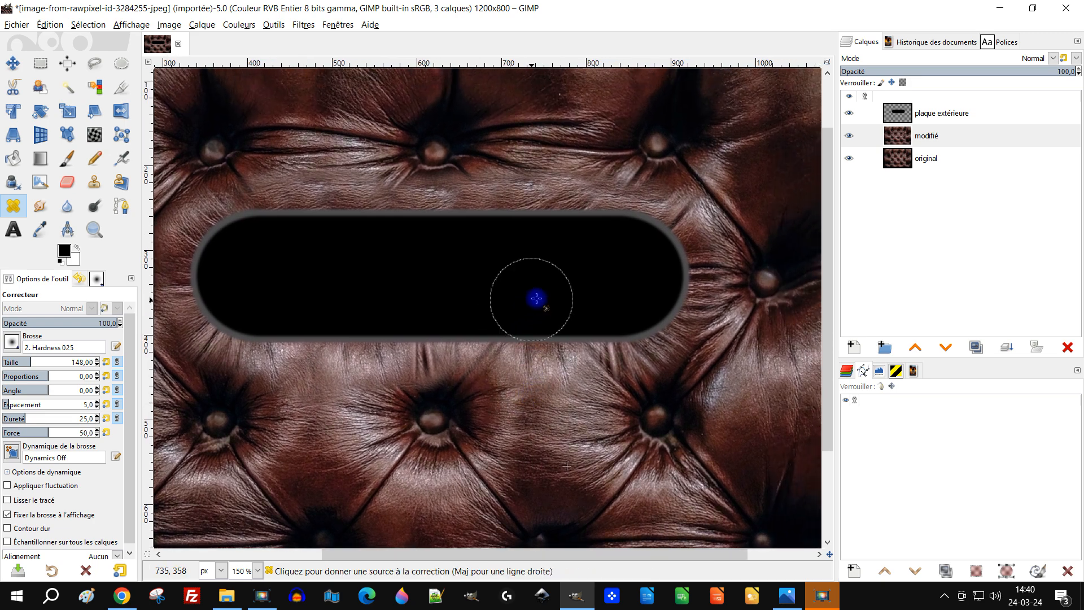
{"action": "mouse_move", "coordinate": [591, 294]}
{"action": "left_mouse_down"}
{"action": "mouse_move", "coordinate": [573, 314]}
{"action": "mouse_move", "coordinate": [597, 298]}
{"action": "left_mouse_up"}
Save the image as "projet final.xcf" in the "fauteuil avec inscription" folder
{"action": "key", "text": "ctrl+s"}
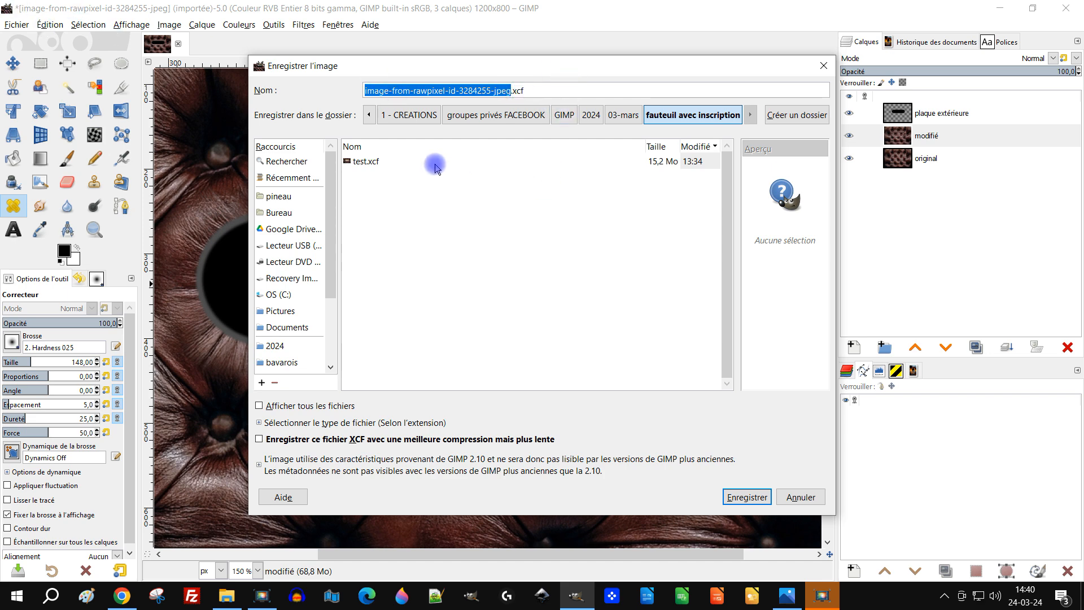
{"action": "left_click", "coordinate": [424, 94]}
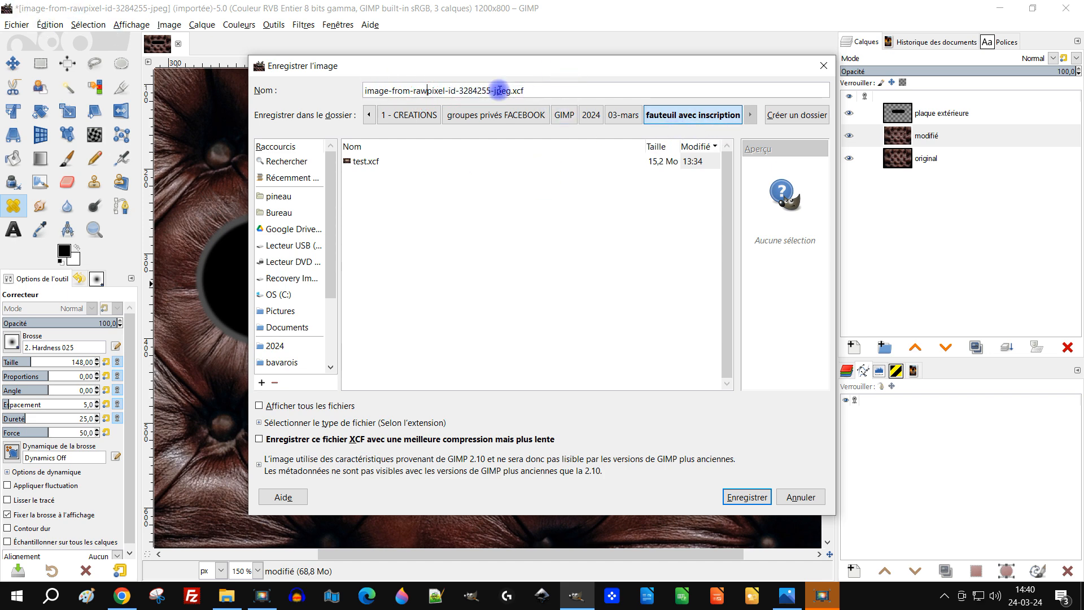
{"action": "left_click_drag", "start_coordinate": [508, 91], "coordinate": [273, 86]}
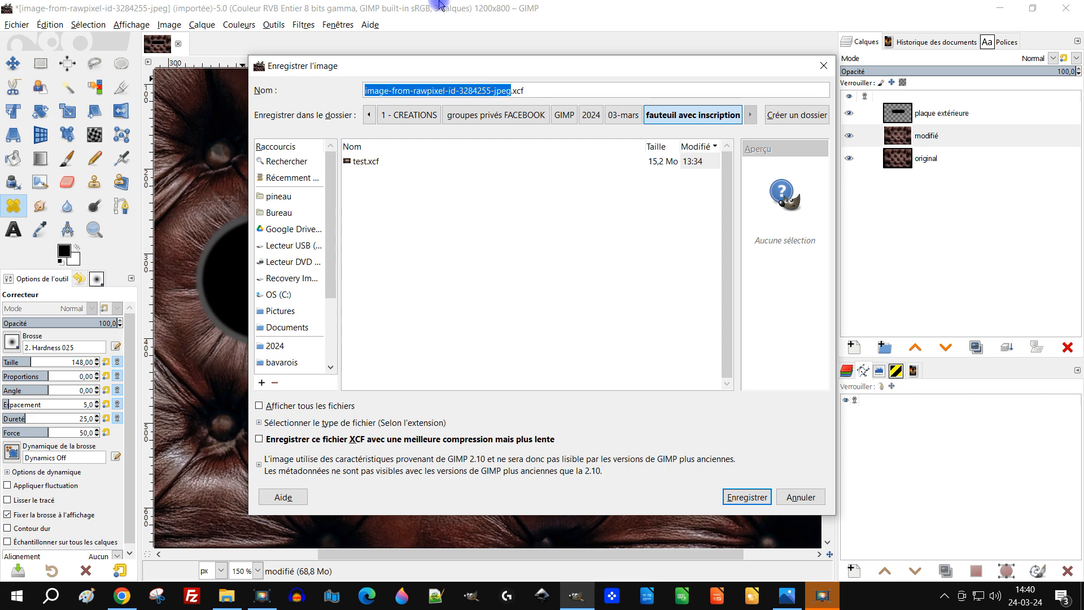
{"action": "type", "text": "projet final"}
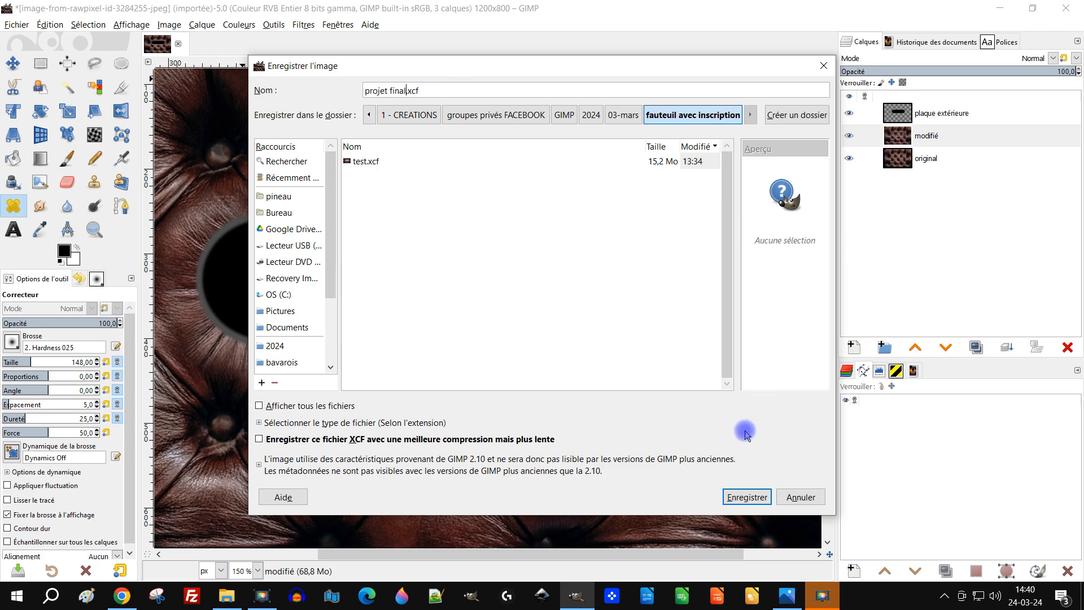
{"action": "left_click", "coordinate": [745, 497]}
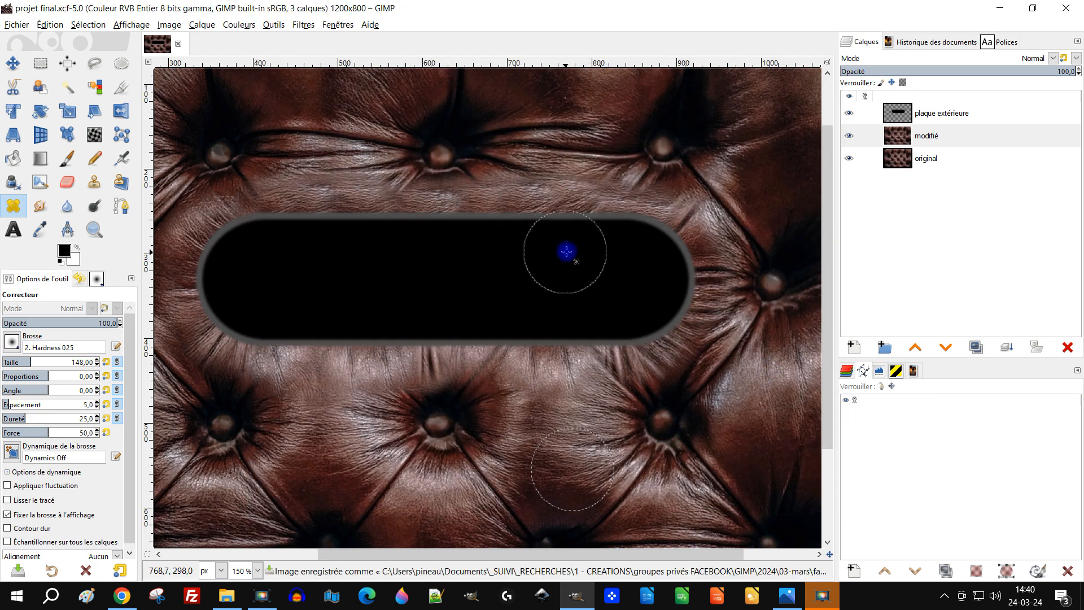
Duplicate the "plaque extérieure" layer, place the hidden copy beneath it and make the original plaque layer active
{"action": "scroll", "coordinate": [569, 280], "scroll_direction": "down", "scroll_amount": 2}
{"action": "scroll", "coordinate": [532, 293], "scroll_direction": "up", "scroll_amount": 1}
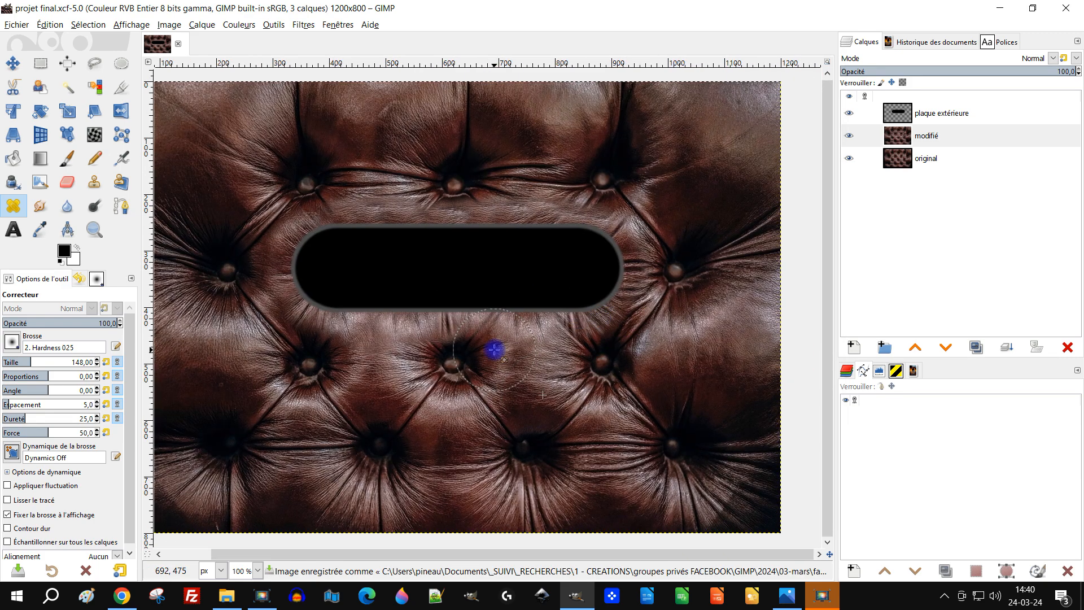
{"action": "scroll", "coordinate": [593, 351], "scroll_direction": "right", "scroll_amount": 2}
{"action": "left_click", "coordinate": [912, 114]}
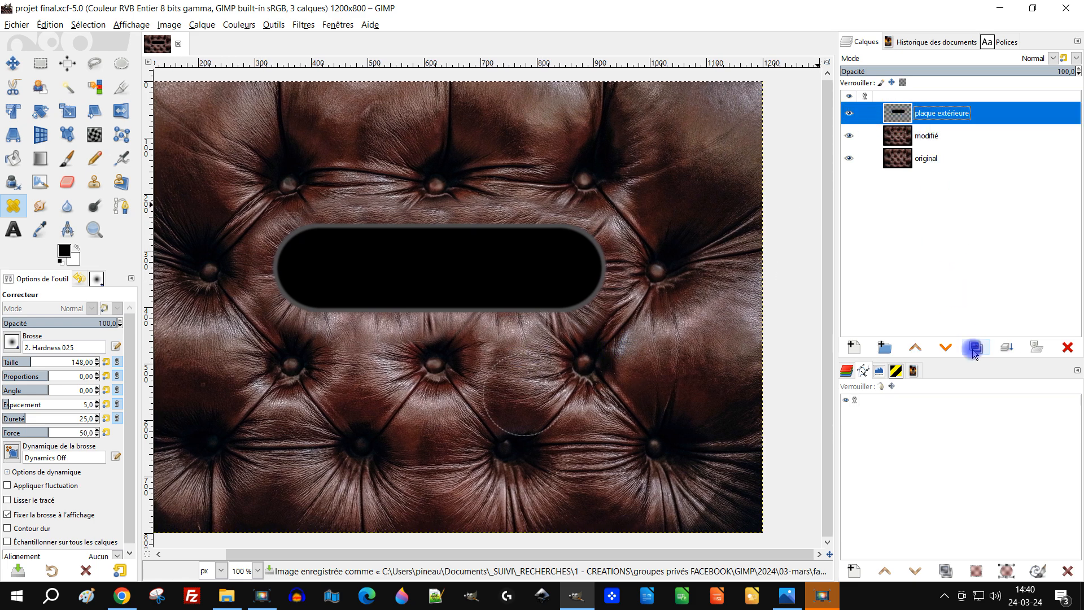
{"action": "left_click", "coordinate": [974, 348]}
{"action": "left_click", "coordinate": [911, 107]}
{"action": "left_click_drag", "start_coordinate": [901, 117], "coordinate": [903, 142]}
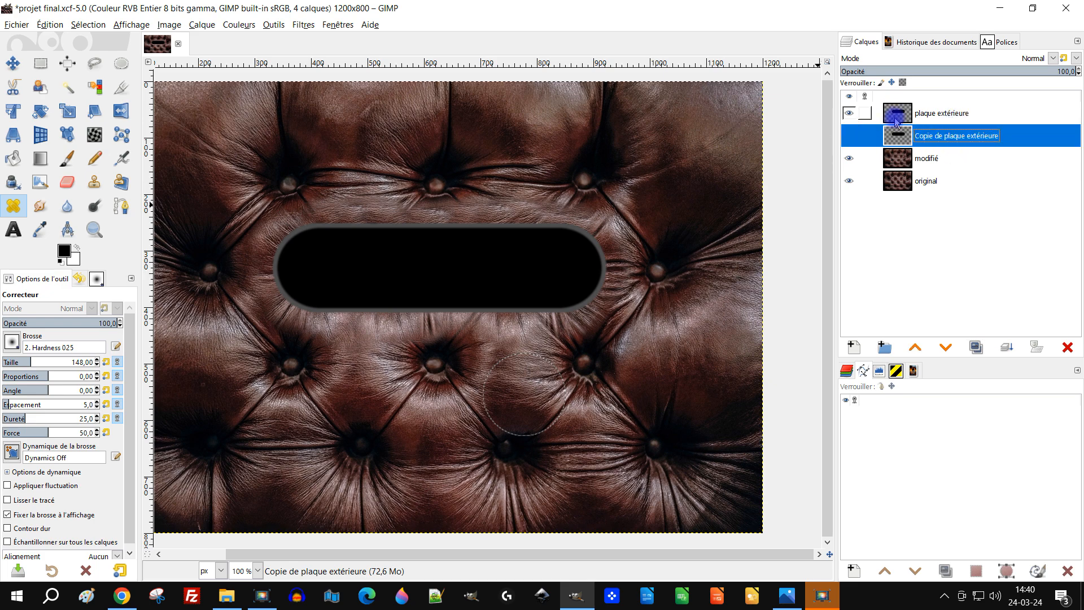
{"action": "left_click", "coordinate": [920, 113]}
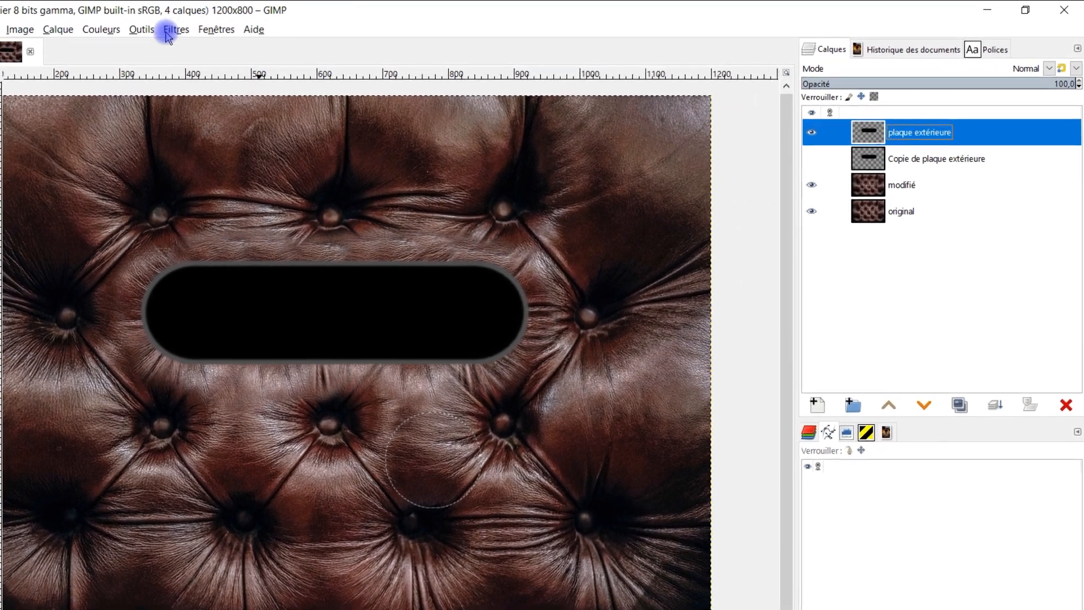
Start the Relief filter on the "plaque extérieure" layer with azimuth 103.89, elevation 6.99 and depth 46
{"action": "left_click", "coordinate": [167, 32]}
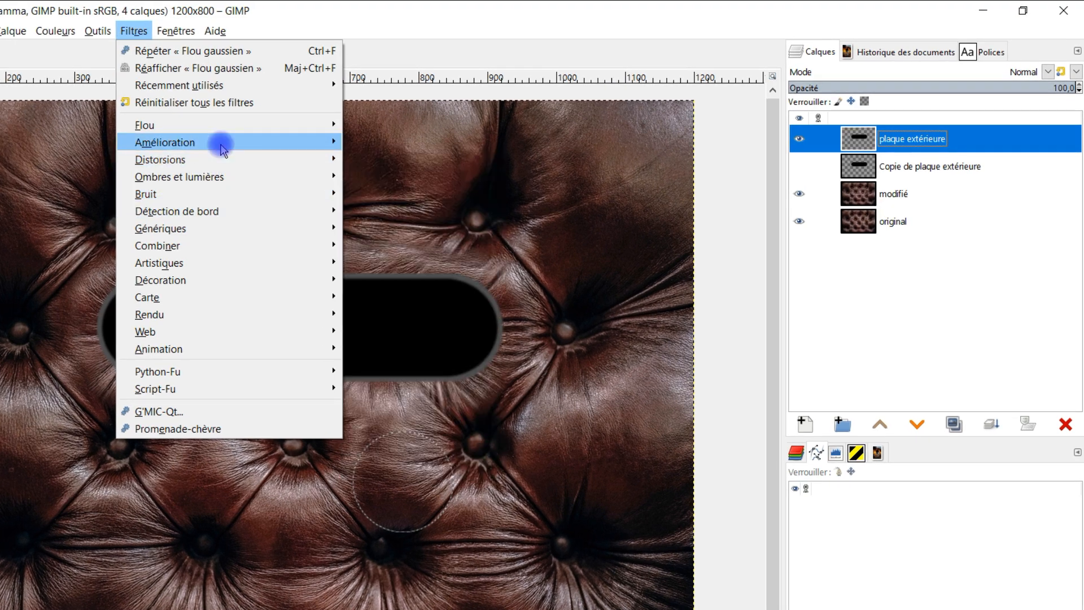
{"action": "mouse_move", "coordinate": [319, 160]}
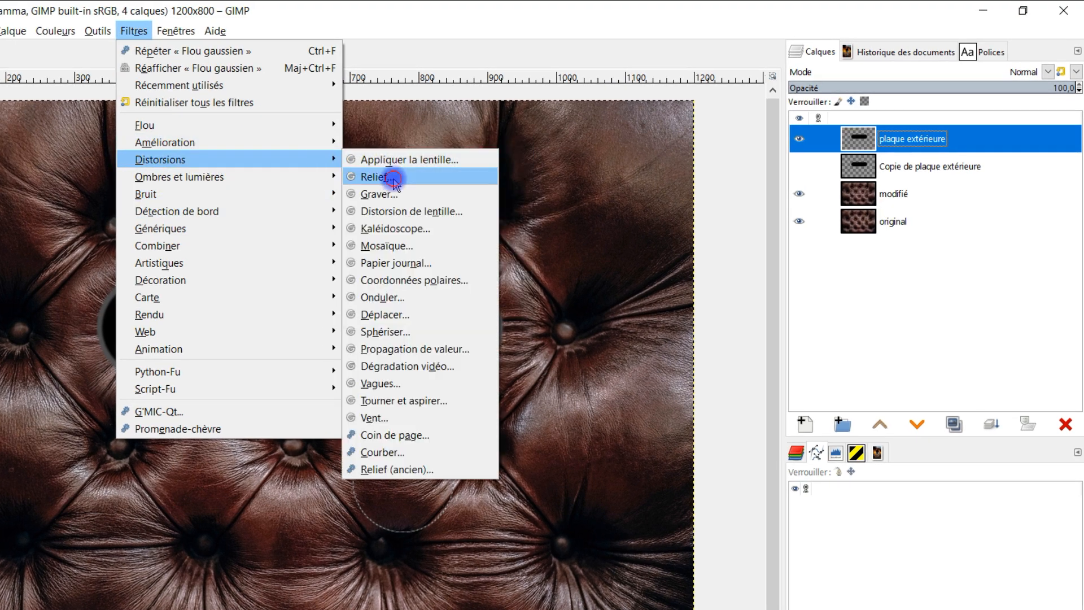
{"action": "left_click", "coordinate": [384, 177]}
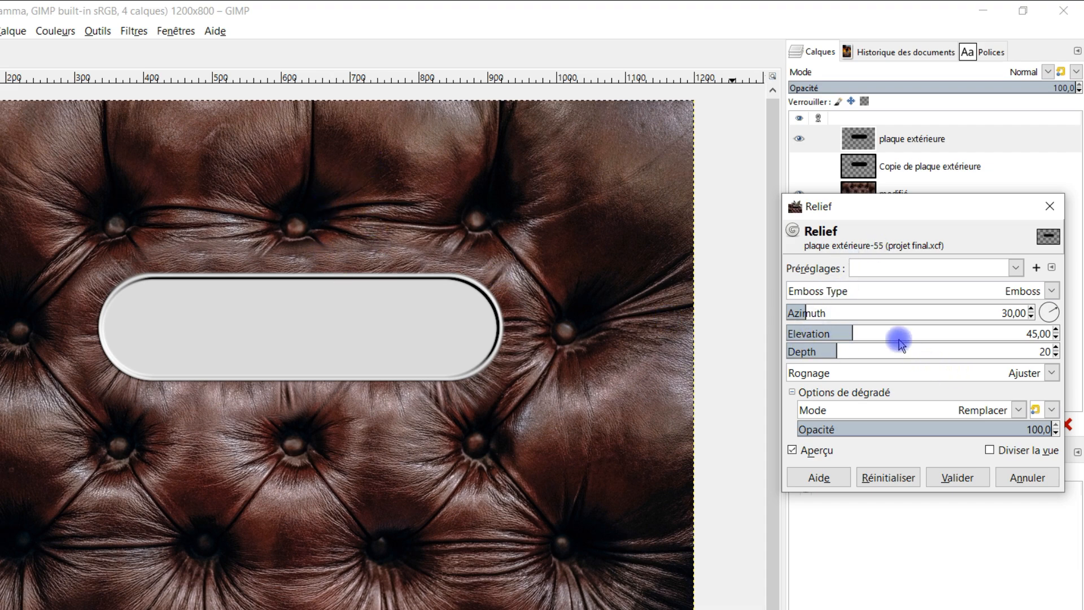
{"action": "left_click_drag", "start_coordinate": [806, 310], "coordinate": [852, 318]}
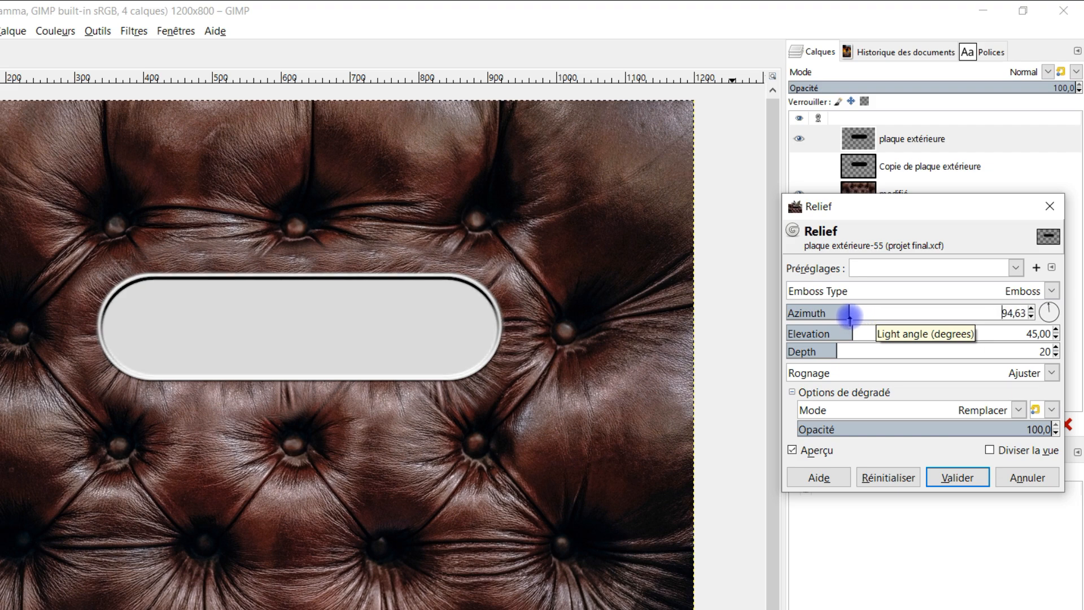
{"action": "mouse_move", "coordinate": [850, 317]}
{"action": "left_mouse_down"}
{"action": "mouse_move", "coordinate": [902, 318]}
{"action": "mouse_move", "coordinate": [855, 313]}
{"action": "left_mouse_up"}
{"action": "left_click_drag", "start_coordinate": [836, 350], "coordinate": [909, 349]}
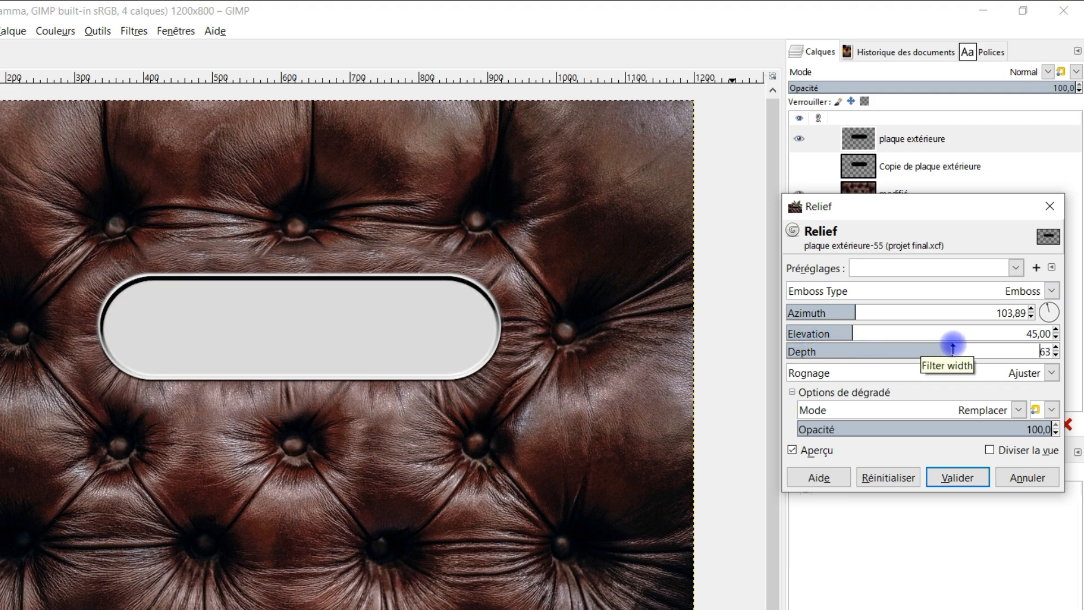
{"action": "left_click_drag", "start_coordinate": [908, 348], "coordinate": [798, 332]}
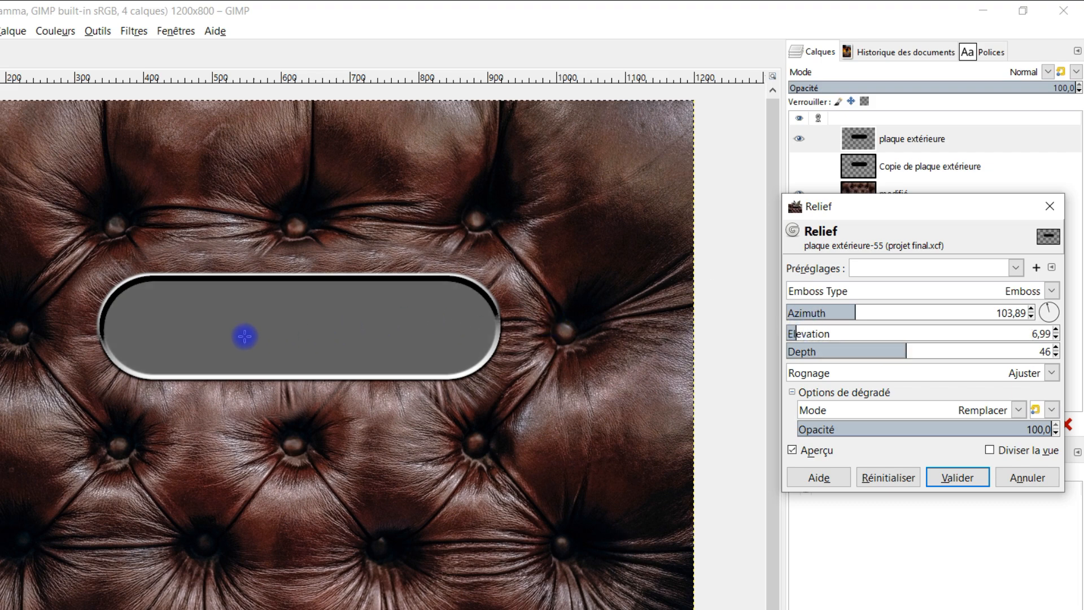
Refine the plaque's relief to azimuth 74.06, elevation 12.59 and depth 8, and apply the filter
{"action": "scroll", "coordinate": [228, 322], "scroll_direction": "up", "scroll_amount": 1}
{"action": "left_click_drag", "start_coordinate": [534, 379], "coordinate": [498, 380]}
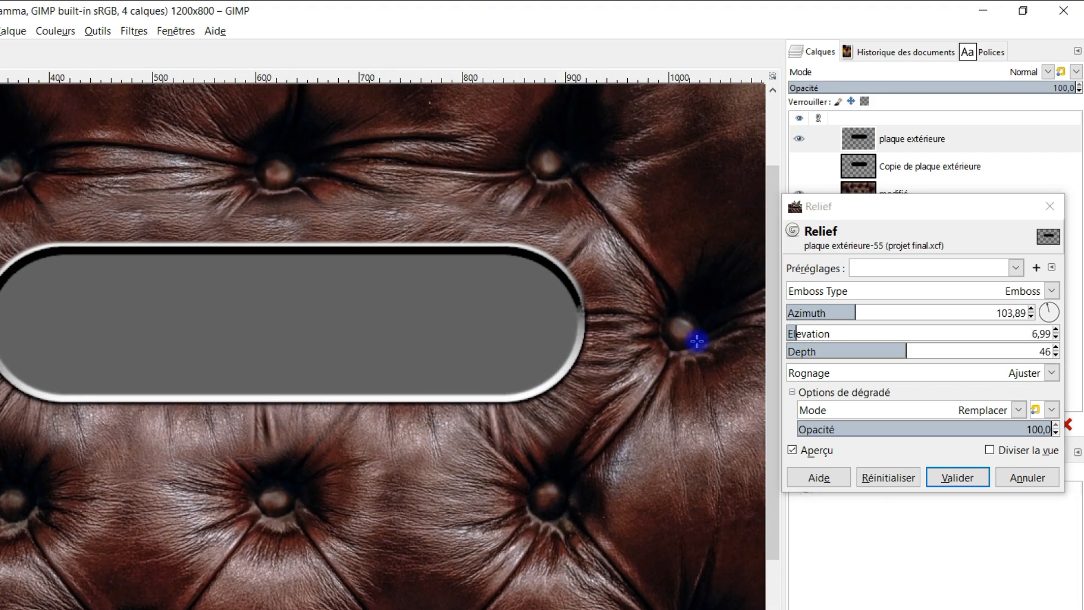
{"action": "left_click", "coordinate": [828, 310]}
{"action": "left_click_drag", "start_coordinate": [828, 310], "coordinate": [835, 310]}
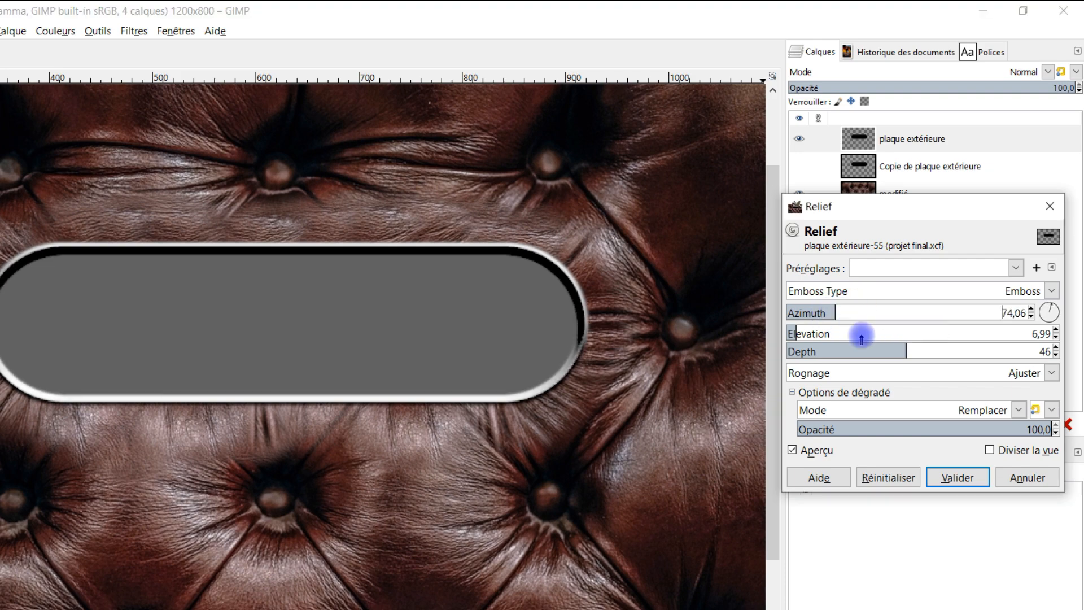
{"action": "left_click_drag", "start_coordinate": [895, 350], "coordinate": [832, 350]}
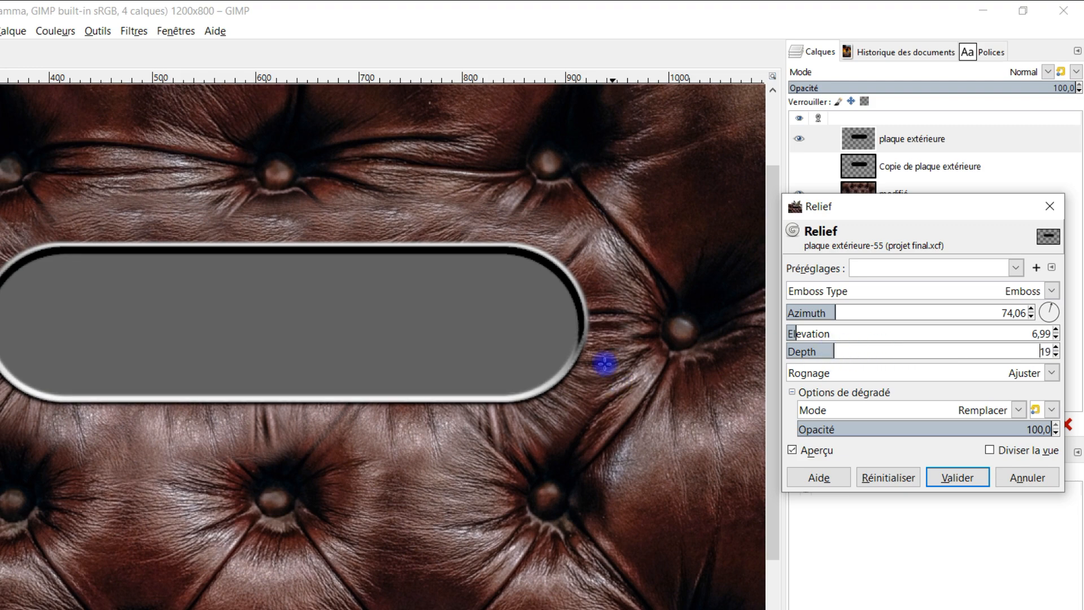
{"action": "scroll", "coordinate": [577, 338], "scroll_direction": "up", "scroll_amount": 4}
{"action": "left_click_drag", "start_coordinate": [829, 353], "coordinate": [806, 333]}
{"action": "scroll", "coordinate": [373, 383], "scroll_direction": "down", "scroll_amount": 4}
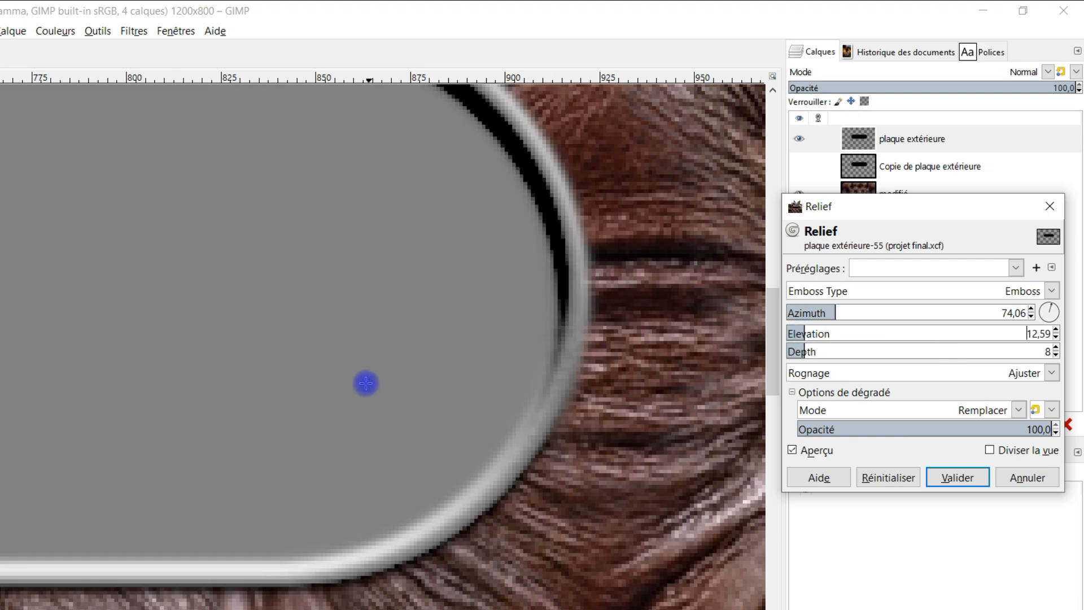
{"action": "scroll", "coordinate": [557, 376], "scroll_direction": "down", "scroll_amount": 2}
{"action": "scroll", "coordinate": [455, 411], "scroll_direction": "up", "scroll_amount": 2}
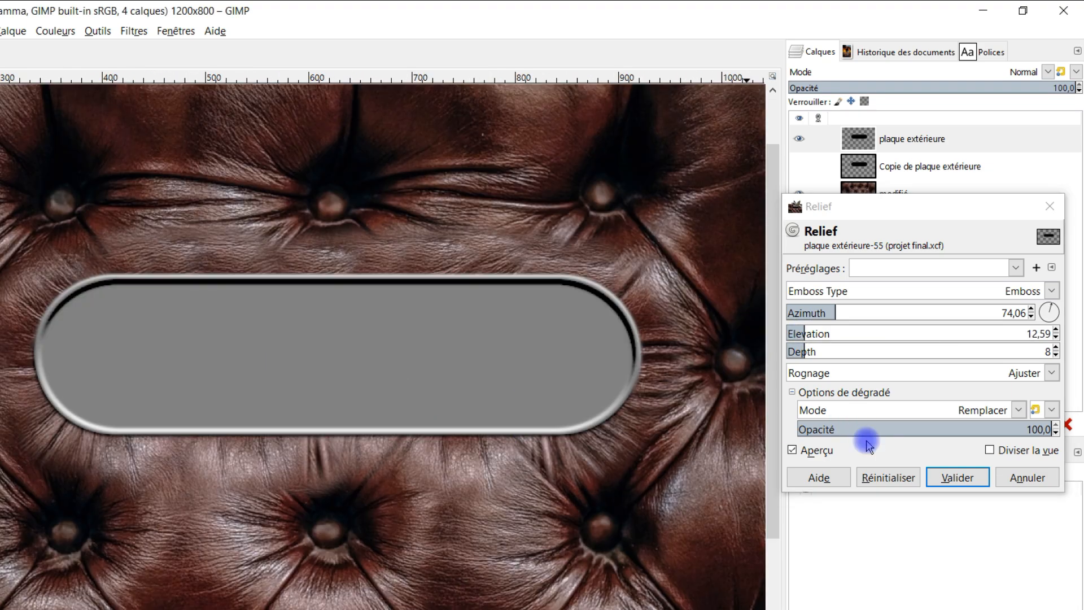
{"action": "left_click", "coordinate": [956, 477]}
Warm the "plaque extérieure" layer's colour temperature with an intended temperature of 8883.3 and an original temperature of 5827.8
{"action": "scroll", "coordinate": [574, 338], "scroll_direction": "down", "scroll_amount": 2}
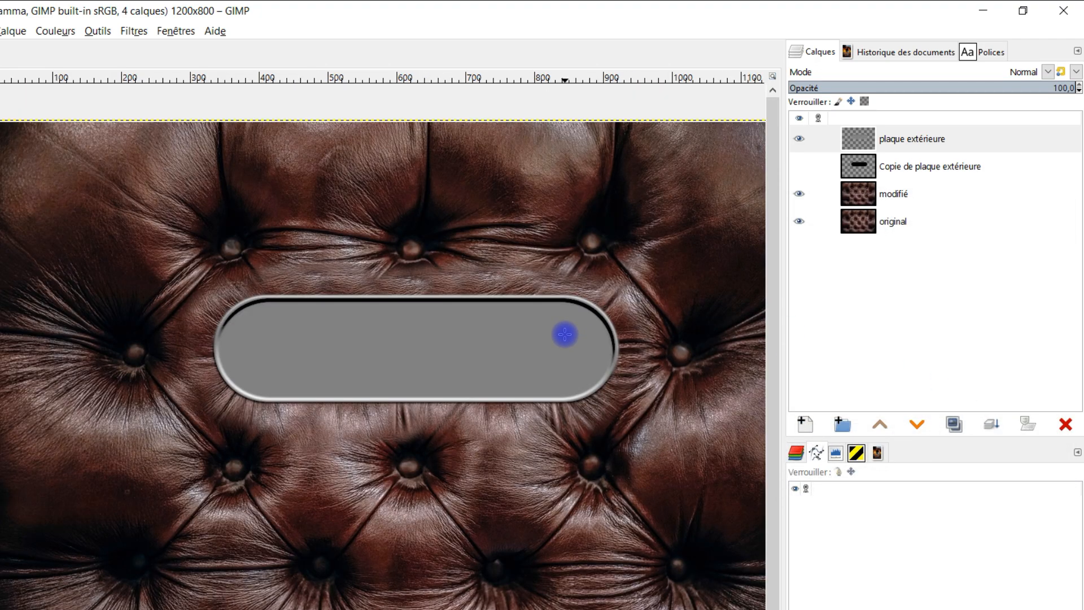
{"action": "scroll", "coordinate": [558, 325], "scroll_direction": "up", "scroll_amount": 2}
{"action": "left_click", "coordinate": [861, 140]}
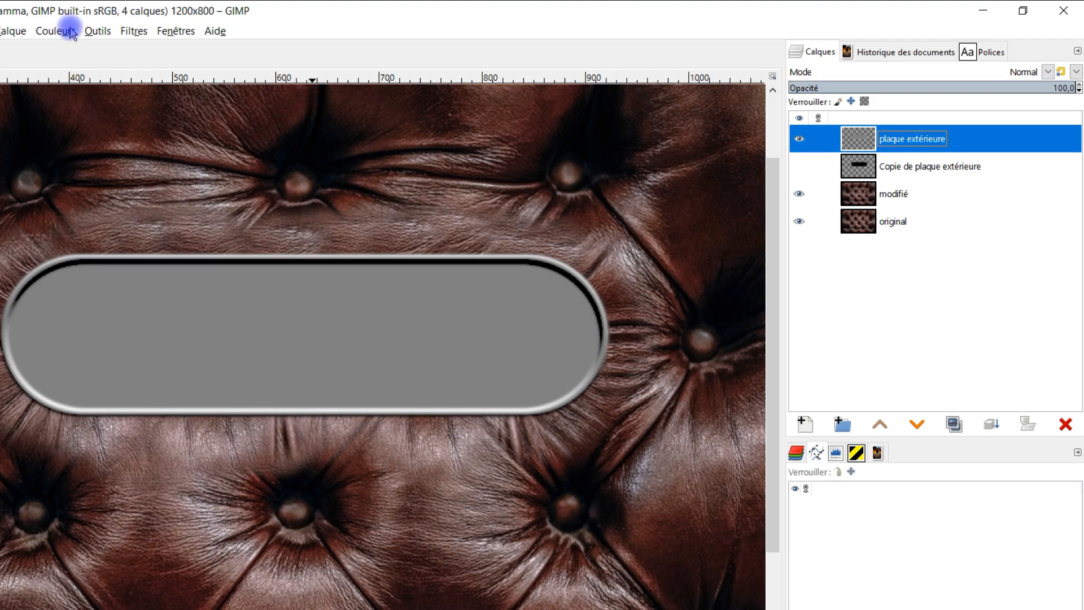
{"action": "left_click", "coordinate": [41, 31]}
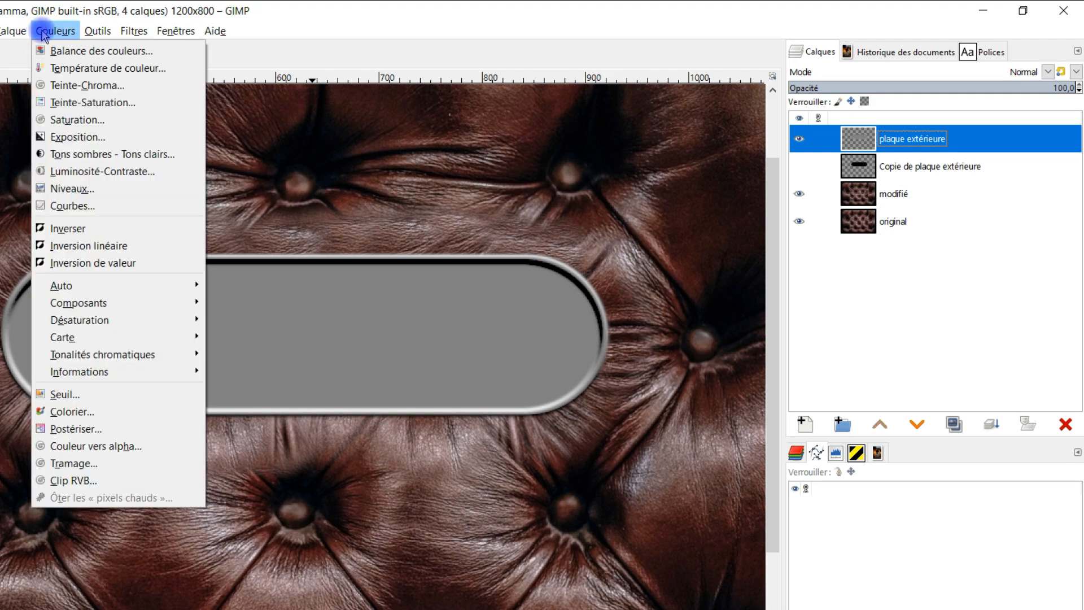
{"action": "left_click", "coordinate": [132, 69]}
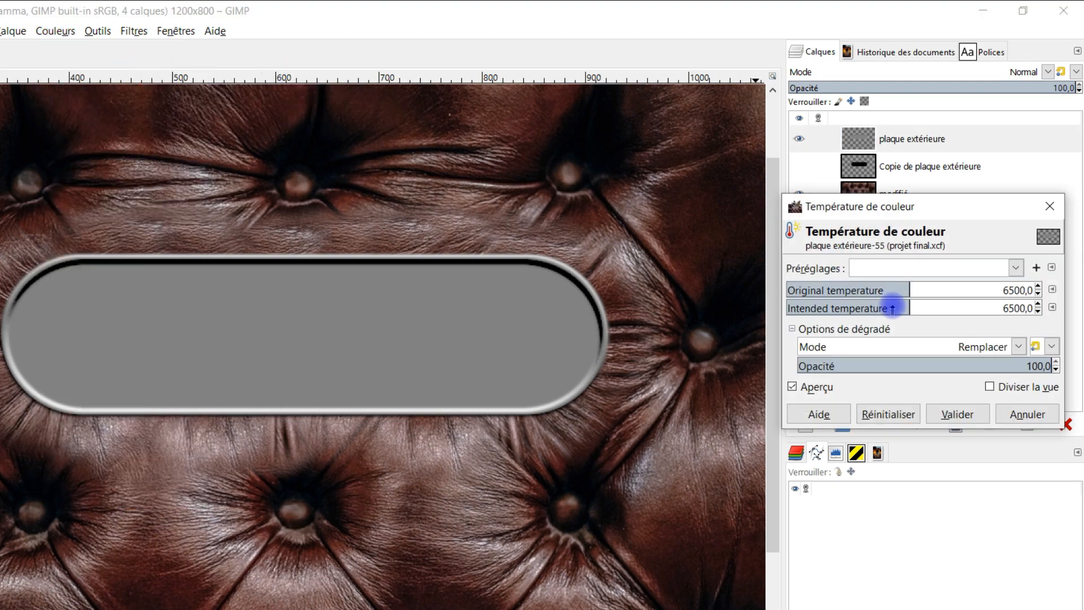
{"action": "left_click_drag", "start_coordinate": [889, 308], "coordinate": [932, 308]}
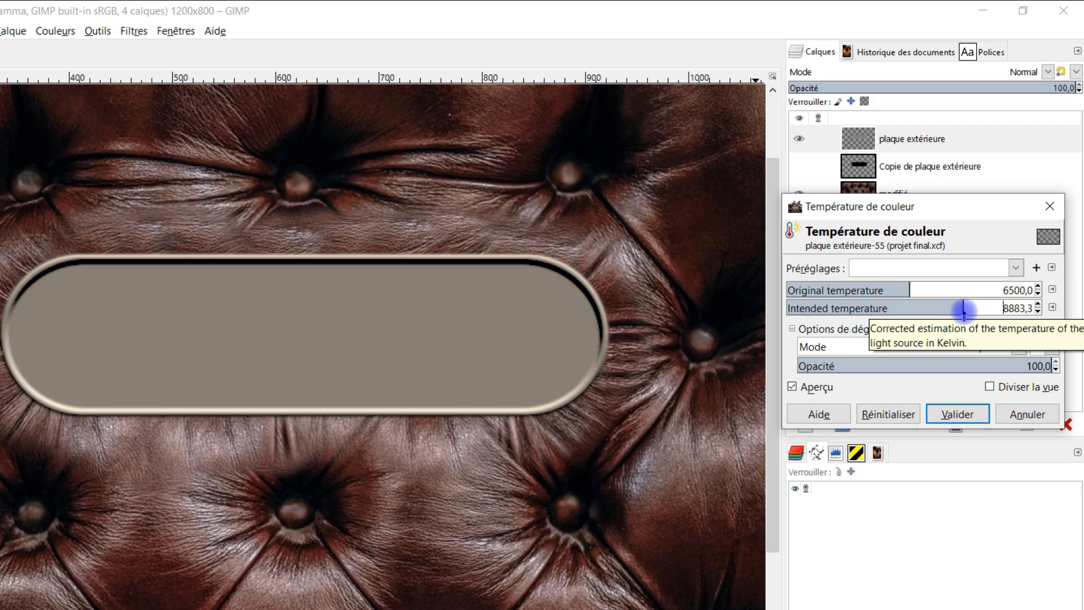
{"action": "mouse_move", "coordinate": [900, 290]}
{"action": "left_mouse_down"}
{"action": "mouse_move", "coordinate": [915, 286]}
{"action": "mouse_move", "coordinate": [886, 287]}
{"action": "mouse_move", "coordinate": [895, 290]}
{"action": "left_mouse_up"}
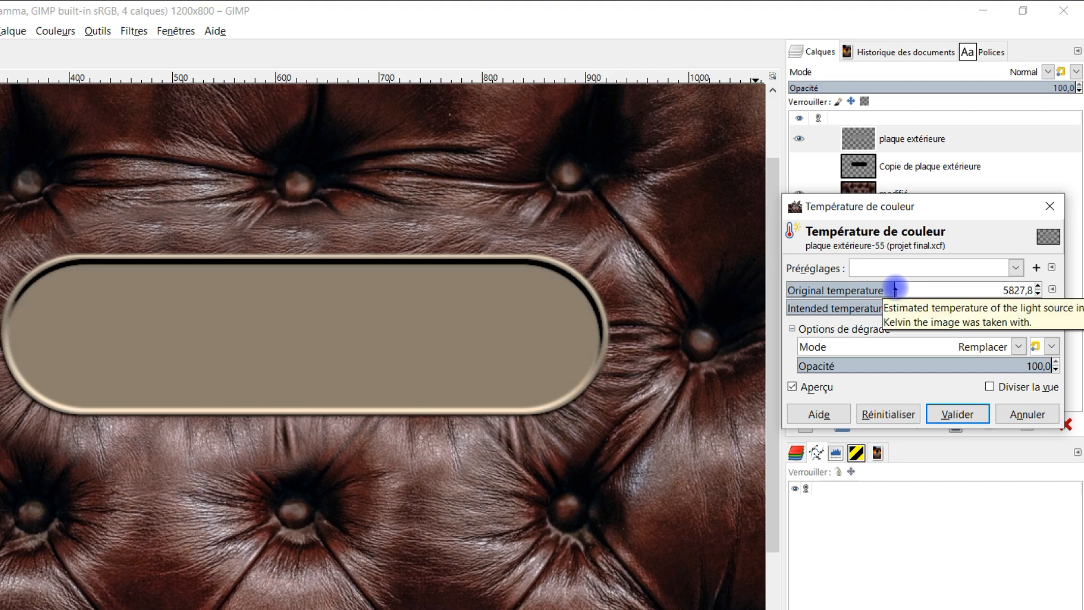
{"action": "left_click", "coordinate": [958, 413]}
Examine the tinted plaque's bevelled edge against the leather, toggling the "plaque extérieure" layer's visibility
{"action": "scroll", "coordinate": [516, 391], "scroll_direction": "down", "scroll_amount": 3}
{"action": "scroll", "coordinate": [516, 391], "scroll_direction": "up", "scroll_amount": 2}
{"action": "left_click_drag", "start_coordinate": [582, 394], "coordinate": [498, 360]}
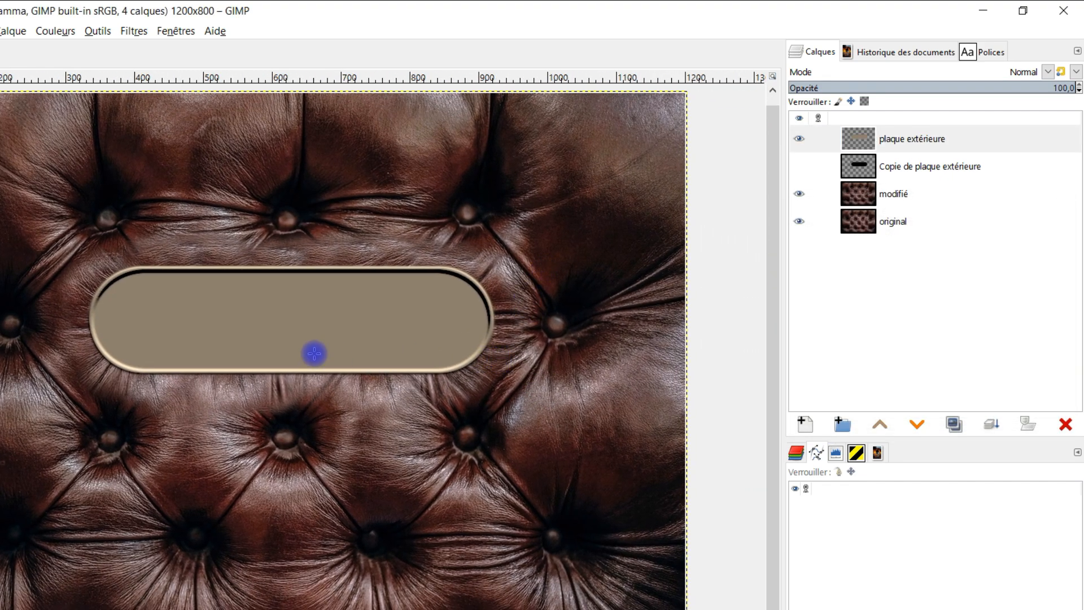
{"action": "scroll", "coordinate": [315, 354], "scroll_direction": "up", "scroll_amount": 1}
{"action": "scroll", "coordinate": [300, 310], "scroll_direction": "down", "scroll_amount": 1}
{"action": "left_click_drag", "start_coordinate": [336, 285], "coordinate": [317, 313]}
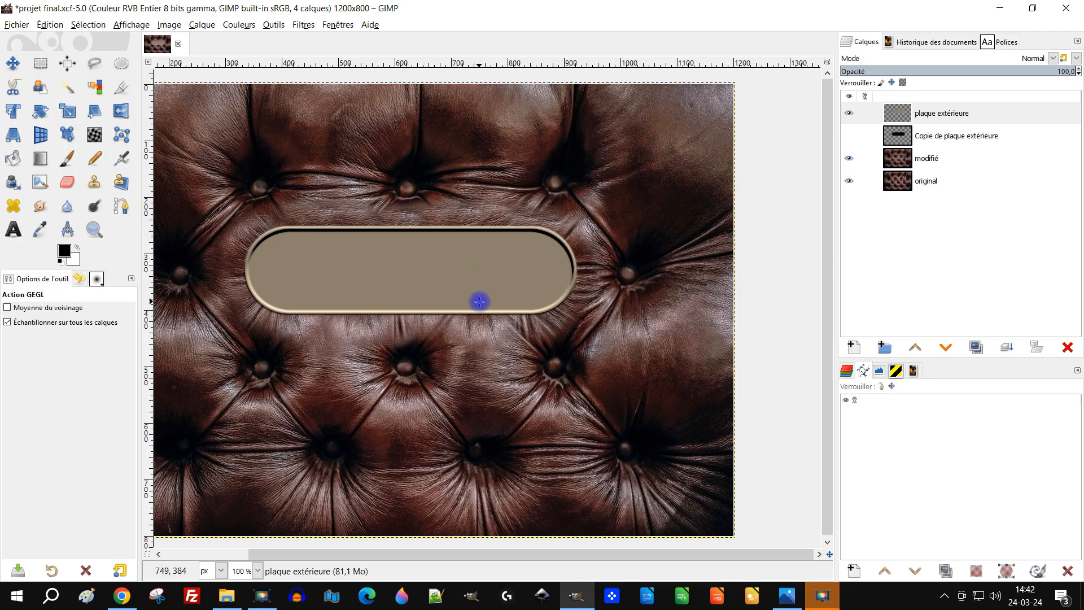
{"action": "left_click", "coordinate": [849, 114]}
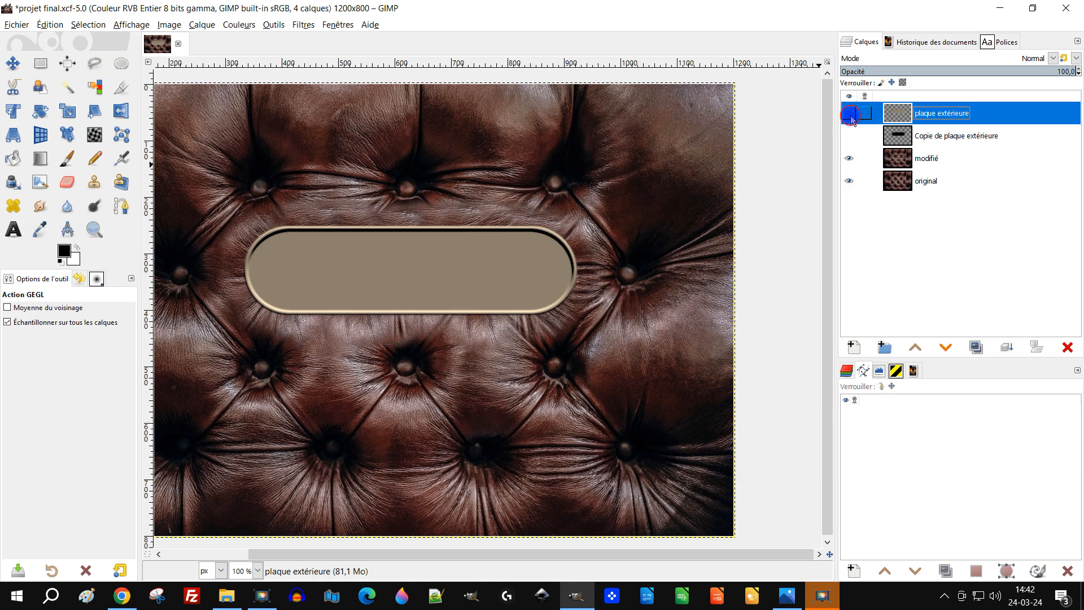
{"action": "left_click", "coordinate": [849, 115]}
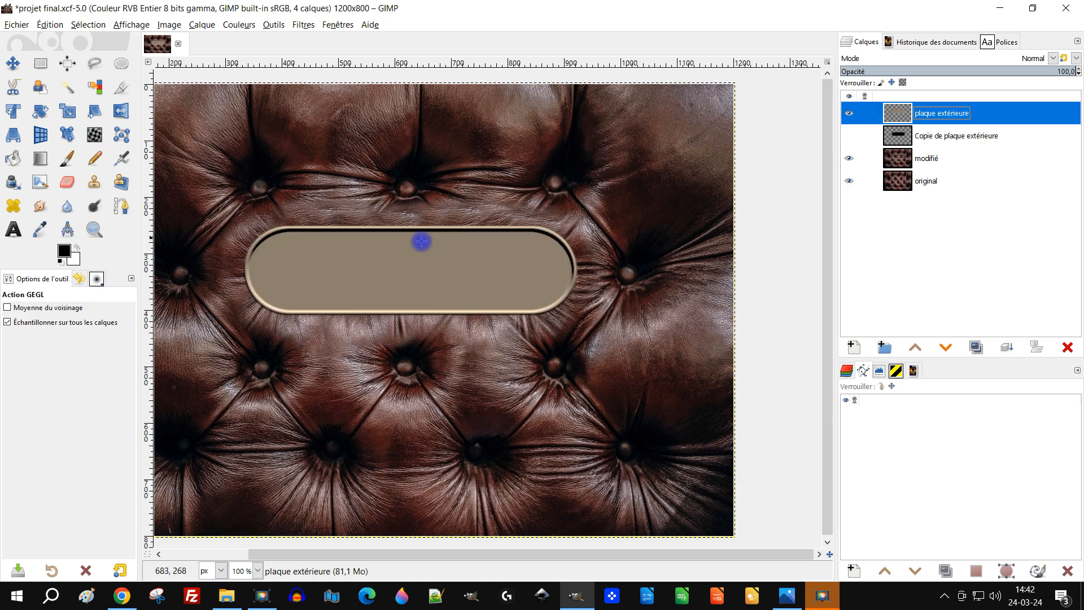
{"action": "scroll", "coordinate": [417, 246], "scroll_direction": "up", "scroll_amount": 1}
{"action": "scroll", "coordinate": [420, 222], "scroll_direction": "down", "scroll_amount": 1}
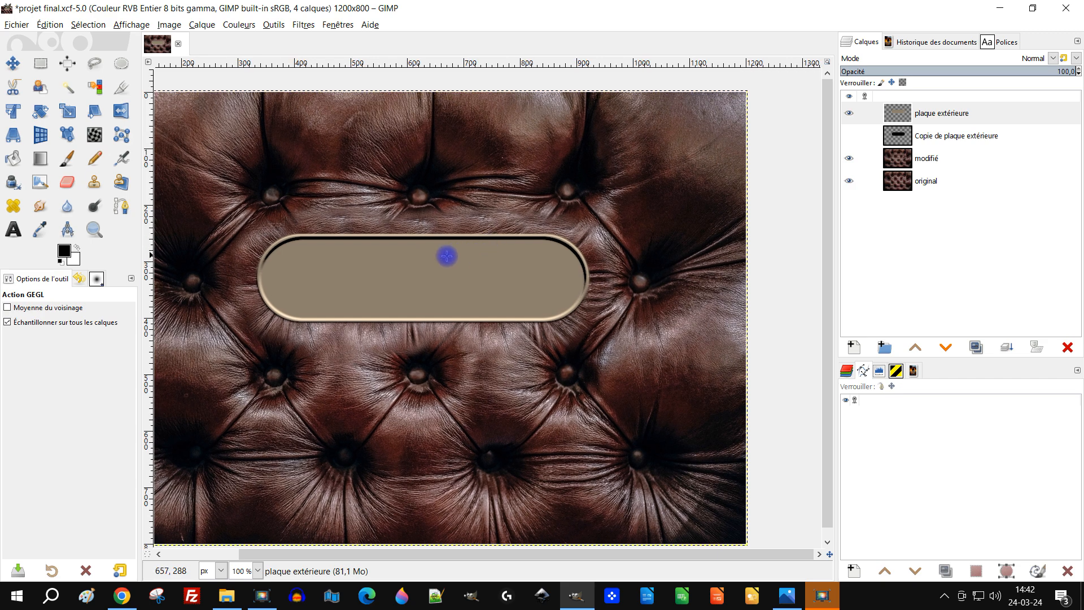
Create a transparent 1200 × 800 px layer named "ombre" directly above the "Copie de plaque extérieure" layer
{"action": "left_click", "coordinate": [903, 136]}
{"action": "left_click", "coordinate": [854, 347]}
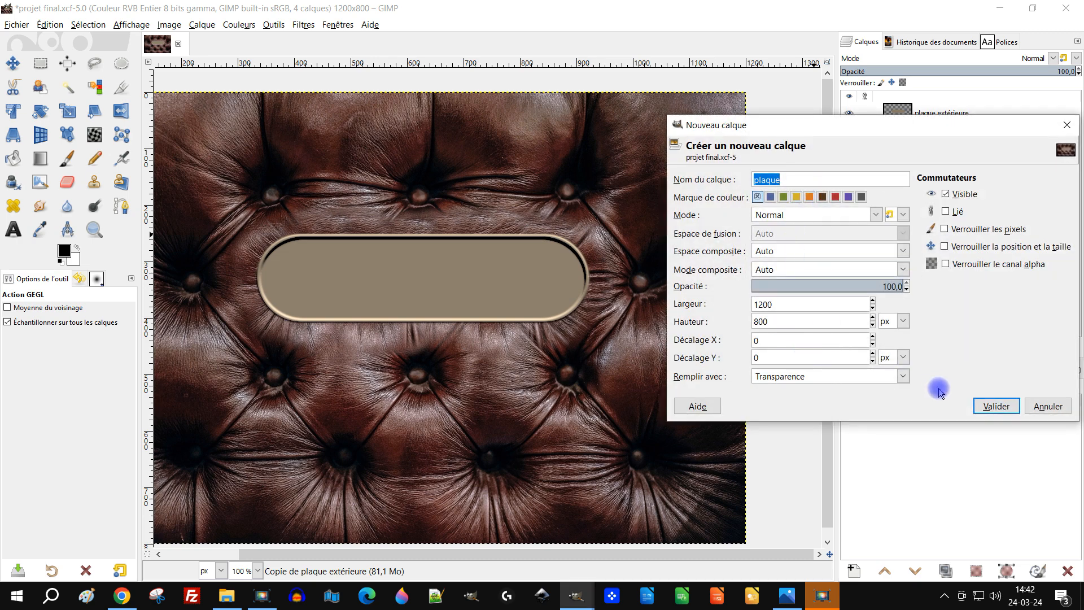
{"action": "type", "text": "ombre"}
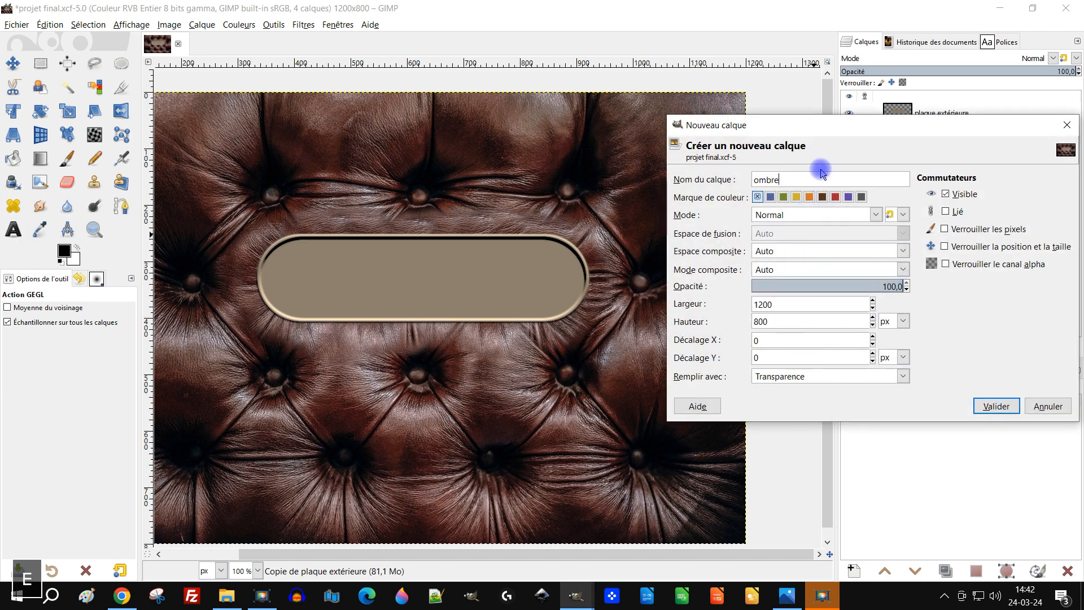
{"action": "left_click", "coordinate": [995, 405]}
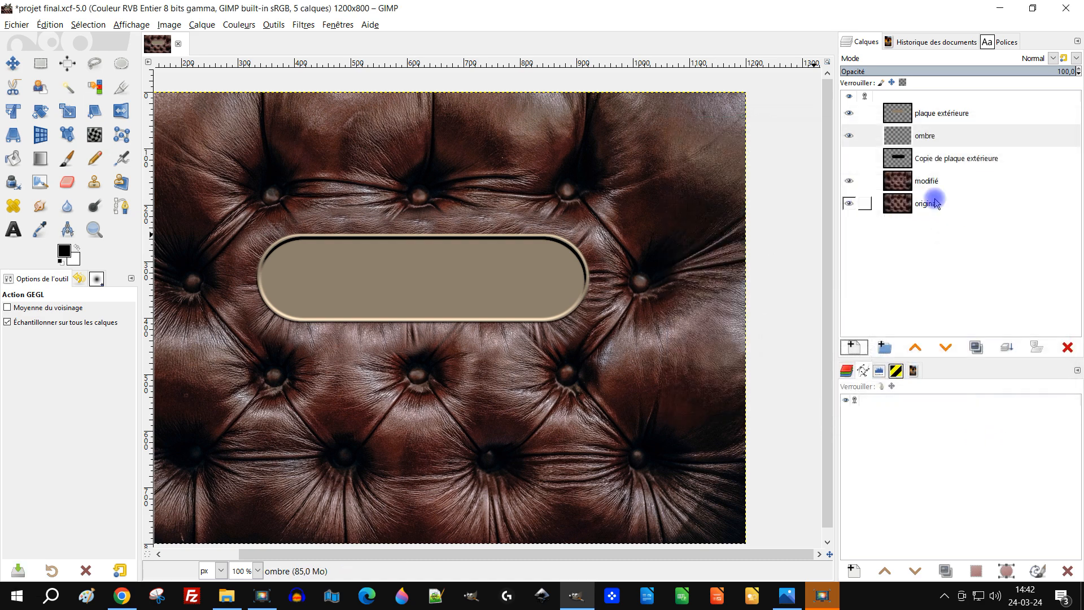
Paint a soft black shadow around the plaque's whole edge on the "ombre" layer with the 148 px "2. Hardness 025" brush
{"action": "left_click", "coordinate": [906, 136]}
{"action": "left_click", "coordinate": [66, 158]}
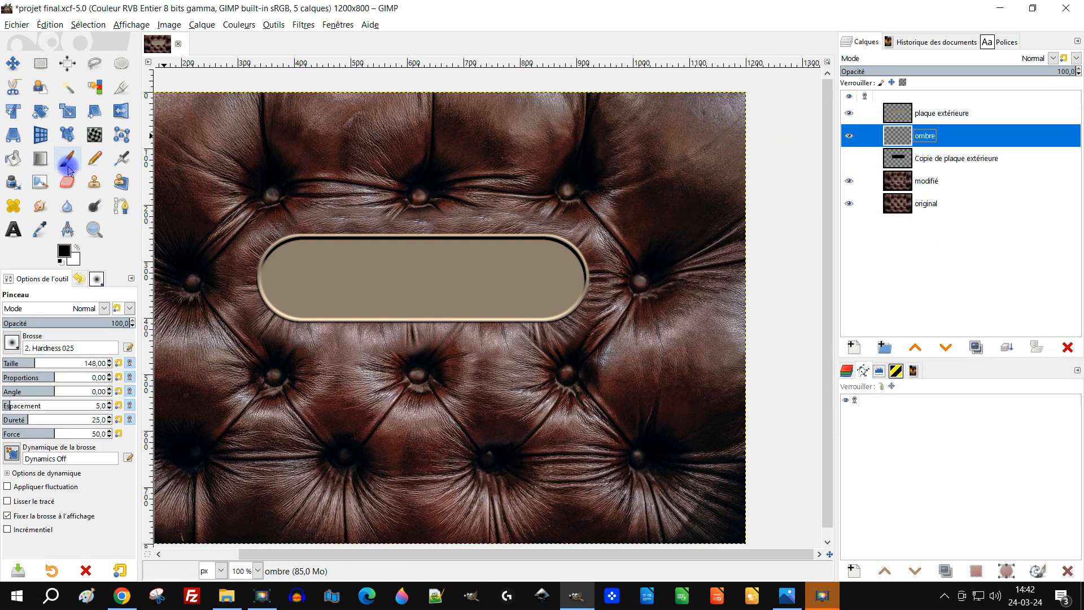
{"action": "scroll", "coordinate": [288, 366], "scroll_direction": "up", "scroll_amount": 1}
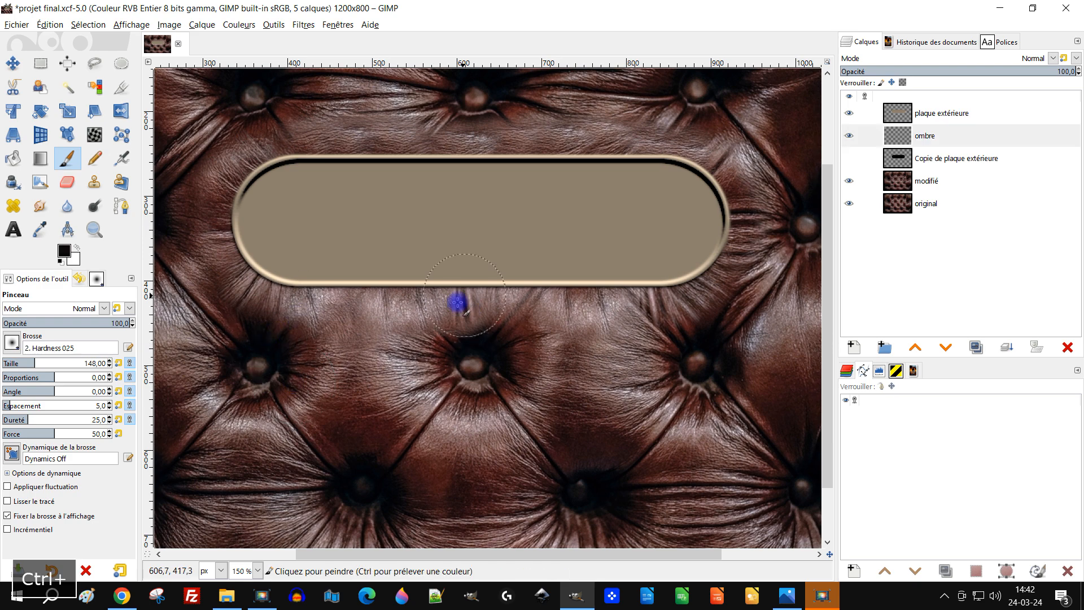
{"action": "scroll", "coordinate": [461, 296], "scroll_direction": "up", "scroll_amount": 2}
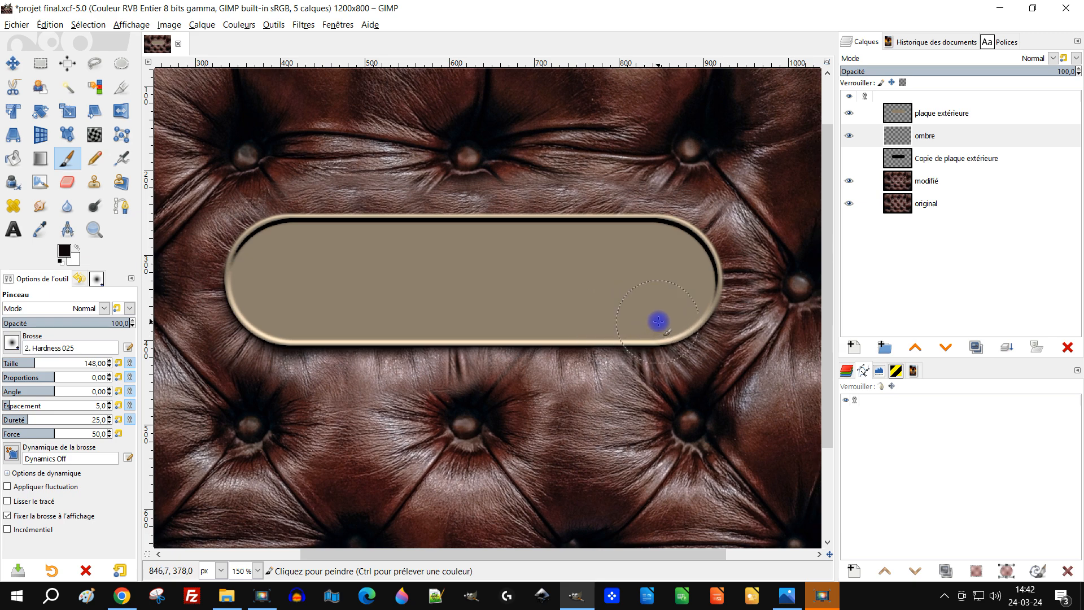
{"action": "left_click_drag", "start_coordinate": [627, 320], "coordinate": [622, 314]}
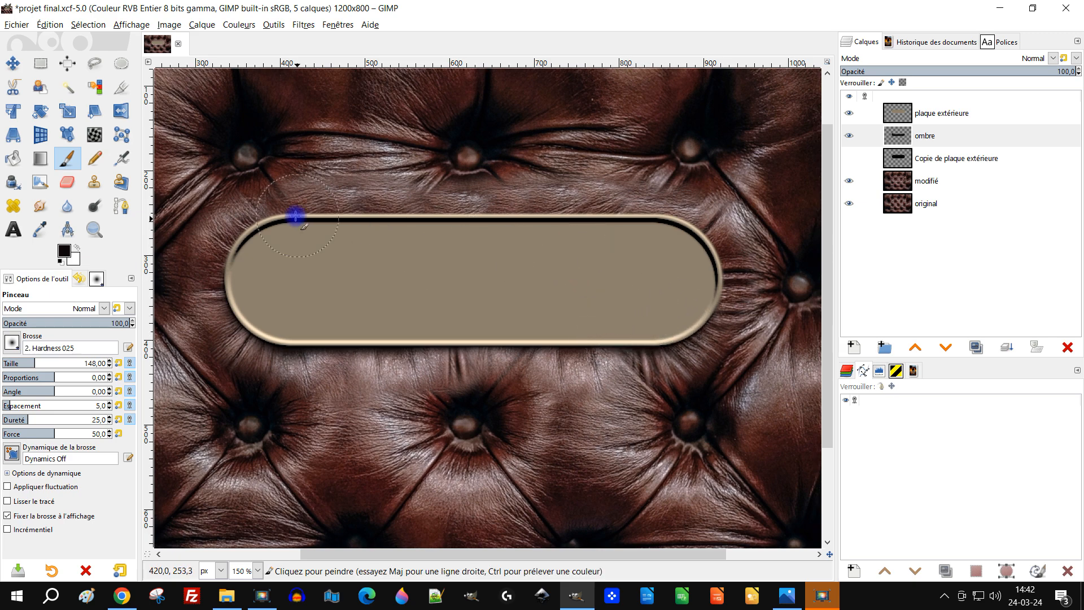
{"action": "left_click_drag", "start_coordinate": [308, 238], "coordinate": [320, 237]}
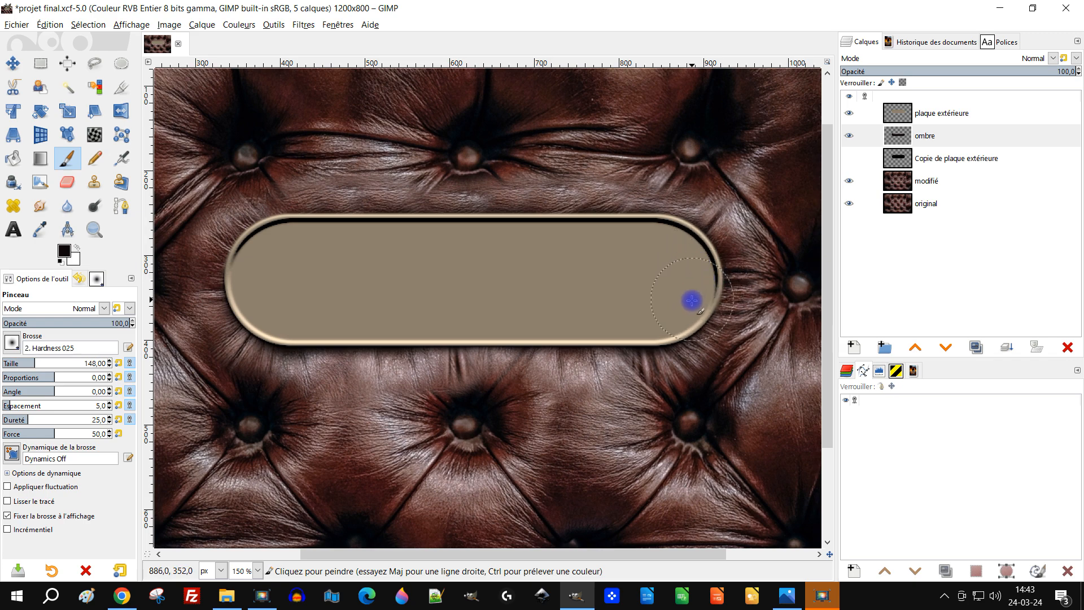
{"action": "left_click", "coordinate": [260, 239]}
{"action": "mouse_move", "coordinate": [261, 239]}
{"action": "left_mouse_down"}
{"action": "mouse_move", "coordinate": [237, 283]}
{"action": "mouse_move", "coordinate": [273, 322]}
{"action": "mouse_move", "coordinate": [602, 334]}
{"action": "mouse_move", "coordinate": [646, 331]}
{"action": "mouse_move", "coordinate": [690, 305]}
{"action": "mouse_move", "coordinate": [684, 311]}
{"action": "left_mouse_up"}
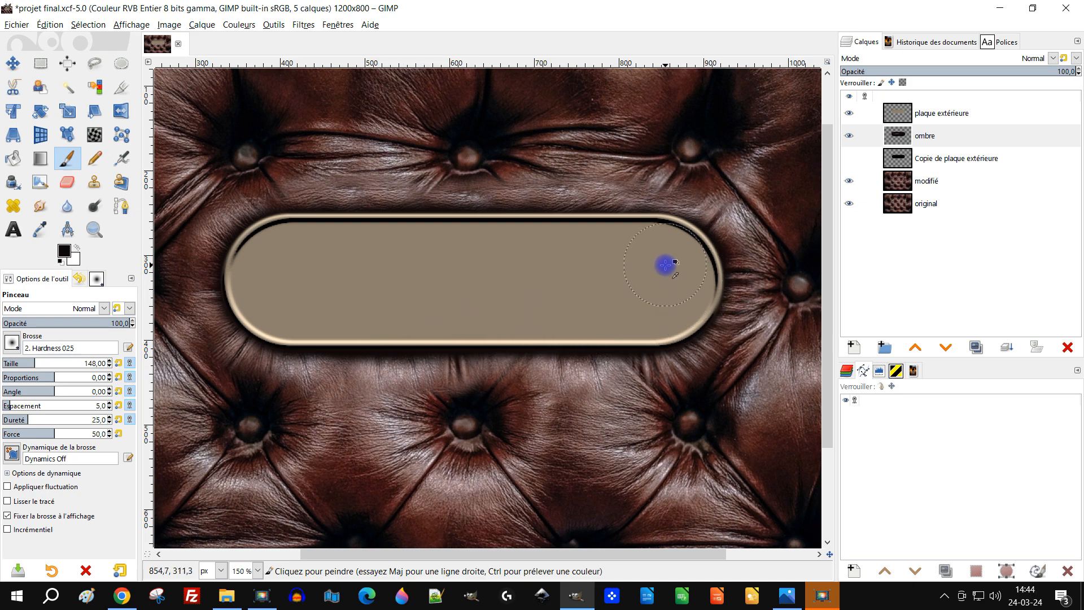
Hide "plaque extérieure" to fill the gaps inside the black shadow on "ombre", show it again and save the project
{"action": "scroll", "coordinate": [687, 277], "scroll_direction": "down", "scroll_amount": 2}
{"action": "scroll", "coordinate": [666, 266], "scroll_direction": "up", "scroll_amount": 1}
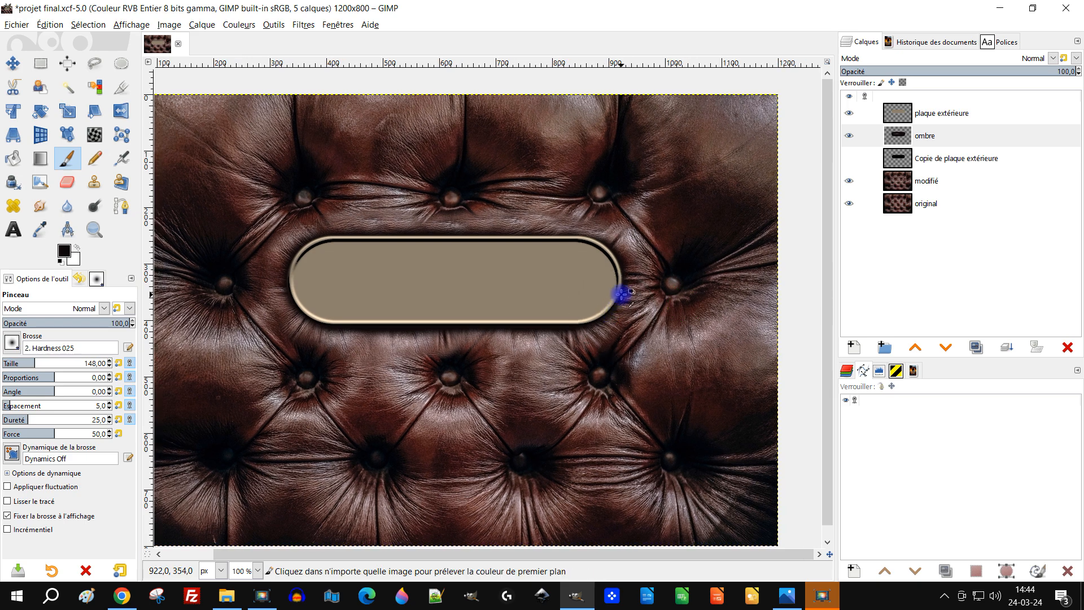
{"action": "scroll", "coordinate": [621, 296], "scroll_direction": "up", "scroll_amount": 1}
{"action": "scroll", "coordinate": [601, 294], "scroll_direction": "down", "scroll_amount": 2}
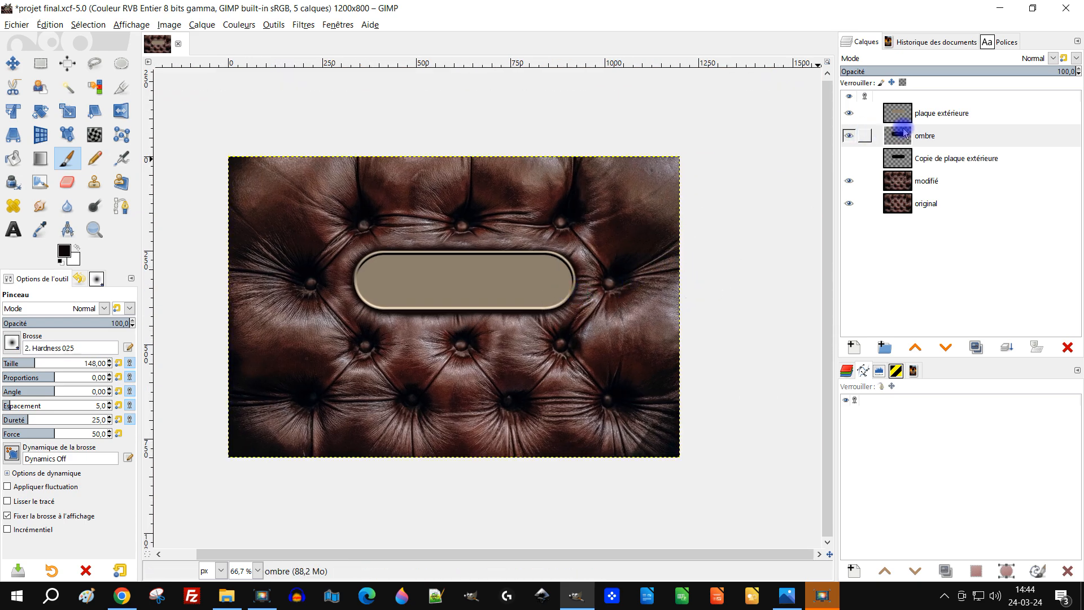
{"action": "left_click", "coordinate": [849, 114]}
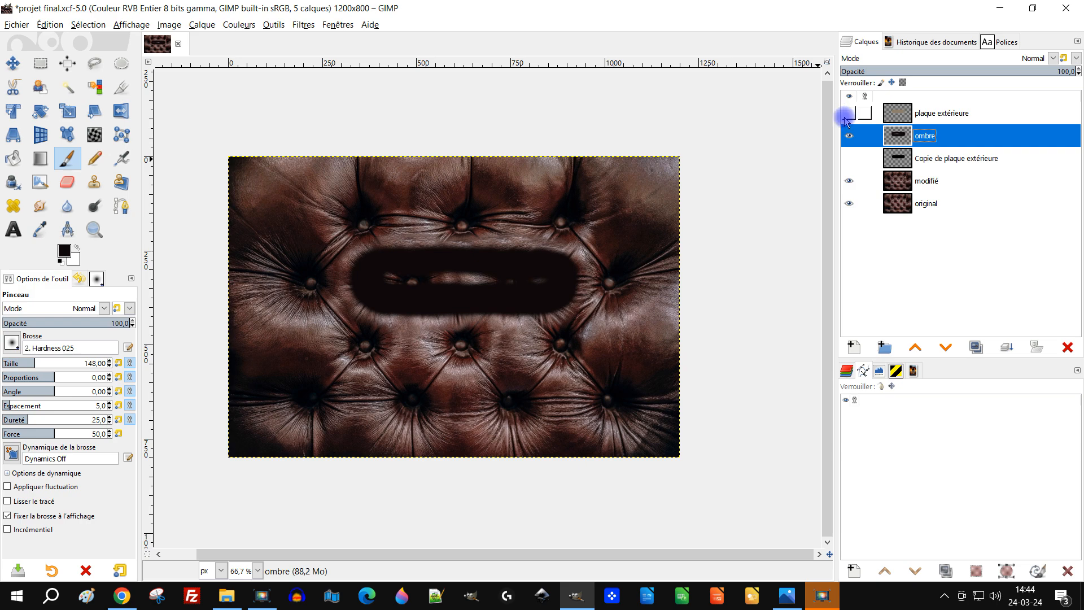
{"action": "scroll", "coordinate": [546, 222], "scroll_direction": "up", "scroll_amount": 2}
{"action": "scroll", "coordinate": [440, 307], "scroll_direction": "up", "scroll_amount": 1}
{"action": "mouse_move", "coordinate": [572, 297]}
{"action": "left_mouse_down"}
{"action": "mouse_move", "coordinate": [585, 295]}
{"action": "mouse_move", "coordinate": [271, 297]}
{"action": "mouse_move", "coordinate": [609, 297]}
{"action": "left_mouse_up"}
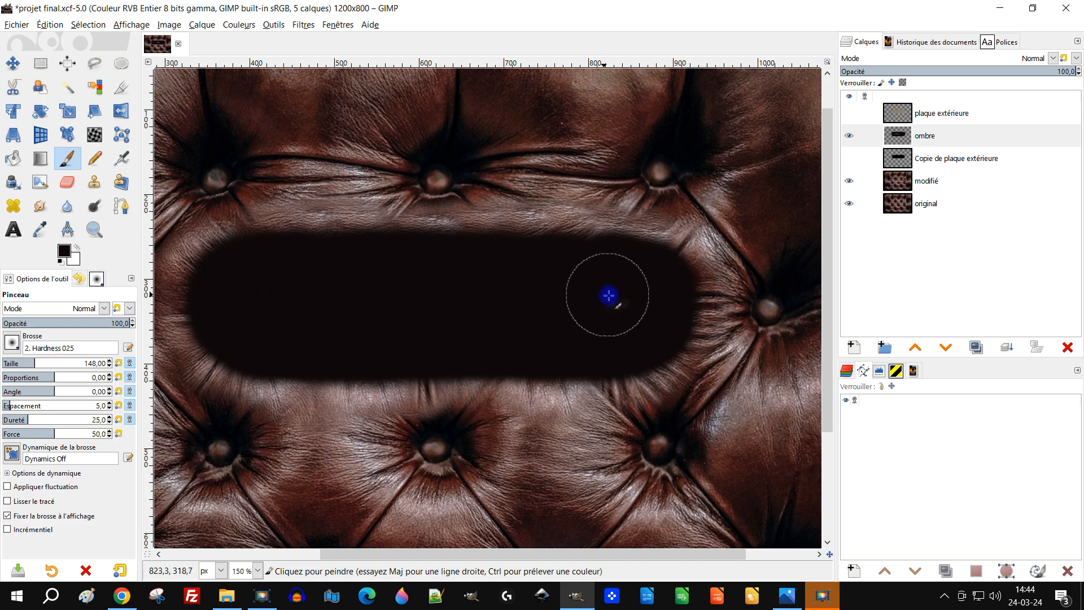
{"action": "left_click", "coordinate": [843, 113]}
{"action": "scroll", "coordinate": [587, 268], "scroll_direction": "down", "scroll_amount": 1}
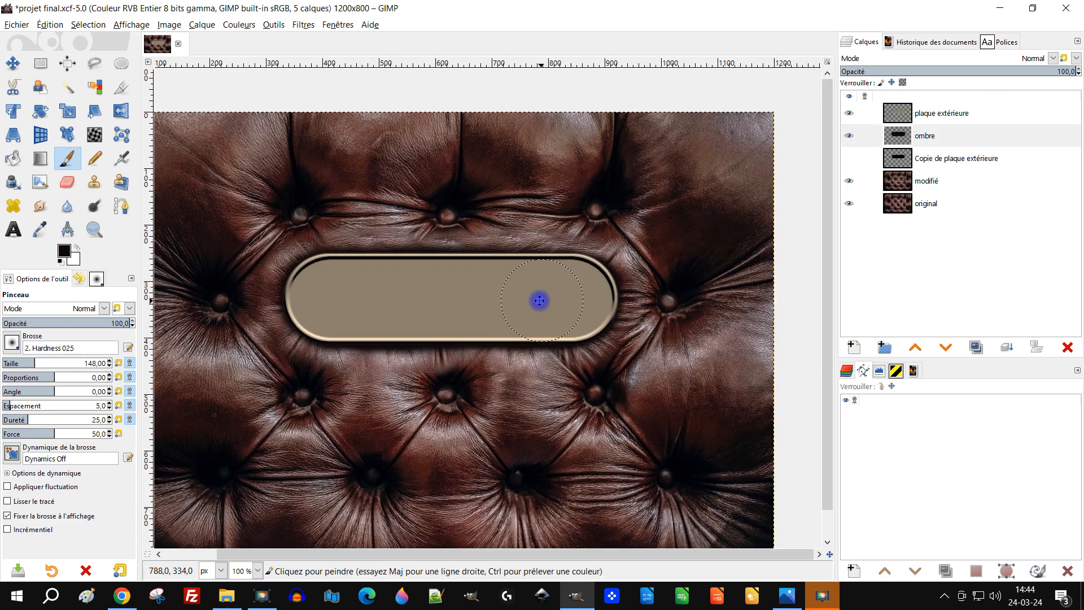
{"action": "key", "text": "ctrl+s"}
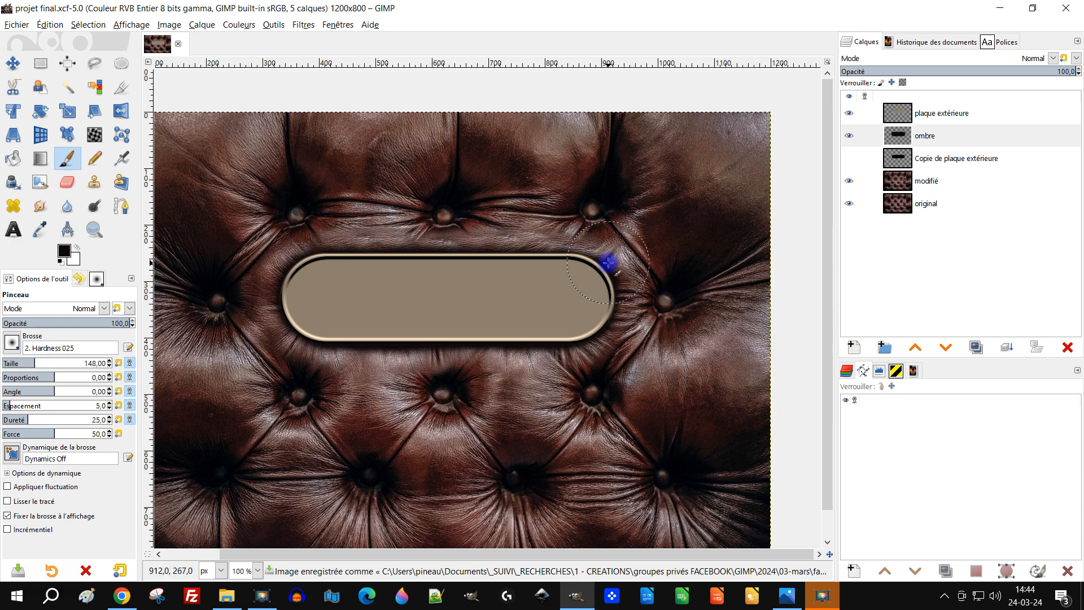
Create a transparent layer named "texture-défaut" directly above the "plaque extérieure" layer
{"action": "left_click", "coordinate": [892, 117]}
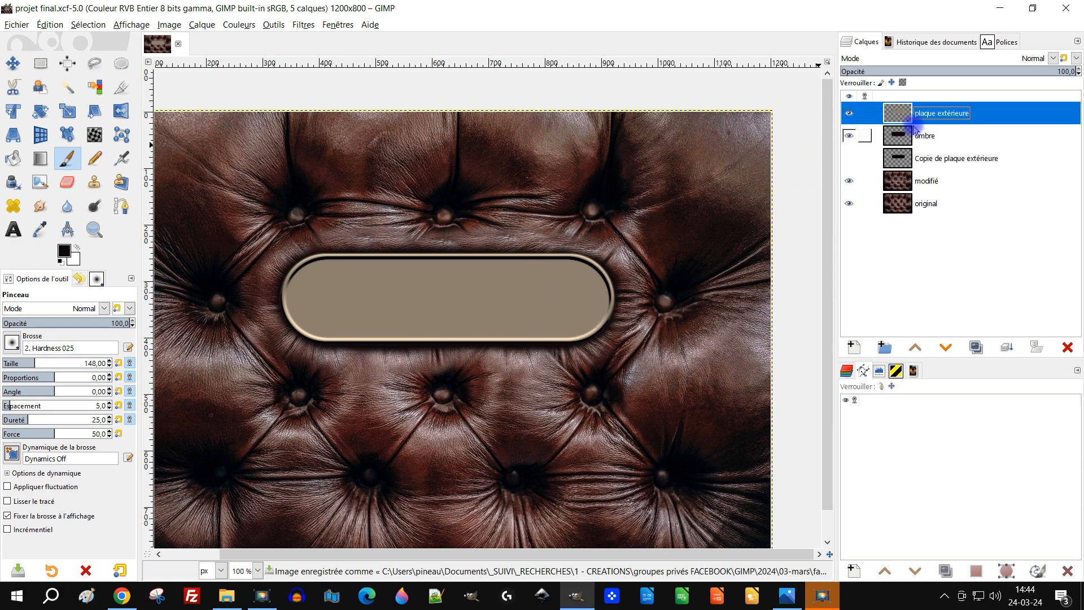
{"action": "left_click", "coordinate": [976, 348]}
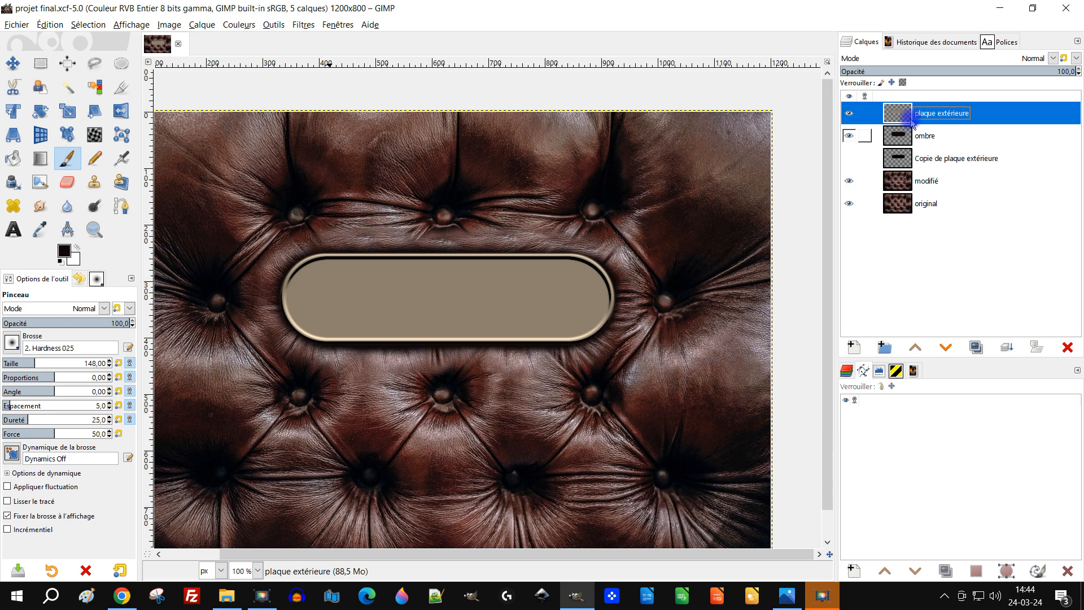
{"action": "left_click", "coordinate": [853, 349]}
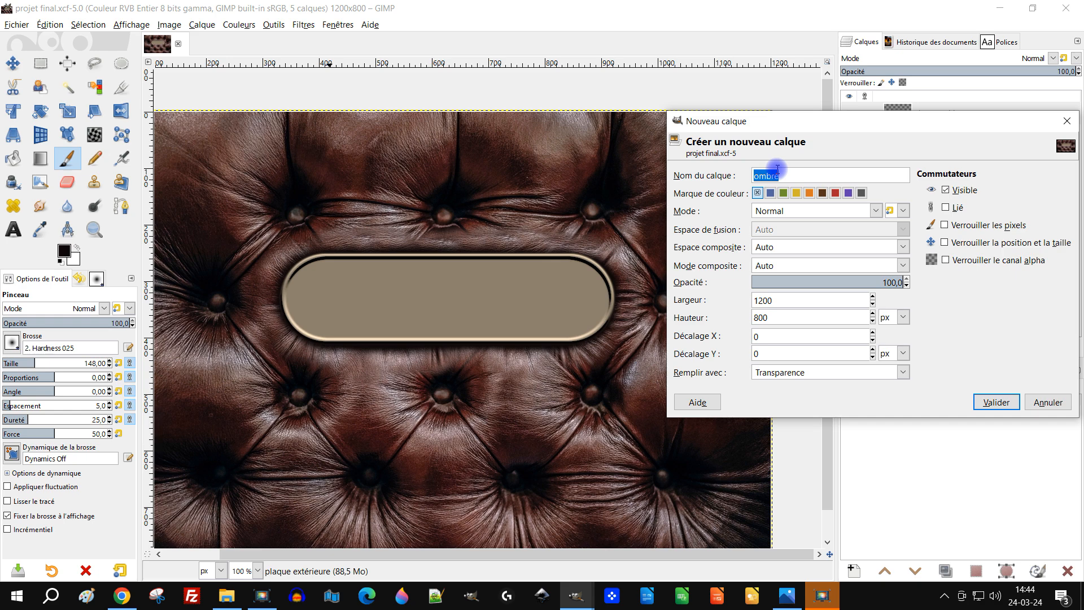
{"action": "type", "text": "text"}
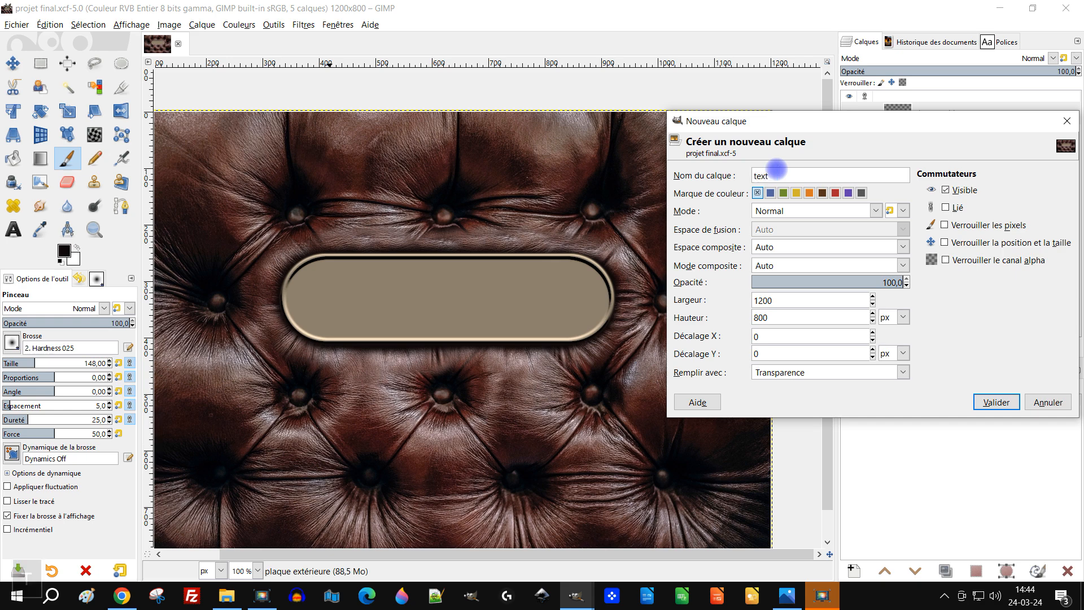
{"action": "key", "text": "BackSpace"}
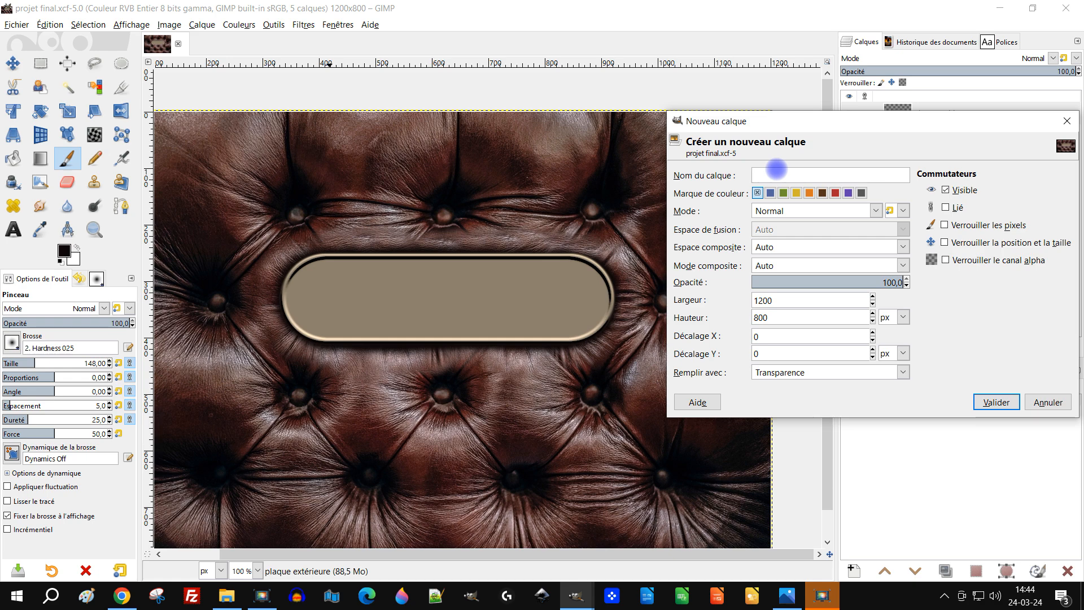
{"action": "type", "text": "text"}
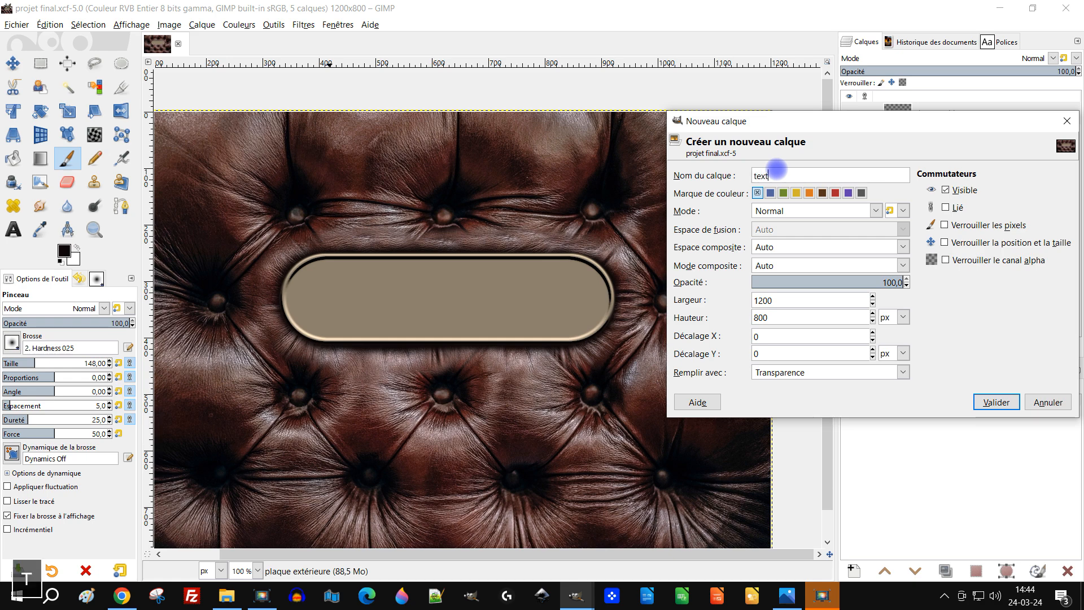
{"action": "type", "text": "ure"}
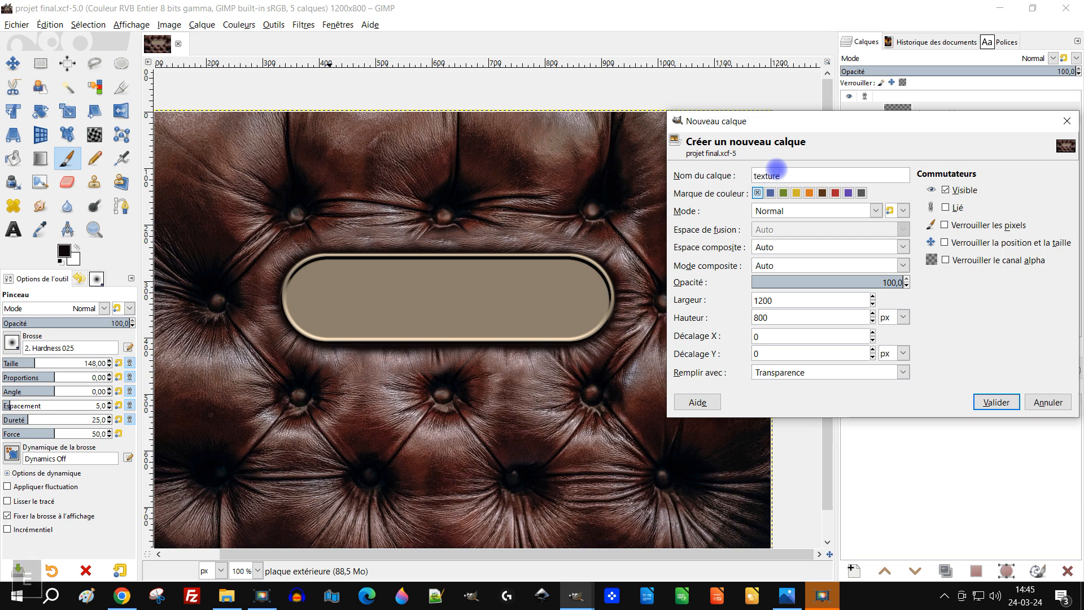
{"action": "type", "text": "-défaut"}
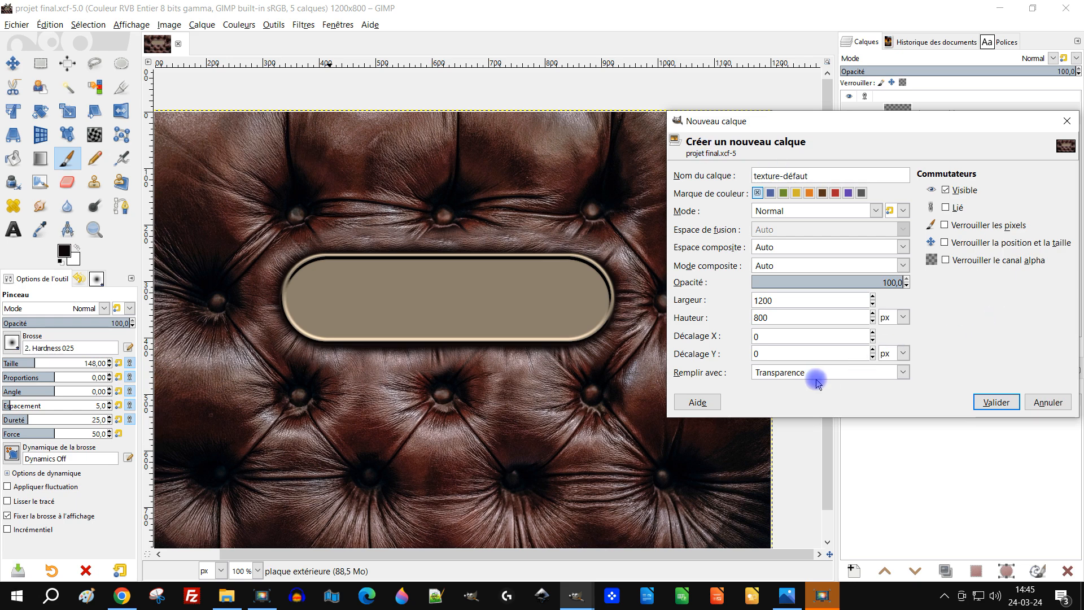
{"action": "left_click", "coordinate": [994, 402]}
Select the plaque's shape from the alpha of the "plaque extérieure" layer
{"action": "left_click", "coordinate": [901, 140]}
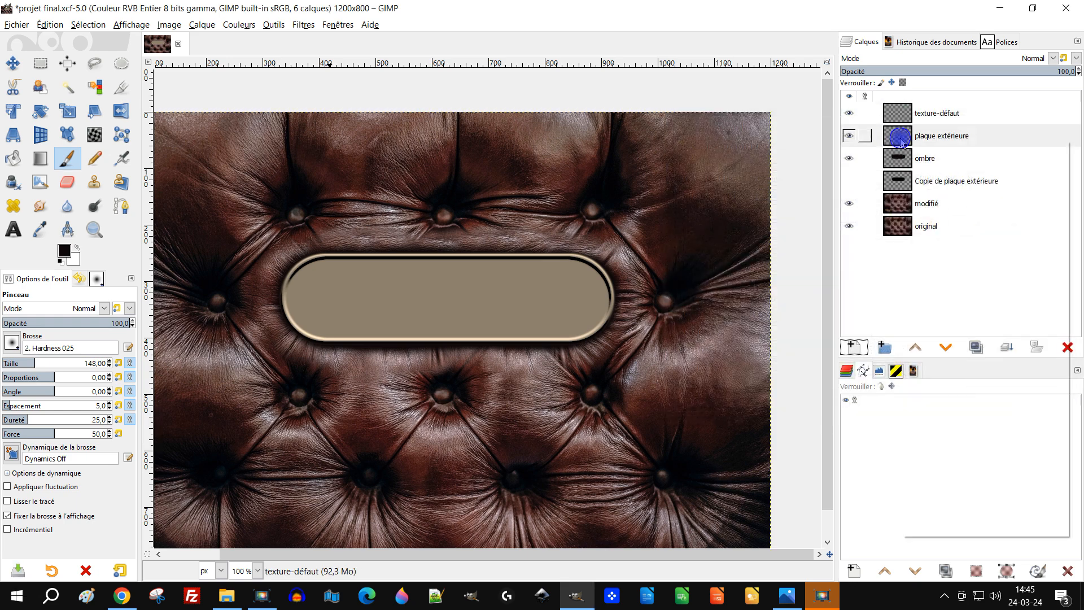
{"action": "right_click", "coordinate": [901, 141]}
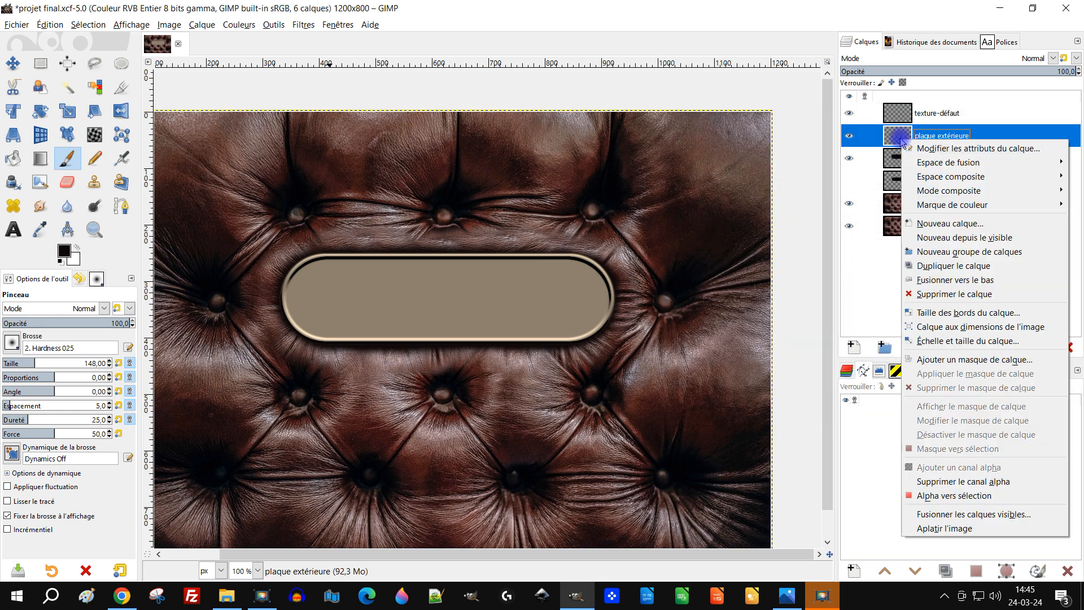
{"action": "left_click", "coordinate": [972, 496]}
{"action": "right_click", "coordinate": [897, 142]}
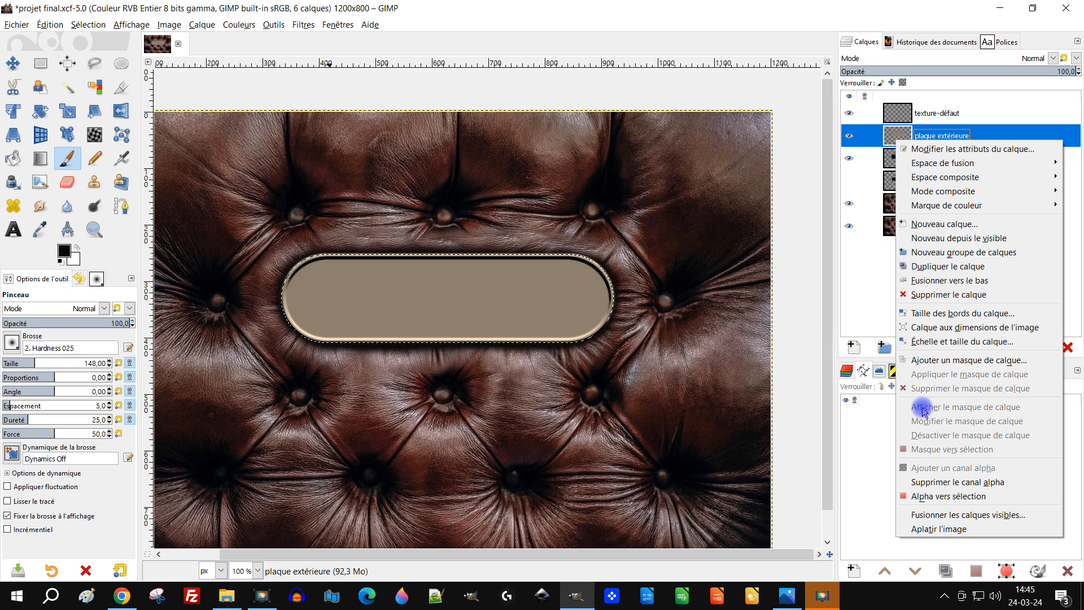
{"action": "left_click", "coordinate": [953, 496]}
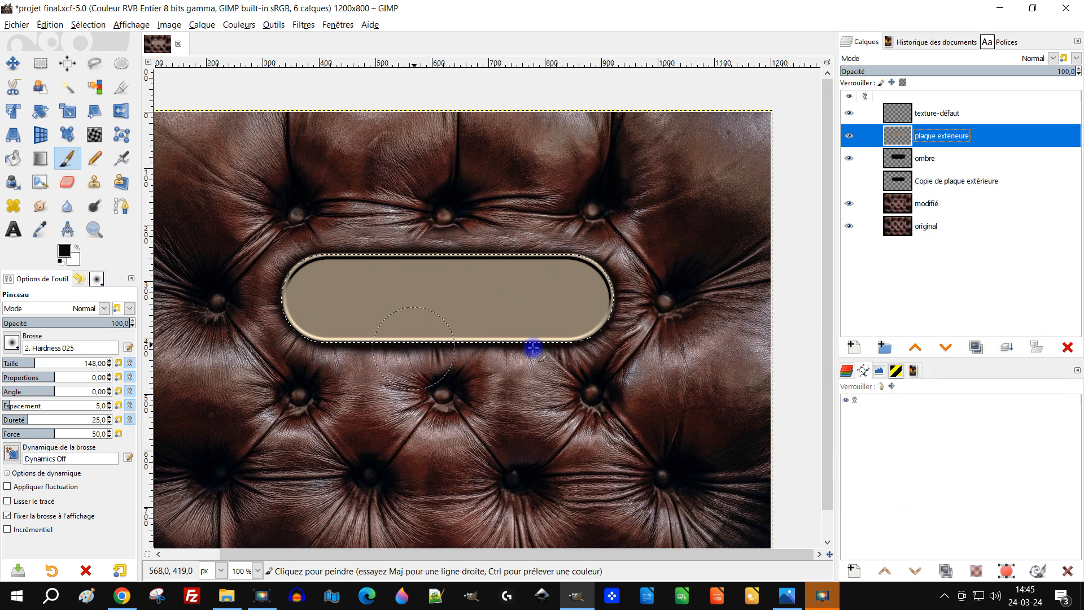
Add a layer mask initialised from the selection to "texture-défaut", make the layer itself active, and clear the selection
{"action": "left_click", "coordinate": [901, 114]}
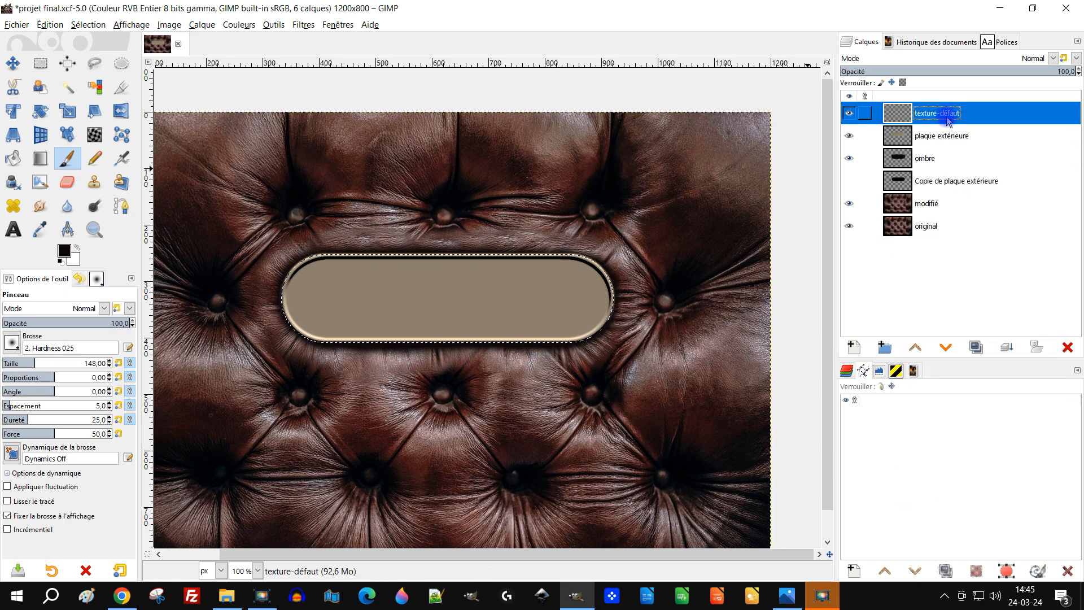
{"action": "right_click", "coordinate": [891, 117]}
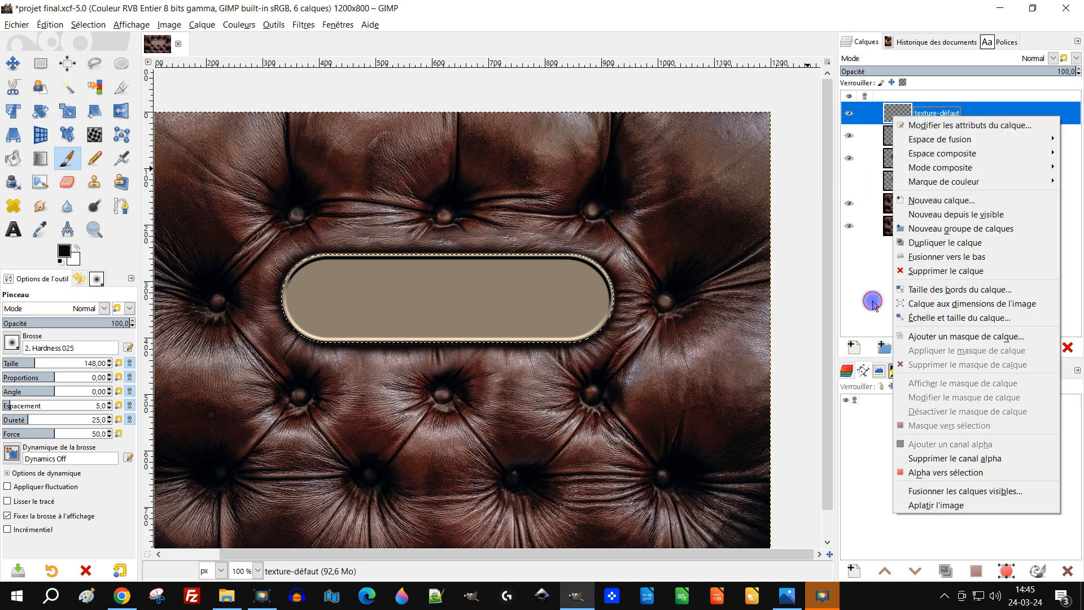
{"action": "left_click", "coordinate": [872, 303]}
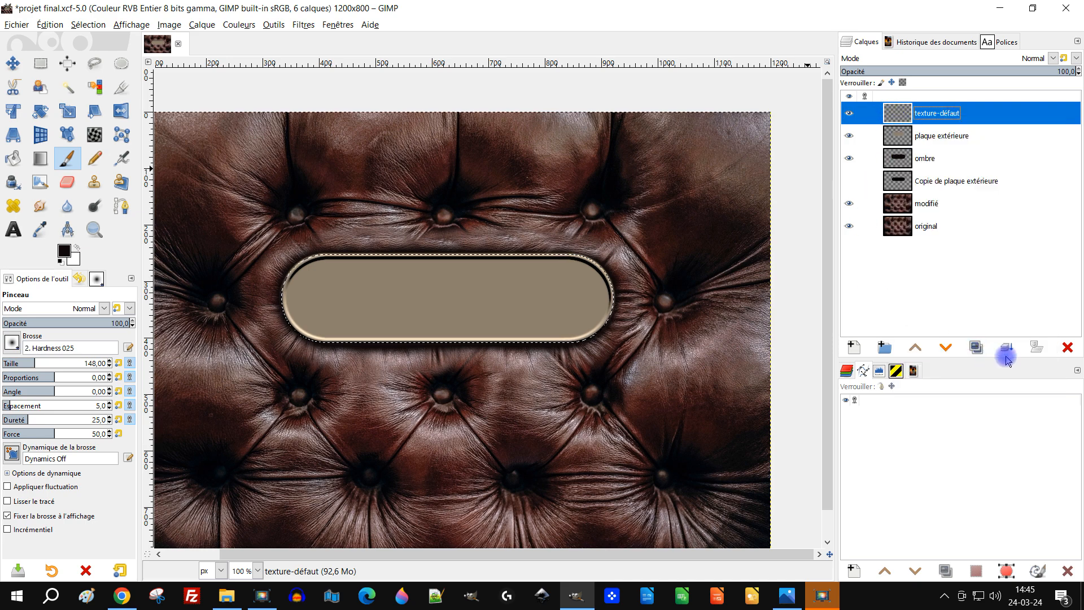
{"action": "left_click", "coordinate": [1035, 349]}
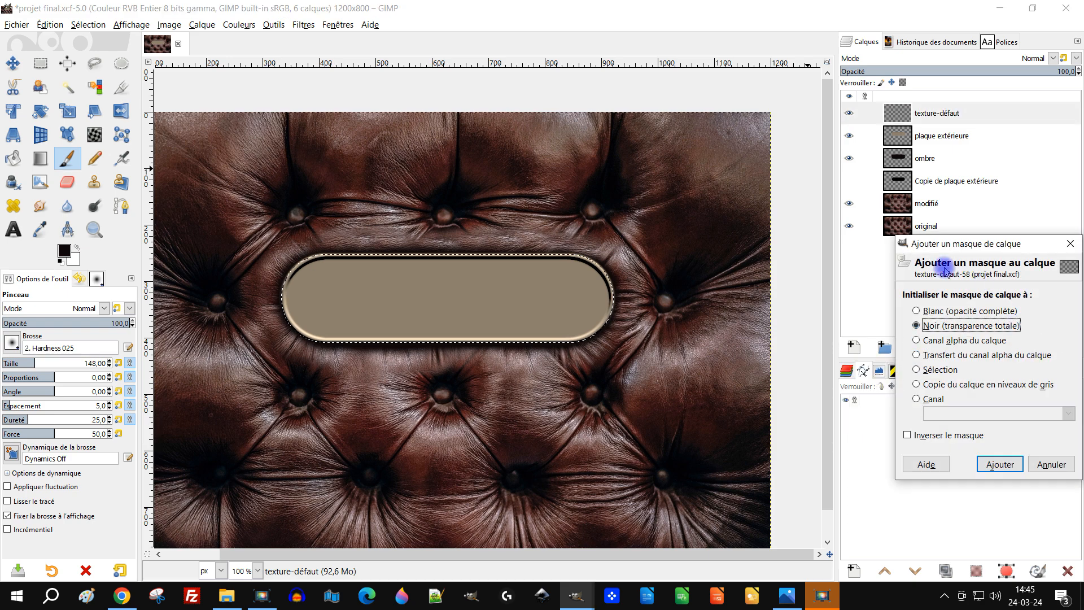
{"action": "left_click_drag", "start_coordinate": [1026, 242], "coordinate": [868, 175]}
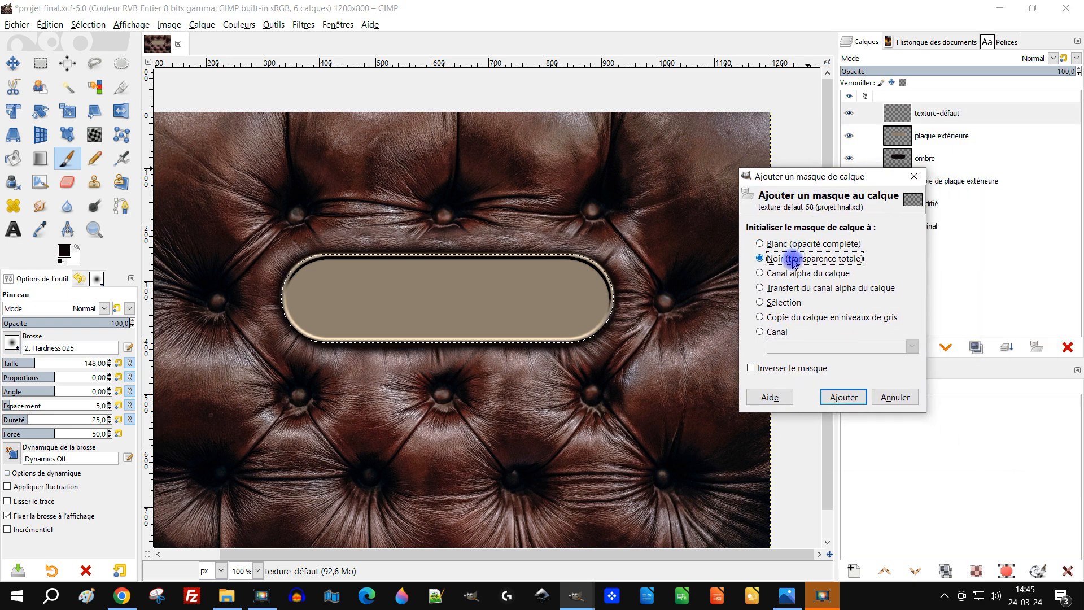
{"action": "left_click", "coordinate": [774, 302]}
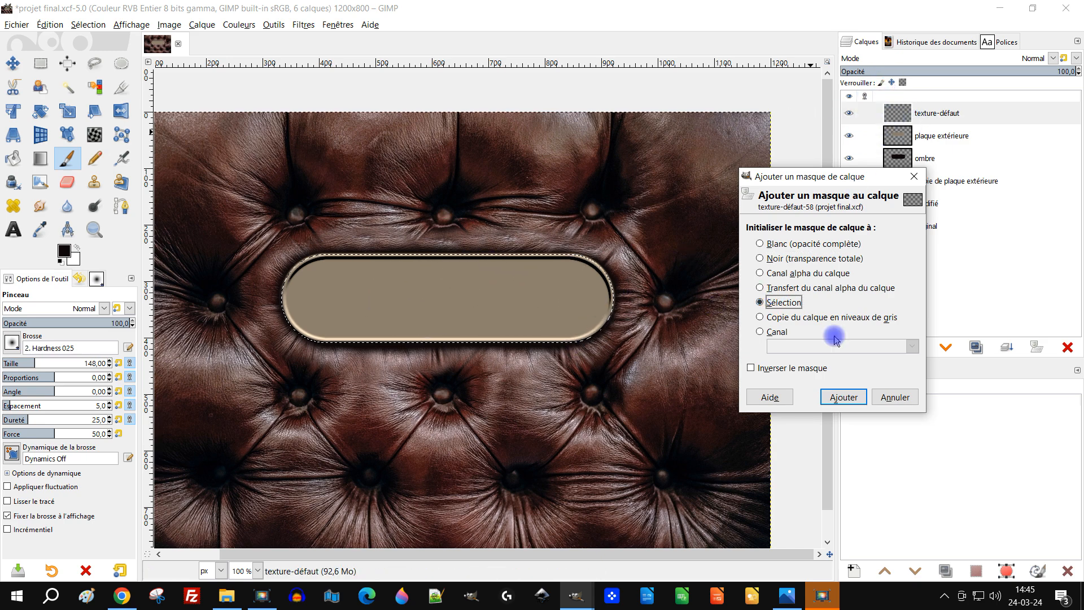
{"action": "left_click", "coordinate": [847, 398]}
{"action": "left_click", "coordinate": [898, 116]}
{"action": "left_click", "coordinate": [900, 117]}
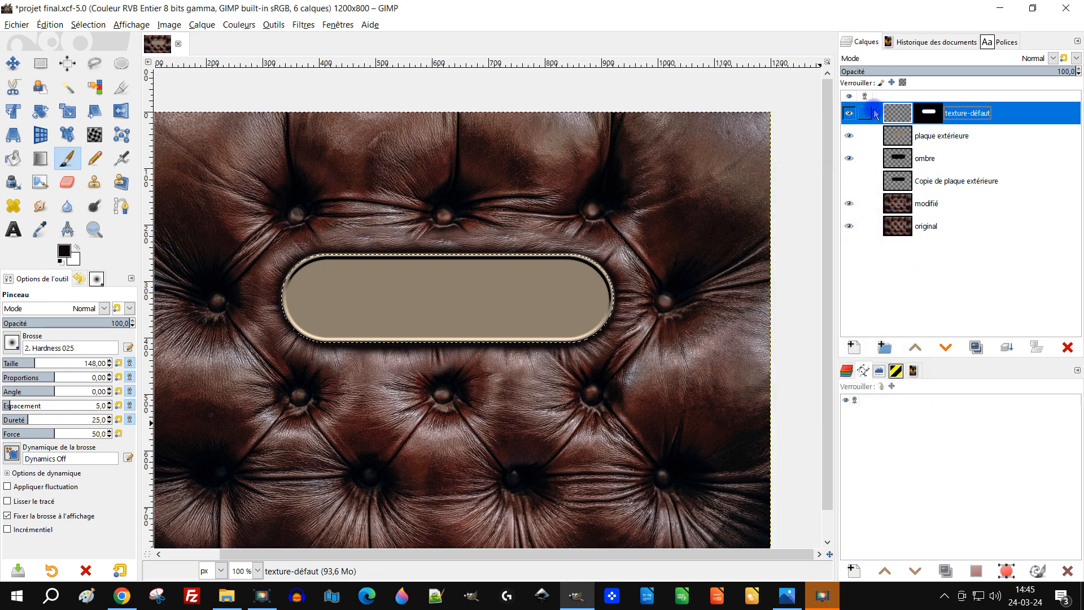
{"action": "left_click", "coordinate": [88, 24]}
{"action": "left_click", "coordinate": [90, 57]}
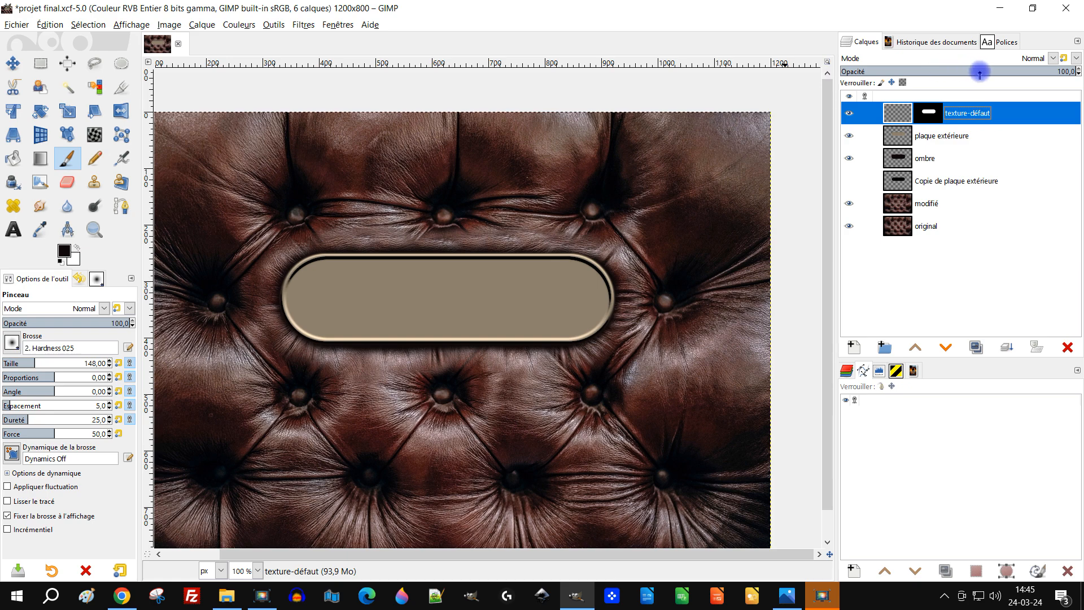
Set the blend mode of the "texture-défaut" layer to Écran
{"action": "left_click", "coordinate": [1026, 60]}
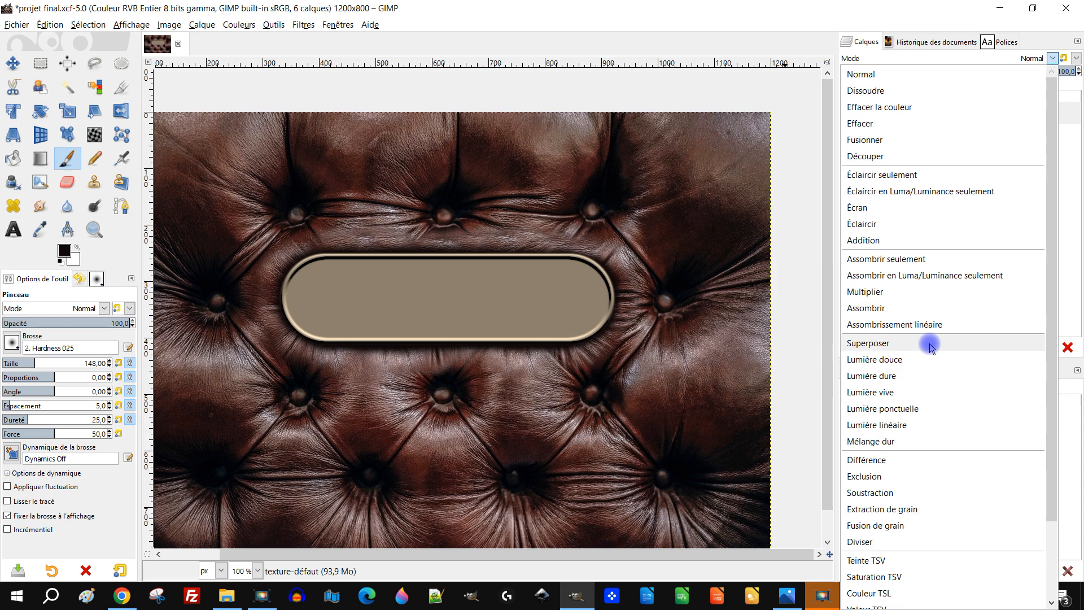
{"action": "left_click", "coordinate": [897, 207]}
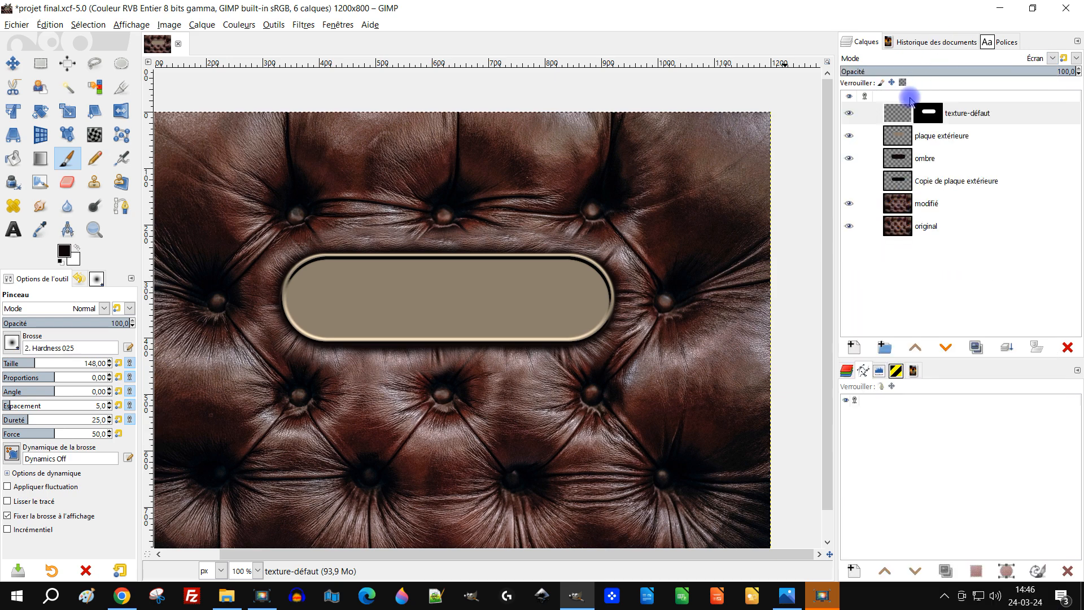
{"action": "left_click", "coordinate": [901, 115]}
Render Bruit uniforme on "texture-défaut" with unlinked sizes, X Size about 1.279, Y Size about 2.371 and Detail 3
{"action": "left_click", "coordinate": [303, 24]}
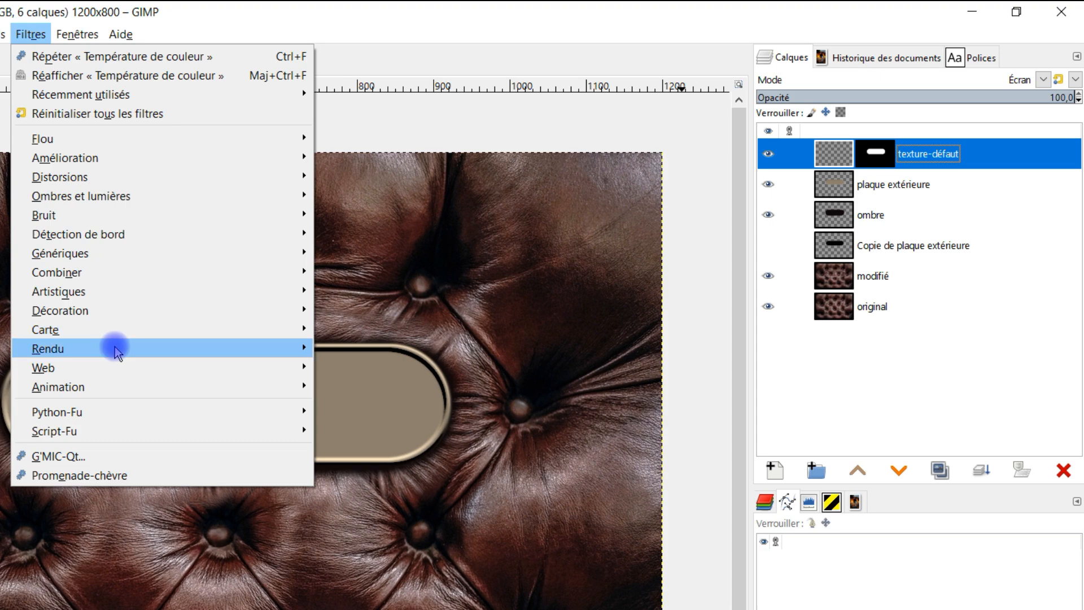
{"action": "mouse_move", "coordinate": [267, 296]}
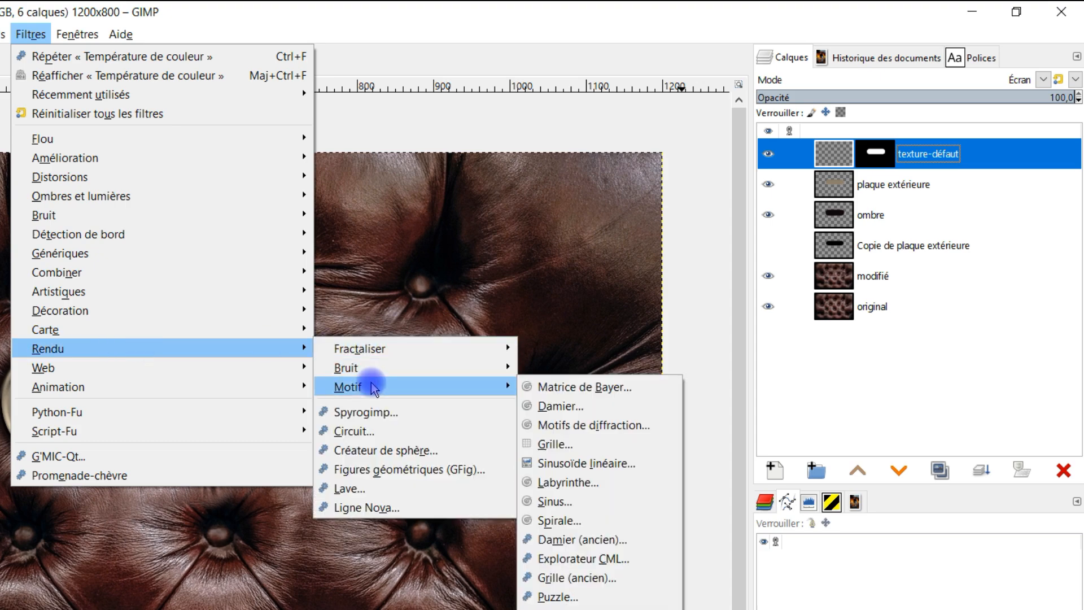
{"action": "mouse_move", "coordinate": [375, 374]}
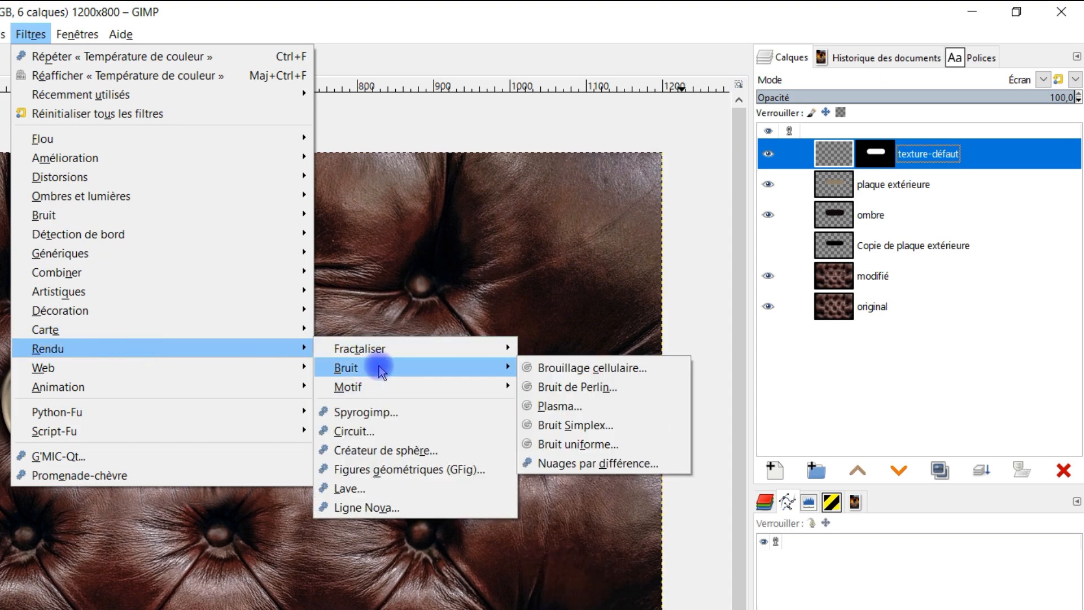
{"action": "left_click", "coordinate": [591, 443]}
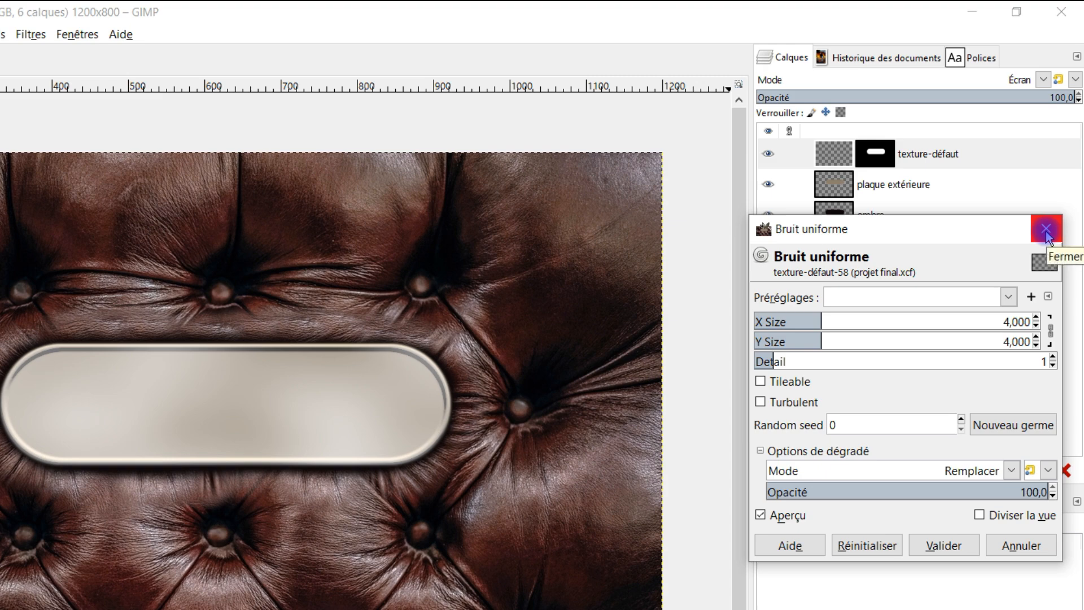
{"action": "left_click", "coordinate": [1051, 338]}
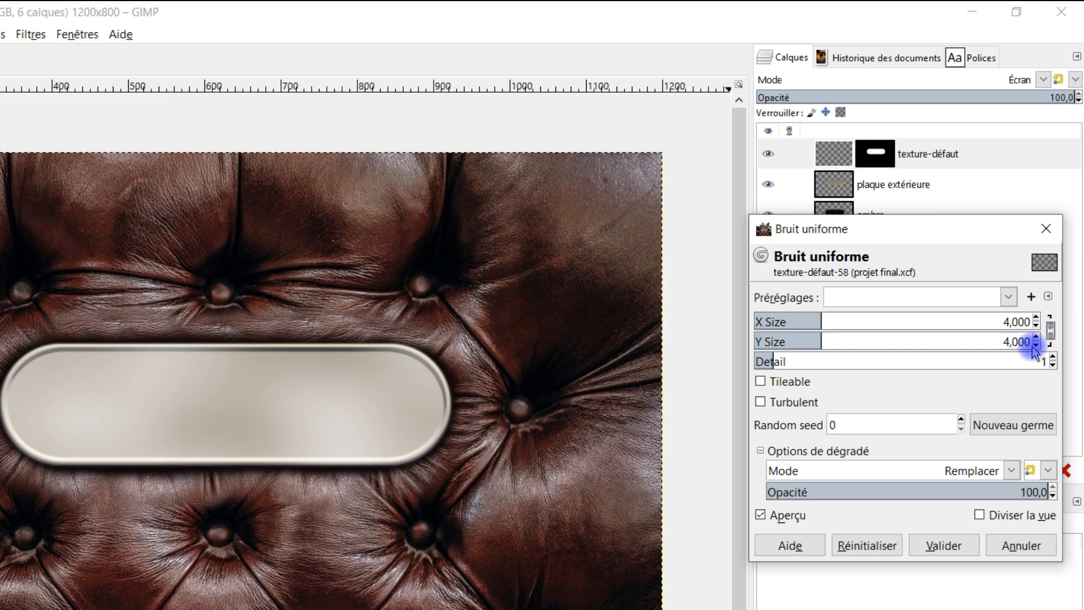
{"action": "left_click_drag", "start_coordinate": [826, 321], "coordinate": [771, 322]}
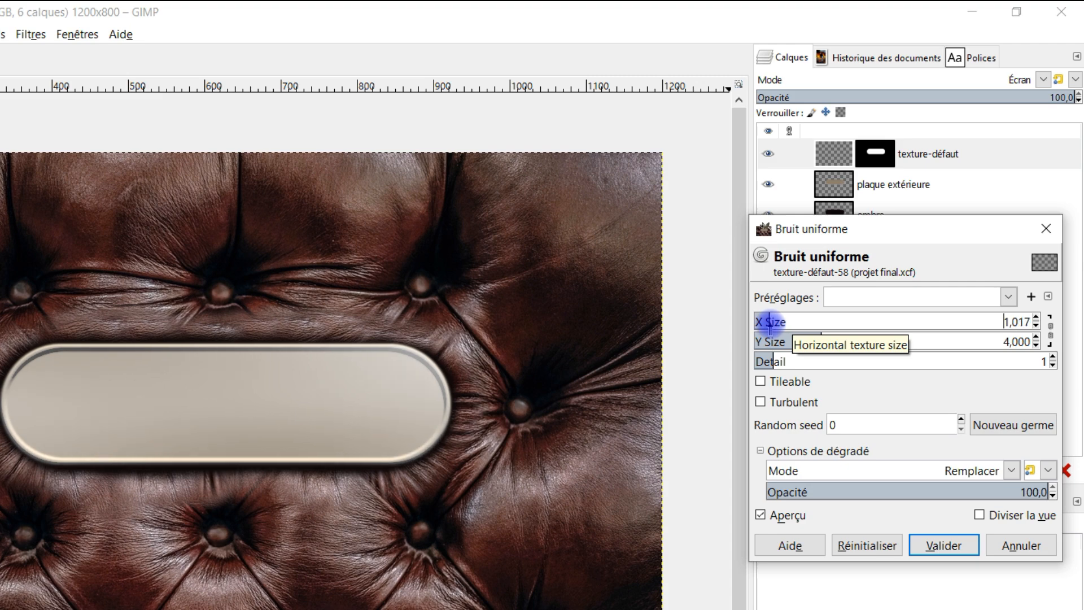
{"action": "left_click_drag", "start_coordinate": [771, 324], "coordinate": [798, 340]}
{"action": "left_click_drag", "start_coordinate": [798, 339], "coordinate": [794, 339]}
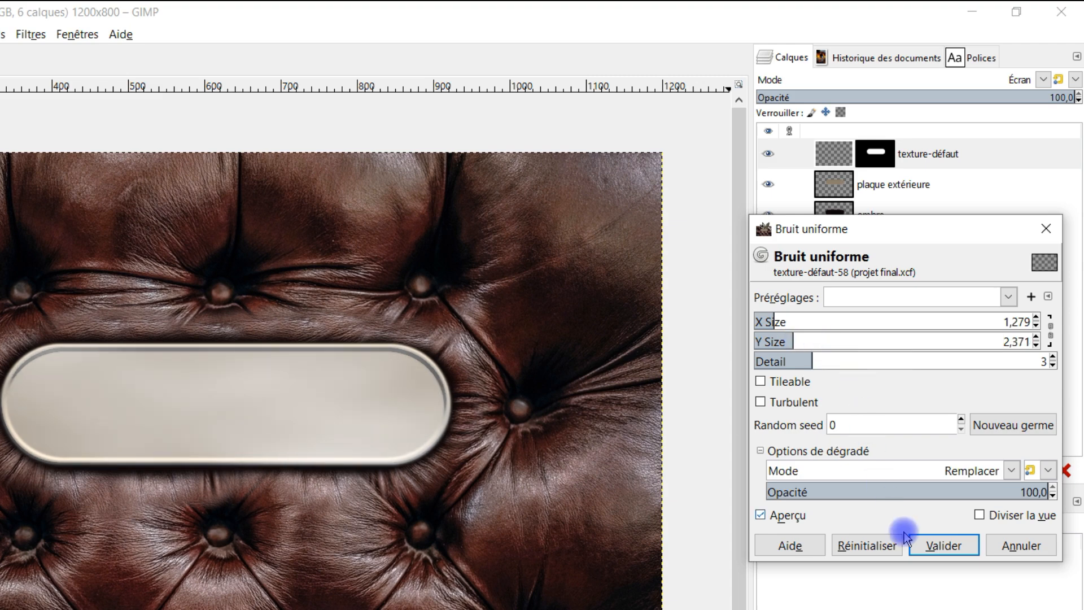
{"action": "left_click", "coordinate": [941, 545]}
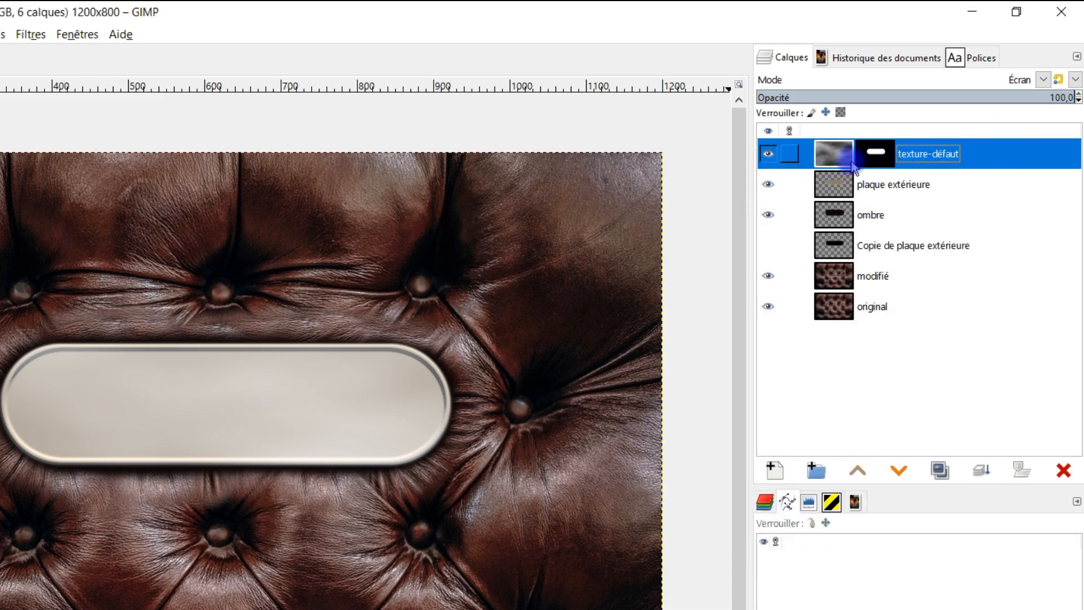
Set the blend mode of "texture-défaut" to Superposer and keep the layer itself active rather than its mask
{"action": "left_click", "coordinate": [1010, 80]}
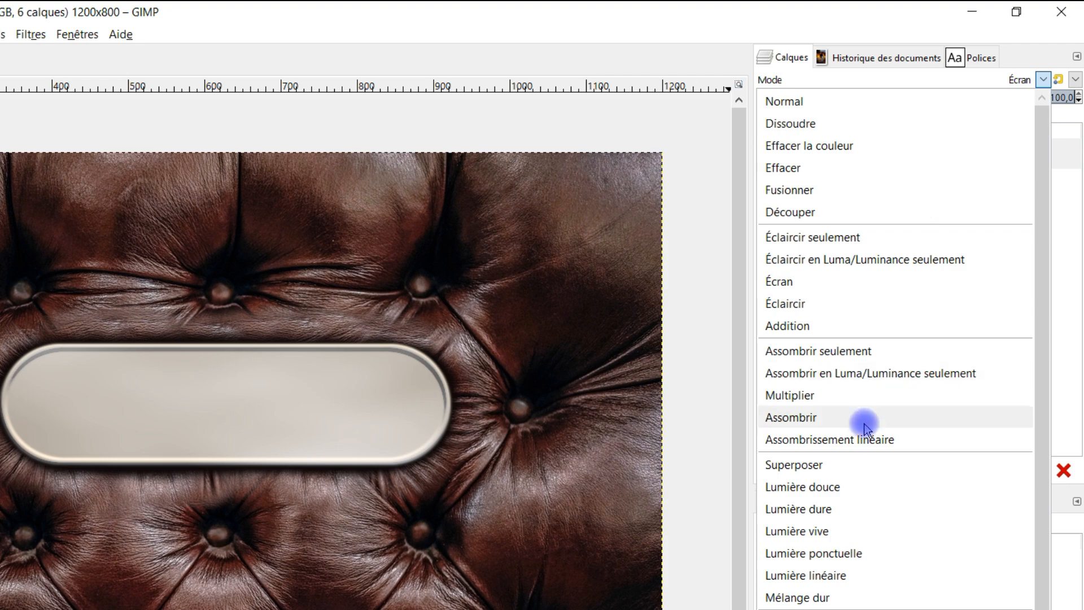
{"action": "left_click", "coordinate": [837, 464]}
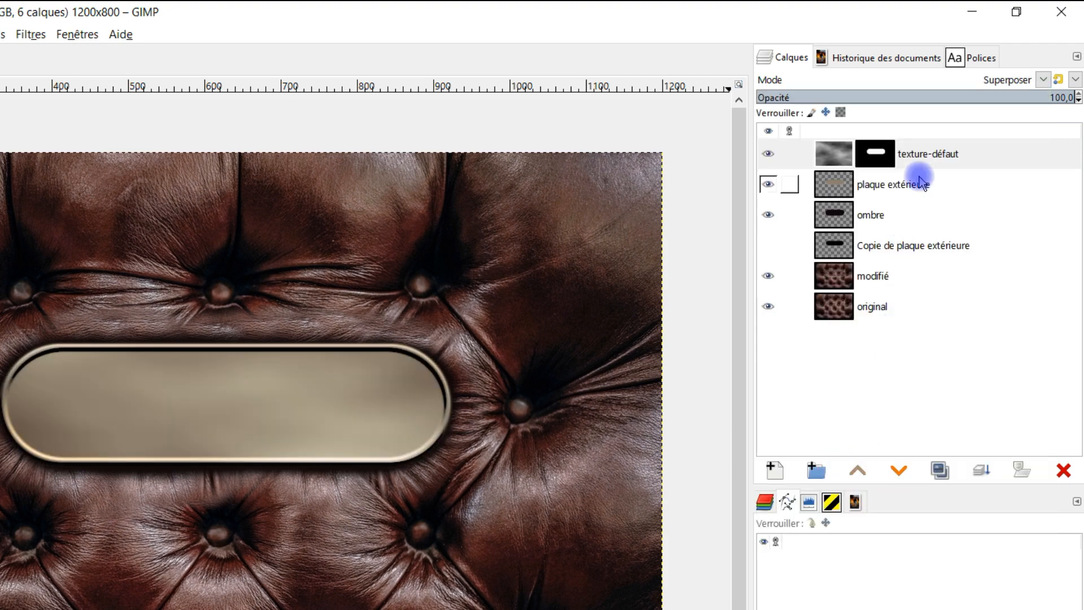
{"action": "left_click", "coordinate": [835, 153]}
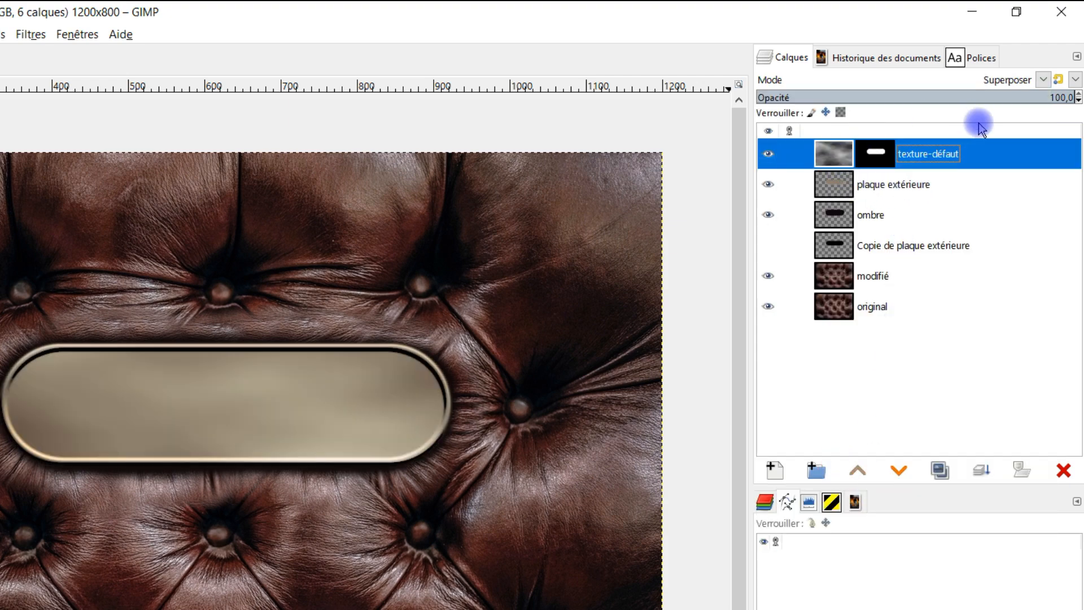
Try the "texture-défaut" layer with inverted colours and a different opacity, and restore its original look
{"action": "left_click", "coordinate": [238, 25]}
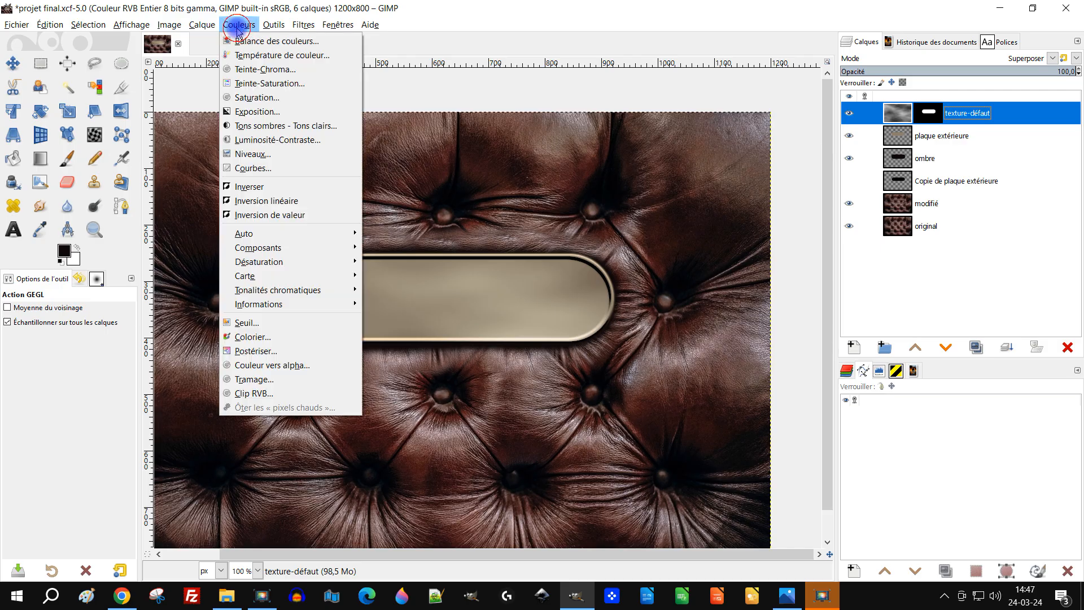
{"action": "left_click", "coordinate": [261, 188]}
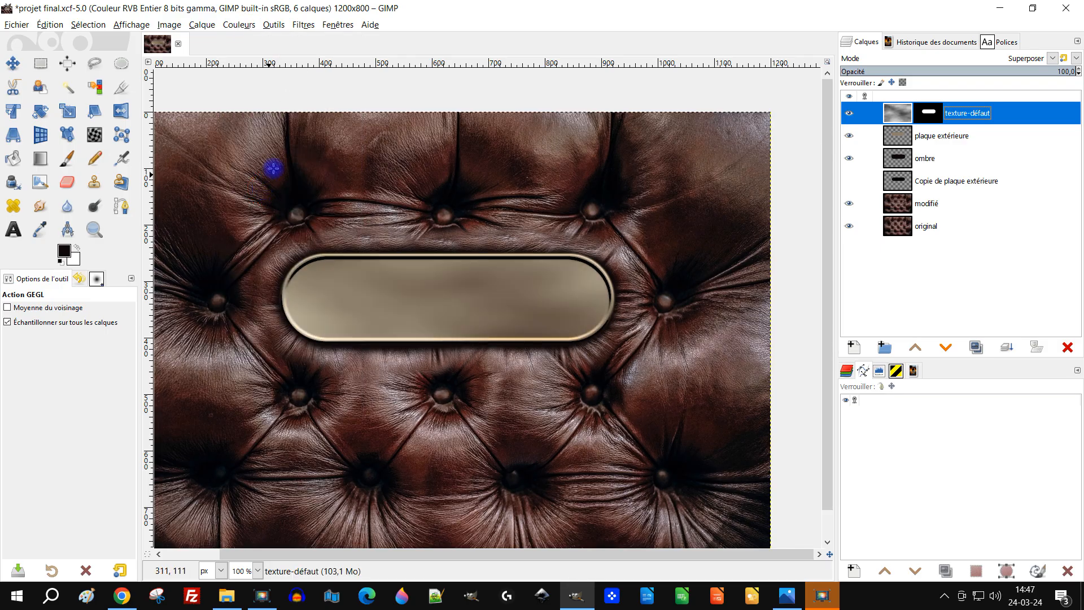
{"action": "left_click", "coordinate": [848, 113]}
{"action": "left_click", "coordinate": [849, 115]}
{"action": "left_click", "coordinate": [985, 70]}
{"action": "left_click_drag", "start_coordinate": [985, 73], "coordinate": [1075, 75]}
{"action": "left_click", "coordinate": [894, 116]}
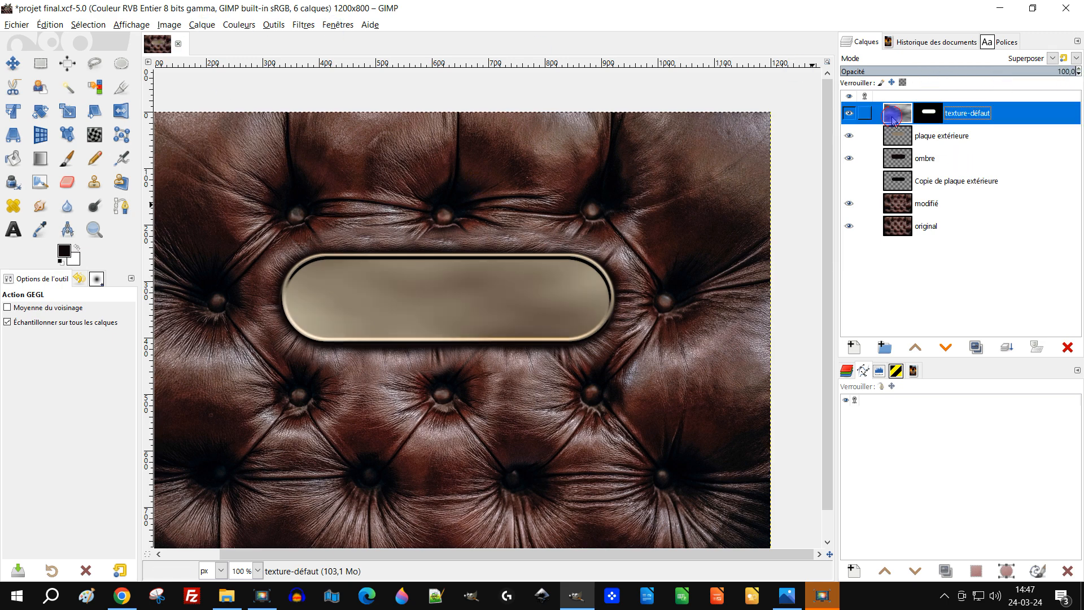
{"action": "left_click", "coordinate": [238, 25]}
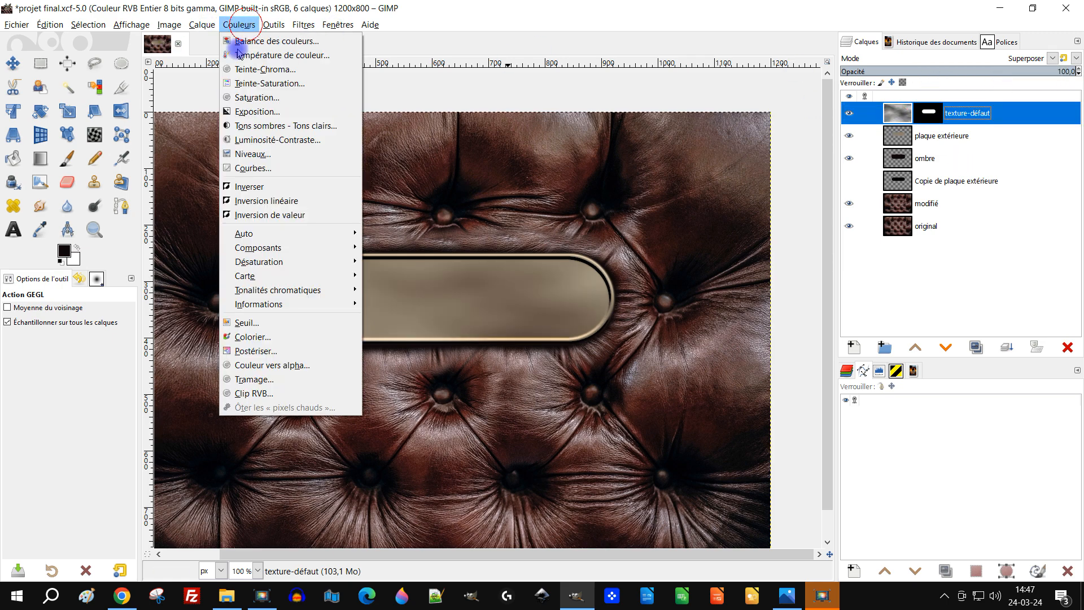
{"action": "left_click", "coordinate": [245, 187]}
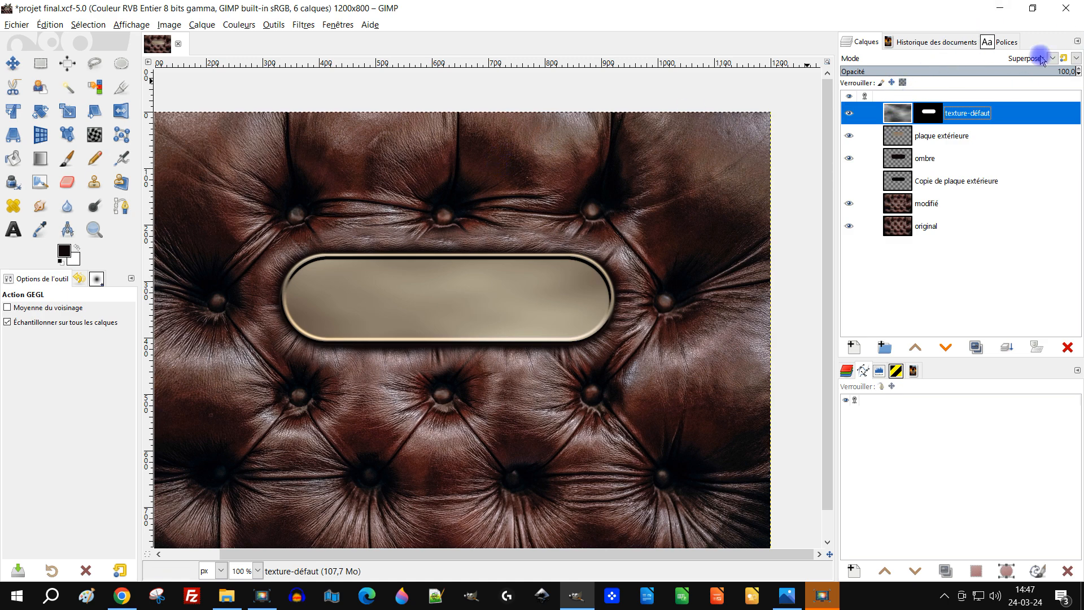
Open Colorier on "texture-défaut", sample the colour from the plaque with the preview off, and turn the preview back on
{"action": "left_click", "coordinate": [240, 26]}
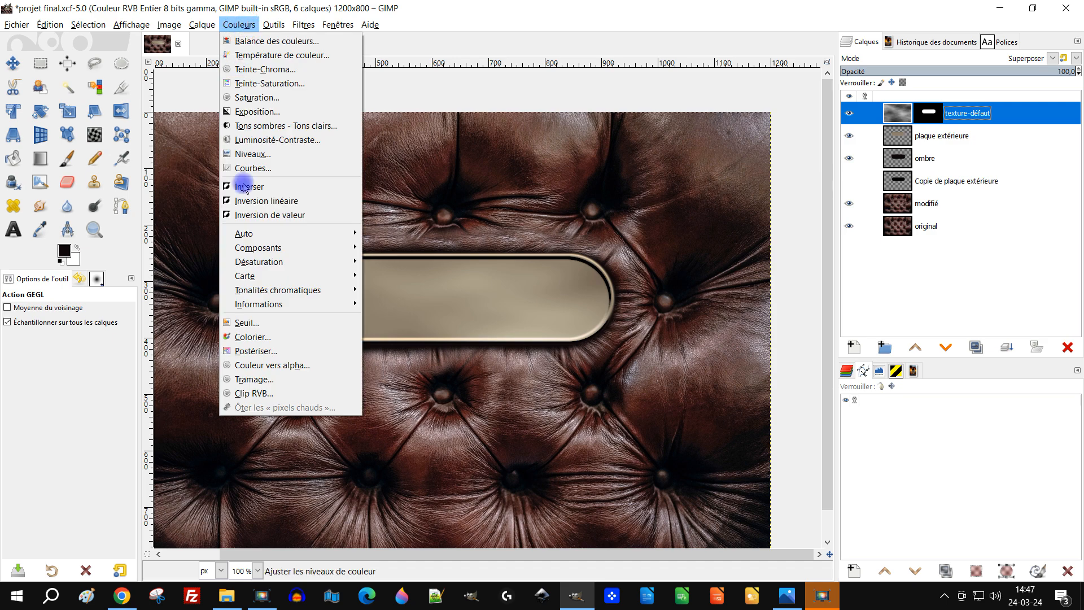
{"action": "left_click", "coordinate": [294, 338]}
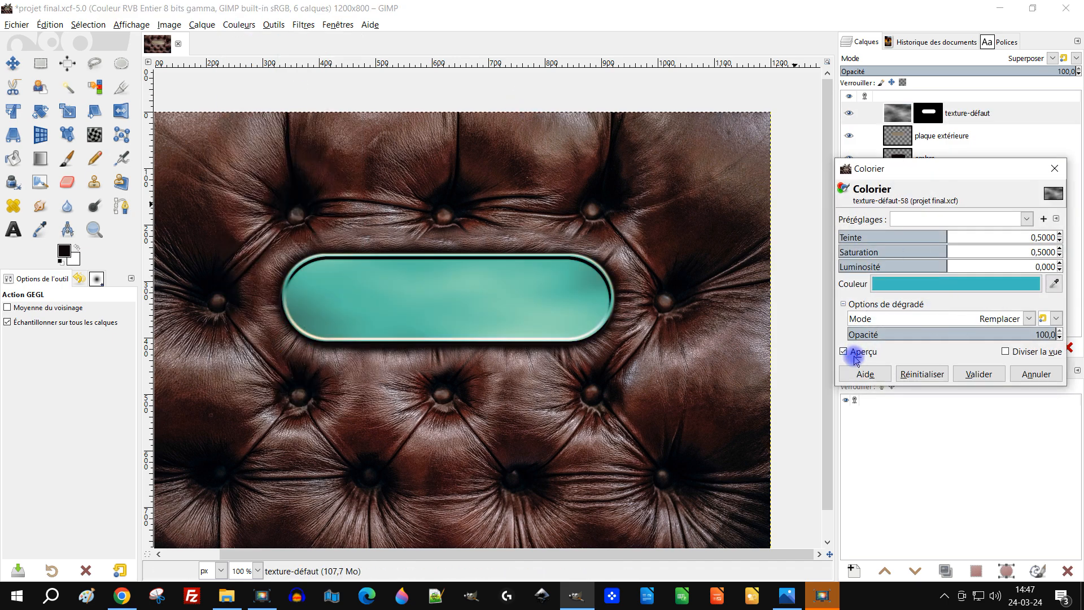
{"action": "left_click", "coordinate": [844, 351]}
{"action": "left_click", "coordinate": [1053, 283]}
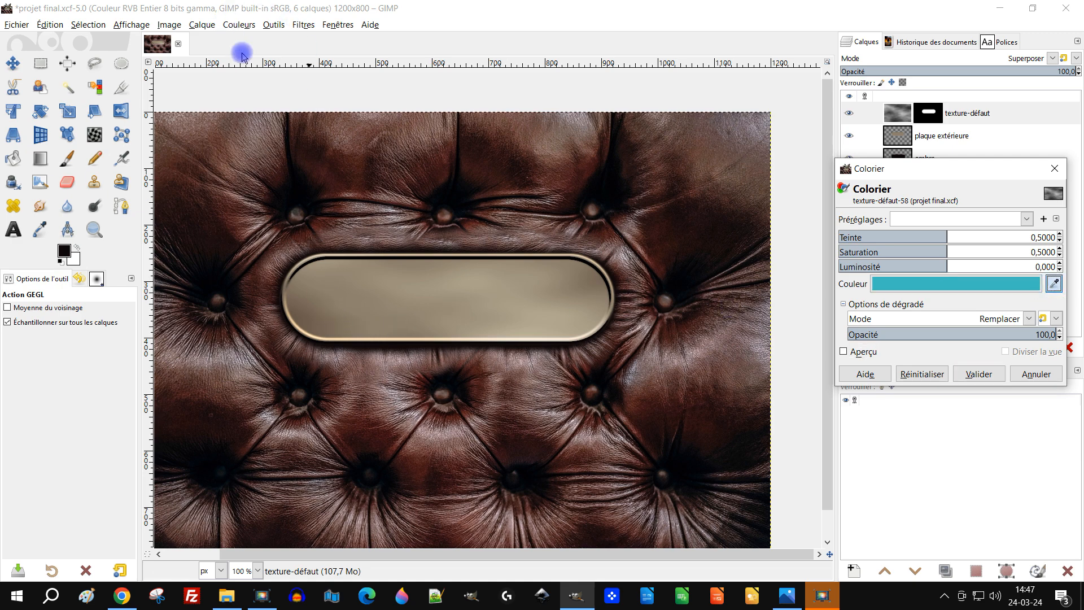
{"action": "left_click", "coordinate": [310, 308]}
{"action": "left_click", "coordinate": [397, 308]}
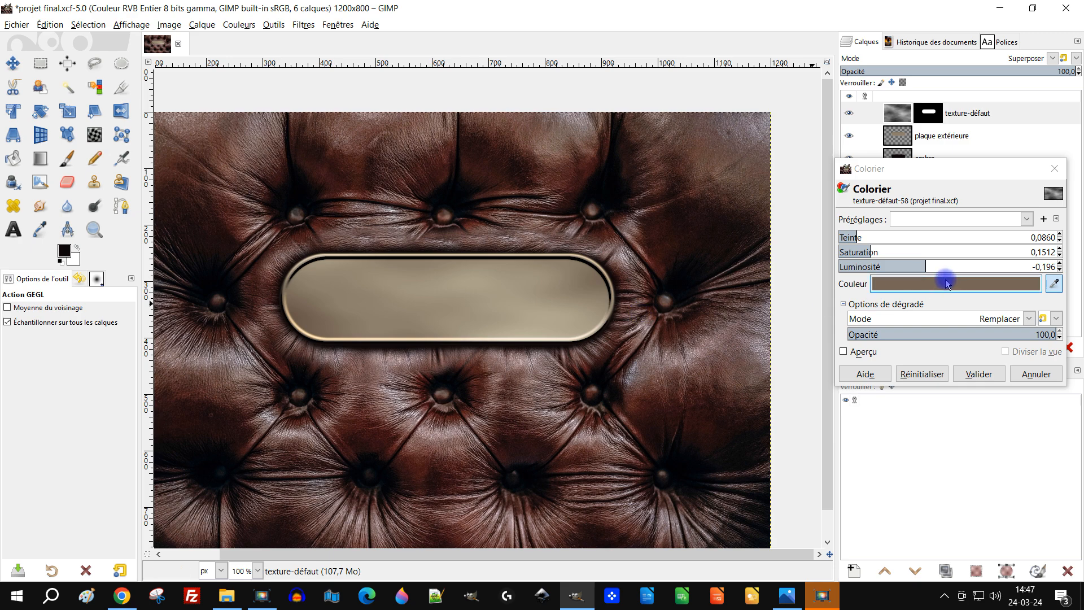
{"action": "left_click", "coordinate": [869, 352]}
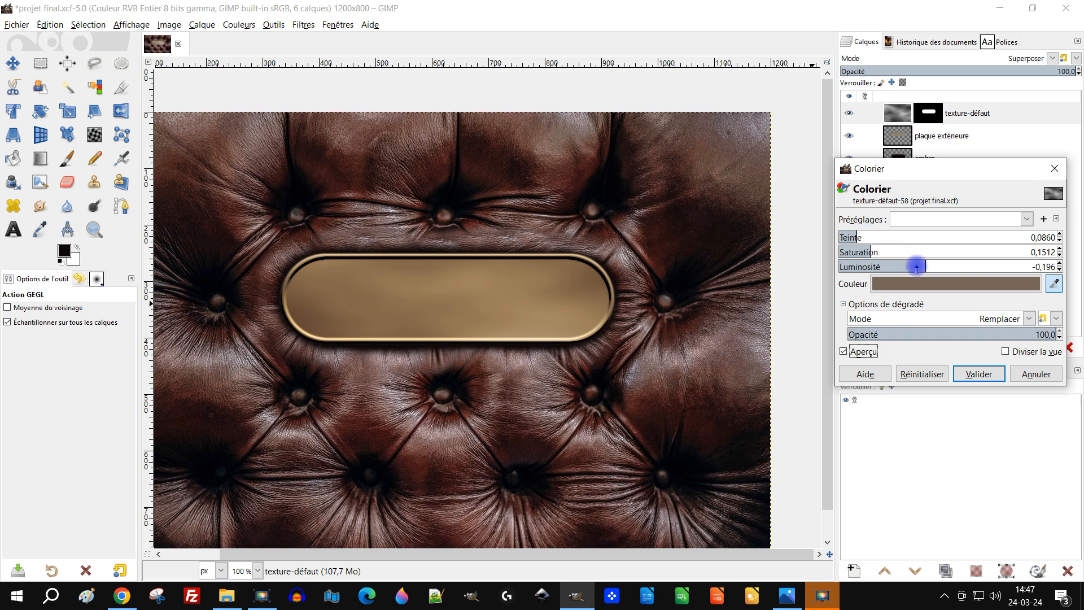
Adjust the colorization to luminosity -0.010, saturation about 0.1528 and hue about 0.1060, and apply it
{"action": "mouse_move", "coordinate": [915, 266]}
{"action": "left_mouse_down"}
{"action": "mouse_move", "coordinate": [900, 266]}
{"action": "mouse_move", "coordinate": [936, 267]}
{"action": "left_mouse_up"}
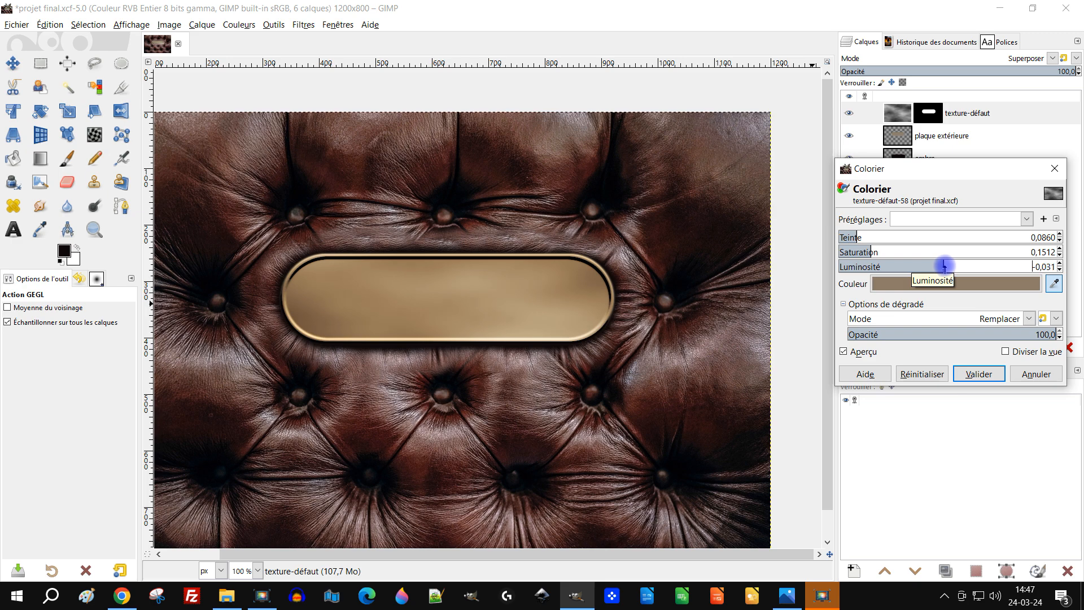
{"action": "left_click_drag", "start_coordinate": [946, 265], "coordinate": [946, 265]}
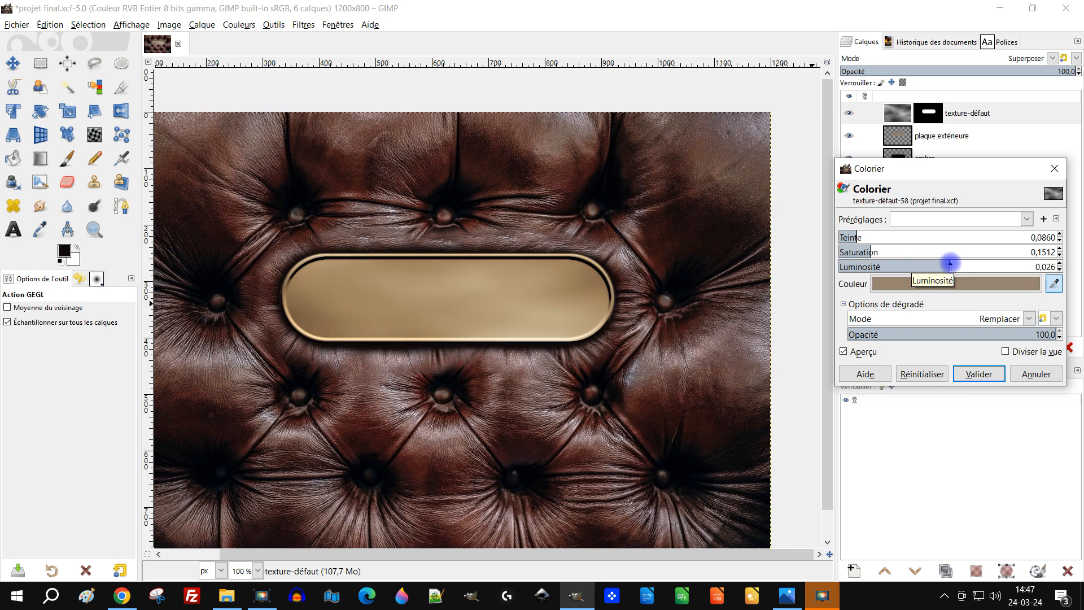
{"action": "left_click_drag", "start_coordinate": [960, 265], "coordinate": [946, 266]}
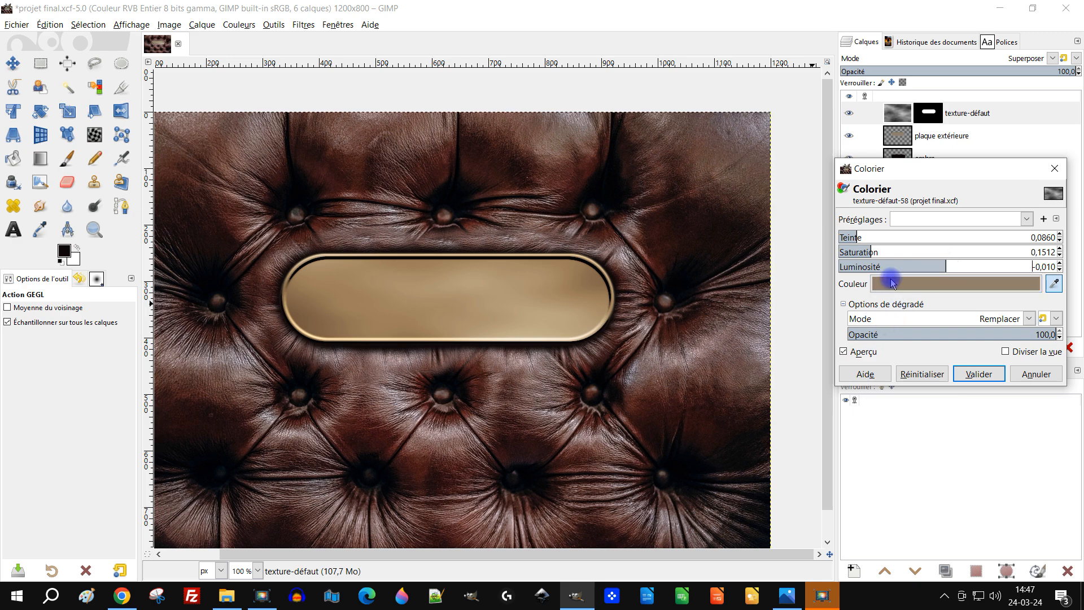
{"action": "left_click_drag", "start_coordinate": [874, 251], "coordinate": [901, 249]}
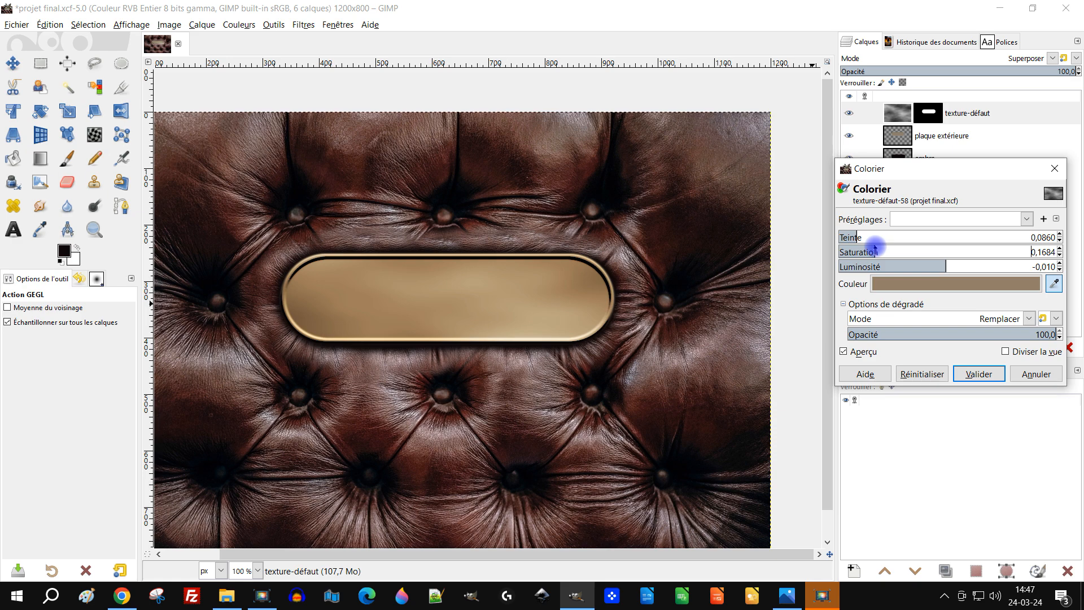
{"action": "left_click_drag", "start_coordinate": [875, 248], "coordinate": [872, 248]}
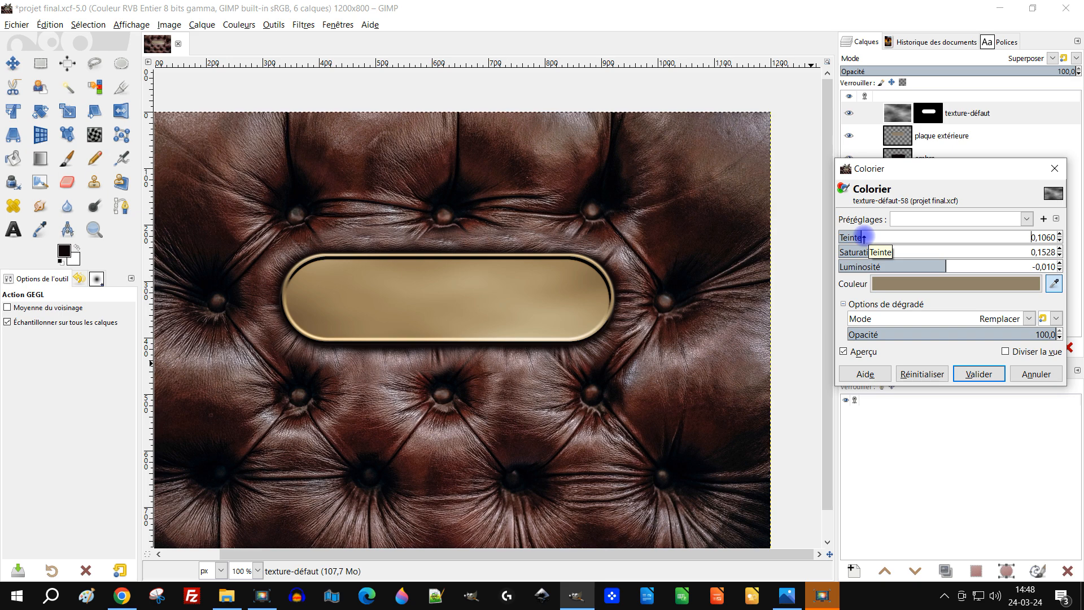
{"action": "left_click", "coordinate": [985, 377]}
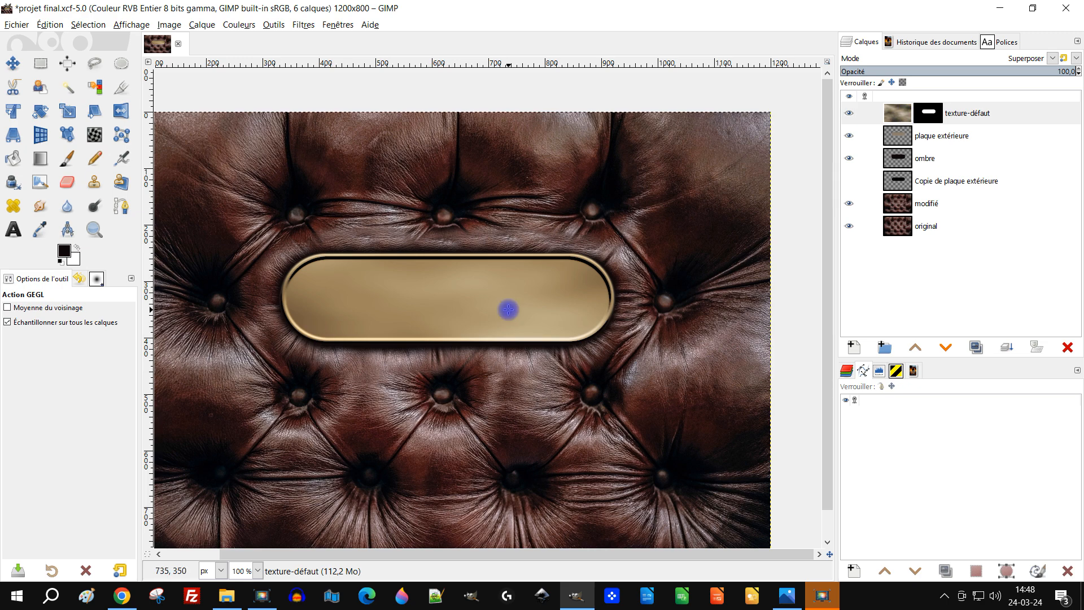
Check the colorized plaque against the whole leather image and save the project
{"action": "scroll", "coordinate": [508, 309], "scroll_direction": "down", "scroll_amount": 2}
{"action": "scroll", "coordinate": [433, 288], "scroll_direction": "up", "scroll_amount": 1}
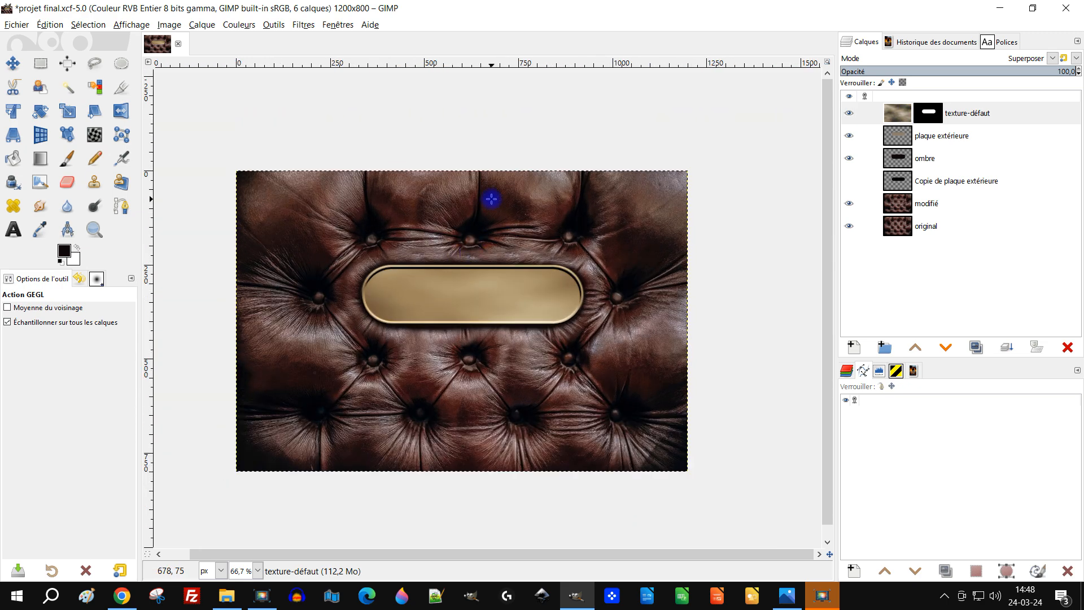
{"action": "key", "text": "ctrl+s"}
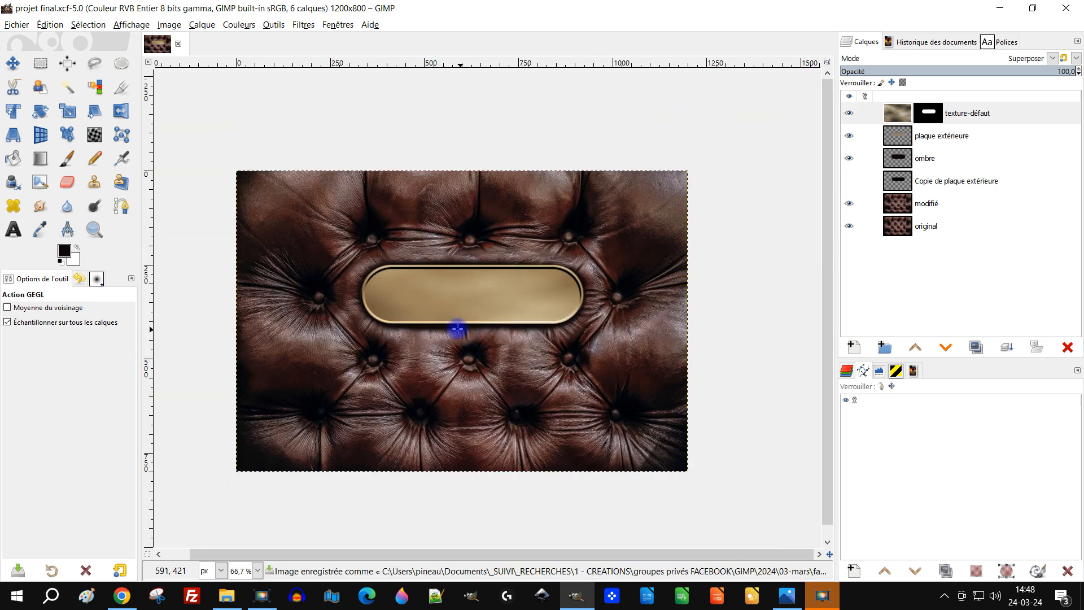
{"action": "scroll", "coordinate": [456, 316], "scroll_direction": "up", "scroll_amount": 2}
{"action": "scroll", "coordinate": [536, 327], "scroll_direction": "down", "scroll_amount": 1}
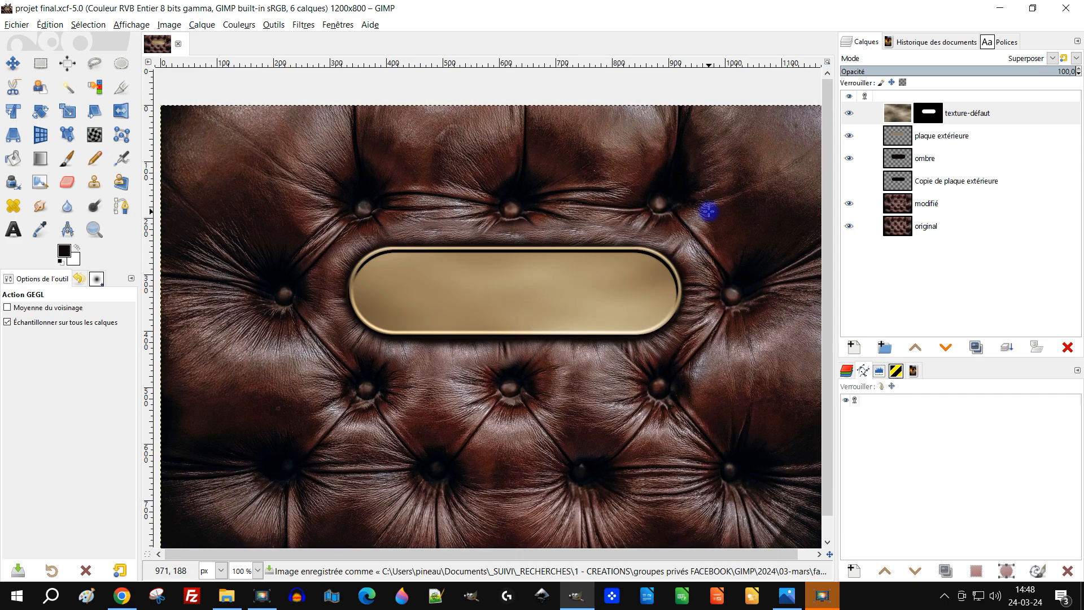
Make the "texture-défaut" layer active and hide the "modifié" and "original" leather layers
{"action": "left_click", "coordinate": [896, 112]}
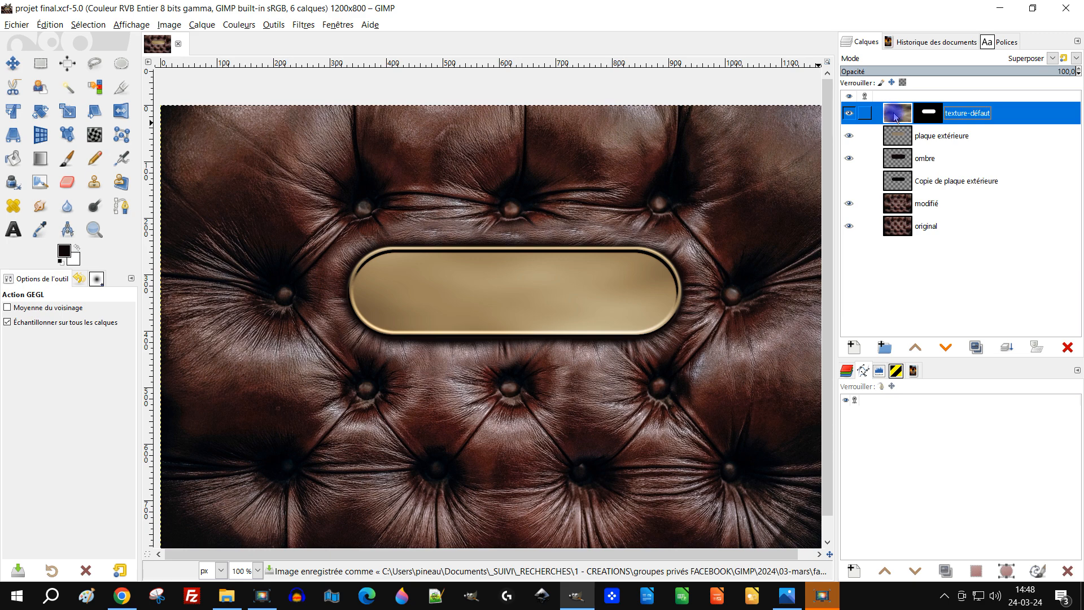
{"action": "left_click", "coordinate": [849, 204]}
{"action": "left_click", "coordinate": [848, 226]}
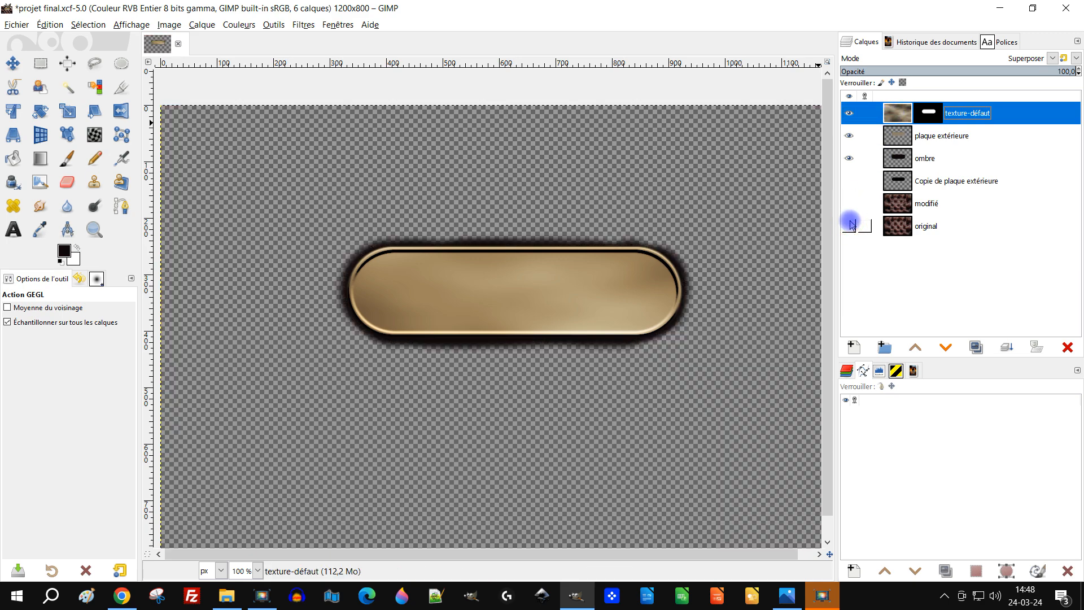
{"action": "right_click", "coordinate": [899, 118]}
{"action": "left_click", "coordinate": [856, 203]}
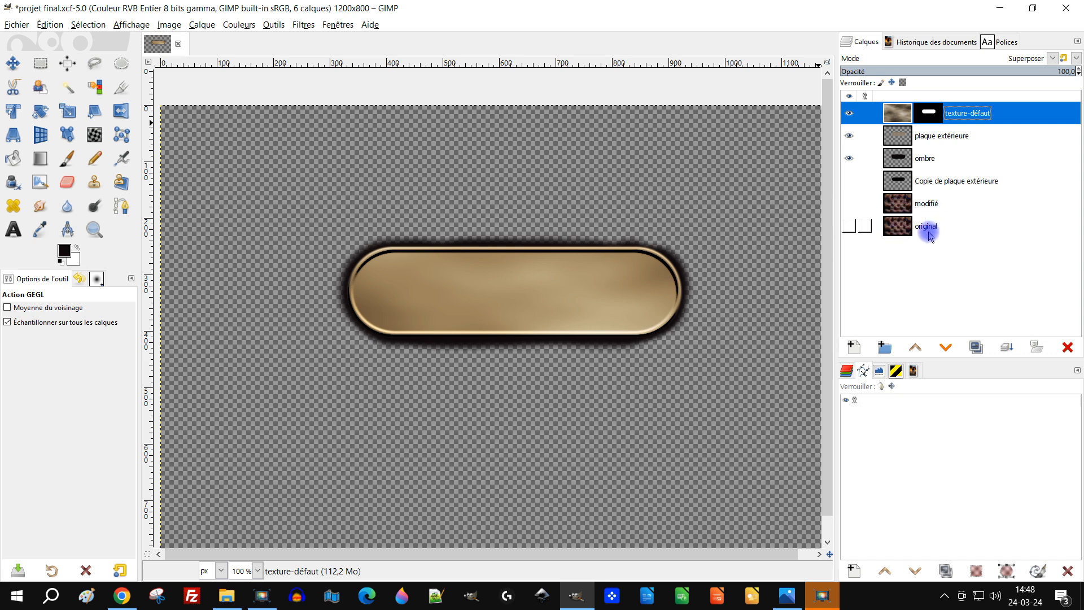
Rename the "modifié" layer as "modifié fauteuil"
{"action": "left_click", "coordinate": [930, 205]}
{"action": "left_click", "coordinate": [950, 205]}
{"action": "type", "text": "fau"}
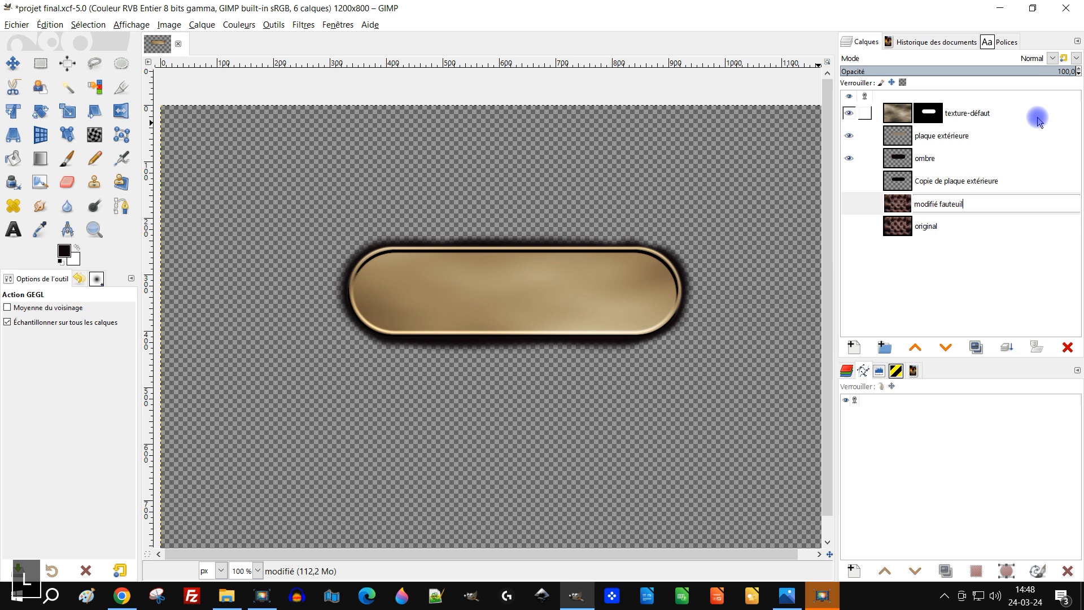
{"action": "type", "text": "teuil"}
{"action": "key", "text": "Return"}
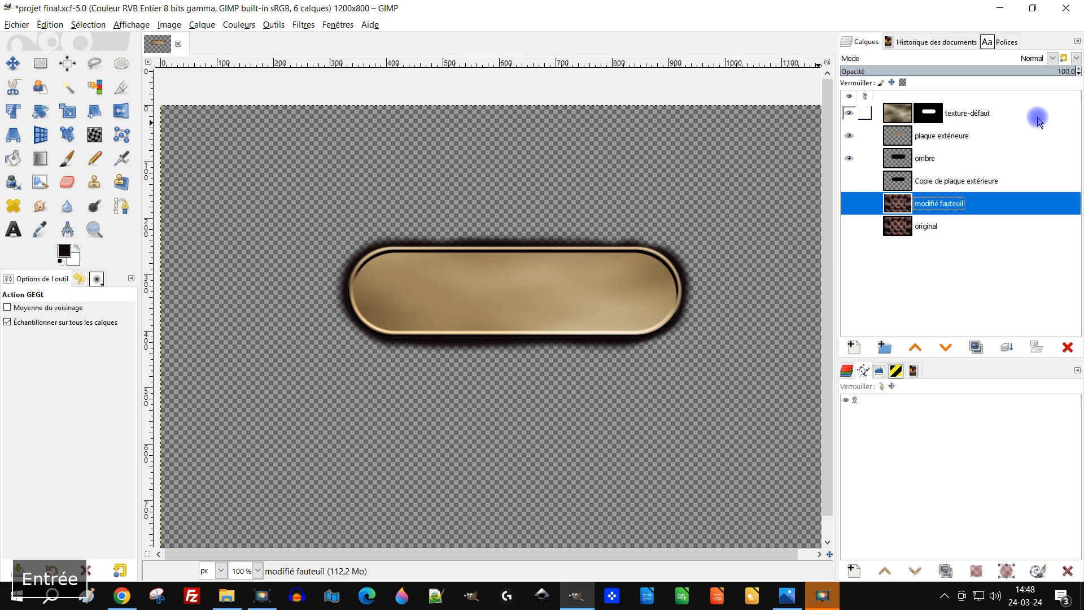
Show the "Copie de plaque extérieure" layer and create a new layer from the visible ones above "texture-défaut"
{"action": "left_click", "coordinate": [901, 183]}
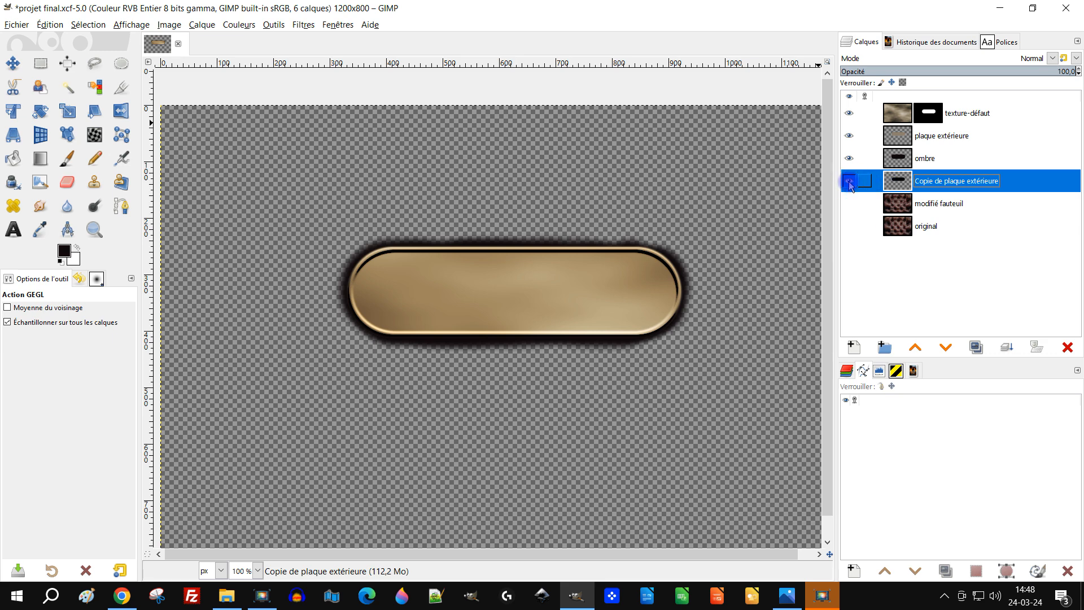
{"action": "right_click", "coordinate": [897, 121]}
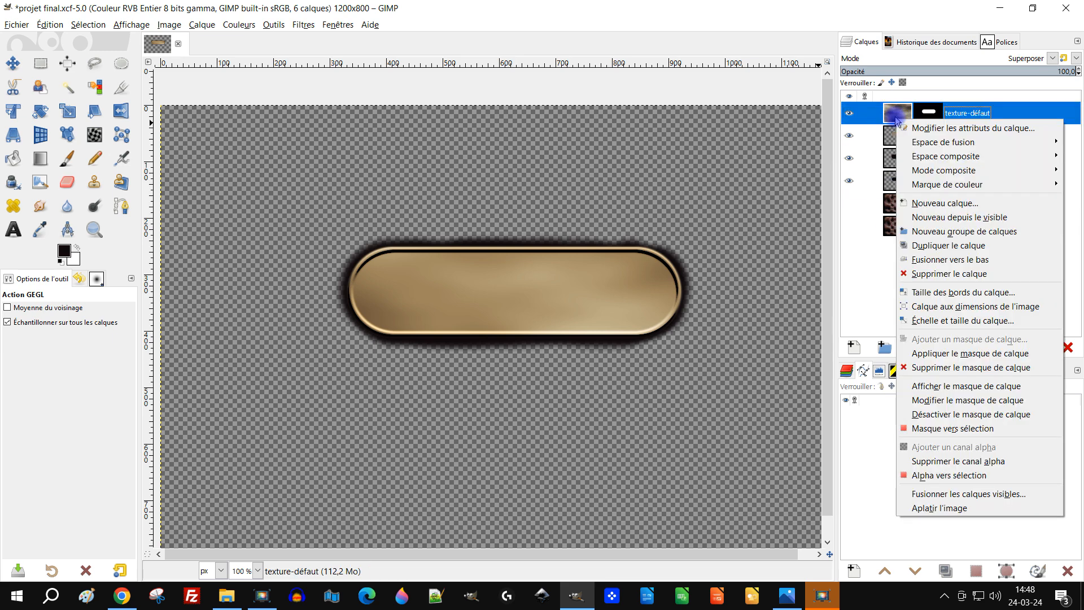
{"action": "left_click", "coordinate": [982, 221]}
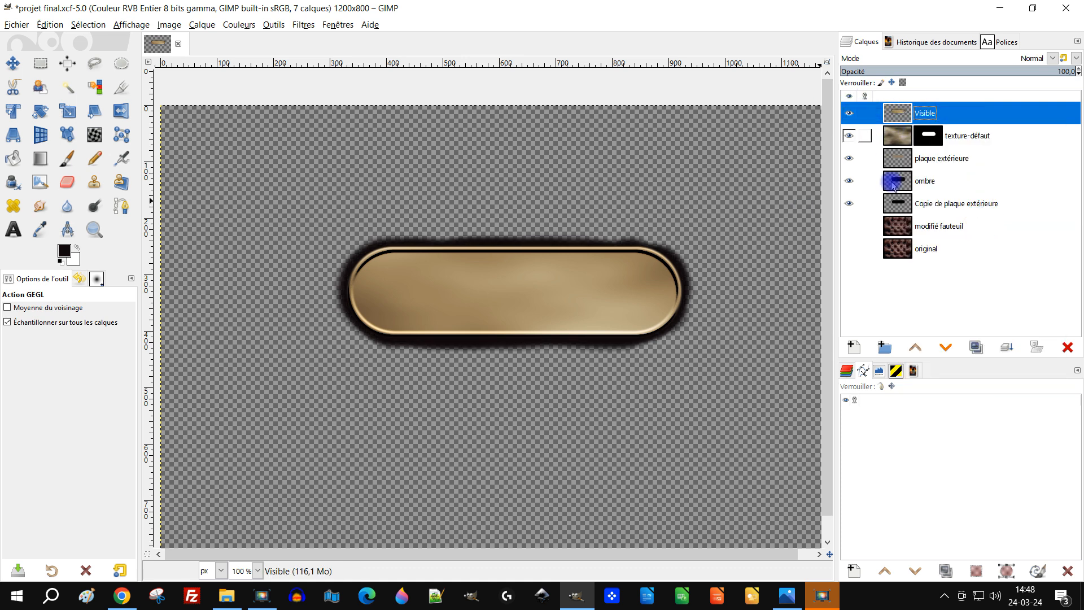
Replace the merged "Visible" layer with one made from the visible layers while "ombre" and "Copie de plaque extérieure" are hidden
{"action": "left_click", "coordinate": [855, 182]}
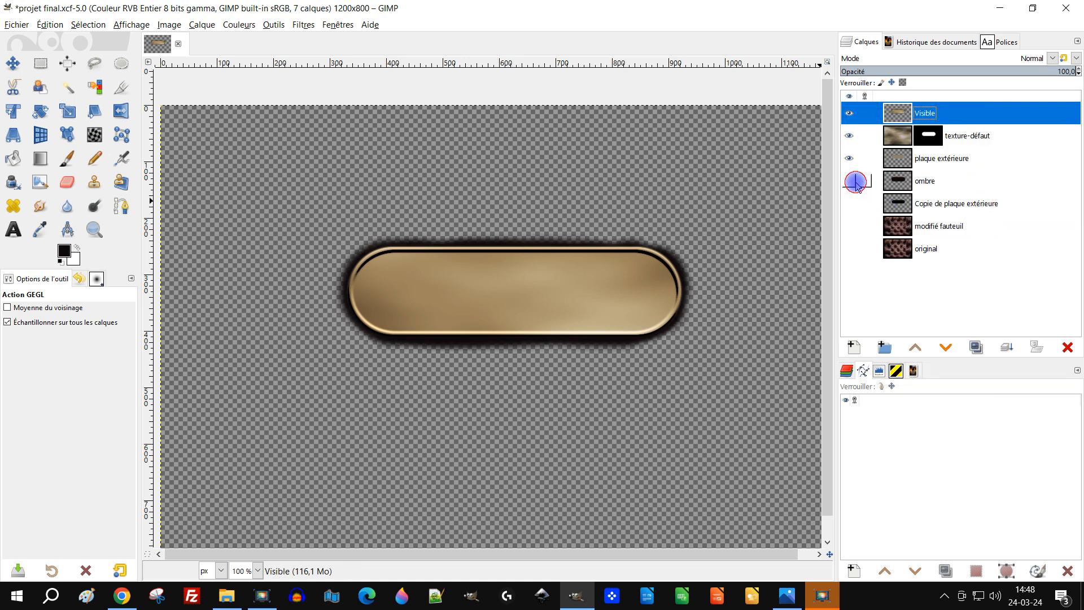
{"action": "left_click", "coordinate": [1067, 347]}
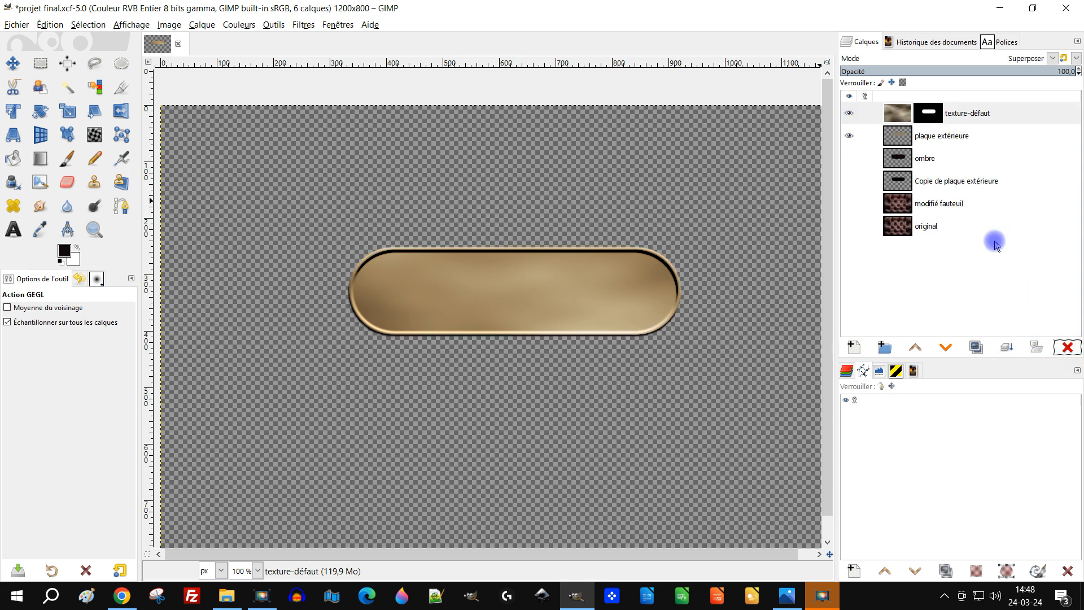
{"action": "right_click", "coordinate": [892, 117]}
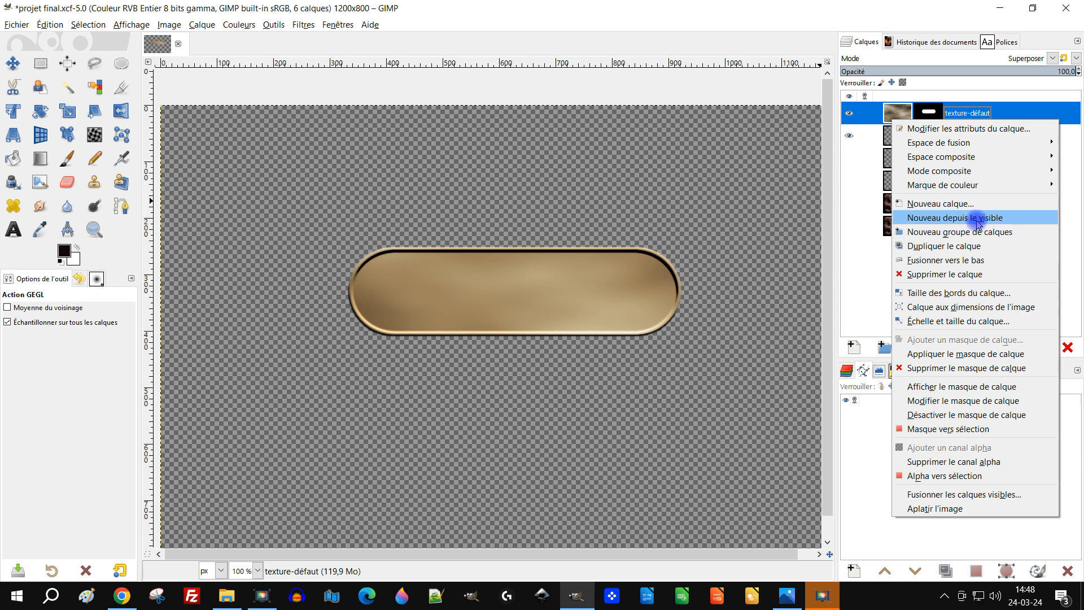
{"action": "left_click", "coordinate": [954, 218]}
Show the "ombre", "Copie de plaque extérieure", "modifié fauteuil" and "original" layers again
{"action": "left_click", "coordinate": [851, 206]}
{"action": "left_click", "coordinate": [851, 181]}
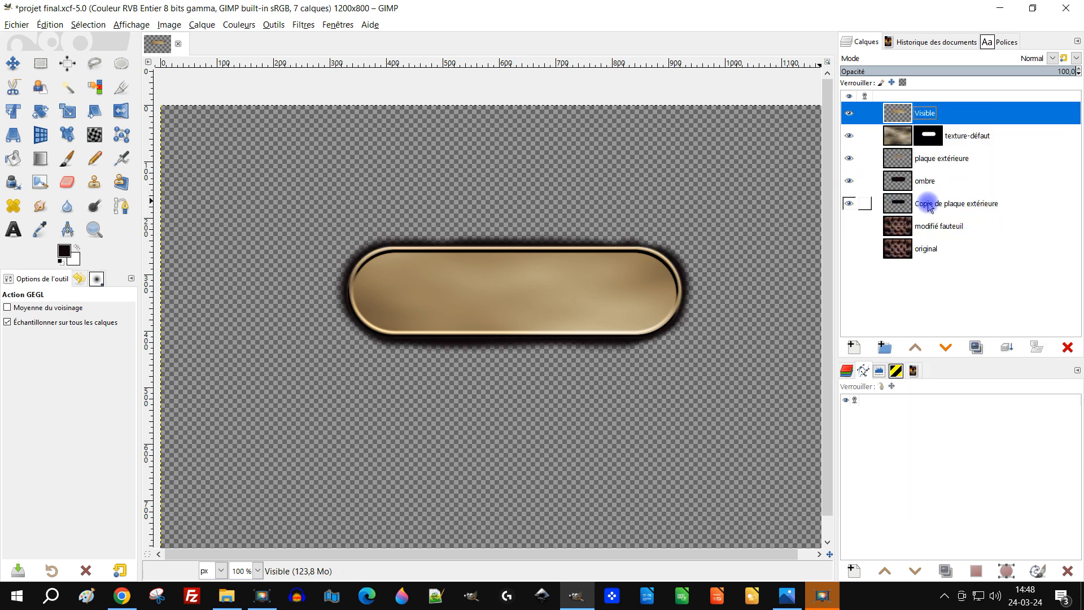
{"action": "left_click", "coordinate": [849, 226]}
{"action": "left_click", "coordinate": [849, 249]}
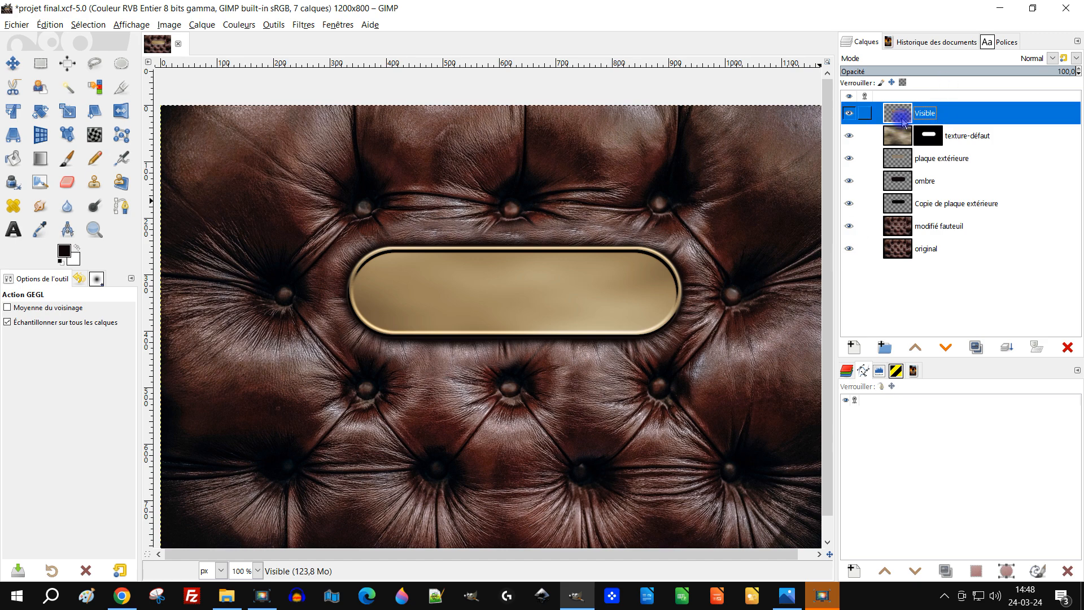
Set the "Visible" layer to Addition mode with an opacity of 59.8
{"action": "left_click", "coordinate": [1032, 58]}
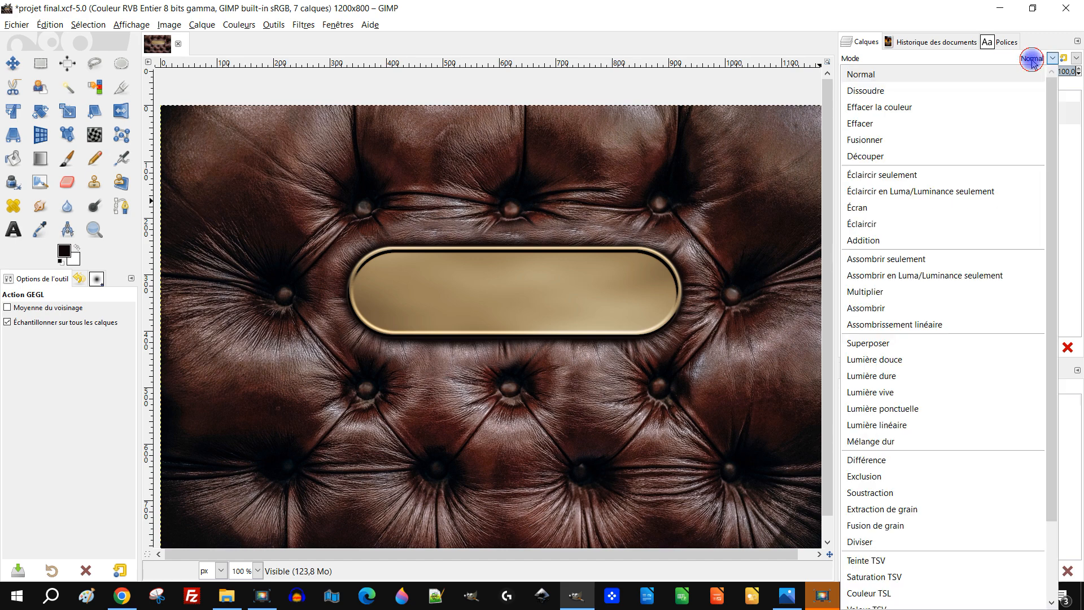
{"action": "left_click", "coordinate": [918, 240]}
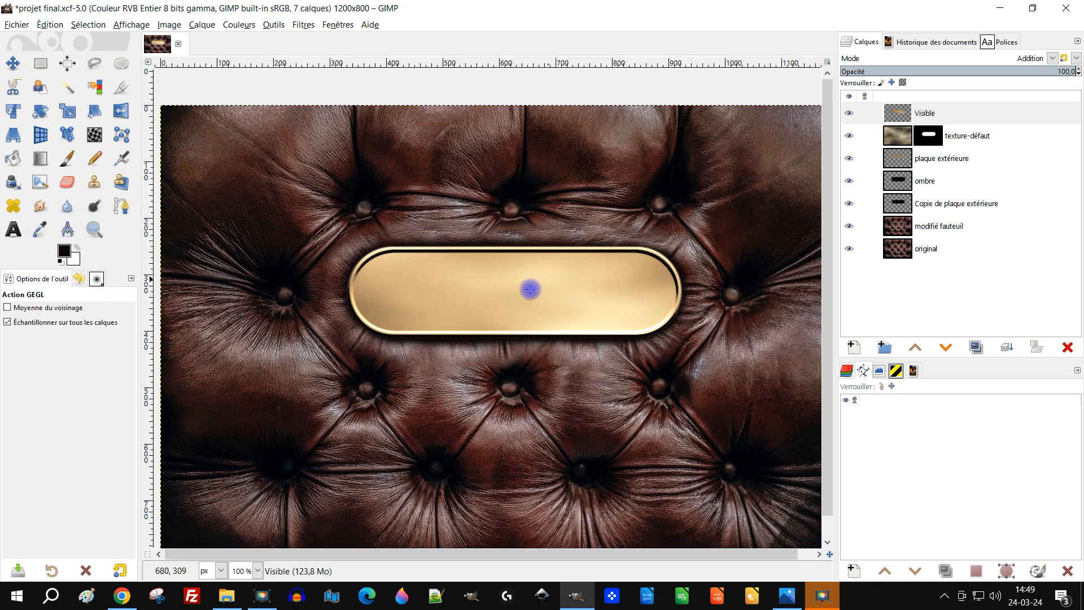
{"action": "scroll", "coordinate": [555, 336], "scroll_direction": "down", "scroll_amount": 2}
{"action": "scroll", "coordinate": [549, 322], "scroll_direction": "up", "scroll_amount": 3}
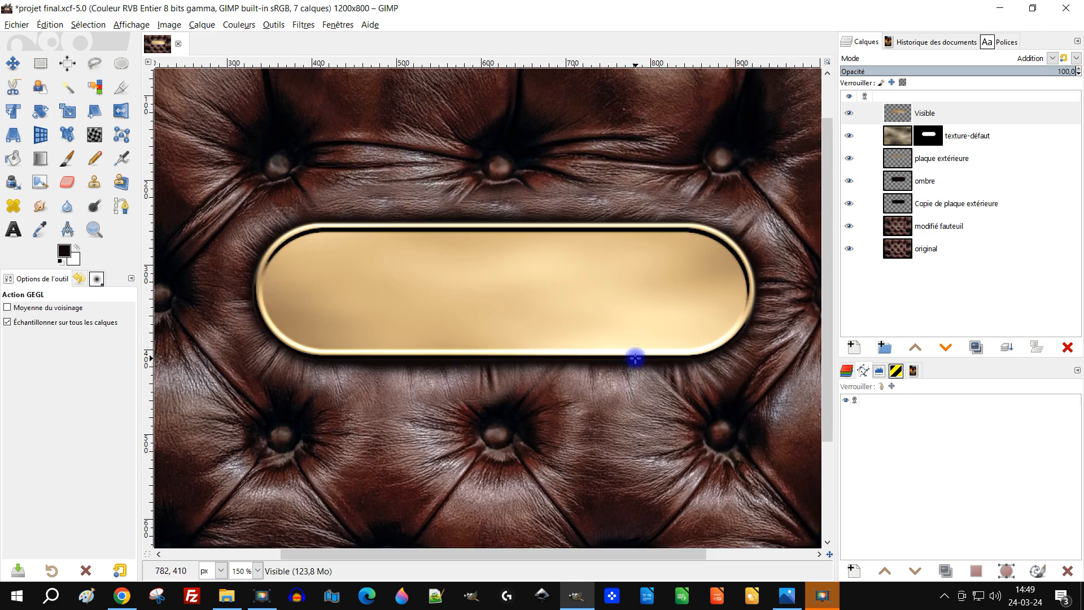
{"action": "scroll", "coordinate": [657, 352], "scroll_direction": "down", "scroll_amount": 2}
{"action": "scroll", "coordinate": [789, 244], "scroll_direction": "up", "scroll_amount": 2}
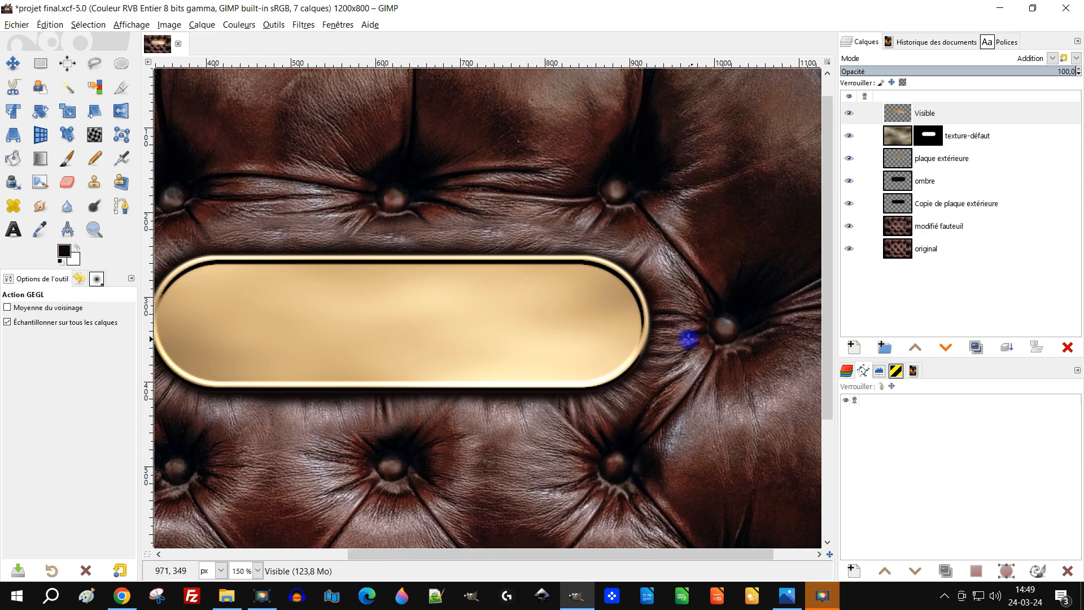
{"action": "scroll", "coordinate": [676, 330], "scroll_direction": "down", "scroll_amount": 1}
{"action": "mouse_move", "coordinate": [677, 332]}
{"action": "left_mouse_down"}
{"action": "mouse_move", "coordinate": [684, 315]}
{"action": "mouse_move", "coordinate": [674, 322]}
{"action": "left_mouse_up"}
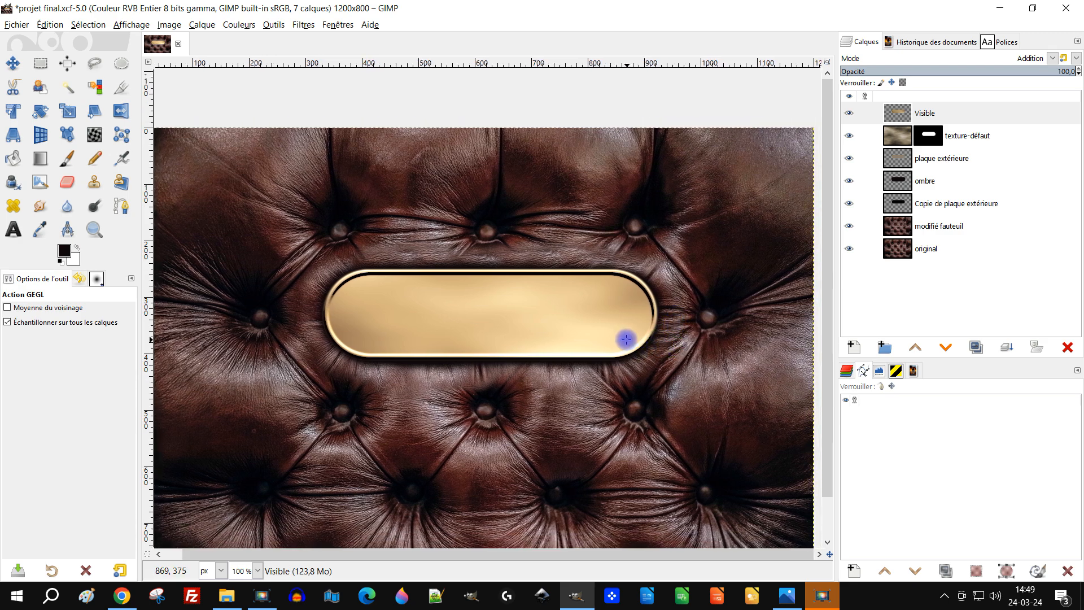
{"action": "left_click", "coordinate": [981, 71]}
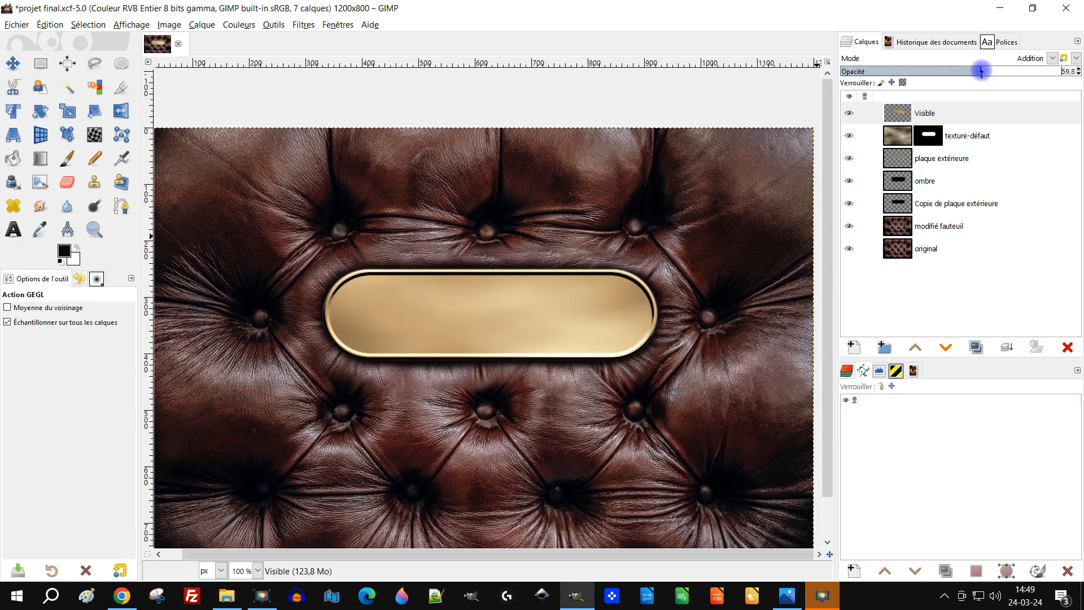
Set the Visible layer's blend mode to Superposer and its opacity to about 91
{"action": "left_click_drag", "start_coordinate": [981, 71], "coordinate": [1078, 96]}
{"action": "left_click", "coordinate": [1017, 60]}
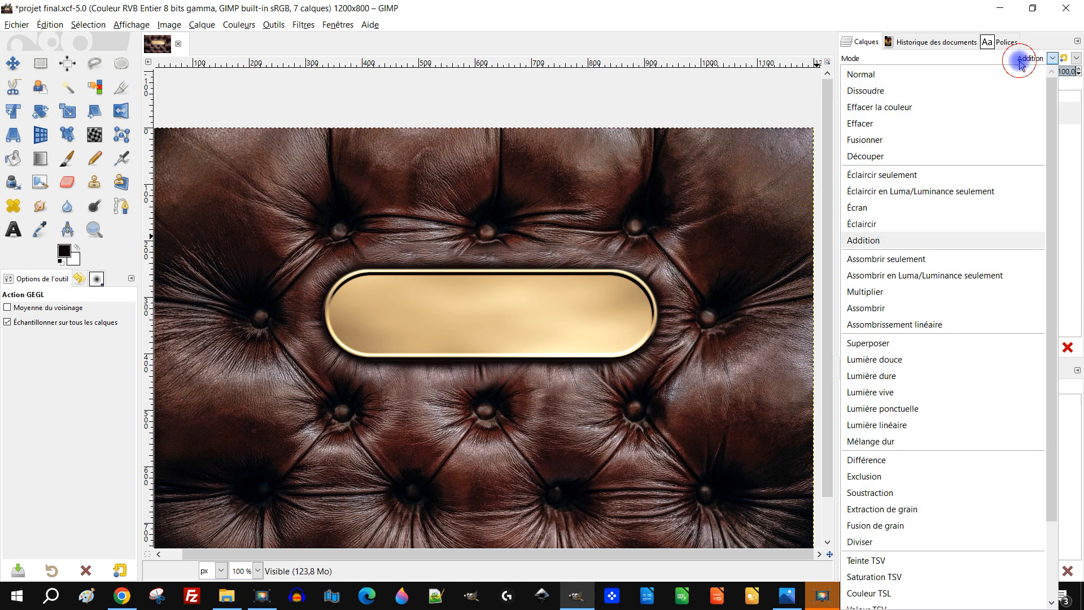
{"action": "left_click", "coordinate": [931, 343]}
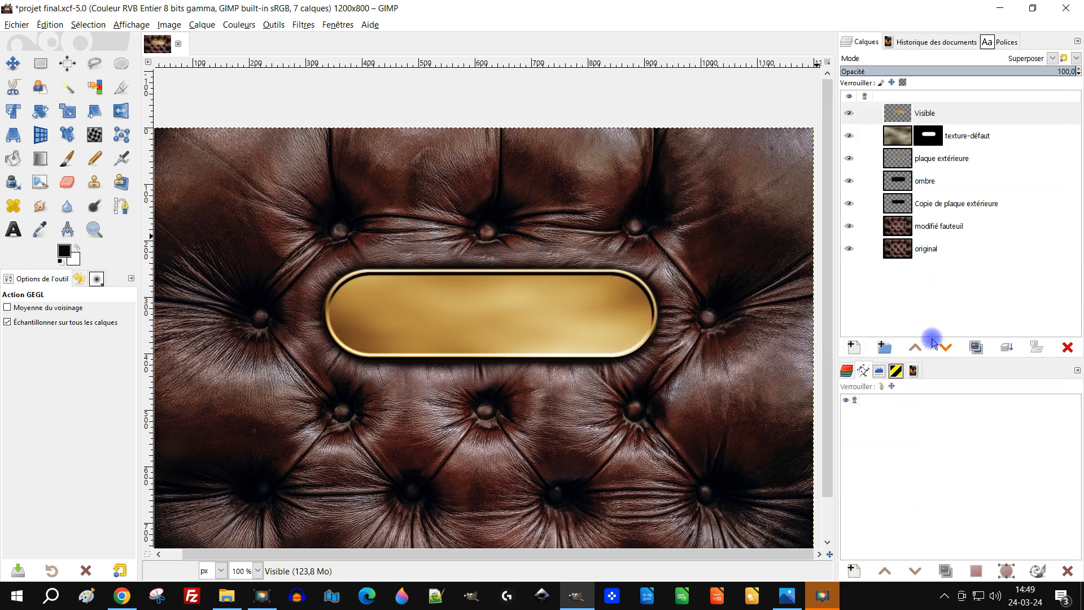
{"action": "left_click", "coordinate": [977, 71]}
{"action": "left_click_drag", "start_coordinate": [957, 71], "coordinate": [1010, 71]}
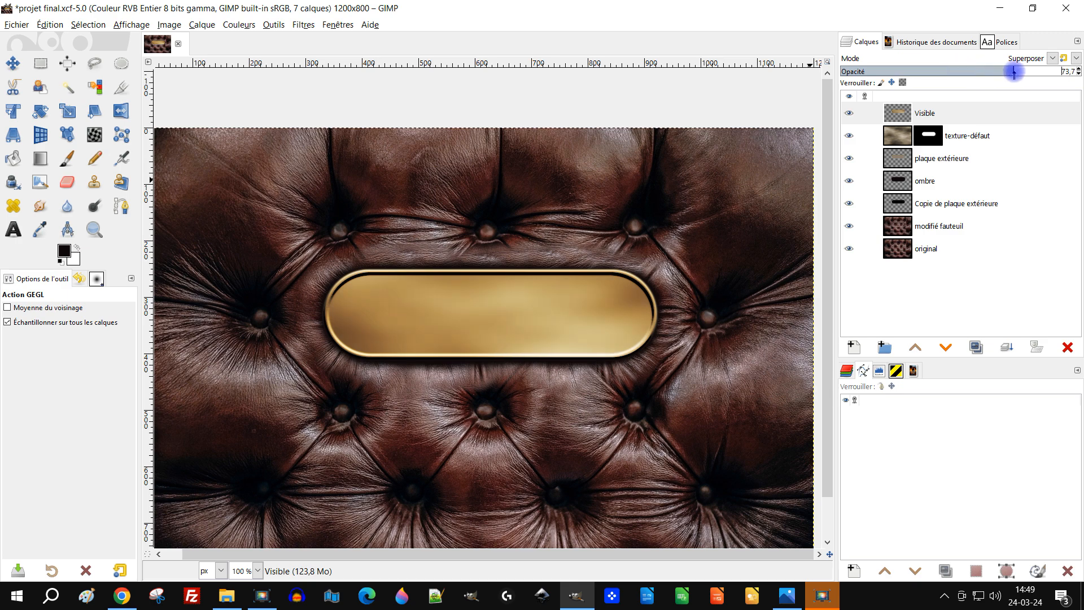
{"action": "left_click_drag", "start_coordinate": [1013, 71], "coordinate": [1039, 70]}
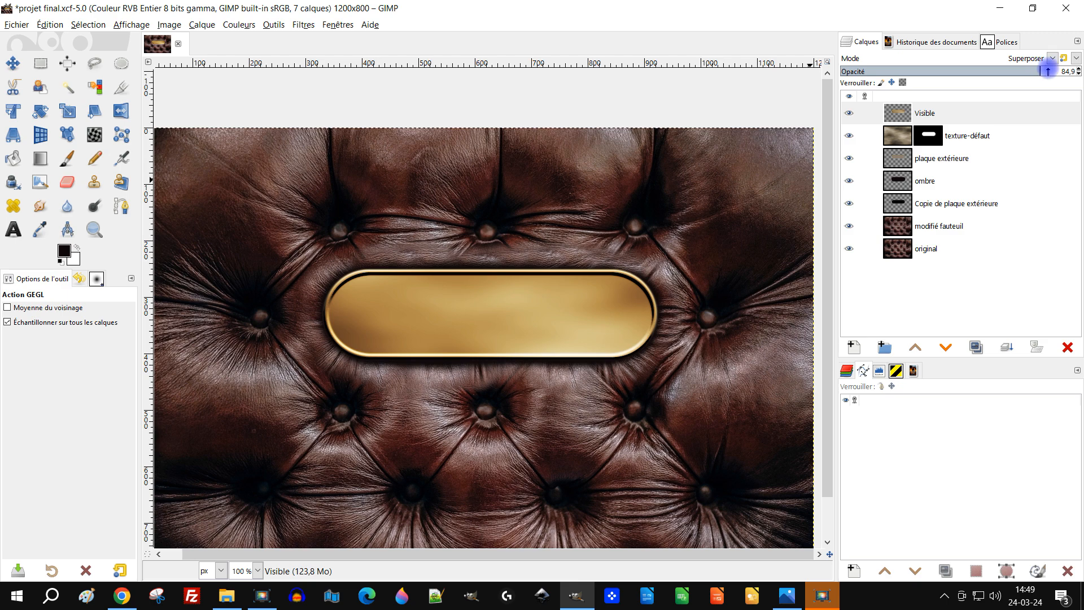
Lower the opacity of the texture-défaut layer to about 64
{"action": "left_click", "coordinate": [1000, 136]}
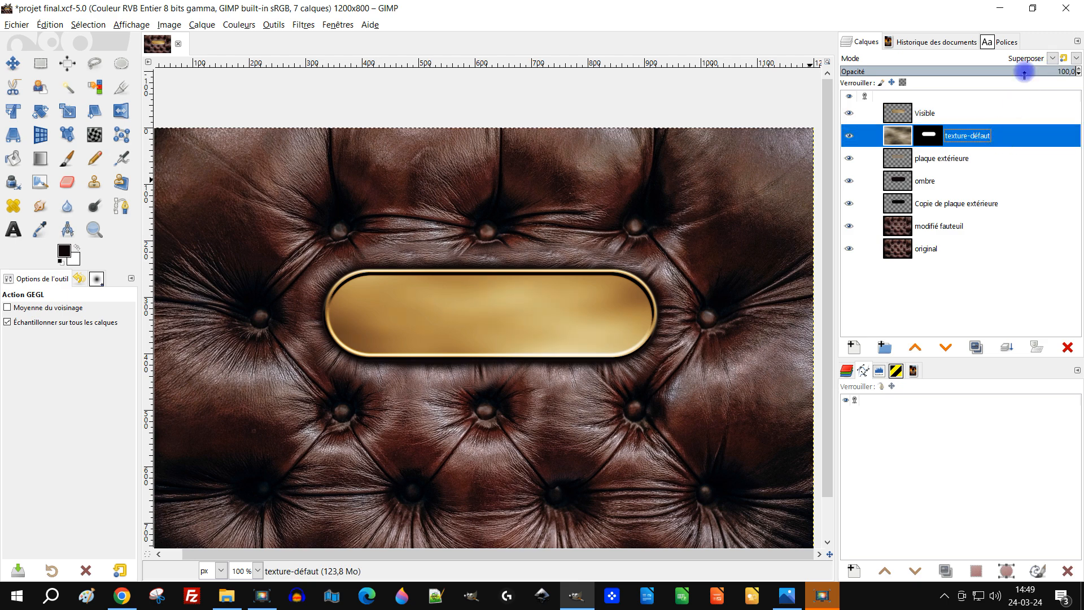
{"action": "left_click", "coordinate": [1031, 71]}
{"action": "left_click_drag", "start_coordinate": [1015, 71], "coordinate": [991, 71]}
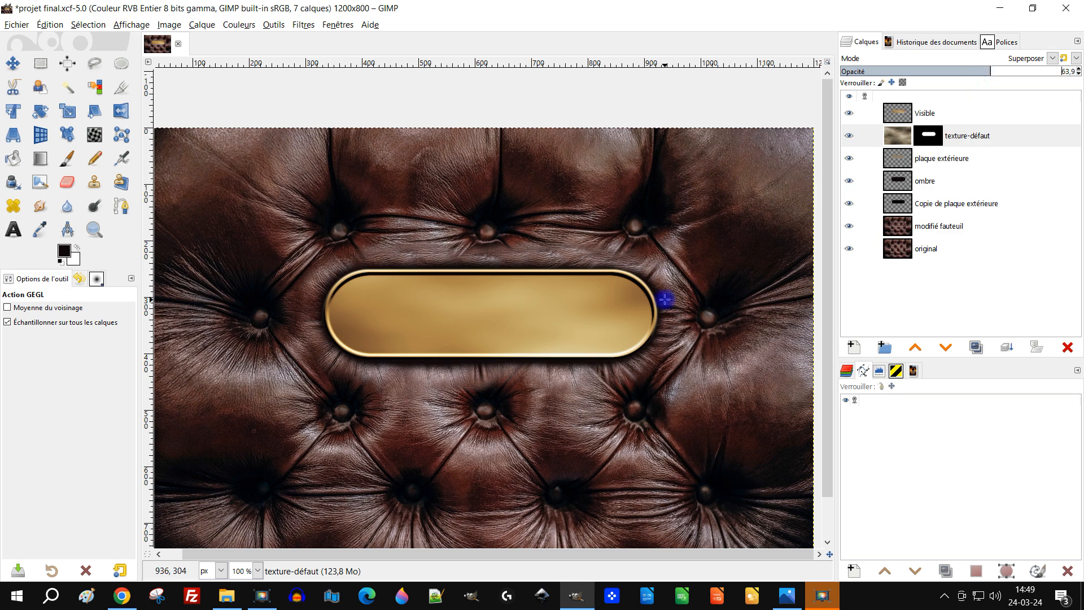
Raise the Visible layer's opacity to 100 and save the project
{"action": "left_click", "coordinate": [926, 113]}
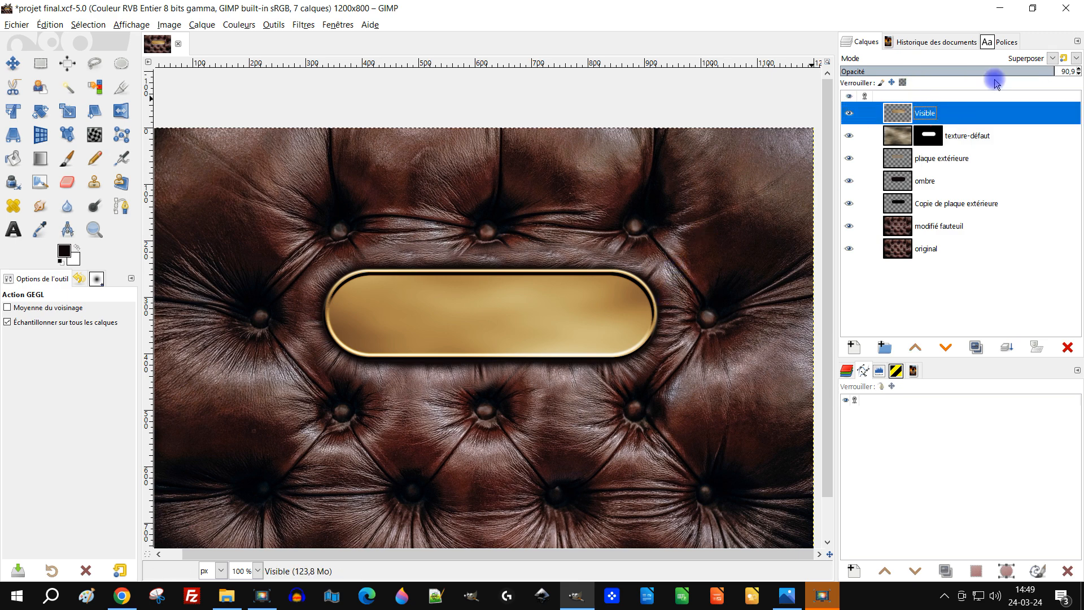
{"action": "left_click_drag", "start_coordinate": [1030, 70], "coordinate": [1078, 58]}
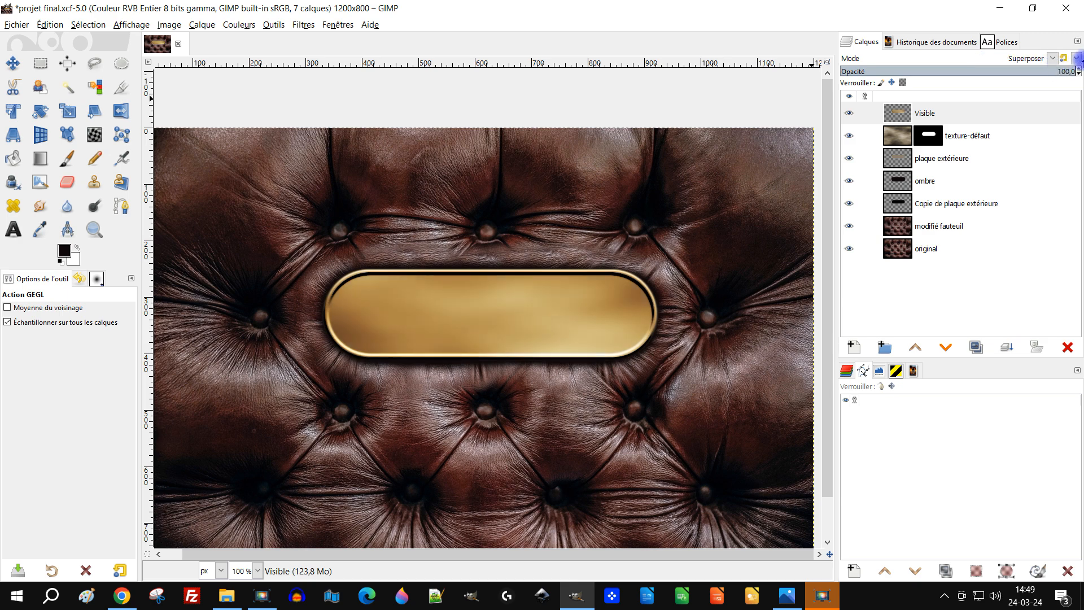
{"action": "key", "text": "ctrl+s"}
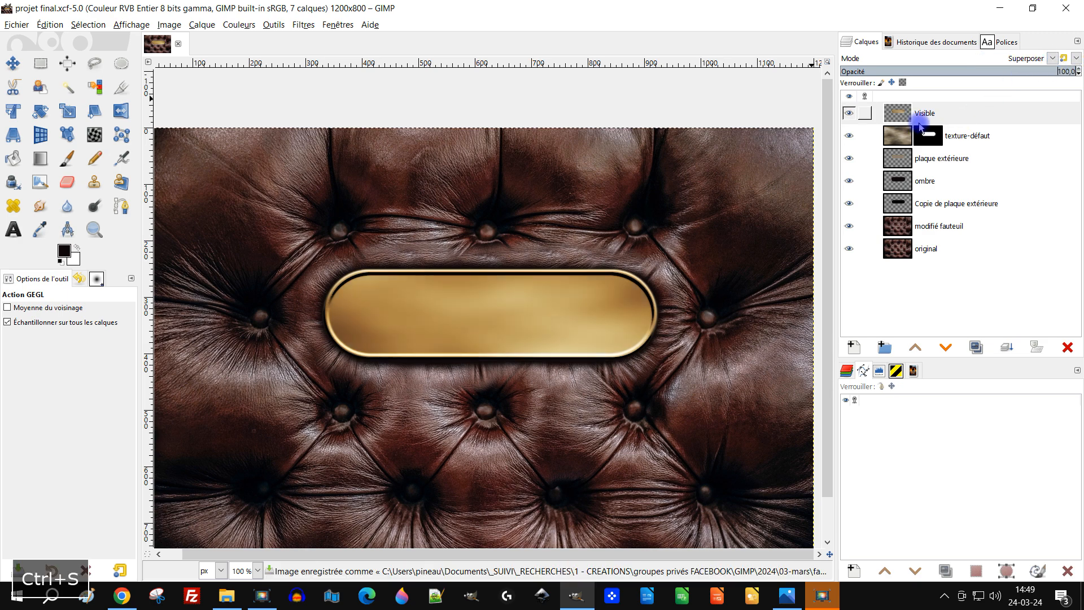
Create a selection from the alpha channel of the plaque extérieure layer
{"action": "left_click", "coordinate": [950, 115]}
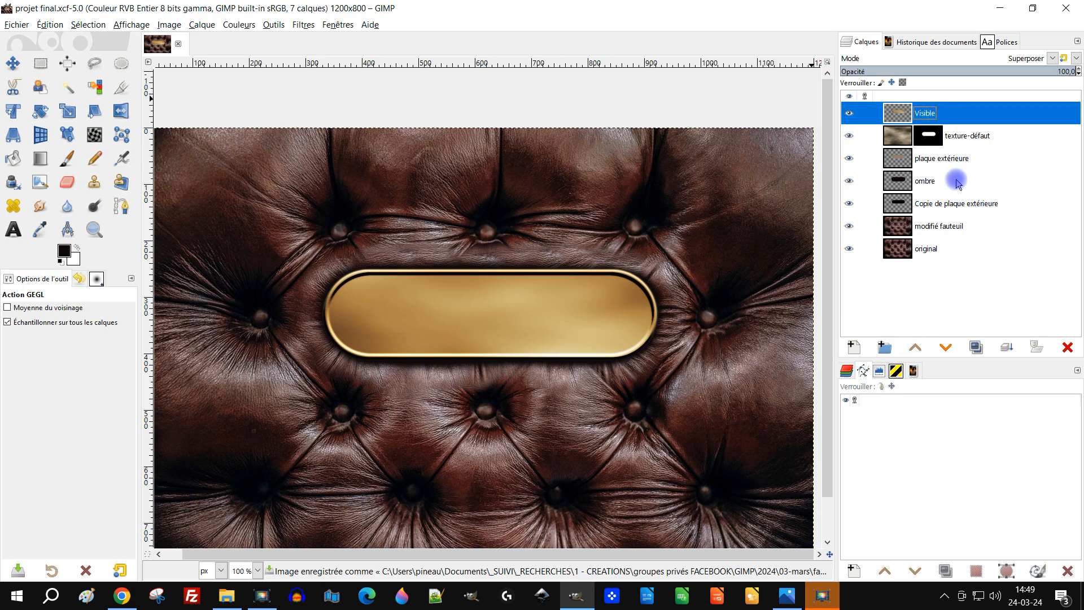
{"action": "right_click", "coordinate": [903, 160]}
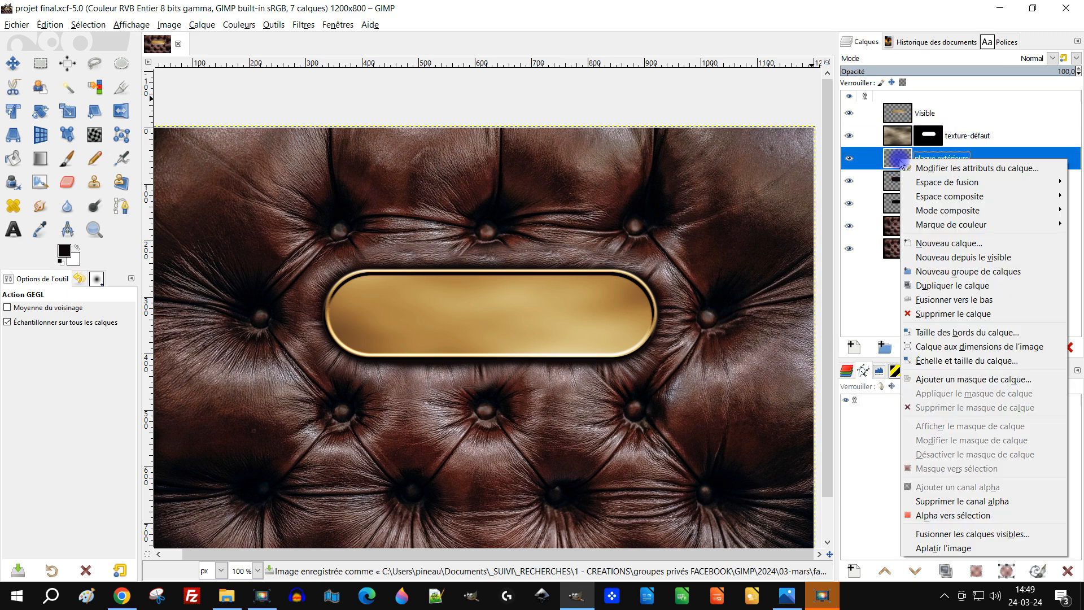
{"action": "left_click", "coordinate": [954, 515]}
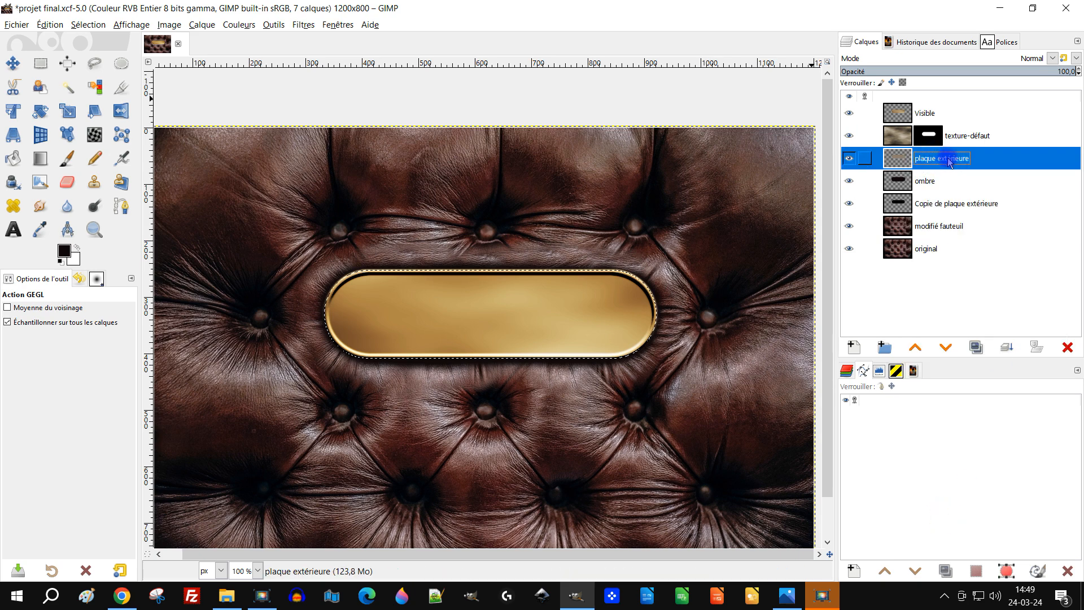
Rename the Visible layer as "brille - superposer"
{"action": "left_click", "coordinate": [902, 115]}
{"action": "left_click", "coordinate": [924, 115]}
{"action": "double_click", "coordinate": [925, 114]}
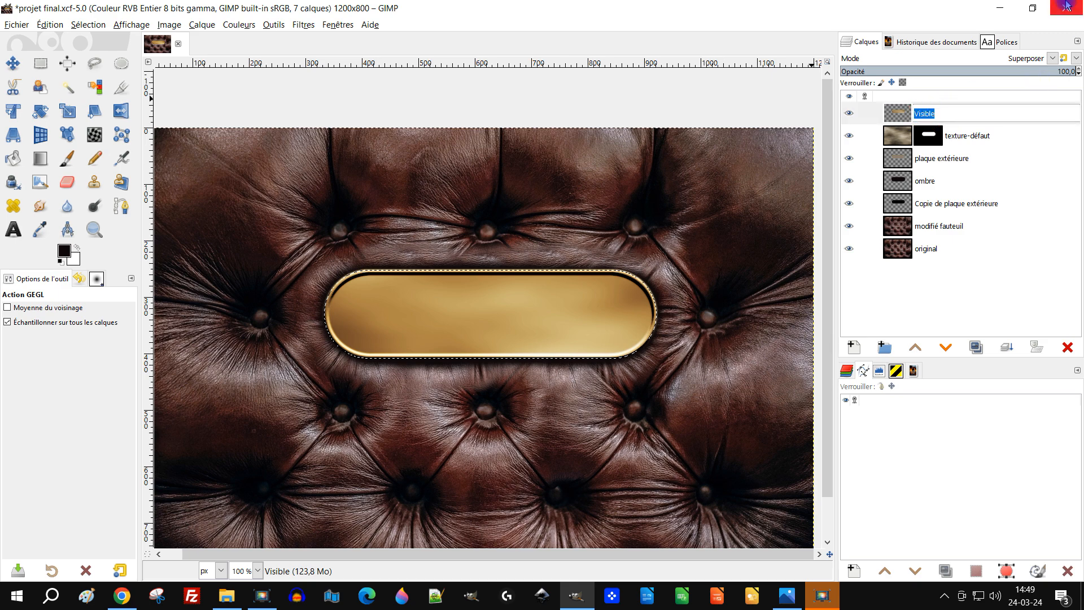
{"action": "type", "text": "sup"}
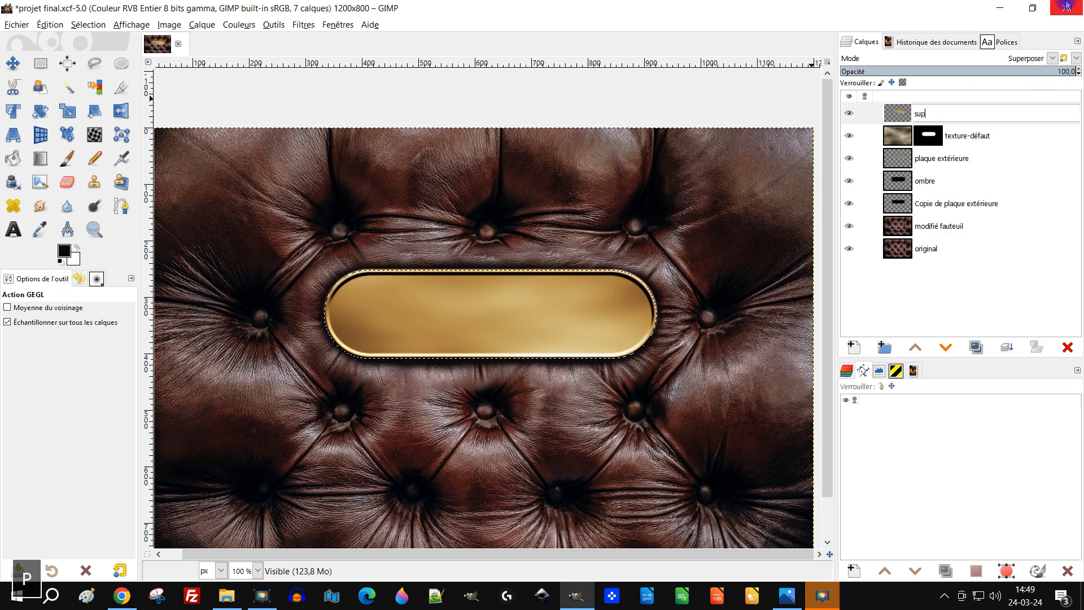
{"action": "type", "text": "erposer "}
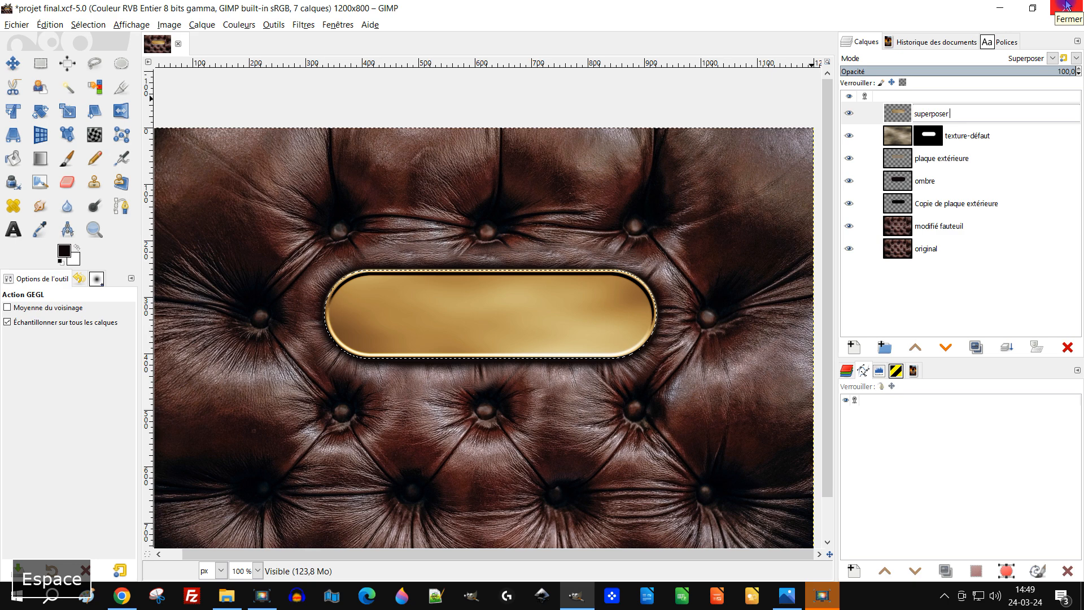
{"action": "type", "text": "br"}
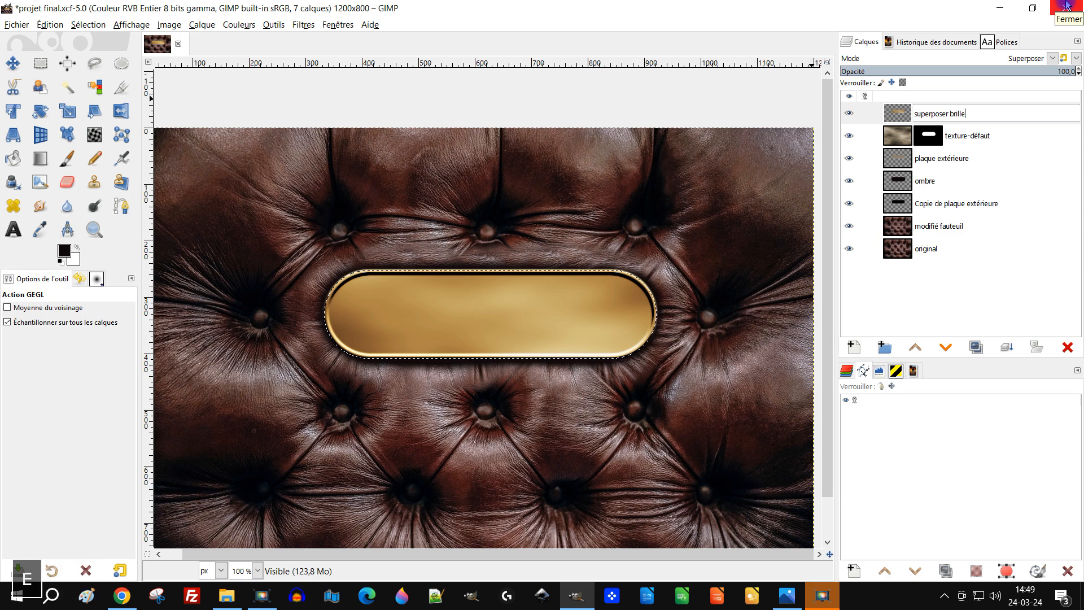
{"action": "type", "text": "ille"}
{"action": "key", "text": "BackSpace"}
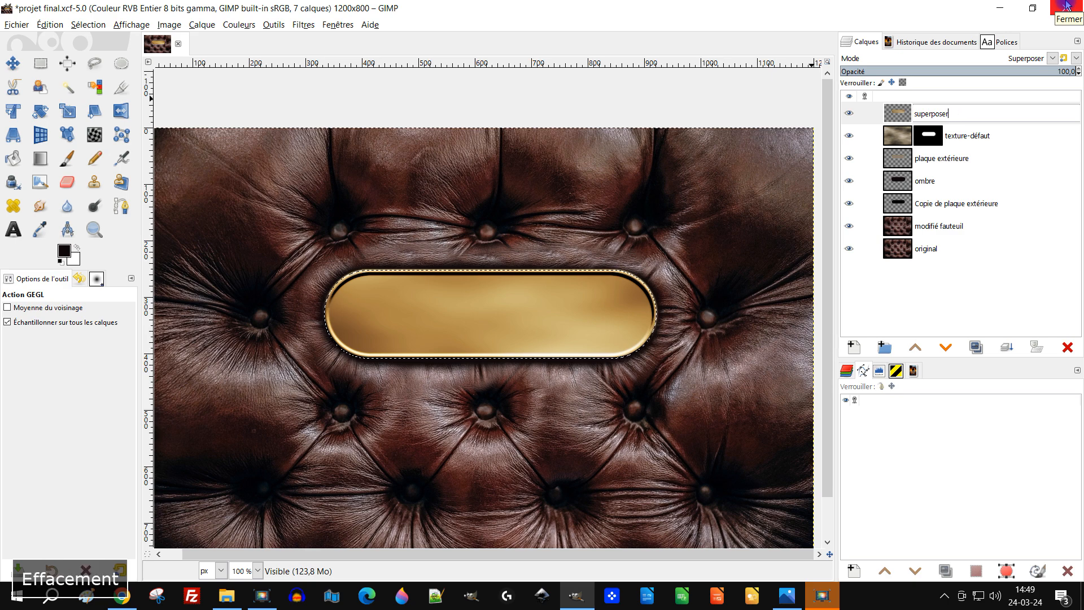
{"action": "key", "text": "Home"}
{"action": "type", "text": "brille -"}
{"action": "key", "text": "Return"}
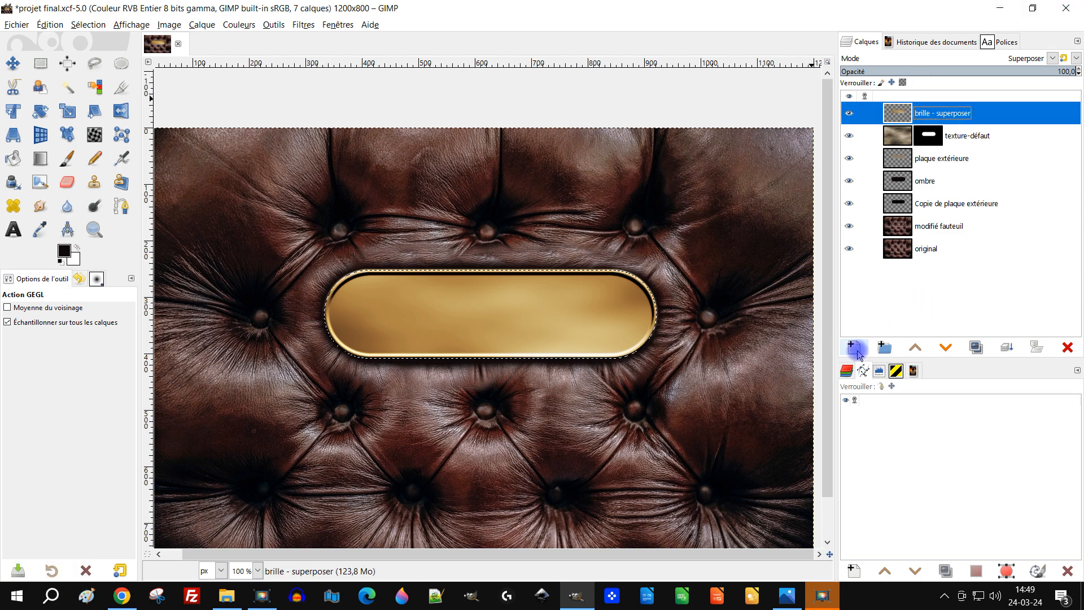
Create a transparent layer named "brillant" above brille - superposer, with its blend mode set to Éclaircir
{"action": "left_click", "coordinate": [852, 351]}
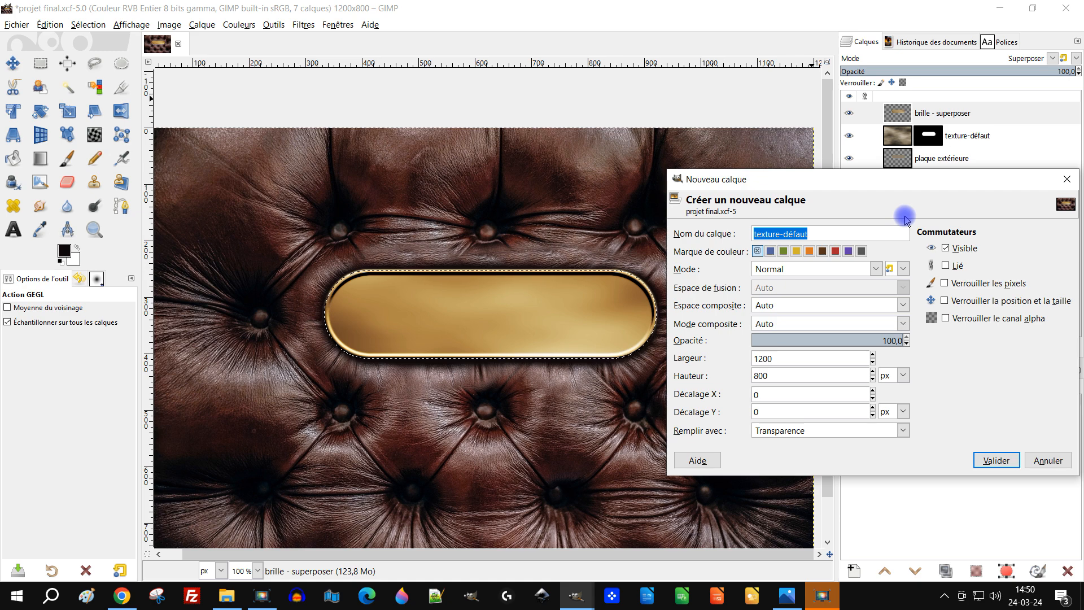
{"action": "type", "text": "brillant"}
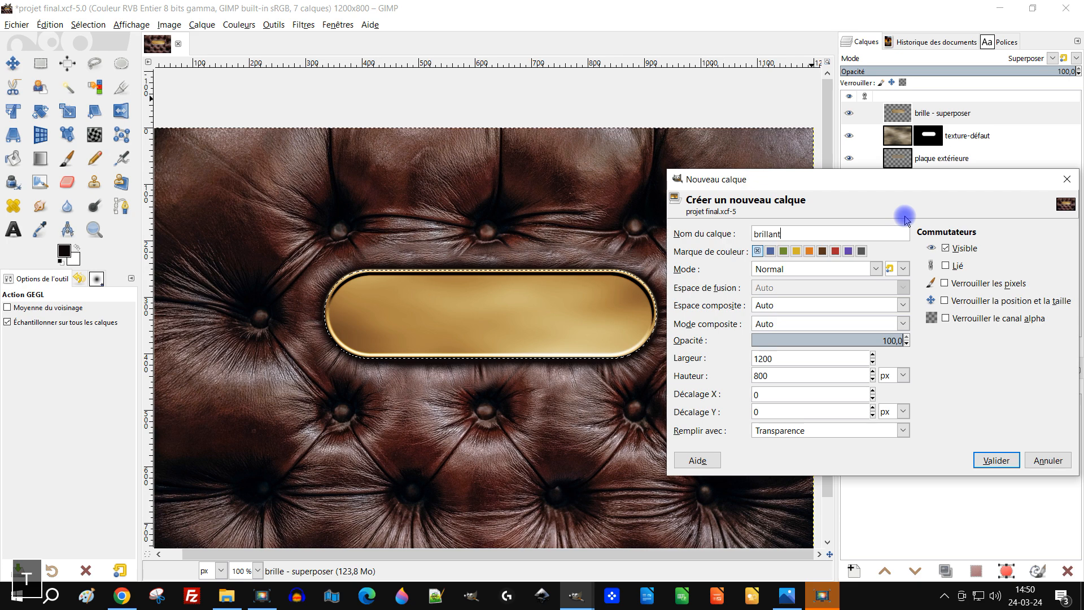
{"action": "left_click", "coordinate": [831, 269]}
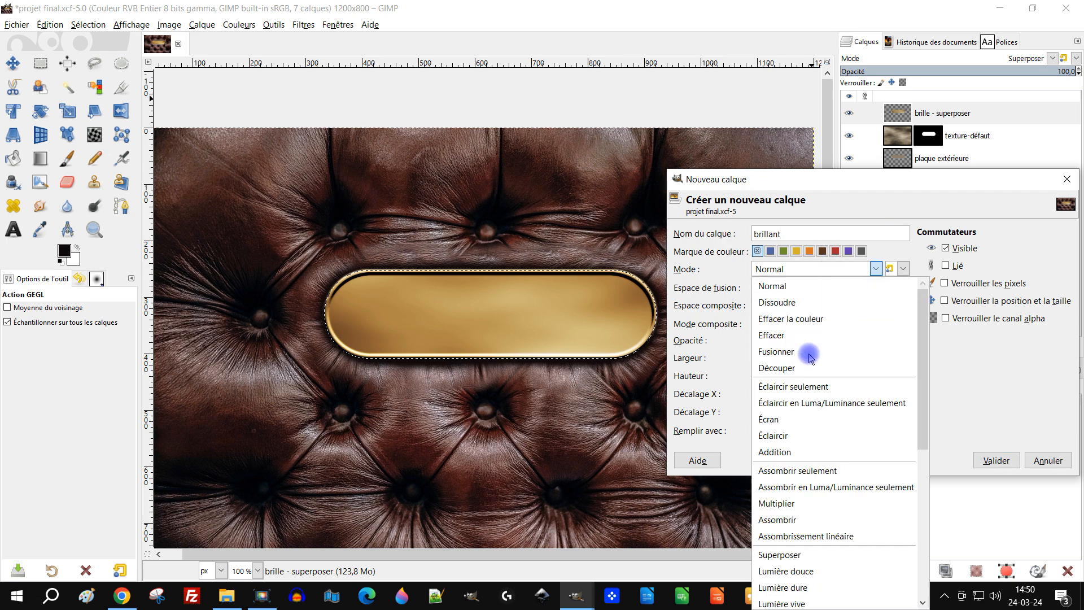
{"action": "left_click", "coordinate": [773, 435]}
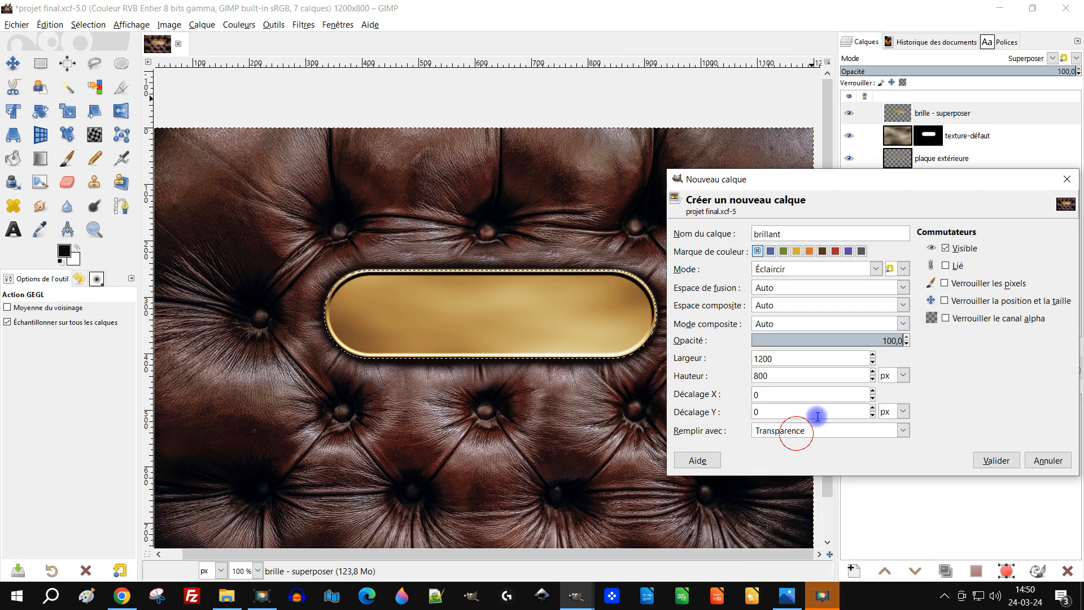
{"action": "left_click", "coordinate": [996, 466]}
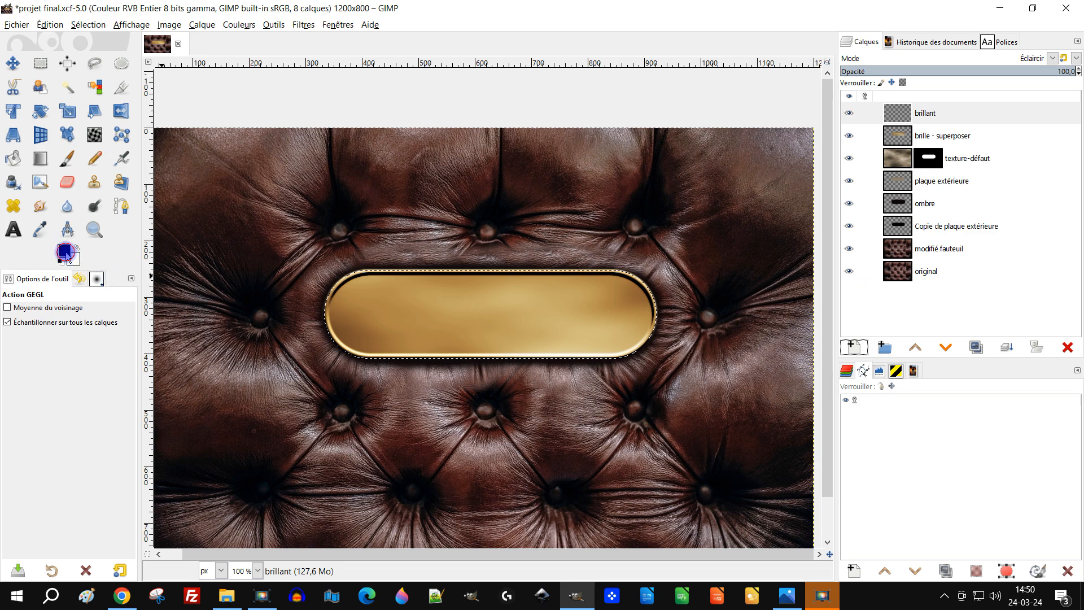
Set the foreground colour to medium grey with the HTML notation 808080
{"action": "left_click", "coordinate": [64, 250]}
{"action": "left_click_drag", "start_coordinate": [188, 225], "coordinate": [236, 247]}
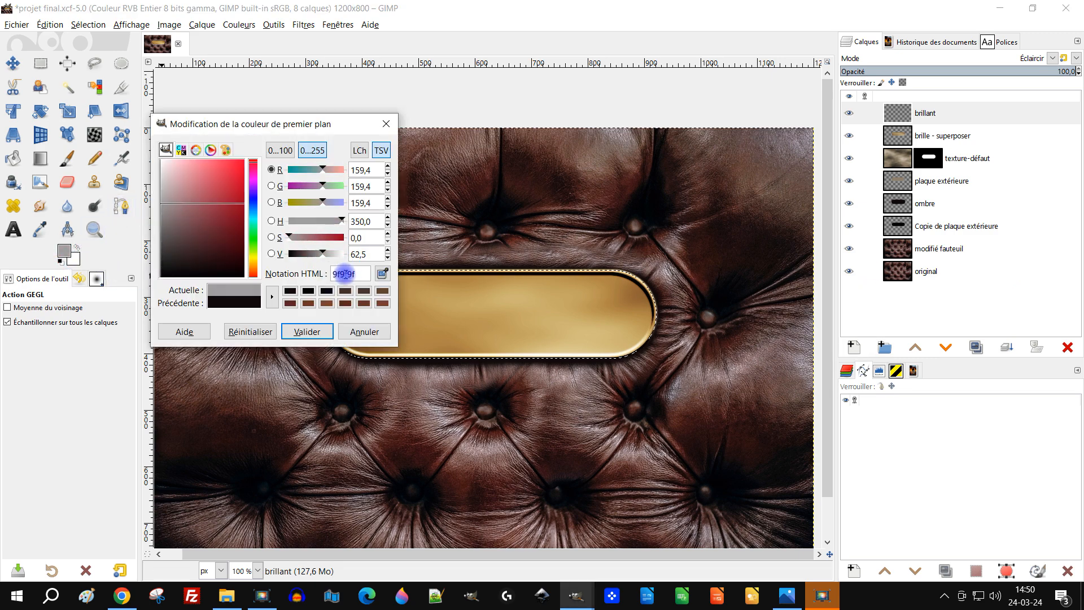
{"action": "type", "text": "808080"}
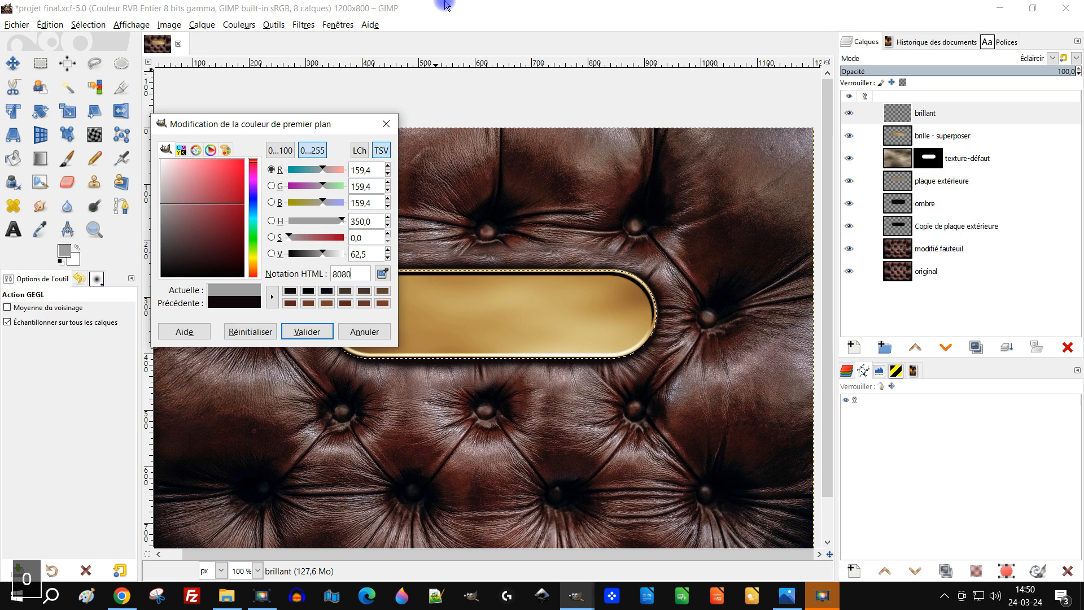
{"action": "left_click", "coordinate": [305, 333]}
Fill the plate-shaped selection on the brillant layer with the grey foreground colour and deselect everything
{"action": "left_click_drag", "start_coordinate": [65, 257], "coordinate": [544, 282]}
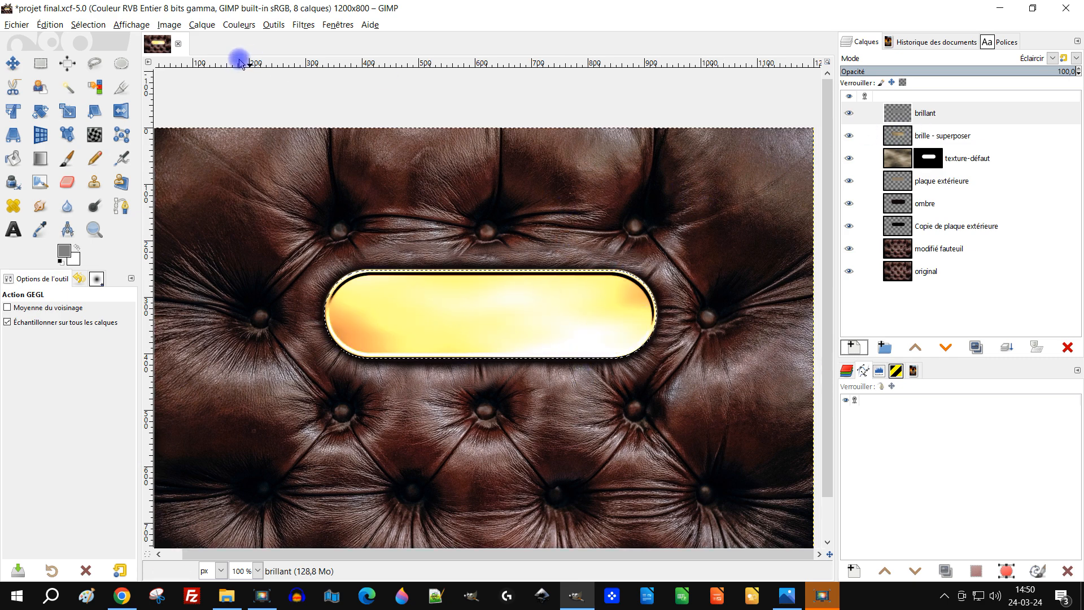
{"action": "left_click", "coordinate": [89, 25]}
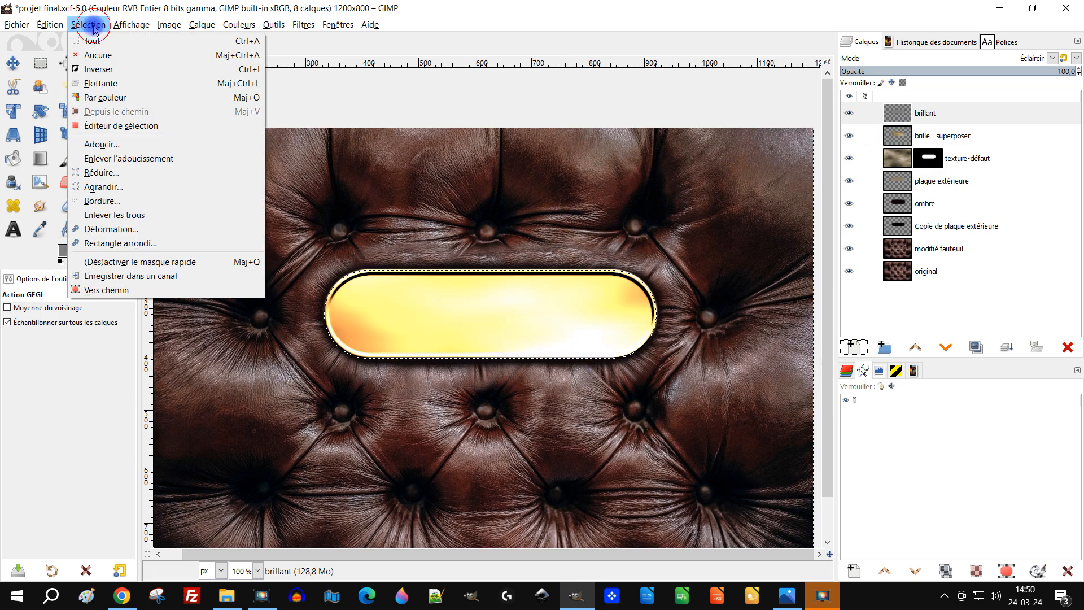
{"action": "left_click", "coordinate": [94, 56]}
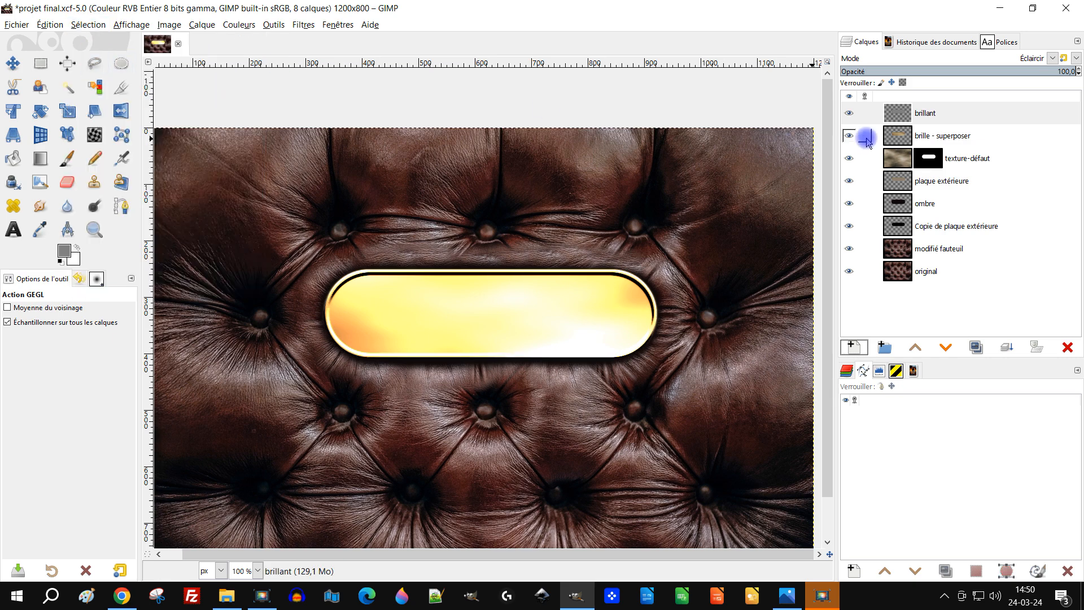
Apply a Gaussian blur of about 118 in X and Y to the brillant layer and keep that layer selected
{"action": "left_click", "coordinate": [907, 117]}
{"action": "left_click", "coordinate": [303, 25]}
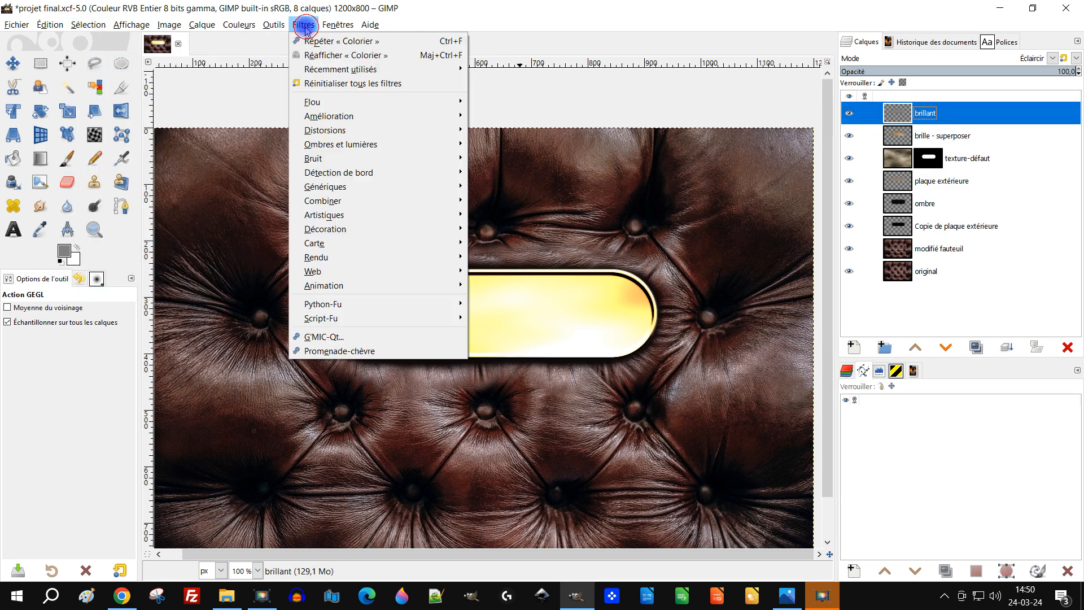
{"action": "mouse_move", "coordinate": [318, 101]}
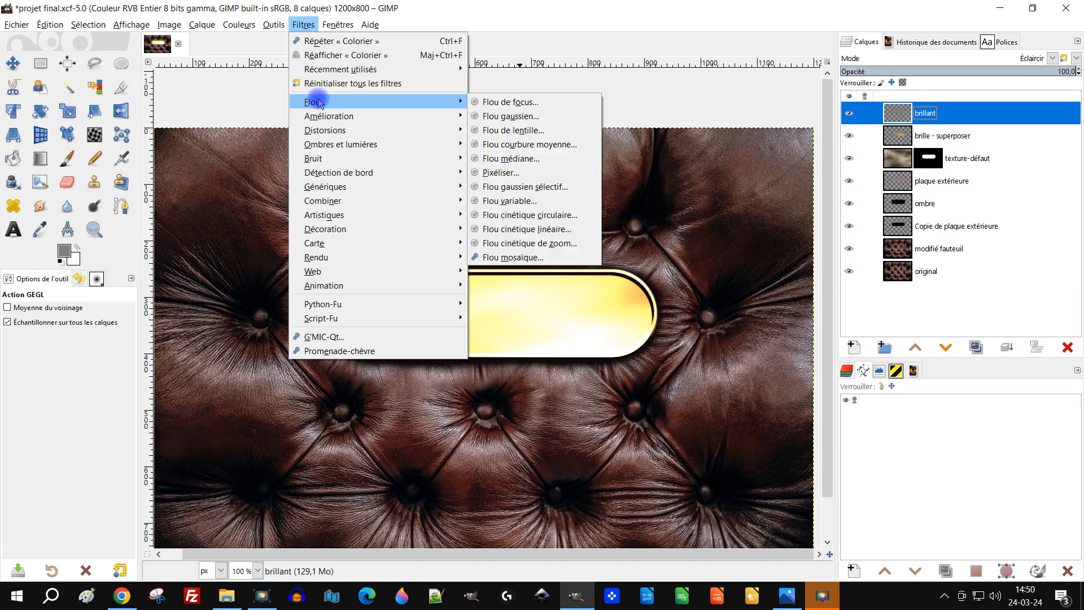
{"action": "left_click", "coordinate": [536, 117]}
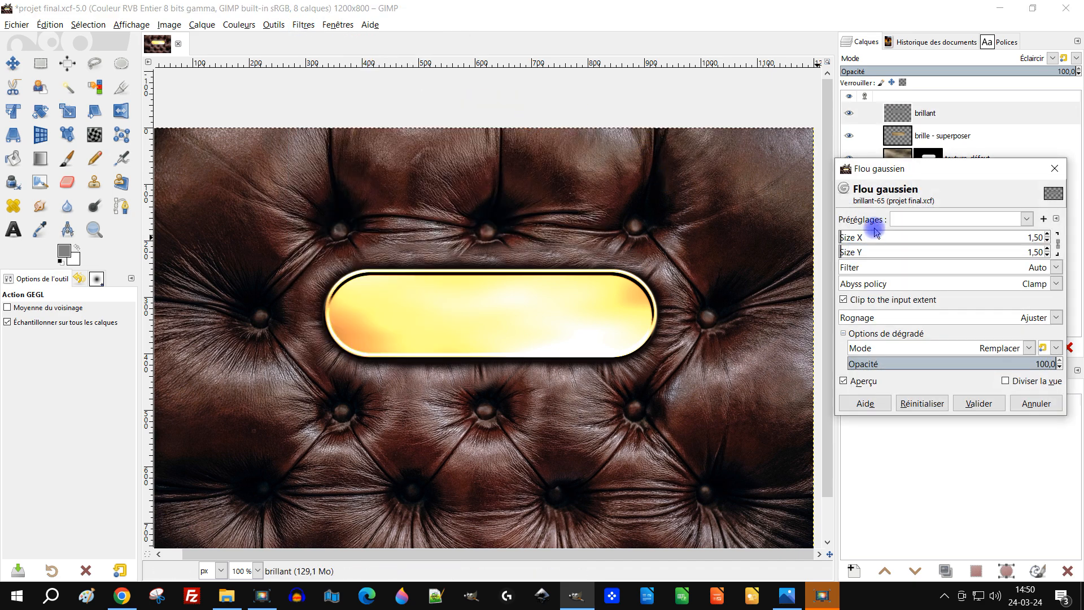
{"action": "left_click_drag", "start_coordinate": [860, 237], "coordinate": [919, 236]}
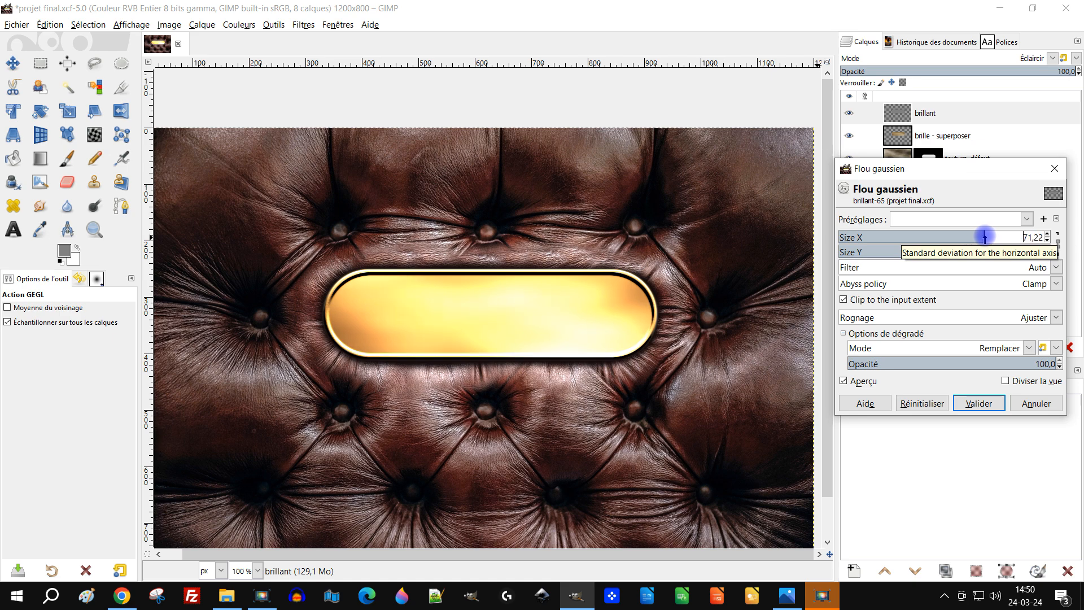
{"action": "left_click_drag", "start_coordinate": [990, 235], "coordinate": [1066, 239]}
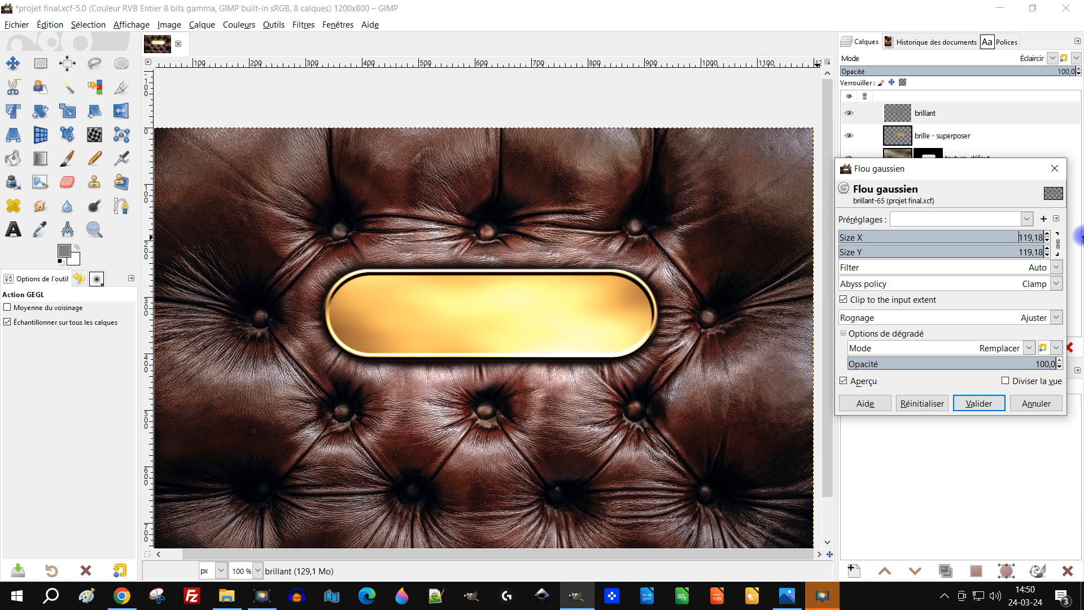
{"action": "left_click_drag", "start_coordinate": [1077, 239], "coordinate": [1076, 239]}
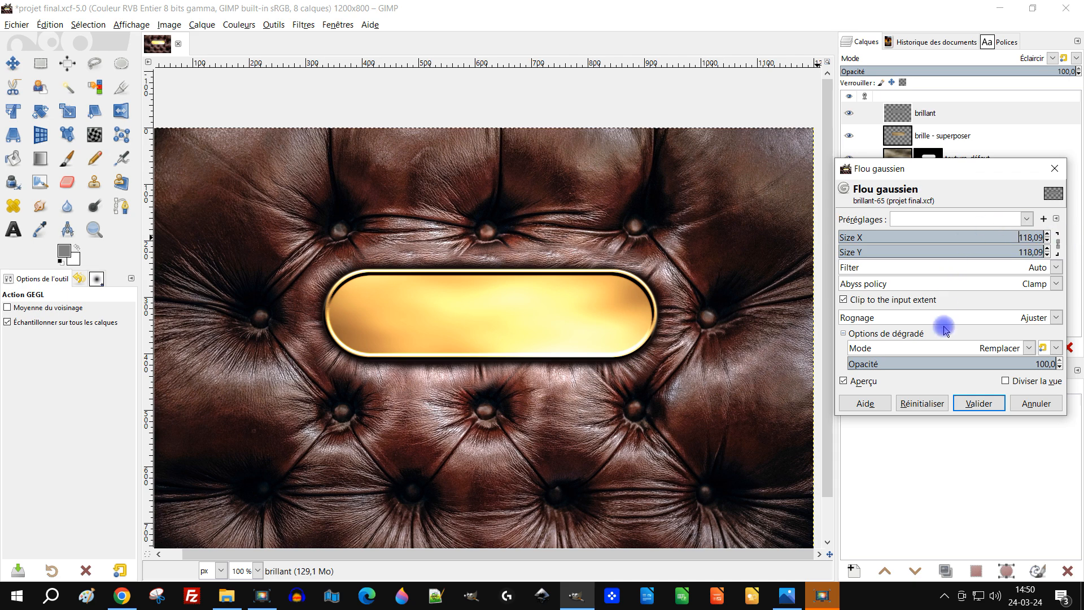
{"action": "left_click", "coordinate": [979, 404]}
{"action": "left_click", "coordinate": [903, 118]}
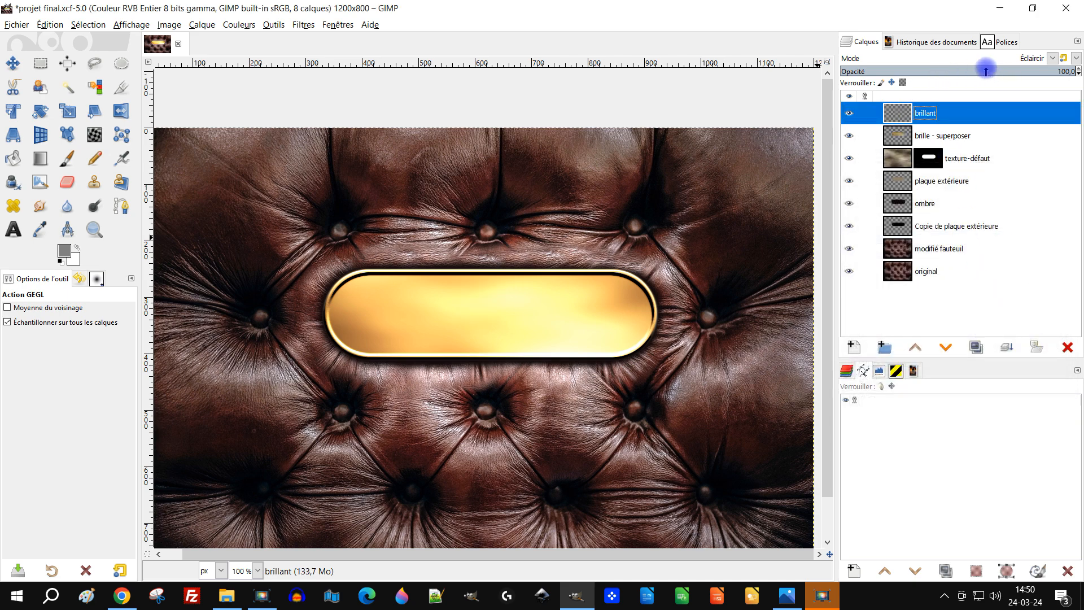
Lower the brillant layer's opacity to about 49 and compare the plate with the layer hidden and shown
{"action": "left_click", "coordinate": [958, 71]}
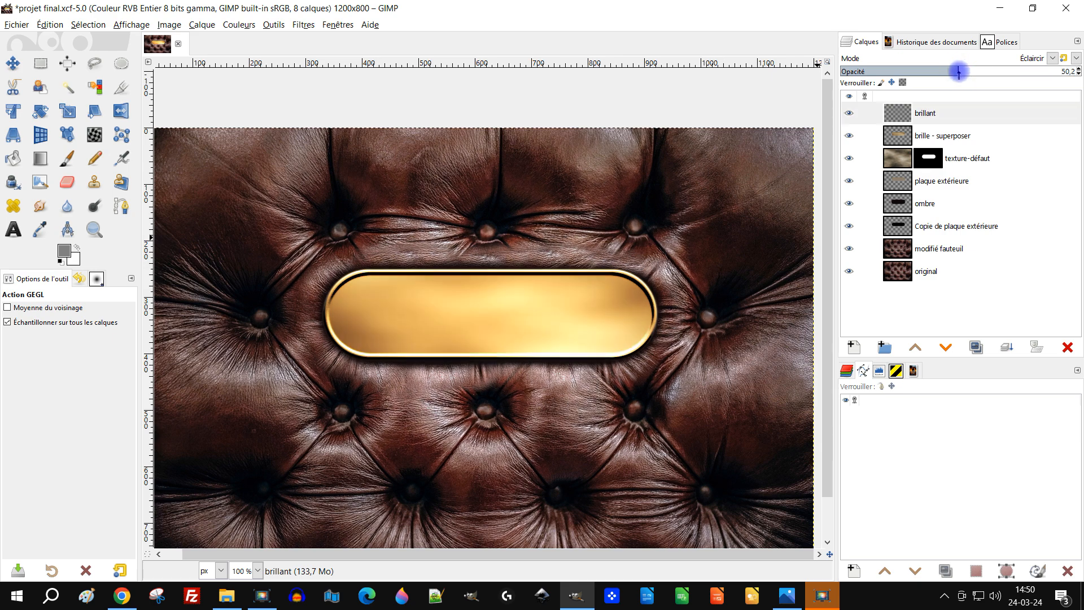
{"action": "left_click", "coordinate": [850, 112]}
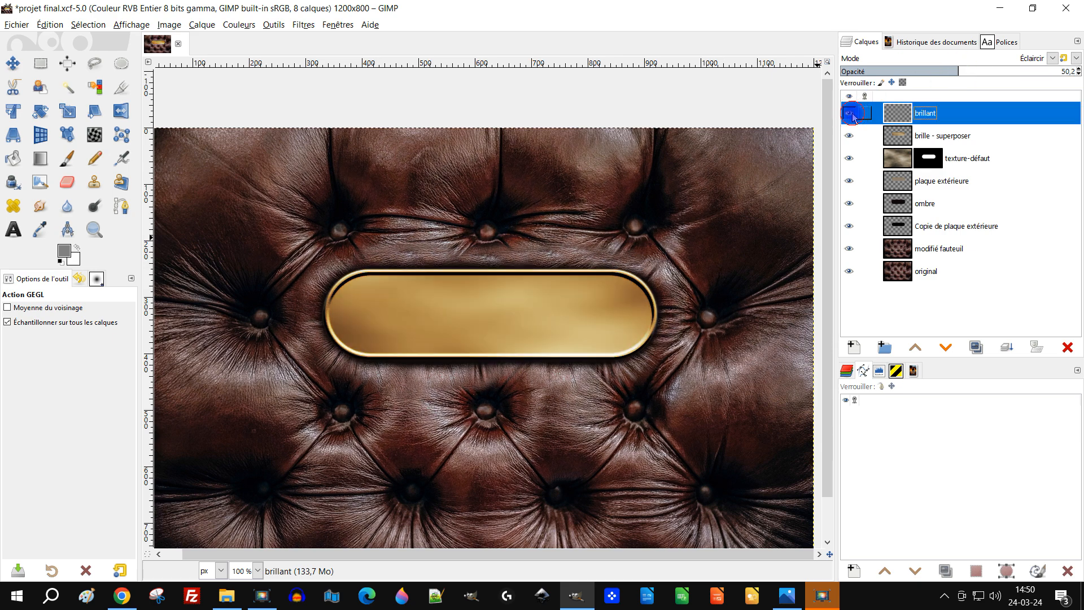
{"action": "left_click", "coordinate": [851, 113]}
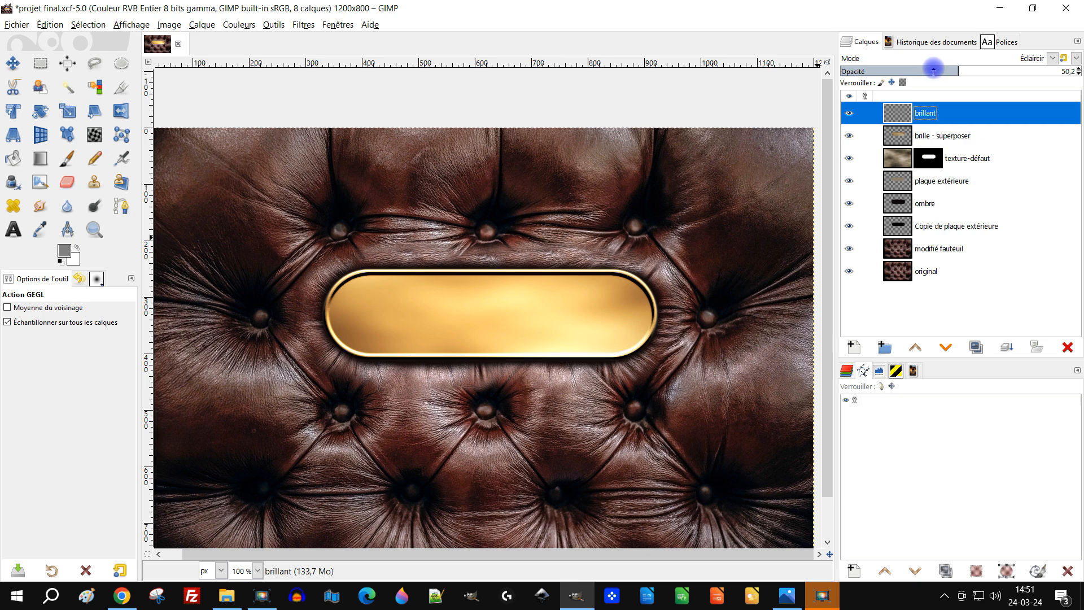
{"action": "left_click_drag", "start_coordinate": [933, 70], "coordinate": [922, 69]}
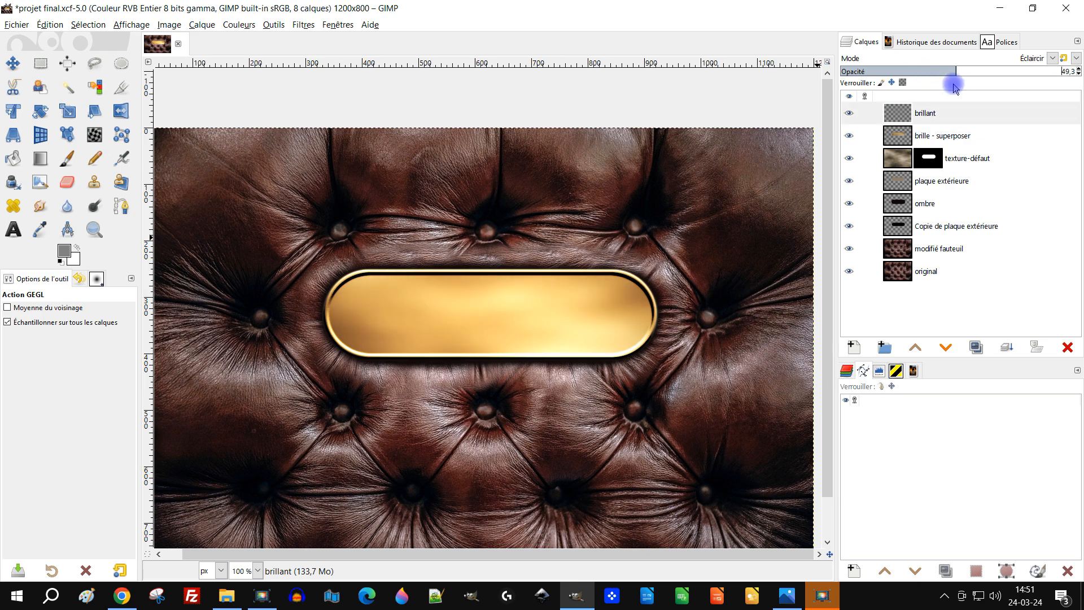
Rename the brillant layer as "brillant - éclaicir"
{"action": "double_click", "coordinate": [924, 113]}
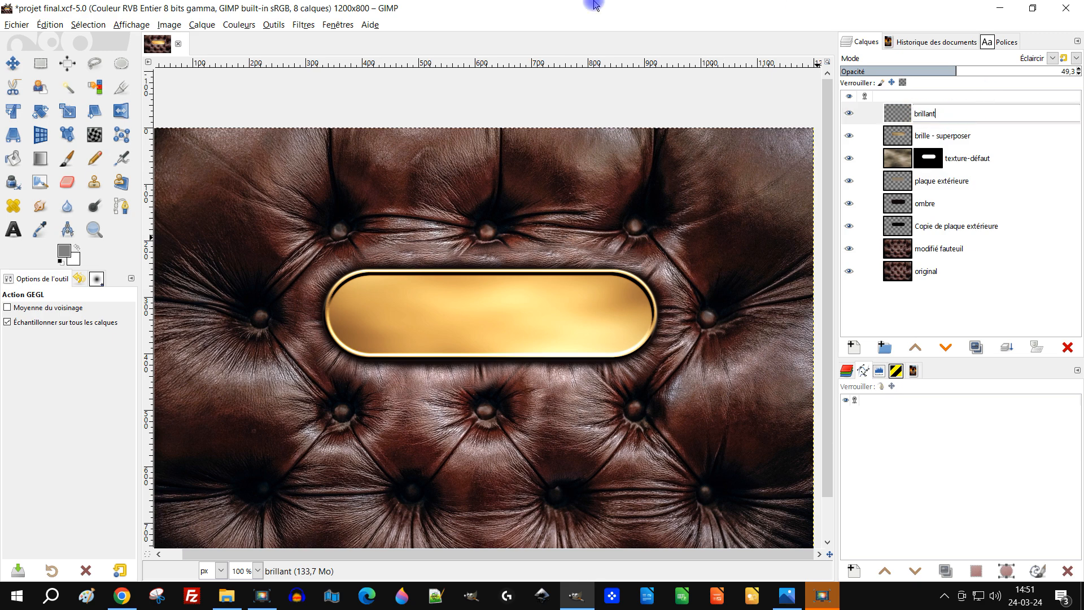
{"action": "type", "text": "- éclaicir"}
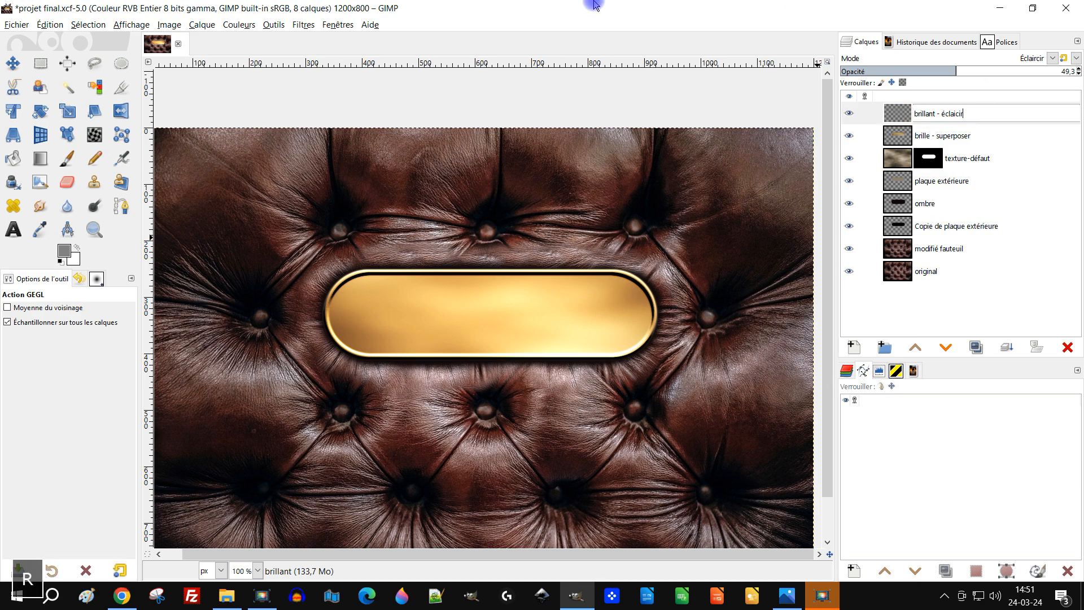
{"action": "key", "text": "Return"}
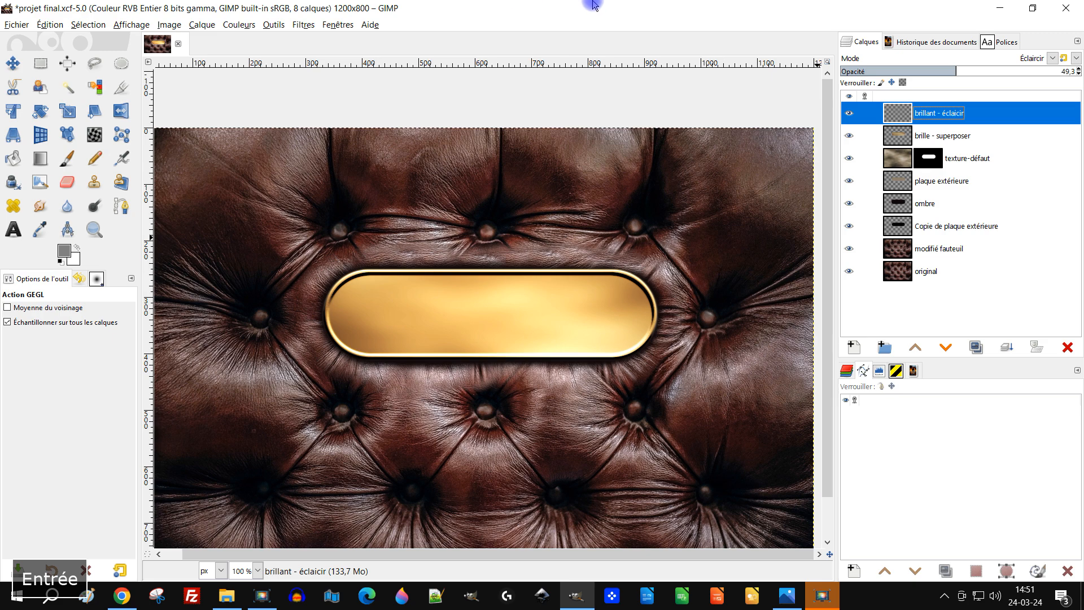
Set the brillant - éclaicir layer's opacity to 100 and add a layer mask initialised to Noir (transparence totale)
{"action": "left_click_drag", "start_coordinate": [953, 70], "coordinate": [1079, 71]}
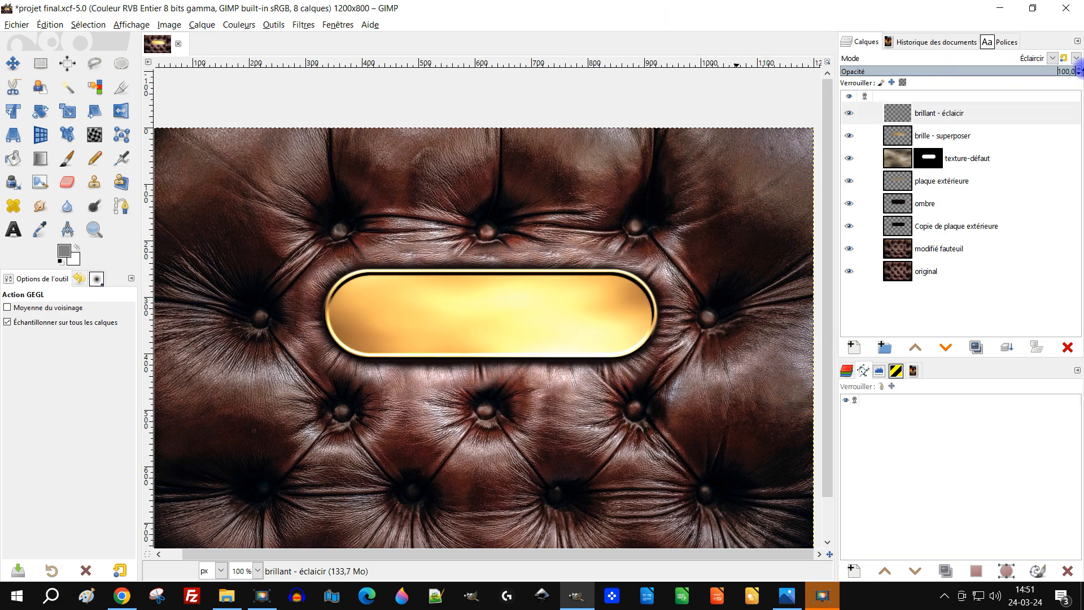
{"action": "right_click", "coordinate": [907, 115]}
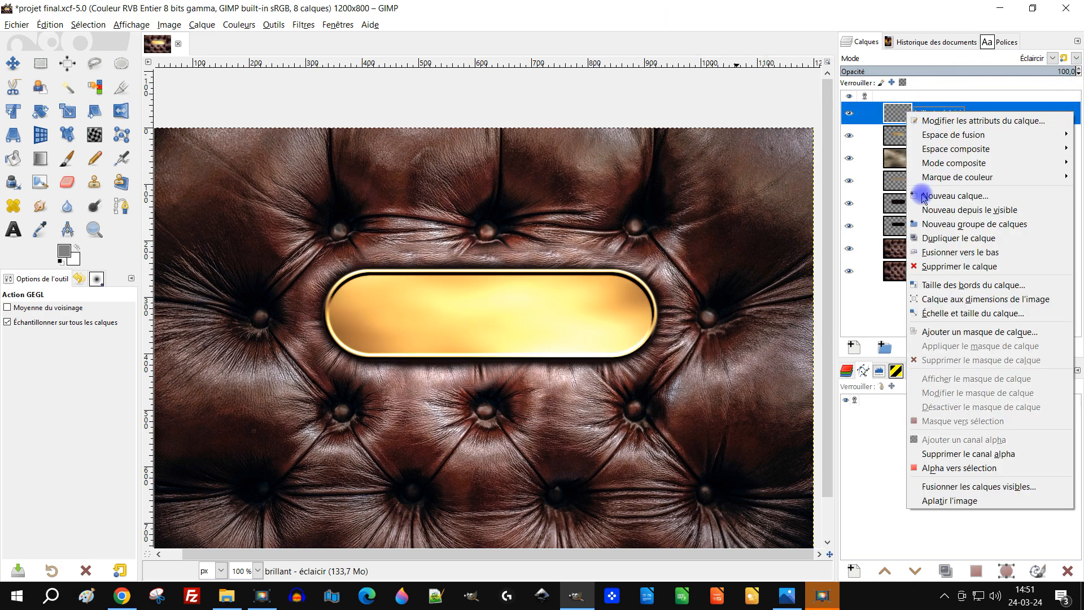
{"action": "left_click", "coordinate": [994, 338]}
{"action": "left_click", "coordinate": [923, 309]}
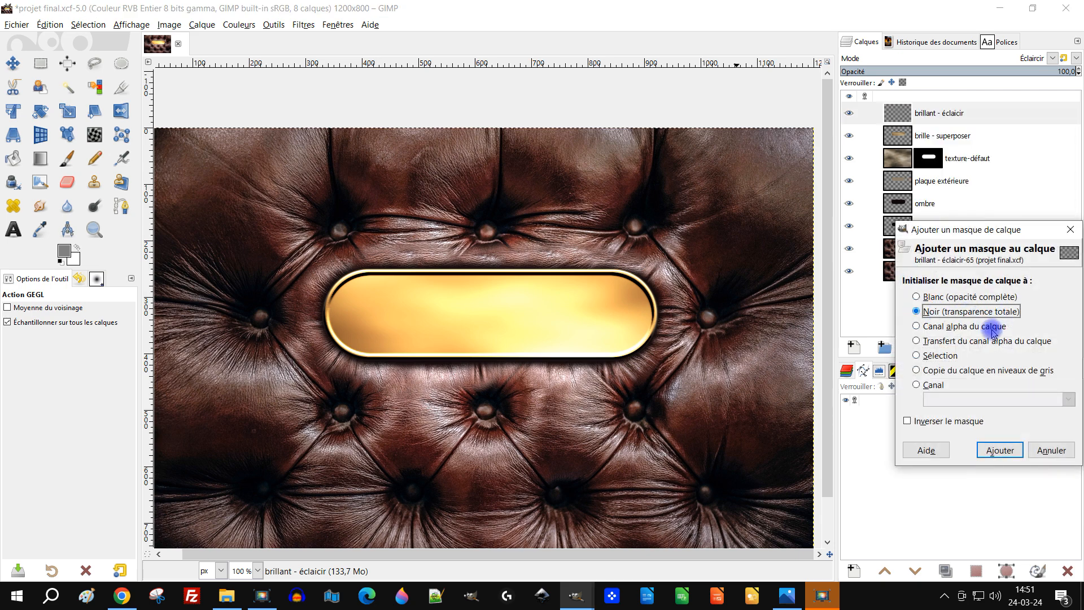
{"action": "left_click", "coordinate": [999, 450]}
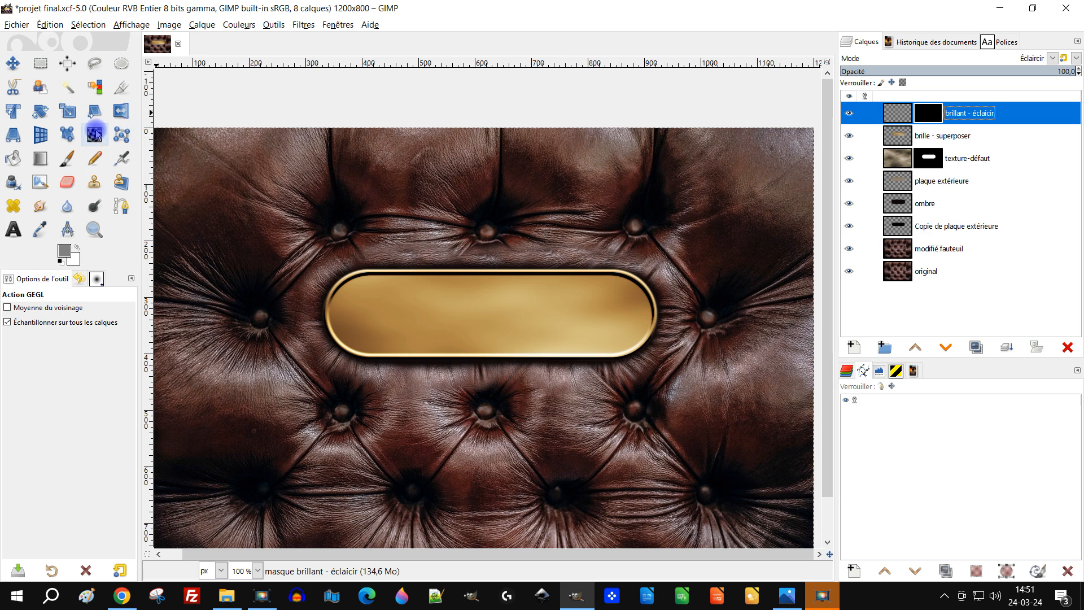
Paint white on the black mask around the plate's border with the Paintbrush, using the 148 px Hardness 025 brush
{"action": "left_click", "coordinate": [66, 168]}
{"action": "left_click", "coordinate": [61, 261]}
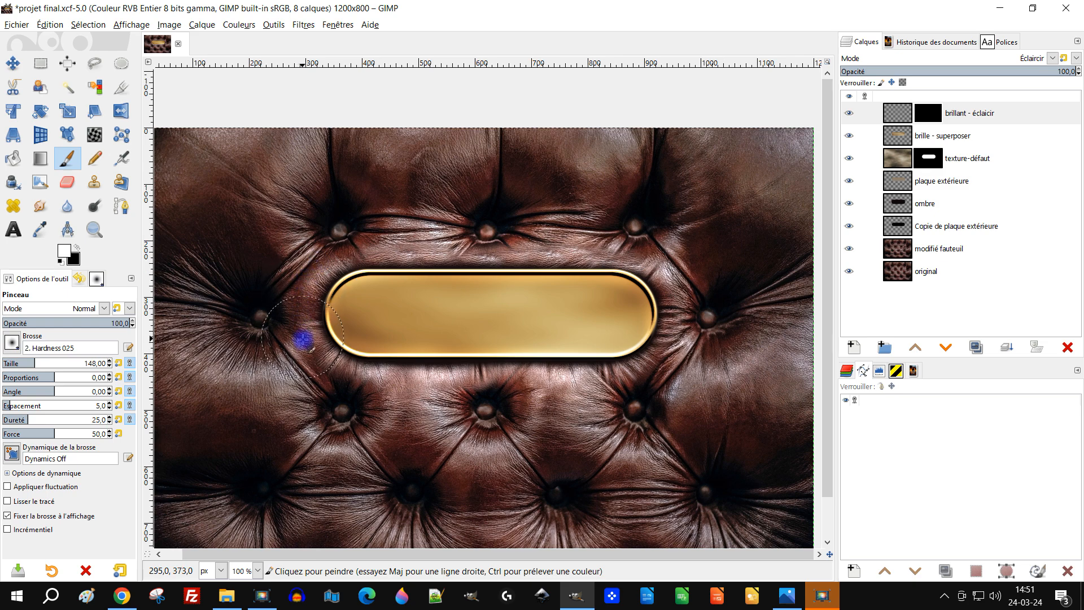
{"action": "mouse_move", "coordinate": [318, 365]}
{"action": "left_mouse_down"}
{"action": "mouse_move", "coordinate": [569, 392]}
{"action": "mouse_move", "coordinate": [651, 372]}
{"action": "mouse_move", "coordinate": [641, 366]}
{"action": "left_mouse_up"}
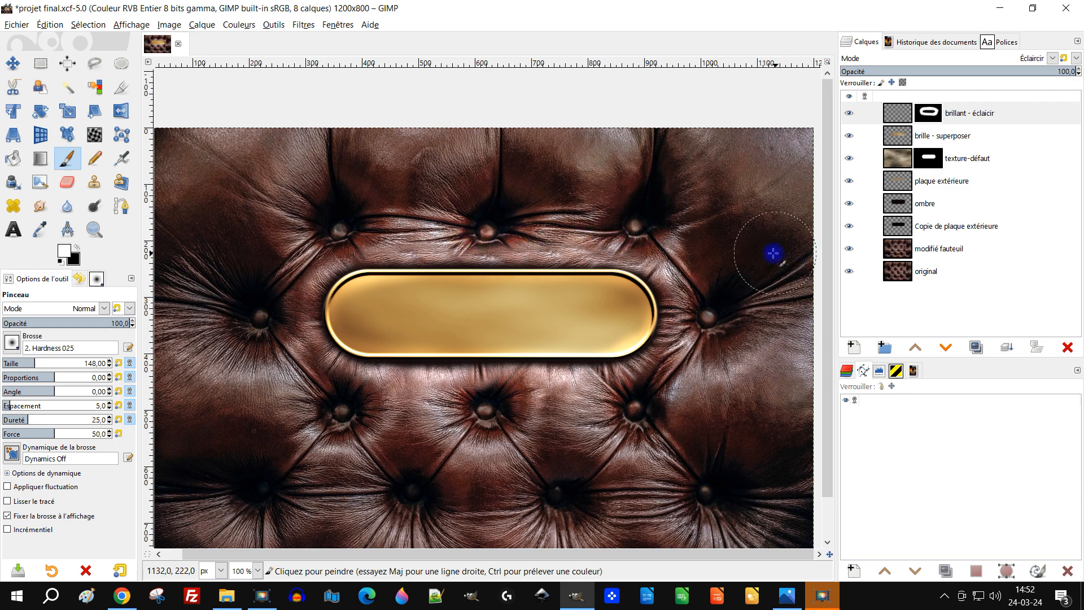
{"action": "left_click_drag", "start_coordinate": [367, 380], "coordinate": [331, 373]}
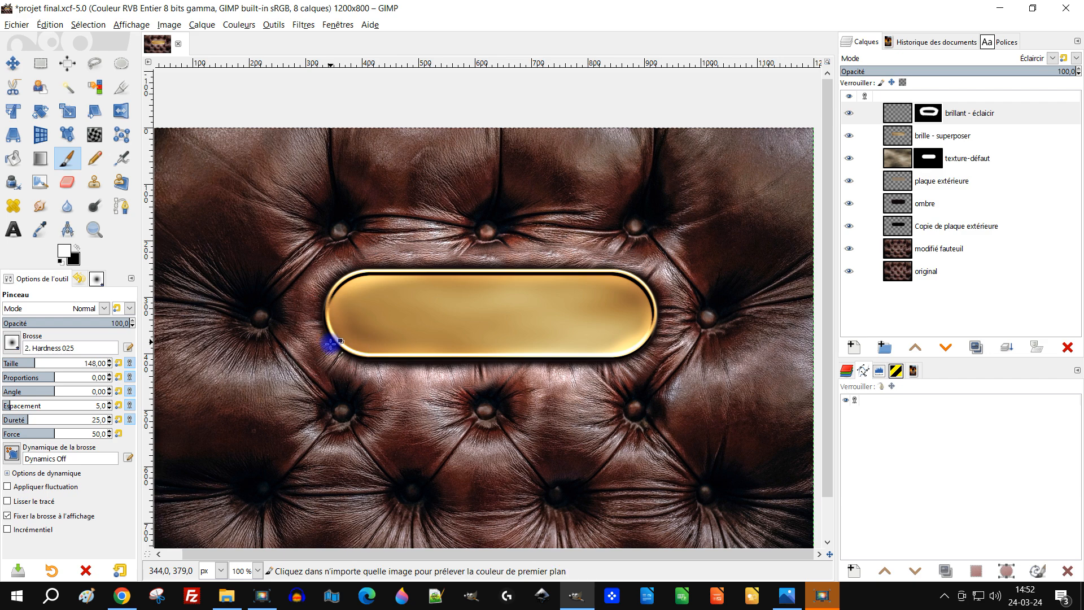
{"action": "scroll", "coordinate": [330, 348], "scroll_direction": "down", "scroll_amount": 1, "text": "ctrl"}
{"action": "scroll", "coordinate": [294, 355], "scroll_direction": "up", "scroll_amount": 1, "text": "ctrl"}
{"action": "left_click_drag", "start_coordinate": [305, 354], "coordinate": [372, 353]}
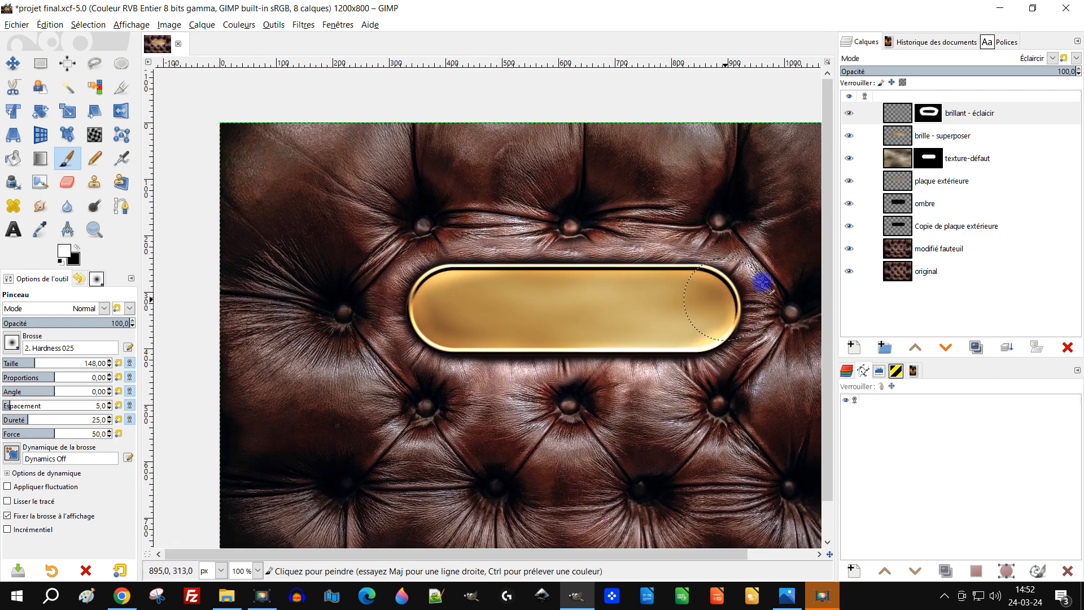
Reduce the brillant - éclaicir layer's opacity to 81.3 and save the project
{"action": "left_click_drag", "start_coordinate": [1004, 71], "coordinate": [1032, 71]}
{"action": "scroll", "coordinate": [700, 302], "scroll_direction": "down", "scroll_amount": 1, "text": "ctrl"}
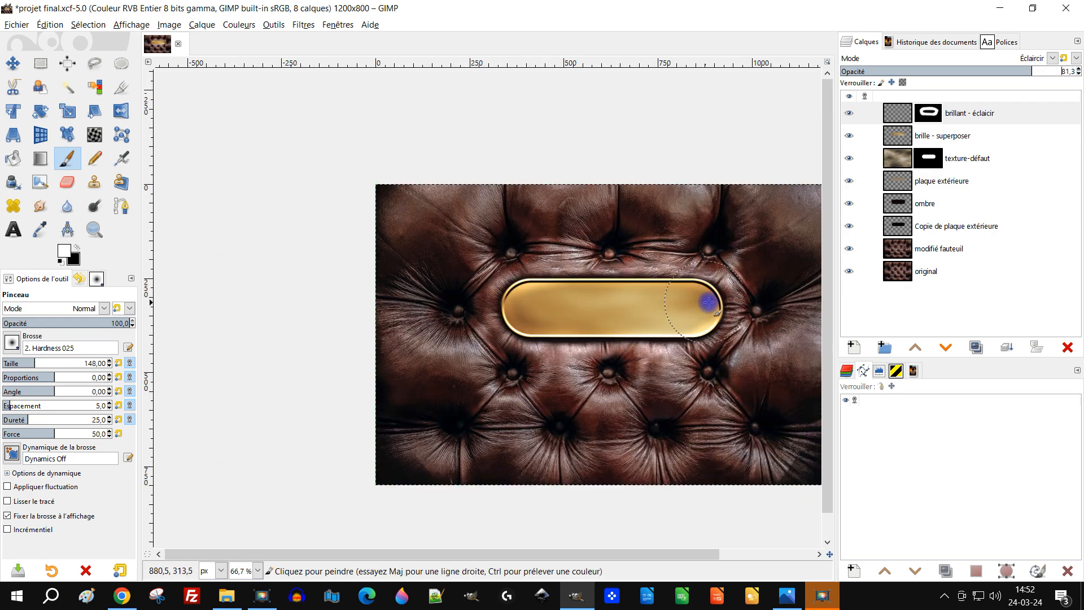
{"action": "key", "text": "ctrl+s"}
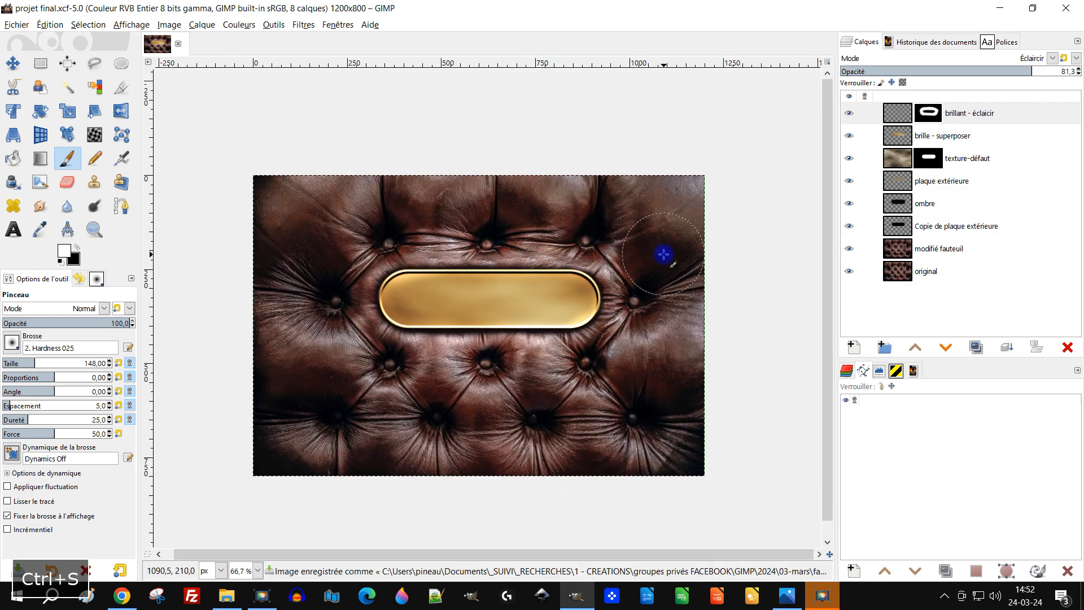
Target the brillant - éclaicir layer itself and prepare the Text tool with black and the Calling Angels Personal Use font from the calligraphie tag
{"action": "left_click", "coordinate": [900, 112]}
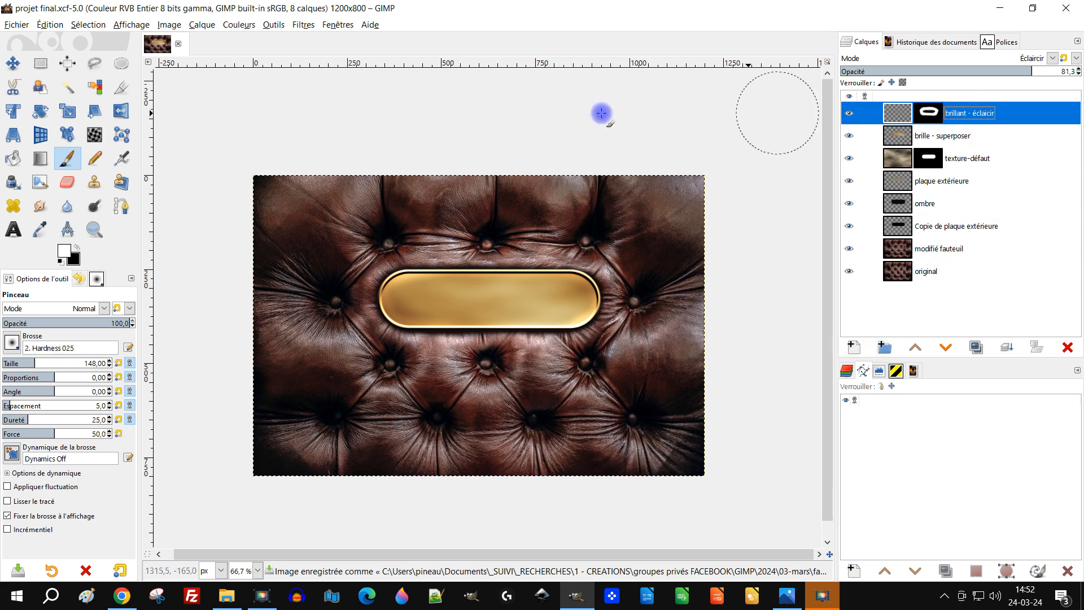
{"action": "left_click", "coordinate": [14, 229]}
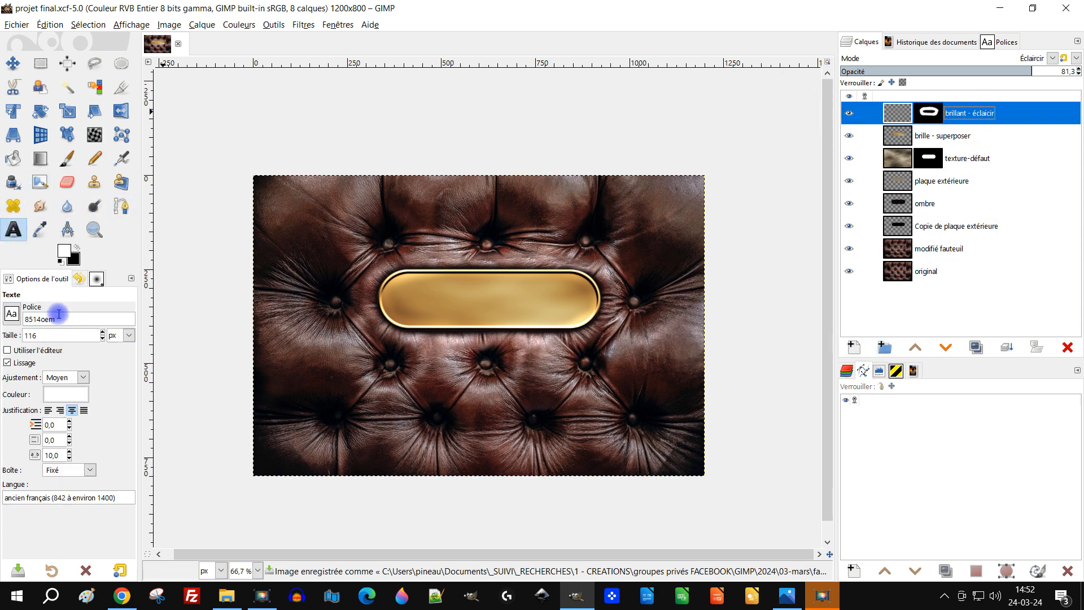
{"action": "left_click", "coordinate": [1000, 42]}
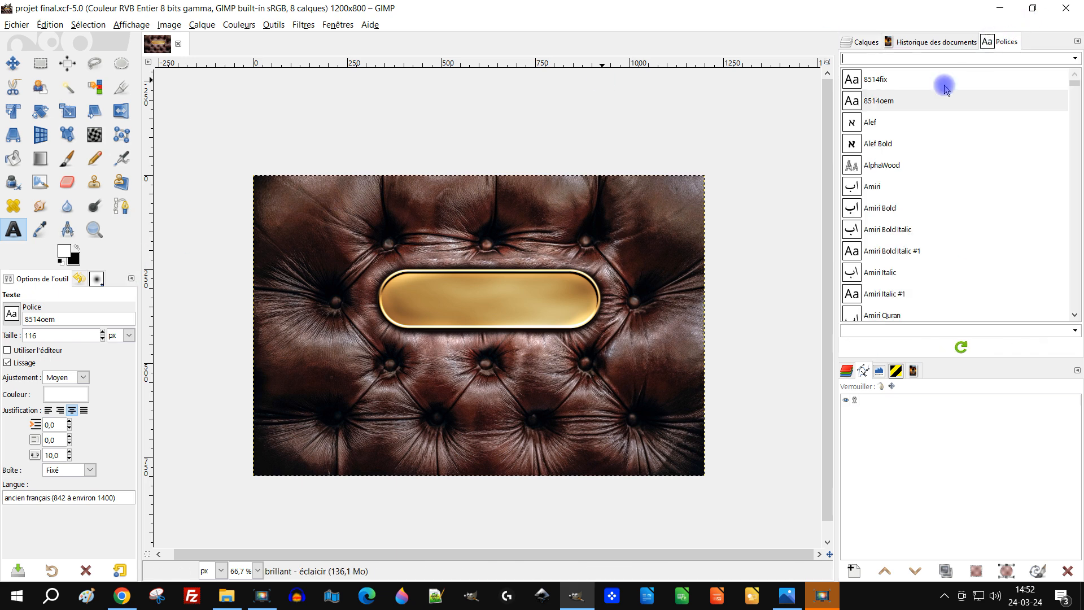
{"action": "left_click", "coordinate": [1073, 58]}
{"action": "left_click", "coordinate": [865, 57]}
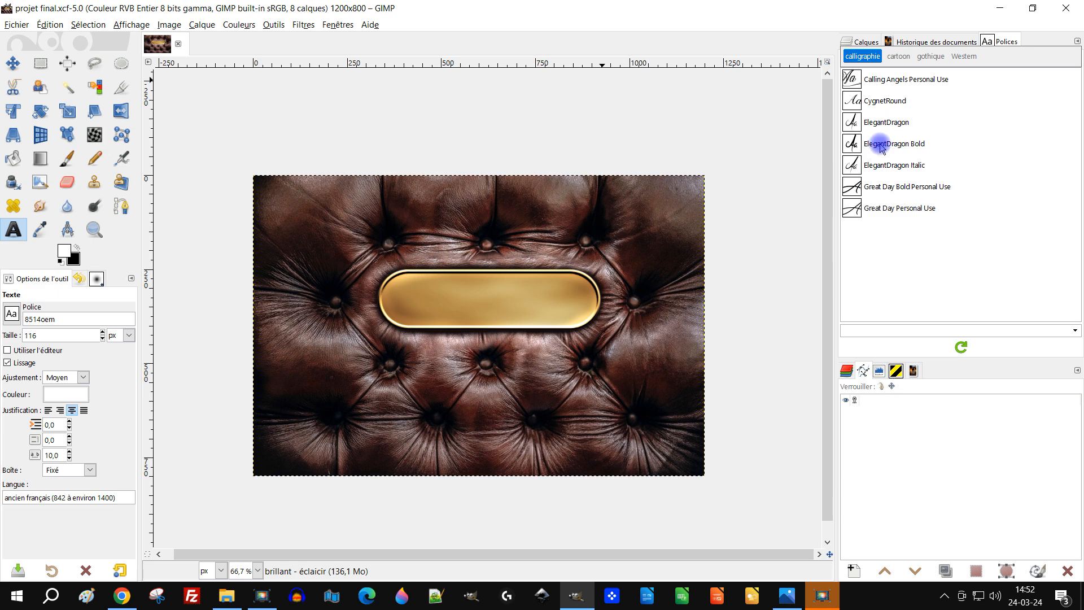
{"action": "left_click", "coordinate": [883, 84]}
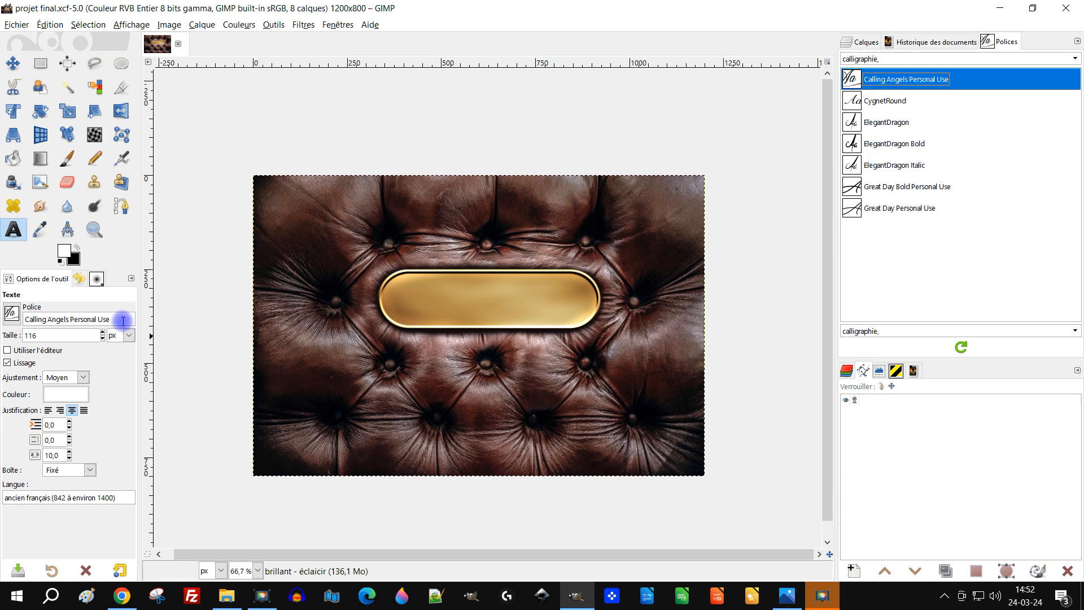
{"action": "left_click", "coordinate": [60, 262]}
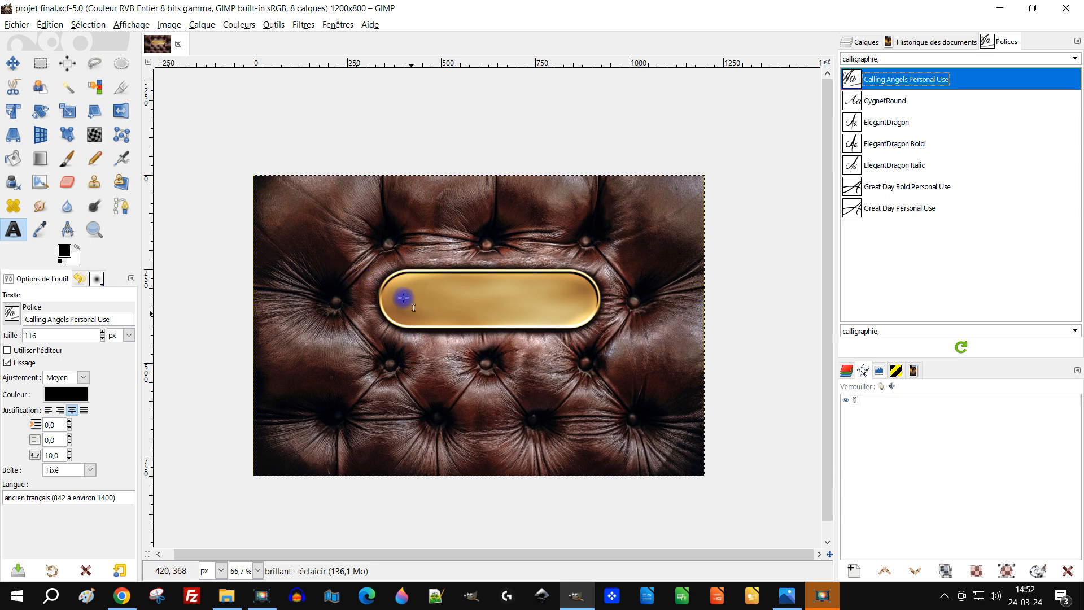
Add the text "President" without an accent on the golden plate
{"action": "left_click", "coordinate": [400, 288]}
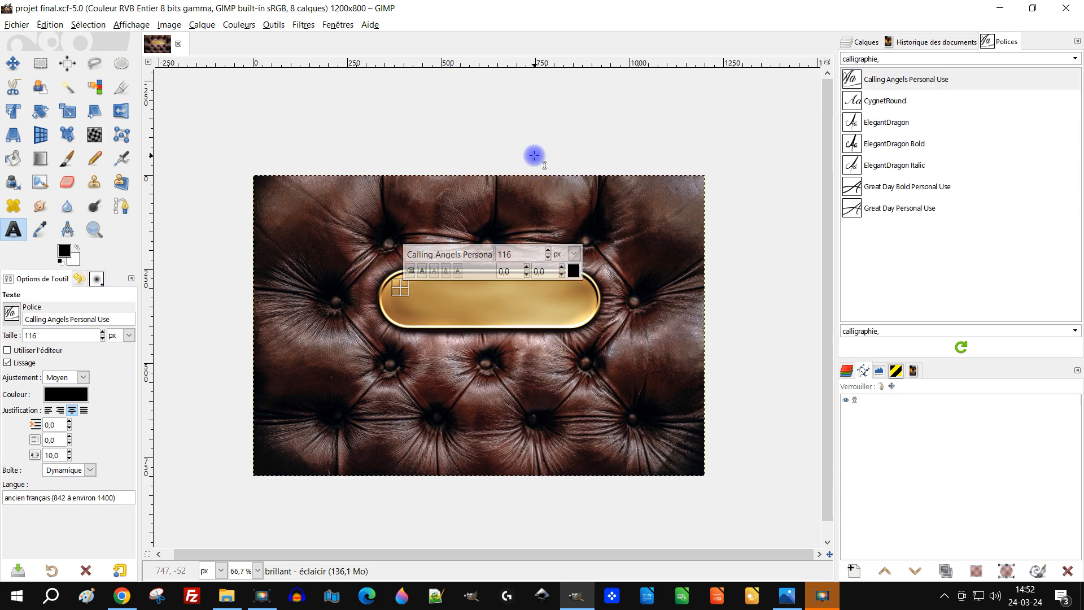
{"action": "type", "text": "P"}
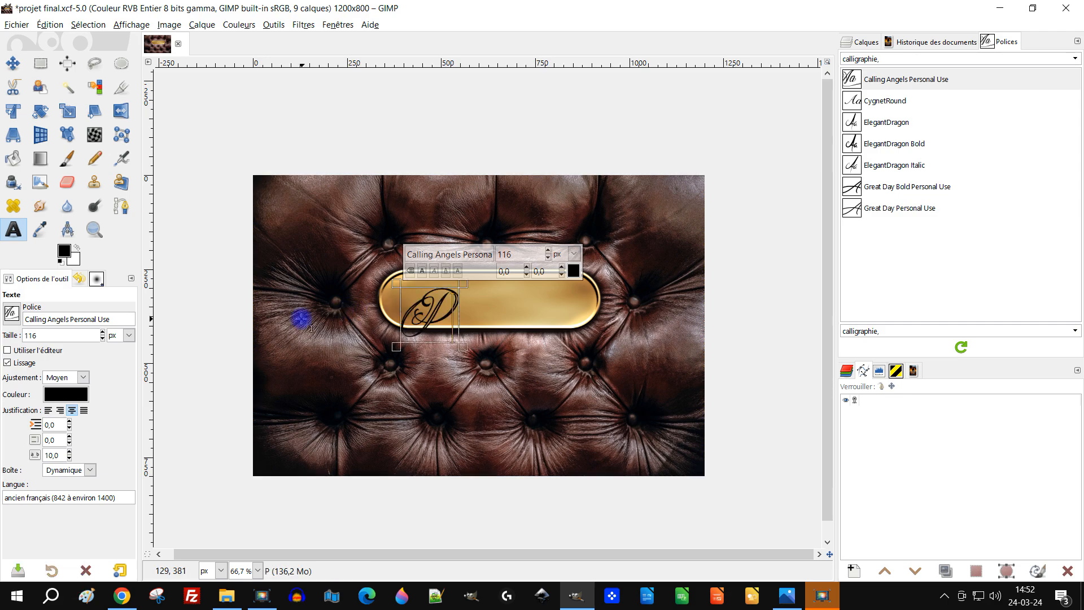
{"action": "scroll", "coordinate": [443, 306], "scroll_direction": "up", "scroll_amount": 2}
{"action": "type", "text": "ré"}
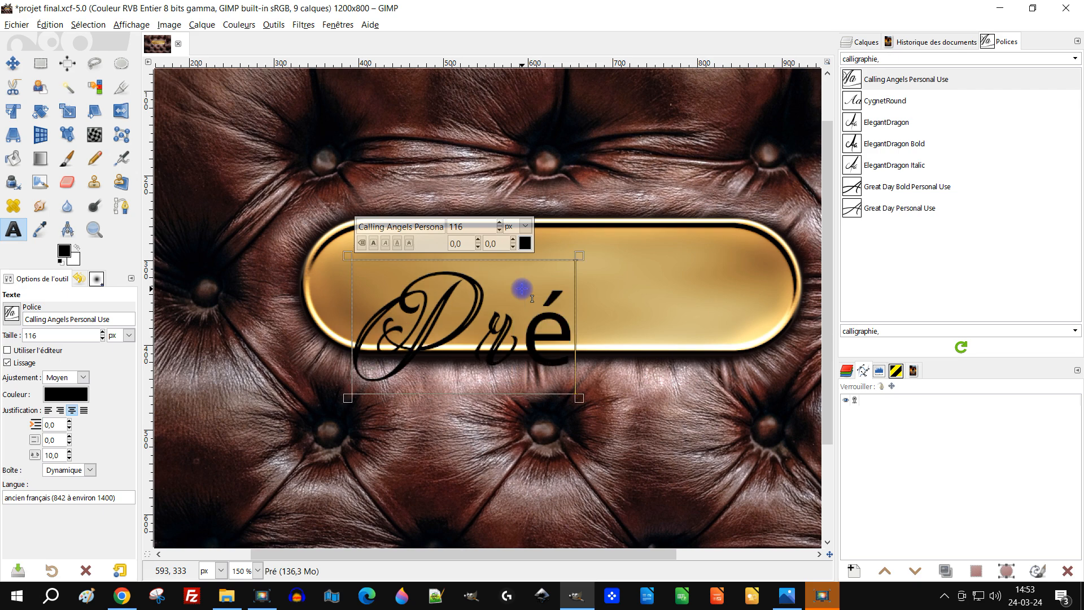
{"action": "key", "text": "BackSpace"}
{"action": "type", "text": "esident"}
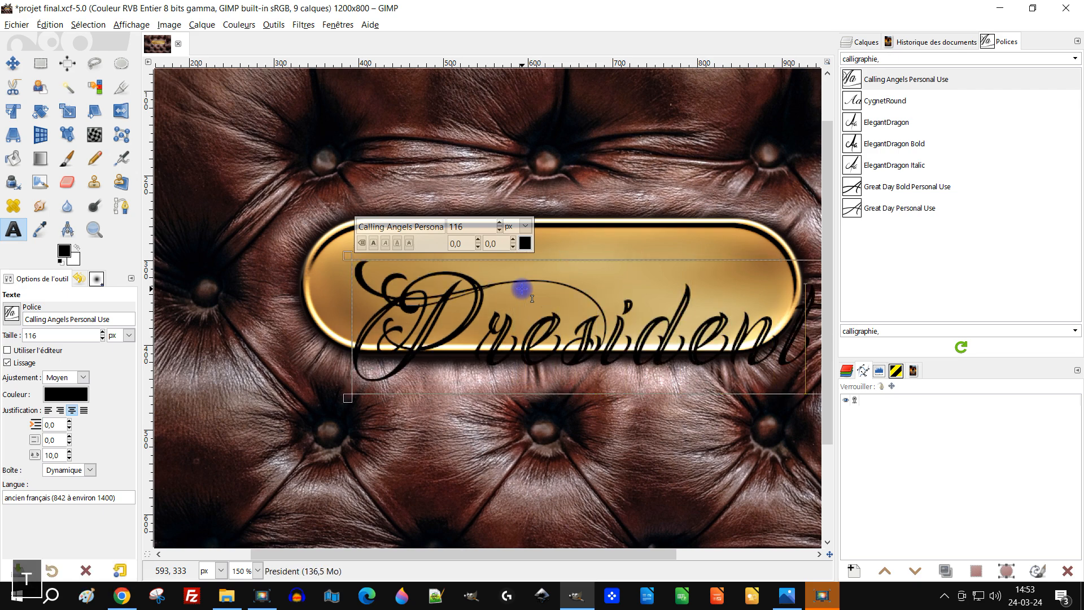
Reduce the whole President text to 95 px and move its layer so it sits centred inside the golden plate
{"action": "key", "text": "ctrl+a"}
{"action": "scroll", "coordinate": [563, 342], "scroll_direction": "down", "scroll_amount": 1}
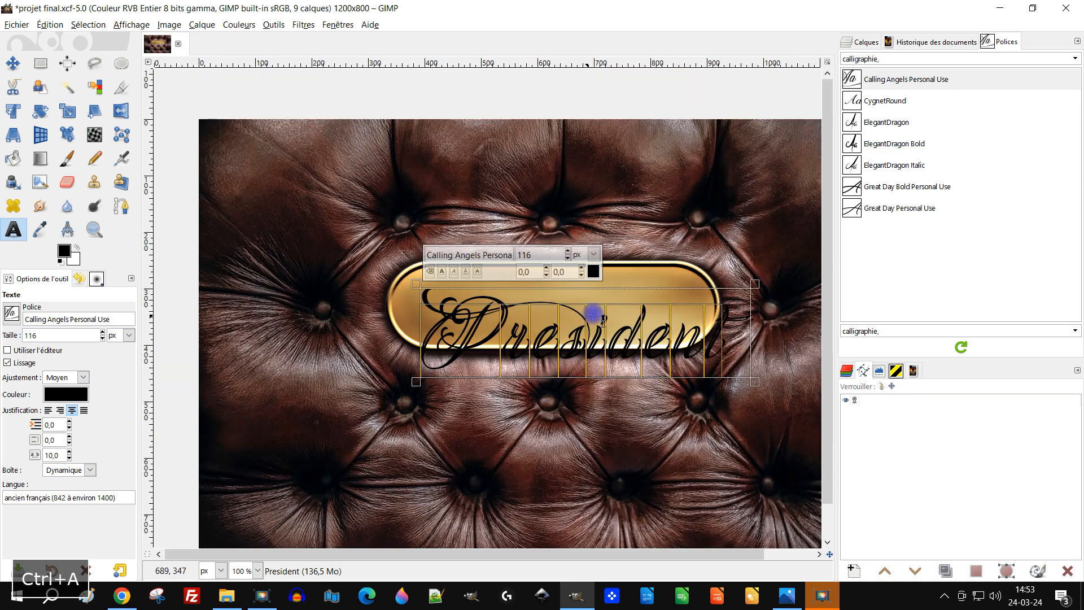
{"action": "scroll", "coordinate": [667, 309], "scroll_direction": "up", "scroll_amount": 1}
{"action": "left_click", "coordinate": [439, 250]}
{"action": "left_click", "coordinate": [439, 250]}
{"action": "left_click", "coordinate": [439, 250]}
{"action": "left_click", "coordinate": [439, 250]}
{"action": "left_click", "coordinate": [439, 250]}
{"action": "left_click", "coordinate": [440, 249]}
{"action": "left_click", "coordinate": [439, 250]}
{"action": "left_click", "coordinate": [439, 250]}
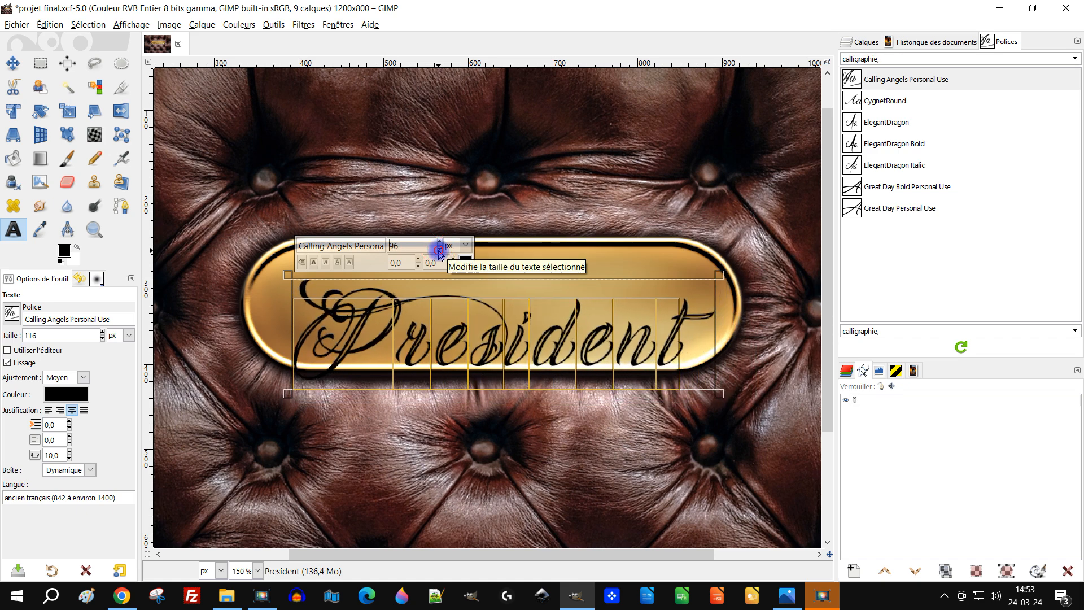
{"action": "left_click", "coordinate": [12, 63]}
{"action": "mouse_move", "coordinate": [518, 337]}
{"action": "left_mouse_down"}
{"action": "mouse_move", "coordinate": [504, 309]}
{"action": "mouse_move", "coordinate": [522, 321]}
{"action": "left_mouse_up"}
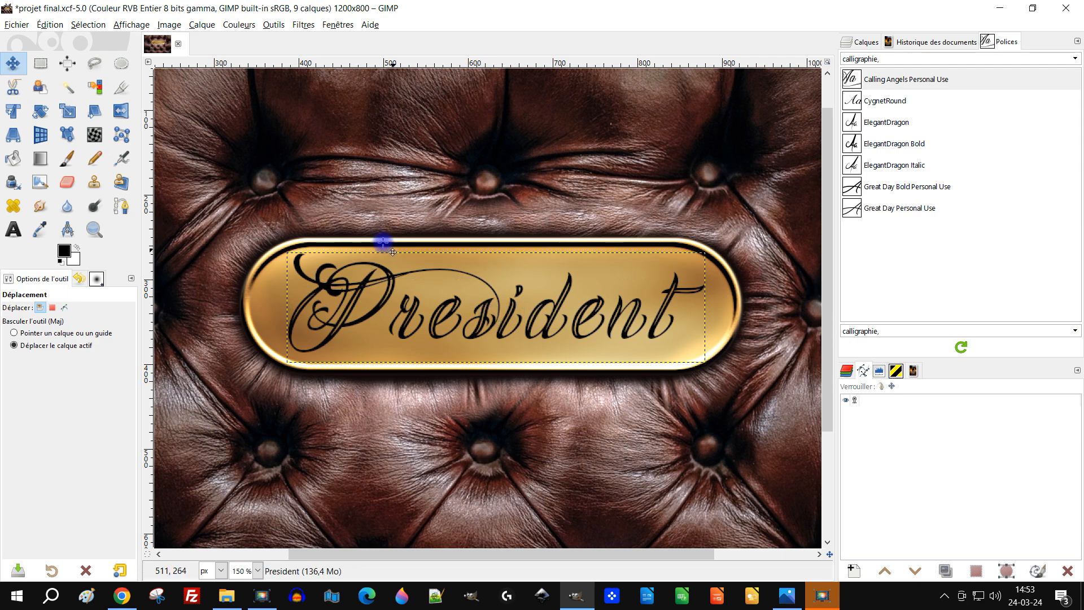
Try the other calligraphie fonts on the whole President text and settle on CygnetRound
{"action": "left_click", "coordinate": [20, 228]}
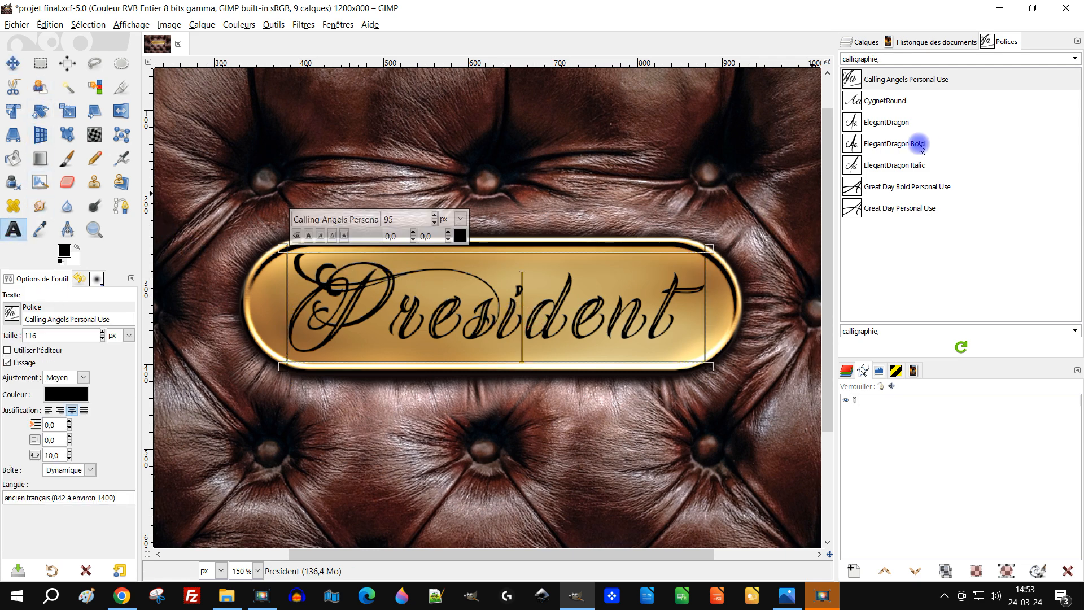
{"action": "key", "text": "ctrl+a"}
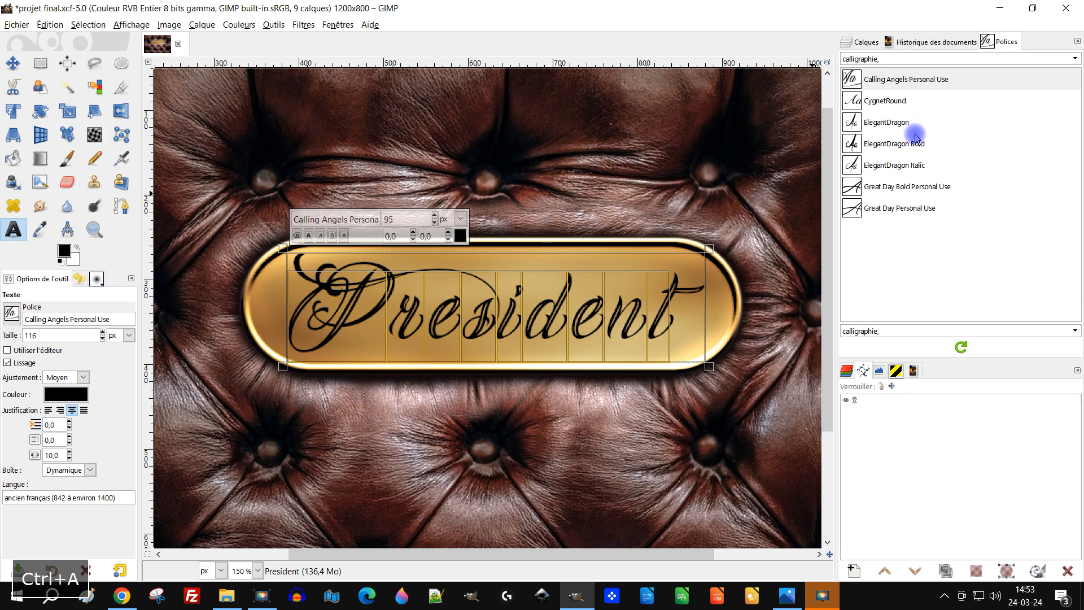
{"action": "left_click", "coordinate": [890, 100]}
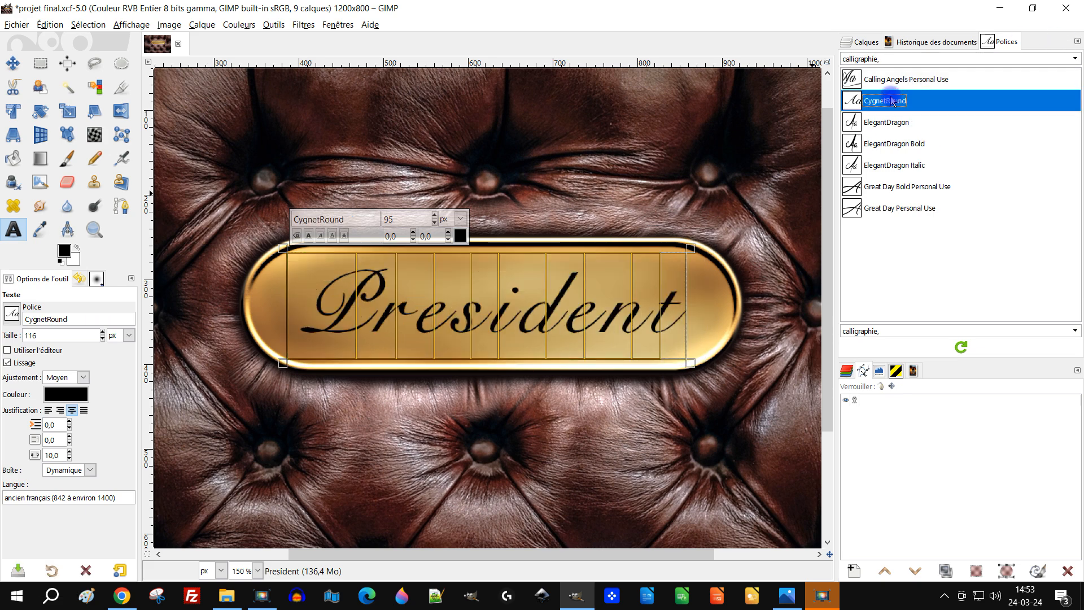
{"action": "left_click", "coordinate": [892, 121]}
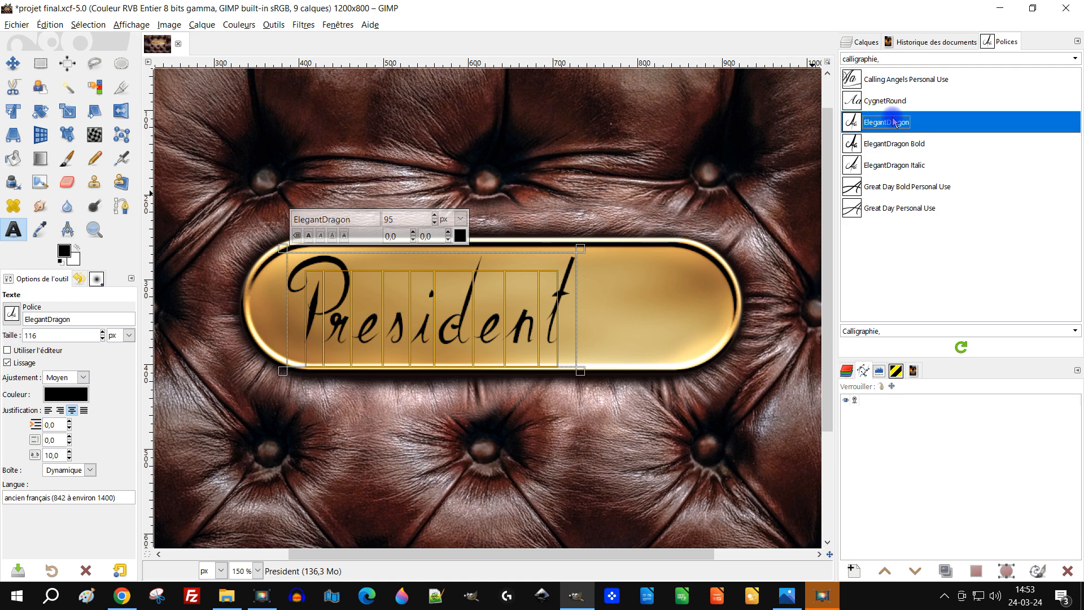
{"action": "left_click", "coordinate": [903, 145]}
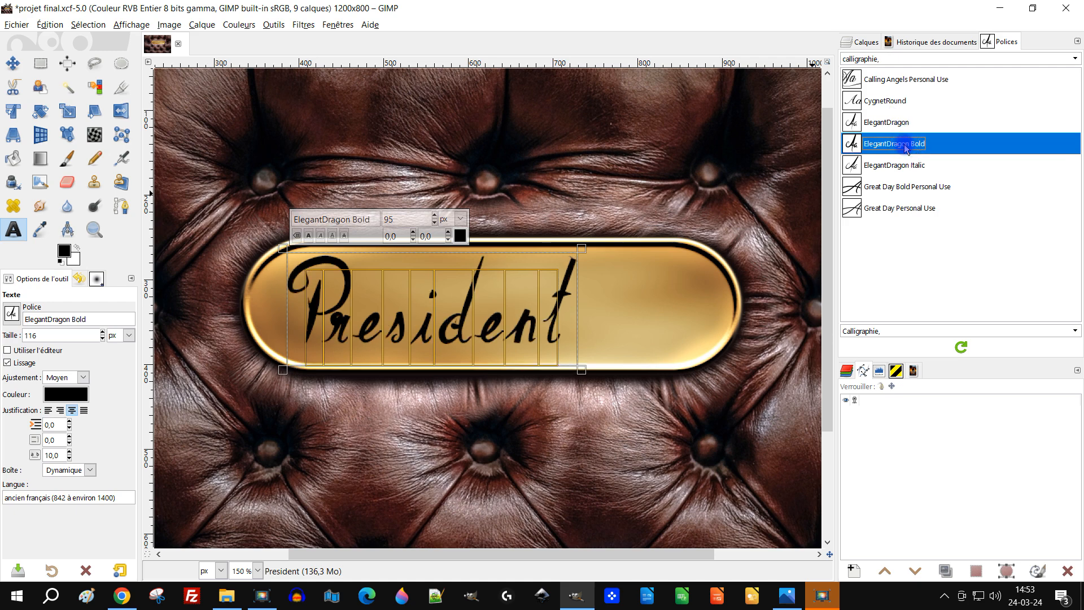
{"action": "left_click", "coordinate": [902, 170]}
{"action": "left_click", "coordinate": [904, 188]}
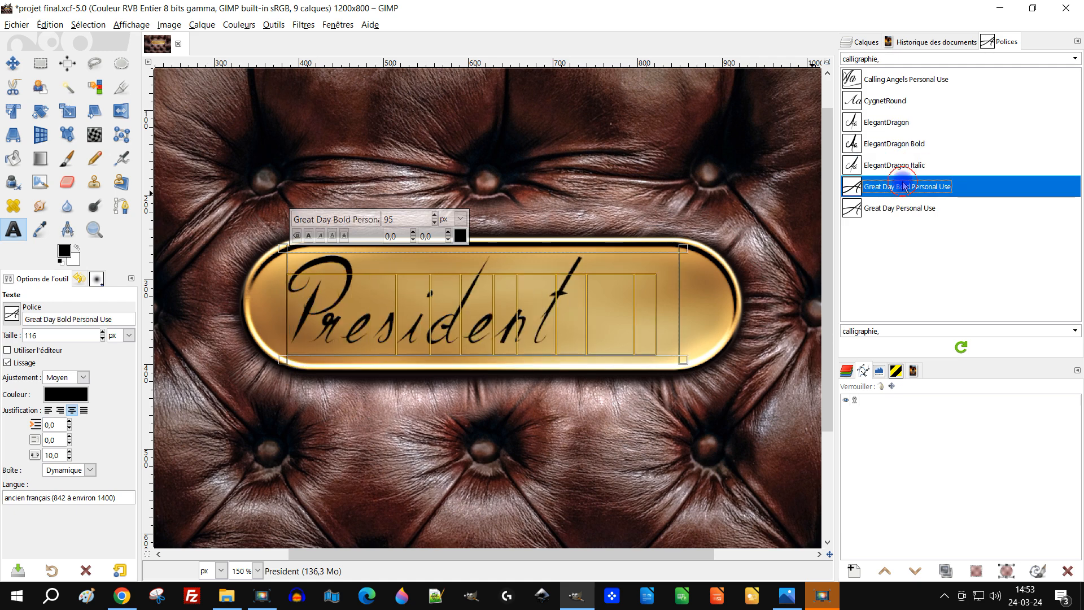
{"action": "left_click", "coordinate": [907, 218]}
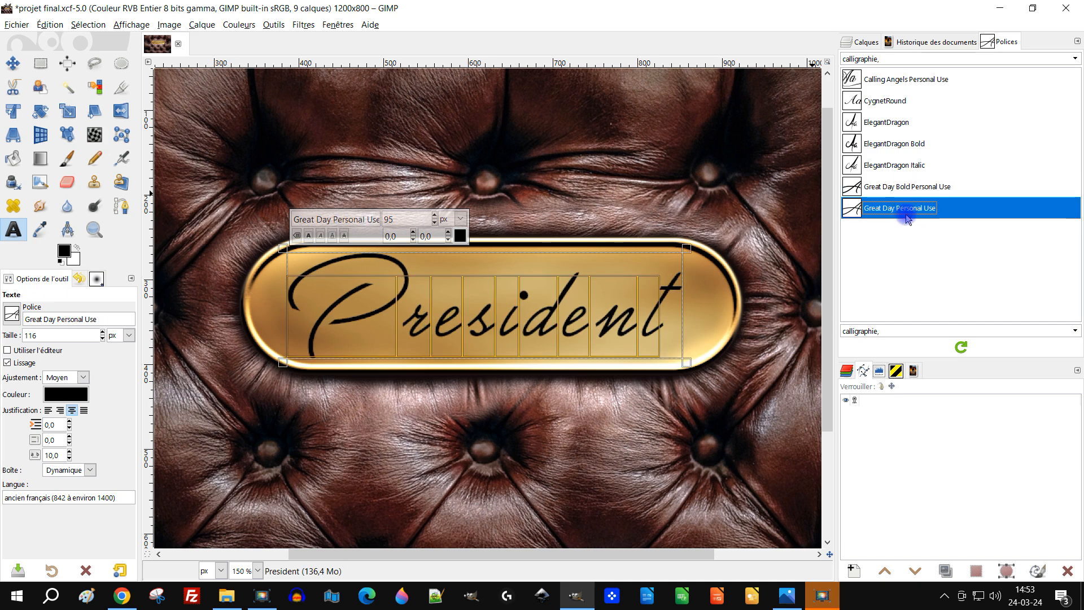
{"action": "left_click", "coordinate": [900, 103]}
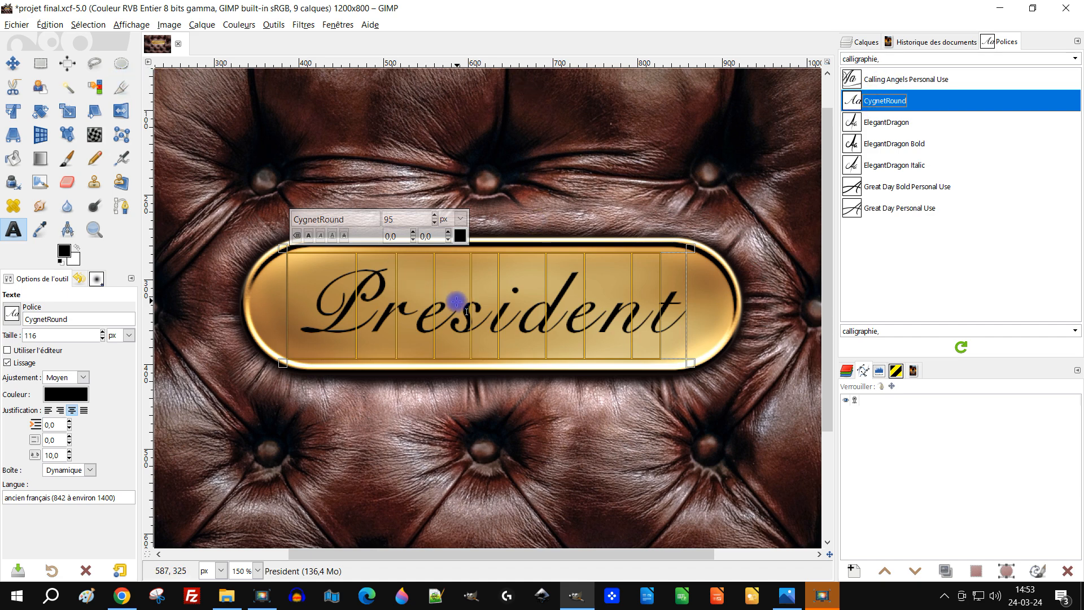
Replace the first e of the text with é so it reads "Président", and leave text editing
{"action": "left_click", "coordinate": [489, 292]}
{"action": "key", "text": "BackSpace"}
{"action": "type", "text": "\""}
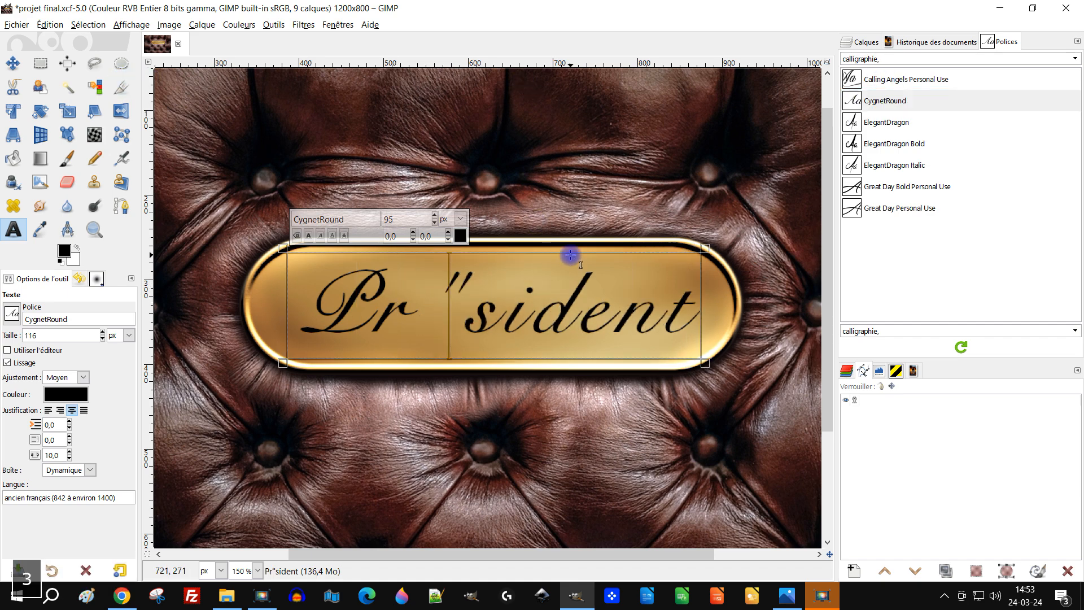
{"action": "key", "text": "BackSpace"}
{"action": "type", "text": "é"}
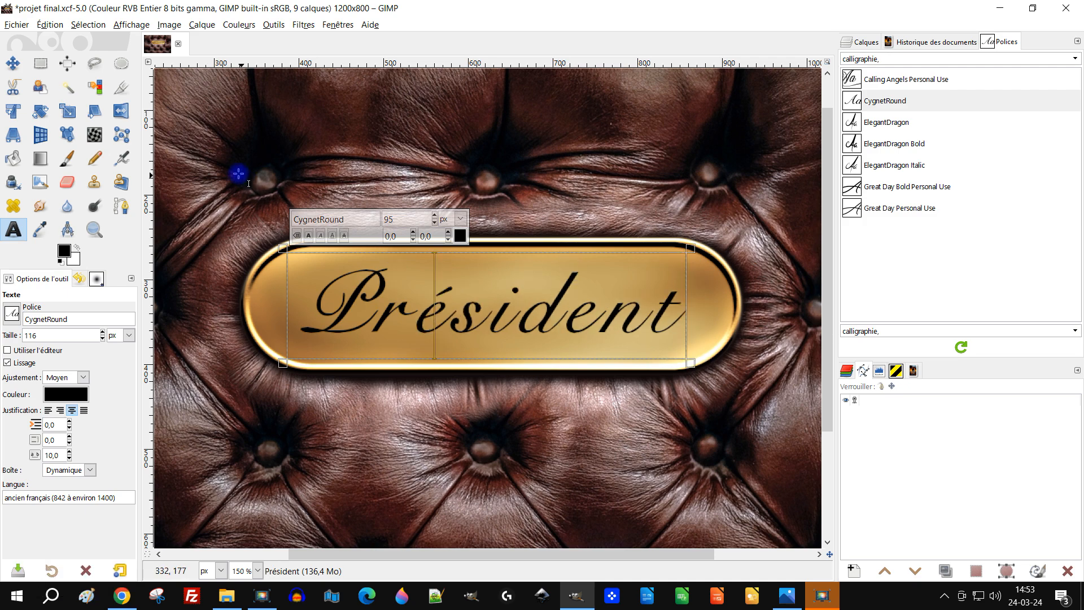
{"action": "left_click", "coordinate": [13, 63]}
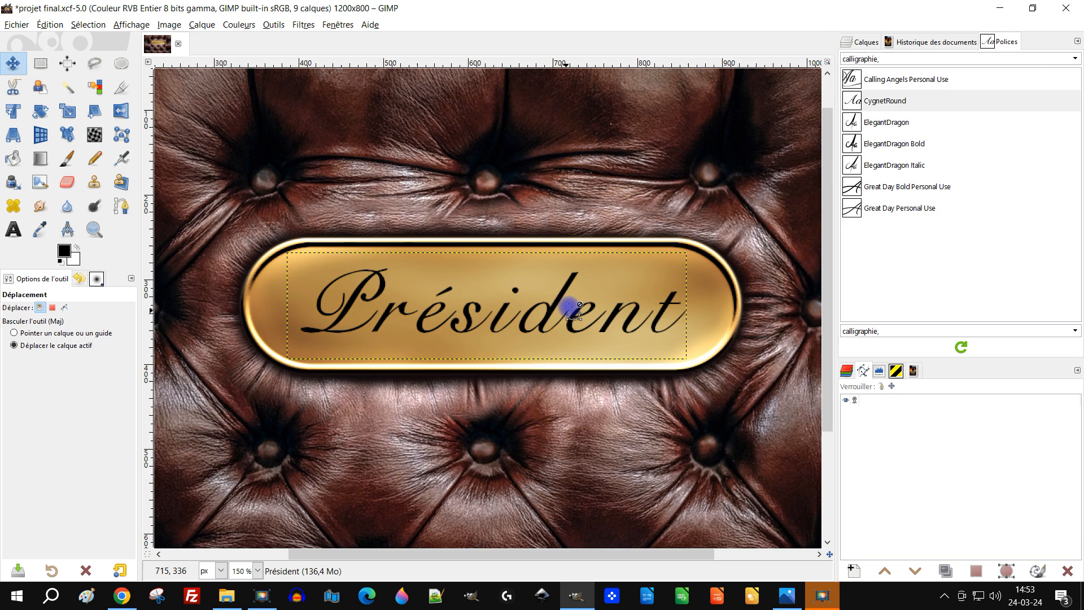
{"action": "scroll", "coordinate": [562, 299], "scroll_direction": "down", "scroll_amount": 2}
{"action": "scroll", "coordinate": [559, 296], "scroll_direction": "up", "scroll_amount": 1}
{"action": "left_click_drag", "start_coordinate": [609, 282], "coordinate": [583, 298]}
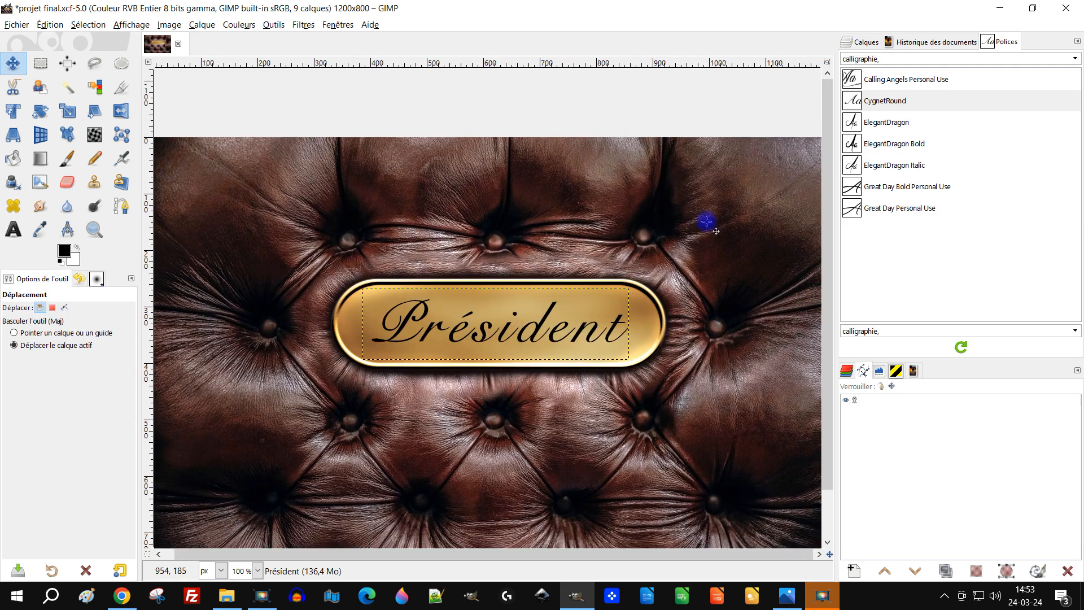
{"action": "left_click", "coordinate": [890, 130]}
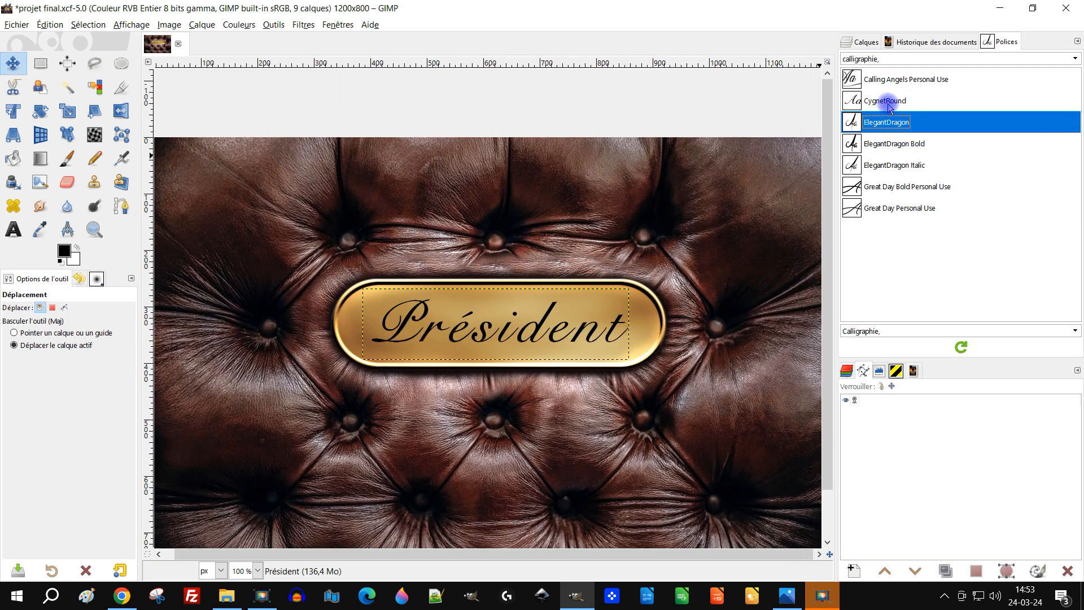
{"action": "left_click", "coordinate": [888, 106]}
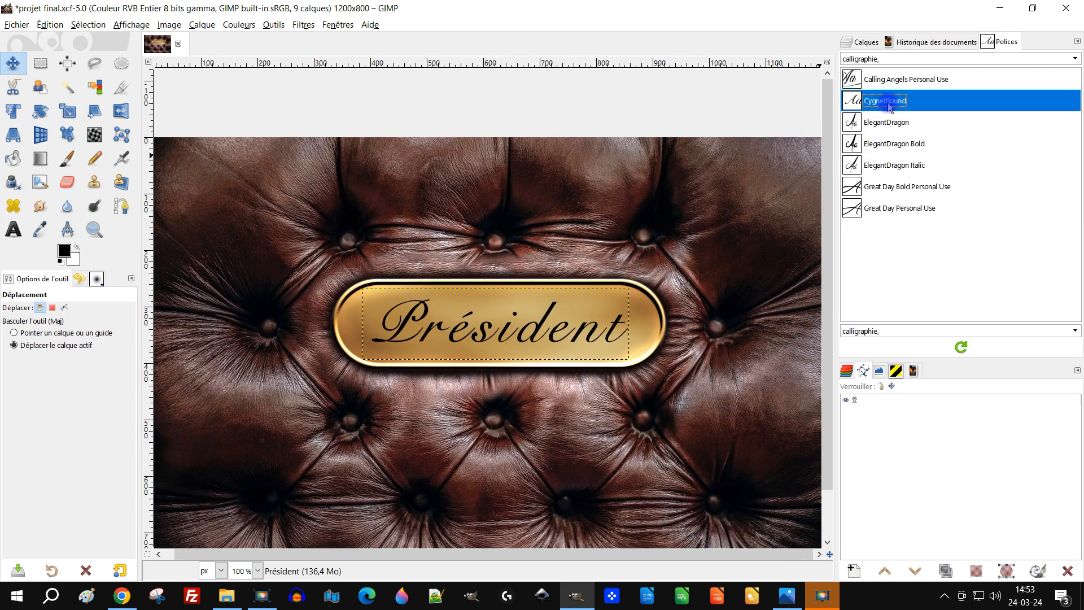
{"action": "left_click", "coordinate": [1073, 61]}
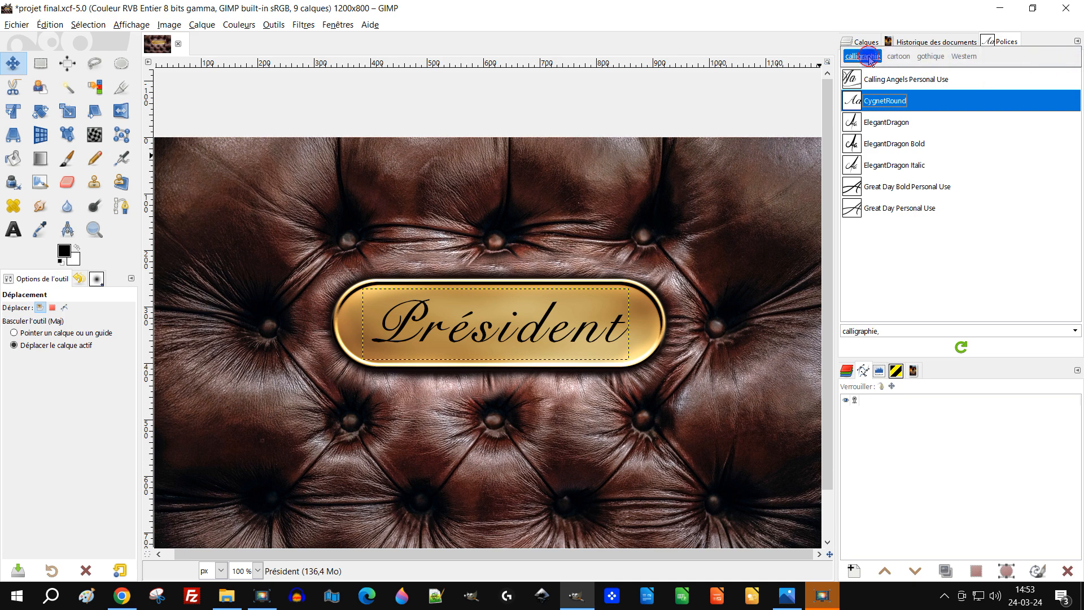
{"action": "left_click", "coordinate": [868, 59]}
Duplicate the Président text layer, send the copy to the bottom of the layer stack, and reselect the upper text layer with the Scale tool
{"action": "left_click", "coordinate": [864, 43]}
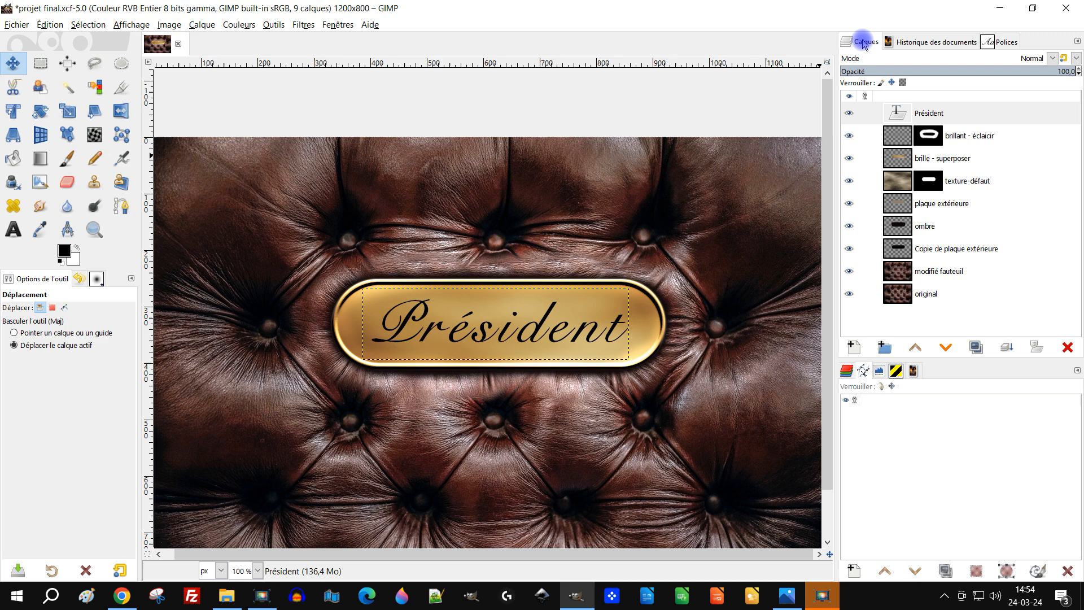
{"action": "scroll", "coordinate": [486, 324], "scroll_direction": "up", "scroll_amount": 1}
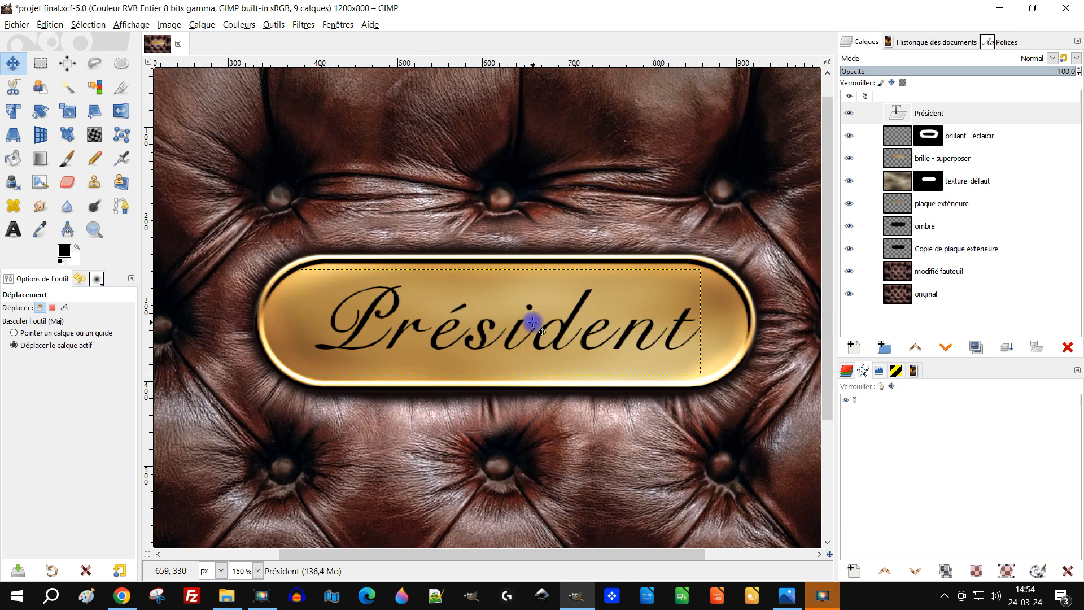
{"action": "scroll", "coordinate": [532, 322], "scroll_direction": "down", "scroll_amount": 3}
{"action": "scroll", "coordinate": [547, 318], "scroll_direction": "up", "scroll_amount": 2}
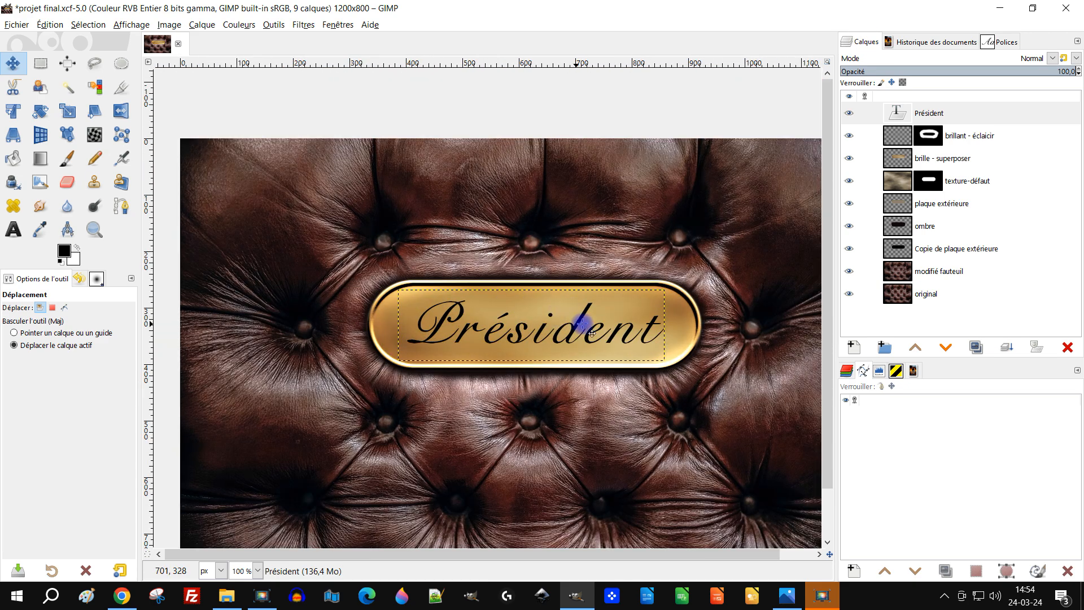
{"action": "left_click", "coordinate": [937, 116]}
{"action": "left_click", "coordinate": [978, 348]}
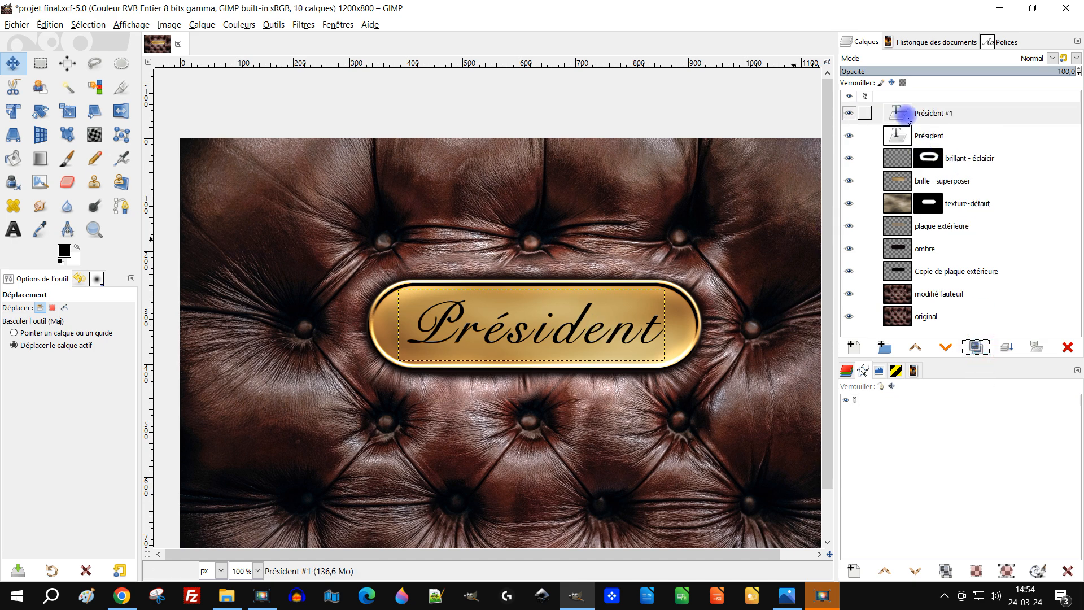
{"action": "left_click_drag", "start_coordinate": [900, 113], "coordinate": [926, 329]}
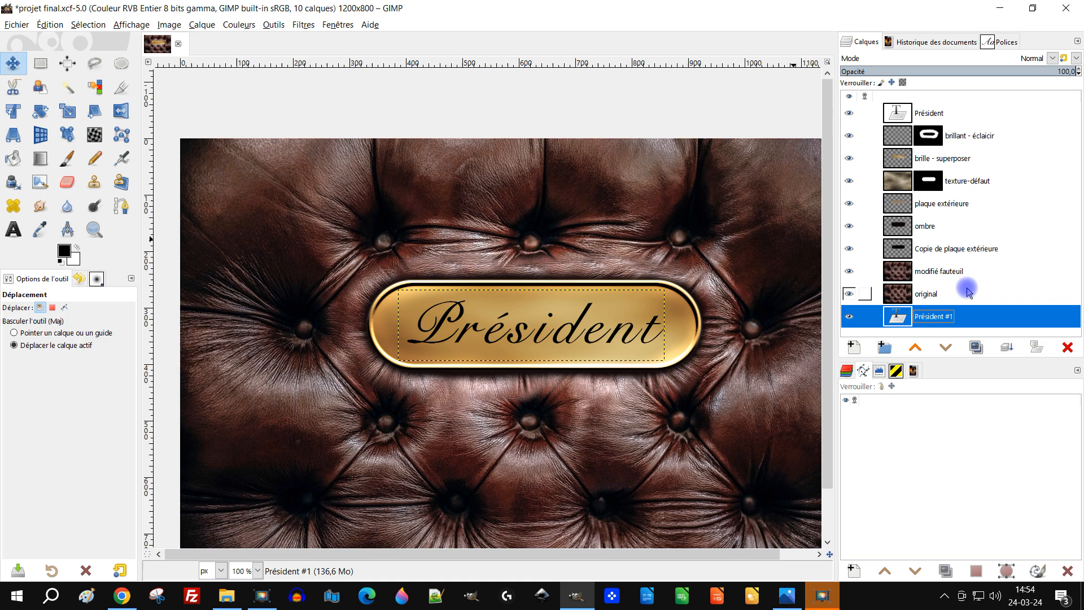
{"action": "left_click", "coordinate": [898, 109]}
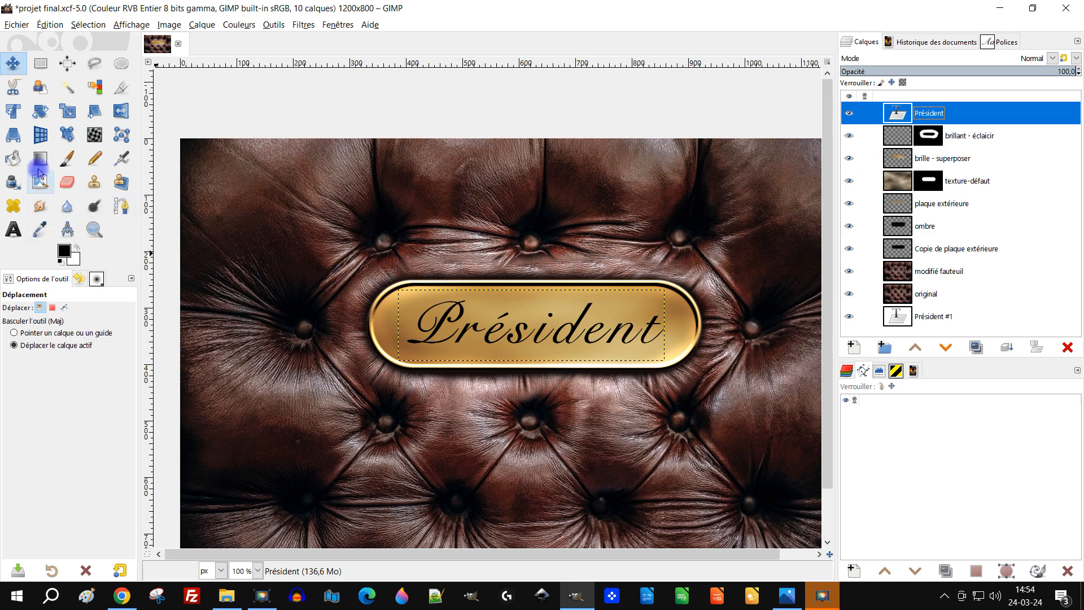
{"action": "left_click", "coordinate": [70, 113]}
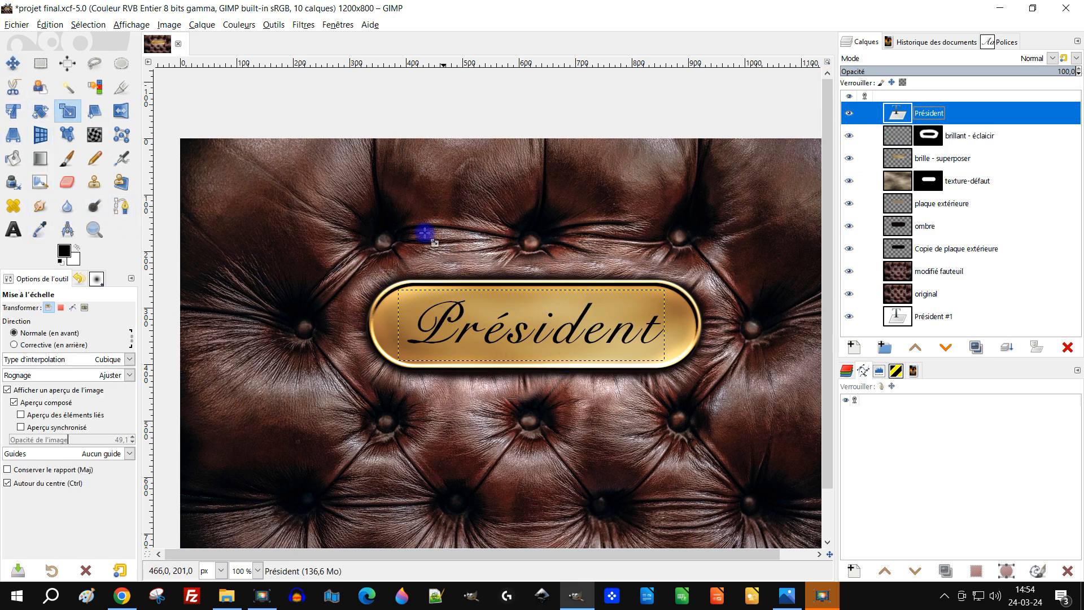
Switch to Chrome, open the 1280×854 version of the Pixabay portrait of the man with glasses, and copy the image
{"action": "left_click", "coordinate": [123, 596]}
{"action": "left_click", "coordinate": [597, 14]}
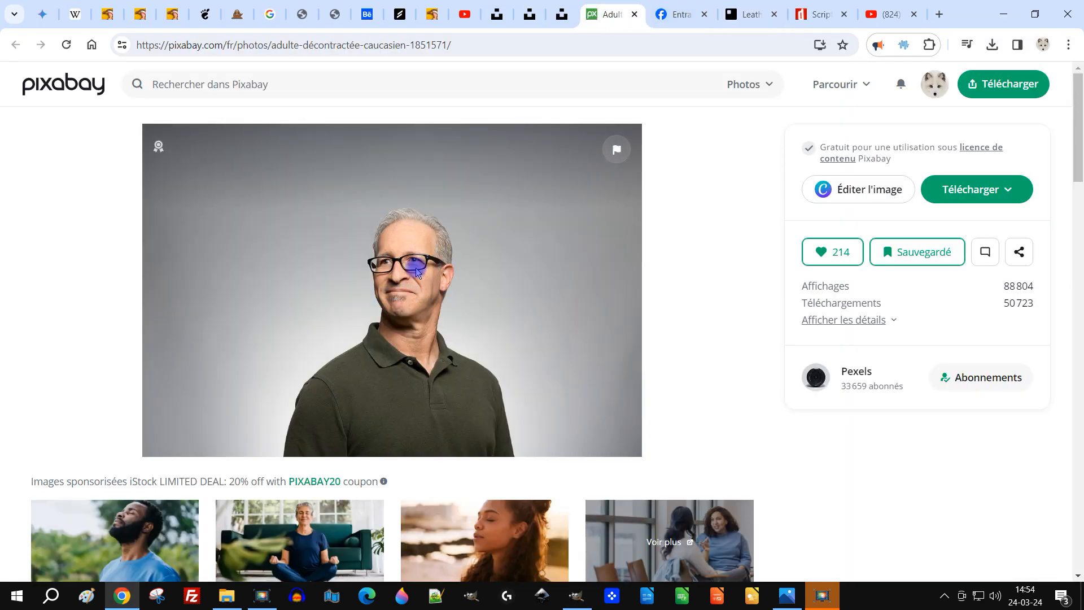
{"action": "left_click", "coordinate": [983, 187]}
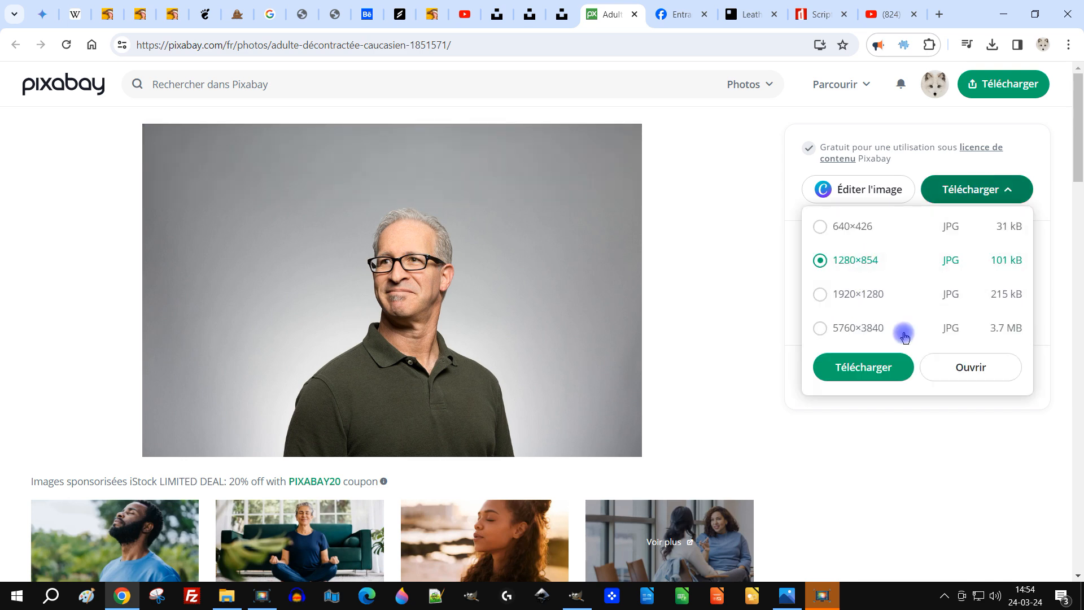
{"action": "left_click", "coordinate": [961, 368]}
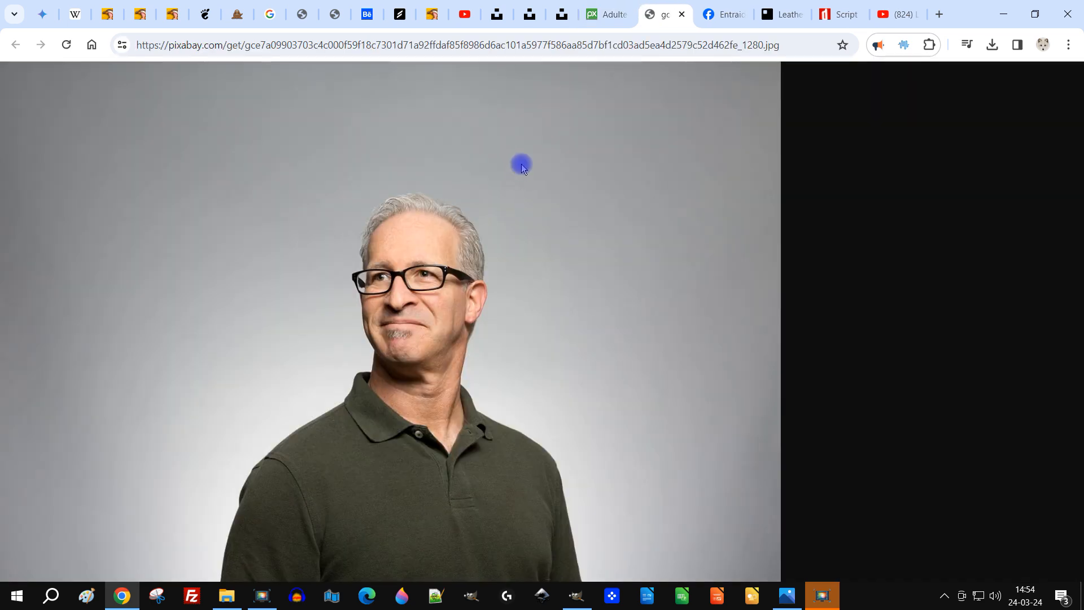
{"action": "right_click", "coordinate": [398, 229]}
{"action": "left_click", "coordinate": [457, 282]}
{"action": "right_click", "coordinate": [394, 255]}
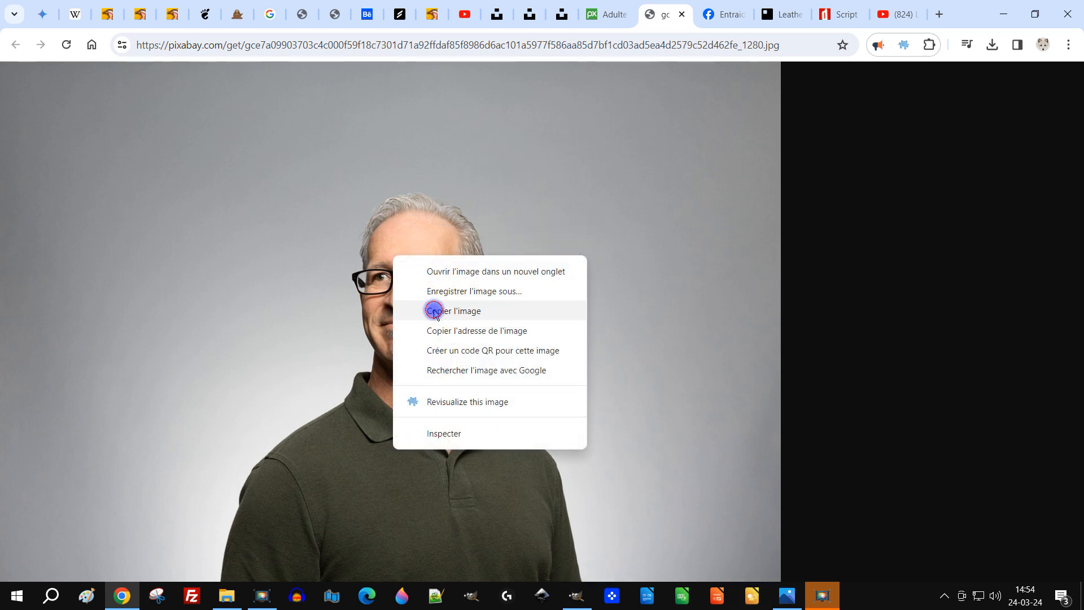
{"action": "left_click", "coordinate": [431, 310]}
Return to GIMP and paste the copied portrait as a new image
{"action": "left_click", "coordinate": [576, 596]}
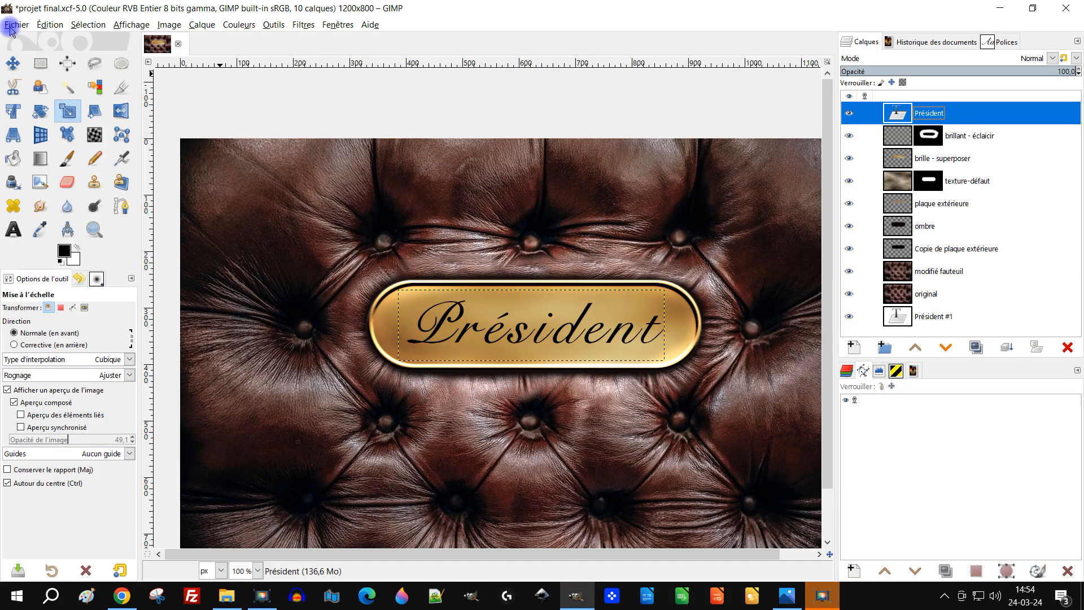
{"action": "left_click", "coordinate": [49, 24]}
{"action": "mouse_move", "coordinate": [214, 187]}
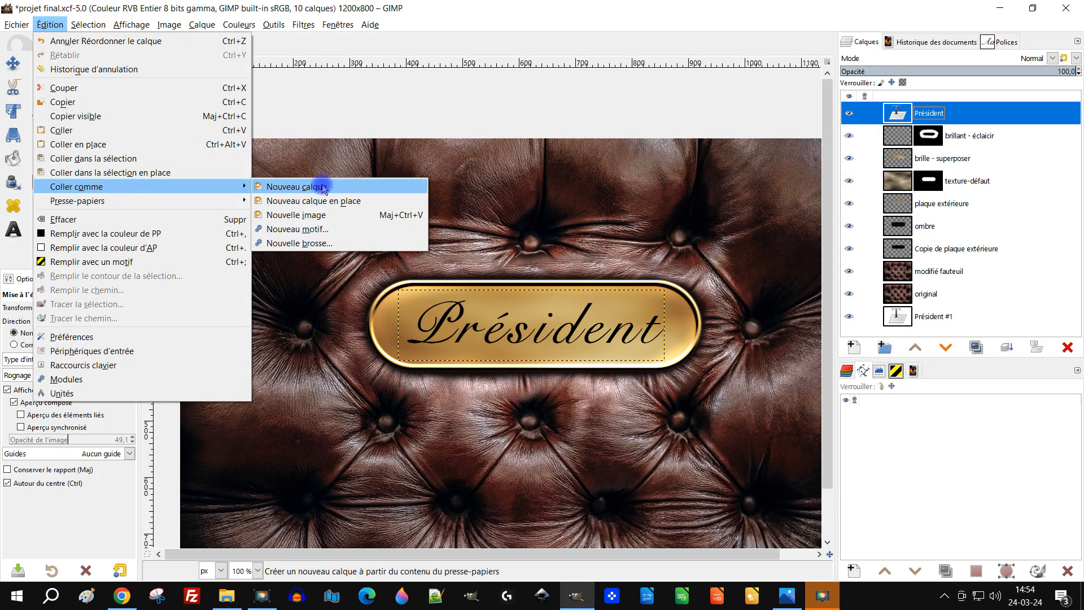
{"action": "left_click", "coordinate": [316, 215]}
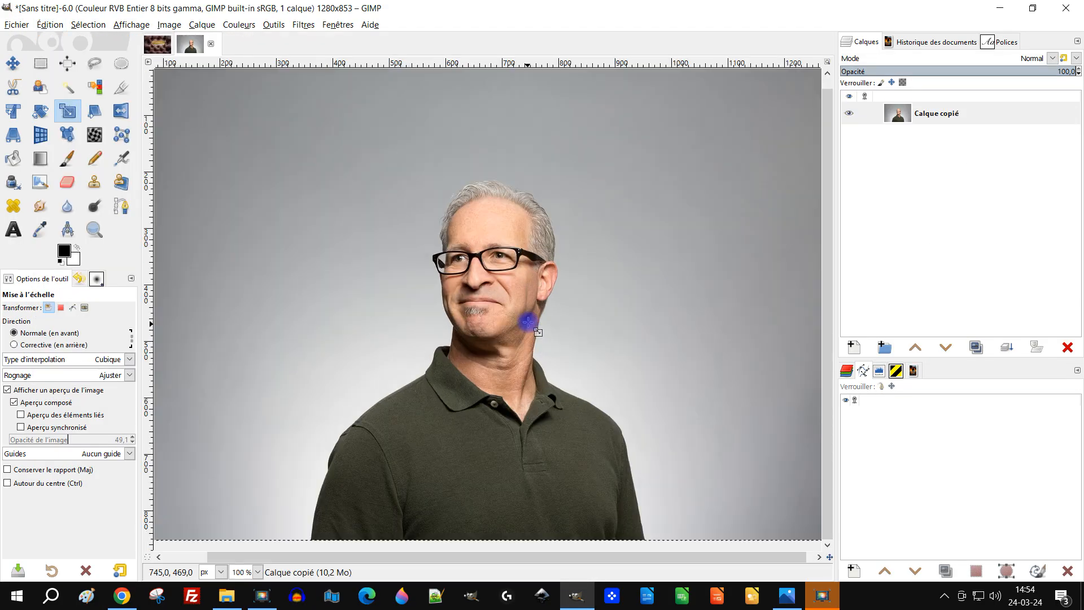
Make a circular selection about 454 px across around the man's head and collar, expanding from the centre with fixed 1:1 proportions
{"action": "left_click", "coordinate": [121, 64]}
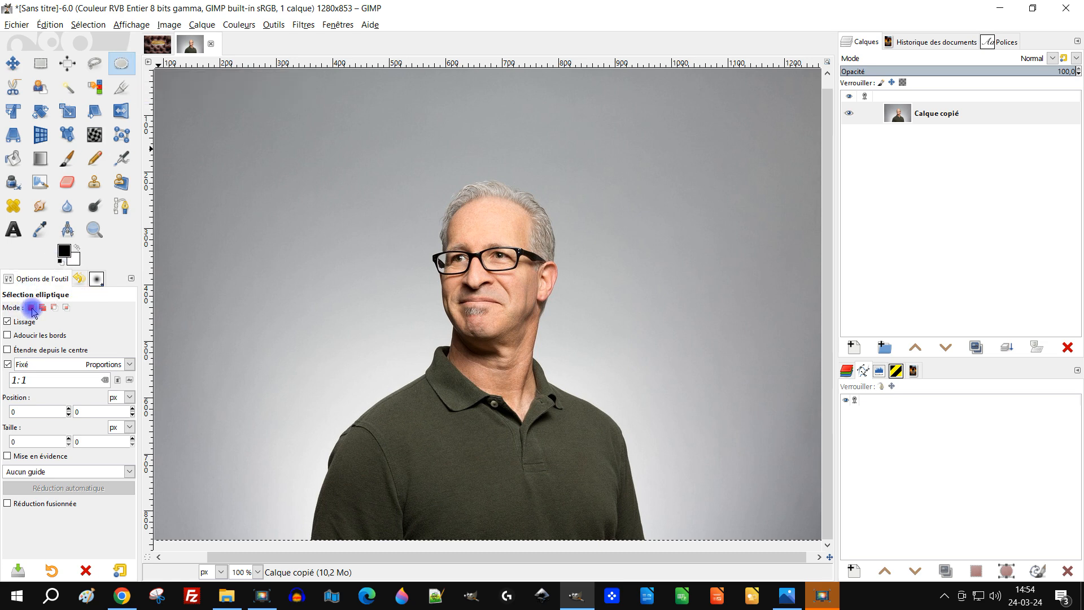
{"action": "left_click", "coordinate": [44, 353]}
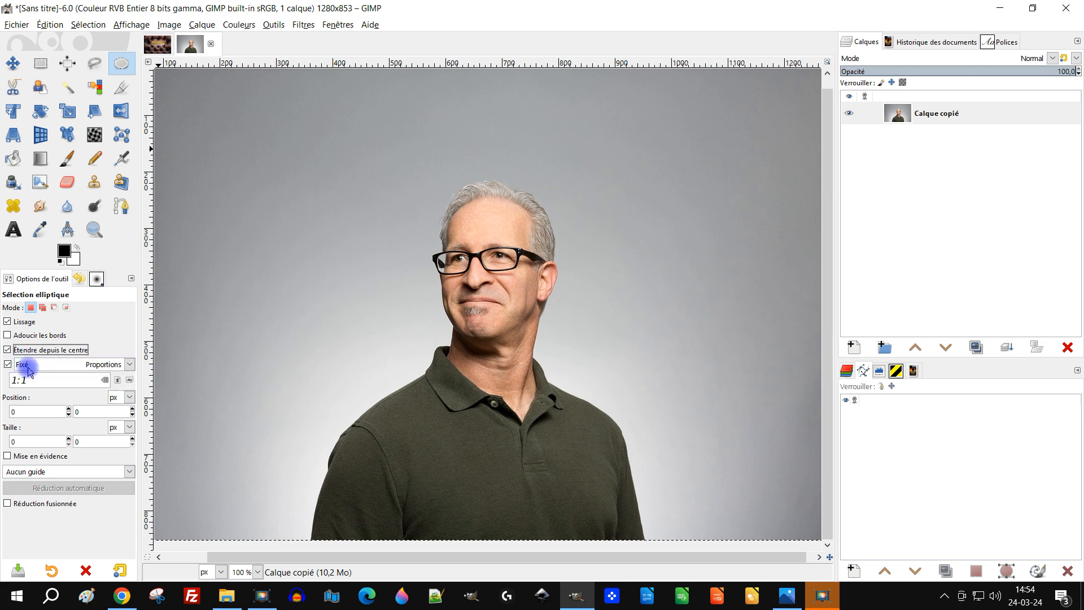
{"action": "left_click_drag", "start_coordinate": [486, 277], "coordinate": [589, 367]}
{"action": "mouse_move", "coordinate": [524, 323]}
{"action": "left_mouse_down"}
{"action": "mouse_move", "coordinate": [529, 331]}
{"action": "mouse_move", "coordinate": [539, 321]}
{"action": "left_mouse_up"}
{"action": "left_click_drag", "start_coordinate": [589, 369], "coordinate": [631, 403]}
{"action": "left_click_drag", "start_coordinate": [558, 315], "coordinate": [556, 359]}
{"action": "left_click_drag", "start_coordinate": [625, 448], "coordinate": [600, 420]}
{"action": "left_click_drag", "start_coordinate": [551, 388], "coordinate": [552, 365]}
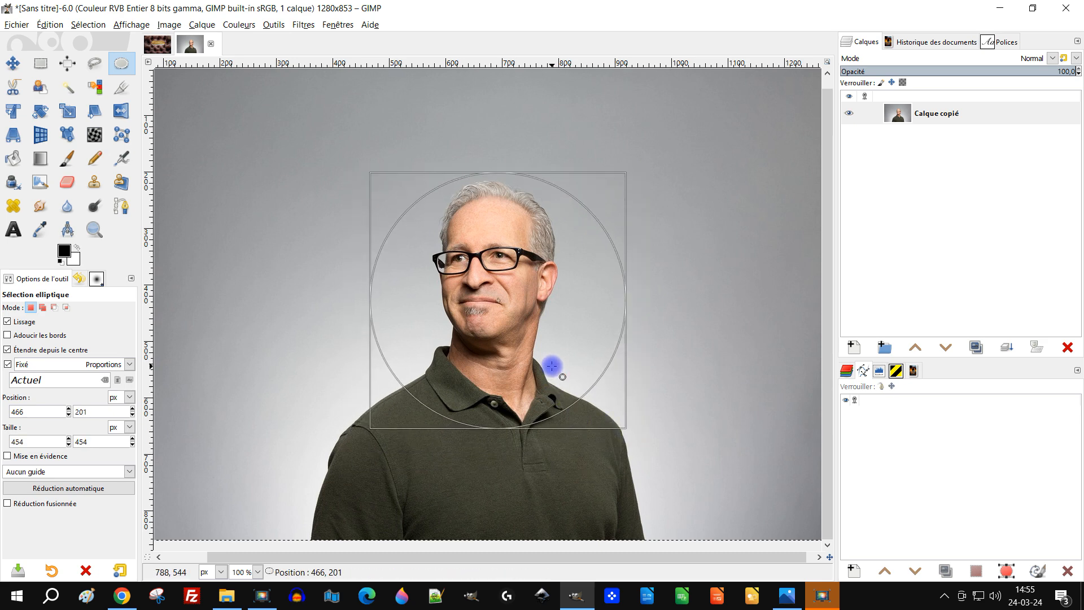
{"action": "left_click_drag", "start_coordinate": [551, 366], "coordinate": [552, 366]}
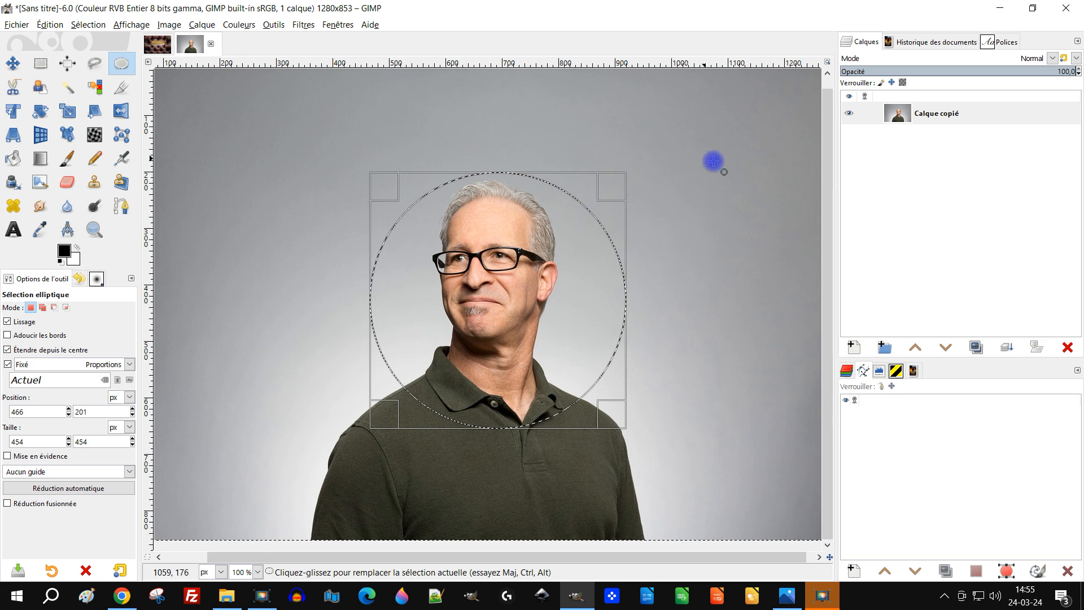
Copy the circular portrait selection and paste it as a new layer in the projet final.xcf plate image
{"action": "key", "text": "ctrl+c"}
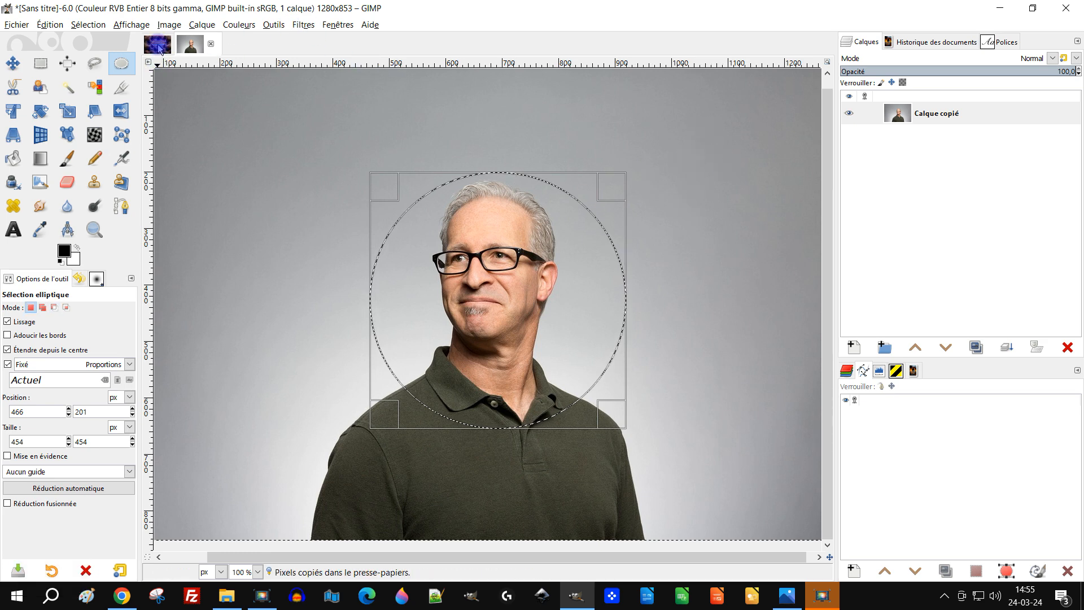
{"action": "left_click", "coordinate": [39, 24]}
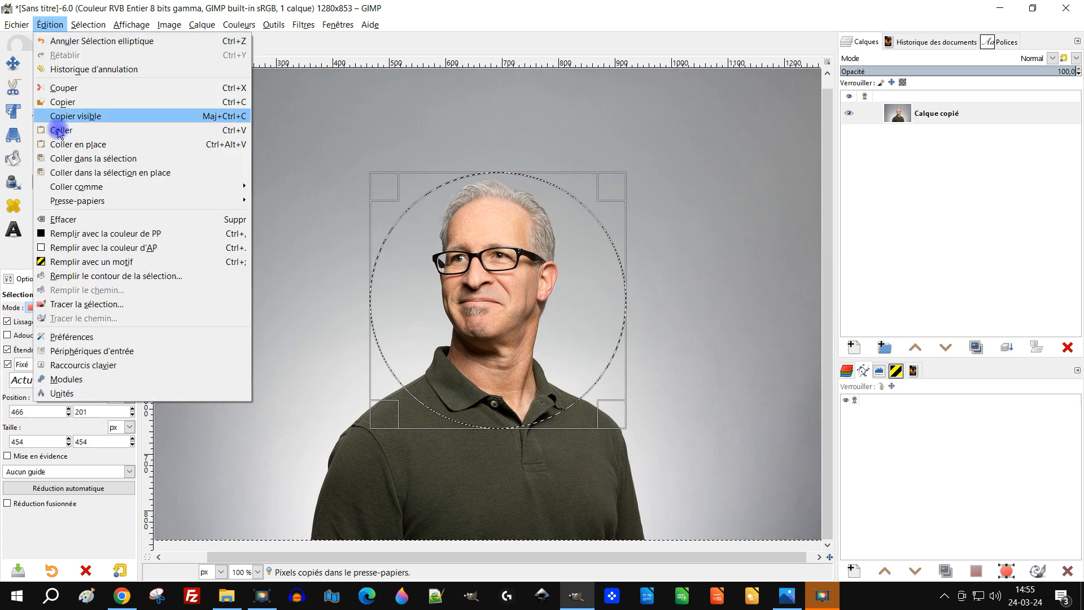
{"action": "left_click", "coordinate": [72, 97]}
{"action": "left_click", "coordinate": [157, 47]}
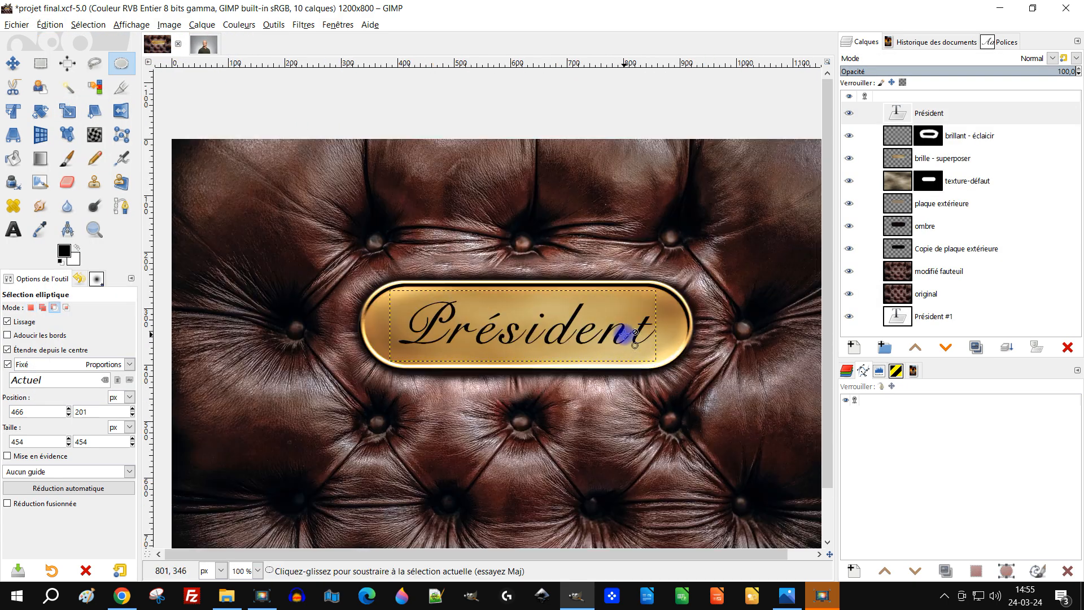
{"action": "left_click", "coordinate": [50, 24]}
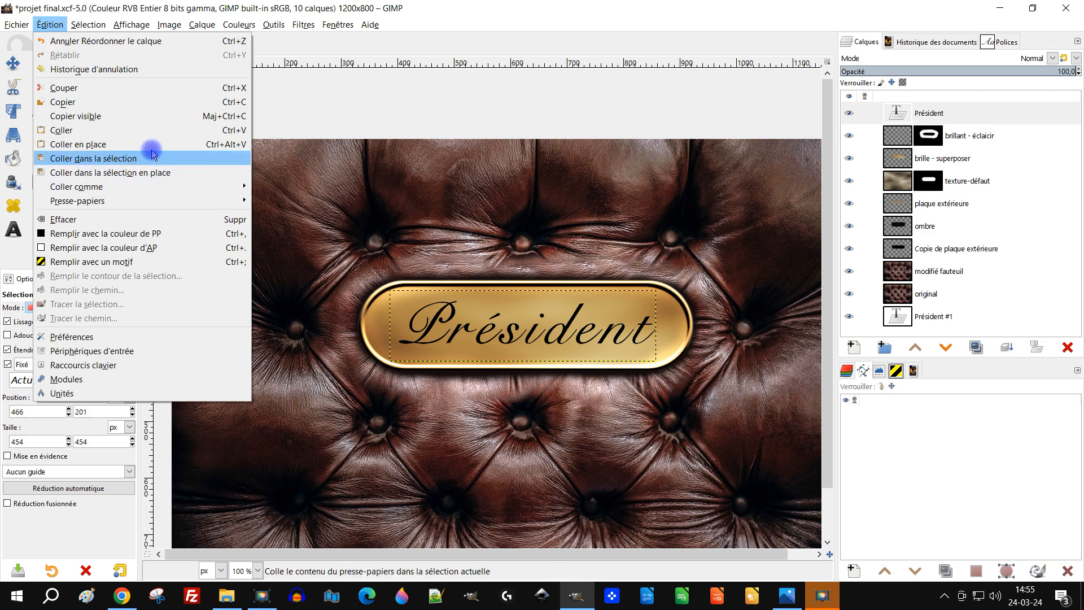
{"action": "mouse_move", "coordinate": [152, 188]}
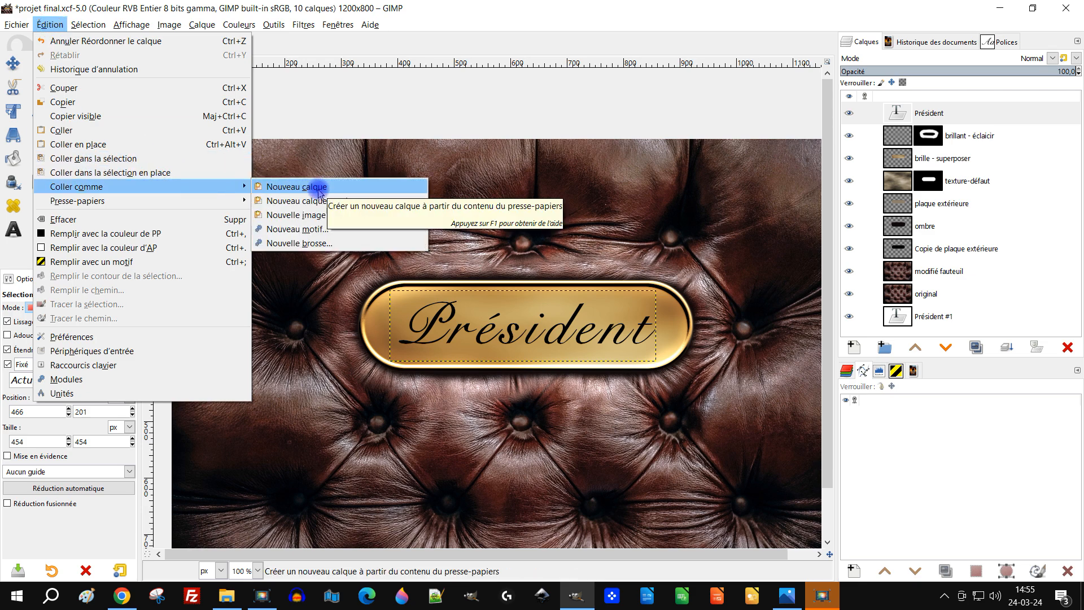
{"action": "left_click", "coordinate": [320, 192]}
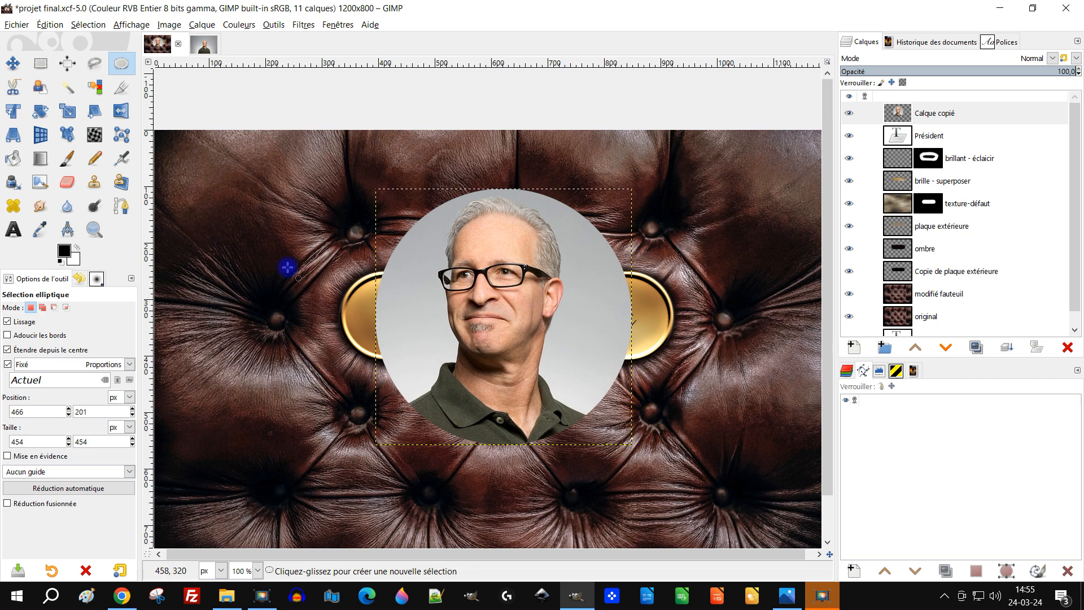
Activate the Scale tool and rename the pasted portrait layer "tete"
{"action": "left_click", "coordinate": [67, 111]}
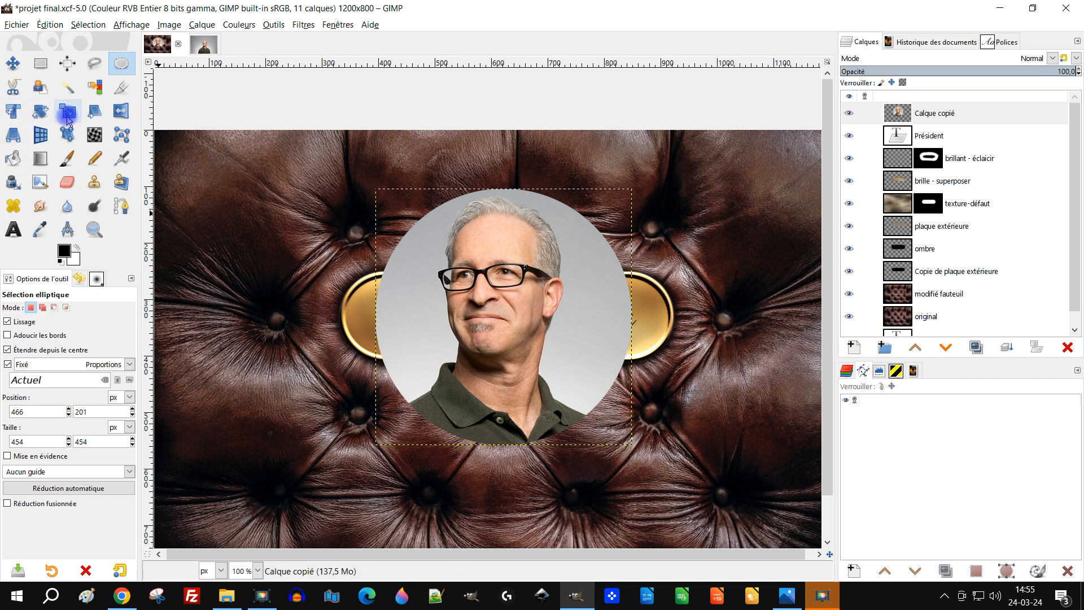
{"action": "double_click", "coordinate": [942, 113]}
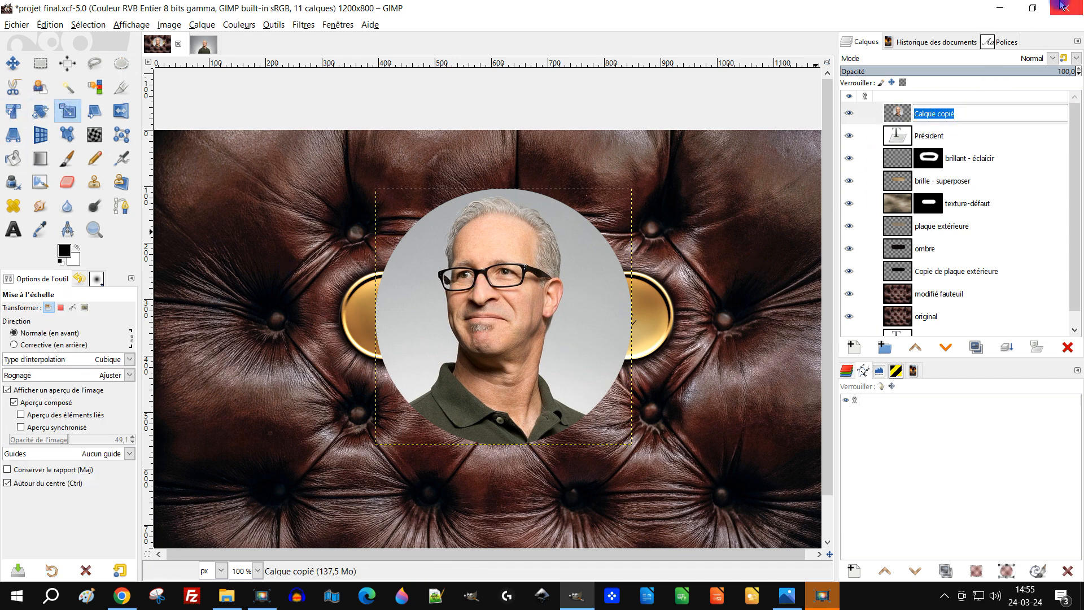
{"action": "type", "text": "t^^et"}
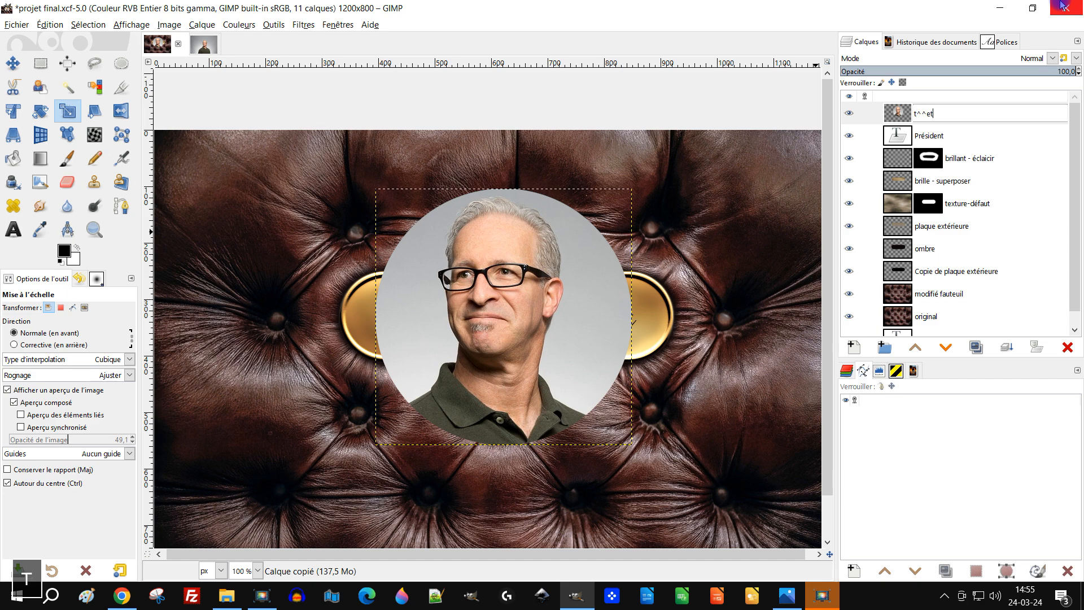
{"action": "type", "text": "e"}
{"action": "key", "text": "BackSpace"}
{"action": "key", "text": "BackSpace"}
{"action": "key", "text": "BackSpace"}
{"action": "key", "text": "BackSpace"}
{"action": "key", "text": "BackSpace"}
{"action": "type", "text": "ete"}
{"action": "key", "text": "Return"}
Scale the portrait to 130 × 130 px inside the plate's right end, and expand its layer to the image size
{"action": "left_click", "coordinate": [492, 302]}
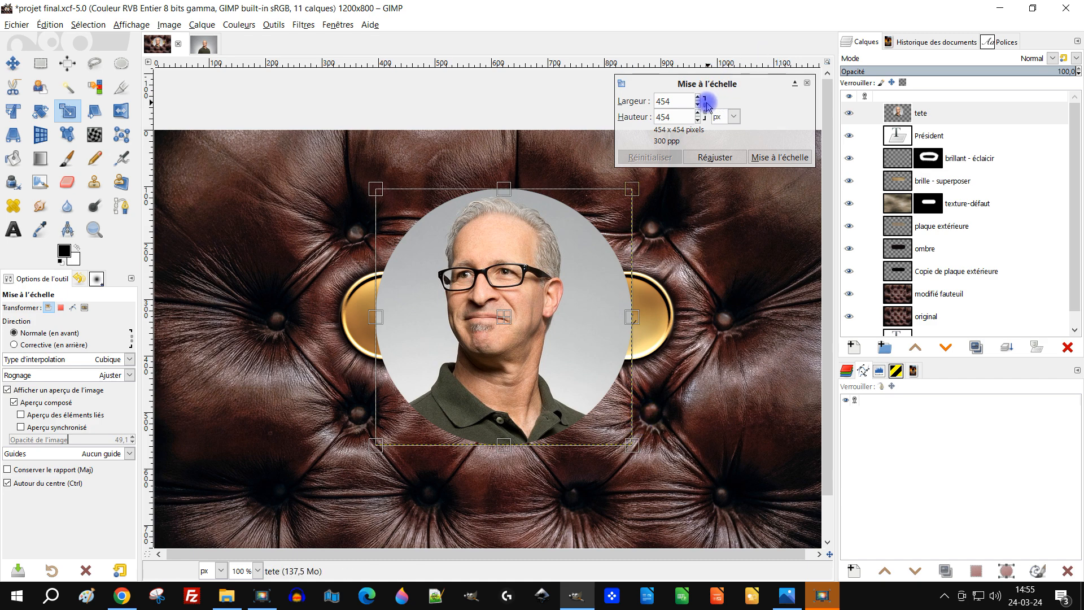
{"action": "left_click_drag", "start_coordinate": [630, 443], "coordinate": [468, 278]}
{"action": "left_click_drag", "start_coordinate": [513, 326], "coordinate": [661, 358]}
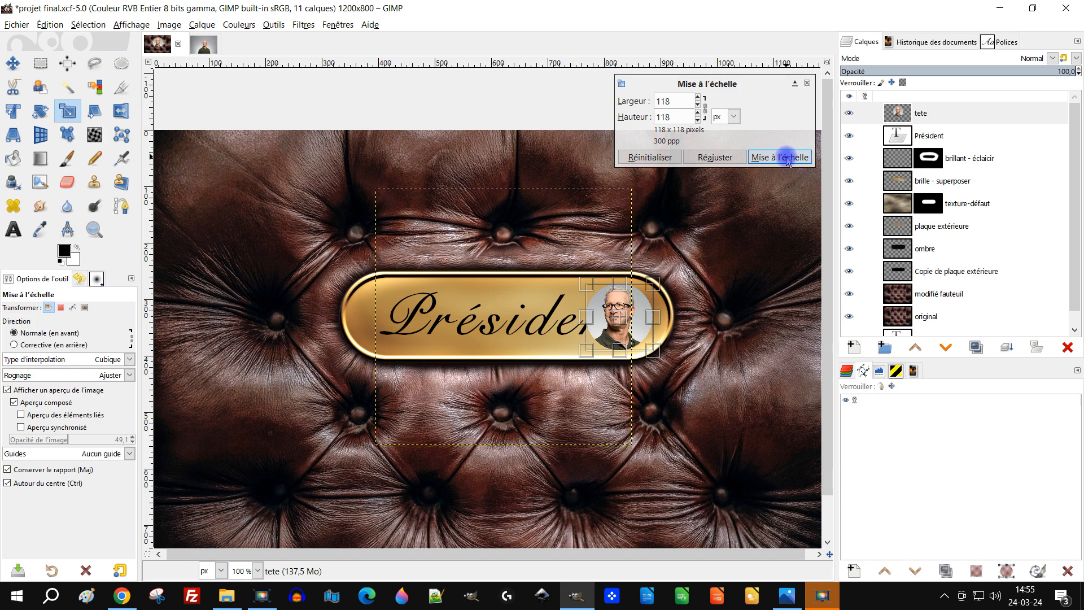
{"action": "left_click_drag", "start_coordinate": [663, 361], "coordinate": [669, 369]}
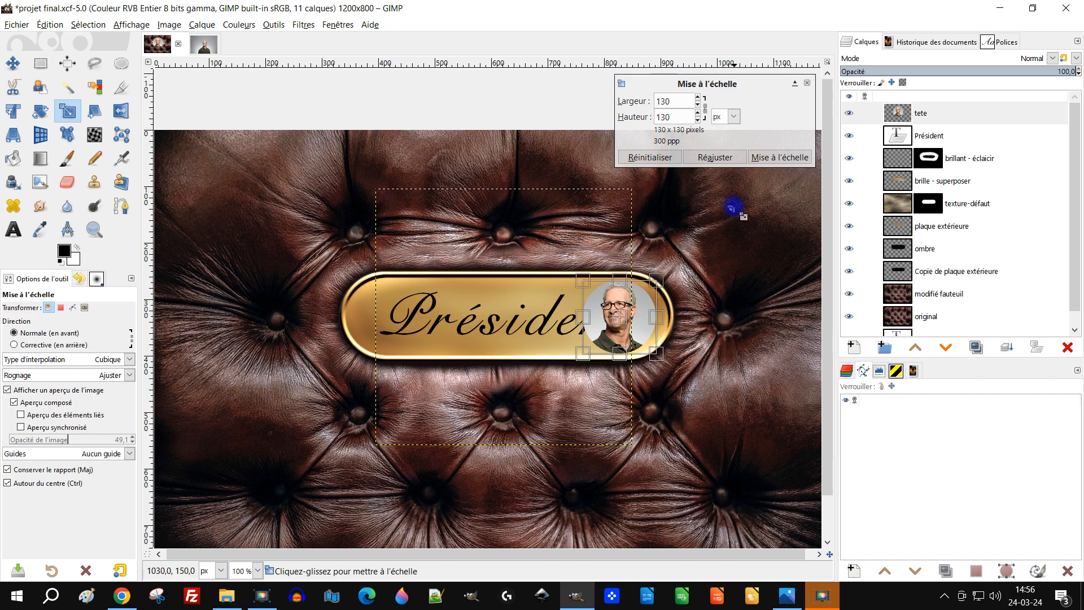
{"action": "left_click", "coordinate": [780, 157]}
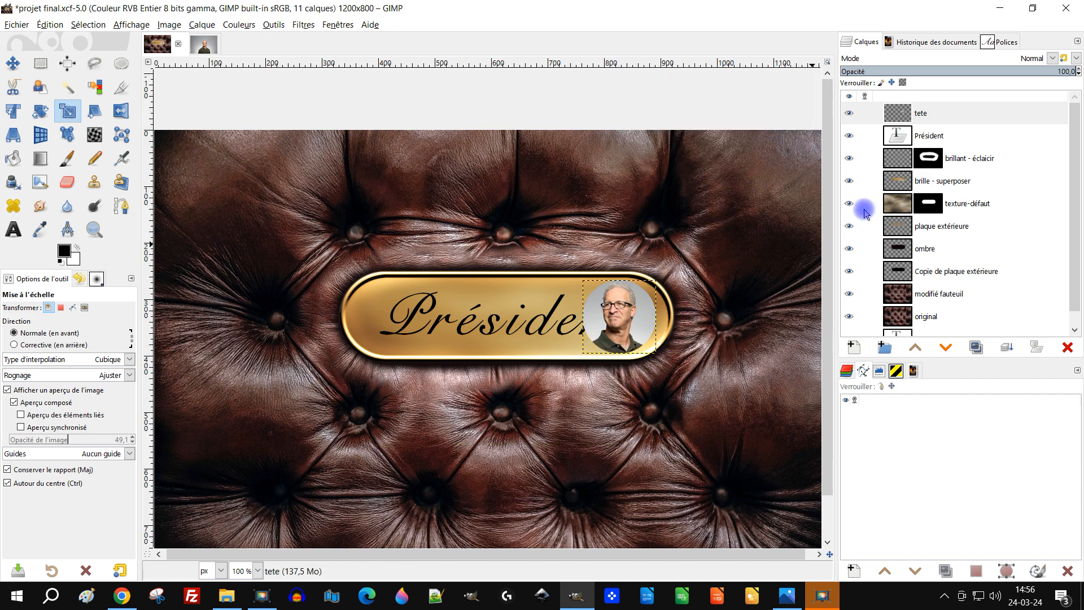
{"action": "right_click", "coordinate": [910, 113]}
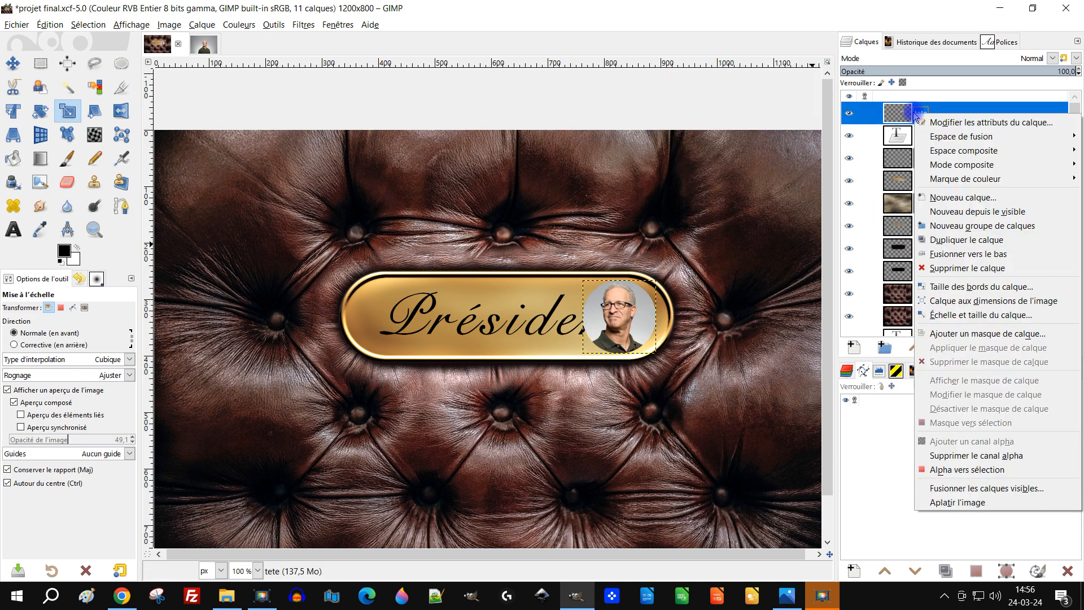
{"action": "left_click", "coordinate": [1019, 306]}
Scale the upper Président text layer proportionally to 375 × 100 px and place it on the plate just left of the portrait
{"action": "left_click", "coordinate": [901, 138]}
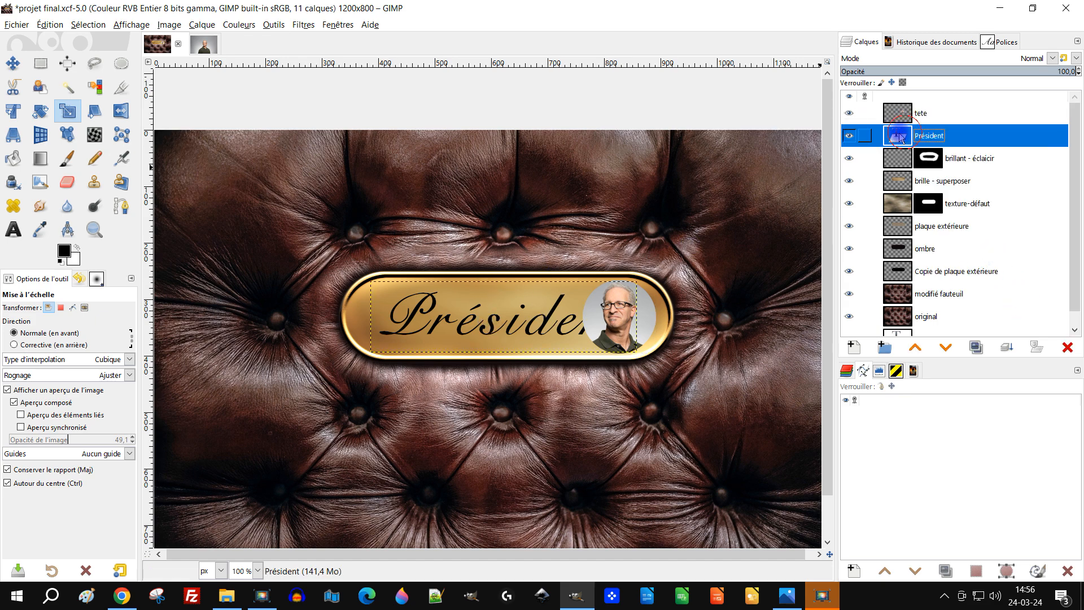
{"action": "left_click", "coordinate": [502, 326]}
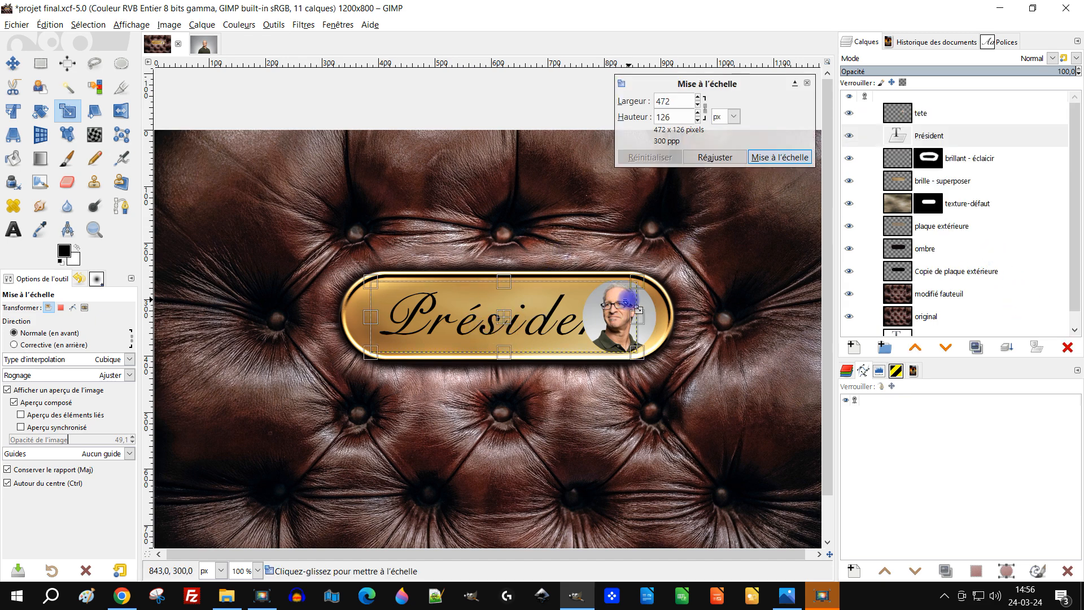
{"action": "left_click_drag", "start_coordinate": [636, 282], "coordinate": [573, 289]}
{"action": "left_click_drag", "start_coordinate": [498, 319], "coordinate": [475, 327]}
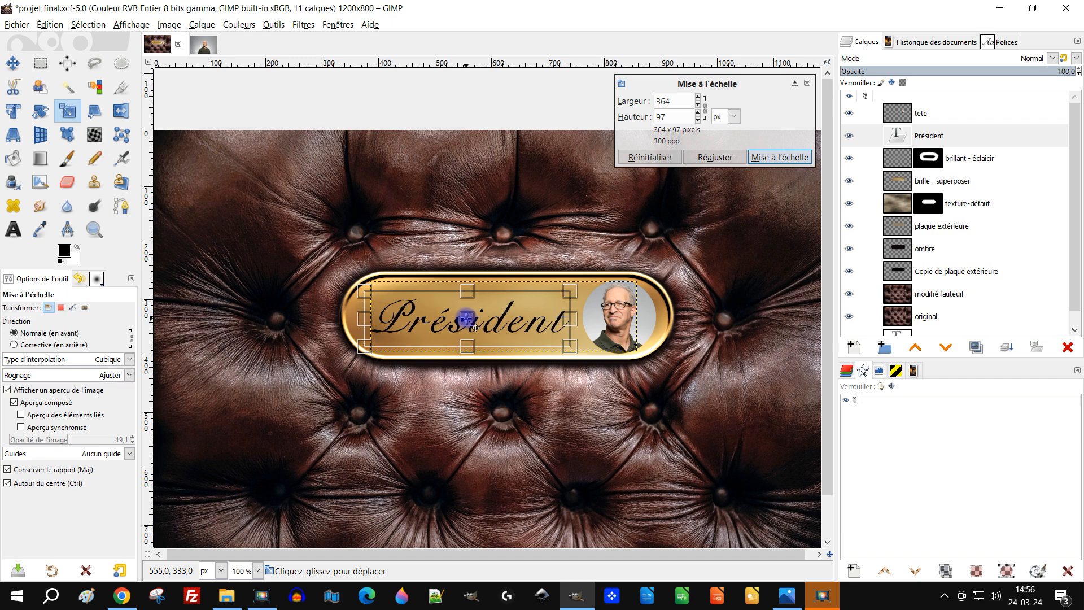
{"action": "left_click_drag", "start_coordinate": [570, 290], "coordinate": [574, 288]}
{"action": "left_click_drag", "start_coordinate": [477, 325], "coordinate": [476, 328]}
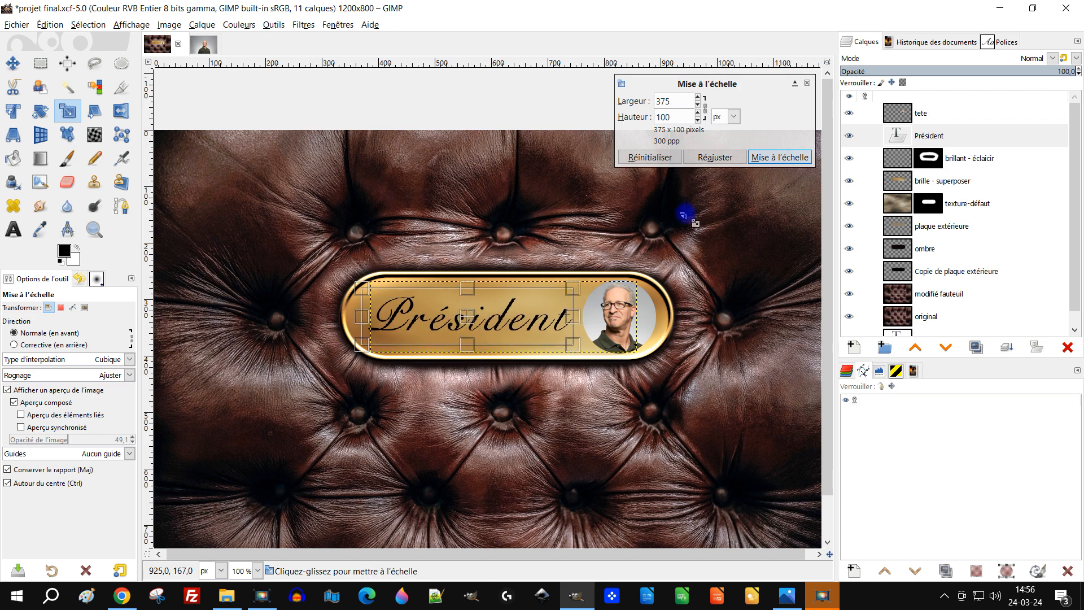
{"action": "left_click", "coordinate": [769, 158]}
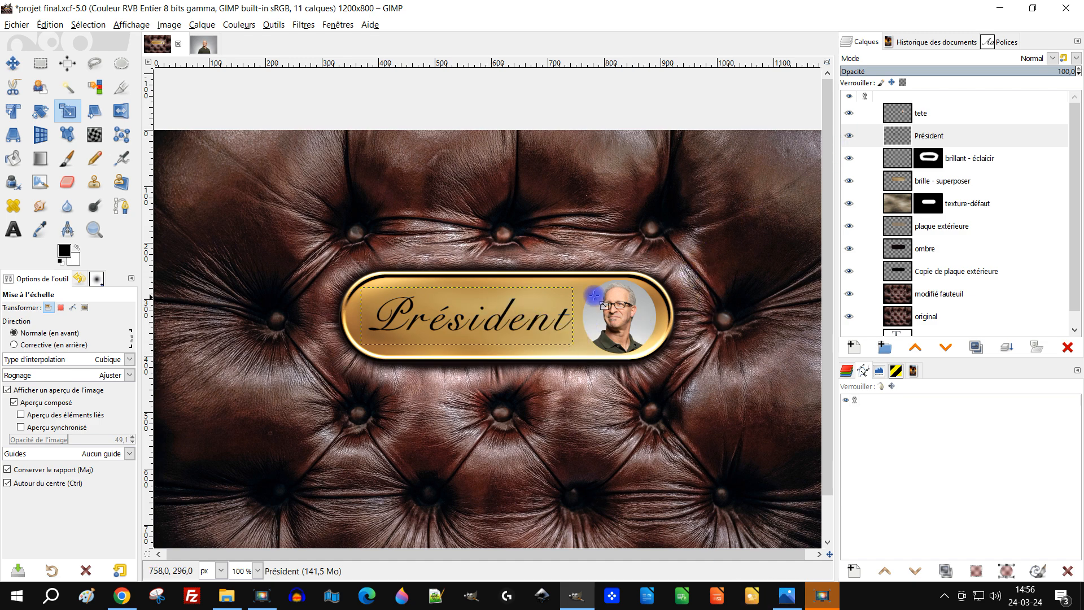
Duplicate the tete layer and rename the copy "tete en noir et blanc"
{"action": "scroll", "coordinate": [636, 332], "scroll_direction": "up", "scroll_amount": 2}
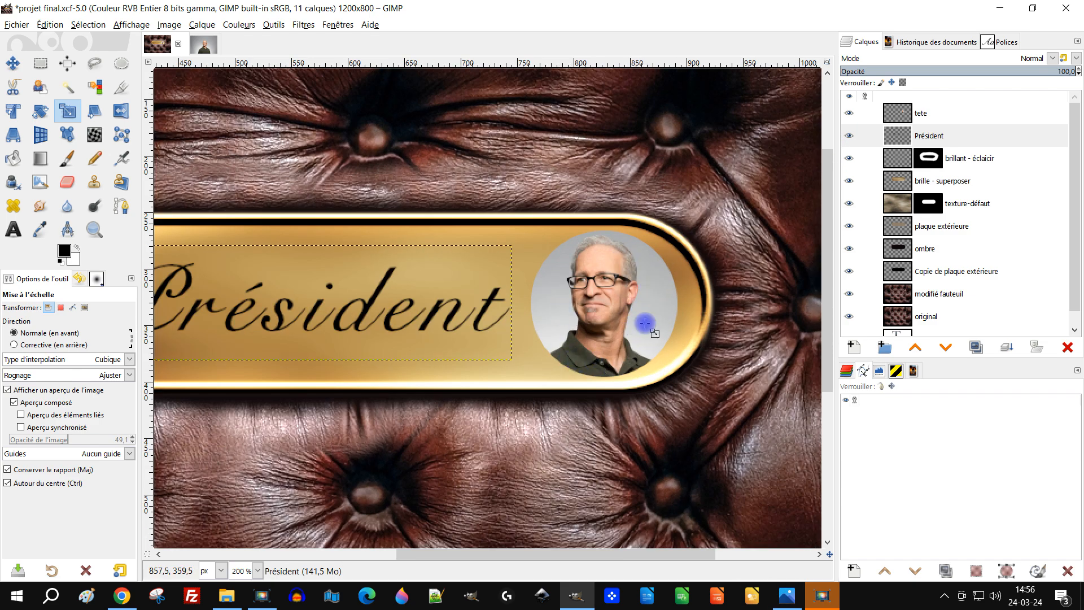
{"action": "left_click", "coordinate": [901, 119]}
{"action": "left_click", "coordinate": [976, 347]}
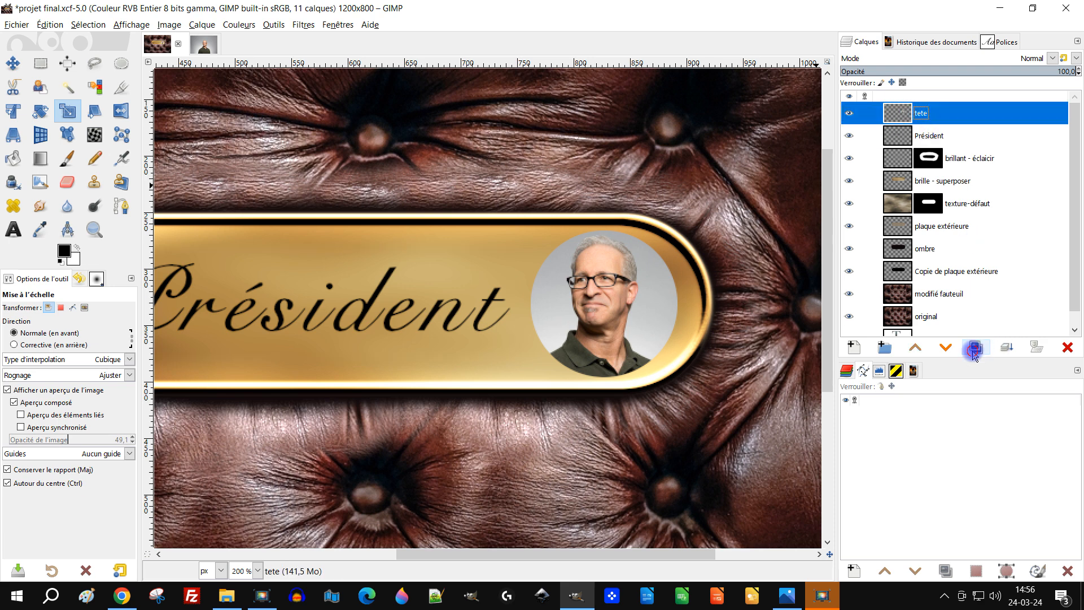
{"action": "left_click", "coordinate": [941, 116]}
{"action": "left_click", "coordinate": [942, 116]}
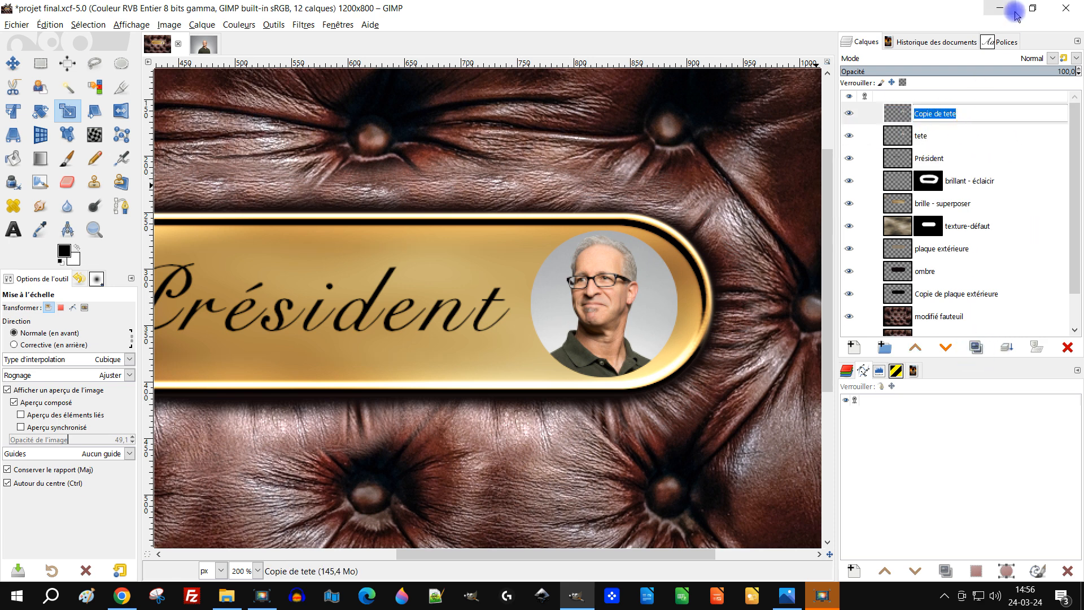
{"action": "type", "text": "tete en noir et b"}
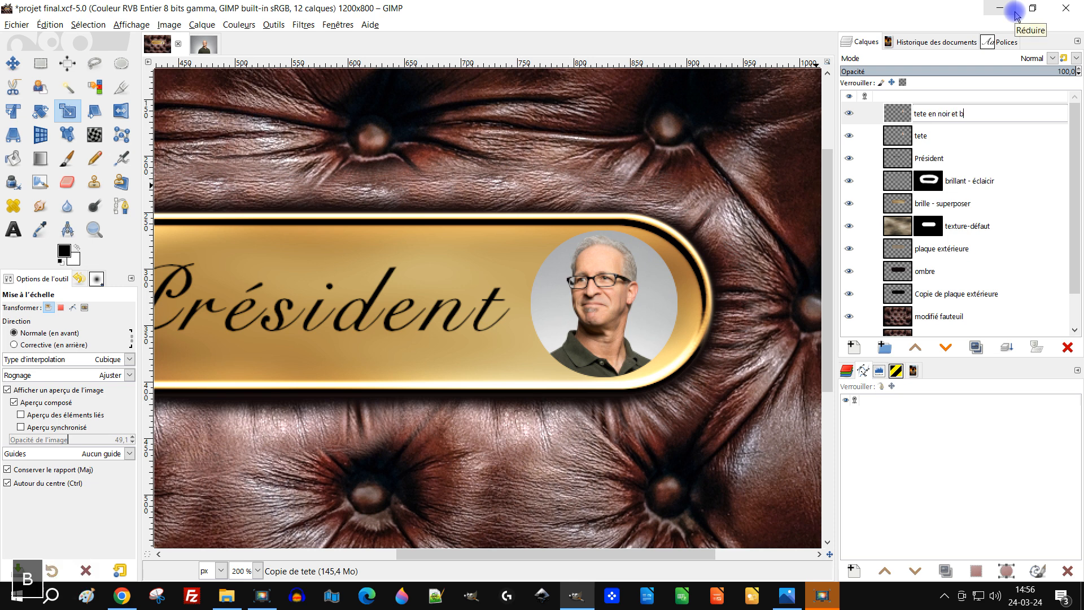
{"action": "type", "text": "lanc"}
{"action": "key", "text": "Return"}
Hide the tete layer and select the grey background around the man on the copied layer with Fuzzy Select
{"action": "scroll", "coordinate": [605, 318], "scroll_direction": "up", "scroll_amount": 2}
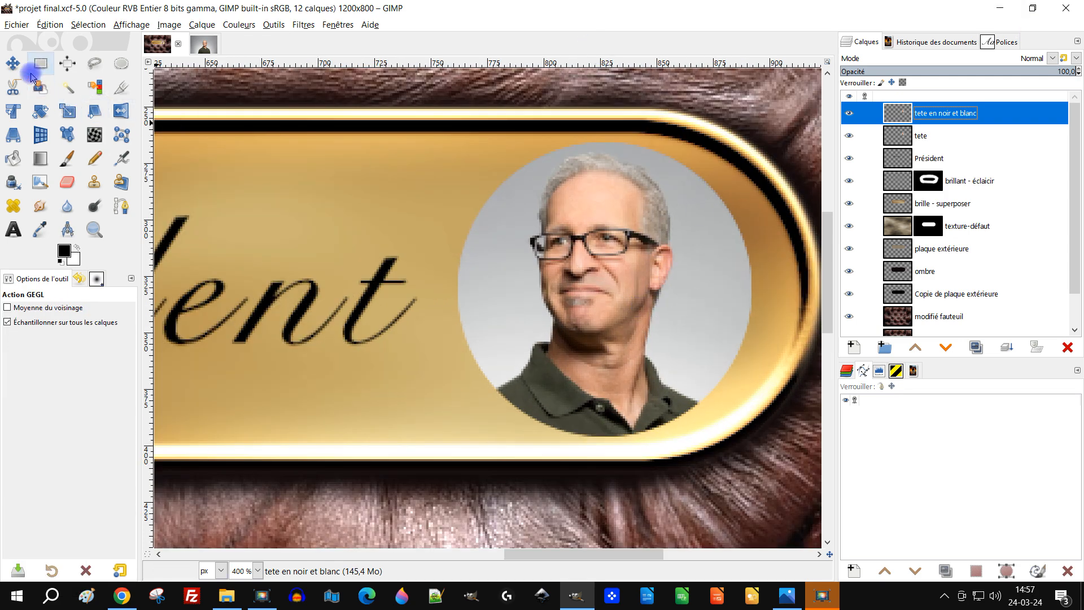
{"action": "left_click", "coordinate": [67, 87]}
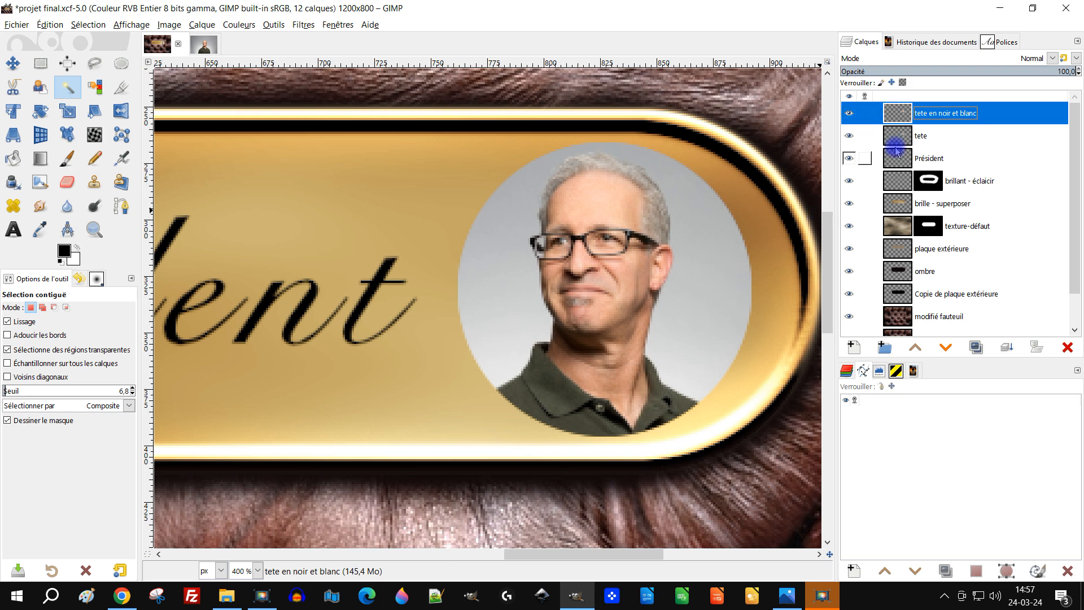
{"action": "left_click_drag", "start_coordinate": [716, 309], "coordinate": [785, 276]}
{"action": "left_click", "coordinate": [848, 136]}
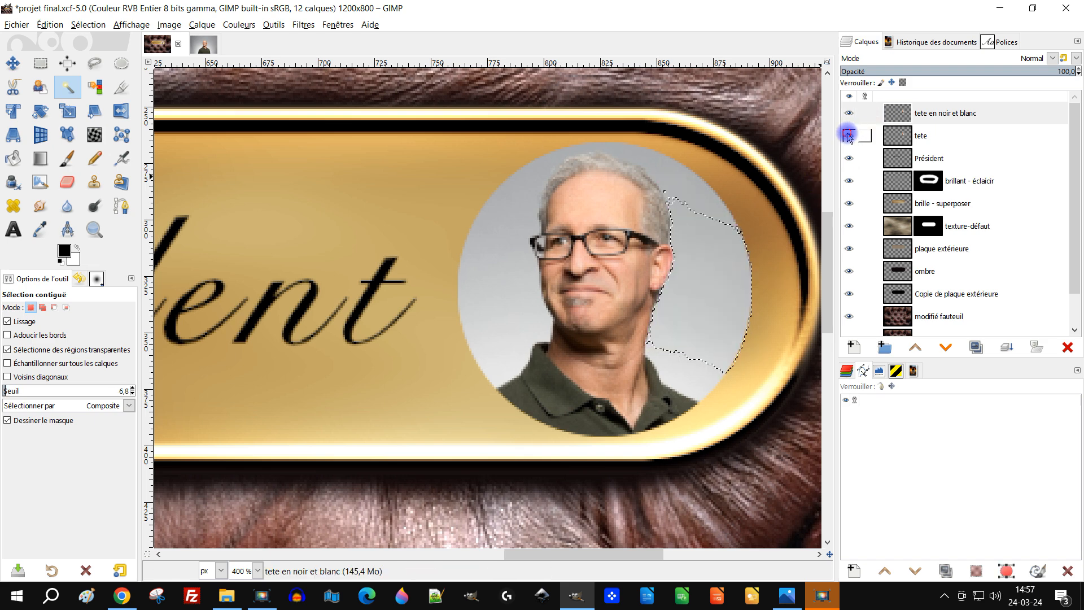
{"action": "left_click_drag", "start_coordinate": [716, 298], "coordinate": [805, 215]}
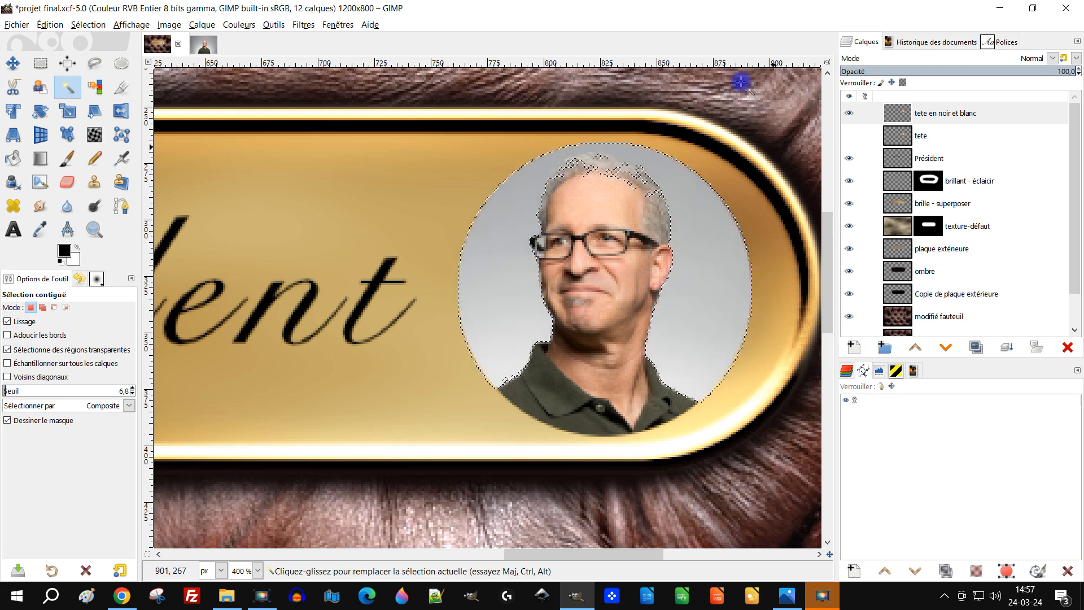
Erase the selected background around the man, clear the selection, and clean up the leftover trace at the circle's edge with the Eraser
{"action": "left_click", "coordinate": [66, 181]}
{"action": "mouse_move", "coordinate": [491, 366]}
{"action": "left_mouse_down"}
{"action": "mouse_move", "coordinate": [539, 322]}
{"action": "mouse_move", "coordinate": [498, 341]}
{"action": "mouse_move", "coordinate": [469, 319]}
{"action": "mouse_move", "coordinate": [528, 283]}
{"action": "mouse_move", "coordinate": [536, 226]}
{"action": "mouse_move", "coordinate": [489, 243]}
{"action": "mouse_move", "coordinate": [492, 226]}
{"action": "mouse_move", "coordinate": [472, 390]}
{"action": "mouse_move", "coordinate": [498, 363]}
{"action": "left_mouse_up"}
{"action": "mouse_move", "coordinate": [693, 291]}
{"action": "left_mouse_down"}
{"action": "mouse_move", "coordinate": [701, 325]}
{"action": "mouse_move", "coordinate": [635, 328]}
{"action": "mouse_move", "coordinate": [646, 347]}
{"action": "mouse_move", "coordinate": [714, 391]}
{"action": "mouse_move", "coordinate": [747, 329]}
{"action": "mouse_move", "coordinate": [732, 301]}
{"action": "mouse_move", "coordinate": [675, 286]}
{"action": "mouse_move", "coordinate": [681, 294]}
{"action": "mouse_move", "coordinate": [668, 279]}
{"action": "mouse_move", "coordinate": [746, 245]}
{"action": "mouse_move", "coordinate": [719, 243]}
{"action": "mouse_move", "coordinate": [726, 222]}
{"action": "mouse_move", "coordinate": [689, 247]}
{"action": "mouse_move", "coordinate": [677, 240]}
{"action": "mouse_move", "coordinate": [726, 203]}
{"action": "mouse_move", "coordinate": [694, 304]}
{"action": "mouse_move", "coordinate": [697, 369]}
{"action": "mouse_move", "coordinate": [676, 373]}
{"action": "mouse_move", "coordinate": [706, 369]}
{"action": "mouse_move", "coordinate": [682, 373]}
{"action": "left_mouse_up"}
{"action": "mouse_move", "coordinate": [532, 358]}
{"action": "left_mouse_down"}
{"action": "mouse_move", "coordinate": [495, 374]}
{"action": "mouse_move", "coordinate": [473, 366]}
{"action": "mouse_move", "coordinate": [475, 284]}
{"action": "mouse_move", "coordinate": [534, 137]}
{"action": "mouse_move", "coordinate": [549, 123]}
{"action": "mouse_move", "coordinate": [606, 116]}
{"action": "mouse_move", "coordinate": [653, 131]}
{"action": "mouse_move", "coordinate": [705, 191]}
{"action": "mouse_move", "coordinate": [697, 202]}
{"action": "mouse_move", "coordinate": [662, 142]}
{"action": "mouse_move", "coordinate": [626, 125]}
{"action": "mouse_move", "coordinate": [554, 124]}
{"action": "mouse_move", "coordinate": [497, 162]}
{"action": "mouse_move", "coordinate": [463, 219]}
{"action": "mouse_move", "coordinate": [479, 358]}
{"action": "mouse_move", "coordinate": [474, 343]}
{"action": "mouse_move", "coordinate": [455, 389]}
{"action": "mouse_move", "coordinate": [492, 360]}
{"action": "left_mouse_up"}
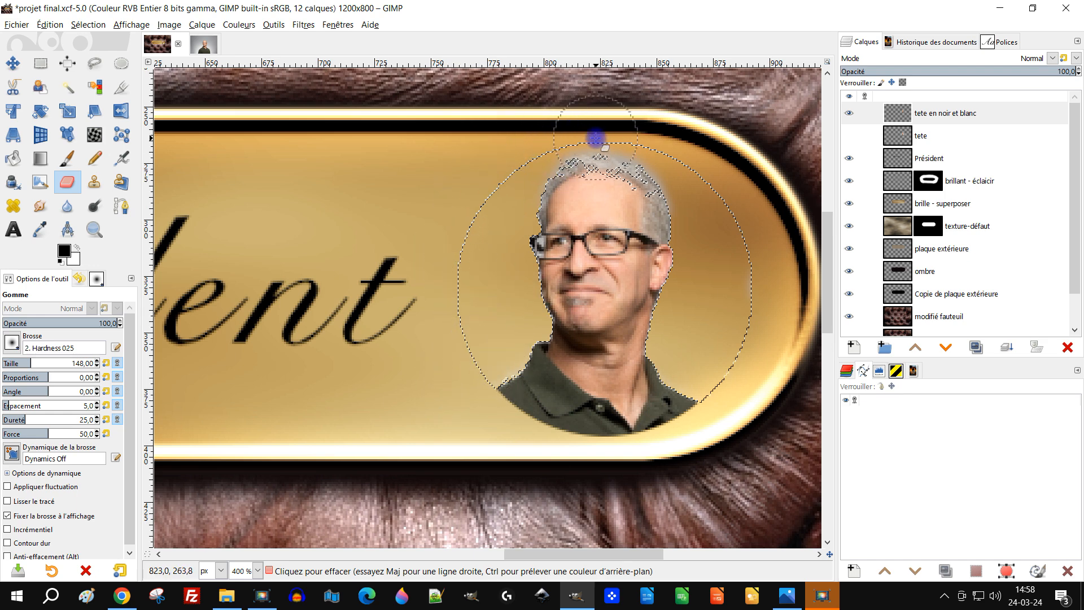
{"action": "left_click", "coordinate": [40, 63]}
{"action": "left_click", "coordinate": [378, 178]}
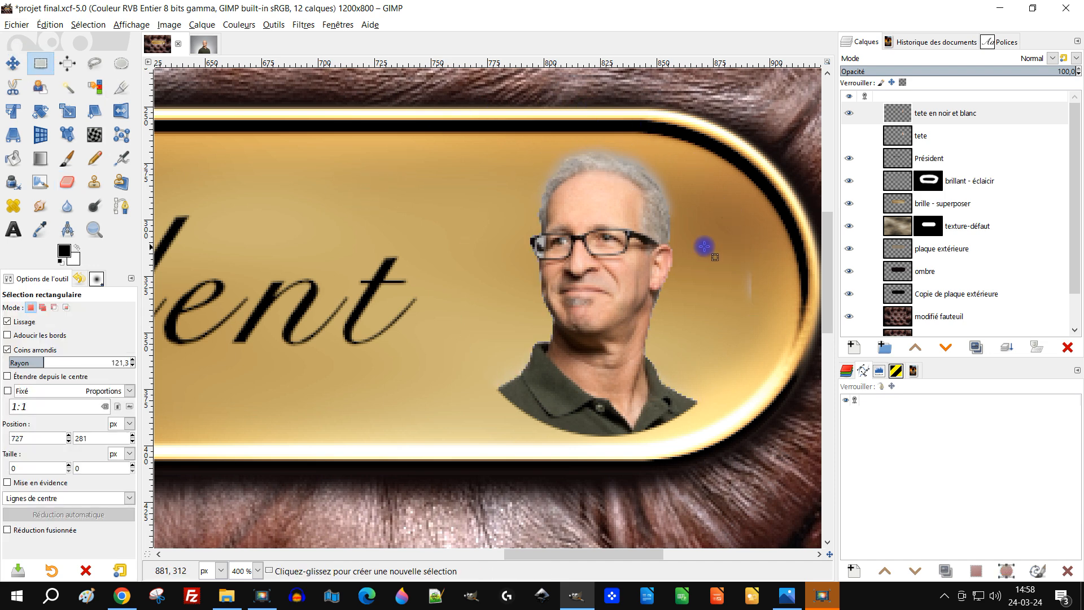
{"action": "left_click", "coordinate": [65, 185]}
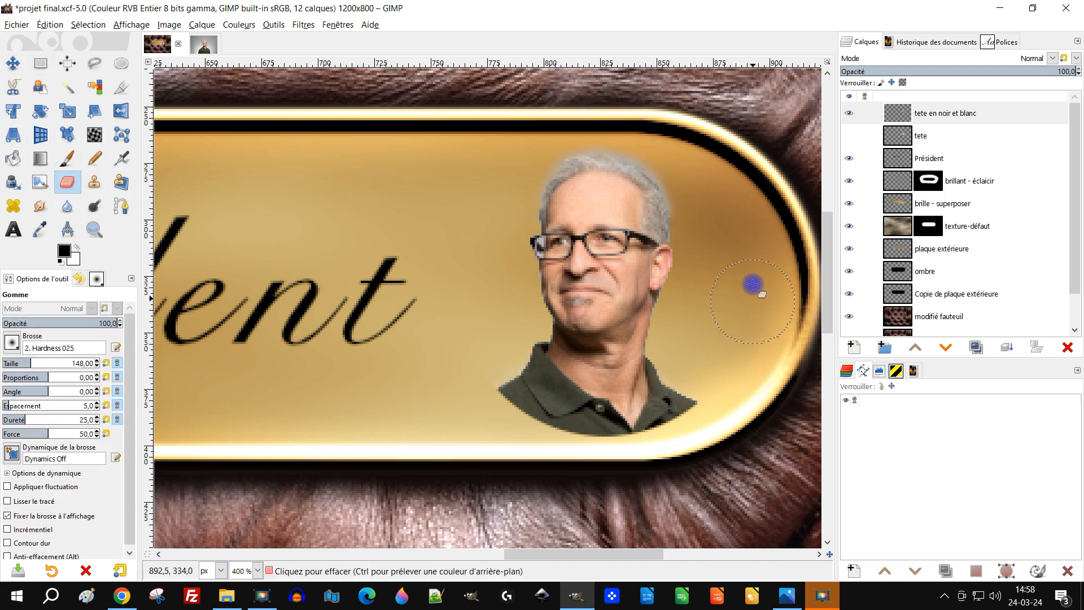
Convert the "tete en noir et blanc" layer to black and white with Mono Mixer, using red multiplier 0.228 and green multiplier 0.653
{"action": "left_click", "coordinate": [238, 24]}
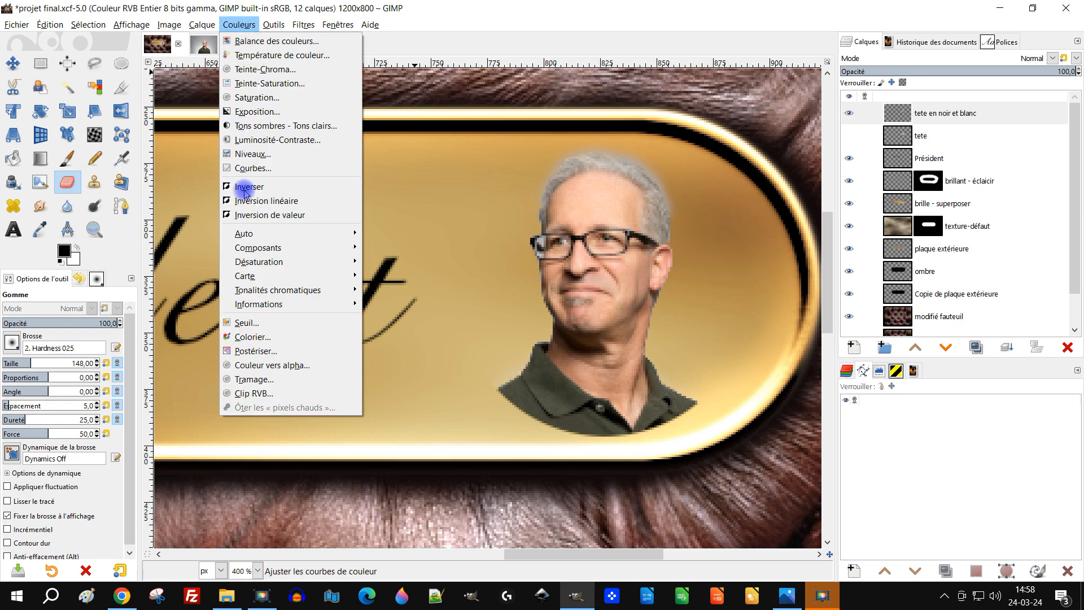
{"action": "mouse_move", "coordinate": [303, 25]}
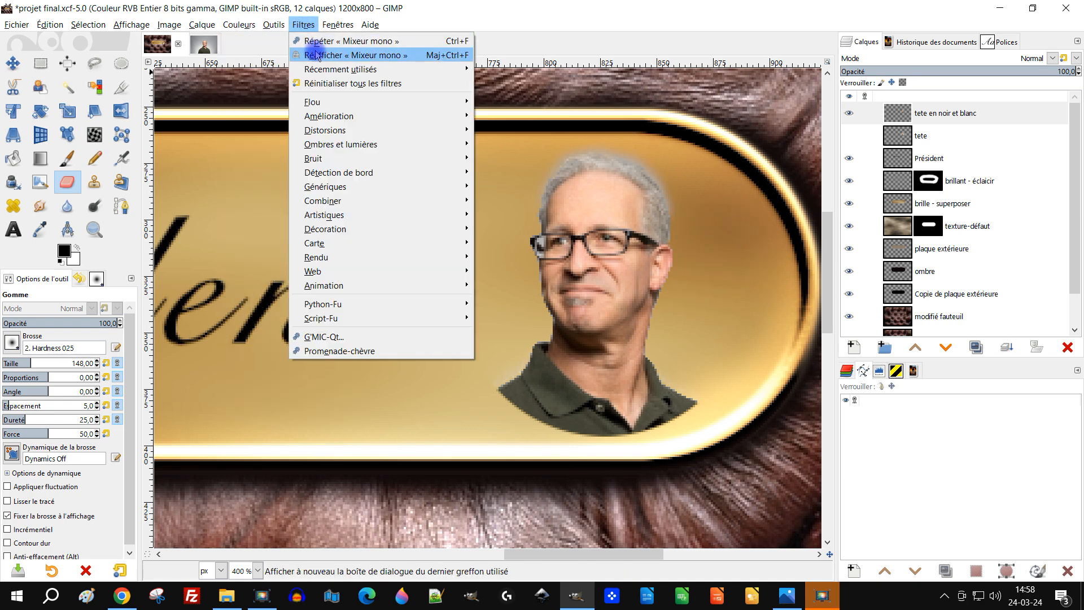
{"action": "left_click", "coordinate": [314, 53]}
{"action": "mouse_move", "coordinate": [247, 258]}
{"action": "left_mouse_down"}
{"action": "mouse_move", "coordinate": [211, 259]}
{"action": "mouse_move", "coordinate": [266, 271]}
{"action": "mouse_move", "coordinate": [214, 243]}
{"action": "mouse_move", "coordinate": [243, 244]}
{"action": "left_mouse_up"}
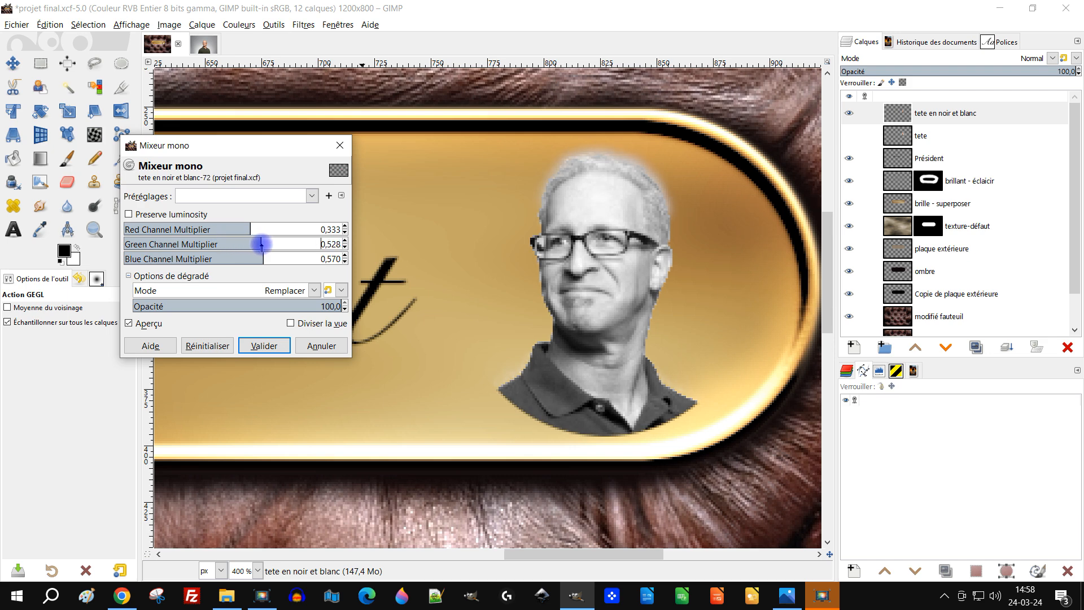
{"action": "left_click_drag", "start_coordinate": [249, 226], "coordinate": [254, 228]}
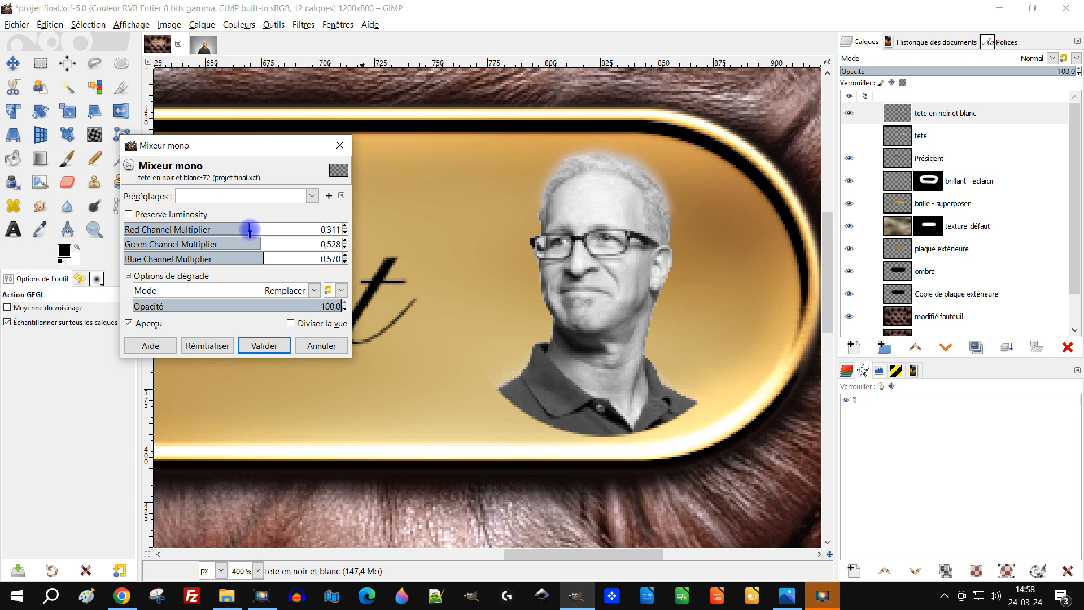
{"action": "left_click_drag", "start_coordinate": [249, 229], "coordinate": [272, 242]}
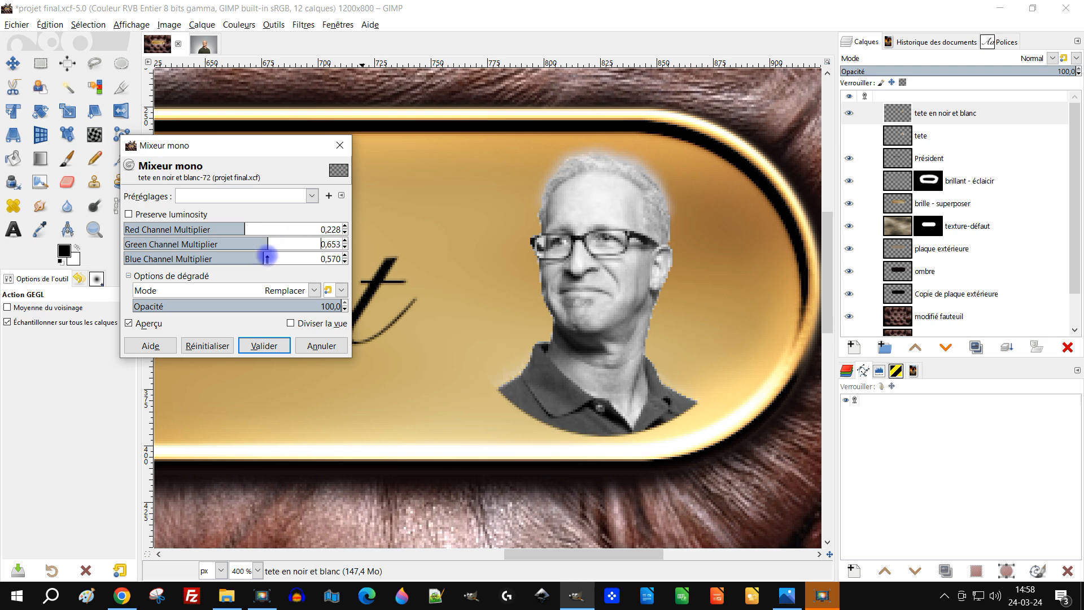
{"action": "left_click_drag", "start_coordinate": [260, 258], "coordinate": [268, 255]}
{"action": "left_click", "coordinate": [264, 346]}
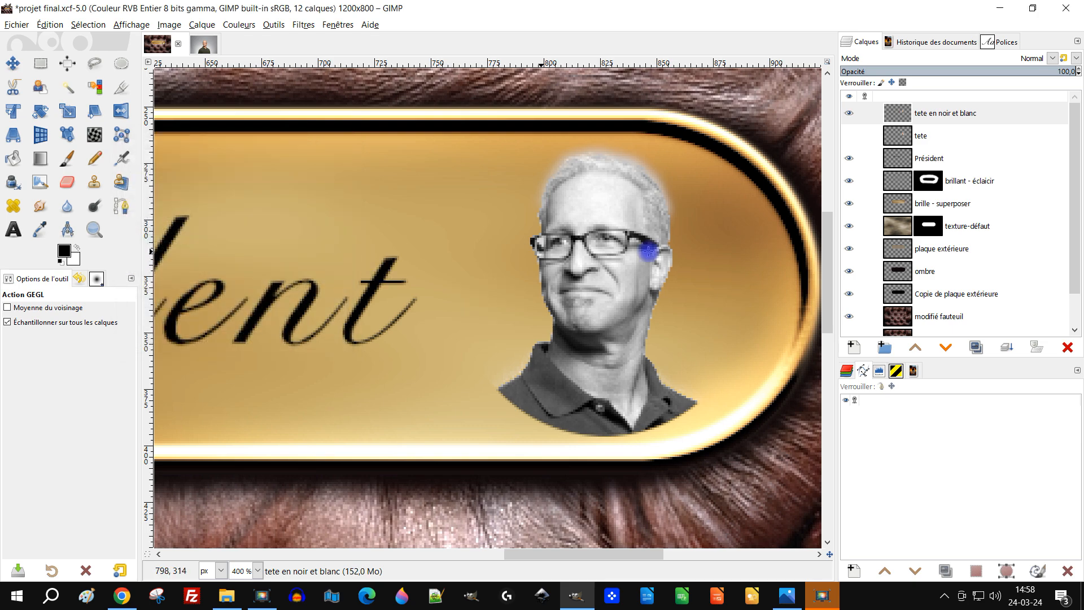
{"action": "scroll", "coordinate": [666, 277], "scroll_direction": "down", "scroll_amount": 3}
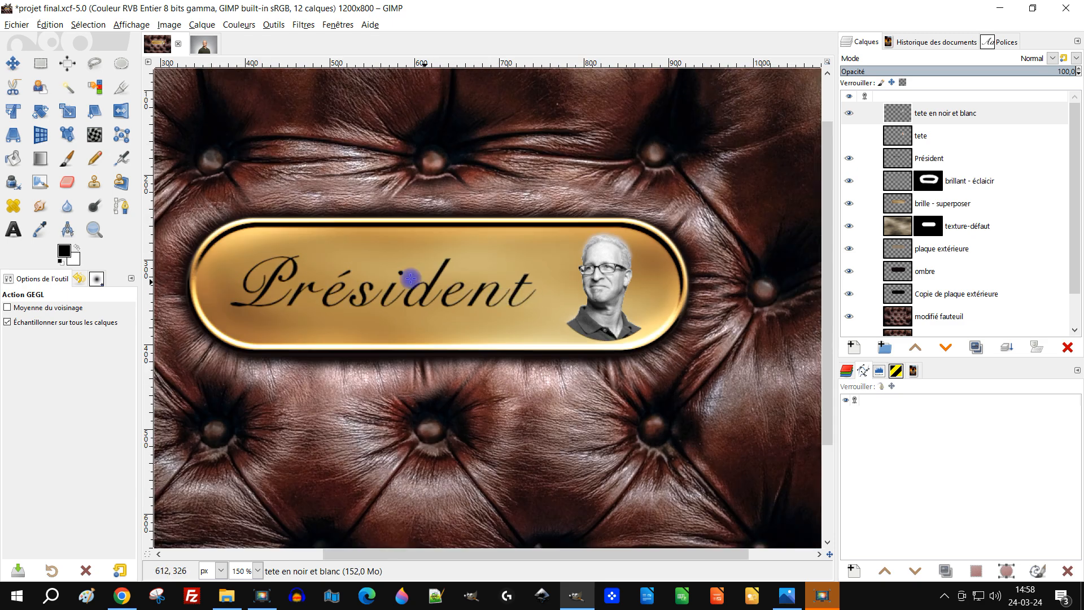
{"action": "scroll", "coordinate": [452, 297], "scroll_direction": "up", "scroll_amount": 1}
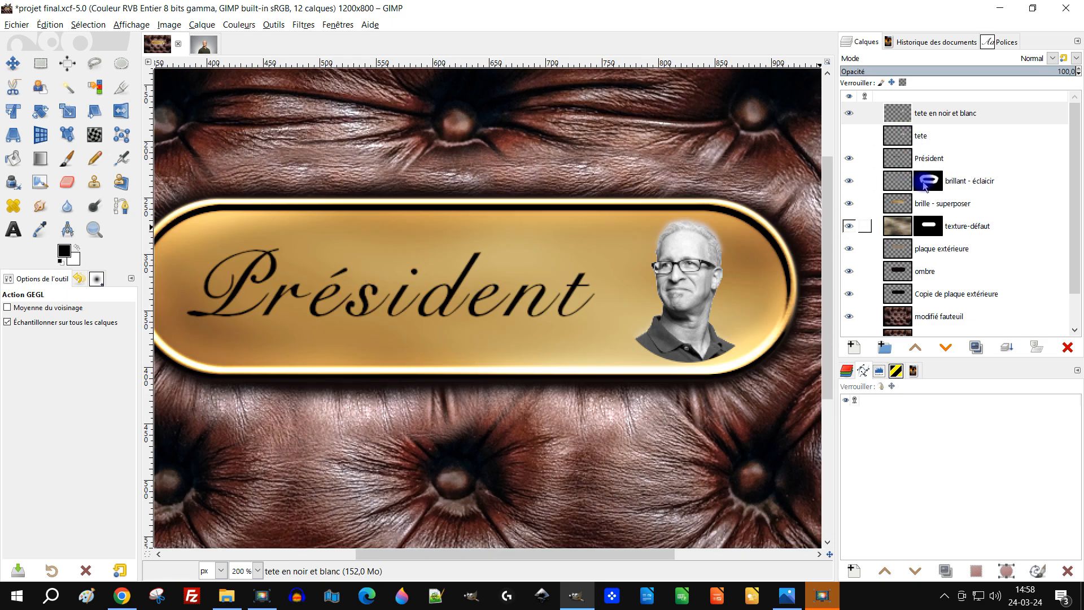
Hide all layers and add a layer group named "GC PLAQUE" just above the "brillant - éclaicir" layer
{"action": "left_click", "coordinate": [850, 114], "text": "shift"}
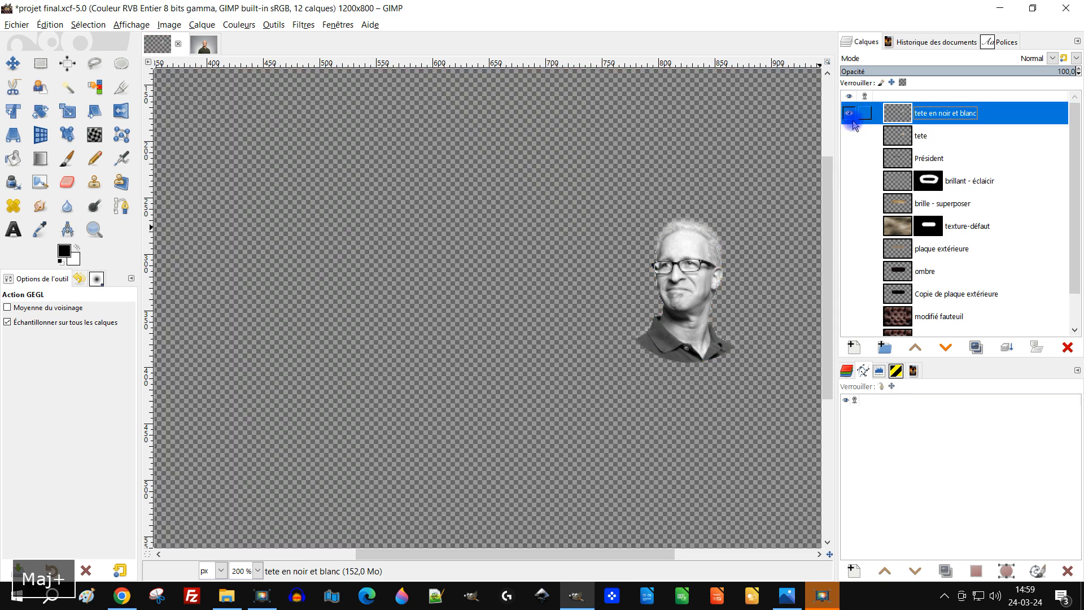
{"action": "left_click_drag", "start_coordinate": [850, 115], "coordinate": [862, 194]}
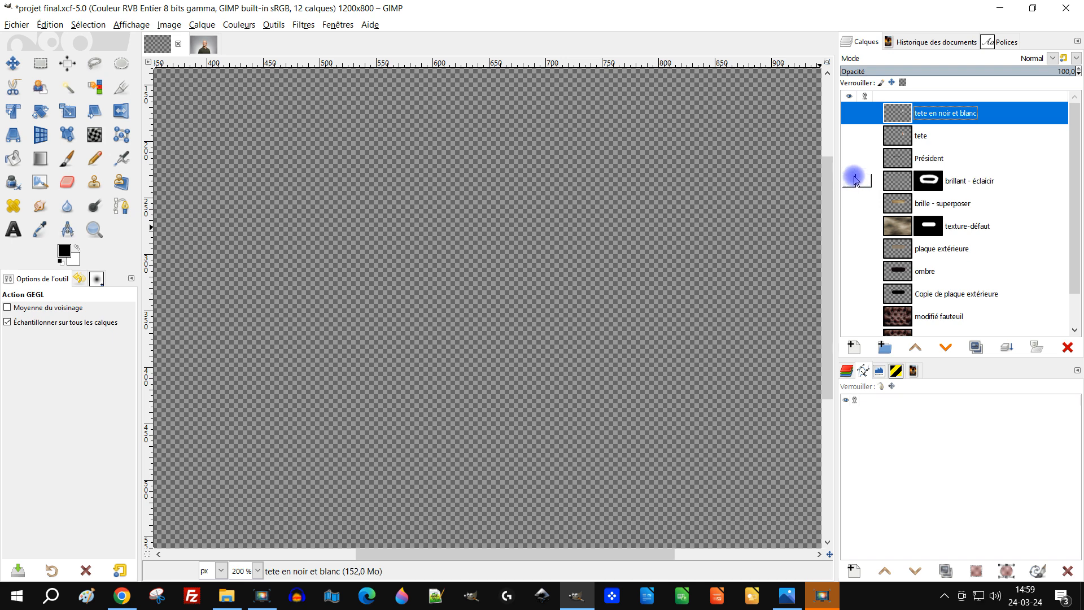
{"action": "left_click", "coordinate": [906, 179]}
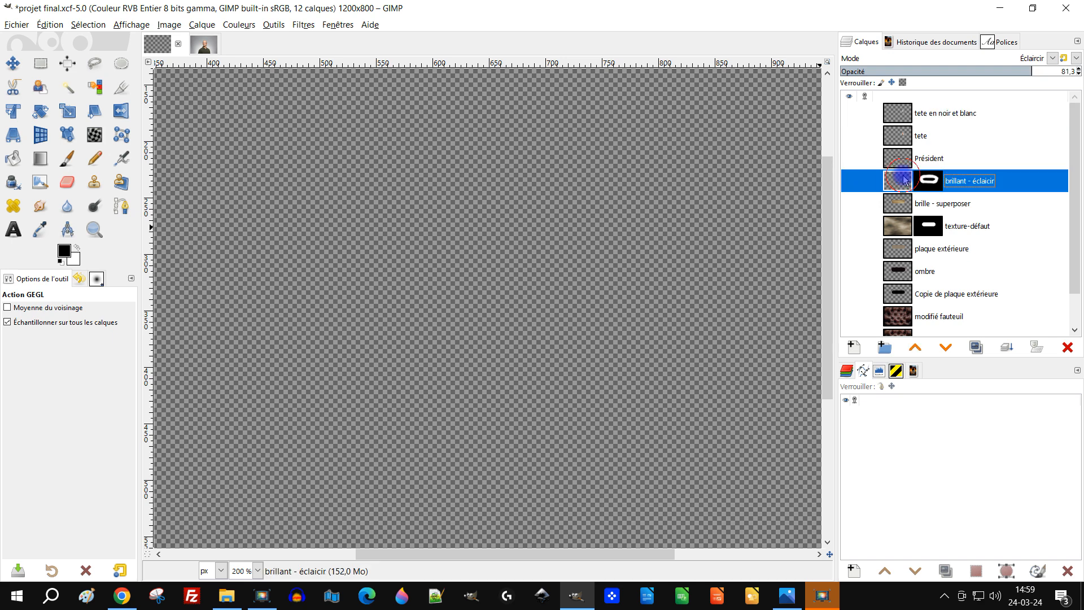
{"action": "left_click", "coordinate": [884, 347]}
{"action": "double_click", "coordinate": [954, 181]}
{"action": "key", "text": "Caps_Lock"}
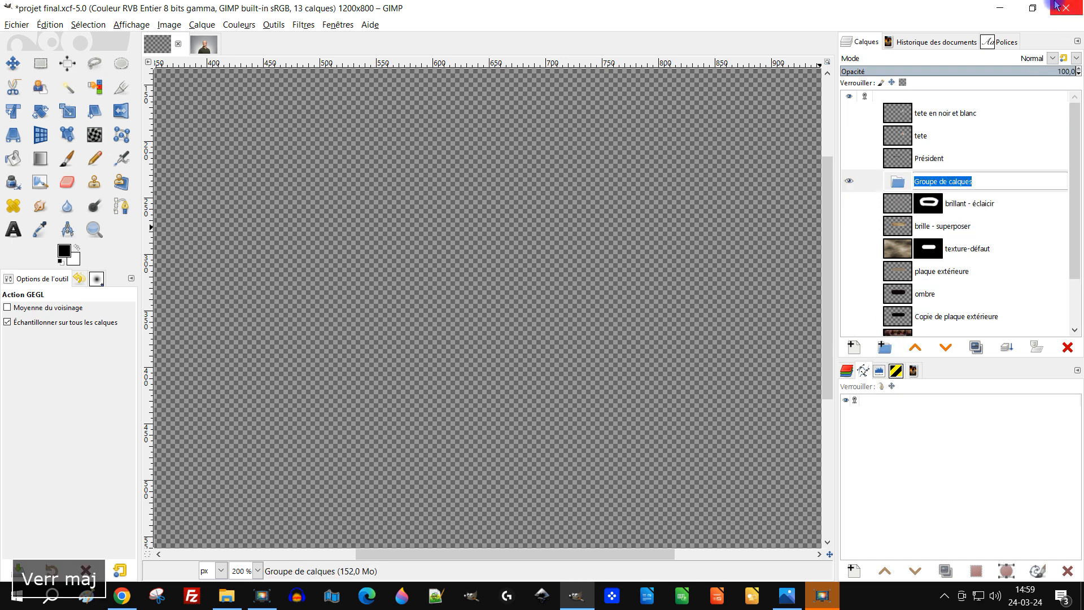
{"action": "type", "text": "GC "}
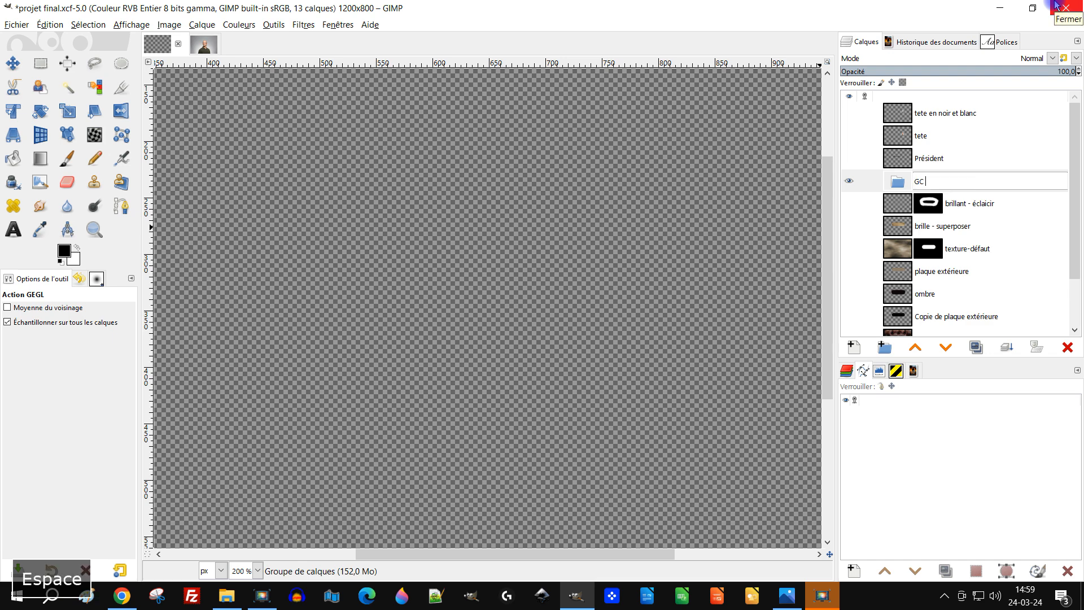
{"action": "type", "text": "CA"}
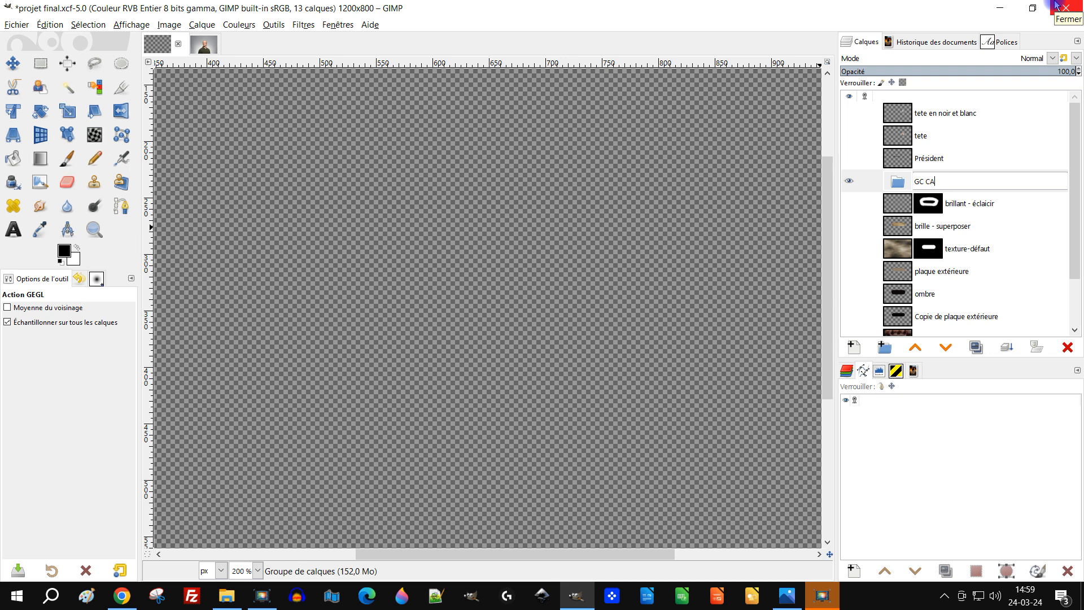
{"action": "key", "text": "BackSpace"}
{"action": "key", "text": "BackSpace"}
{"action": "type", "text": "PLAQUE"}
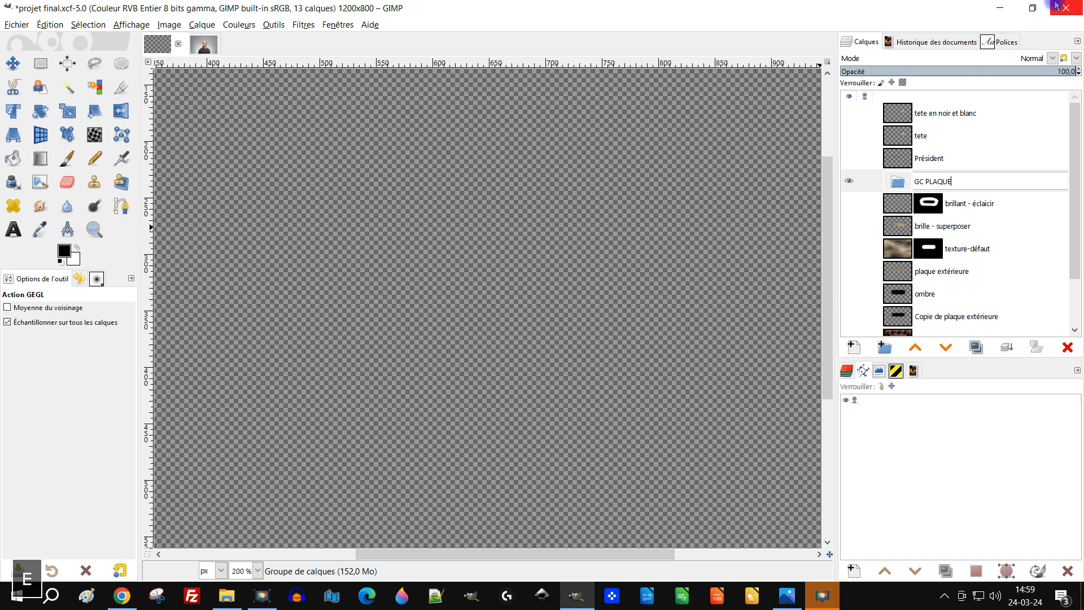
{"action": "key", "text": "Return"}
Move the brillant - éclaicir, brille - superposer, texture-défaut, plaque extérieure and ombre layers into the GC PLAQUE group, keeping their order
{"action": "left_click_drag", "start_coordinate": [900, 203], "coordinate": [903, 186]}
{"action": "left_click_drag", "start_coordinate": [898, 248], "coordinate": [920, 228]}
{"action": "left_click_drag", "start_coordinate": [891, 274], "coordinate": [906, 305]}
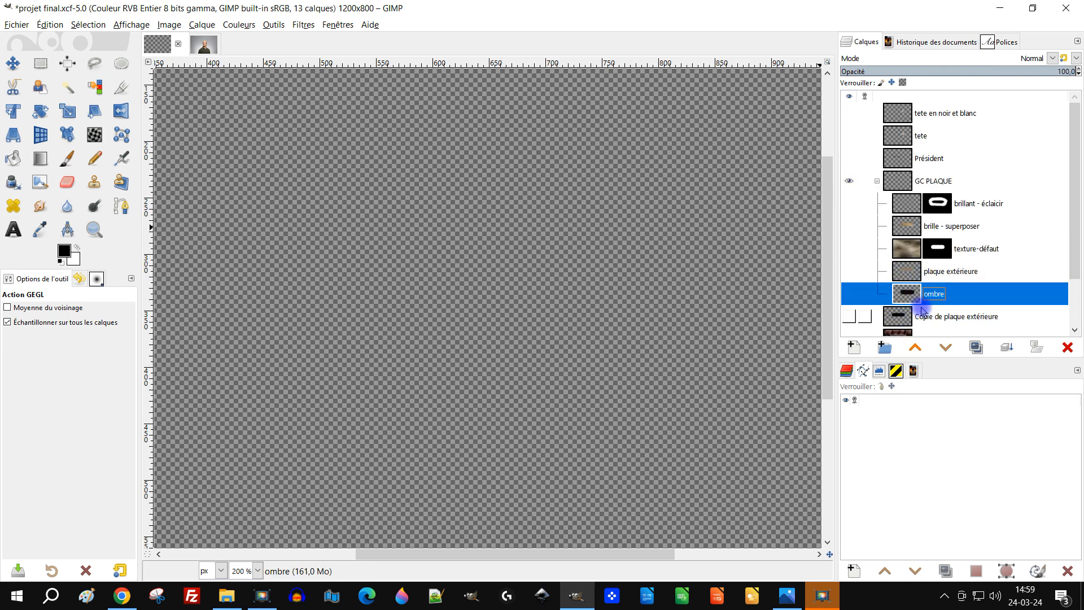
Delete the "Copie de plaque extérieure" layer
{"action": "scroll", "coordinate": [1004, 270], "scroll_direction": "down", "scroll_amount": 2}
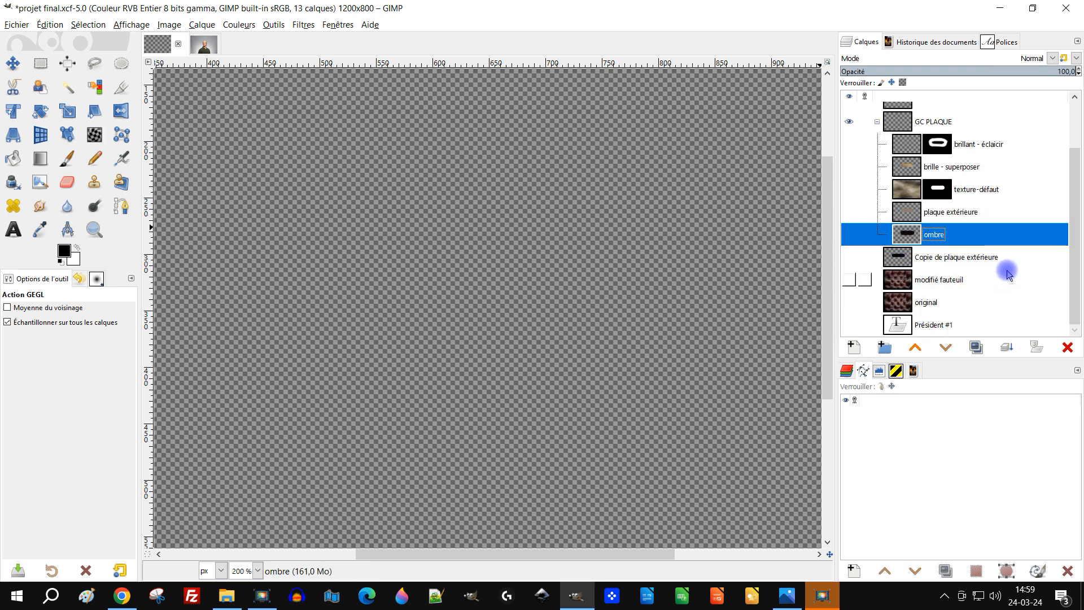
{"action": "left_click", "coordinate": [898, 261]}
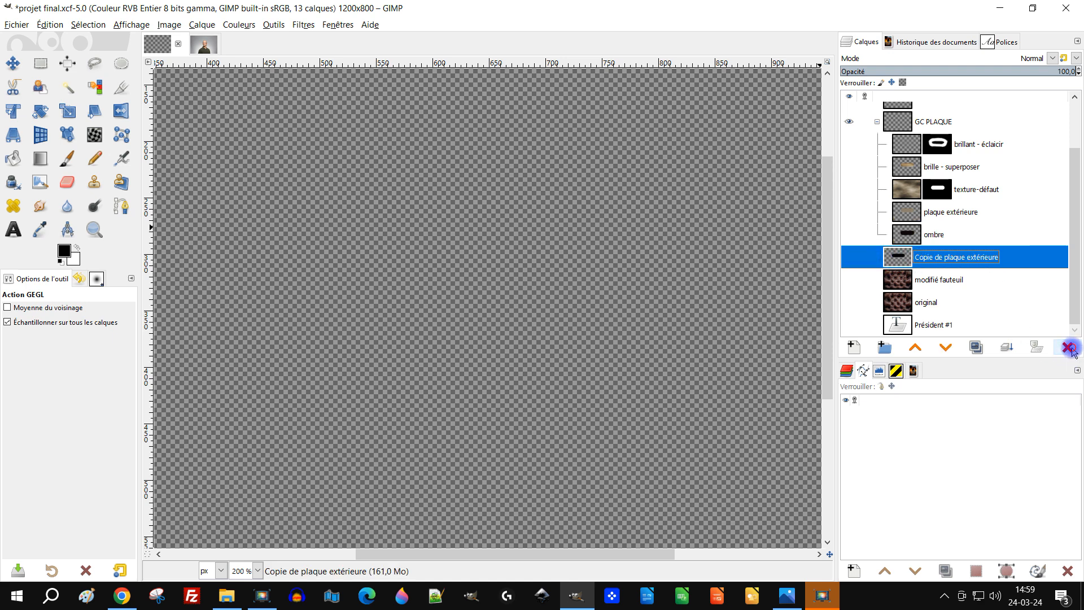
{"action": "left_click", "coordinate": [1068, 347]}
Show all layers in the GC PLAQUE group and create a new layer from the visible result above brillant - éclaicir
{"action": "left_click", "coordinate": [850, 164]}
{"action": "left_click_drag", "start_coordinate": [853, 184], "coordinate": [851, 258]}
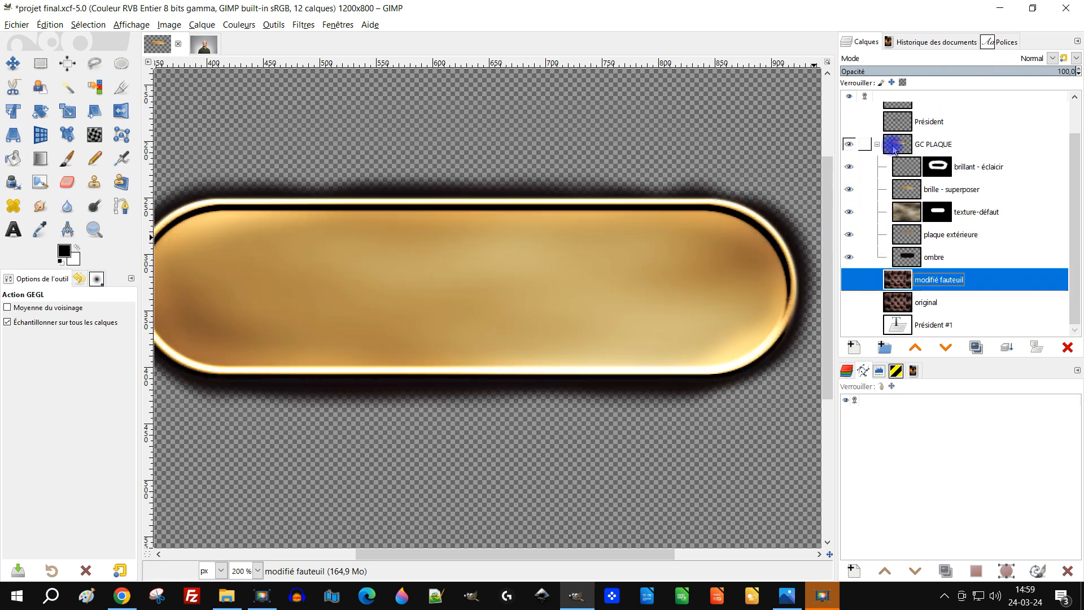
{"action": "right_click", "coordinate": [904, 167]}
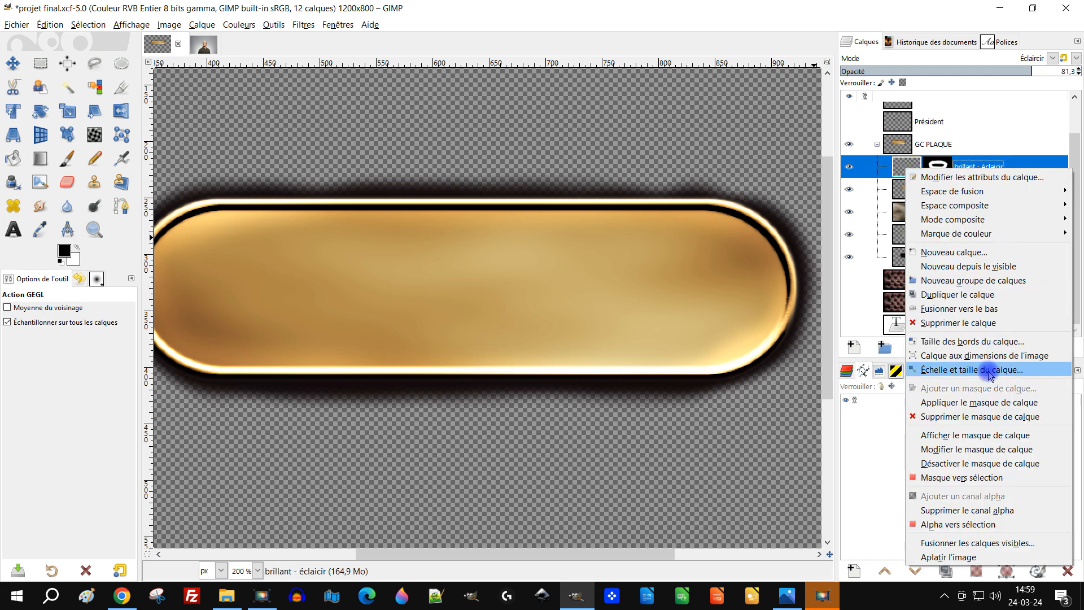
{"action": "left_click", "coordinate": [1004, 268]}
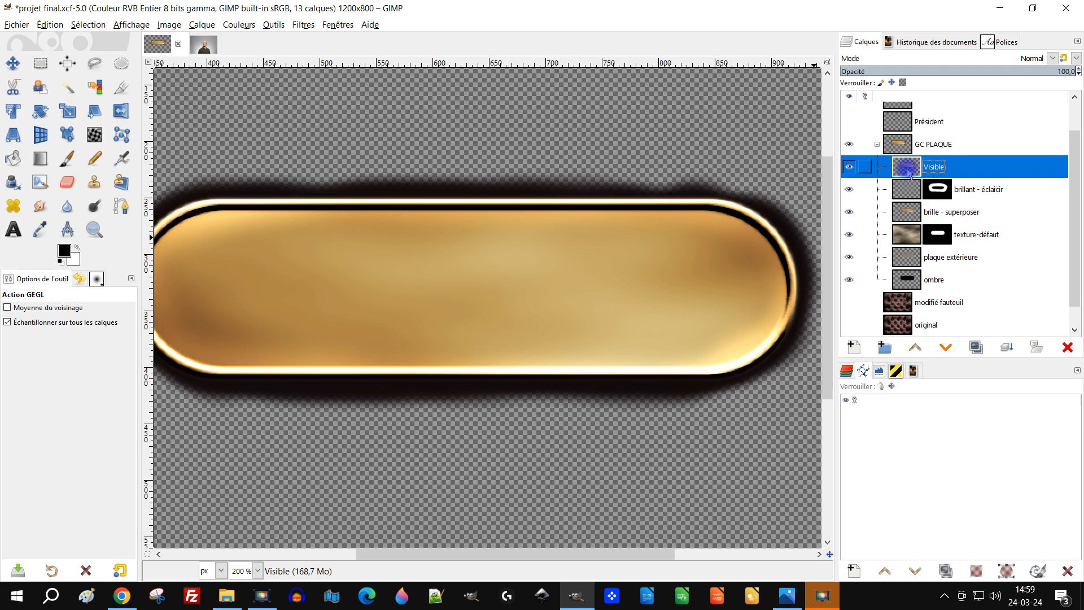
{"action": "left_click", "coordinate": [877, 145]}
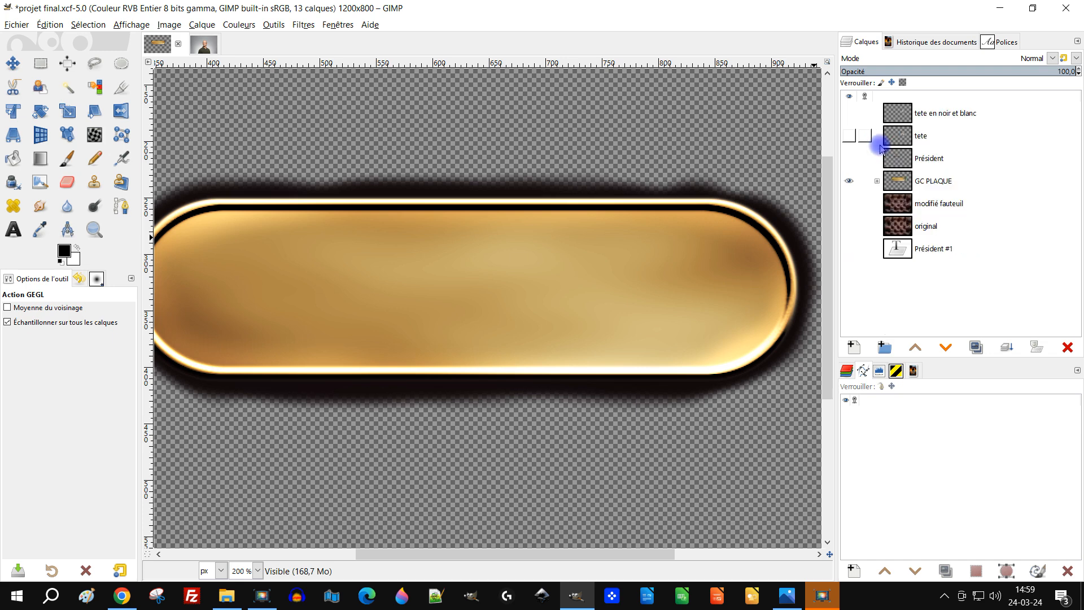
{"action": "left_click", "coordinate": [877, 180]}
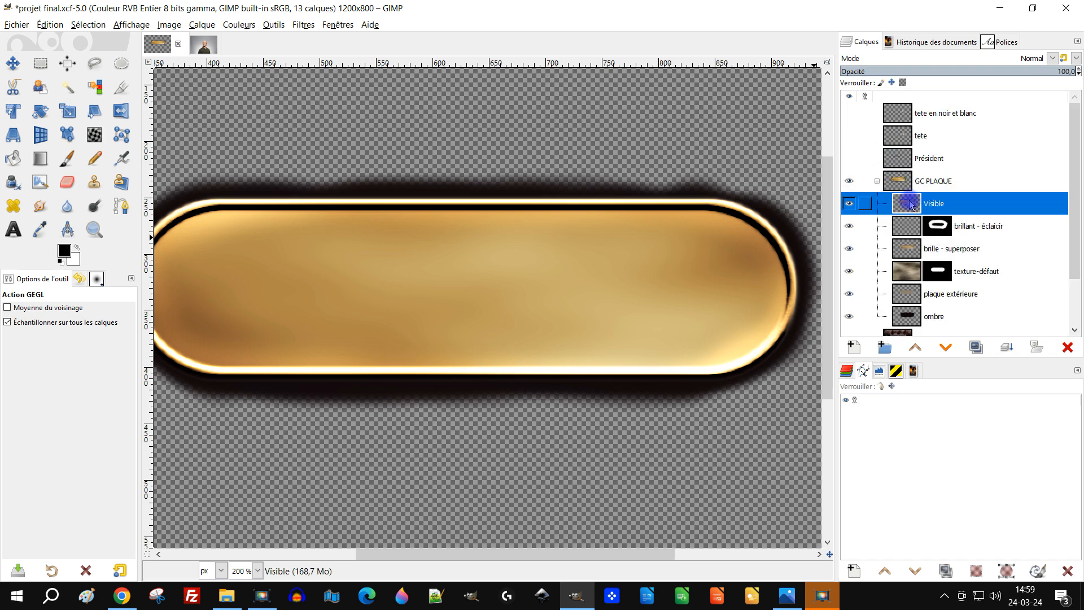
{"action": "double_click", "coordinate": [939, 204]}
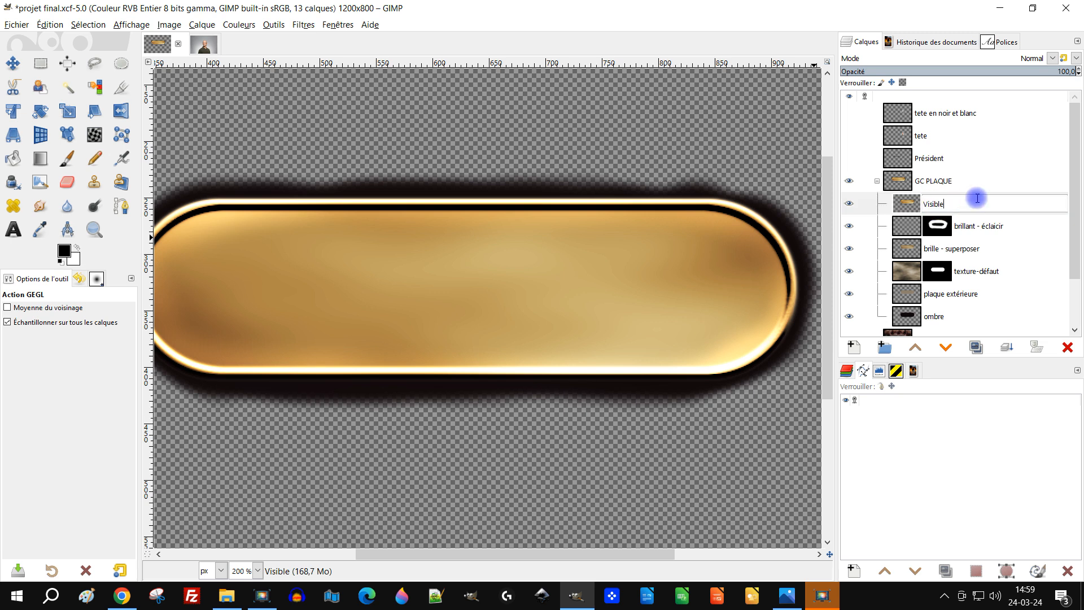
Collapse the GC PLAQUE group and show the modifié fauteuil, original, Président #1, tete en noir et blanc and Président layers
{"action": "left_click", "coordinate": [877, 181]}
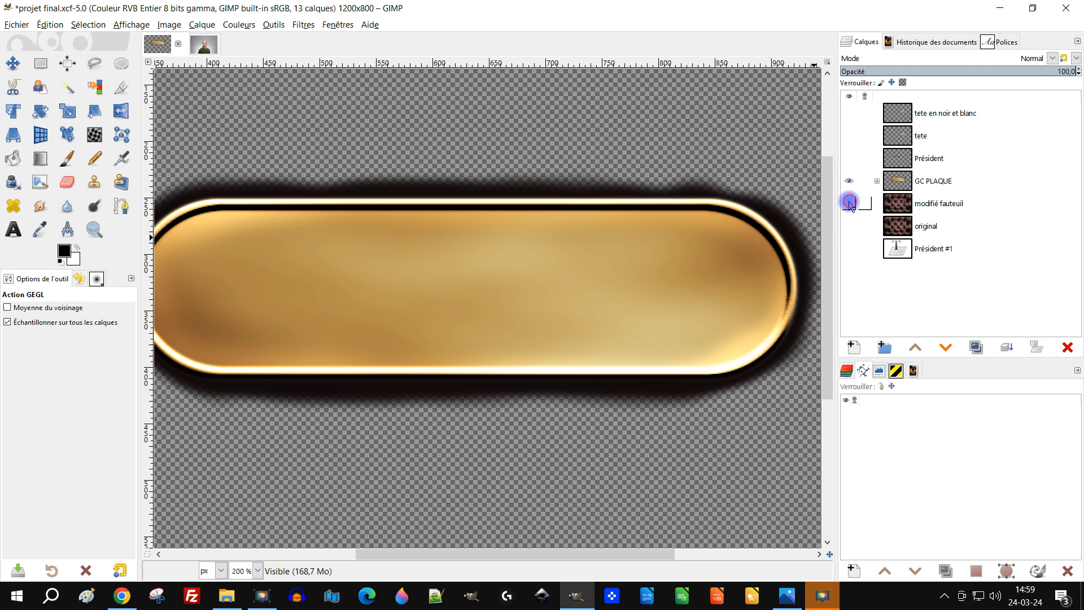
{"action": "left_click", "coordinate": [849, 203]}
{"action": "left_click", "coordinate": [849, 248]}
{"action": "left_click", "coordinate": [920, 116]}
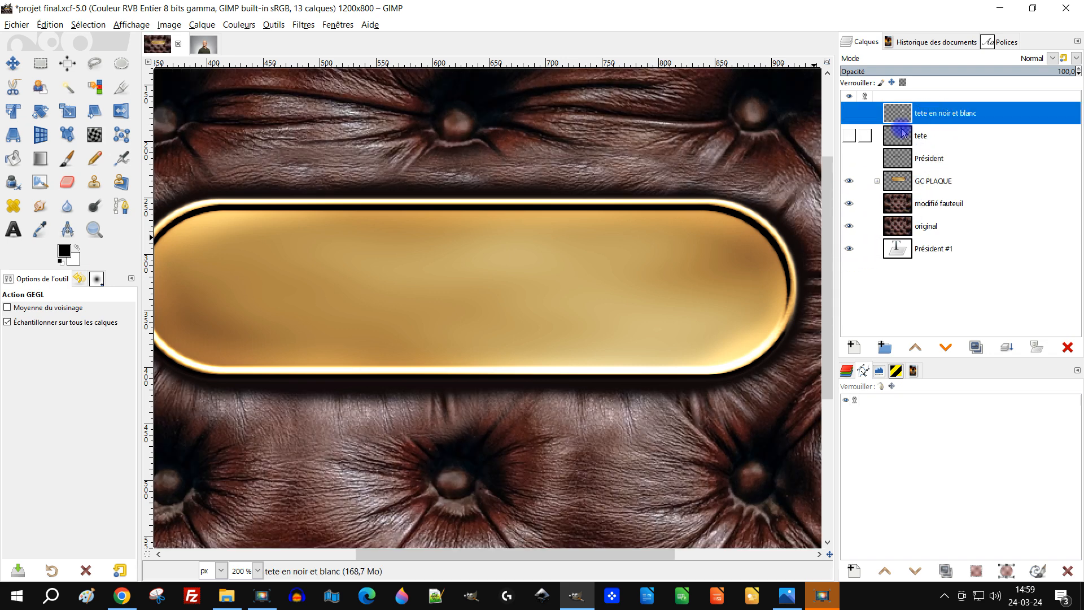
{"action": "left_click", "coordinate": [849, 114]}
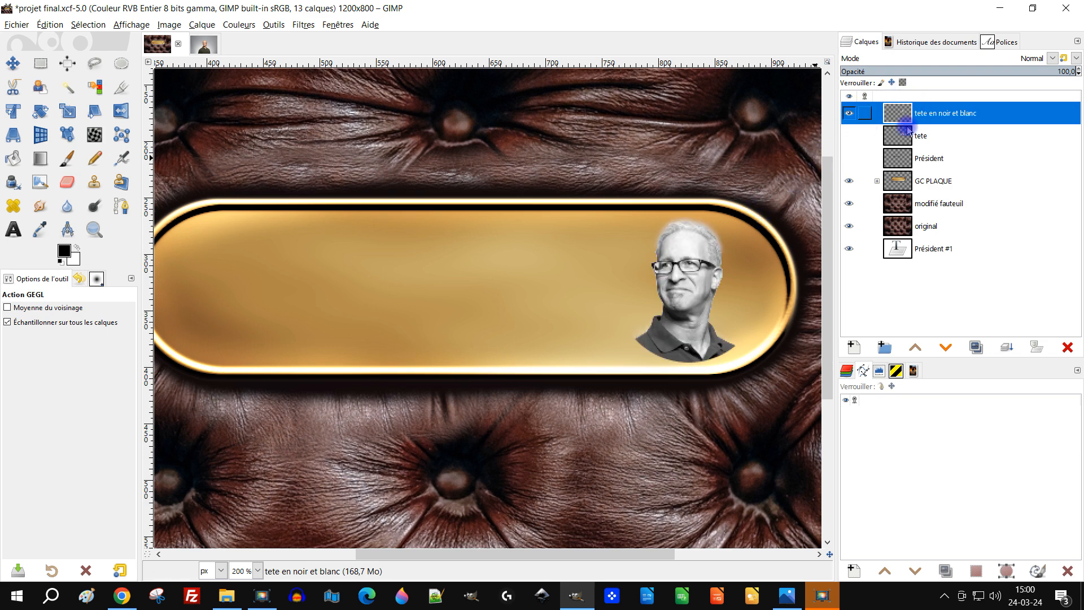
{"action": "left_click", "coordinate": [854, 159]}
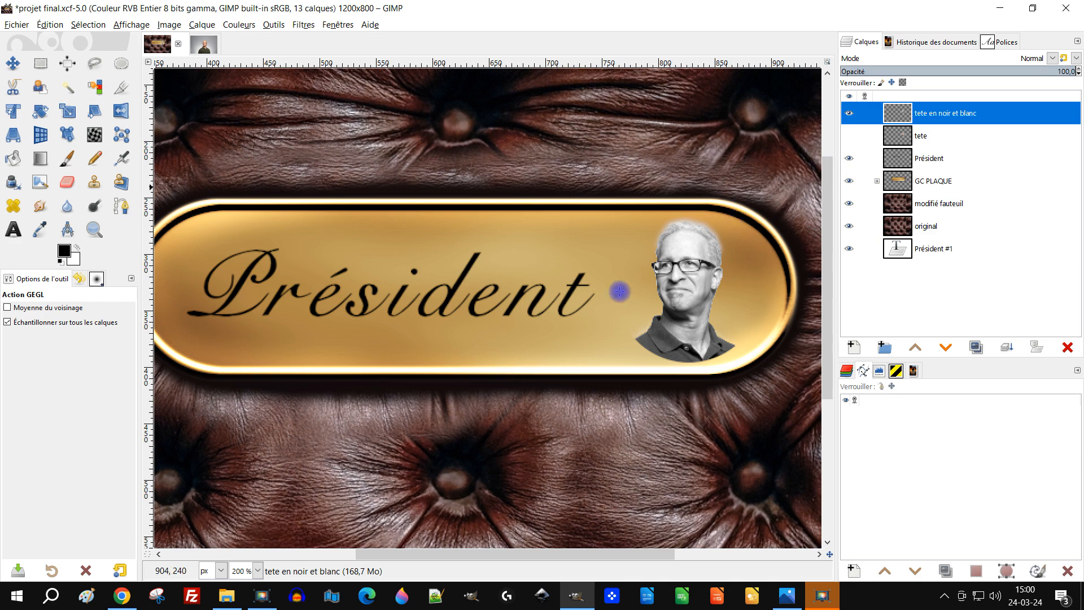
{"action": "scroll", "coordinate": [618, 290], "scroll_direction": "down", "scroll_amount": 3}
{"action": "scroll", "coordinate": [580, 273], "scroll_direction": "up", "scroll_amount": 2}
{"action": "left_click_drag", "start_coordinate": [596, 262], "coordinate": [577, 249]}
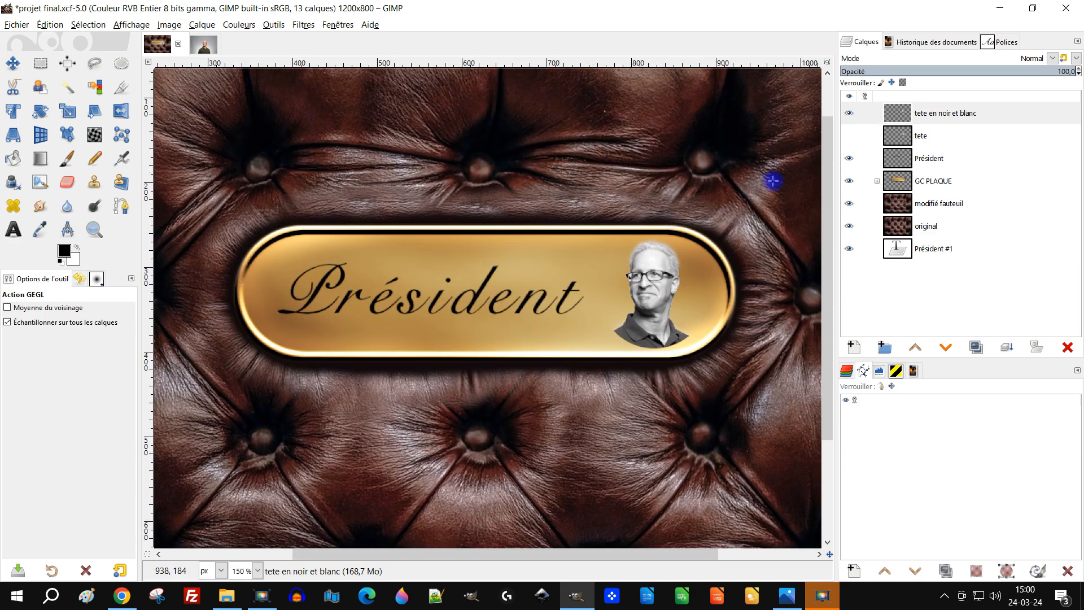
Move the Visible layer out of the GC PLAQUE group to just above it, and collapse the group
{"action": "left_click", "coordinate": [877, 181]}
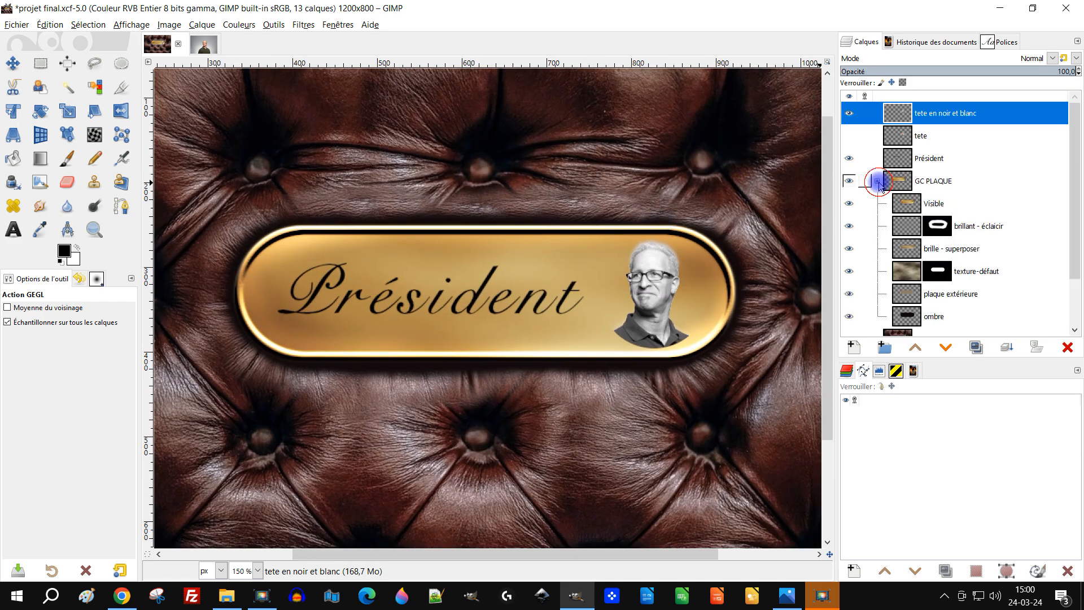
{"action": "left_click_drag", "start_coordinate": [908, 207], "coordinate": [890, 181]}
{"action": "left_click", "coordinate": [877, 181]}
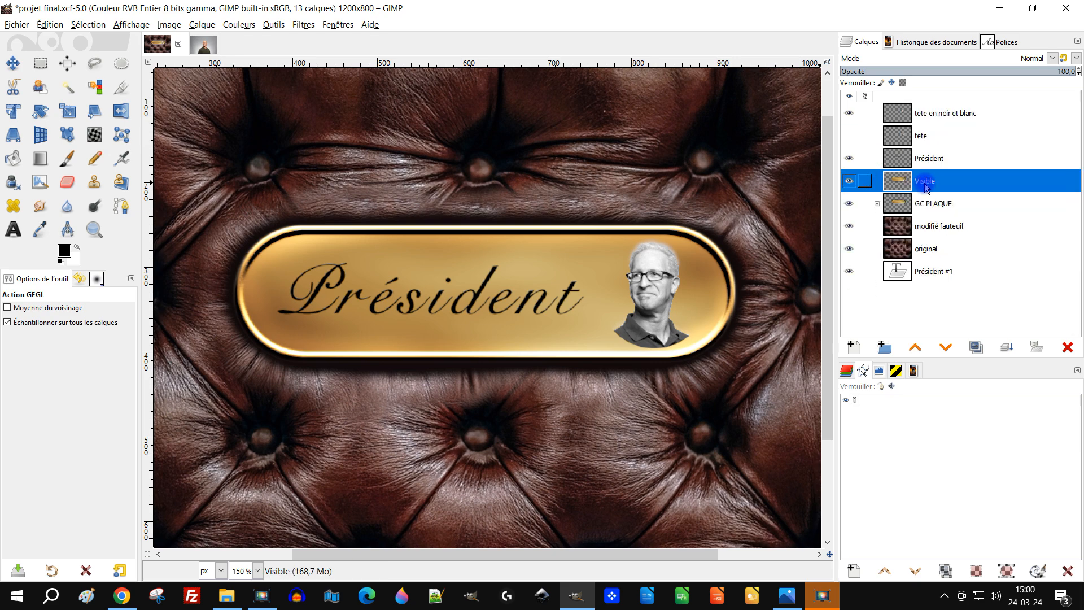
Hide the GC PLAQUE group and the original and Président #1 layers
{"action": "left_click", "coordinate": [849, 203]}
{"action": "left_click", "coordinate": [849, 249]}
{"action": "left_click", "coordinate": [849, 271]}
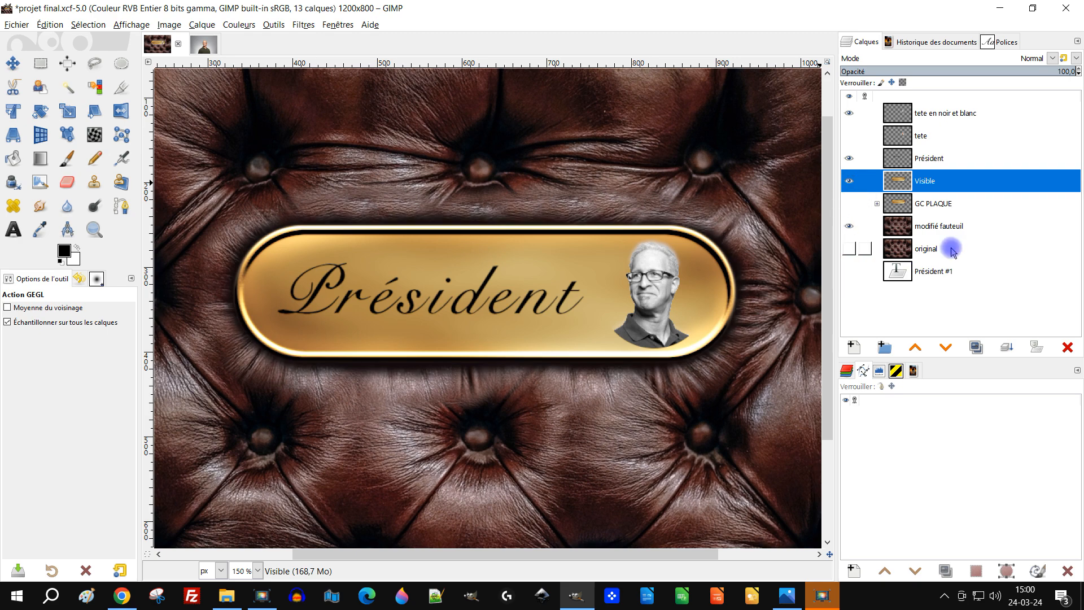
Create a new layer group just above the original layer and name it ARCHIVES
{"action": "left_click", "coordinate": [911, 247]}
{"action": "left_click", "coordinate": [884, 347]}
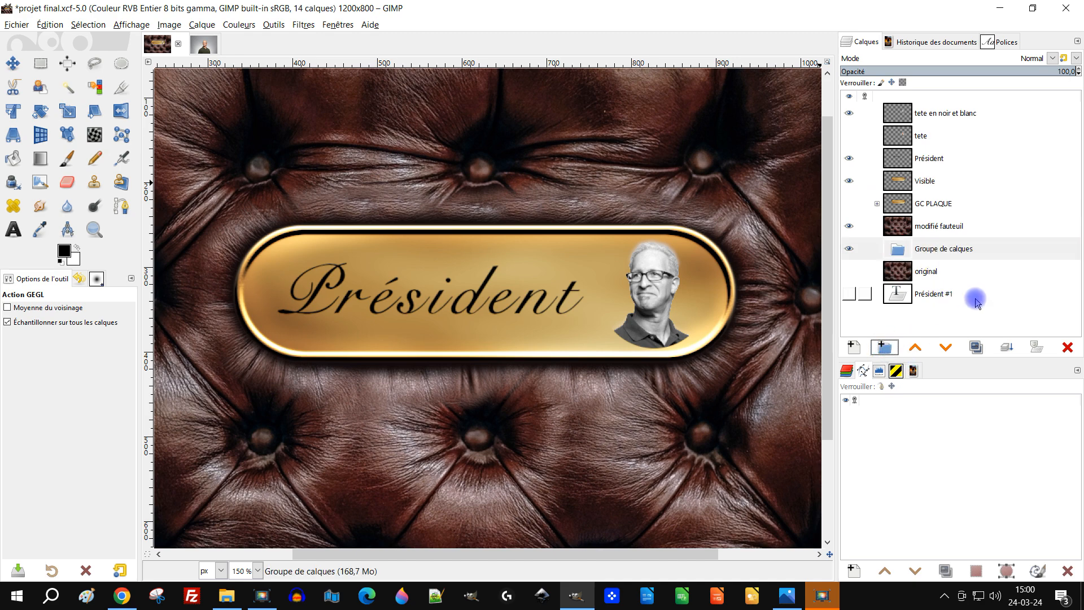
{"action": "double_click", "coordinate": [964, 249]}
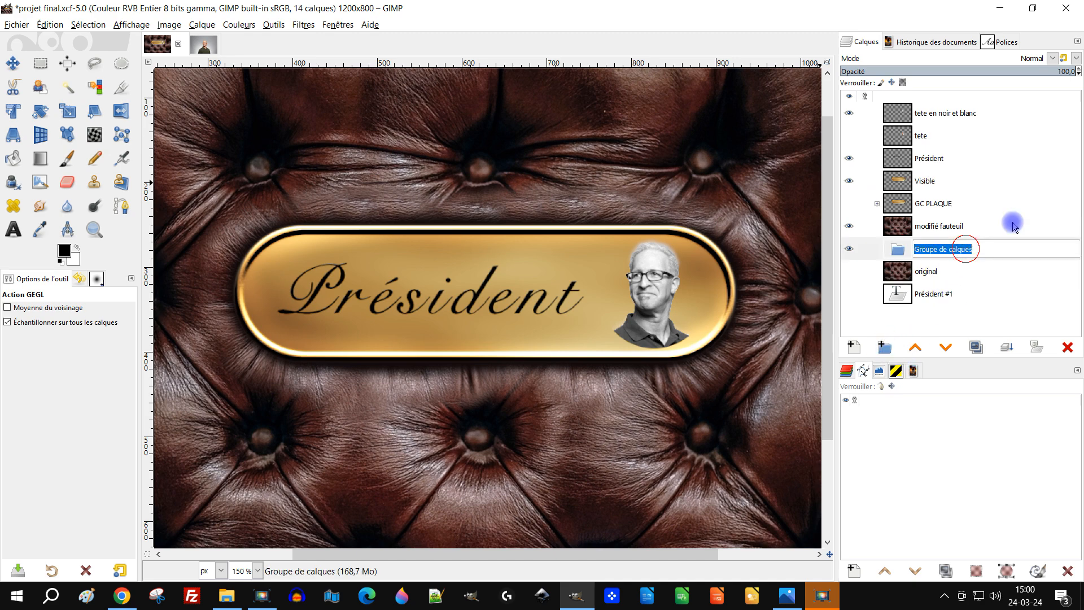
{"action": "type", "text": "ARCHIVE"}
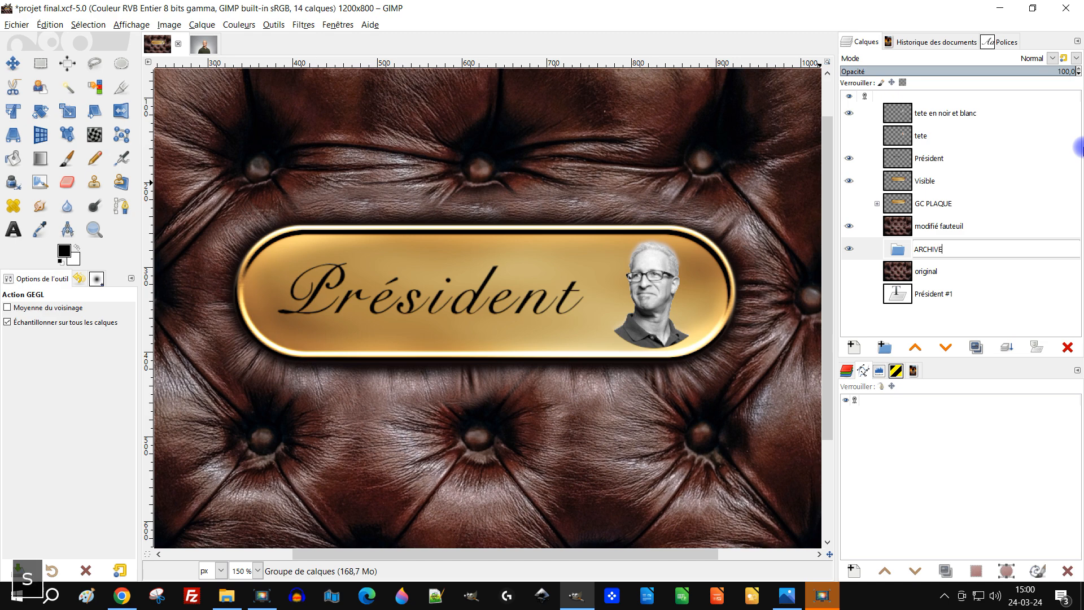
{"action": "type", "text": "S"}
{"action": "key", "text": "Return"}
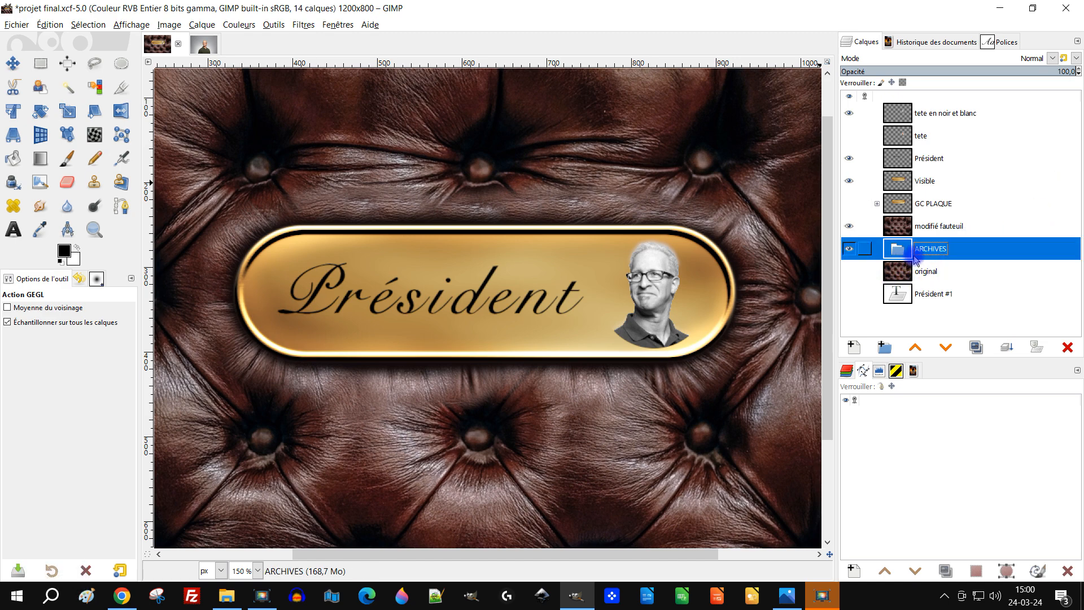
Move the Président #1, original and GC PLAQUE items into the ARCHIVES group and collapse it
{"action": "left_click_drag", "start_coordinate": [898, 294], "coordinate": [930, 251]}
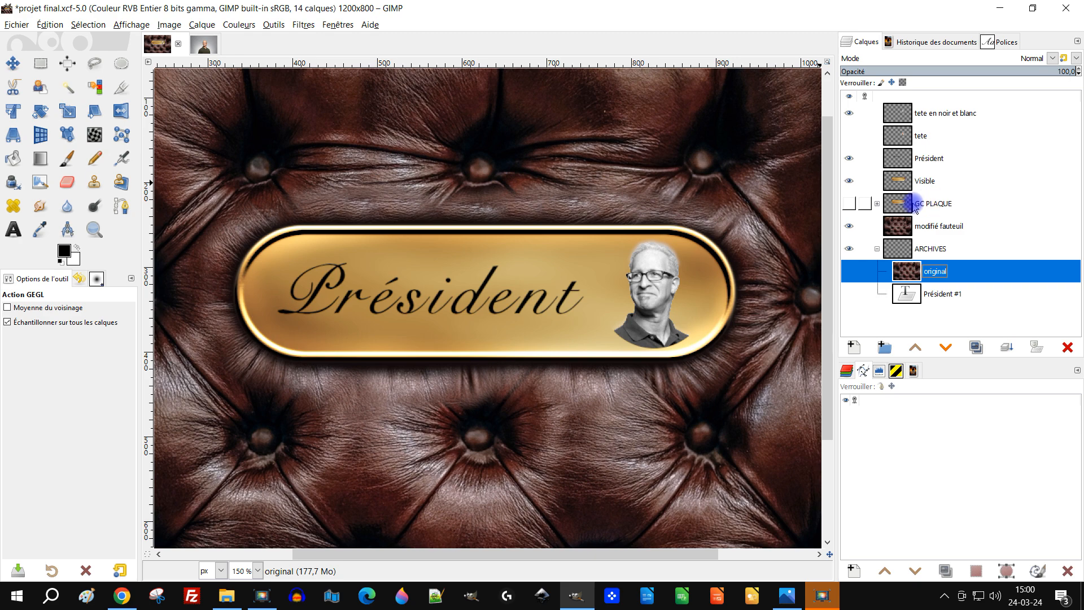
{"action": "left_click_drag", "start_coordinate": [903, 208], "coordinate": [946, 260]}
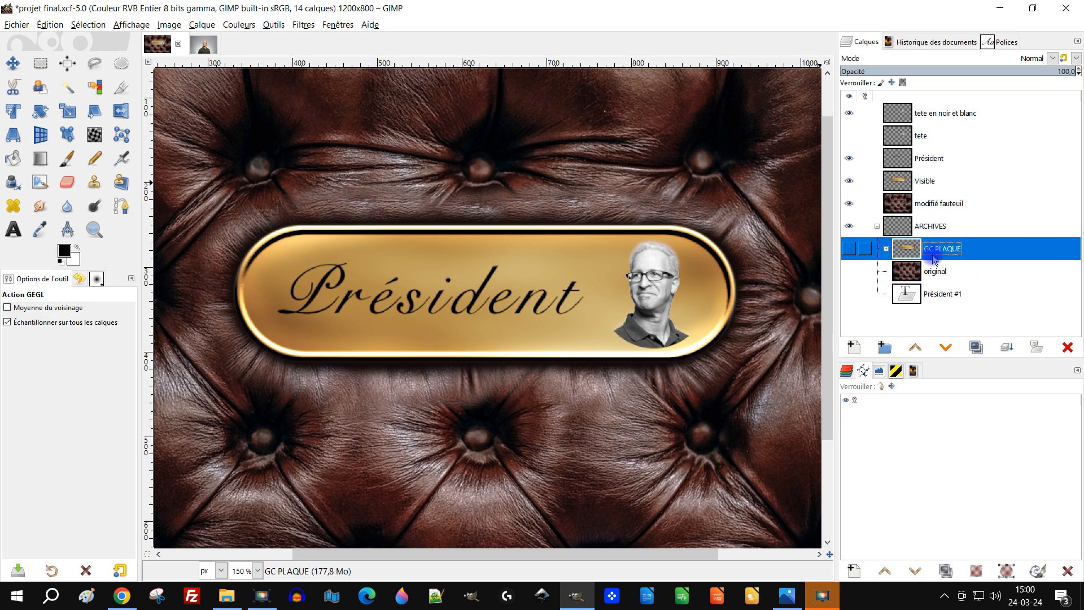
{"action": "left_click", "coordinate": [876, 227]}
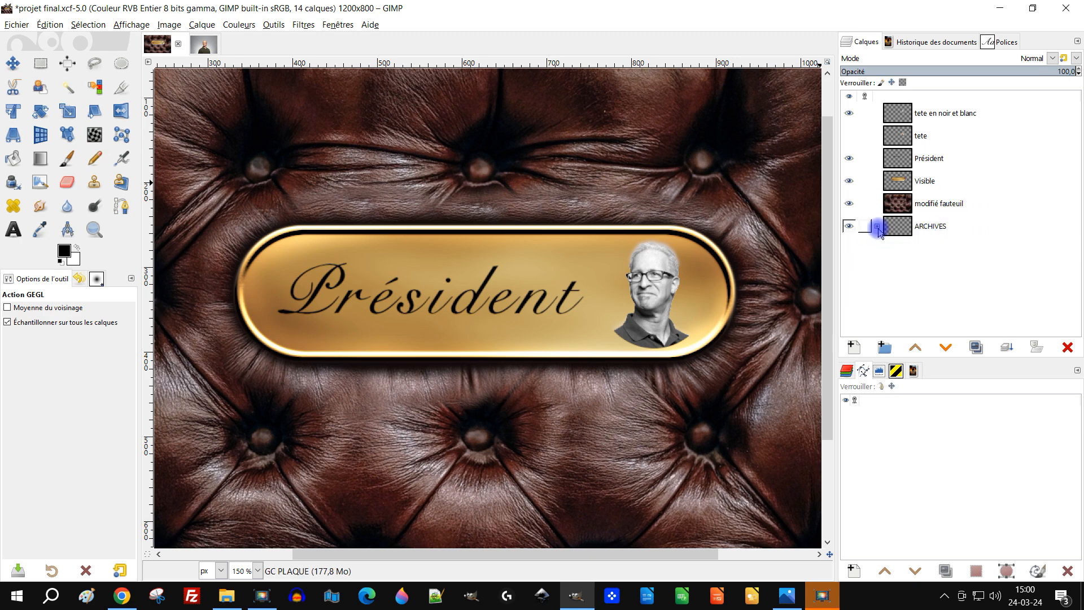
Move the hidden tete layer into the ARCHIVES group and collapse the group
{"action": "left_click", "coordinate": [962, 209]}
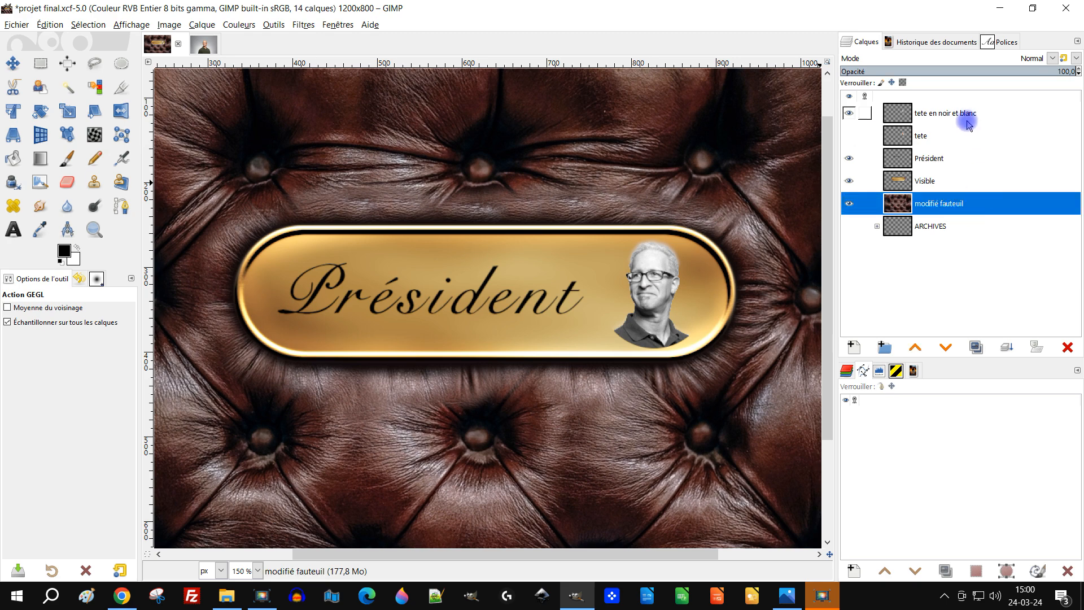
{"action": "left_click", "coordinate": [947, 182]}
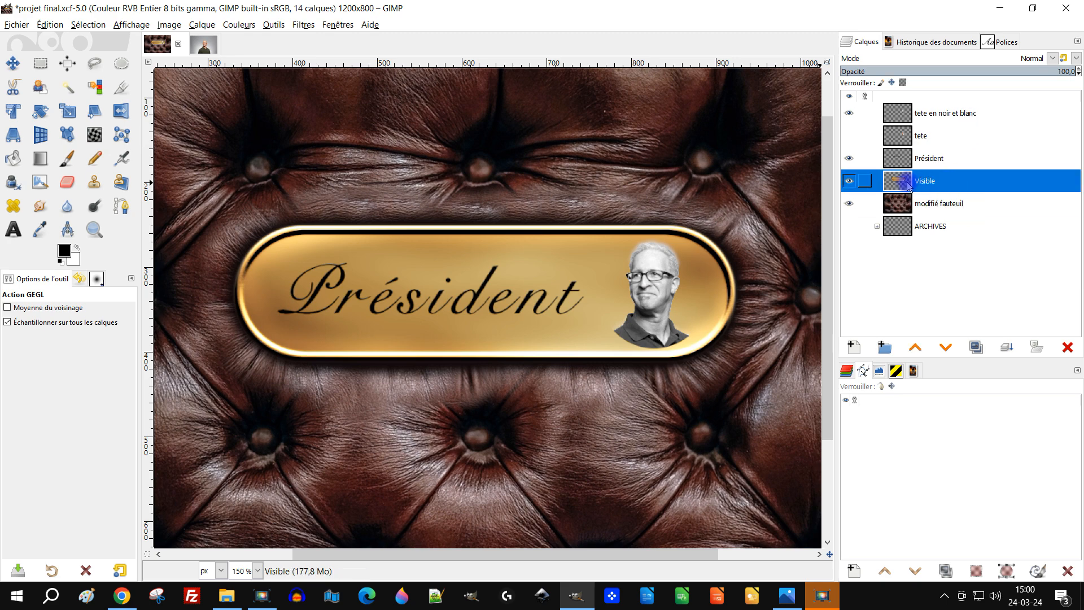
{"action": "left_click", "coordinate": [930, 162]}
{"action": "left_click", "coordinate": [939, 141]}
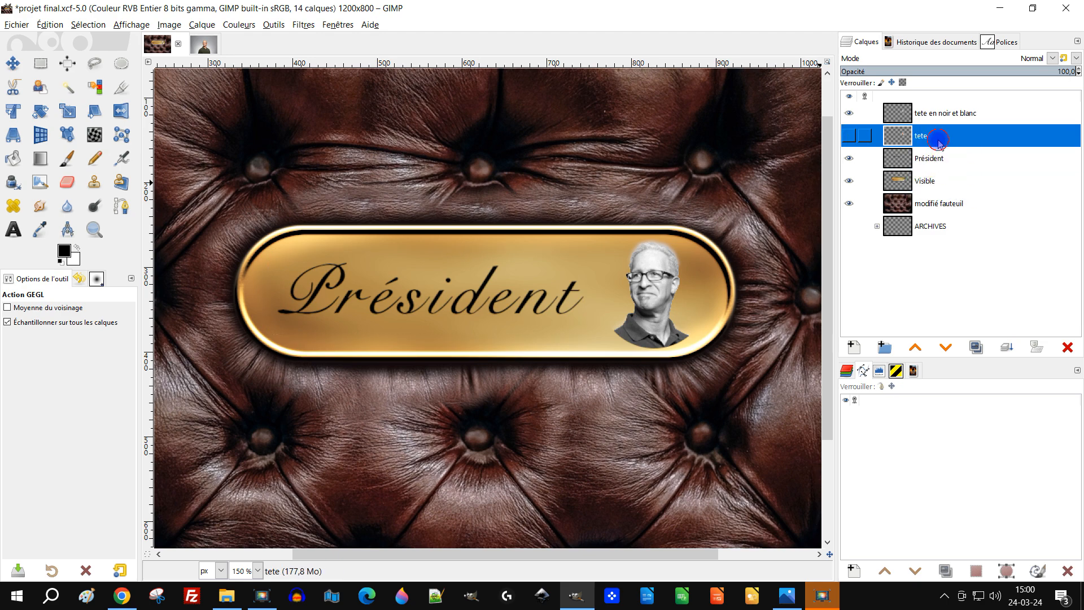
{"action": "left_click_drag", "start_coordinate": [896, 137], "coordinate": [925, 228]}
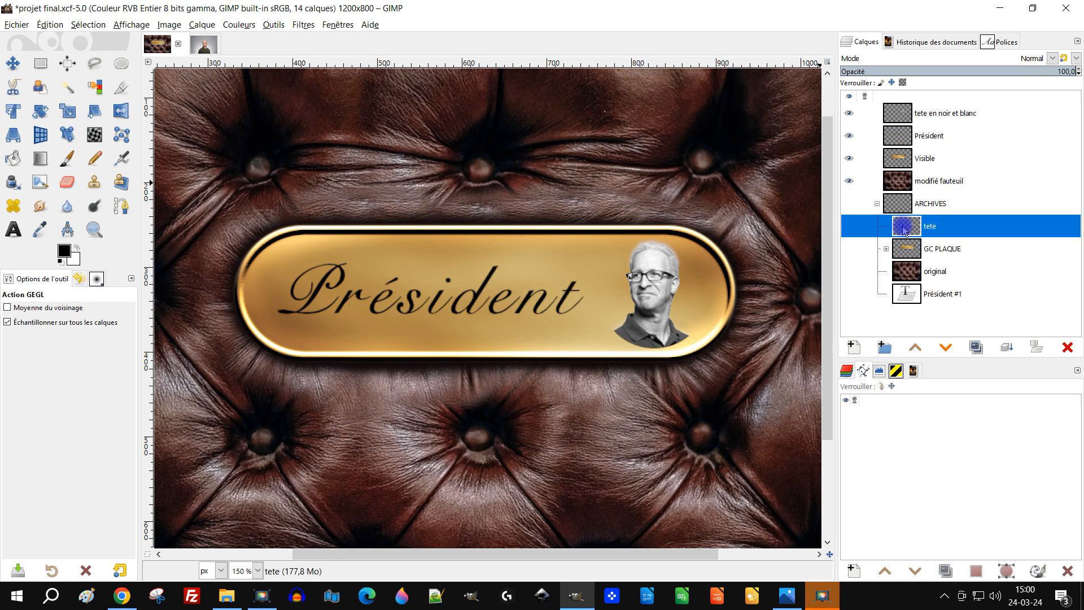
{"action": "left_click", "coordinate": [926, 112]}
{"action": "left_click", "coordinate": [1010, 177]}
Reorder the layers so that Visible is on top, followed by Président and tete en noir et blanc
{"action": "left_click", "coordinate": [929, 136]}
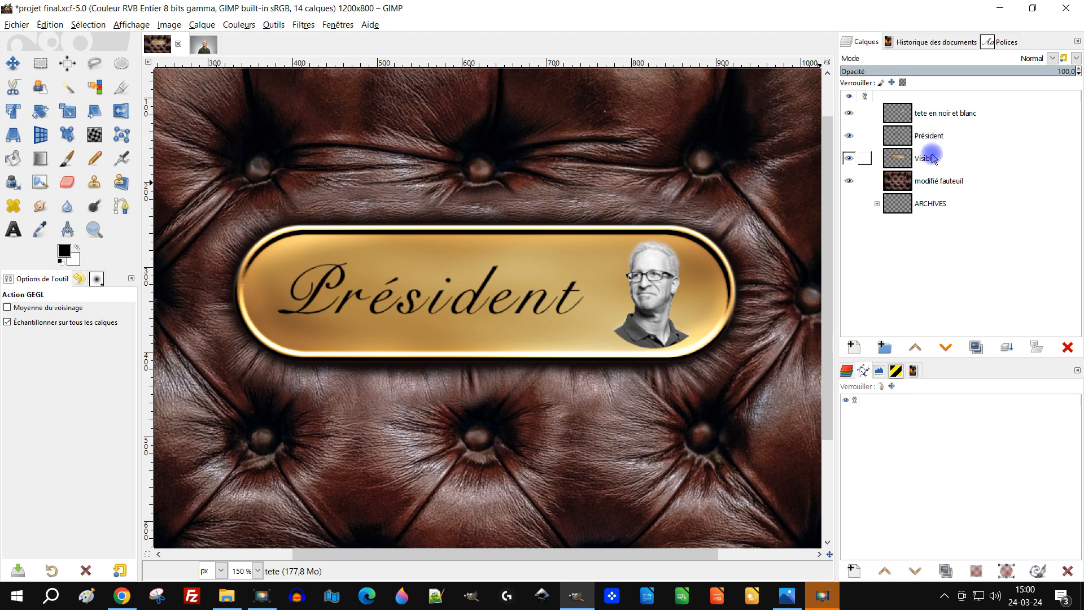
{"action": "left_click", "coordinate": [931, 158]}
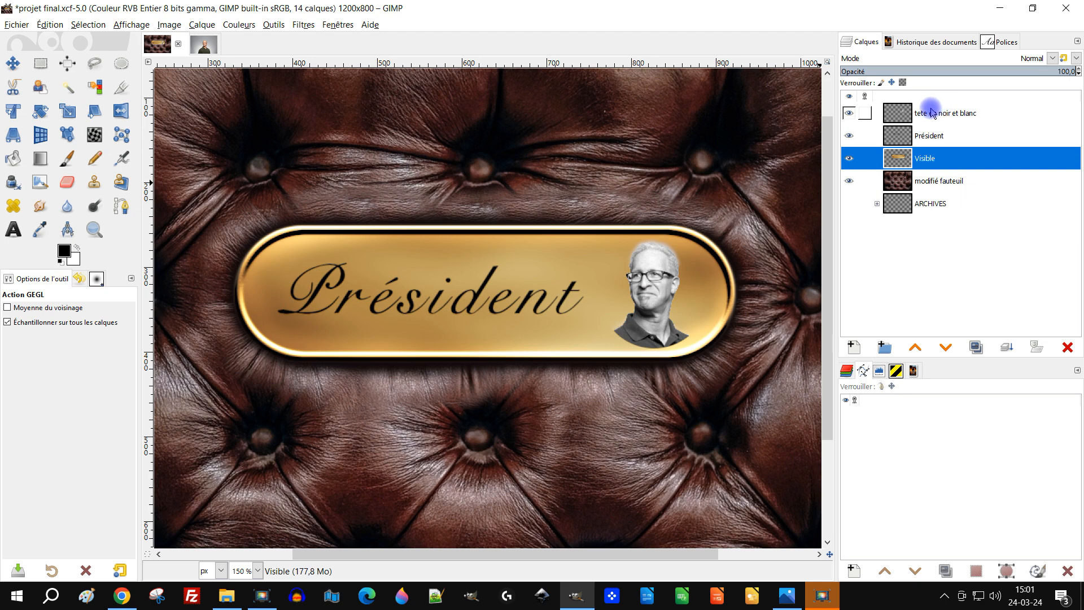
{"action": "left_click_drag", "start_coordinate": [908, 164], "coordinate": [937, 170]}
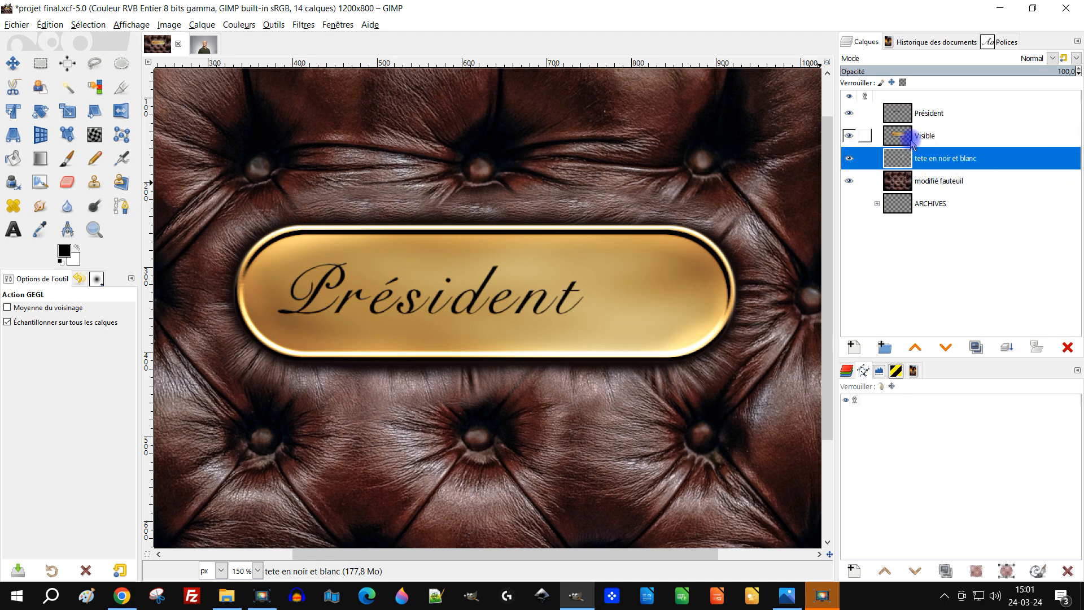
{"action": "mouse_move", "coordinate": [909, 113]}
{"action": "left_mouse_down"}
{"action": "mouse_move", "coordinate": [946, 135]}
{"action": "mouse_move", "coordinate": [937, 145]}
{"action": "mouse_move", "coordinate": [913, 125]}
{"action": "left_mouse_up"}
{"action": "left_click", "coordinate": [929, 115]}
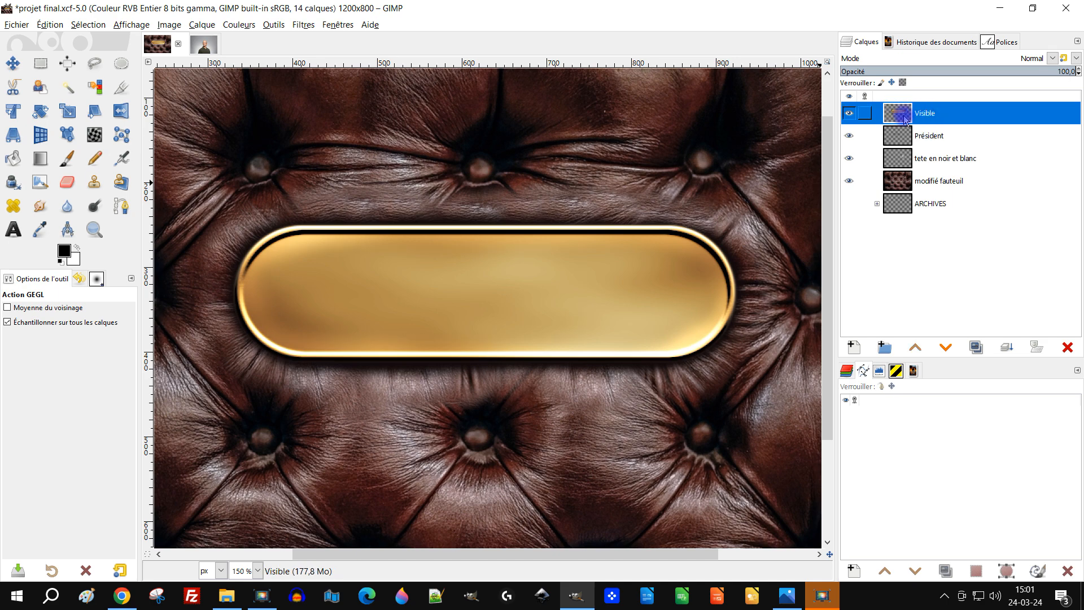
Resize the Président, tete en noir et blanc and Visible layers to the image dimensions
{"action": "scroll", "coordinate": [599, 198], "scroll_direction": "down", "scroll_amount": 3}
{"action": "scroll", "coordinate": [627, 206], "scroll_direction": "up", "scroll_amount": 1}
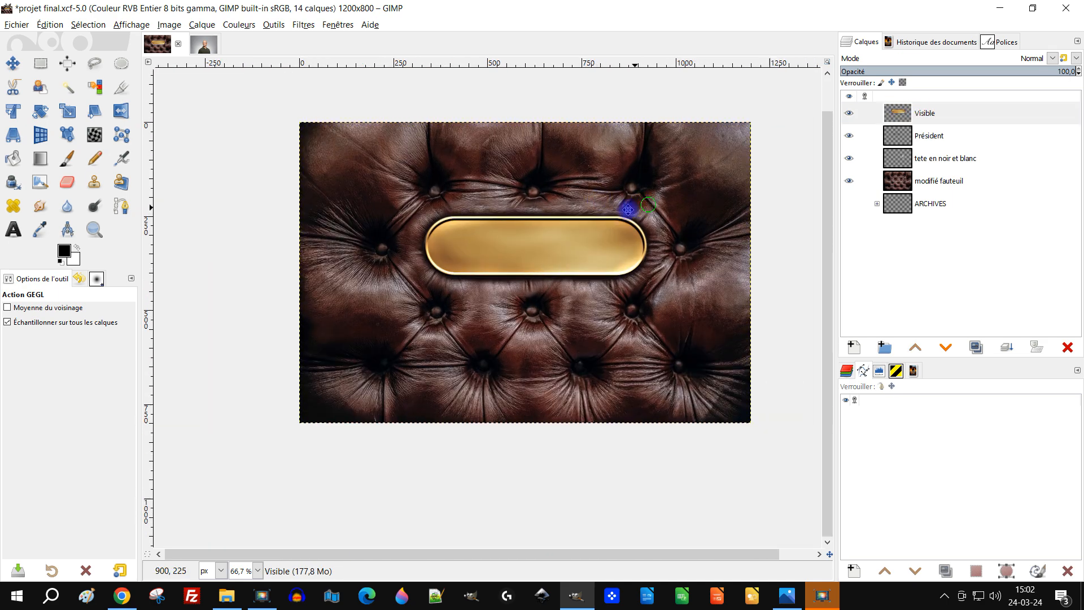
{"action": "left_click", "coordinate": [929, 136]}
{"action": "left_click", "coordinate": [895, 118]}
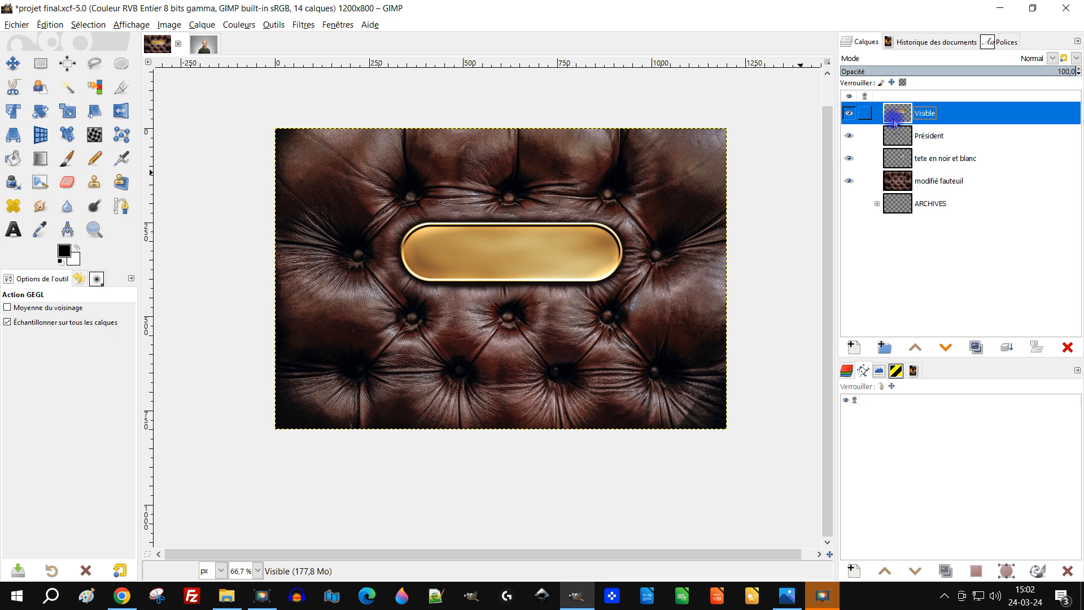
{"action": "left_click", "coordinate": [894, 134]}
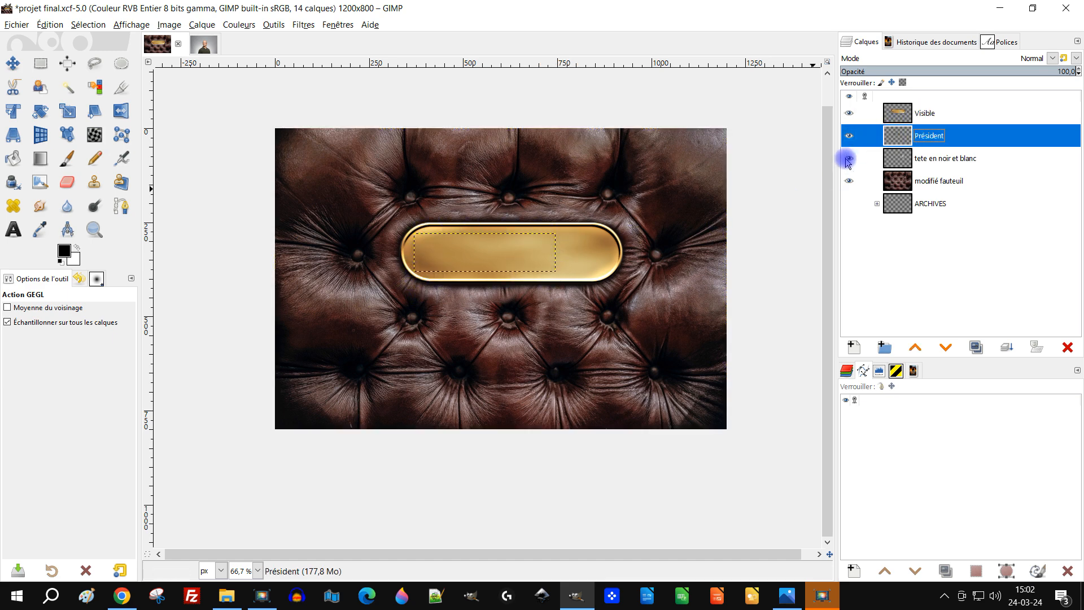
{"action": "right_click", "coordinate": [904, 140]}
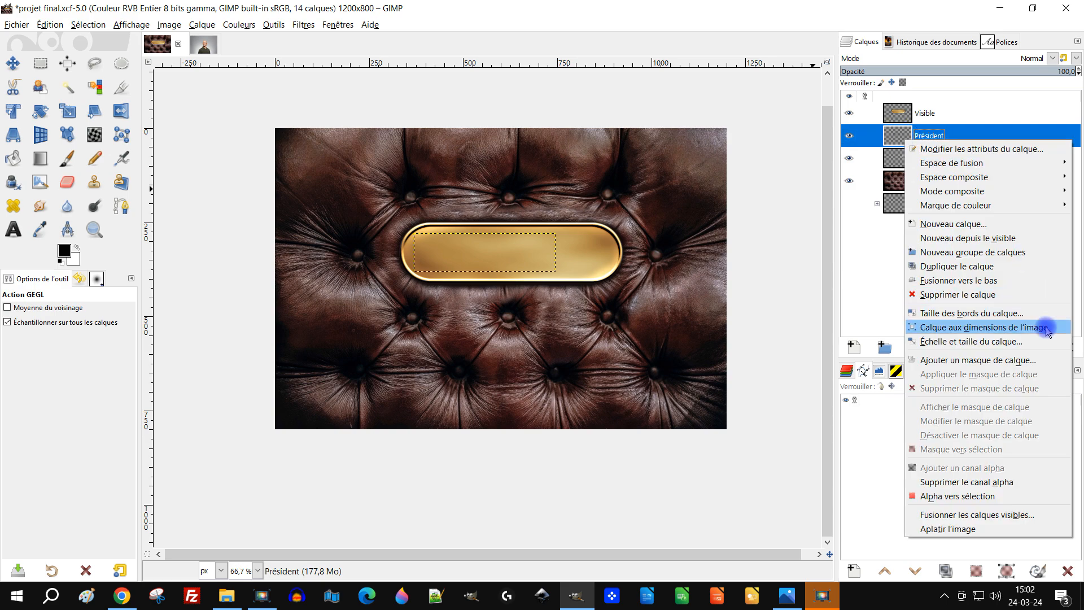
{"action": "left_click", "coordinate": [1045, 330]}
{"action": "left_click", "coordinate": [903, 157]}
{"action": "right_click", "coordinate": [903, 155]}
{"action": "left_click", "coordinate": [1020, 344]}
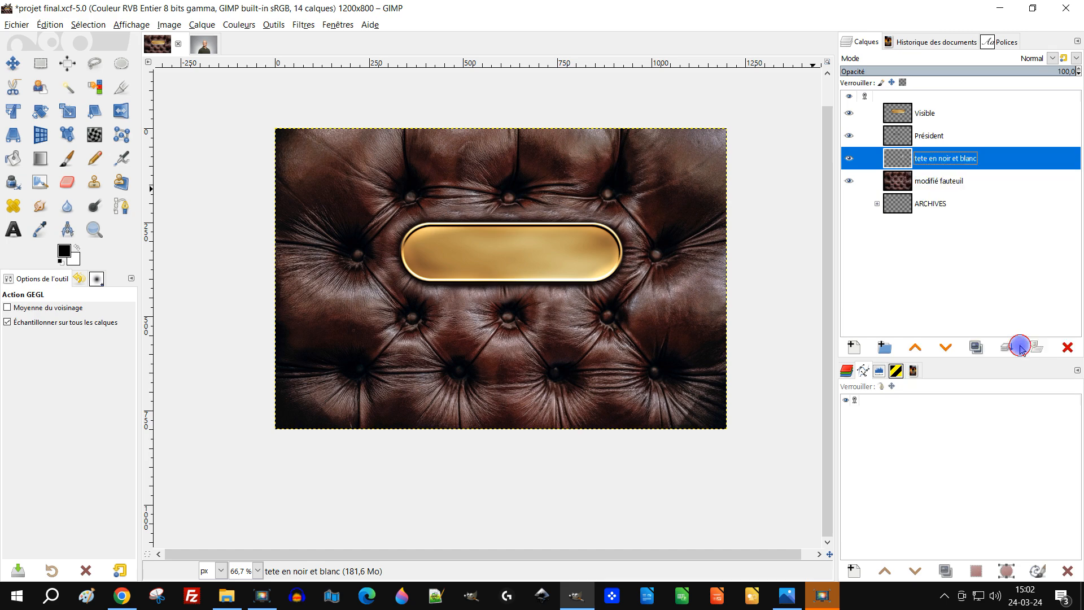
{"action": "right_click", "coordinate": [895, 113]}
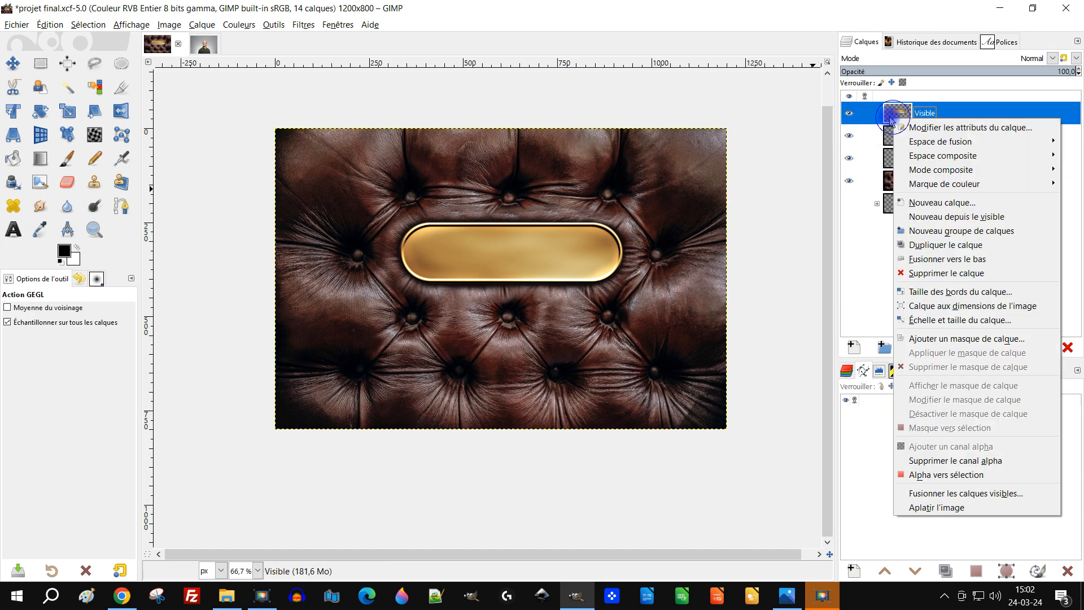
{"action": "left_click", "coordinate": [991, 304]}
Toggle the Visible layer to compare the image with and without the plate, leaving the layer hidden
{"action": "key", "text": "plus"}
{"action": "key", "text": "plus"}
{"action": "left_click", "coordinate": [848, 113]}
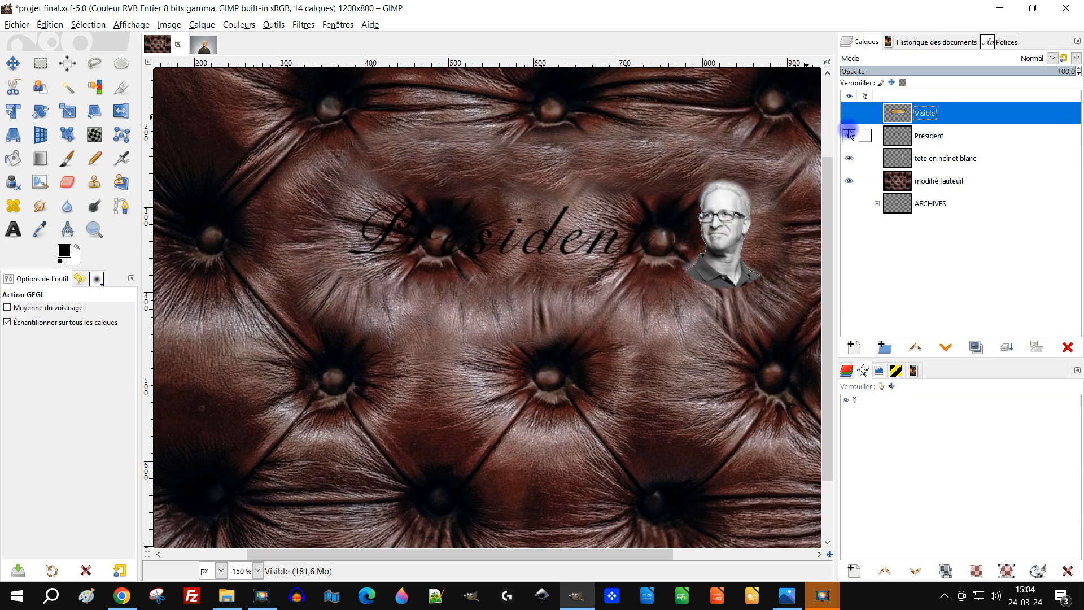
{"action": "left_click", "coordinate": [849, 113]}
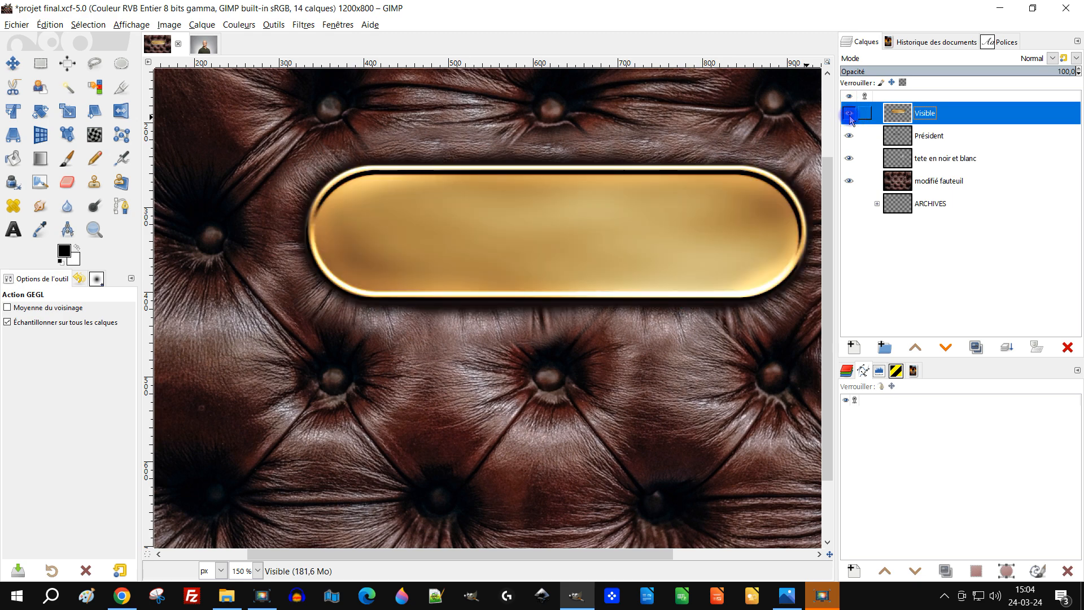
{"action": "left_click", "coordinate": [849, 113]}
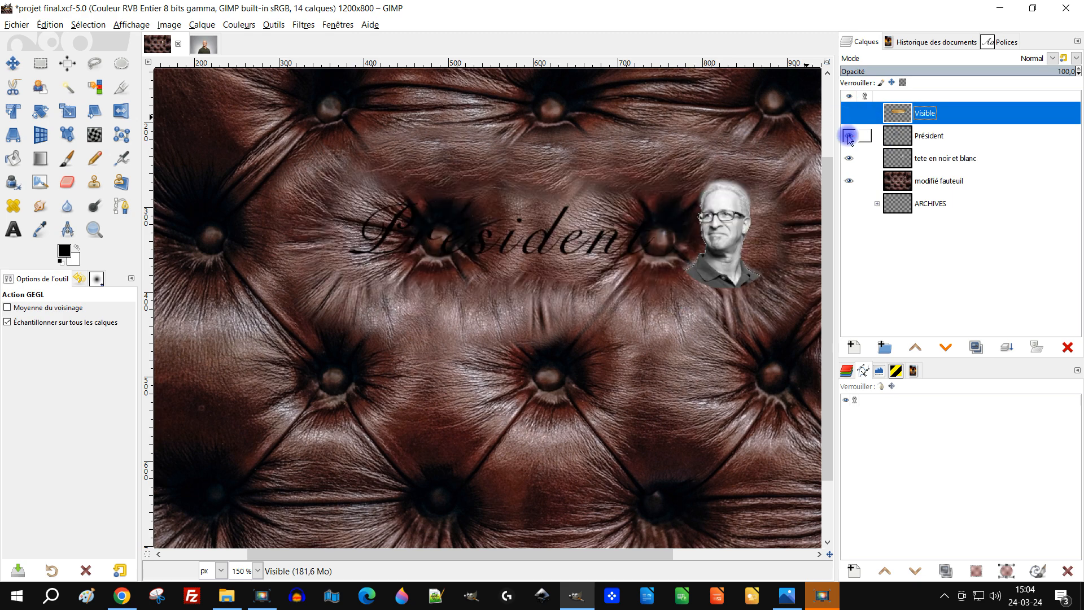
{"action": "left_click", "coordinate": [849, 113]}
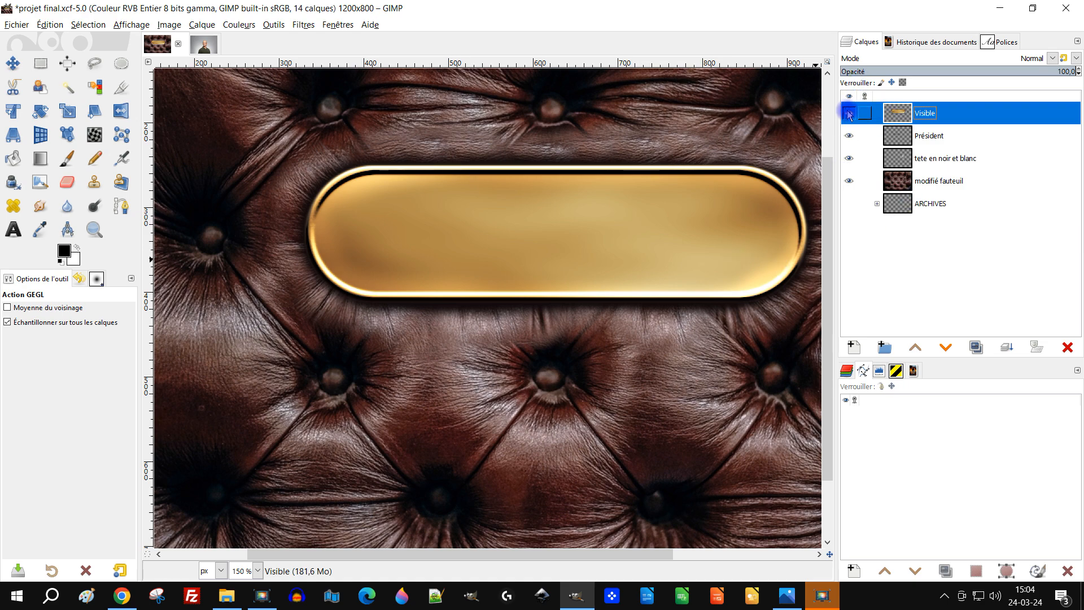
{"action": "left_click", "coordinate": [848, 113]}
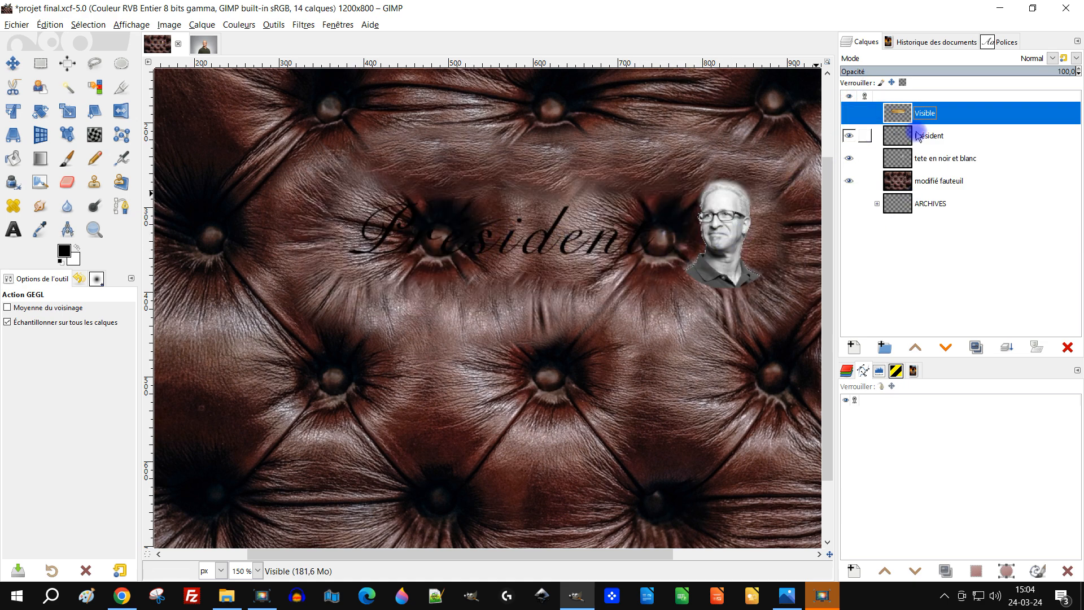
Duplicate the Président and tete en noir et blanc layers and place the portrait copy just below the text copy
{"action": "left_click", "coordinate": [897, 137]}
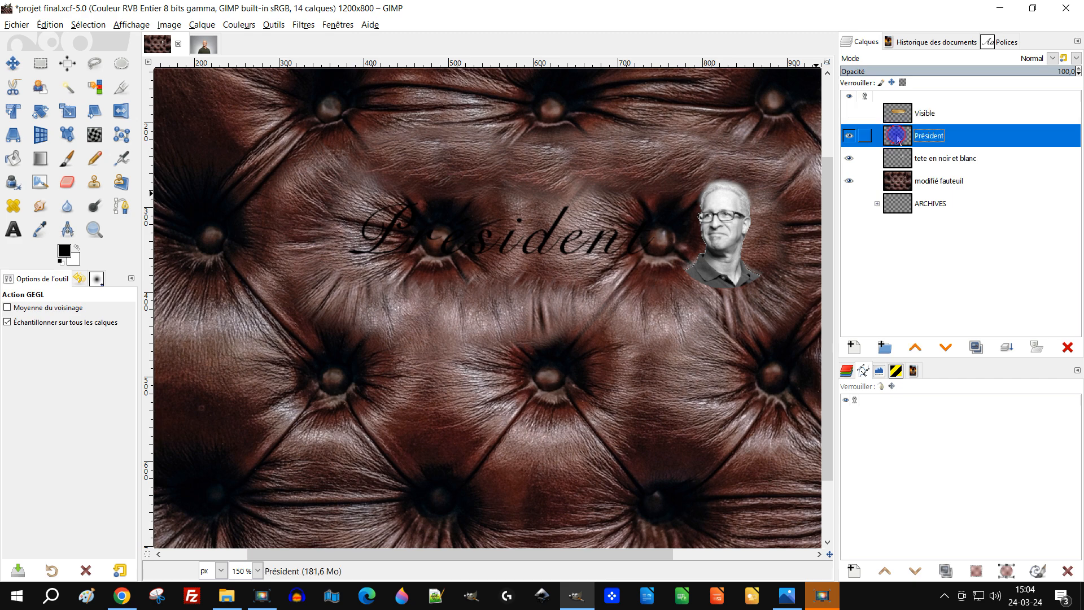
{"action": "left_click", "coordinate": [854, 116]}
{"action": "left_click", "coordinate": [853, 117]}
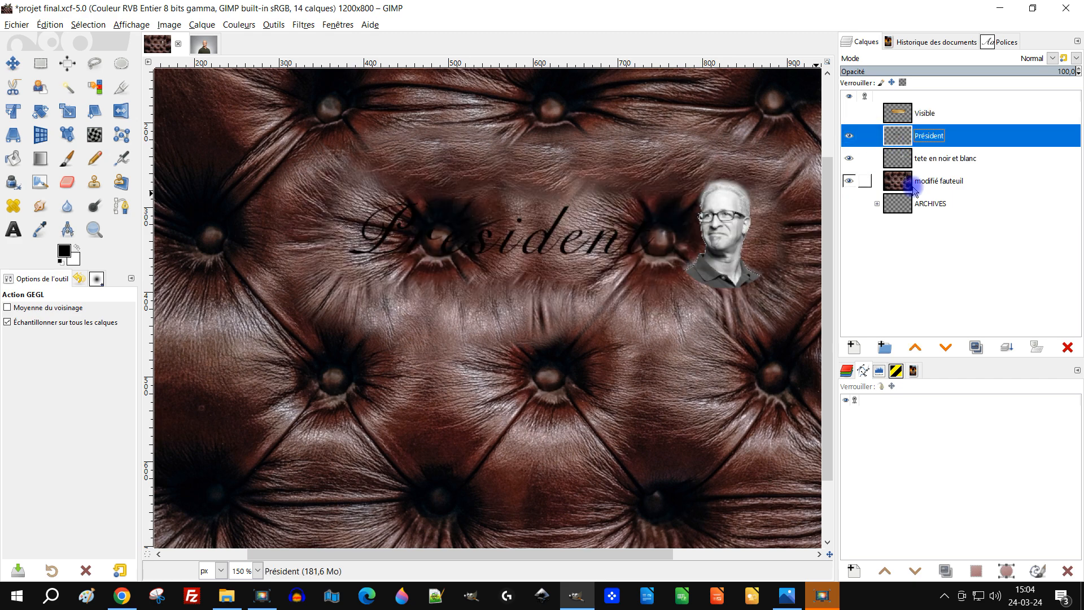
{"action": "left_click", "coordinate": [976, 347]}
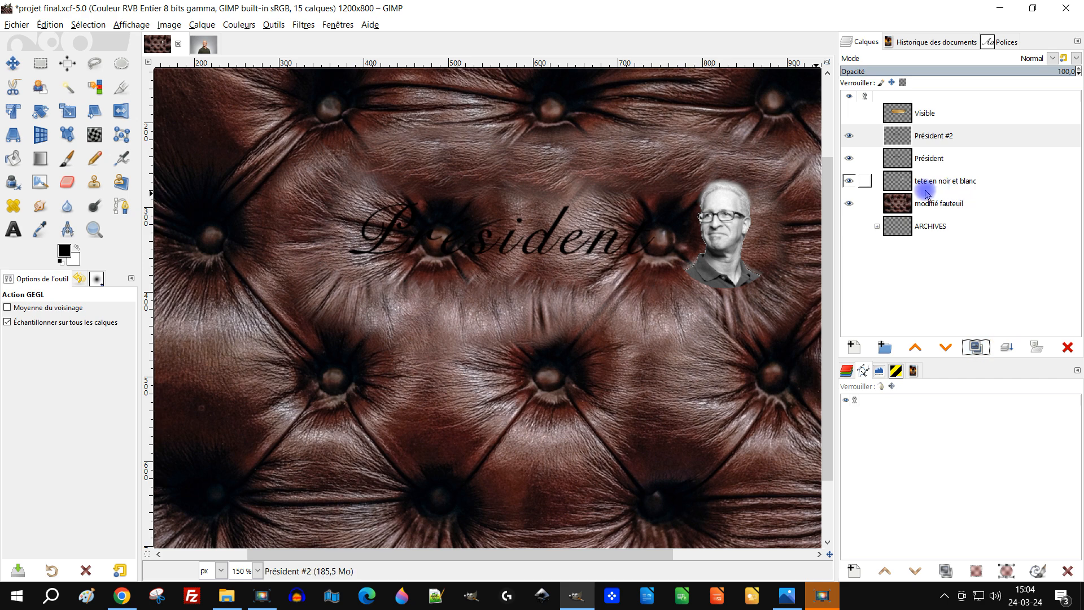
{"action": "left_click", "coordinate": [900, 190]}
{"action": "left_click", "coordinate": [976, 347]}
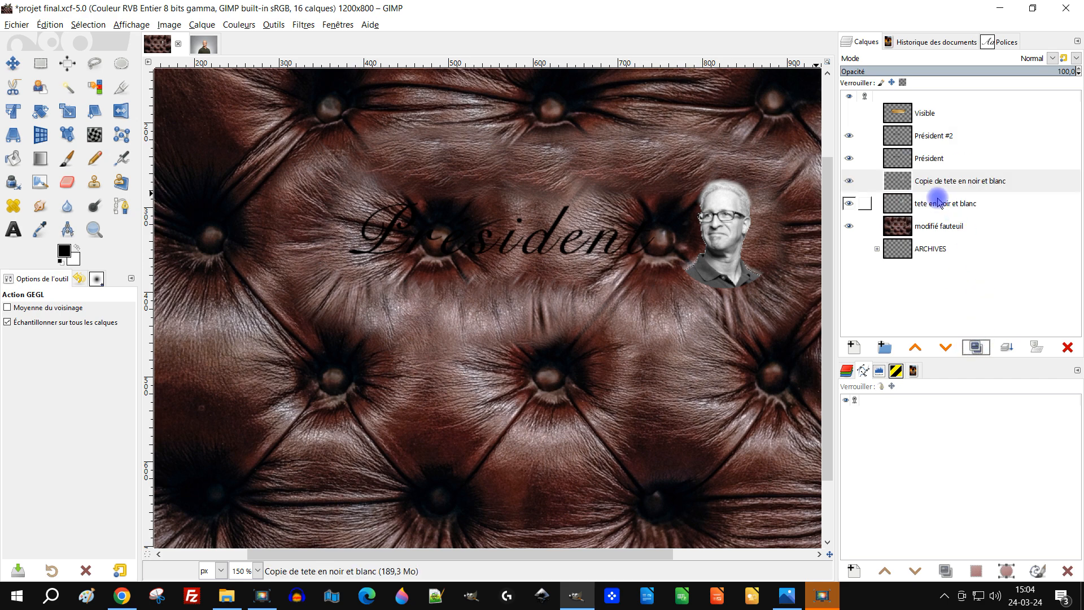
{"action": "left_click_drag", "start_coordinate": [901, 190], "coordinate": [900, 151]}
Remove the alpha channel from the Président #2 layer
{"action": "left_click", "coordinate": [897, 136]}
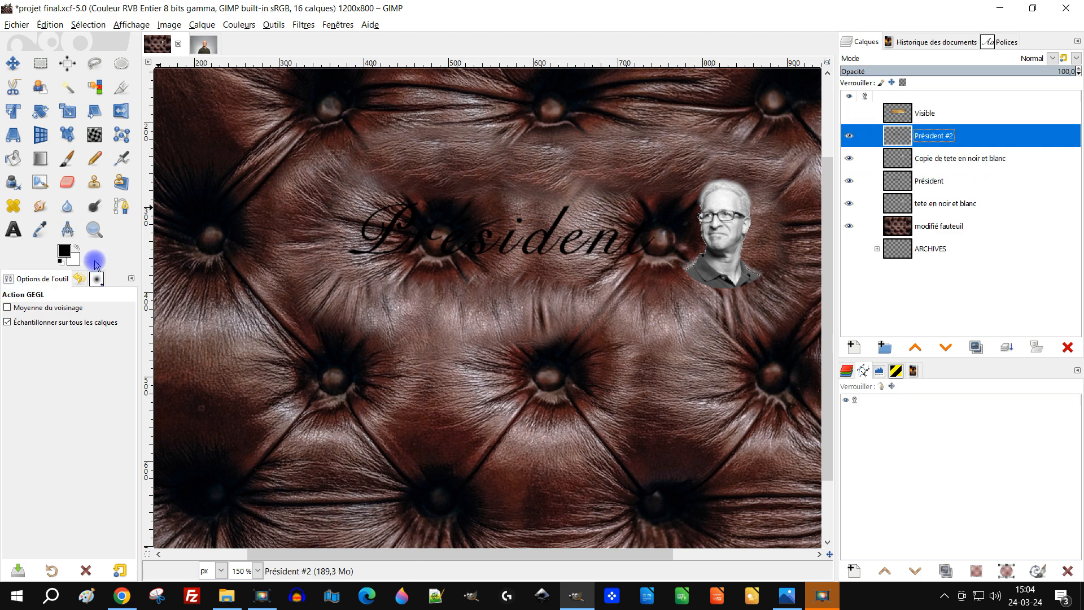
{"action": "right_click", "coordinate": [904, 138]}
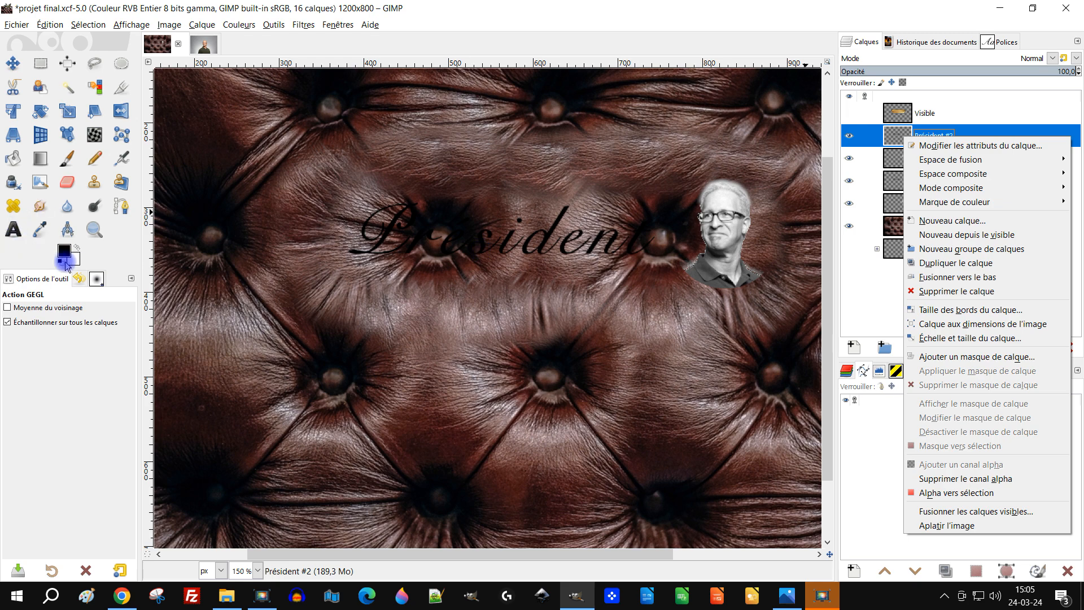
{"action": "left_click", "coordinate": [982, 484]}
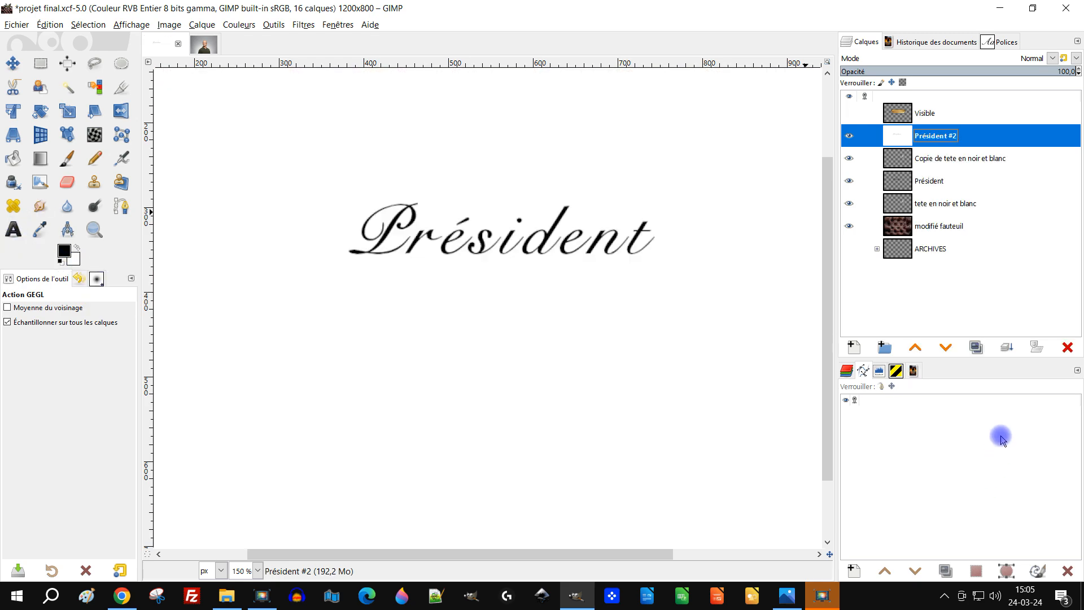
Hide the Président #2 layer and remove the alpha channel from the Copie de tete en noir et blanc layer
{"action": "double_click", "coordinate": [926, 160]}
{"action": "left_click", "coordinate": [848, 135]}
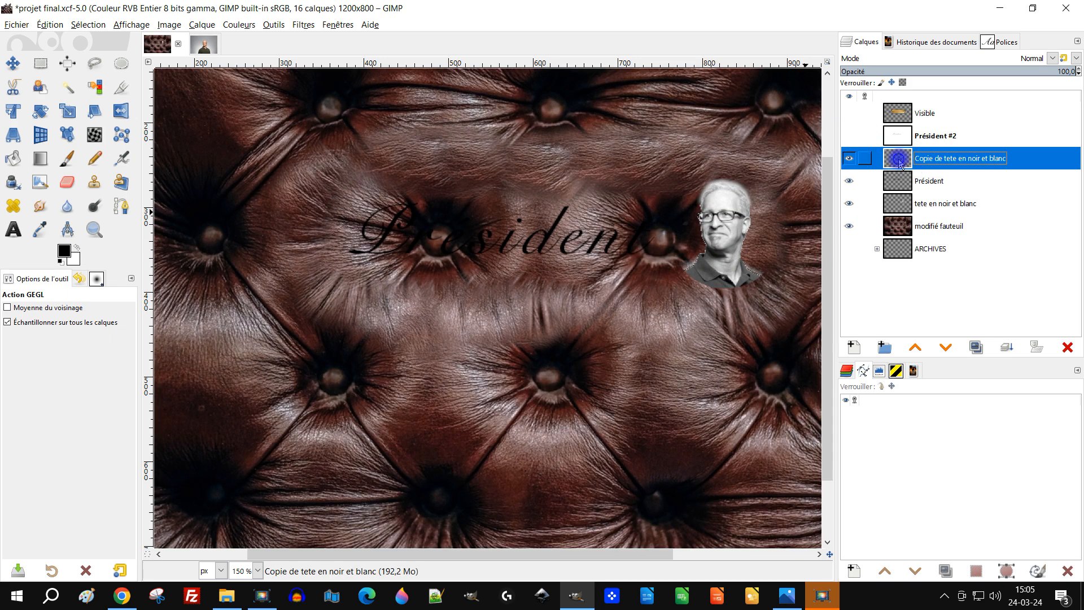
{"action": "right_click", "coordinate": [901, 163]}
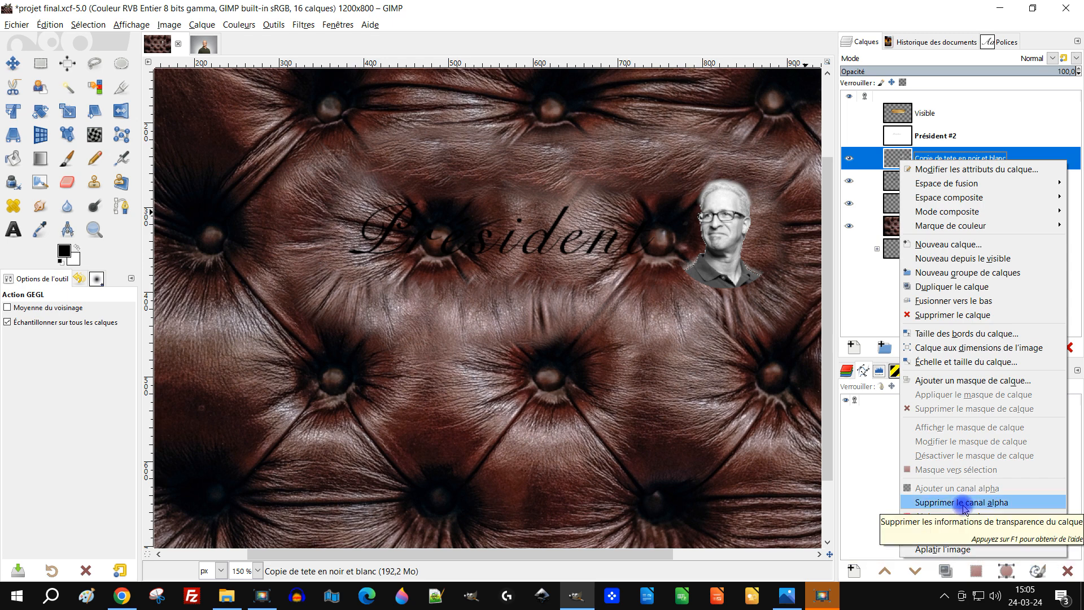
{"action": "left_click", "coordinate": [963, 502]}
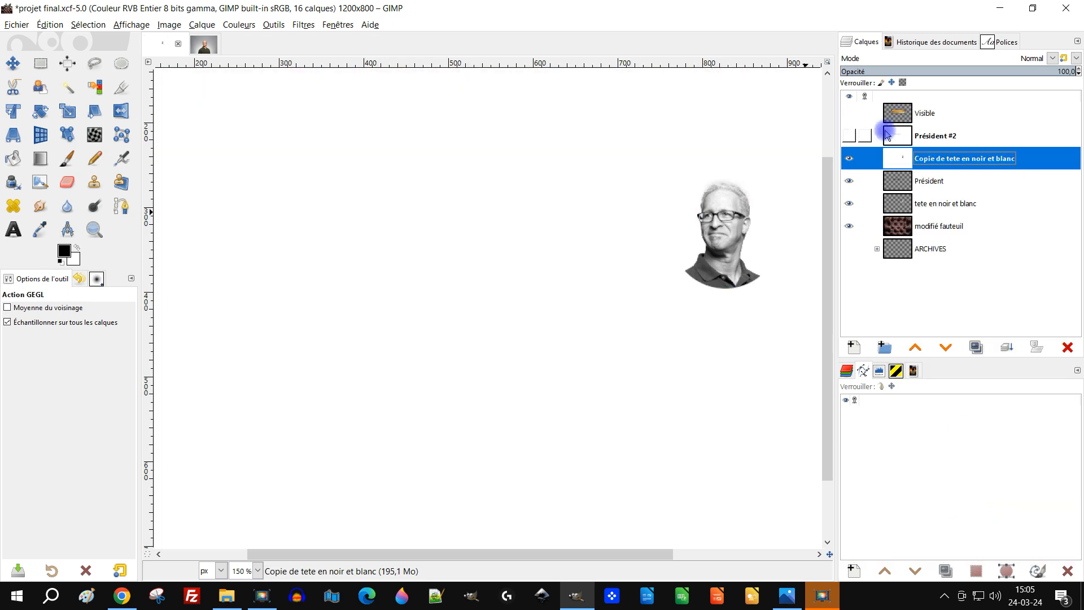
Show the Visible and Président #2 layers and make Visible the active layer
{"action": "left_click", "coordinate": [855, 119]}
{"action": "left_click", "coordinate": [849, 135]}
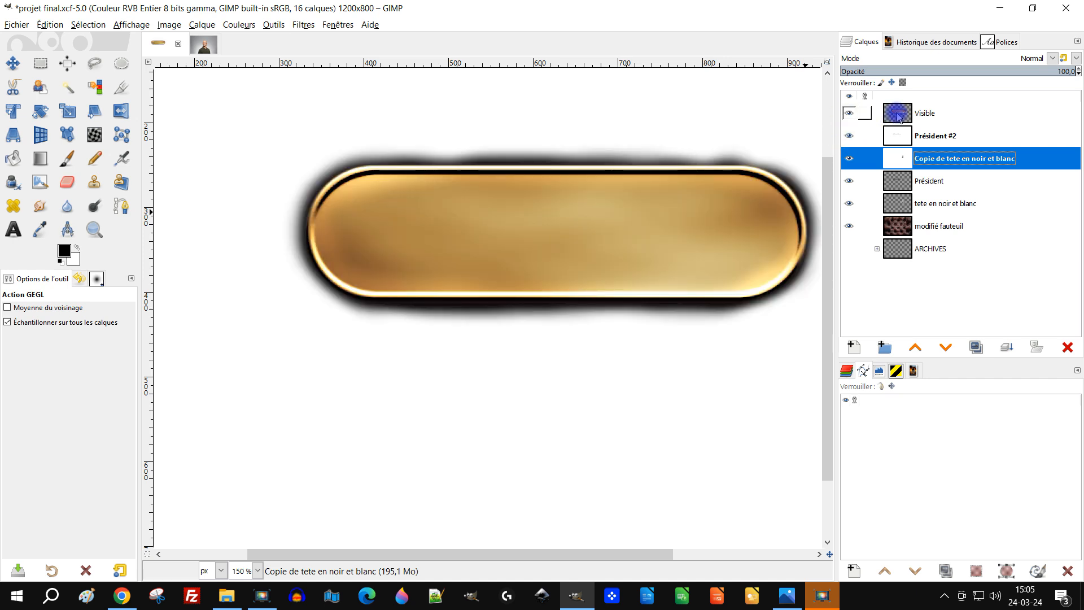
{"action": "double_click", "coordinate": [924, 115]}
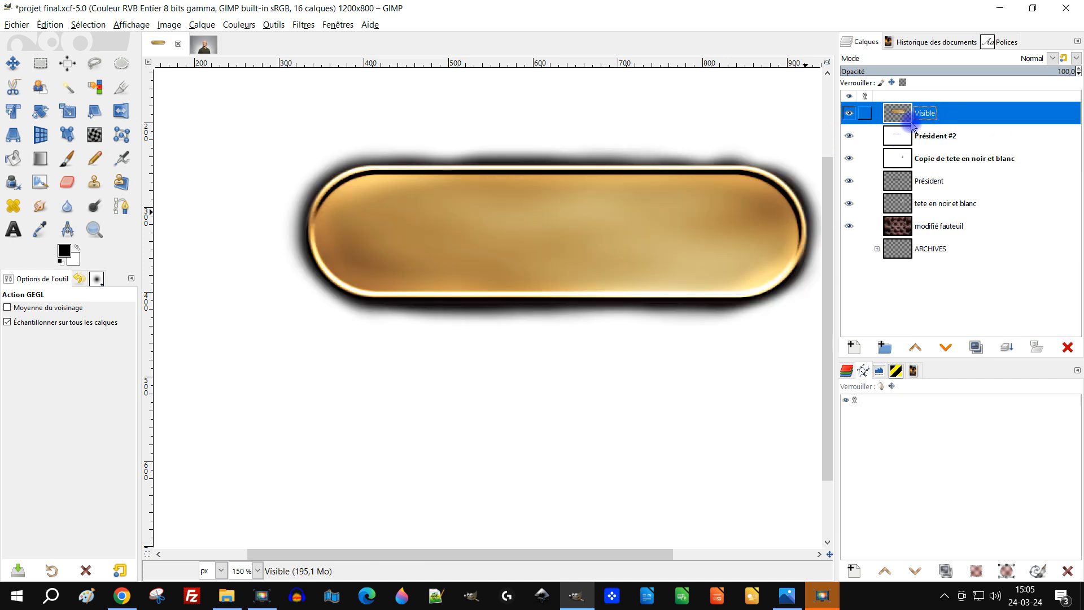
{"action": "left_click", "coordinate": [849, 135]}
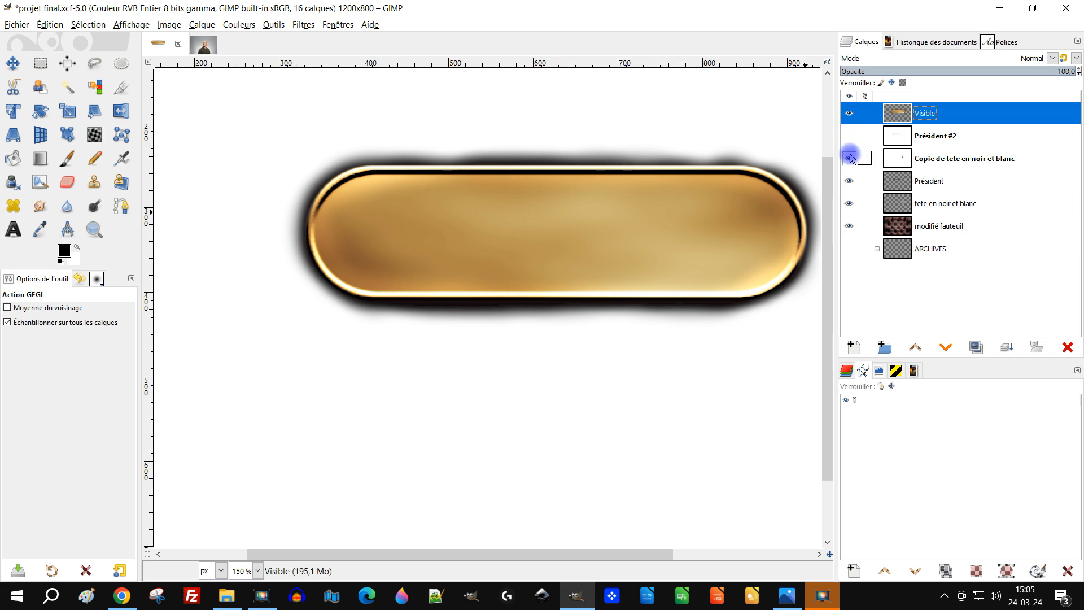
{"action": "left_click", "coordinate": [848, 158]}
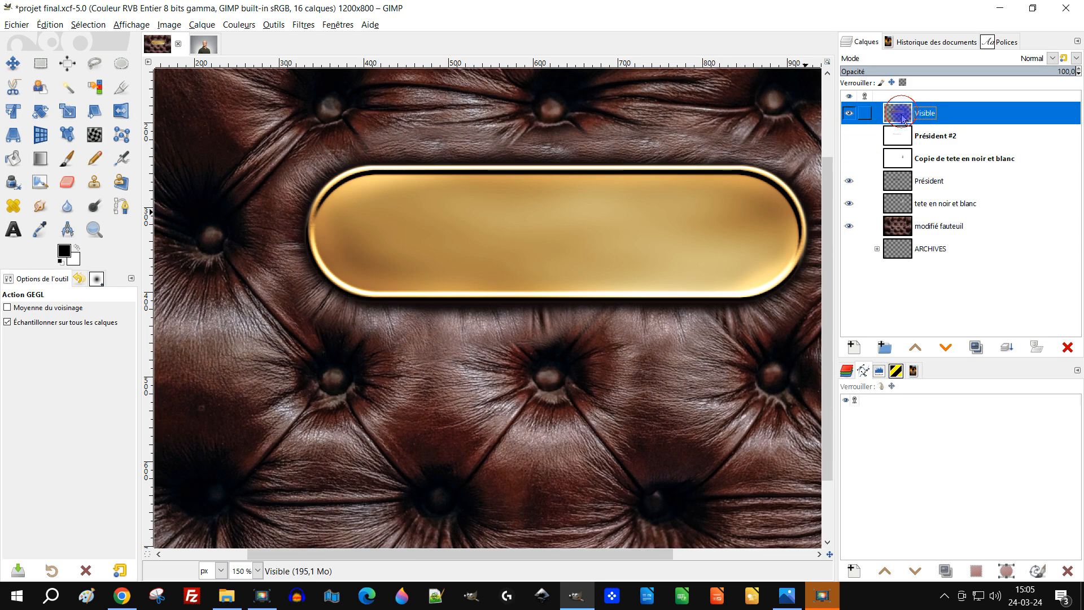
{"action": "left_click", "coordinate": [303, 24]}
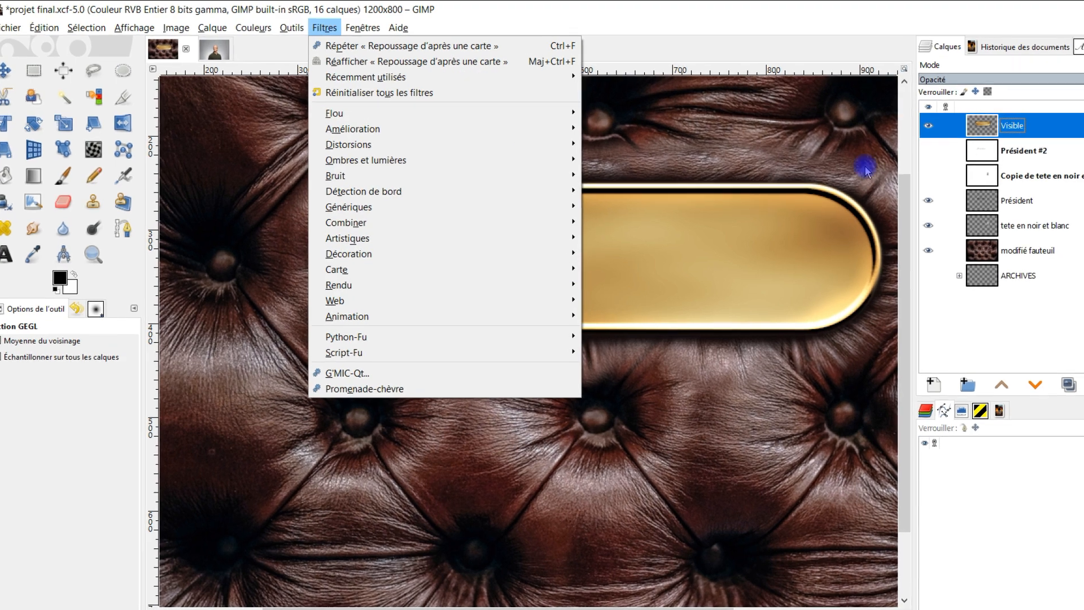
{"action": "left_click", "coordinate": [864, 167]}
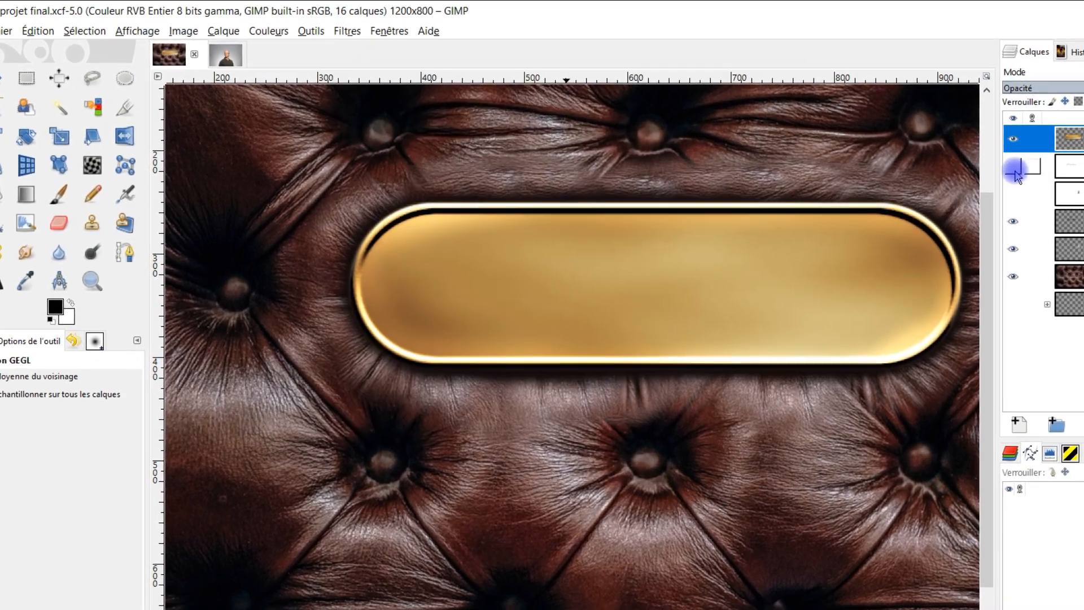
{"action": "left_click", "coordinate": [928, 151]}
{"action": "left_click", "coordinate": [928, 175]}
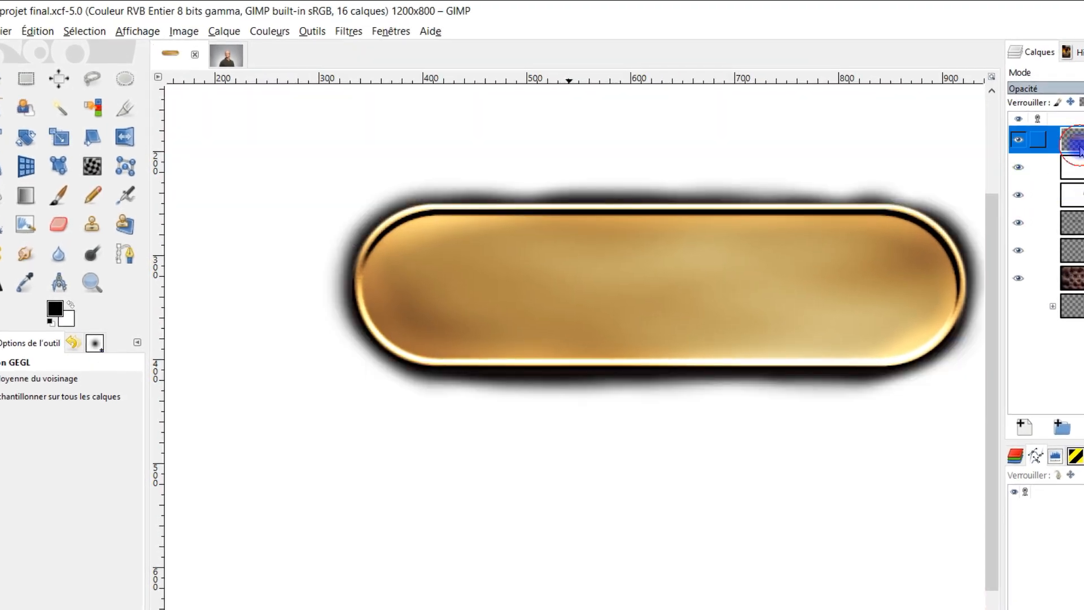
Start the Repoussage d'après une carte filter on the Visible layer with Président #2 as the auxiliary input
{"action": "left_click", "coordinate": [348, 32]}
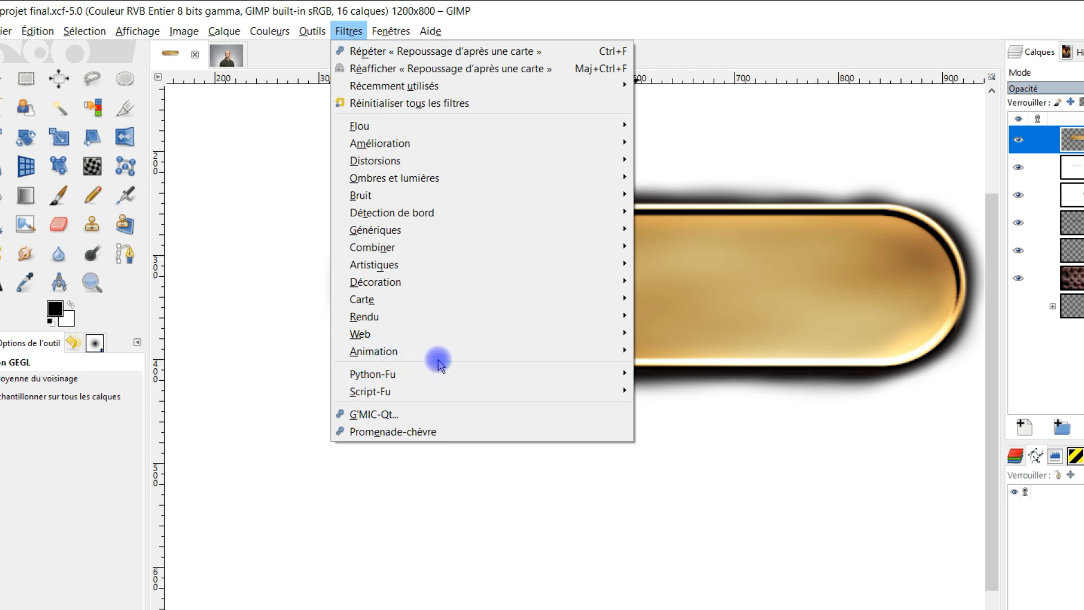
{"action": "mouse_move", "coordinate": [556, 298]}
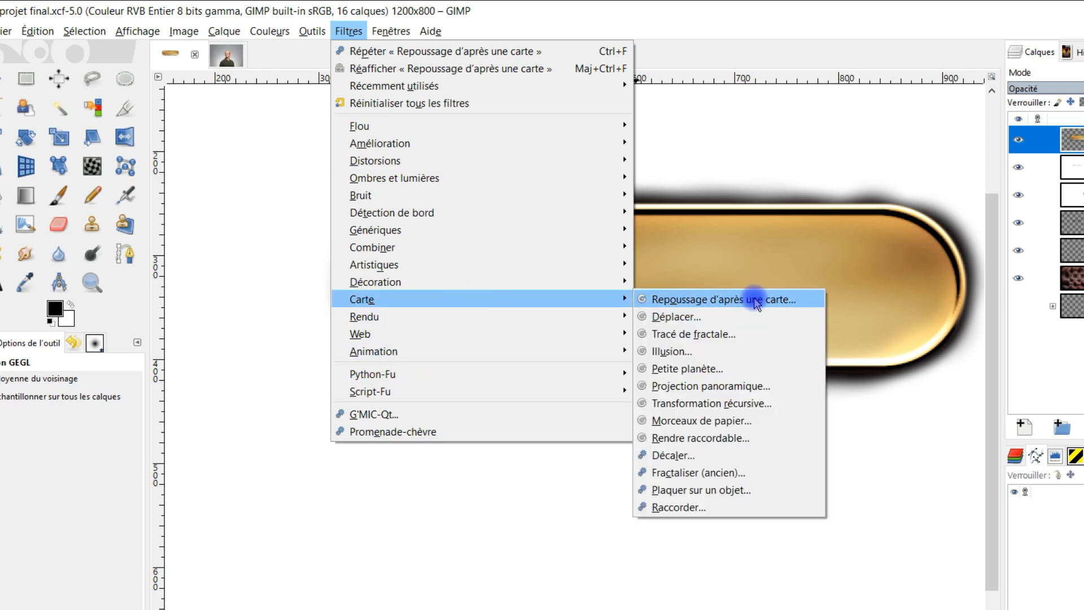
{"action": "left_click", "coordinate": [756, 301]}
{"action": "left_click", "coordinate": [124, 249]}
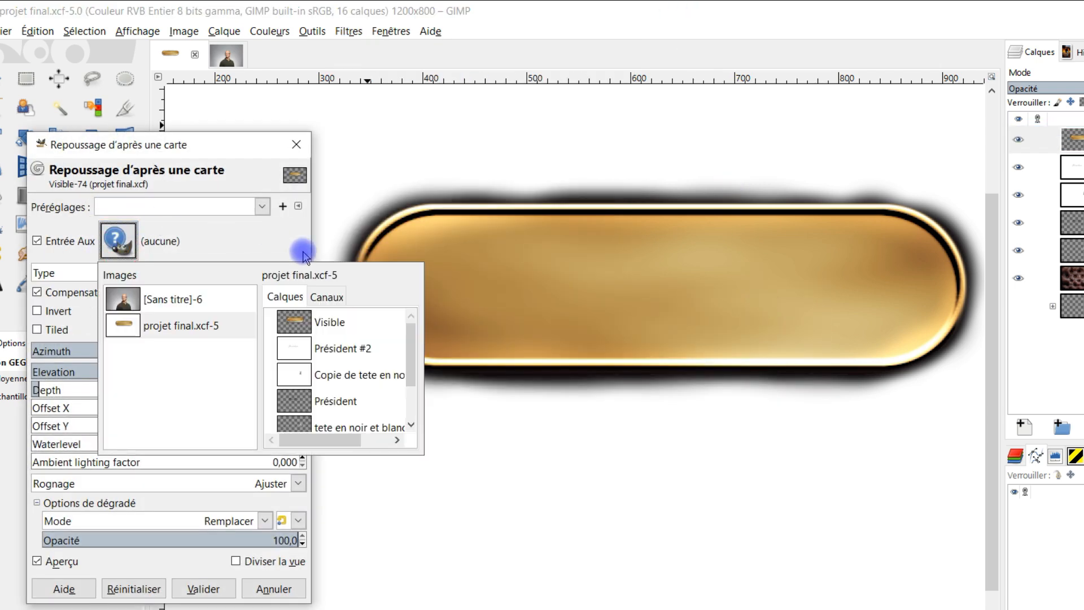
{"action": "left_click", "coordinate": [302, 345]}
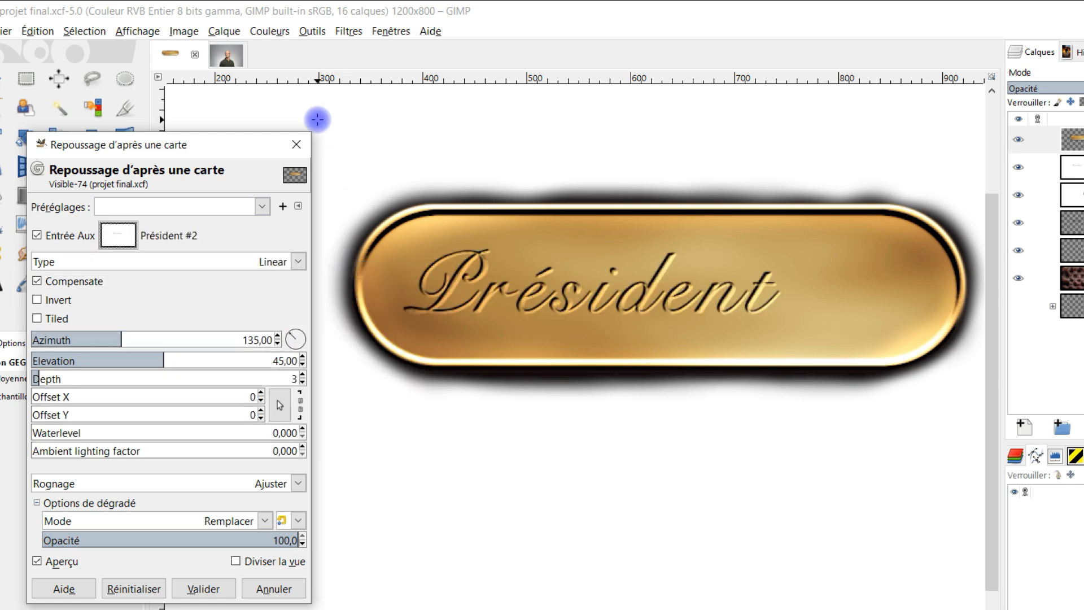
Set the text relief to azimuth 75,09, elevation 15,34, depth 4 and opacity about 90,3, and apply the filter
{"action": "left_click_drag", "start_coordinate": [155, 360], "coordinate": [69, 357]}
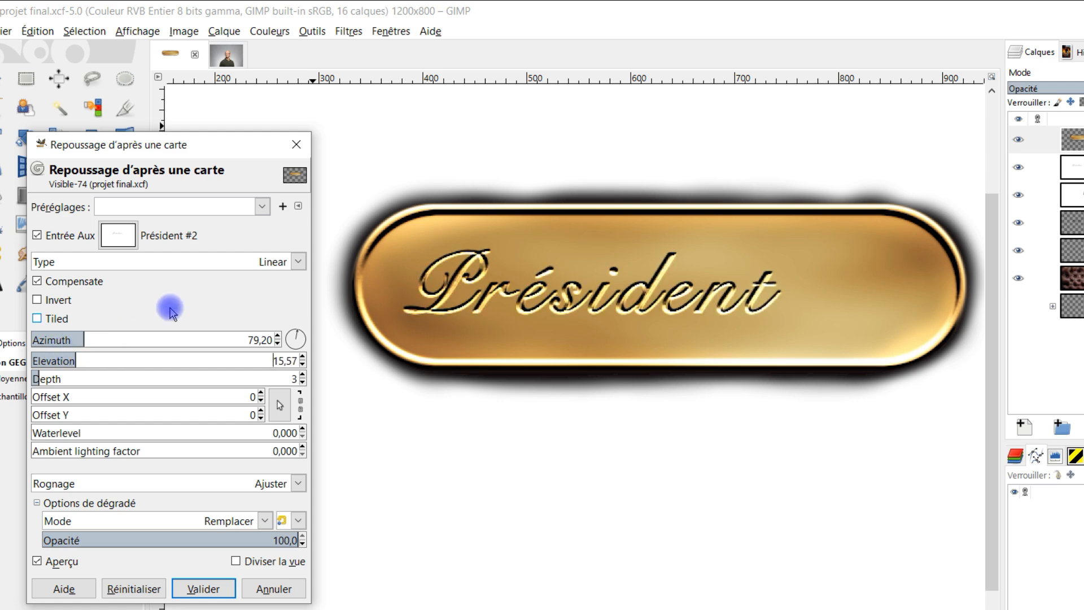
{"action": "mouse_move", "coordinate": [47, 378]}
{"action": "left_mouse_down"}
{"action": "mouse_move", "coordinate": [160, 377]}
{"action": "mouse_move", "coordinate": [52, 380]}
{"action": "left_mouse_up"}
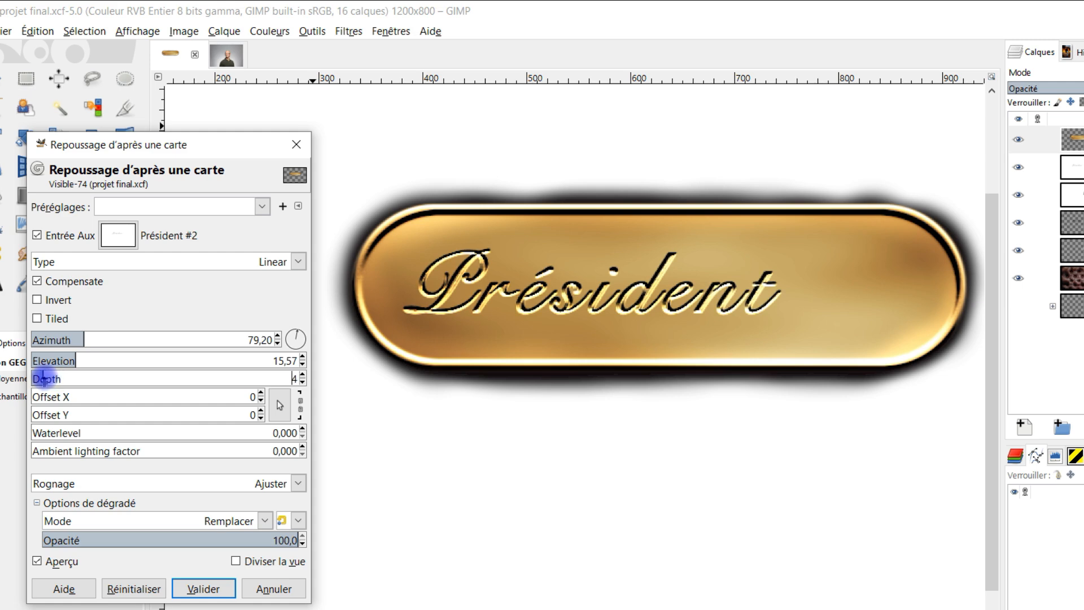
{"action": "mouse_move", "coordinate": [82, 352]}
{"action": "left_mouse_down"}
{"action": "mouse_move", "coordinate": [63, 356]}
{"action": "mouse_move", "coordinate": [80, 359]}
{"action": "left_mouse_up"}
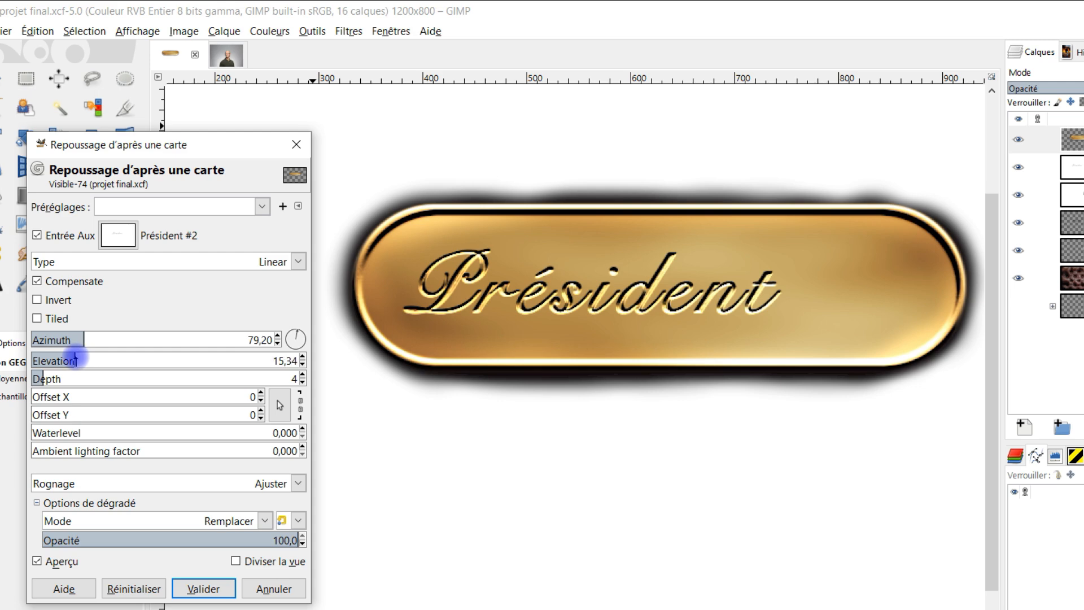
{"action": "mouse_move", "coordinate": [85, 337]}
{"action": "left_mouse_down"}
{"action": "mouse_move", "coordinate": [57, 337]}
{"action": "mouse_move", "coordinate": [90, 337]}
{"action": "left_mouse_up"}
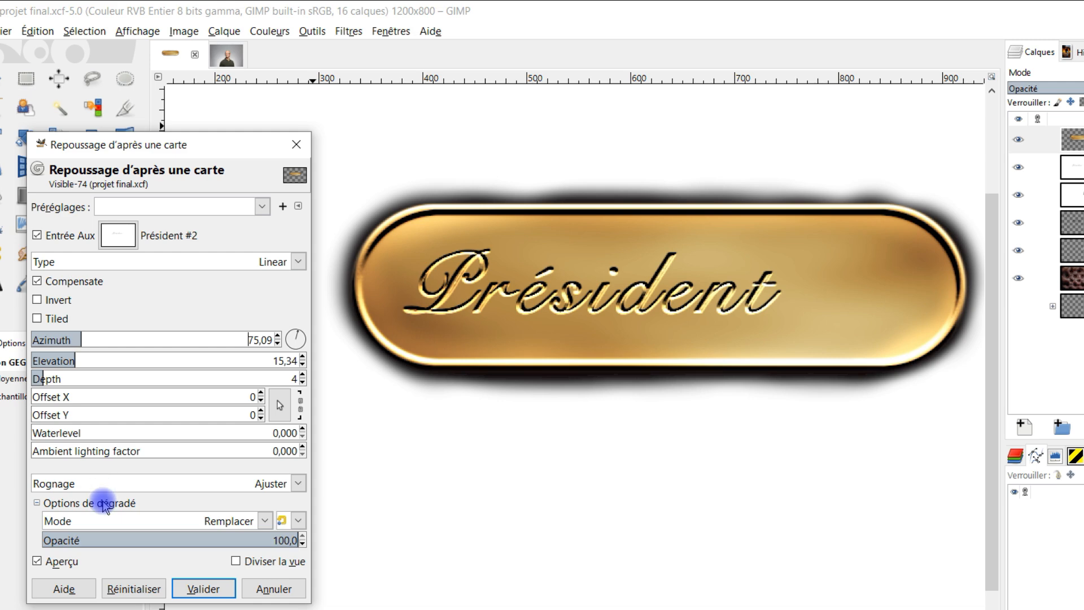
{"action": "left_click_drag", "start_coordinate": [229, 539], "coordinate": [272, 540]}
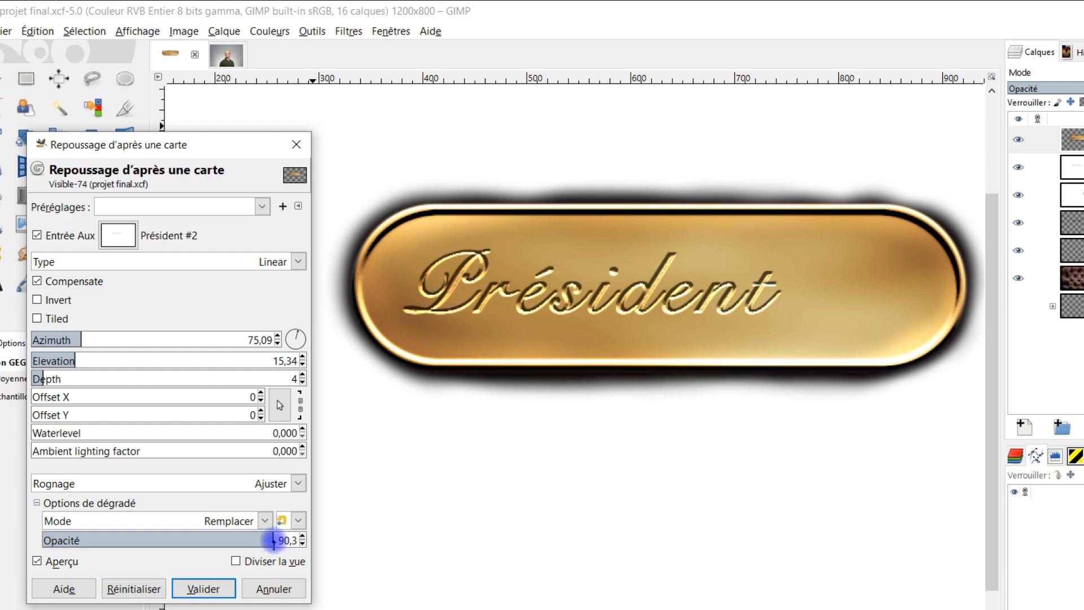
{"action": "left_click", "coordinate": [208, 587]}
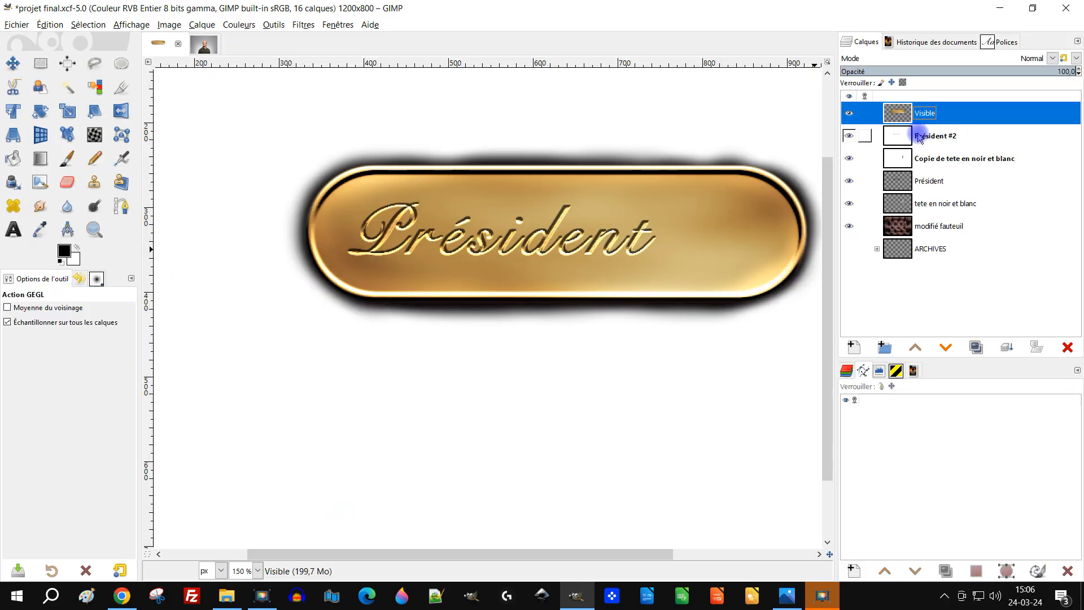
Start another Repoussage d'après une carte on the Visible layer with Copie de tete en noir et blanc as the auxiliary input
{"action": "left_click", "coordinate": [294, 26]}
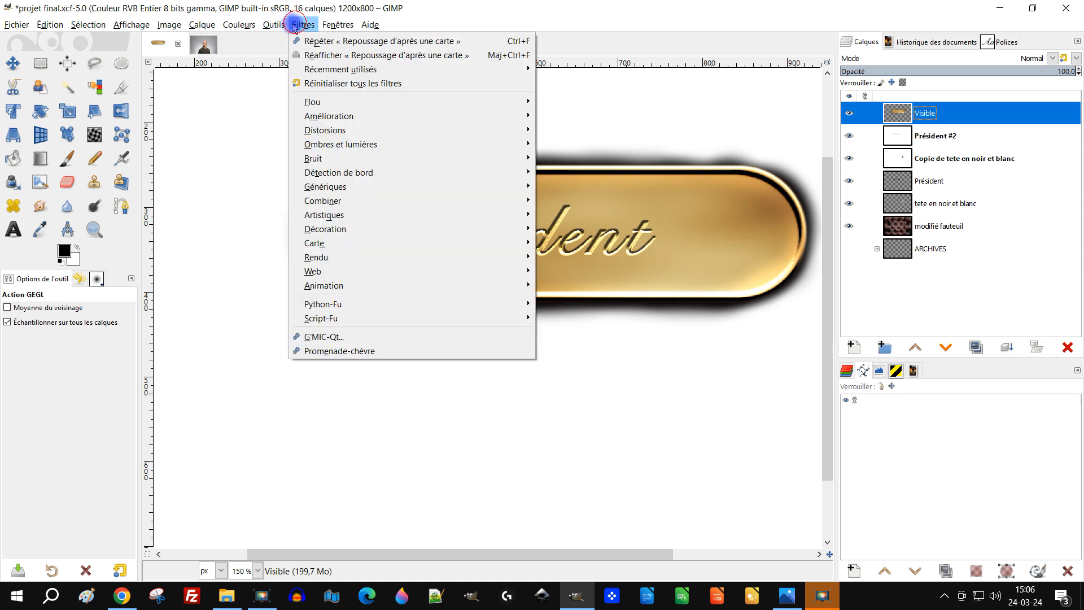
{"action": "mouse_move", "coordinate": [380, 242]}
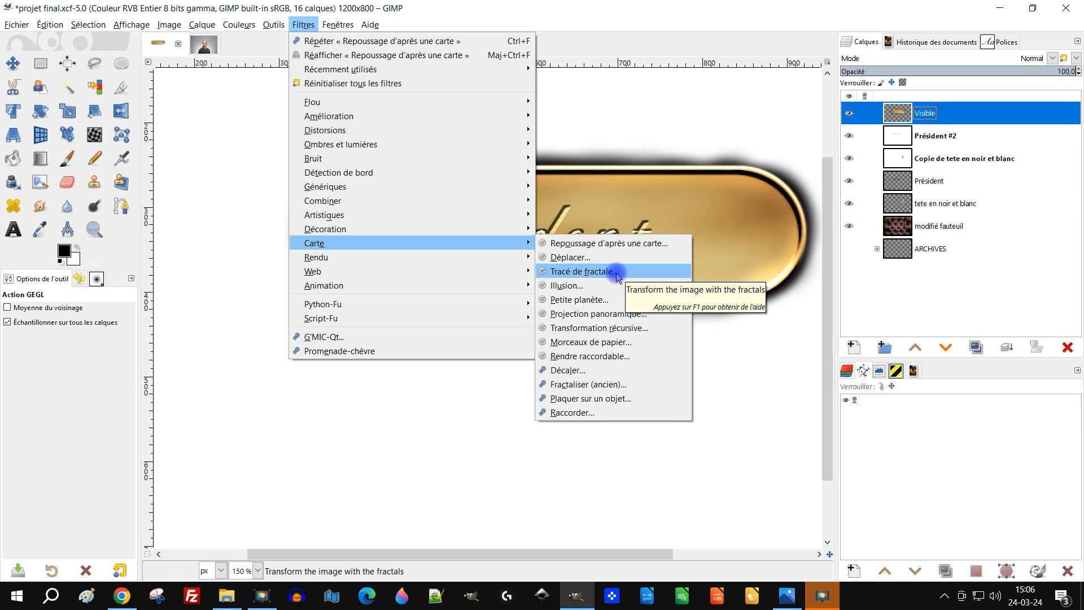
{"action": "left_click", "coordinate": [621, 243]}
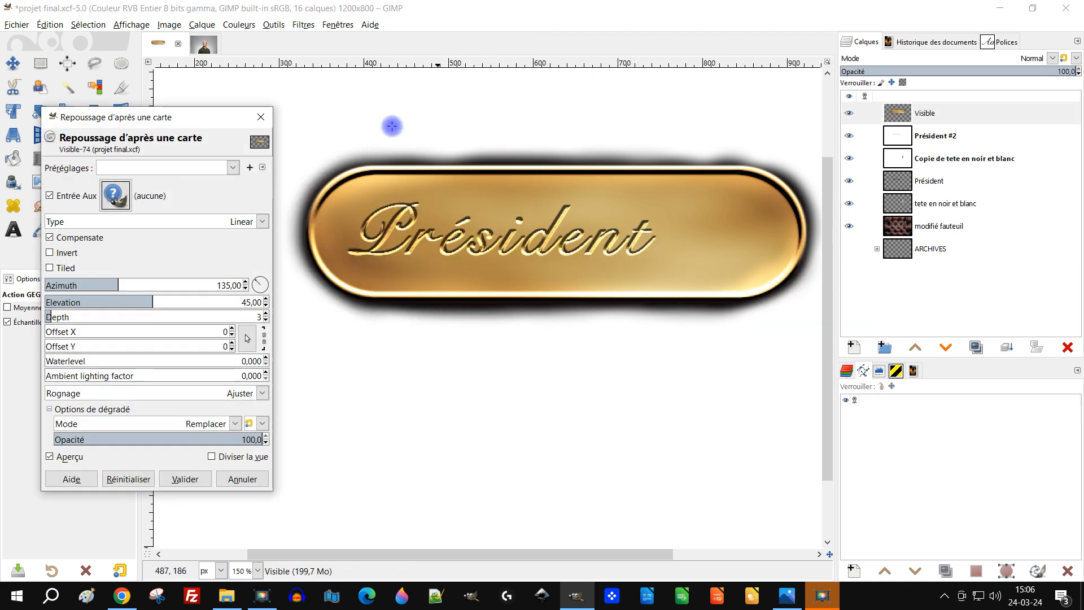
{"action": "left_click", "coordinate": [125, 205]}
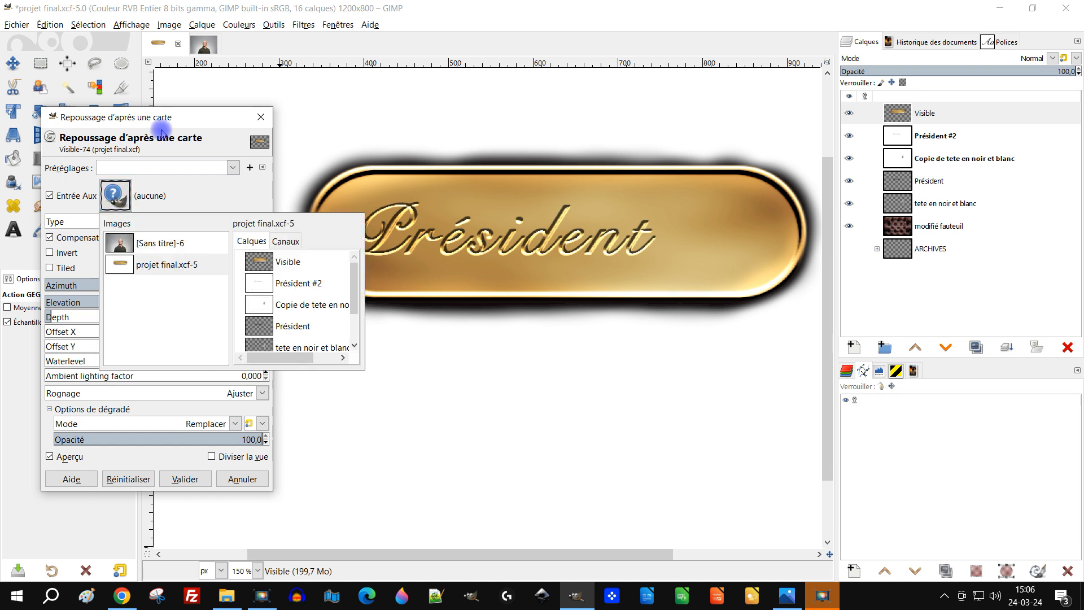
{"action": "left_click", "coordinate": [264, 308]}
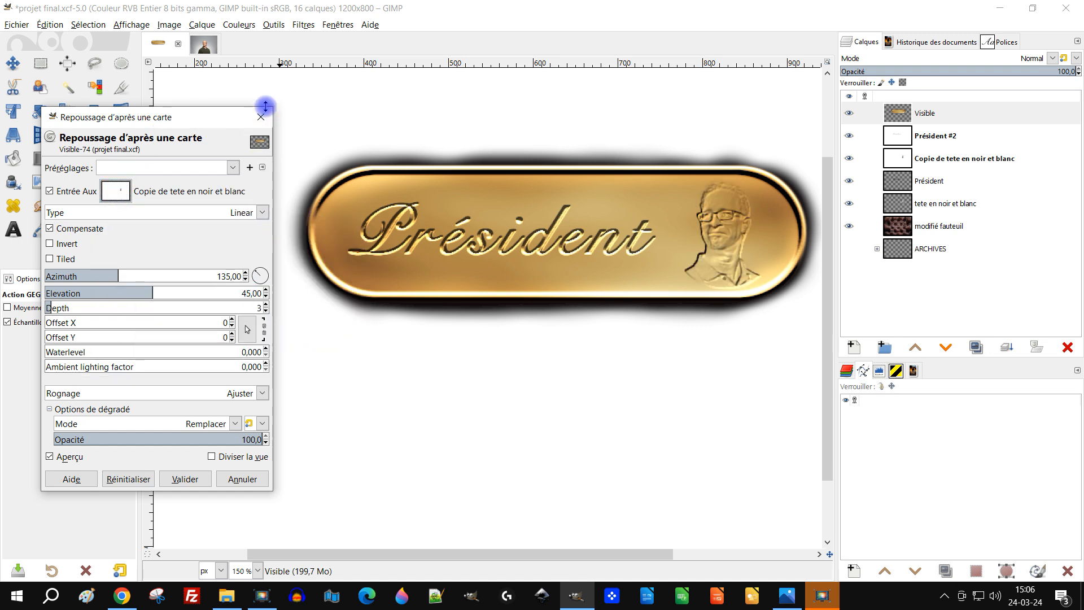
Set the portrait relief to azimuth 162,51, elevation 7,69, depth 2, water level 0 and ambient lighting factor 0,254
{"action": "left_click_drag", "start_coordinate": [112, 276], "coordinate": [71, 292]}
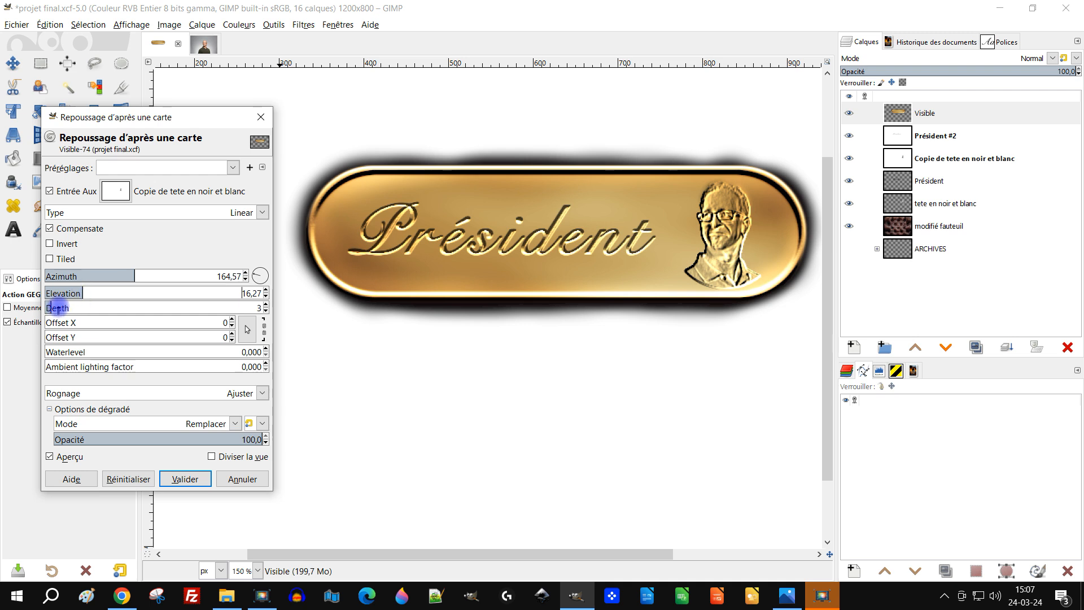
{"action": "mouse_move", "coordinate": [59, 307]}
{"action": "left_mouse_down"}
{"action": "mouse_move", "coordinate": [93, 306]}
{"action": "mouse_move", "coordinate": [49, 307]}
{"action": "left_mouse_up"}
{"action": "mouse_move", "coordinate": [136, 276]}
{"action": "left_mouse_down"}
{"action": "mouse_move", "coordinate": [116, 275]}
{"action": "mouse_move", "coordinate": [147, 275]}
{"action": "mouse_move", "coordinate": [138, 275]}
{"action": "left_mouse_up"}
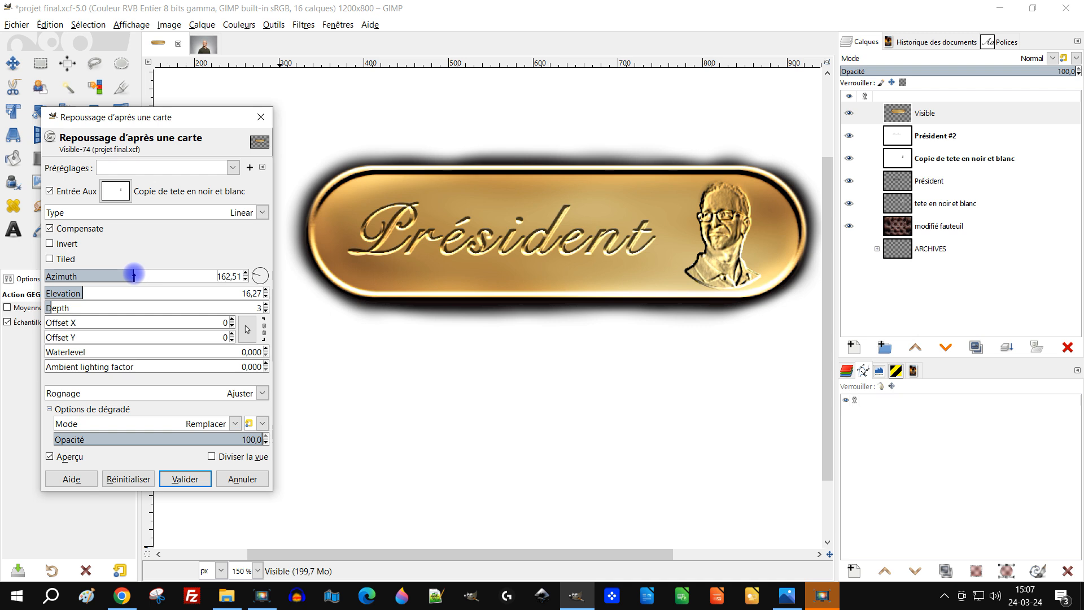
{"action": "left_click_drag", "start_coordinate": [79, 291], "coordinate": [49, 306]}
{"action": "left_click", "coordinate": [56, 311]}
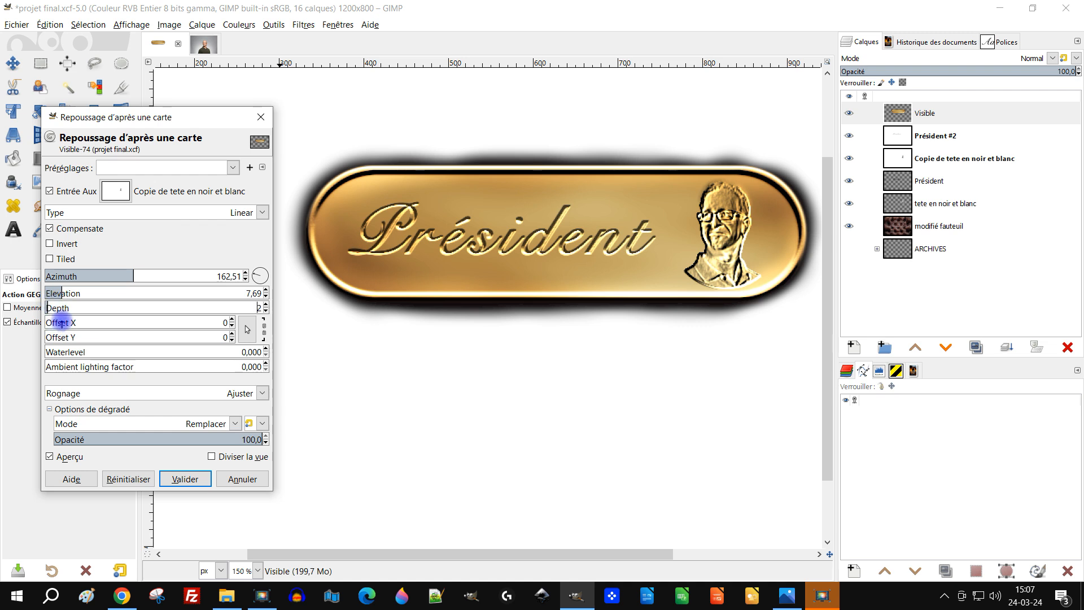
{"action": "left_click_drag", "start_coordinate": [62, 353], "coordinate": [6, 337]}
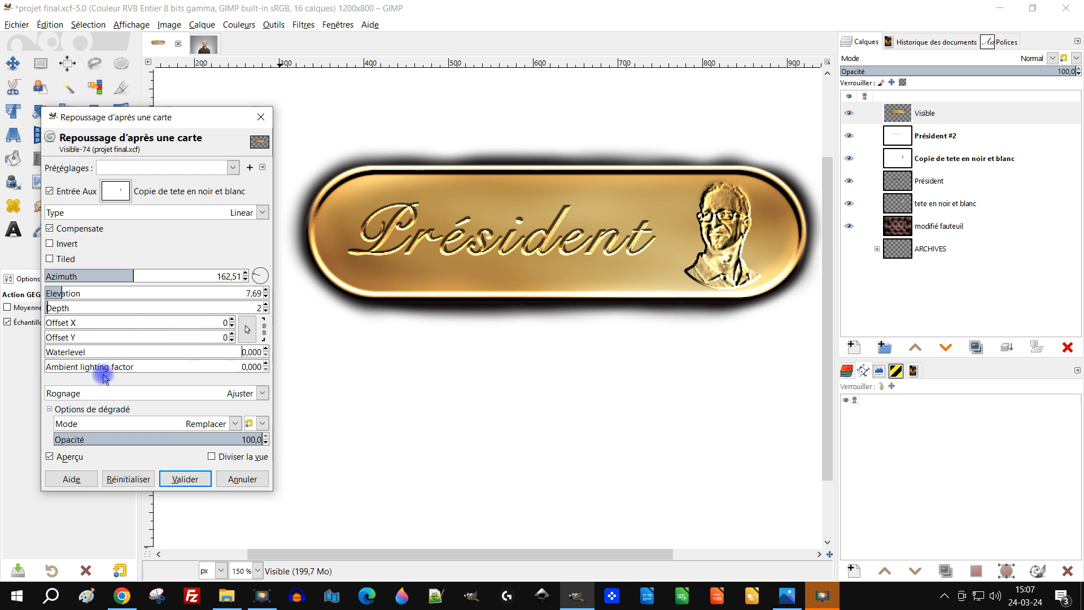
{"action": "left_click_drag", "start_coordinate": [66, 368], "coordinate": [100, 364]}
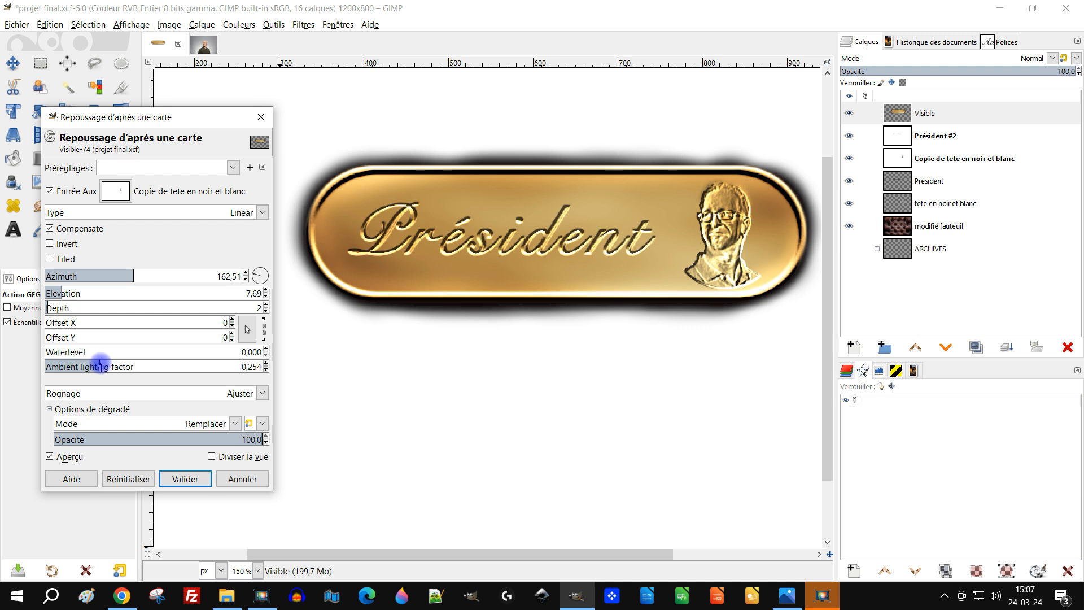
Set the portrait relief to elevation 19,74, depth 7 and ambient lighting factor 0,303, and apply the filter
{"action": "left_click", "coordinate": [57, 307]}
{"action": "left_click_drag", "start_coordinate": [57, 307], "coordinate": [59, 307]}
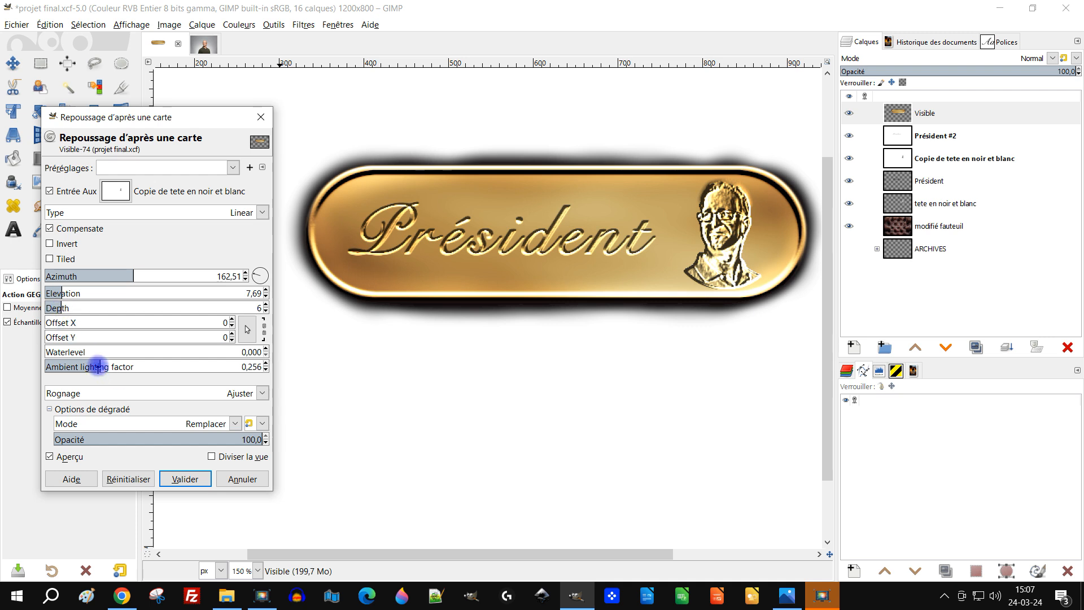
{"action": "mouse_move", "coordinate": [97, 364]}
{"action": "left_mouse_down"}
{"action": "mouse_move", "coordinate": [52, 364]}
{"action": "mouse_move", "coordinate": [176, 362]}
{"action": "mouse_move", "coordinate": [88, 363]}
{"action": "left_mouse_up"}
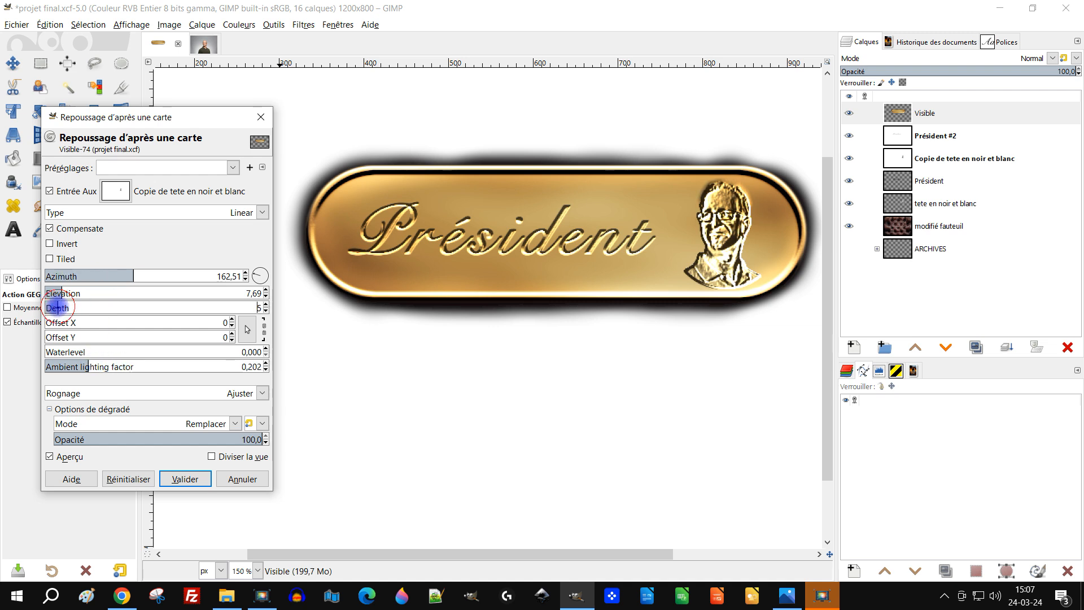
{"action": "left_click_drag", "start_coordinate": [58, 307], "coordinate": [55, 306]}
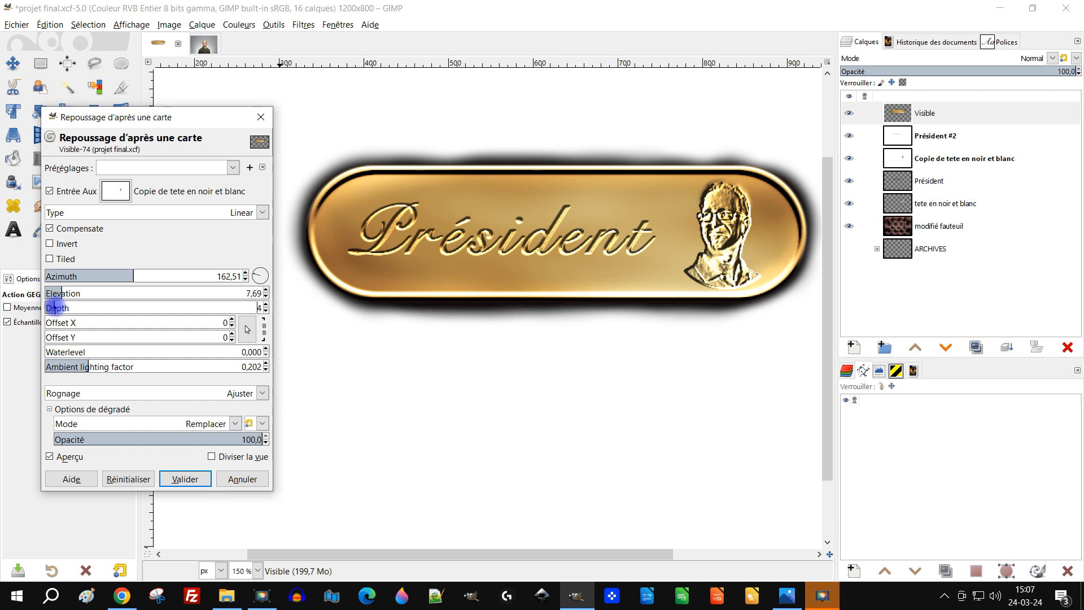
{"action": "left_click_drag", "start_coordinate": [64, 293], "coordinate": [77, 294]}
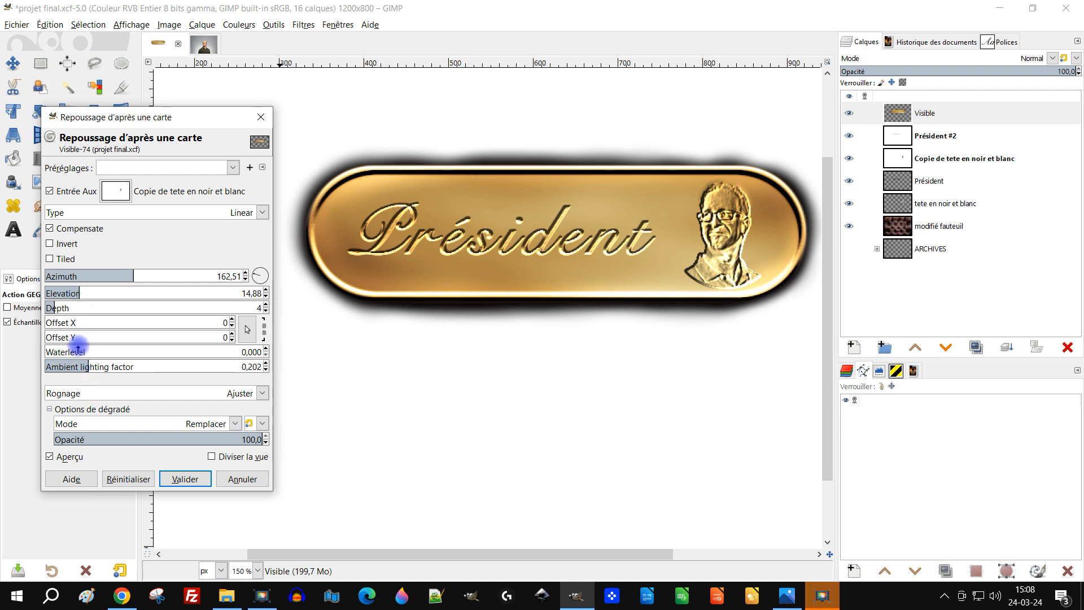
{"action": "left_click_drag", "start_coordinate": [77, 346], "coordinate": [2, 346]}
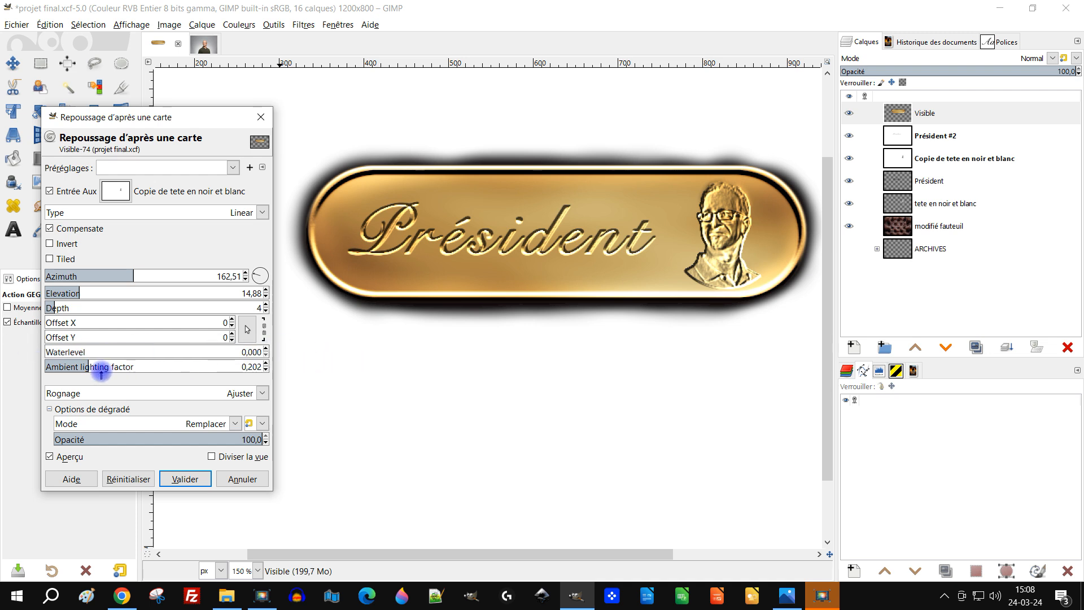
{"action": "left_click_drag", "start_coordinate": [112, 367], "coordinate": [124, 367]}
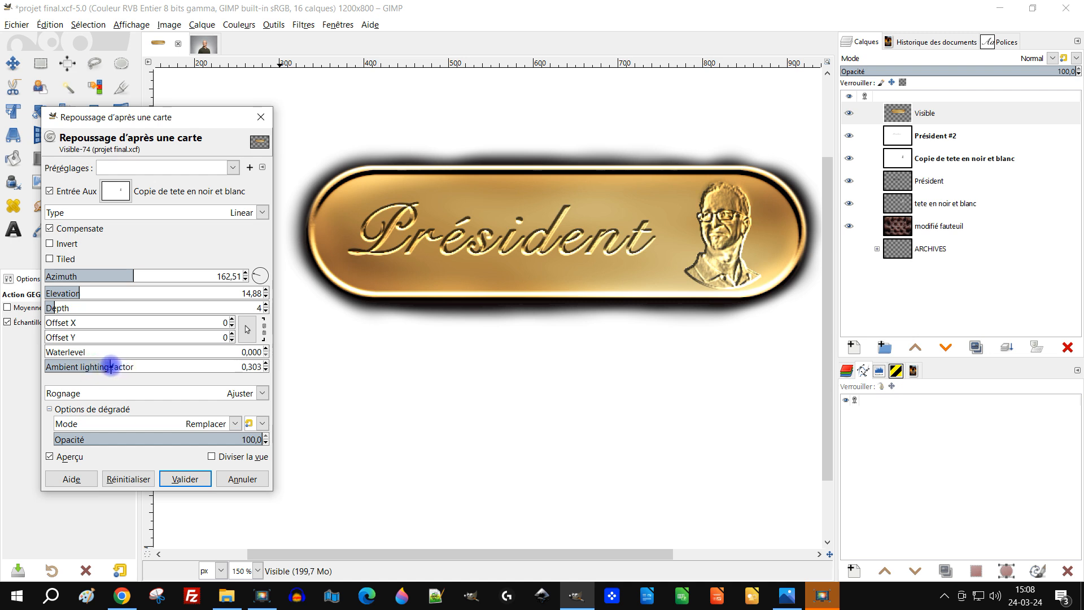
{"action": "left_click", "coordinate": [66, 308]}
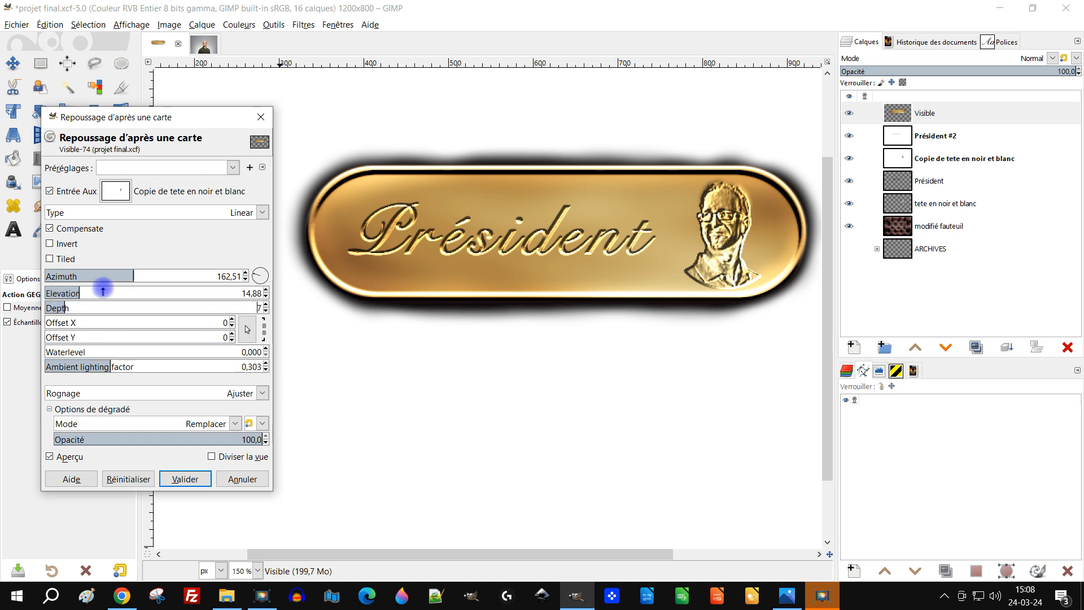
{"action": "left_click_drag", "start_coordinate": [80, 291], "coordinate": [91, 291]}
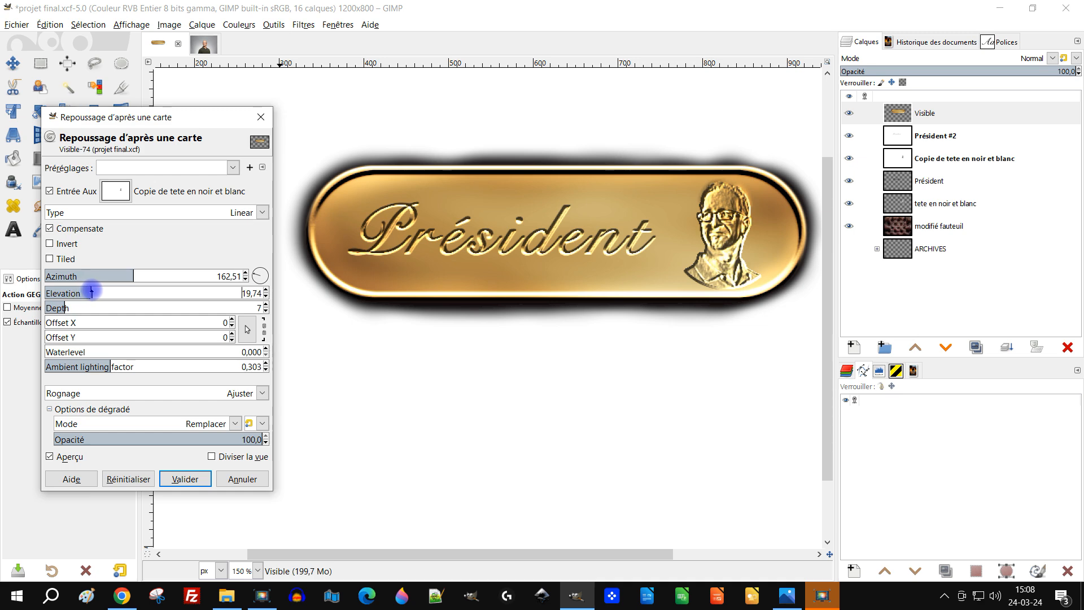
{"action": "left_click", "coordinate": [184, 478]}
Hide the Président #2 and Copie de tete en noir et blanc layers to reveal the plaque on the leather
{"action": "left_click", "coordinate": [848, 136]}
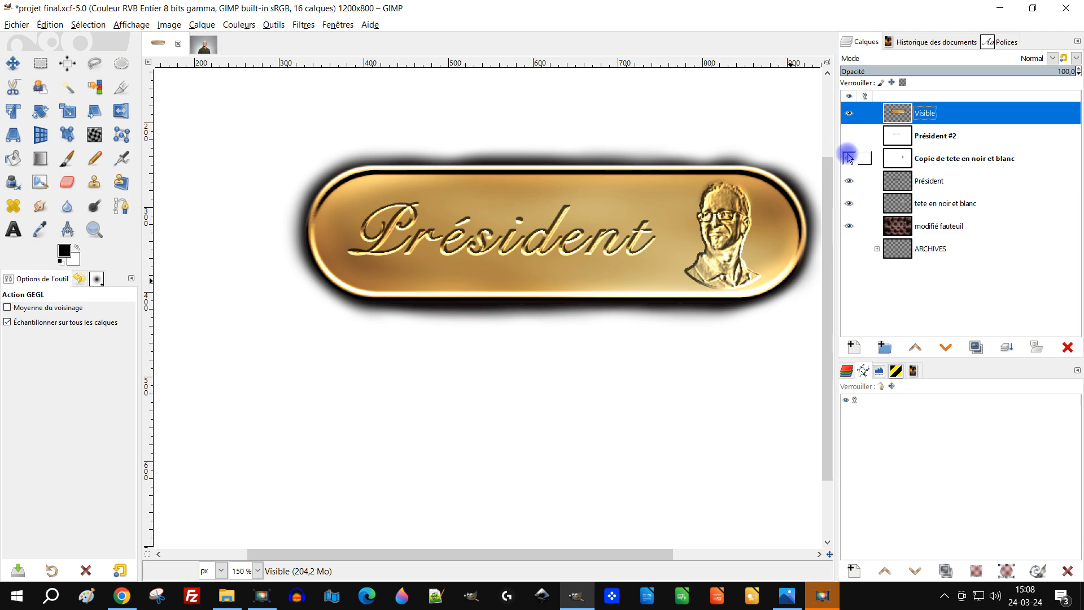
{"action": "left_click", "coordinate": [848, 158]}
{"action": "scroll", "coordinate": [758, 273], "scroll_direction": "down", "scroll_amount": 3, "text": "ctrl"}
{"action": "scroll", "coordinate": [779, 266], "scroll_direction": "up", "scroll_amount": 2, "text": "ctrl"}
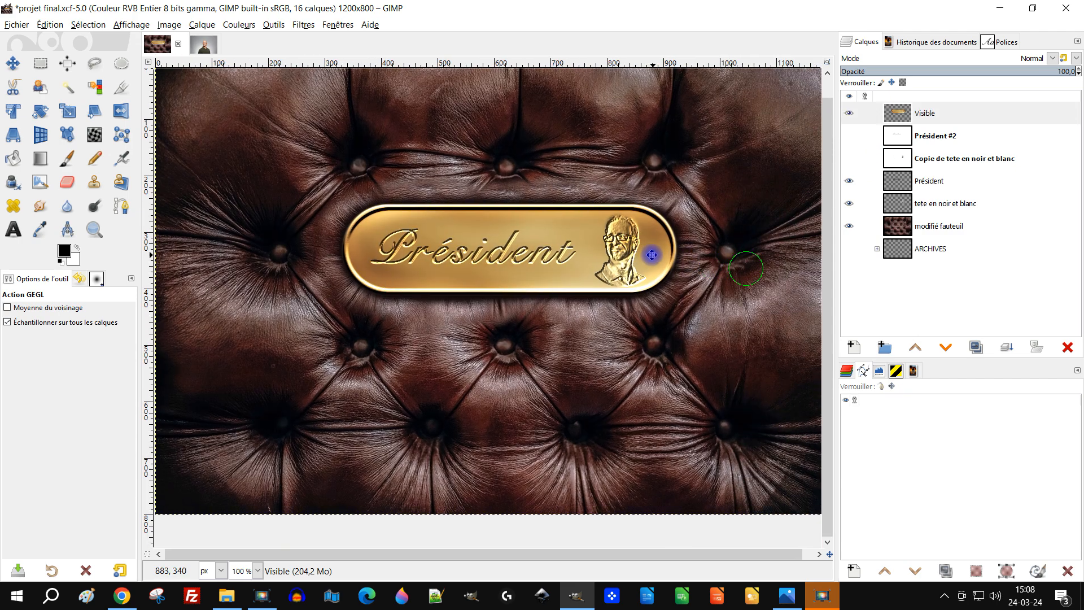
{"action": "scroll", "coordinate": [671, 253], "scroll_direction": "down", "scroll_amount": 1, "text": "ctrl"}
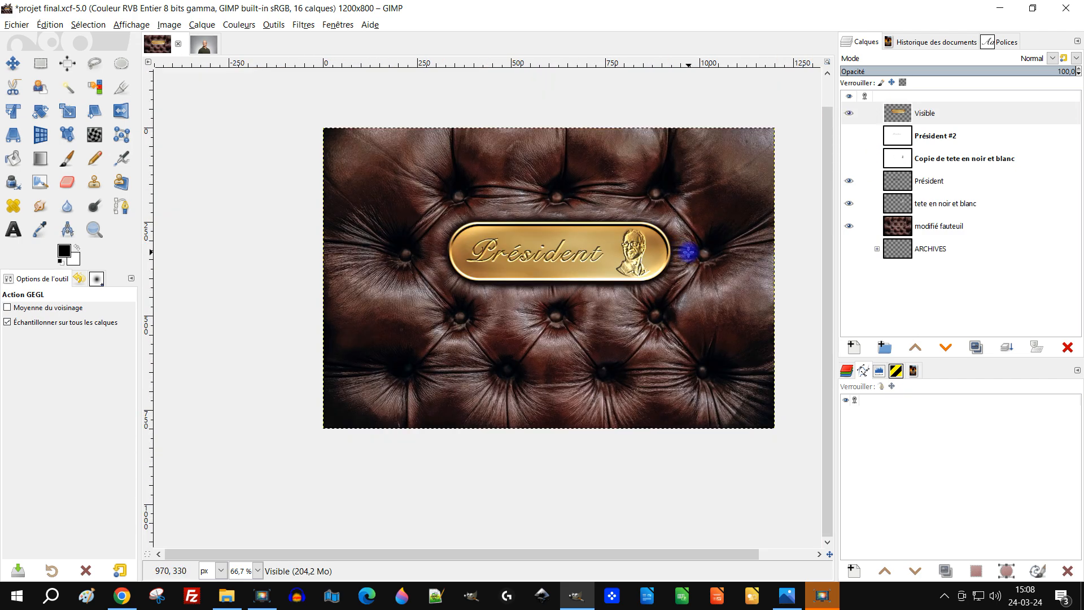
{"action": "scroll", "coordinate": [687, 252], "scroll_direction": "up", "scroll_amount": 1, "text": "ctrl"}
Move Président #2 and Copie de tete en noir et blanc into the ARCHIVES group, and collapse the group
{"action": "left_click", "coordinate": [905, 137]}
{"action": "left_click_drag", "start_coordinate": [906, 137], "coordinate": [938, 237]}
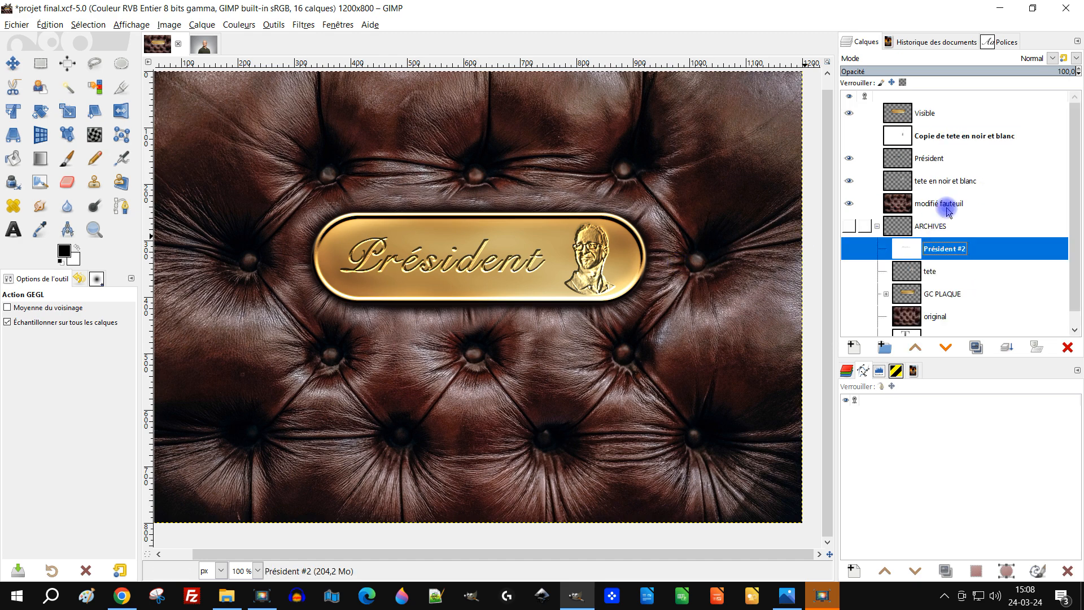
{"action": "left_click_drag", "start_coordinate": [903, 137], "coordinate": [928, 229]}
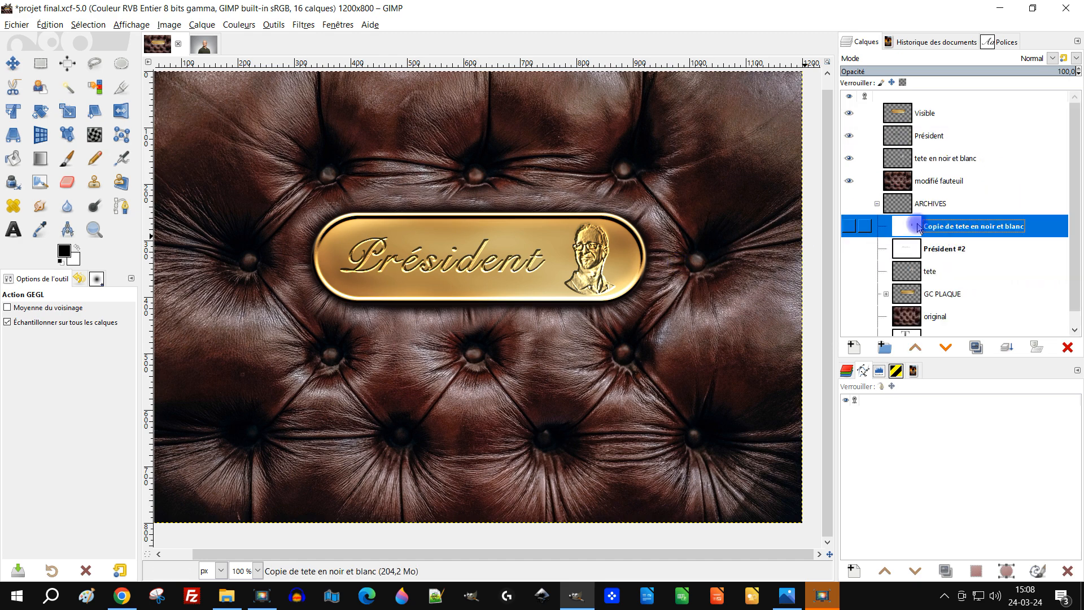
{"action": "left_click", "coordinate": [876, 203]}
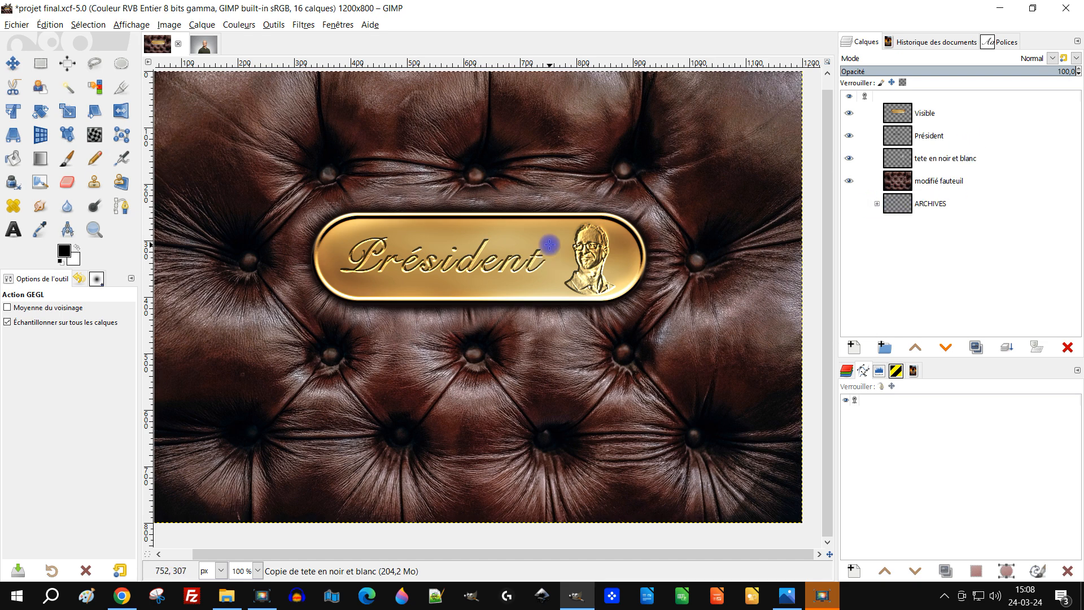
{"action": "scroll", "coordinate": [549, 244], "scroll_direction": "down", "scroll_amount": 2, "text": "ctrl"}
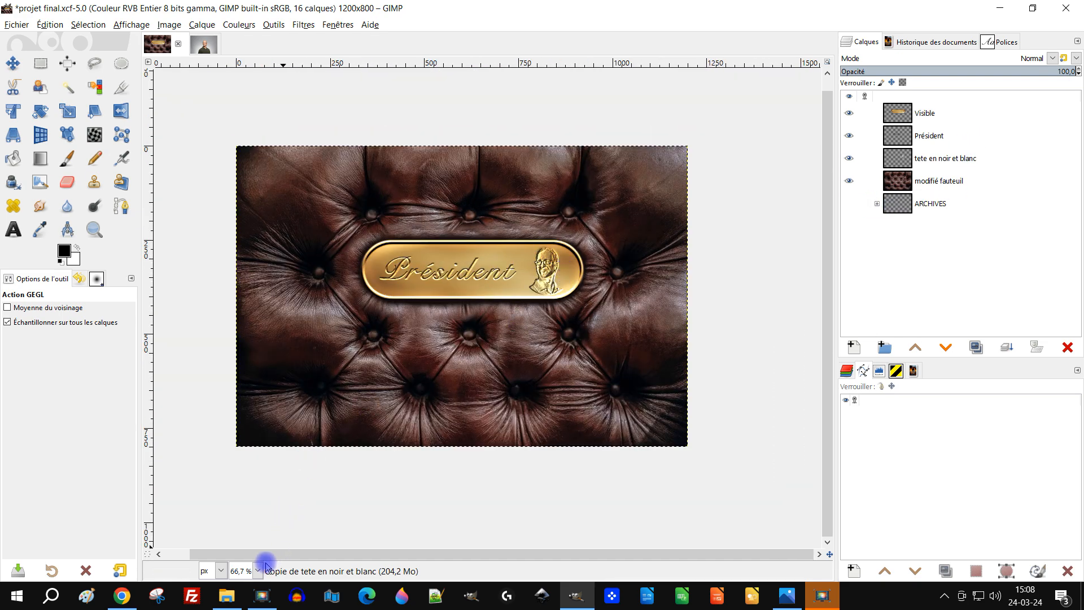
{"action": "left_click", "coordinate": [258, 570]}
{"action": "left_click", "coordinate": [260, 484]}
{"action": "left_click_drag", "start_coordinate": [578, 434], "coordinate": [602, 445]}
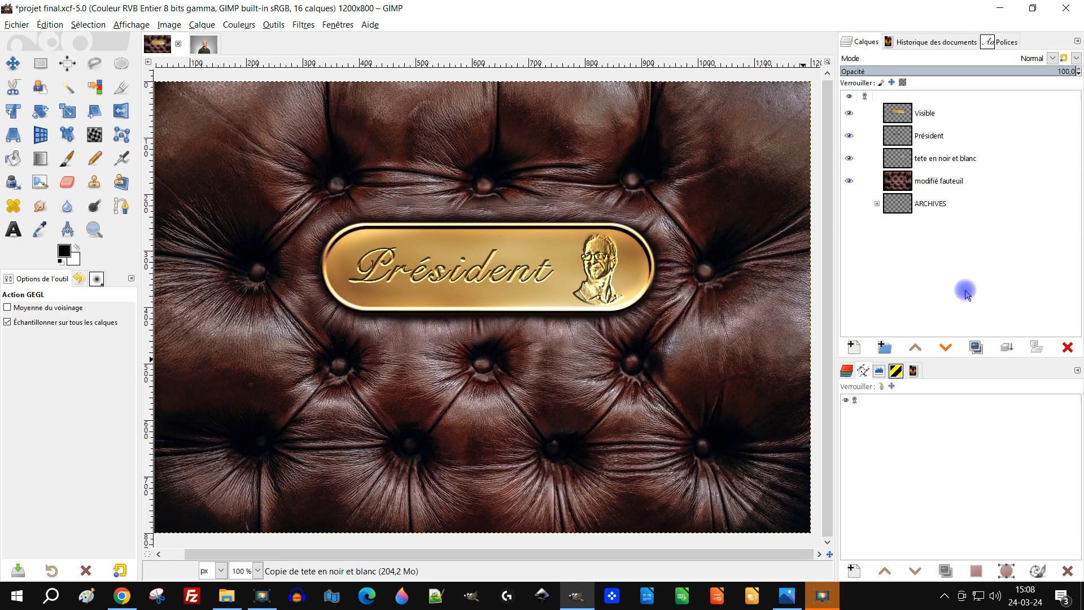
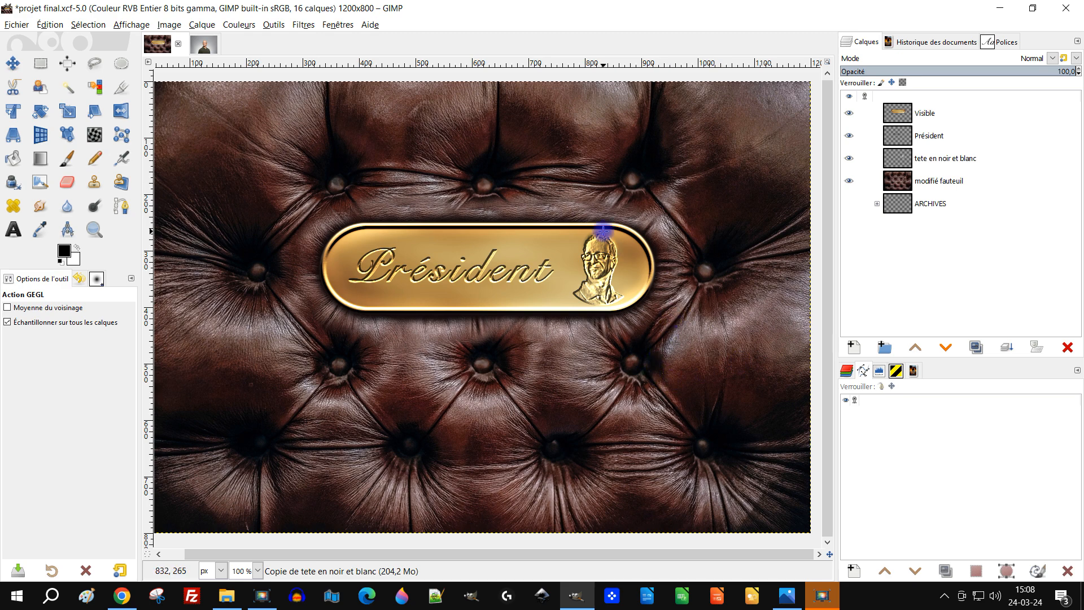
Expand the ARCHIVES and GC PLAQUE groups to examine the archived plaque layers, keeping the Visible layer selected
{"action": "left_click", "coordinate": [895, 112]}
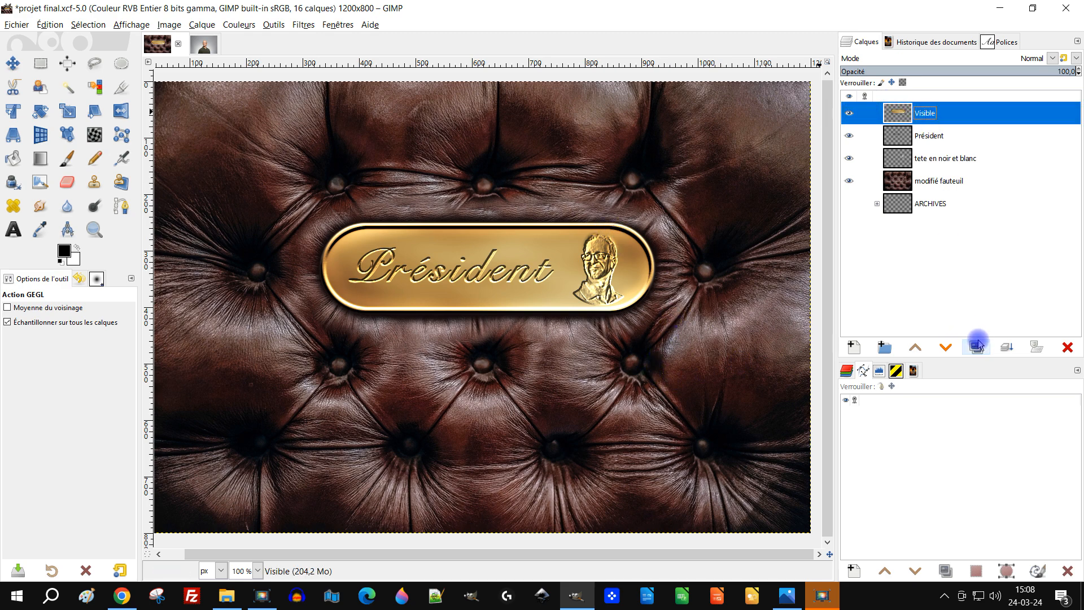
{"action": "left_click", "coordinate": [877, 203]}
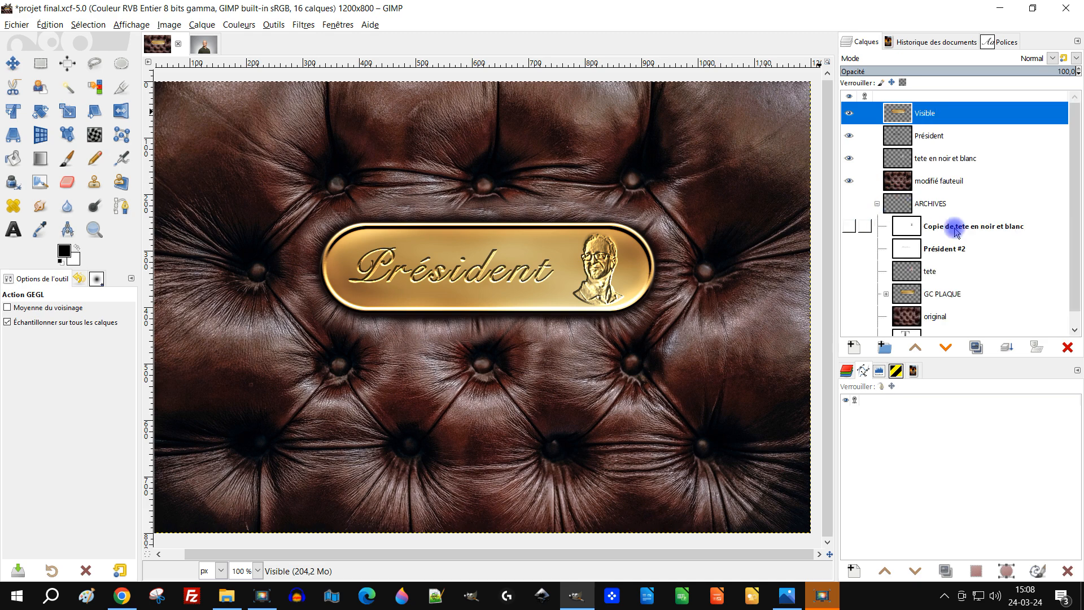
{"action": "left_click", "coordinate": [885, 296]}
{"action": "scroll", "coordinate": [1056, 226], "scroll_direction": "down", "scroll_amount": 3}
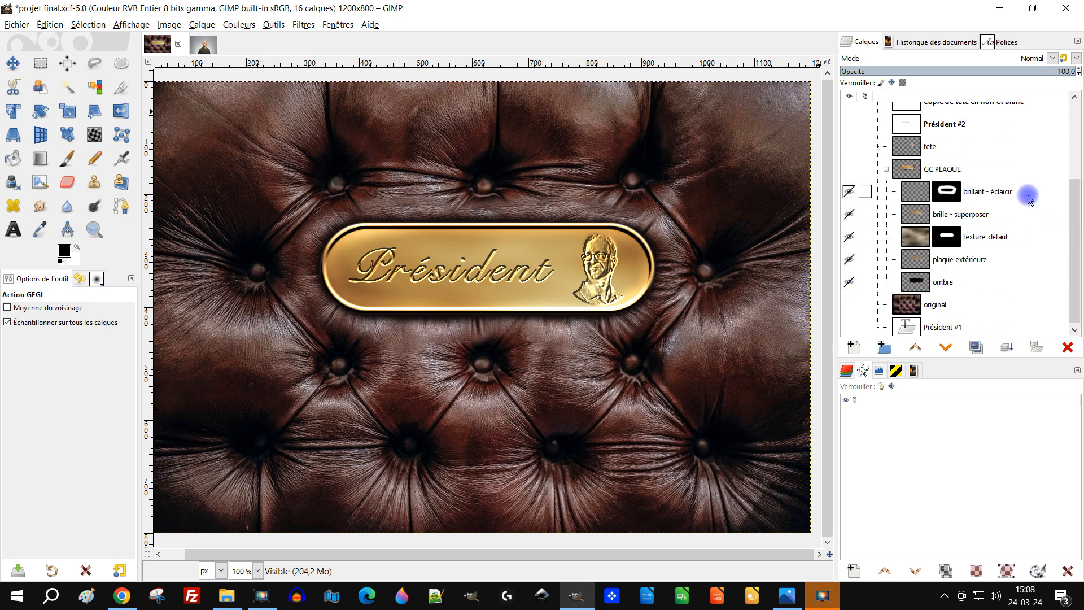
{"action": "scroll", "coordinate": [1006, 223], "scroll_direction": "up", "scroll_amount": 5}
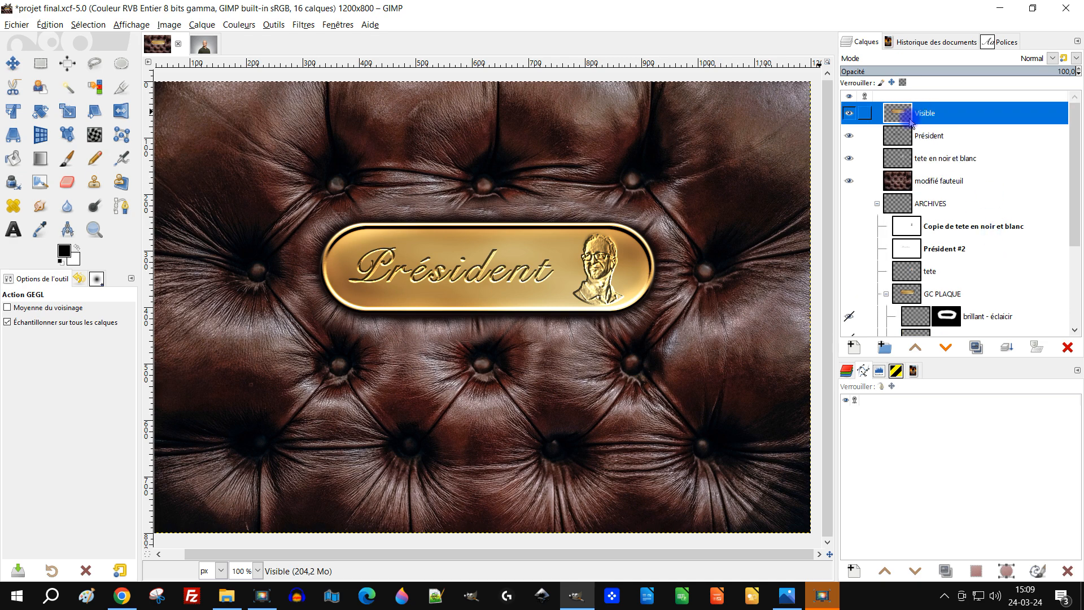
Try brightening the plaque with a duplicate of Visible in Addition mode at 21,5 opacity, and delete the duplicate
{"action": "left_click", "coordinate": [974, 345]}
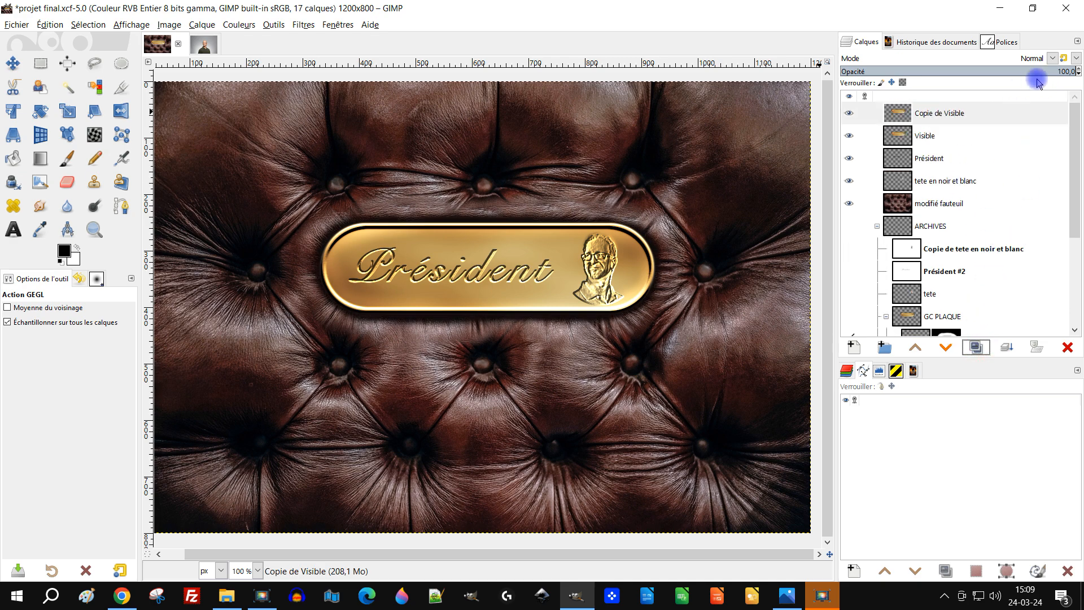
{"action": "left_click", "coordinate": [1052, 59]}
{"action": "left_click", "coordinate": [903, 241]}
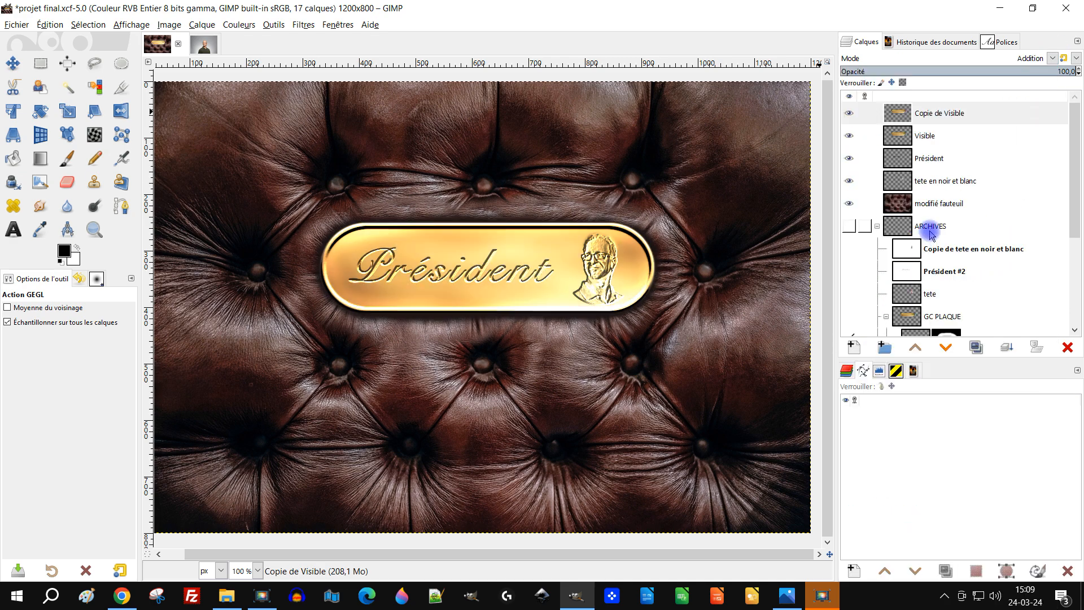
{"action": "left_click_drag", "start_coordinate": [946, 82], "coordinate": [891, 69]}
{"action": "left_click", "coordinate": [848, 114]}
{"action": "left_click", "coordinate": [847, 114]}
{"action": "left_click", "coordinate": [848, 114]}
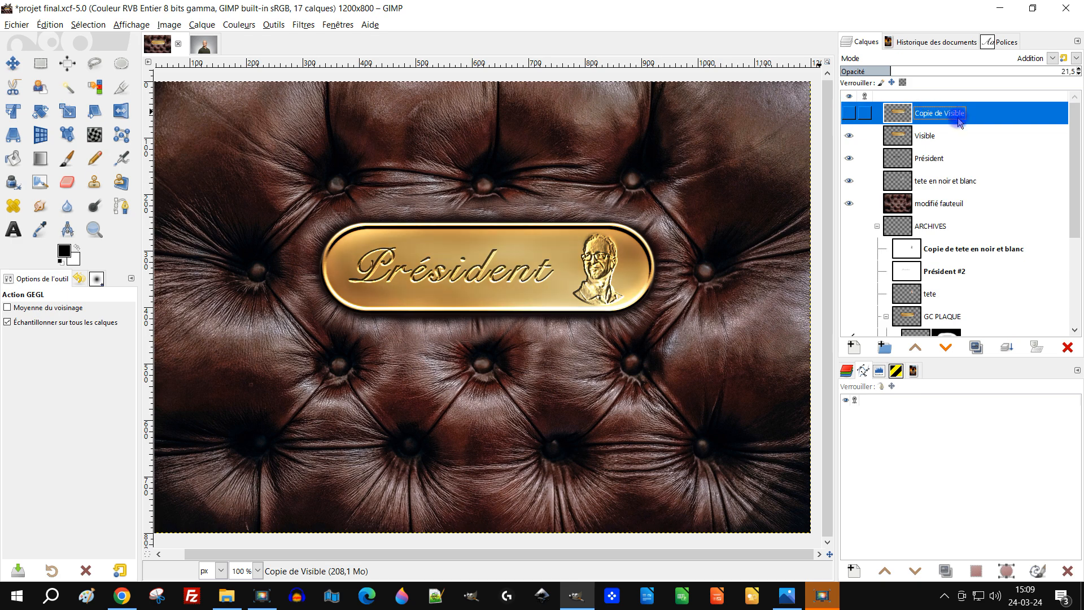
{"action": "left_click", "coordinate": [1067, 348]}
Examine the engraved plaque against the leather at several magnifications, ending with the whole image in view
{"action": "scroll", "coordinate": [605, 243], "scroll_direction": "down", "scroll_amount": 2}
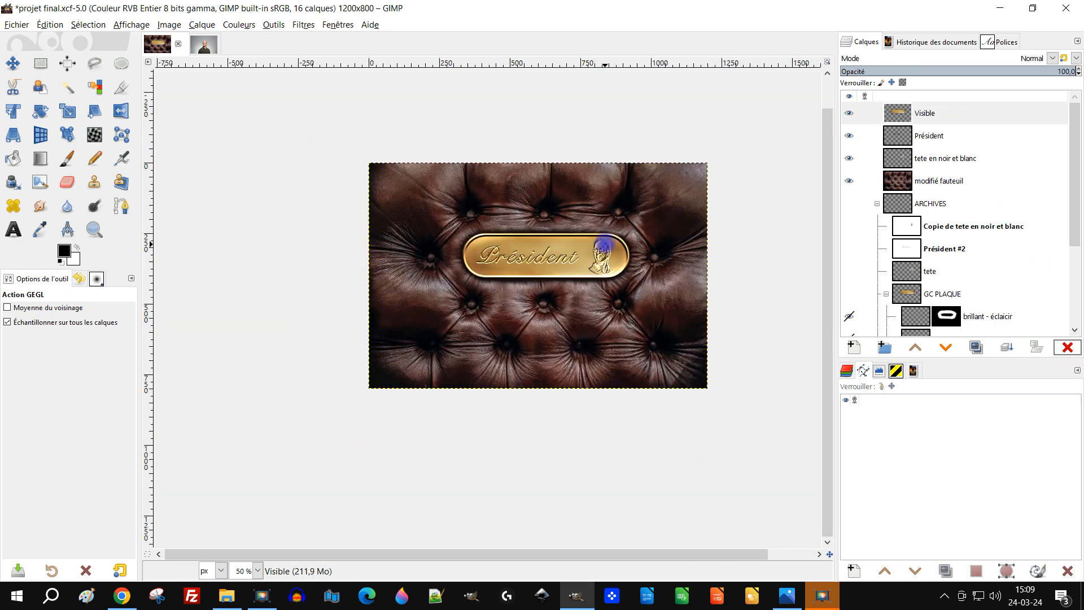
{"action": "scroll", "coordinate": [601, 223], "scroll_direction": "up", "scroll_amount": 2}
{"action": "left_click_drag", "start_coordinate": [611, 221], "coordinate": [618, 244]}
{"action": "scroll", "coordinate": [619, 236], "scroll_direction": "down", "scroll_amount": 2}
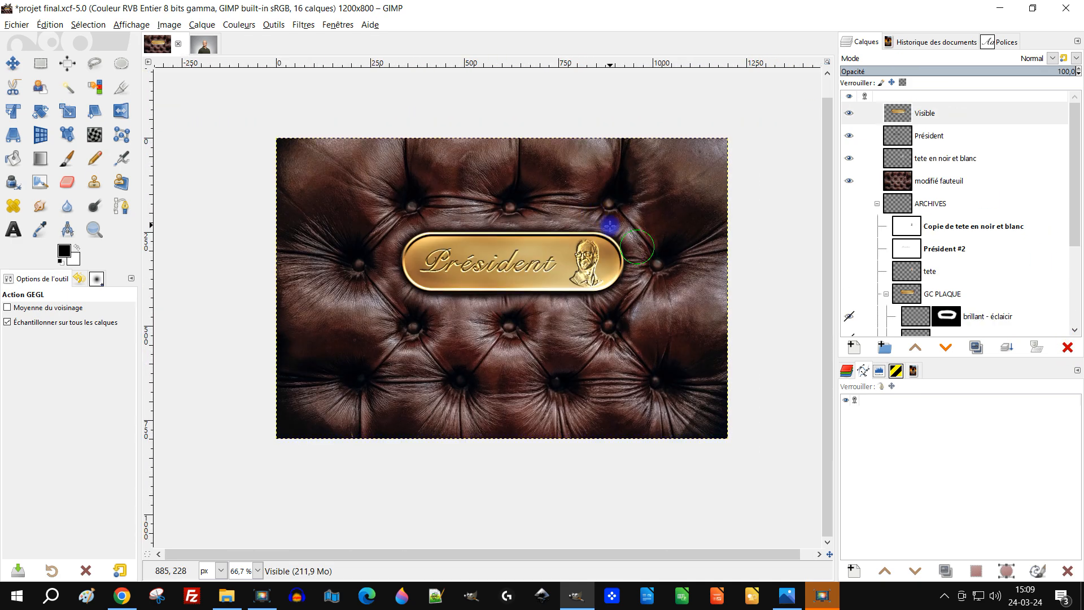
{"action": "scroll", "coordinate": [612, 256], "scroll_direction": "up", "scroll_amount": 2}
{"action": "scroll", "coordinate": [616, 250], "scroll_direction": "down", "scroll_amount": 1}
{"action": "scroll", "coordinate": [613, 252], "scroll_direction": "up", "scroll_amount": 1}
{"action": "scroll", "coordinate": [610, 255], "scroll_direction": "down", "scroll_amount": 1}
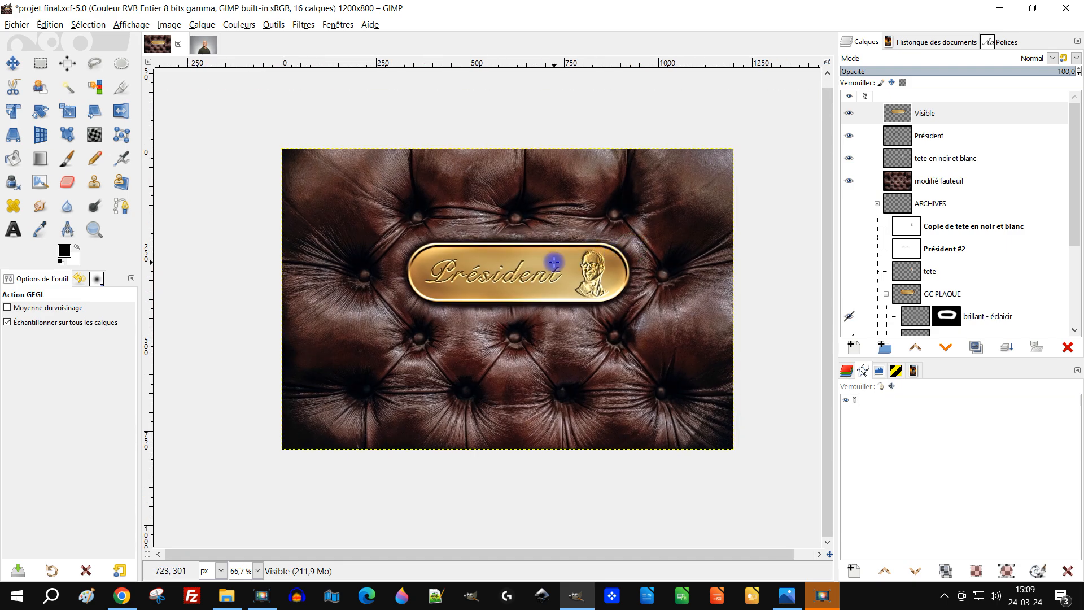
{"action": "left_click", "coordinate": [93, 230]}
{"action": "left_click_drag", "start_coordinate": [262, 151], "coordinate": [774, 503]}
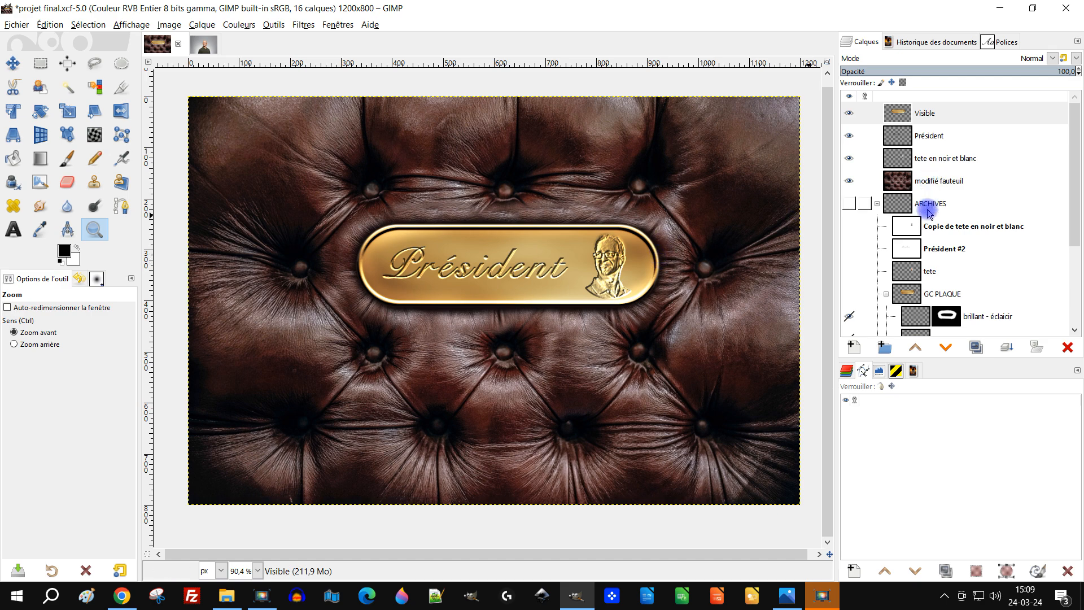
{"action": "left_click", "coordinate": [876, 201]}
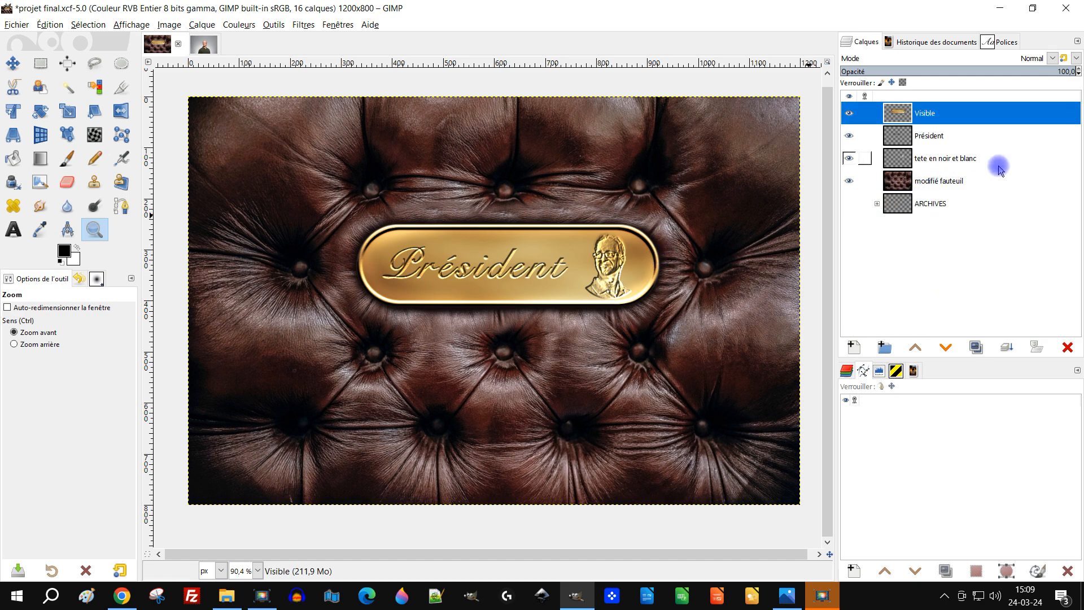
{"action": "left_click", "coordinate": [930, 183]}
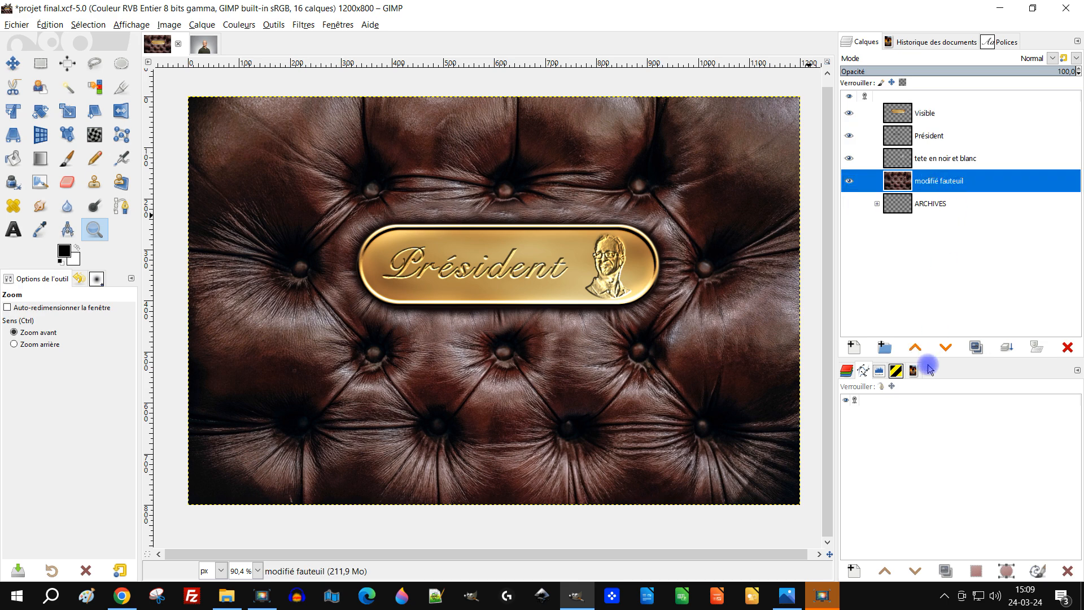
{"action": "left_click", "coordinate": [853, 348]}
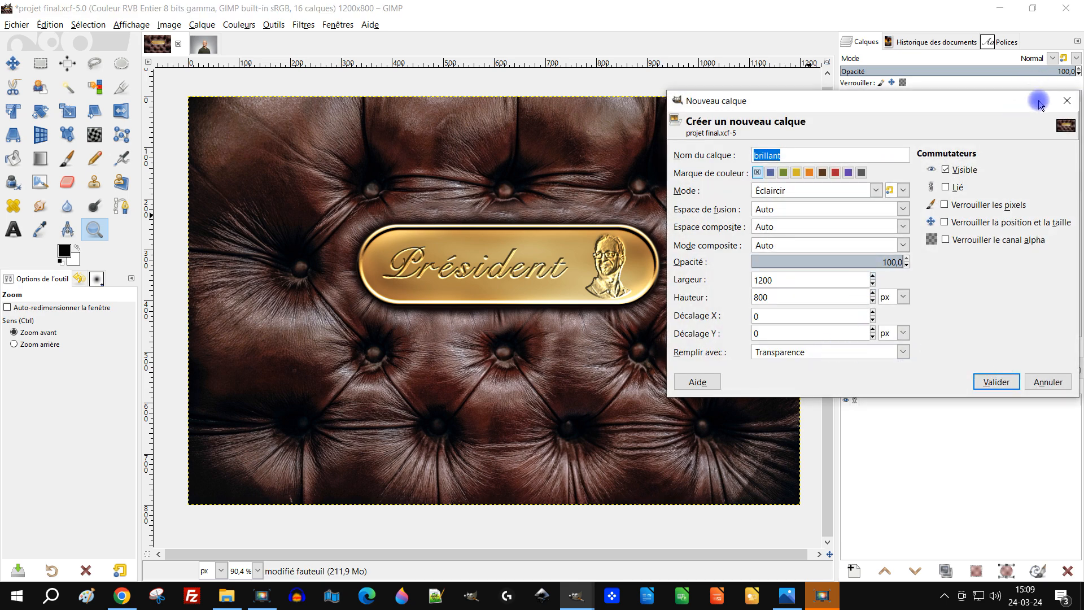
{"action": "left_click", "coordinate": [1066, 100]}
{"action": "left_click", "coordinate": [908, 177]}
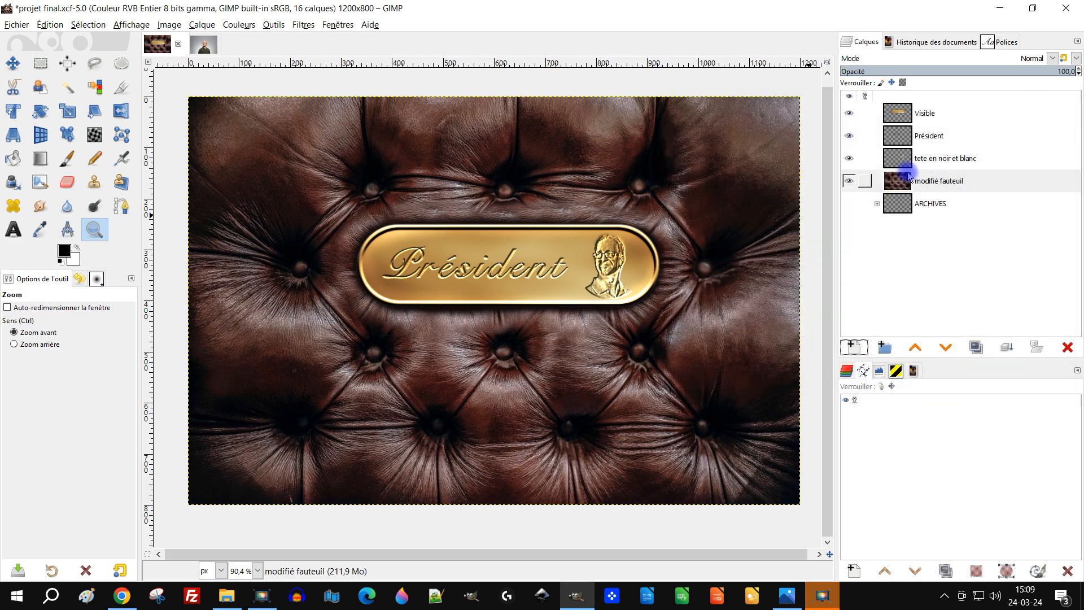
Move the ombre layer out of the archived GC PLAQUE group to directly above the Président layer
{"action": "left_click", "coordinate": [877, 204]}
{"action": "scroll", "coordinate": [937, 243], "scroll_direction": "down", "scroll_amount": 3}
{"action": "scroll", "coordinate": [945, 262], "scroll_direction": "down", "scroll_amount": 3}
{"action": "left_click", "coordinate": [933, 282]}
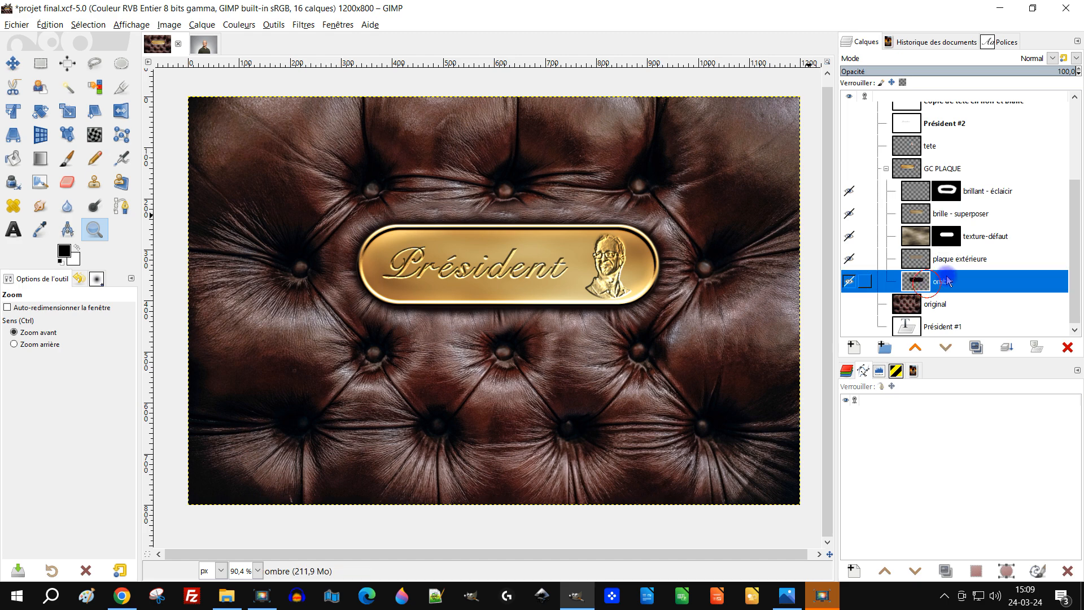
{"action": "scroll", "coordinate": [988, 251], "scroll_direction": "up", "scroll_amount": 4}
{"action": "scroll", "coordinate": [993, 253], "scroll_direction": "down", "scroll_amount": 1}
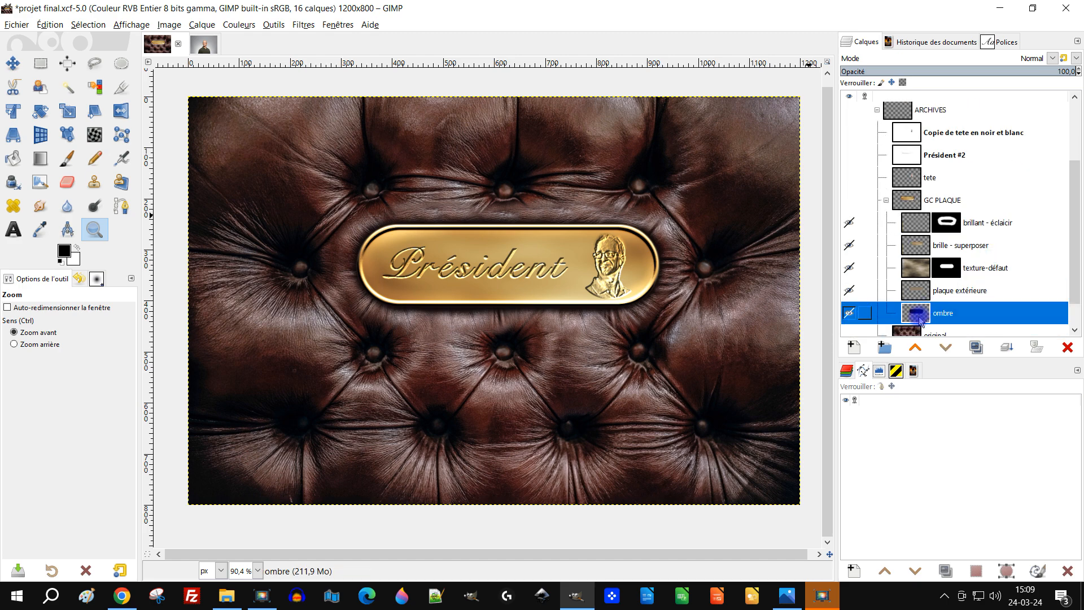
{"action": "left_click_drag", "start_coordinate": [927, 310], "coordinate": [944, 135]}
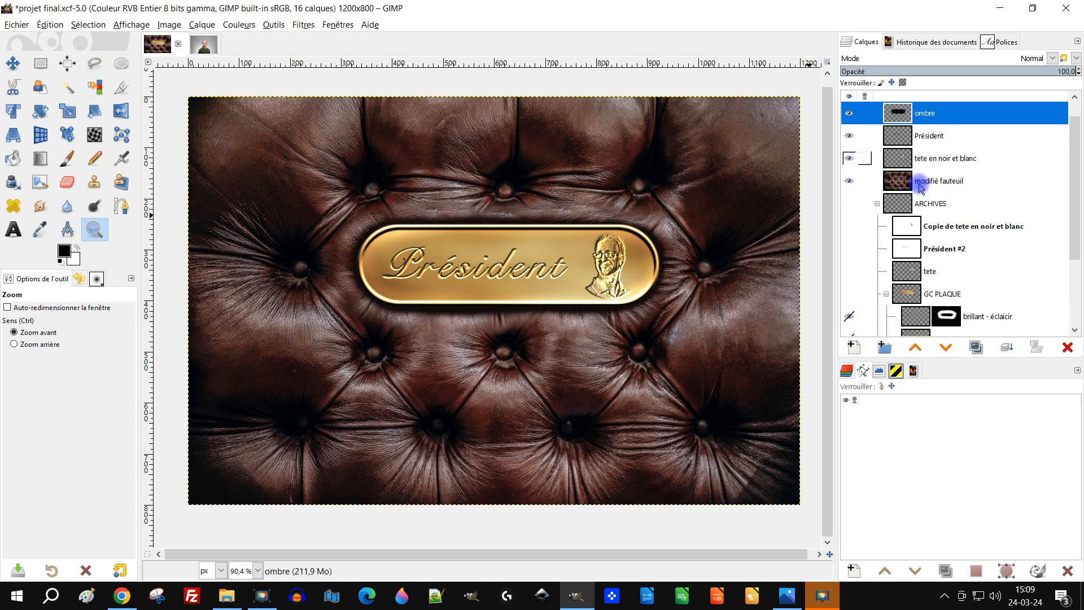
Open a Gaussian blur on the ombre layer and set its Size X and Y to 53,96
{"action": "scroll", "coordinate": [954, 141], "scroll_direction": "up", "scroll_amount": 1}
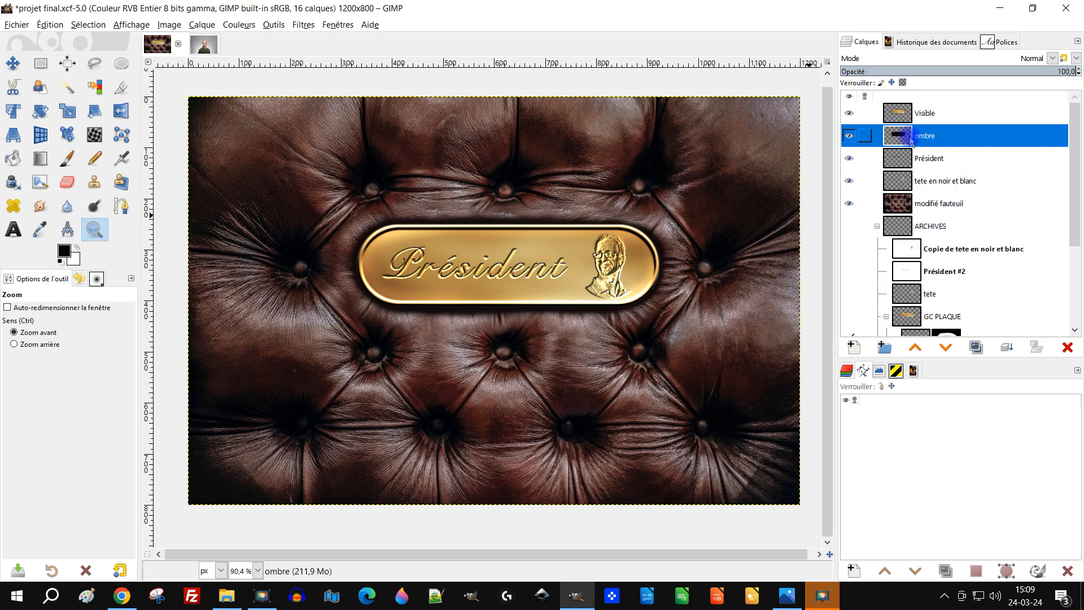
{"action": "left_click_drag", "start_coordinate": [724, 259], "coordinate": [707, 264]}
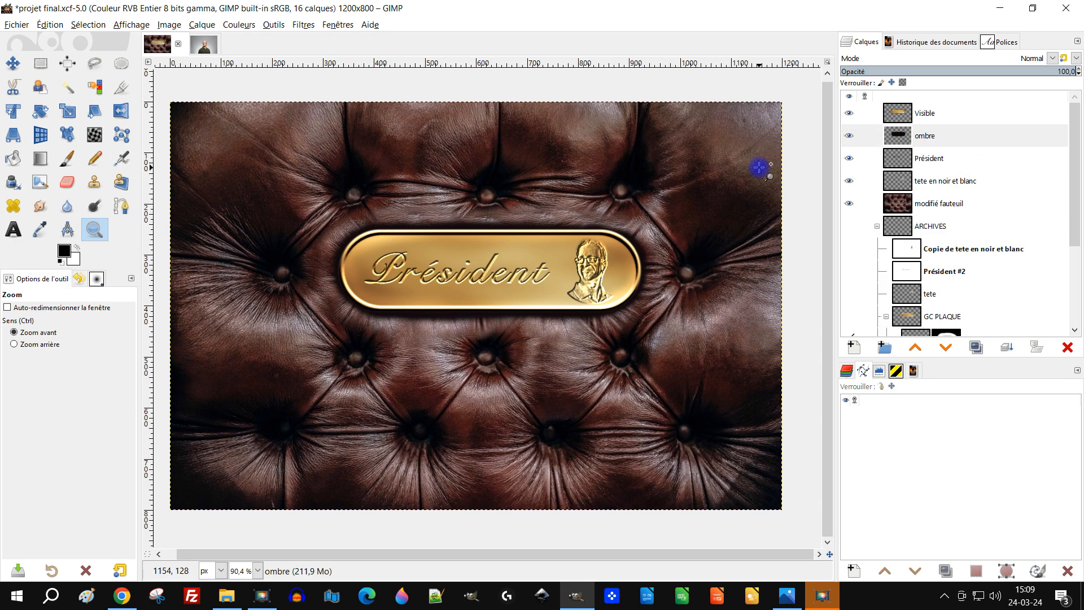
{"action": "left_click", "coordinate": [303, 25]}
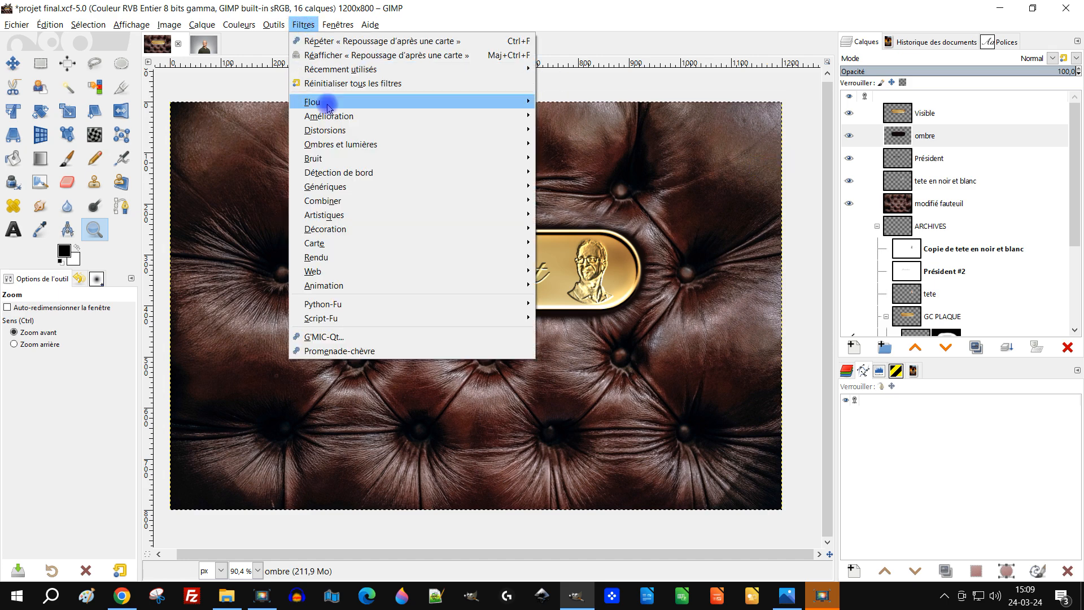
{"action": "mouse_move", "coordinate": [537, 108]}
{"action": "left_click", "coordinate": [570, 116]}
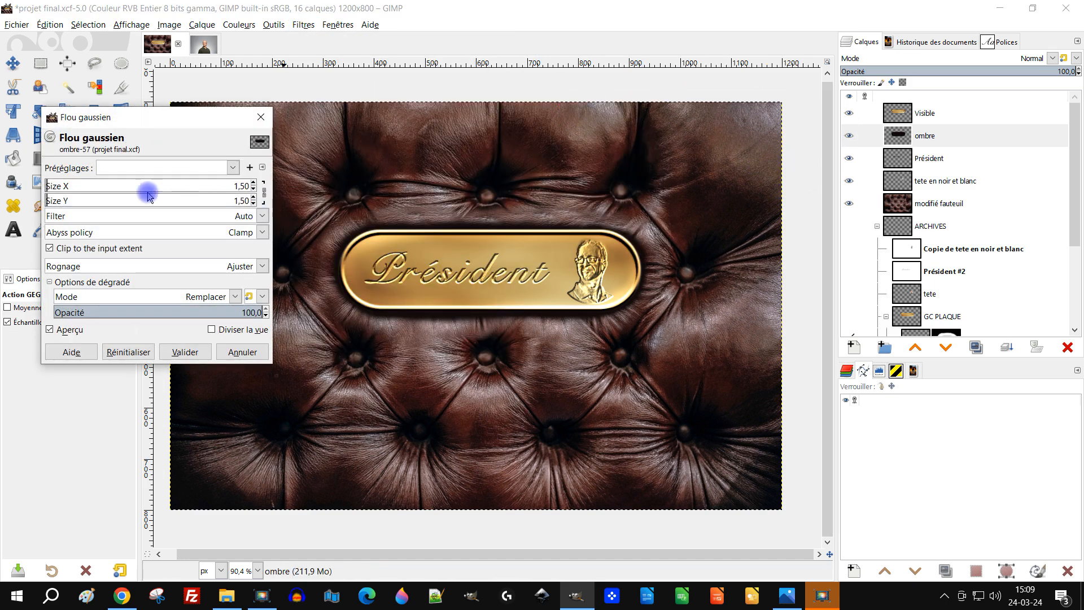
{"action": "left_click_drag", "start_coordinate": [73, 185], "coordinate": [128, 185]}
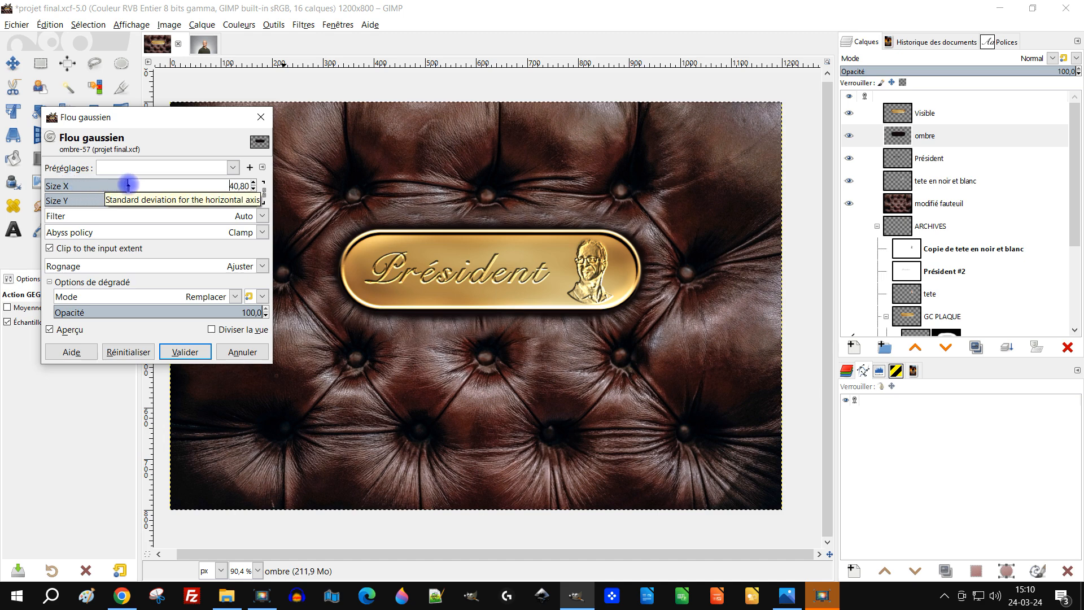
{"action": "left_click_drag", "start_coordinate": [129, 186], "coordinate": [155, 187]}
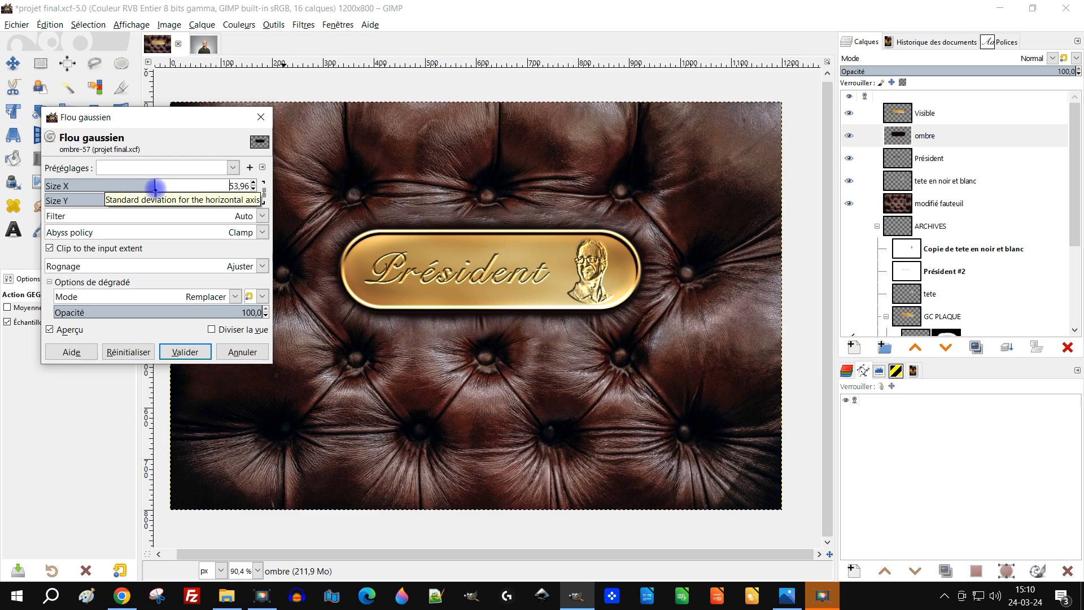
Lower the blur's opacity to 60,0, compare the shadow with and without the preview, and apply the filter
{"action": "left_click", "coordinate": [74, 330]}
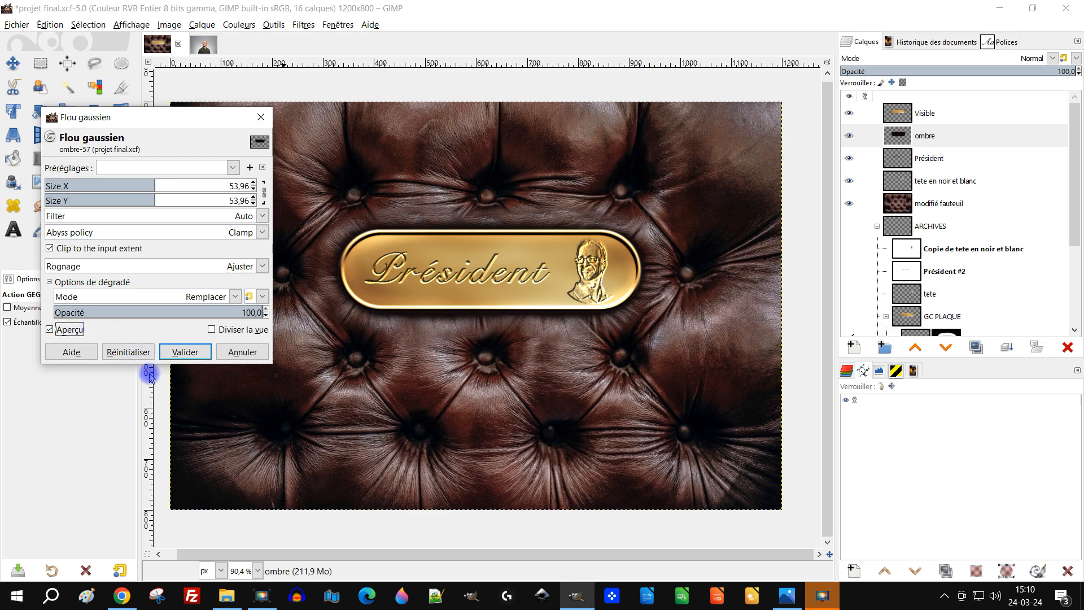
{"action": "left_click", "coordinate": [72, 330]}
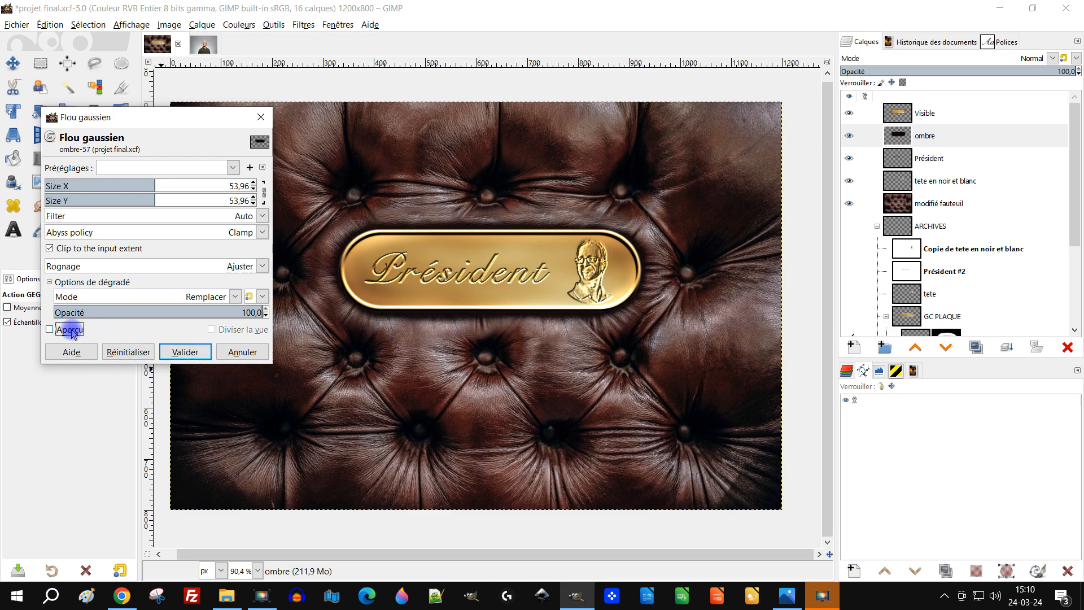
{"action": "left_click_drag", "start_coordinate": [212, 308], "coordinate": [179, 314]}
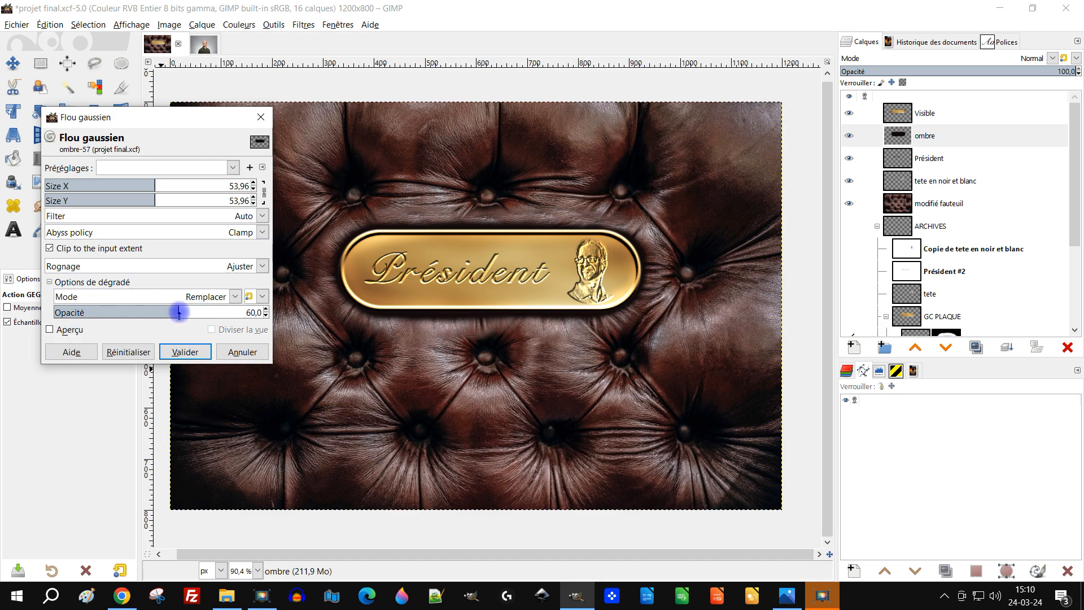
{"action": "left_click", "coordinate": [68, 332]}
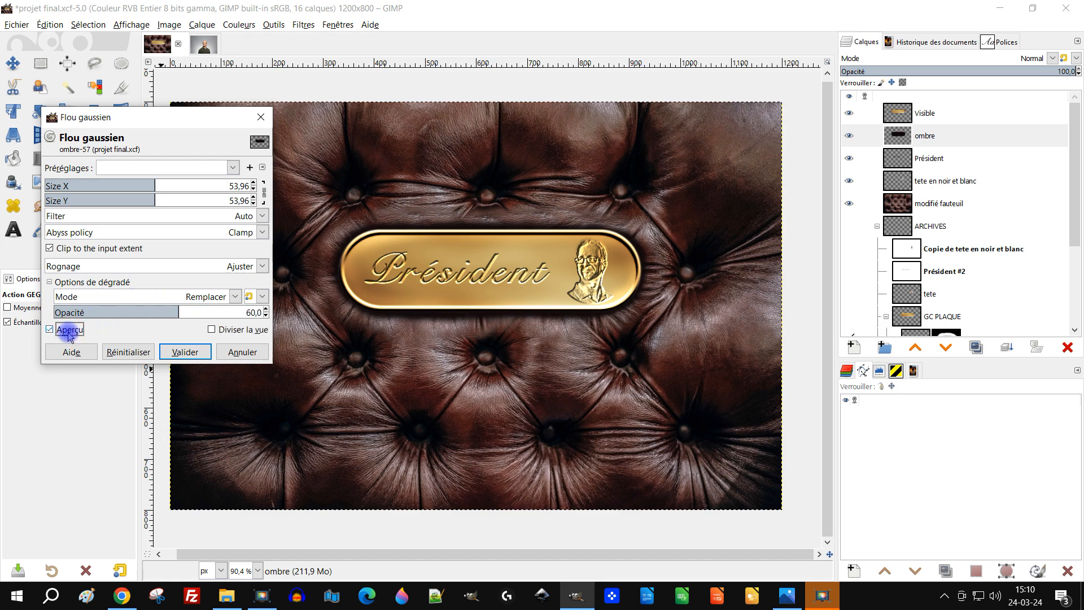
{"action": "left_click", "coordinate": [69, 330]}
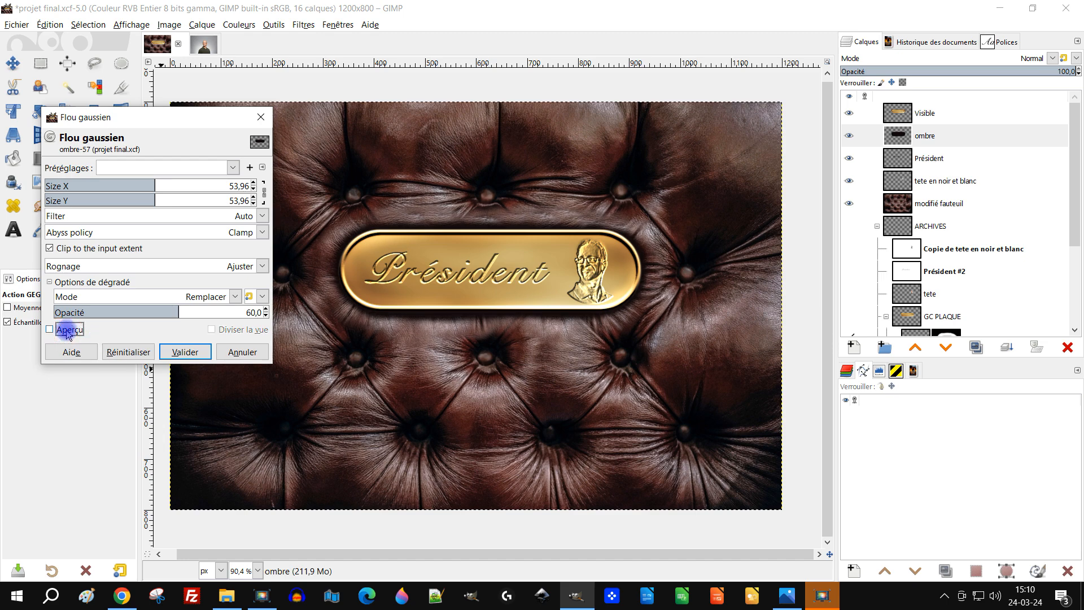
{"action": "left_click", "coordinate": [67, 330]}
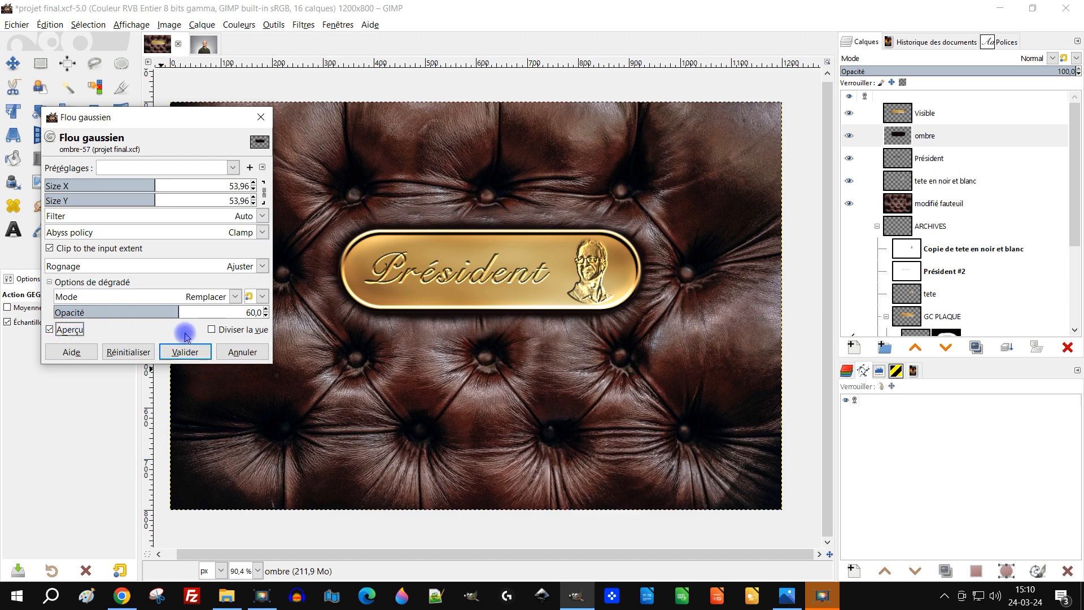
{"action": "left_click", "coordinate": [188, 351]}
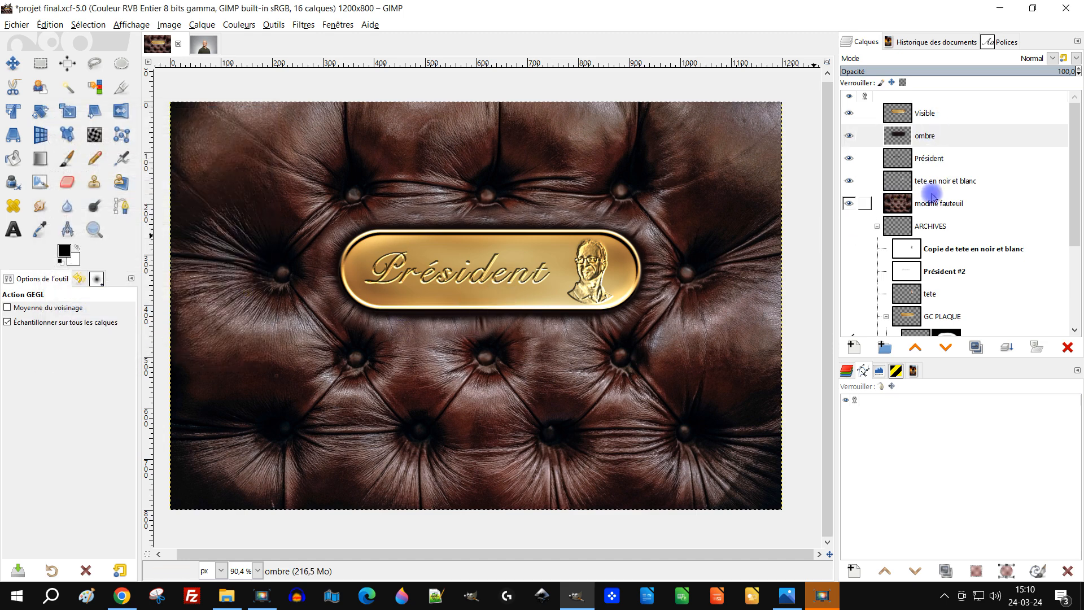
Rename the Visible layer as "plaque visible"
{"action": "double_click", "coordinate": [924, 119]}
{"action": "left_click", "coordinate": [944, 116]}
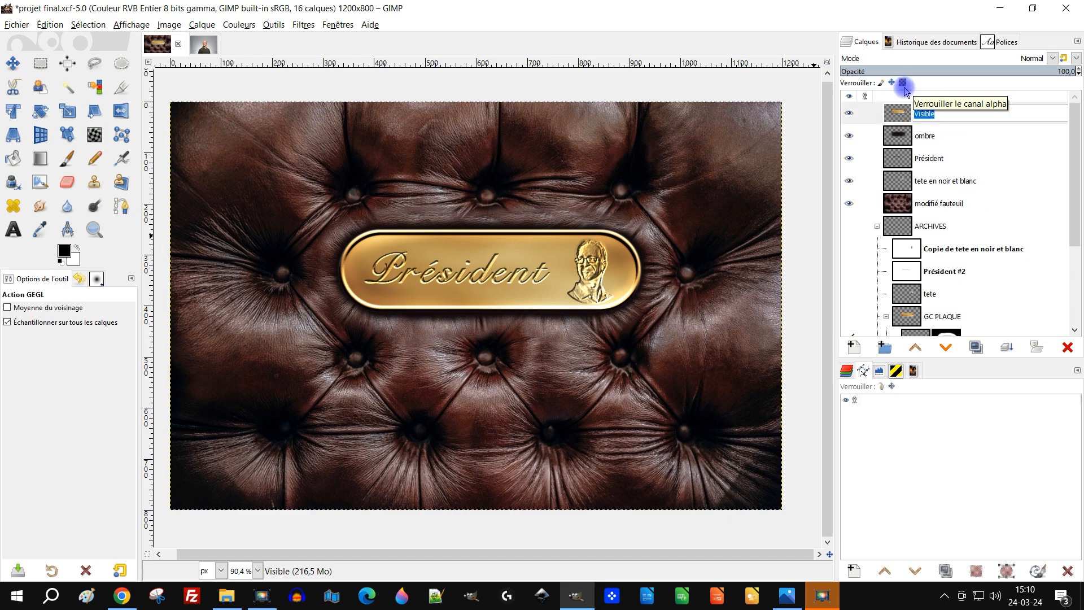
{"action": "type", "text": "PLA"}
{"action": "key", "text": "BackSpace"}
{"action": "key", "text": "BackSpace"}
{"action": "key", "text": "BackSpace"}
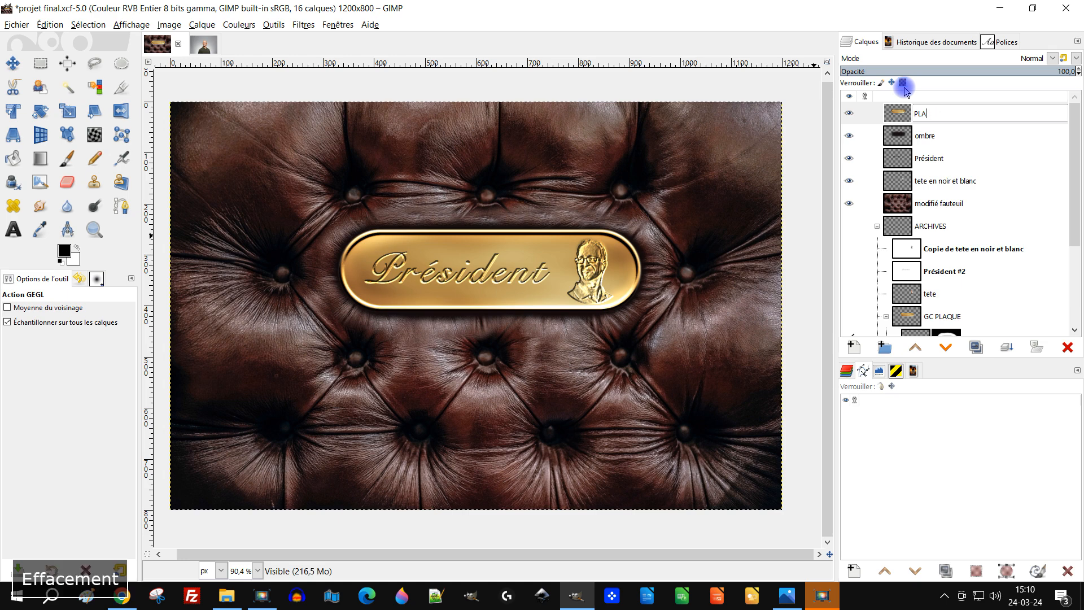
{"action": "key", "text": "Caps_Lock"}
{"action": "type", "text": "visi"}
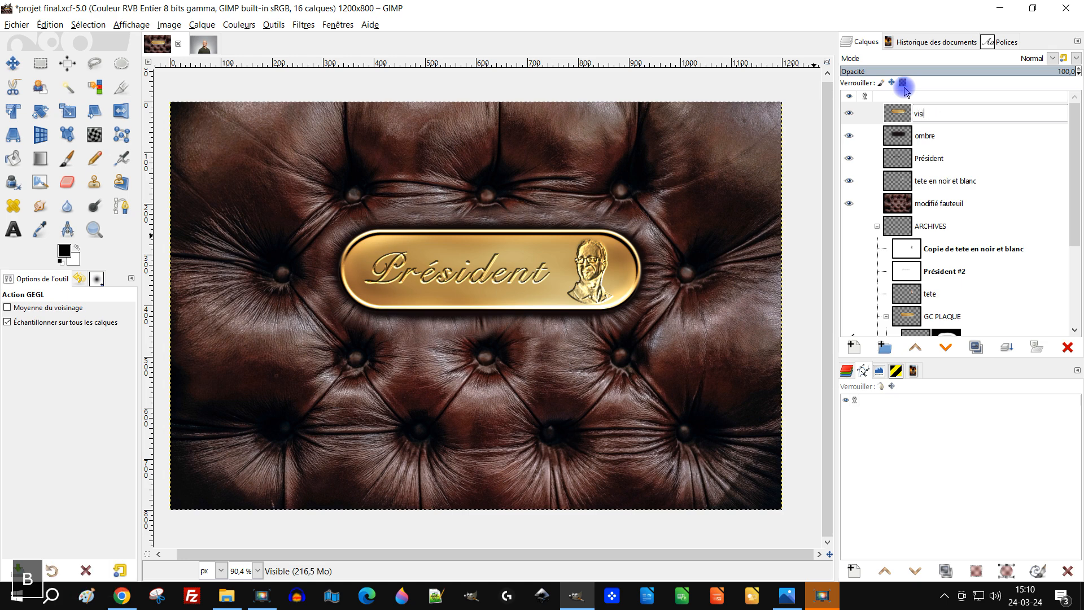
{"action": "type", "text": "bl"}
{"action": "key", "text": "BackSpace"}
{"action": "key", "text": "BackSpace"}
{"action": "key", "text": "BackSpace"}
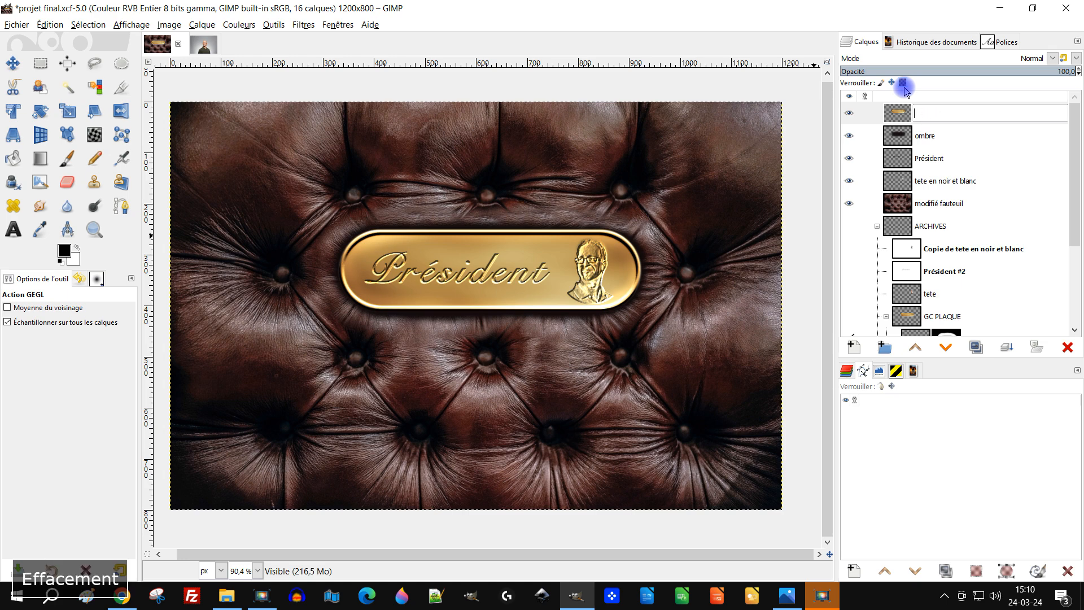
{"action": "type", "text": "plaque"}
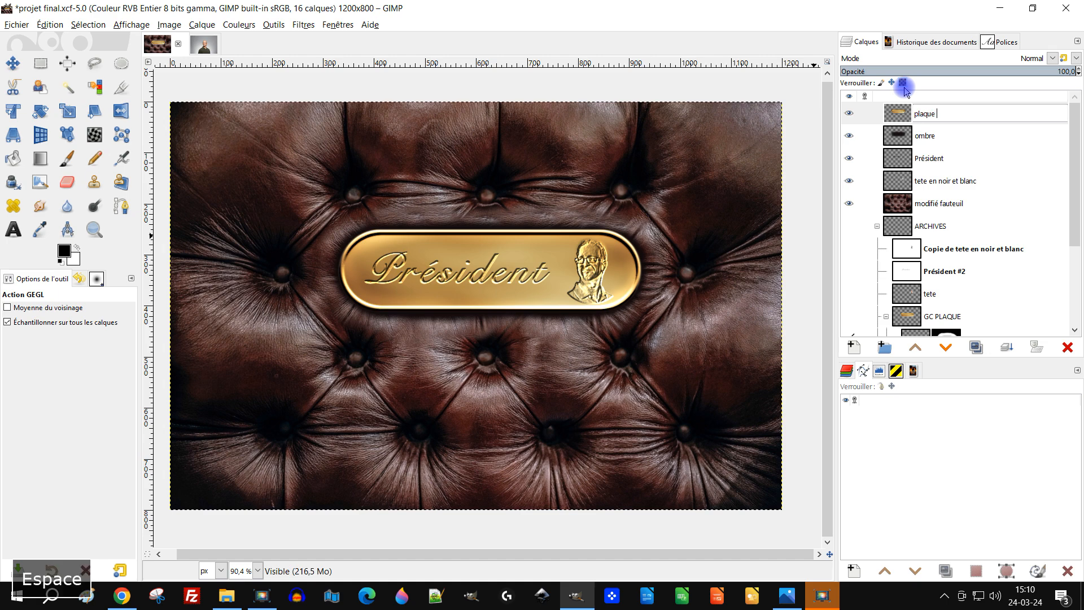
{"action": "type", "text": "visible"}
{"action": "key", "text": "Return"}
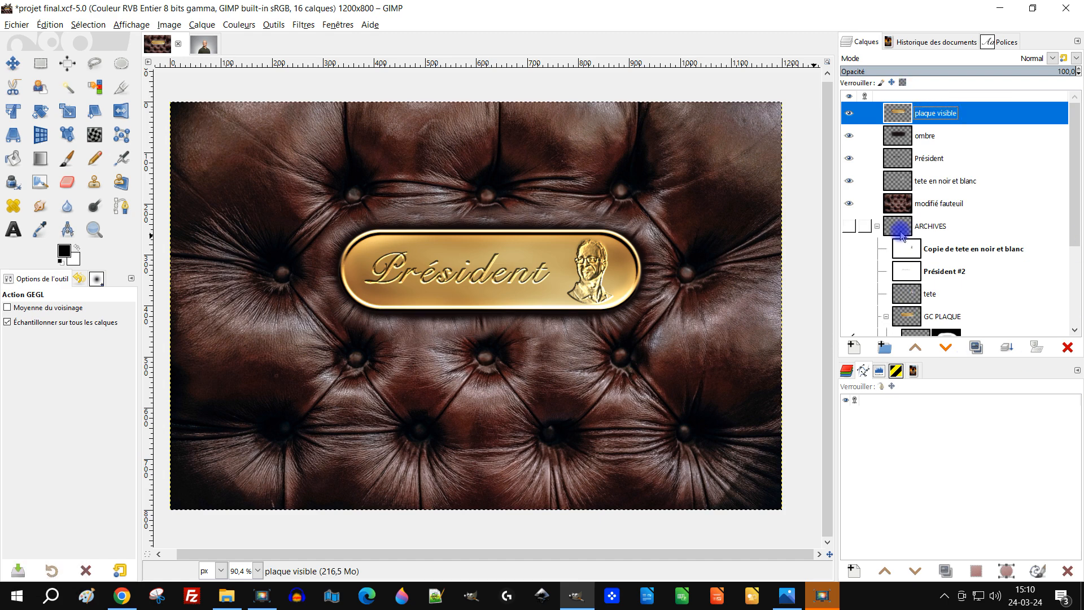
Collapse the ARCHIVES group and save the project
{"action": "left_click", "coordinate": [877, 226]}
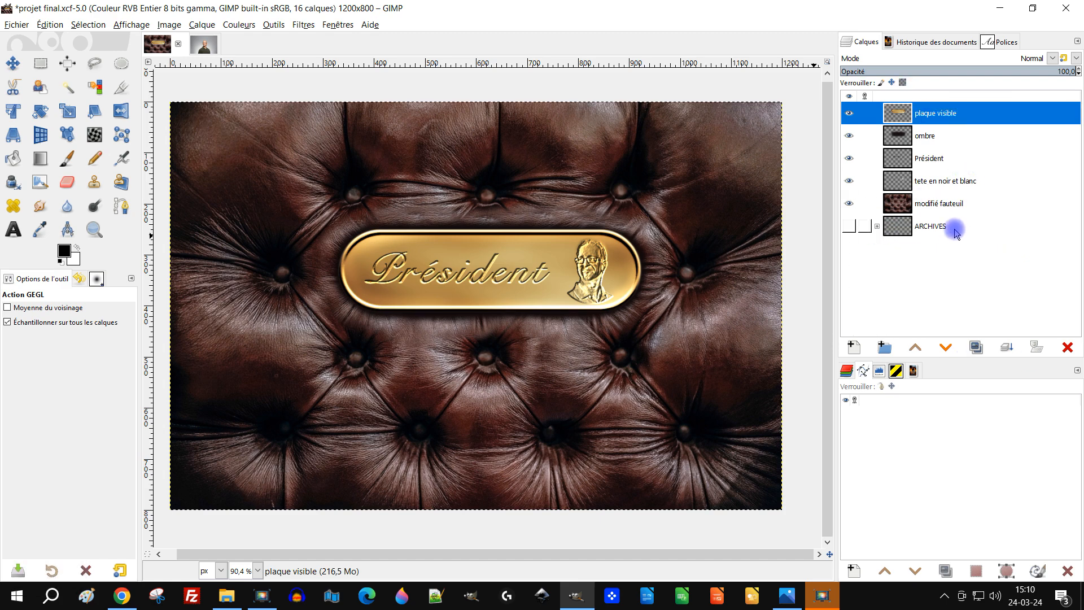
{"action": "mouse_move", "coordinate": [714, 250]}
{"action": "left_mouse_down"}
{"action": "mouse_move", "coordinate": [730, 258]}
{"action": "mouse_move", "coordinate": [721, 249]}
{"action": "left_mouse_up"}
{"action": "key", "text": "ctrl+s"}
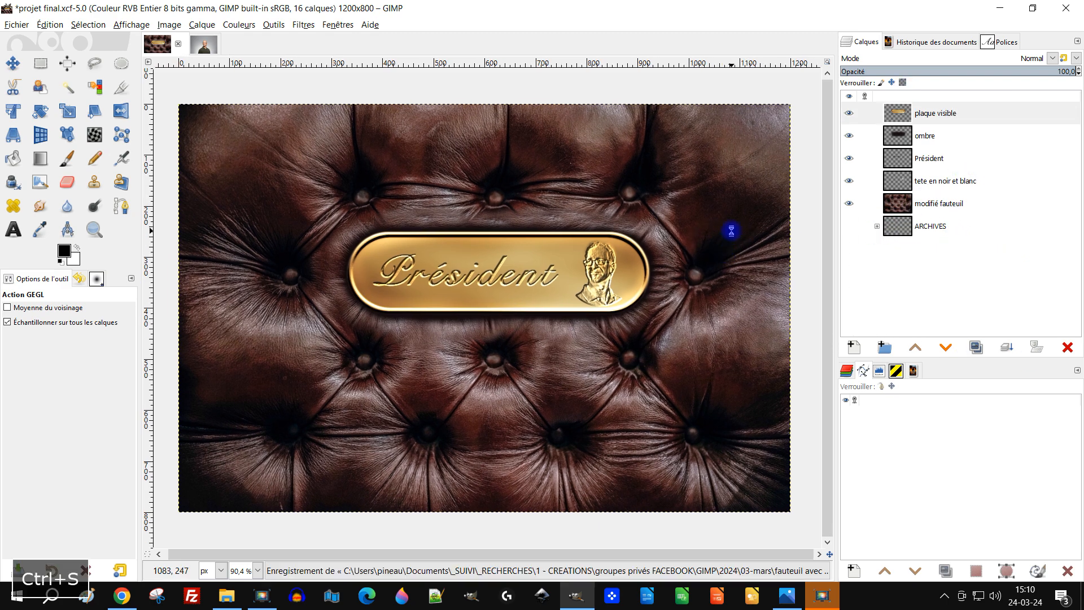
{"action": "left_click_drag", "start_coordinate": [703, 242], "coordinate": [689, 247]}
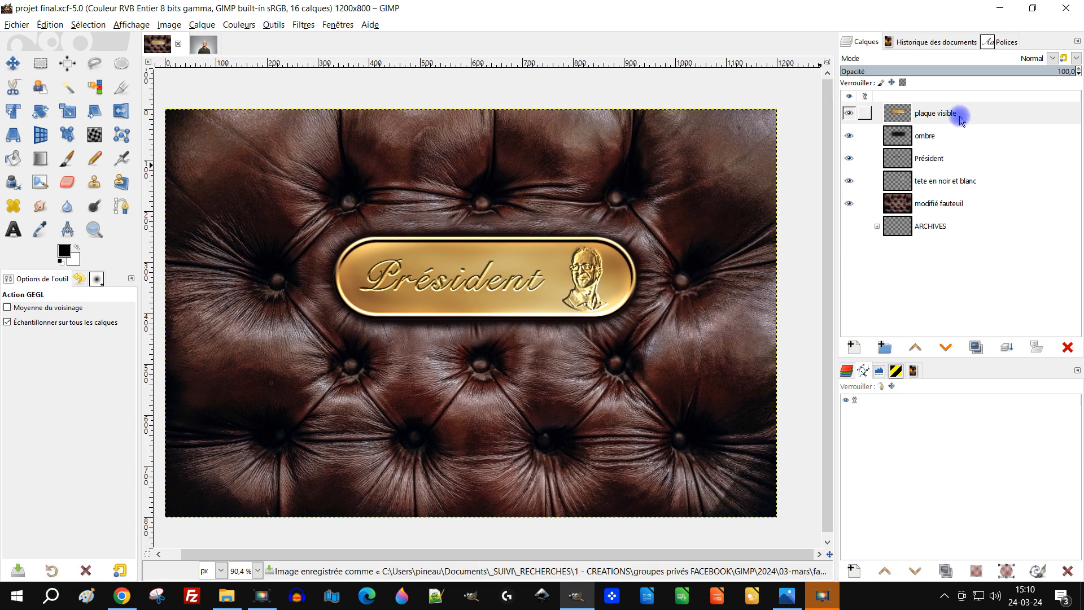
Duplicate the ombre layer and move the original into the GC PLAQUE group in ARCHIVES, leaving ARCHIVES collapsed
{"action": "left_click", "coordinate": [902, 139]}
{"action": "left_click", "coordinate": [876, 226]}
{"action": "scroll", "coordinate": [956, 195], "scroll_direction": "down", "scroll_amount": 4}
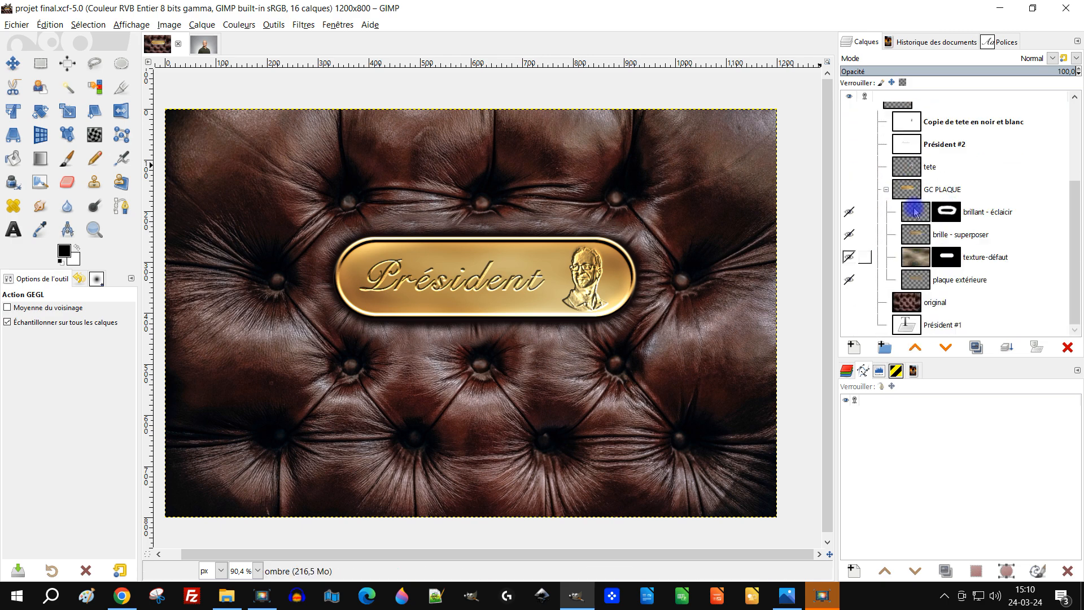
{"action": "scroll", "coordinate": [916, 208], "scroll_direction": "up", "scroll_amount": 4}
{"action": "left_click", "coordinate": [976, 347]}
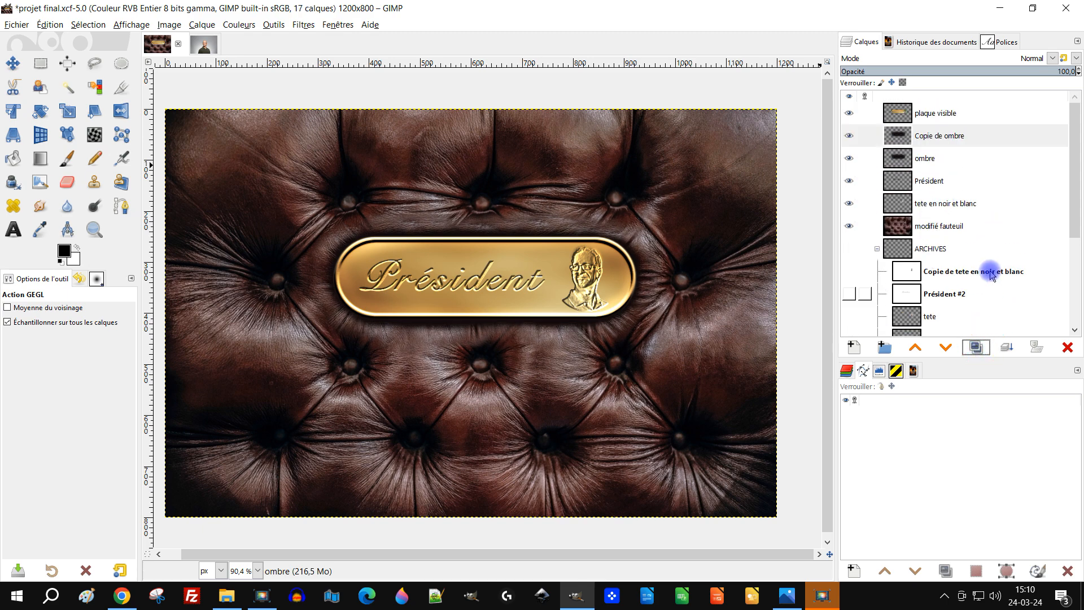
{"action": "left_click_drag", "start_coordinate": [916, 169], "coordinate": [942, 252]}
{"action": "scroll", "coordinate": [960, 226], "scroll_direction": "up", "scroll_amount": 4}
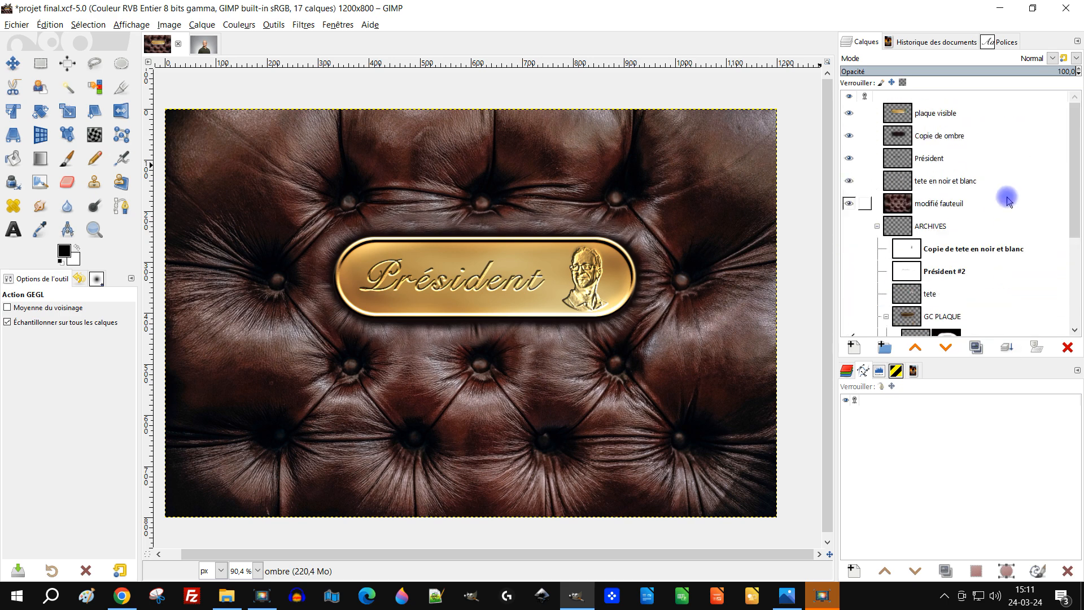
{"action": "left_click", "coordinate": [876, 226]}
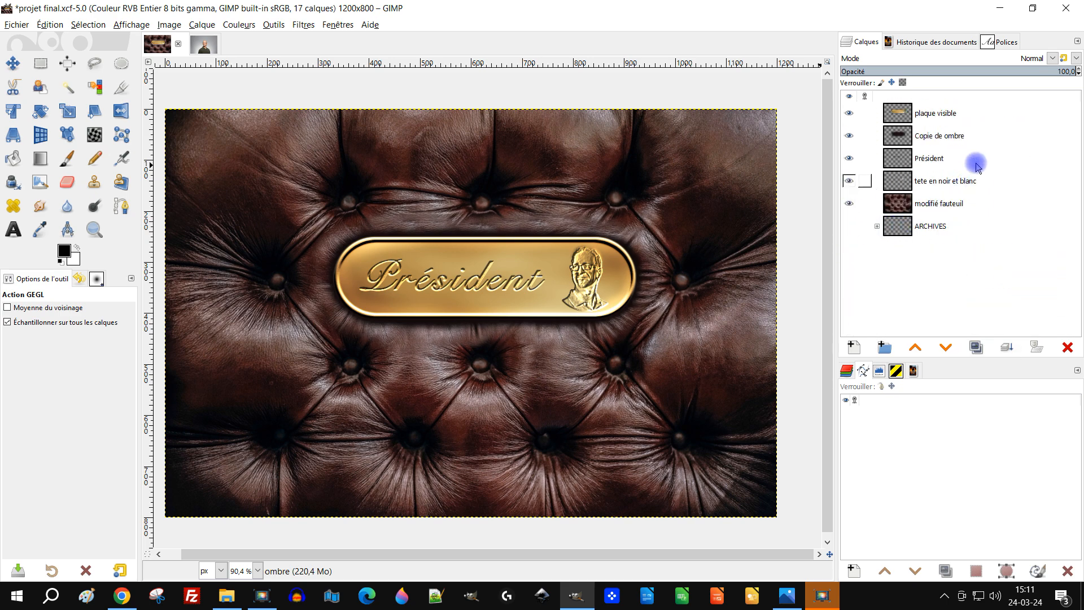
Make Copie de ombre the active layer and check the plaque's shadow on the leather
{"action": "left_click", "coordinate": [926, 139]}
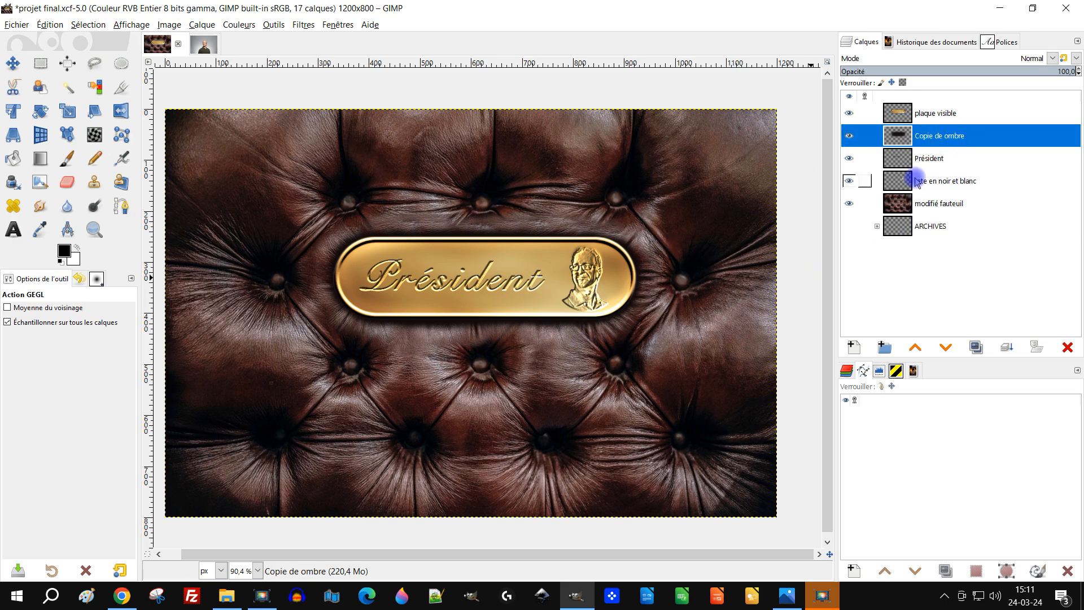
{"action": "left_click_drag", "start_coordinate": [609, 195], "coordinate": [612, 193]}
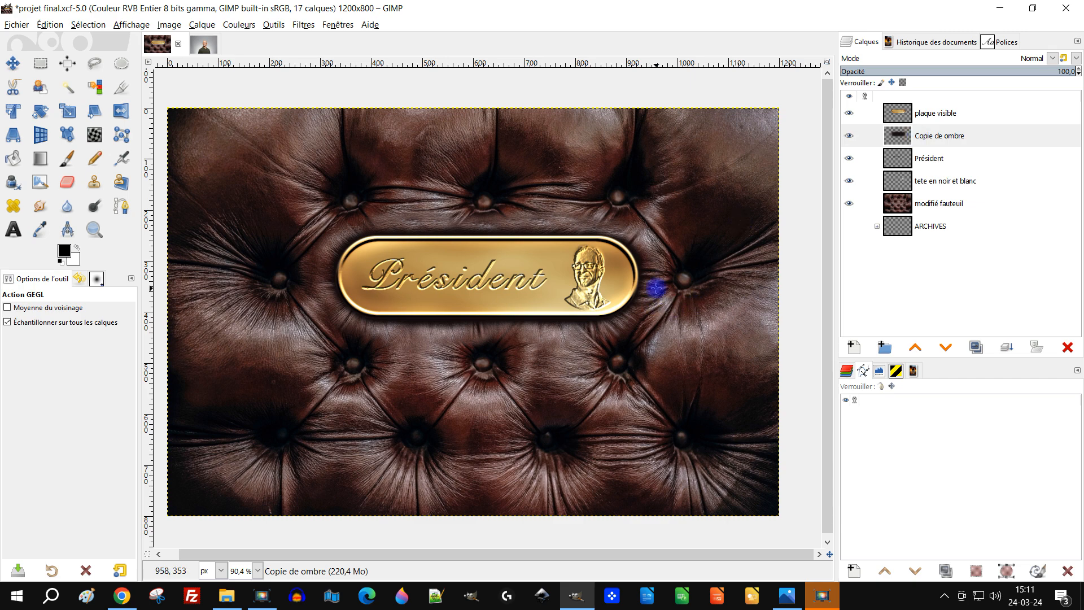
{"action": "mouse_move", "coordinate": [646, 243]}
{"action": "left_mouse_down"}
{"action": "mouse_move", "coordinate": [647, 252]}
{"action": "mouse_move", "coordinate": [648, 236]}
{"action": "left_mouse_up"}
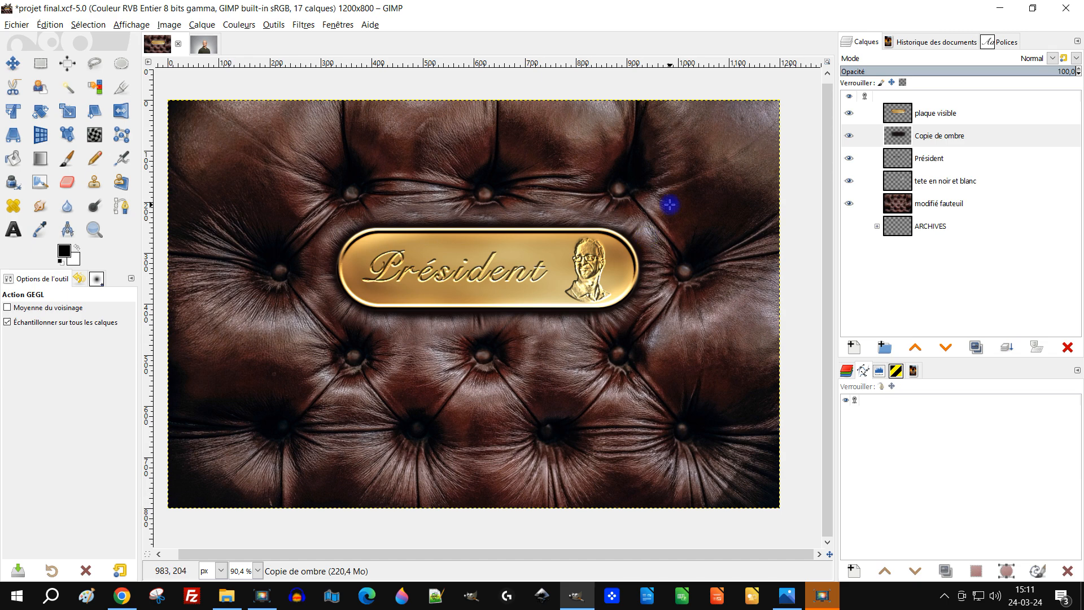